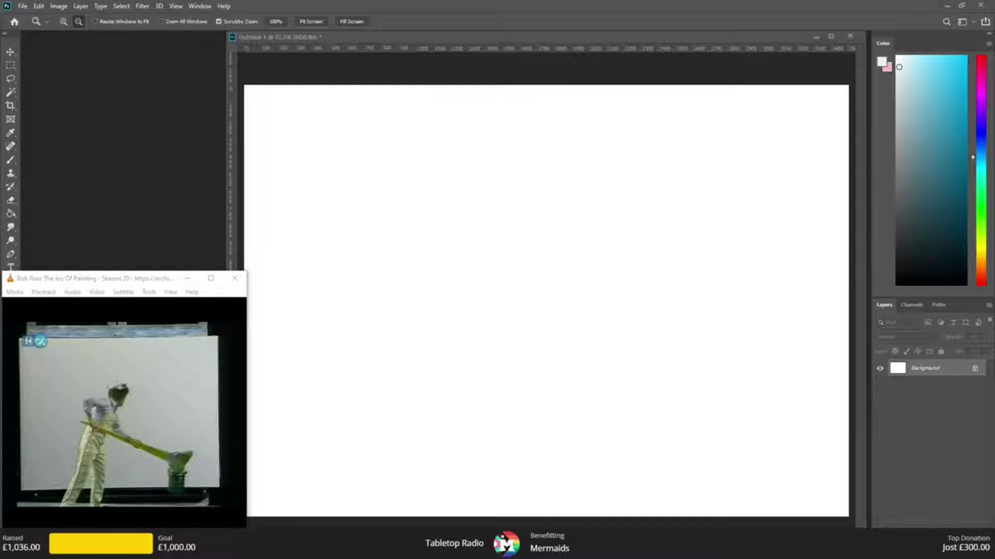
- Save the untitled document as a Photoshop file named bobross1
{"action": "left_click", "coordinate": [461, 37]}
{"action": "left_click", "coordinate": [34, 6]}
{"action": "mouse_move", "coordinate": [22, 7]}
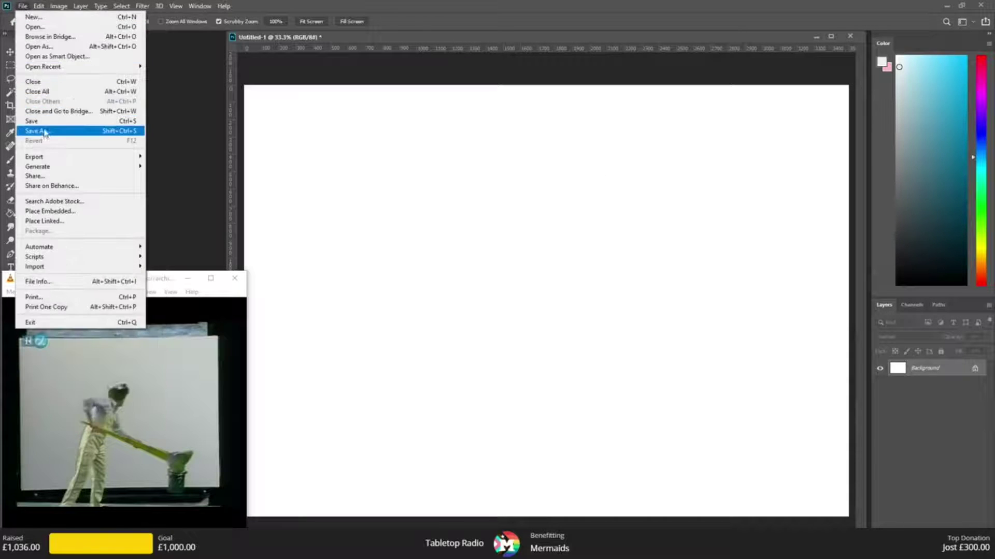
{"action": "left_click", "coordinate": [44, 131]}
{"action": "left_click_drag", "start_coordinate": [284, 10], "coordinate": [554, 23]}
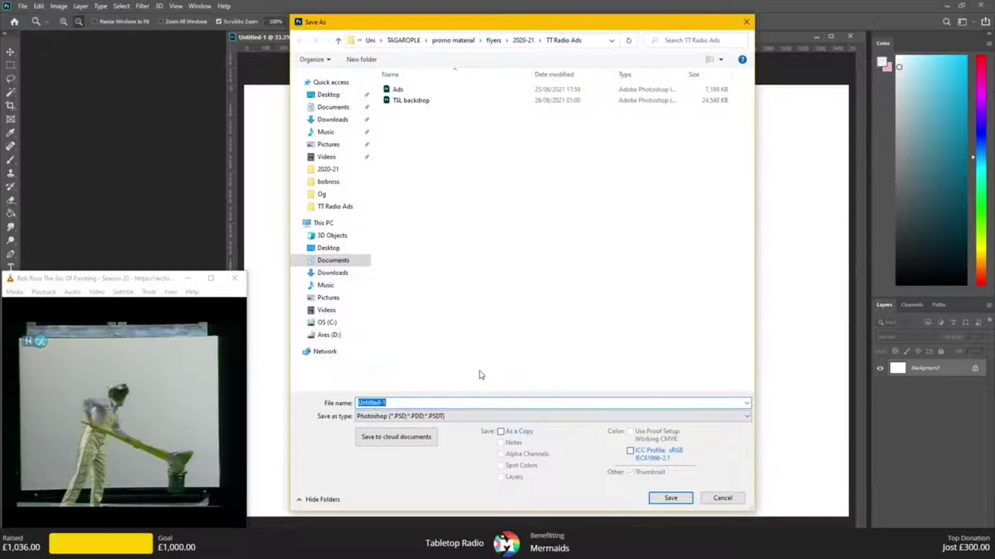
{"action": "type", "text": "bobross1"}
{"action": "key", "text": "Return"}
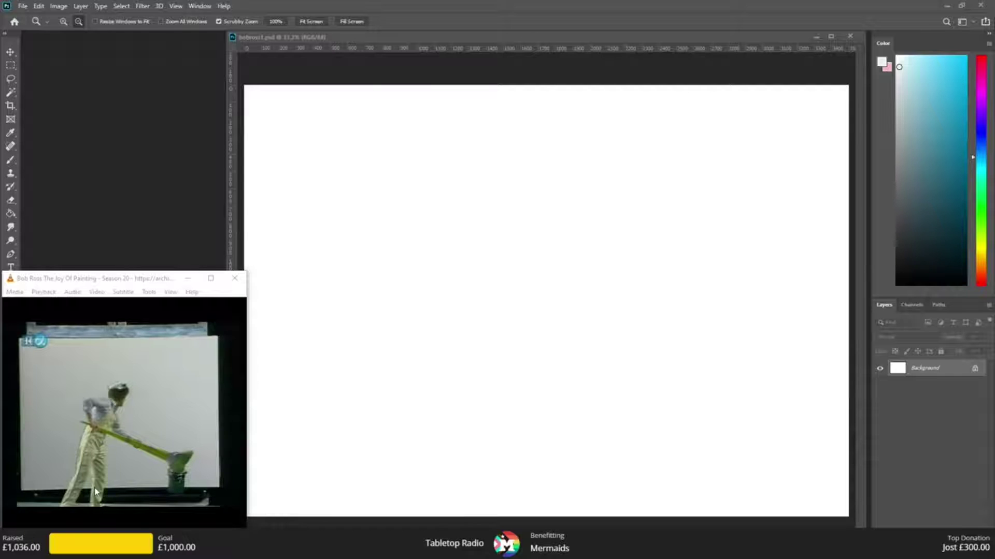
- Switch to VLC to play the Bob Ross reference video, and return to the Photoshop canvas
{"action": "key", "text": "alt+Tab"}
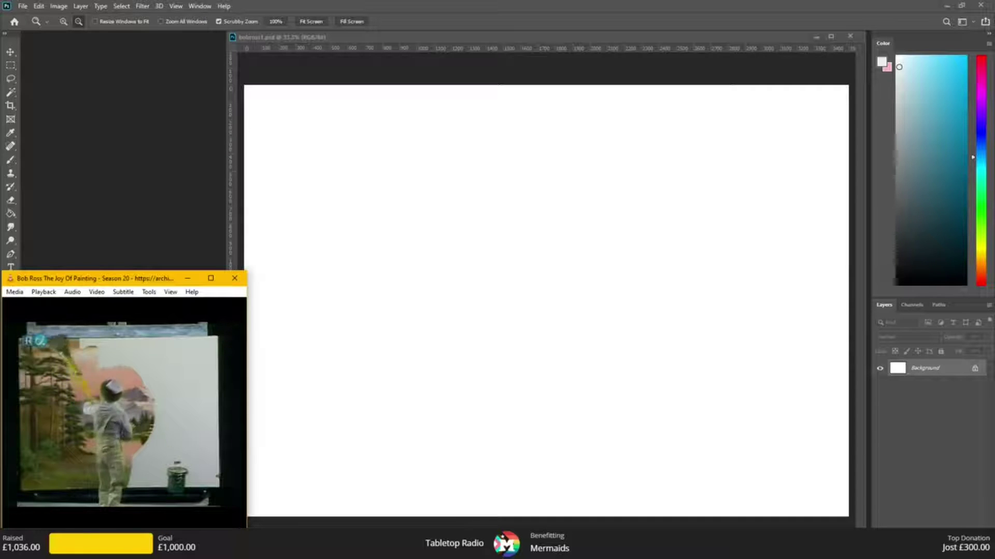
{"action": "key", "text": "alt+Tab"}
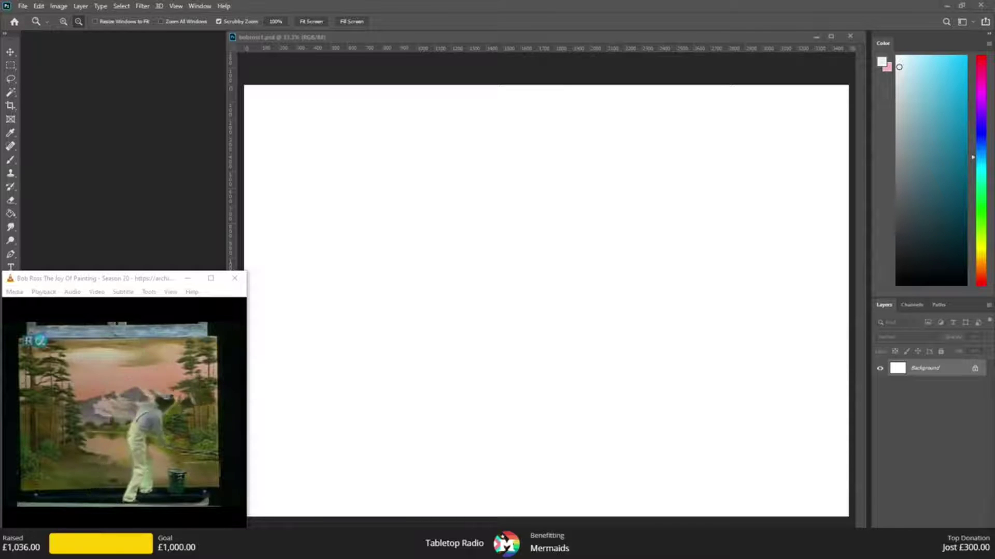
- Add a new layer above the background and choose a bright medium blue as the foreground colour
{"action": "left_click", "coordinate": [962, 531]}
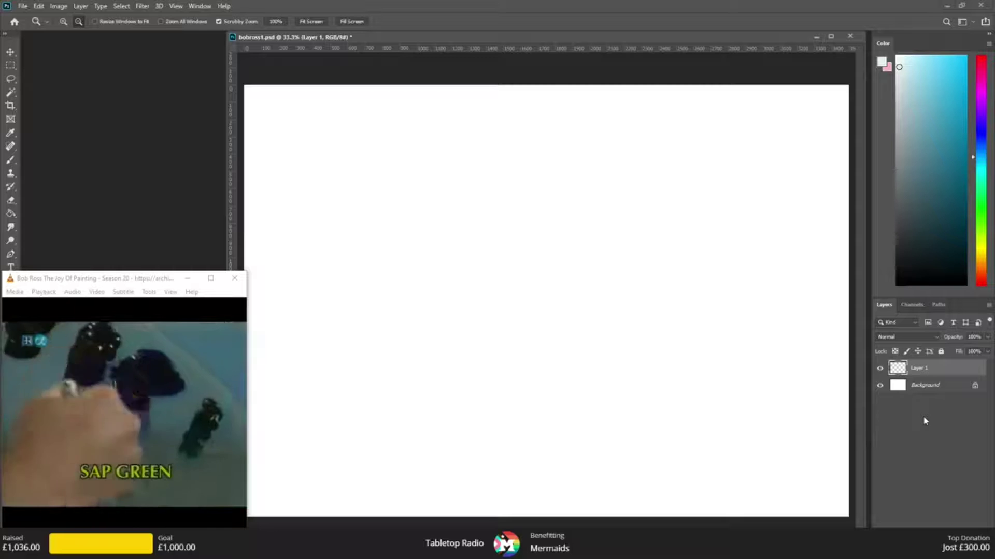
{"action": "left_click_drag", "start_coordinate": [980, 152], "coordinate": [981, 145]}
{"action": "left_click", "coordinate": [953, 75]}
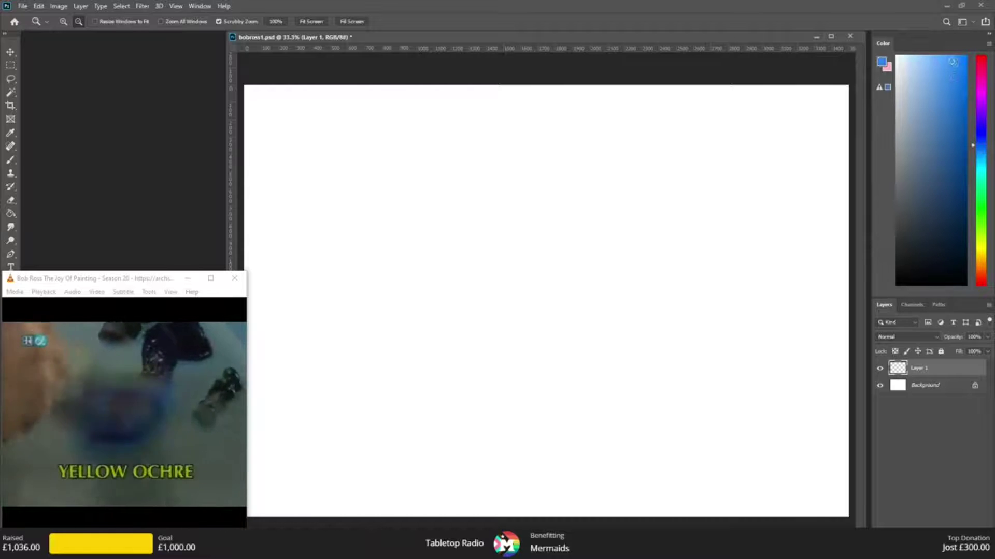
{"action": "left_click", "coordinate": [947, 65]}
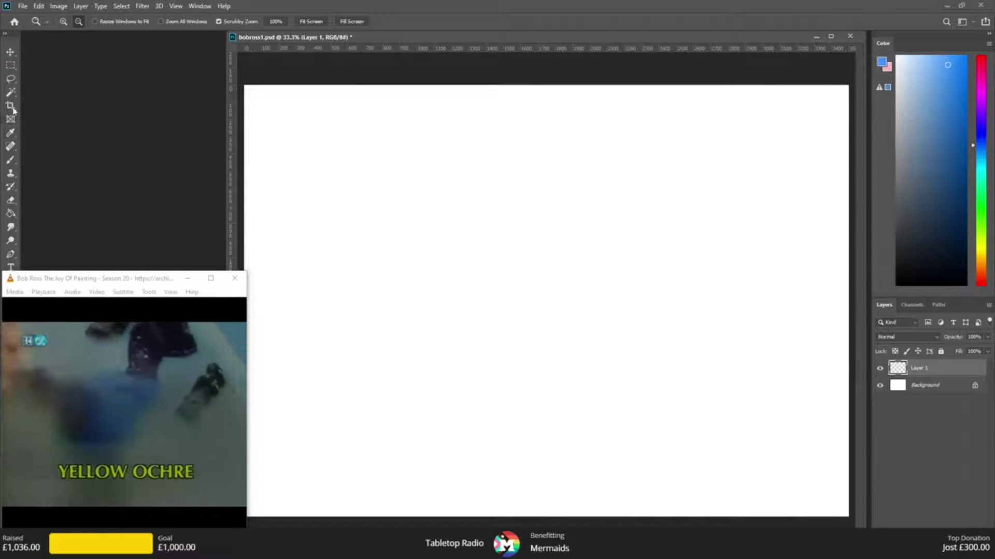
- Set up the Brush tool with the Kyle's Paintbox - Gouache Blair 70 brush at 401 px
{"action": "left_click", "coordinate": [11, 160]}
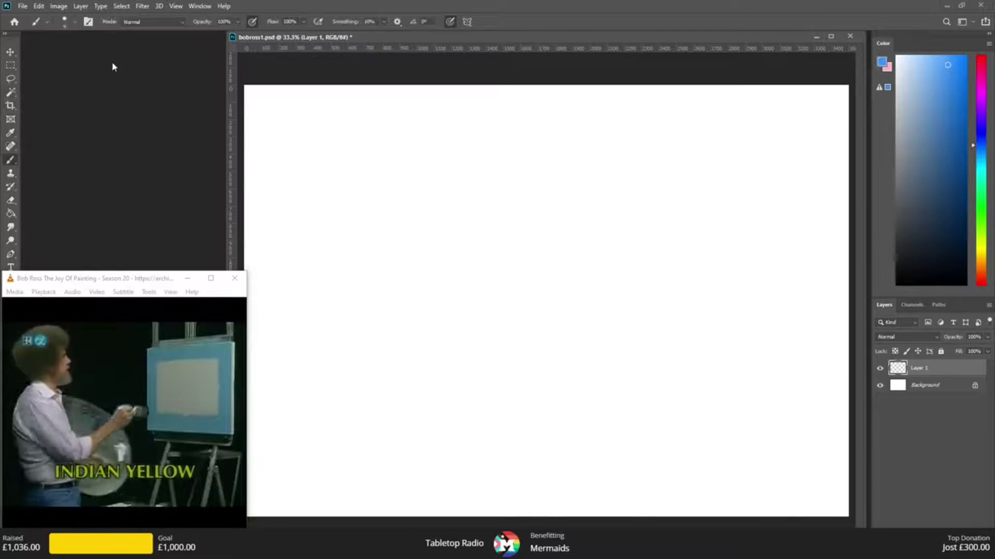
{"action": "left_click", "coordinate": [76, 22]}
{"action": "scroll", "coordinate": [148, 161], "scroll_direction": "down", "scroll_amount": 2}
{"action": "scroll", "coordinate": [149, 170], "scroll_direction": "down", "scroll_amount": 2}
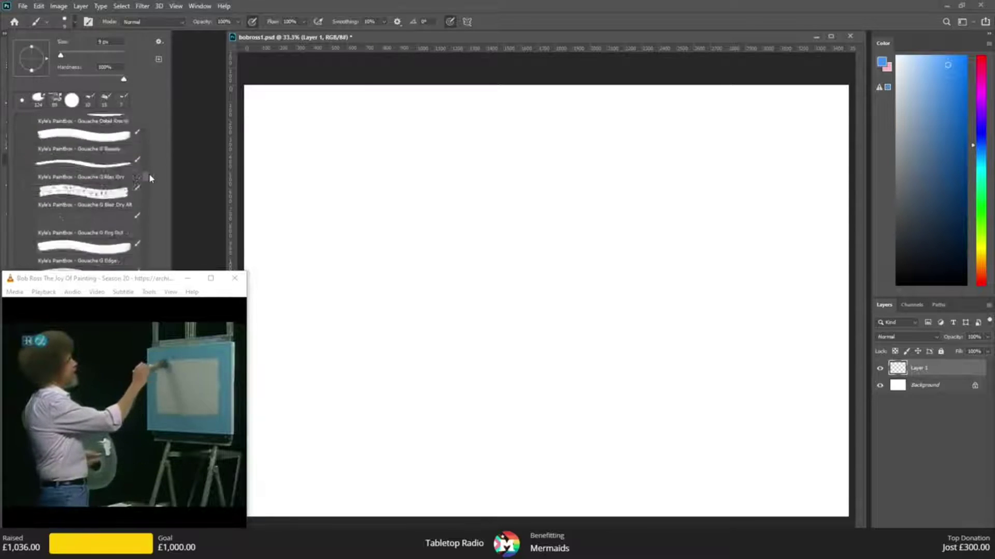
{"action": "scroll", "coordinate": [147, 171], "scroll_direction": "down", "scroll_amount": 5}
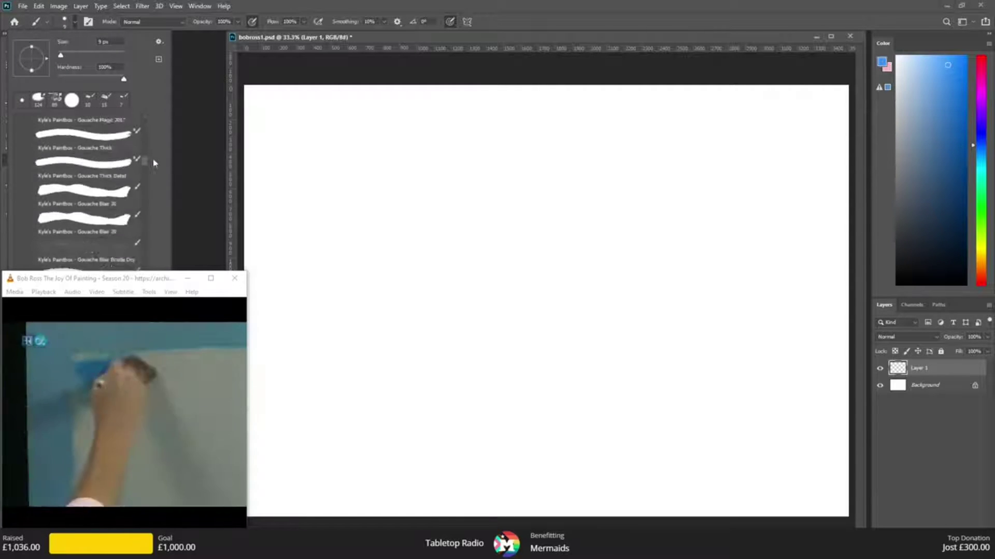
{"action": "left_click", "coordinate": [83, 240]}
{"action": "left_click", "coordinate": [102, 55]}
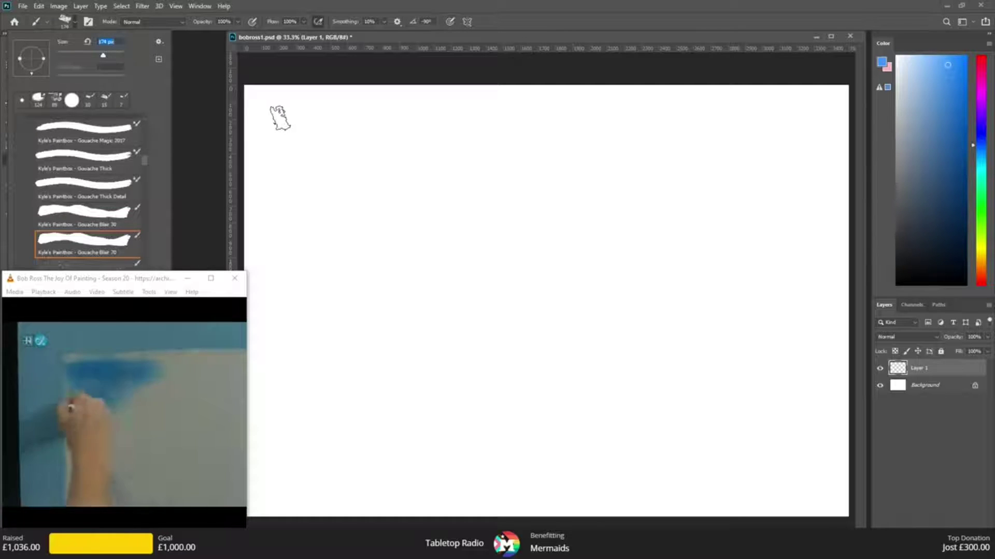
{"action": "left_click", "coordinate": [114, 55]}
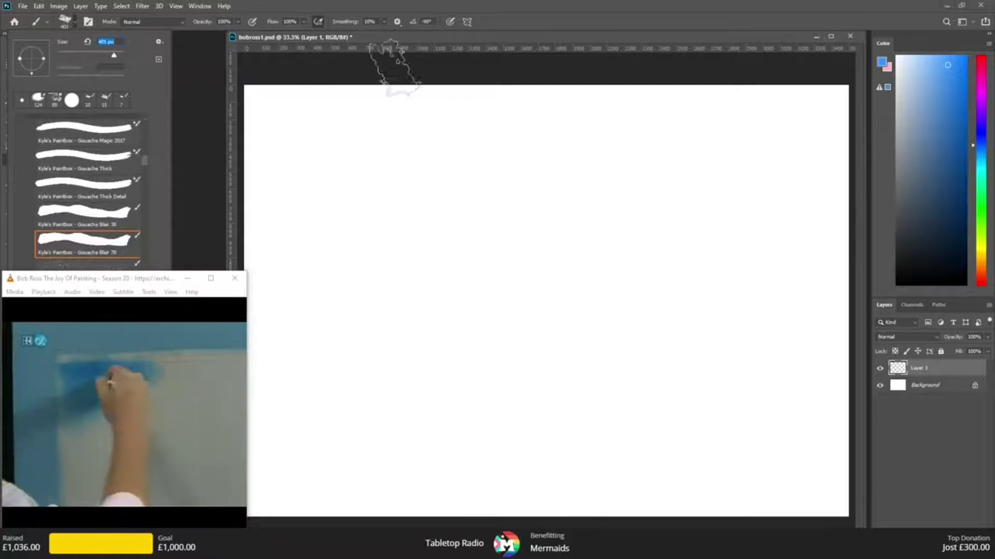
- Paint diagonal blue sky strokes over the canvas's upper-left corner, switching on pen pressure for opacity for the softer outer strokes
{"action": "left_click", "coordinate": [269, 101]}
{"action": "mouse_move", "coordinate": [269, 101]}
{"action": "left_mouse_down"}
{"action": "mouse_move", "coordinate": [317, 83]}
{"action": "mouse_move", "coordinate": [260, 137]}
{"action": "mouse_move", "coordinate": [288, 122]}
{"action": "left_mouse_up"}
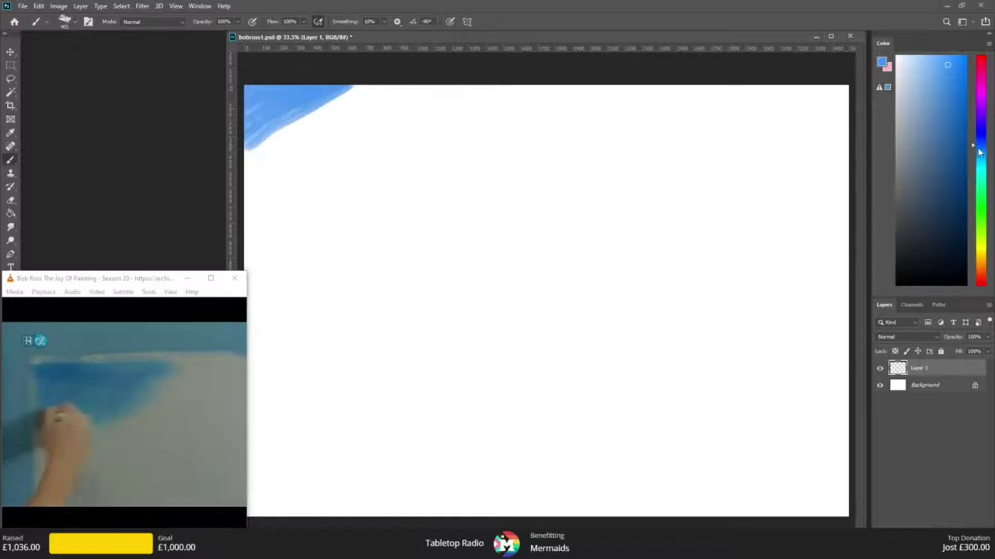
{"action": "mouse_move", "coordinate": [355, 93]}
{"action": "left_mouse_down"}
{"action": "mouse_move", "coordinate": [393, 93]}
{"action": "mouse_move", "coordinate": [262, 196]}
{"action": "mouse_move", "coordinate": [376, 139]}
{"action": "mouse_move", "coordinate": [422, 133]}
{"action": "mouse_move", "coordinate": [455, 101]}
{"action": "left_mouse_up"}
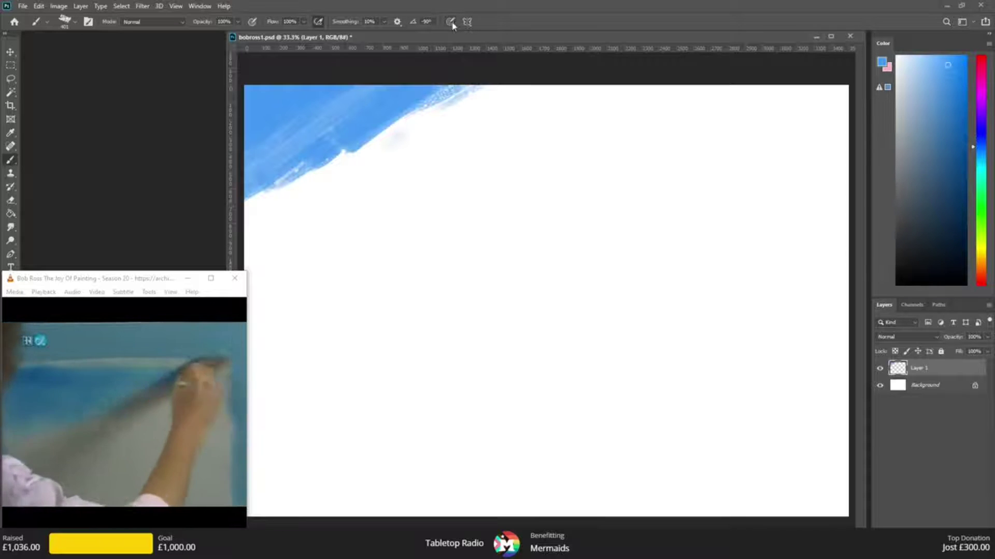
{"action": "mouse_move", "coordinate": [473, 60]}
{"action": "left_mouse_down"}
{"action": "mouse_move", "coordinate": [370, 164]}
{"action": "mouse_move", "coordinate": [237, 186]}
{"action": "mouse_move", "coordinate": [235, 241]}
{"action": "mouse_move", "coordinate": [290, 239]}
{"action": "left_mouse_up"}
{"action": "mouse_move", "coordinate": [376, 111]}
{"action": "left_mouse_down"}
{"action": "mouse_move", "coordinate": [481, 97]}
{"action": "mouse_move", "coordinate": [537, 89]}
{"action": "left_mouse_up"}
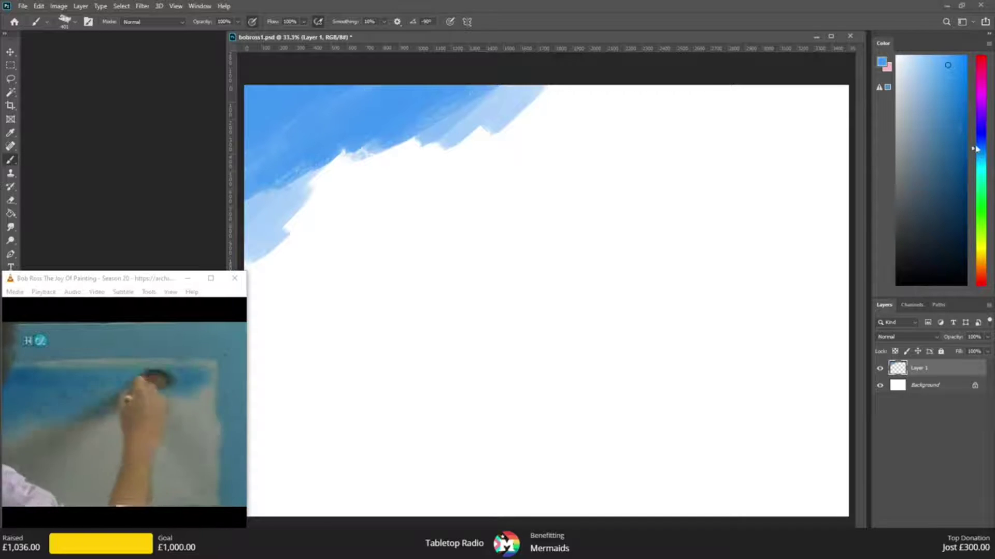
- Extend the blue sky across the full canvas width, ending in an uneven, cloud-like edge around mid-height
{"action": "mouse_move", "coordinate": [261, 210]}
{"action": "left_mouse_down"}
{"action": "mouse_move", "coordinate": [430, 83]}
{"action": "mouse_move", "coordinate": [382, 154]}
{"action": "left_mouse_up"}
{"action": "mouse_move", "coordinate": [538, 96]}
{"action": "left_mouse_down"}
{"action": "mouse_move", "coordinate": [494, 136]}
{"action": "mouse_move", "coordinate": [525, 156]}
{"action": "mouse_move", "coordinate": [530, 99]}
{"action": "mouse_move", "coordinate": [472, 156]}
{"action": "mouse_move", "coordinate": [594, 102]}
{"action": "mouse_move", "coordinate": [545, 64]}
{"action": "mouse_move", "coordinate": [444, 158]}
{"action": "mouse_move", "coordinate": [547, 76]}
{"action": "mouse_move", "coordinate": [598, 129]}
{"action": "mouse_move", "coordinate": [631, 127]}
{"action": "mouse_move", "coordinate": [638, 136]}
{"action": "mouse_move", "coordinate": [734, 93]}
{"action": "mouse_move", "coordinate": [606, 147]}
{"action": "mouse_move", "coordinate": [683, 137]}
{"action": "mouse_move", "coordinate": [713, 113]}
{"action": "mouse_move", "coordinate": [757, 127]}
{"action": "mouse_move", "coordinate": [792, 123]}
{"action": "mouse_move", "coordinate": [707, 75]}
{"action": "mouse_move", "coordinate": [752, 120]}
{"action": "mouse_move", "coordinate": [718, 141]}
{"action": "mouse_move", "coordinate": [624, 88]}
{"action": "mouse_move", "coordinate": [698, 87]}
{"action": "mouse_move", "coordinate": [811, 153]}
{"action": "mouse_move", "coordinate": [788, 79]}
{"action": "mouse_move", "coordinate": [857, 134]}
{"action": "mouse_move", "coordinate": [806, 75]}
{"action": "mouse_move", "coordinate": [806, 87]}
{"action": "mouse_move", "coordinate": [774, 85]}
{"action": "mouse_move", "coordinate": [768, 137]}
{"action": "mouse_move", "coordinate": [686, 106]}
{"action": "mouse_move", "coordinate": [683, 115]}
{"action": "mouse_move", "coordinate": [809, 161]}
{"action": "mouse_move", "coordinate": [819, 180]}
{"action": "mouse_move", "coordinate": [810, 131]}
{"action": "mouse_move", "coordinate": [830, 134]}
{"action": "mouse_move", "coordinate": [835, 152]}
{"action": "mouse_move", "coordinate": [586, 120]}
{"action": "mouse_move", "coordinate": [412, 179]}
{"action": "mouse_move", "coordinate": [382, 168]}
{"action": "left_mouse_up"}
{"action": "mouse_move", "coordinate": [288, 224]}
{"action": "left_mouse_down"}
{"action": "mouse_move", "coordinate": [273, 189]}
{"action": "mouse_move", "coordinate": [245, 253]}
{"action": "mouse_move", "coordinate": [284, 233]}
{"action": "mouse_move", "coordinate": [276, 261]}
{"action": "mouse_move", "coordinate": [334, 236]}
{"action": "mouse_move", "coordinate": [434, 156]}
{"action": "mouse_move", "coordinate": [425, 229]}
{"action": "mouse_move", "coordinate": [541, 209]}
{"action": "mouse_move", "coordinate": [556, 217]}
{"action": "mouse_move", "coordinate": [537, 210]}
{"action": "mouse_move", "coordinate": [558, 167]}
{"action": "mouse_move", "coordinate": [640, 221]}
{"action": "mouse_move", "coordinate": [656, 194]}
{"action": "mouse_move", "coordinate": [645, 142]}
{"action": "mouse_move", "coordinate": [777, 242]}
{"action": "mouse_move", "coordinate": [809, 189]}
{"action": "mouse_move", "coordinate": [833, 228]}
{"action": "left_mouse_up"}
{"action": "left_click_drag", "start_coordinate": [668, 153], "coordinate": [634, 150]}
{"action": "mouse_move", "coordinate": [339, 155]}
{"action": "left_mouse_down"}
{"action": "mouse_move", "coordinate": [425, 208]}
{"action": "mouse_move", "coordinate": [367, 255]}
{"action": "mouse_move", "coordinate": [321, 259]}
{"action": "mouse_move", "coordinate": [282, 296]}
{"action": "mouse_move", "coordinate": [322, 314]}
{"action": "mouse_move", "coordinate": [518, 228]}
{"action": "mouse_move", "coordinate": [673, 228]}
{"action": "left_mouse_up"}
{"action": "mouse_move", "coordinate": [634, 180]}
{"action": "left_mouse_down"}
{"action": "mouse_move", "coordinate": [757, 200]}
{"action": "mouse_move", "coordinate": [836, 257]}
{"action": "mouse_move", "coordinate": [792, 194]}
{"action": "mouse_move", "coordinate": [810, 180]}
{"action": "left_mouse_up"}
{"action": "mouse_move", "coordinate": [715, 176]}
{"action": "left_mouse_down"}
{"action": "mouse_move", "coordinate": [612, 259]}
{"action": "mouse_move", "coordinate": [644, 195]}
{"action": "mouse_move", "coordinate": [355, 293]}
{"action": "mouse_move", "coordinate": [289, 234]}
{"action": "mouse_move", "coordinate": [249, 300]}
{"action": "left_mouse_up"}
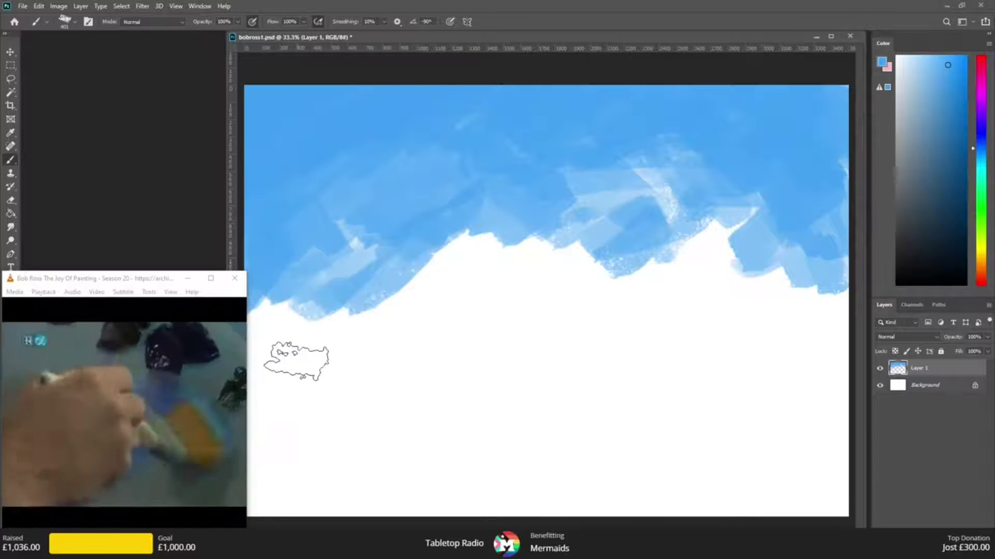
- Soften the sky's lower edge and pale patches into the white area with the Smudge tool
{"action": "left_click", "coordinate": [10, 227]}
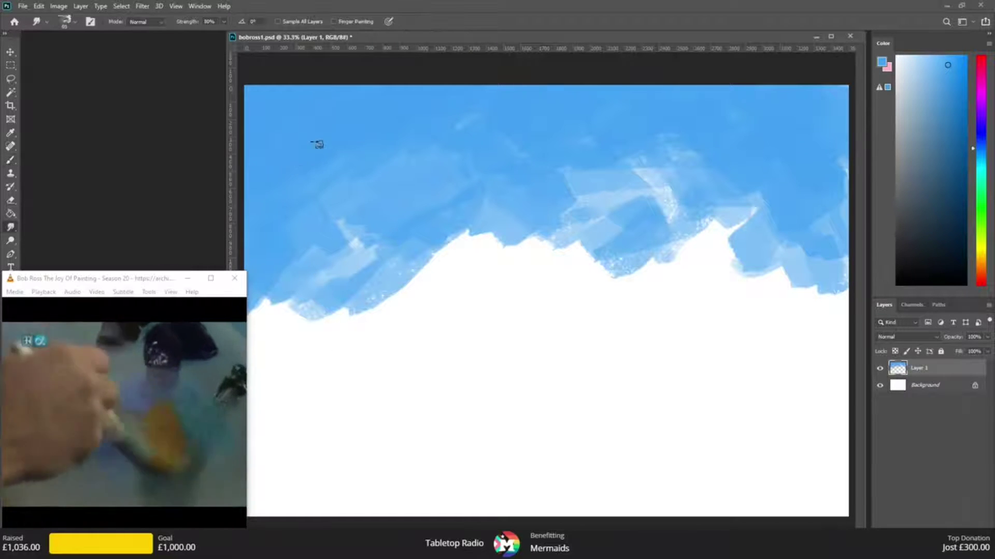
{"action": "mouse_move", "coordinate": [371, 255]}
{"action": "left_mouse_down"}
{"action": "mouse_move", "coordinate": [304, 315]}
{"action": "mouse_move", "coordinate": [269, 326]}
{"action": "mouse_move", "coordinate": [358, 217]}
{"action": "mouse_move", "coordinate": [339, 188]}
{"action": "mouse_move", "coordinate": [375, 289]}
{"action": "mouse_move", "coordinate": [373, 321]}
{"action": "left_mouse_up"}
{"action": "mouse_move", "coordinate": [429, 281]}
{"action": "left_mouse_down"}
{"action": "mouse_move", "coordinate": [451, 224]}
{"action": "mouse_move", "coordinate": [484, 257]}
{"action": "mouse_move", "coordinate": [482, 219]}
{"action": "mouse_move", "coordinate": [499, 237]}
{"action": "mouse_move", "coordinate": [515, 229]}
{"action": "mouse_move", "coordinate": [556, 266]}
{"action": "mouse_move", "coordinate": [573, 266]}
{"action": "mouse_move", "coordinate": [583, 234]}
{"action": "mouse_move", "coordinate": [617, 224]}
{"action": "mouse_move", "coordinate": [628, 255]}
{"action": "mouse_move", "coordinate": [655, 275]}
{"action": "mouse_move", "coordinate": [690, 216]}
{"action": "mouse_move", "coordinate": [708, 268]}
{"action": "mouse_move", "coordinate": [713, 214]}
{"action": "mouse_move", "coordinate": [666, 203]}
{"action": "mouse_move", "coordinate": [590, 220]}
{"action": "mouse_move", "coordinate": [654, 156]}
{"action": "left_mouse_up"}
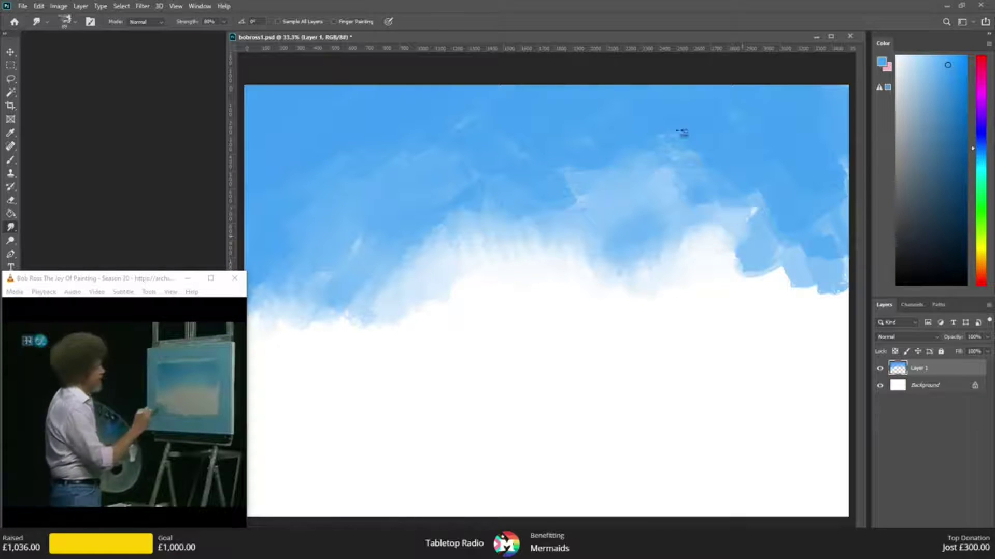
{"action": "mouse_move", "coordinate": [746, 297]}
{"action": "left_mouse_down"}
{"action": "mouse_move", "coordinate": [780, 223]}
{"action": "mouse_move", "coordinate": [791, 274]}
{"action": "mouse_move", "coordinate": [811, 271]}
{"action": "mouse_move", "coordinate": [834, 313]}
{"action": "left_mouse_up"}
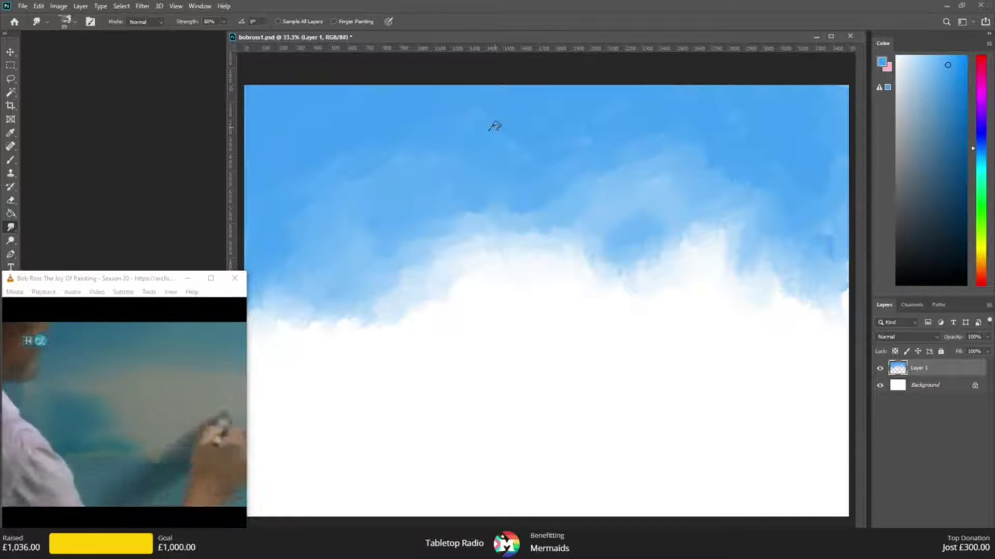
- Choose a deeper blue and brush a first horizontal water stroke inward from the canvas's lower-right edge
{"action": "left_click_drag", "start_coordinate": [980, 150], "coordinate": [981, 146]}
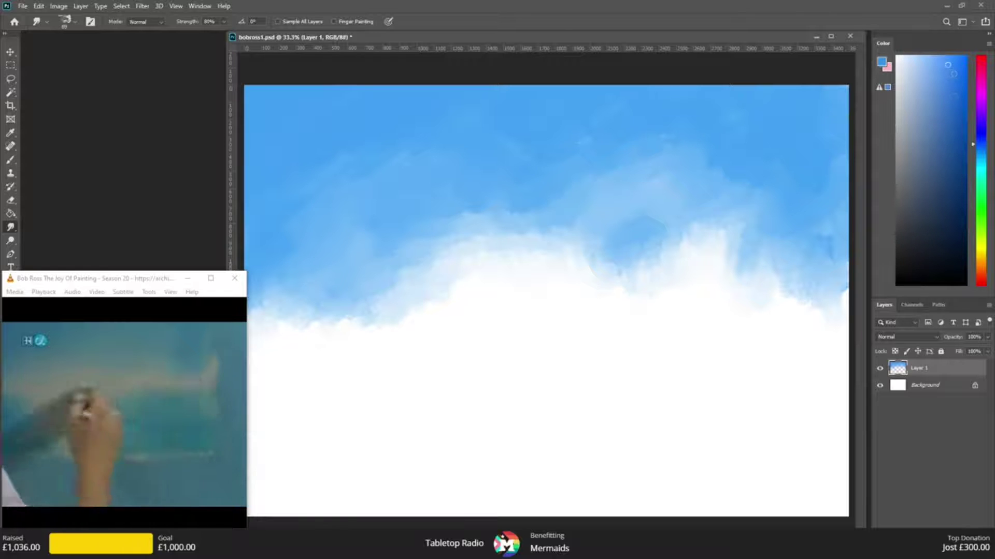
{"action": "left_click", "coordinate": [952, 73]}
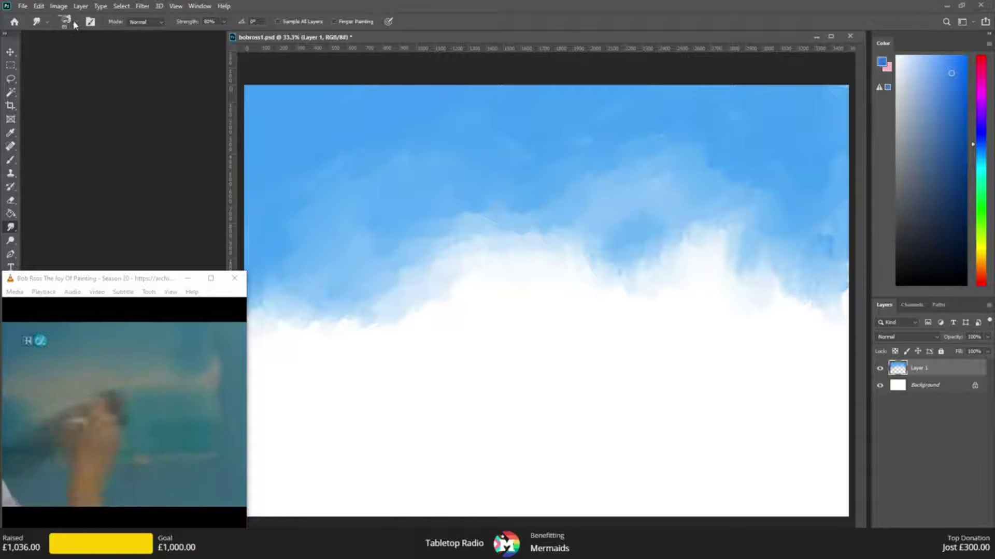
{"action": "left_click", "coordinate": [74, 23]}
{"action": "double_click", "coordinate": [18, 146]}
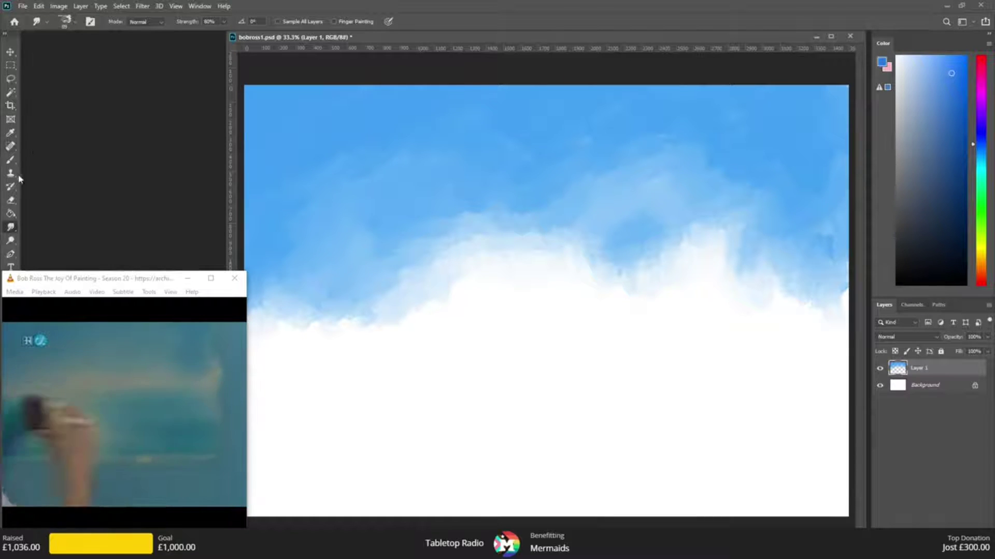
{"action": "left_click", "coordinate": [10, 159]}
{"action": "mouse_move", "coordinate": [828, 410]}
{"action": "left_mouse_down"}
{"action": "mouse_move", "coordinate": [689, 411]}
{"action": "mouse_move", "coordinate": [854, 405]}
{"action": "left_mouse_up"}
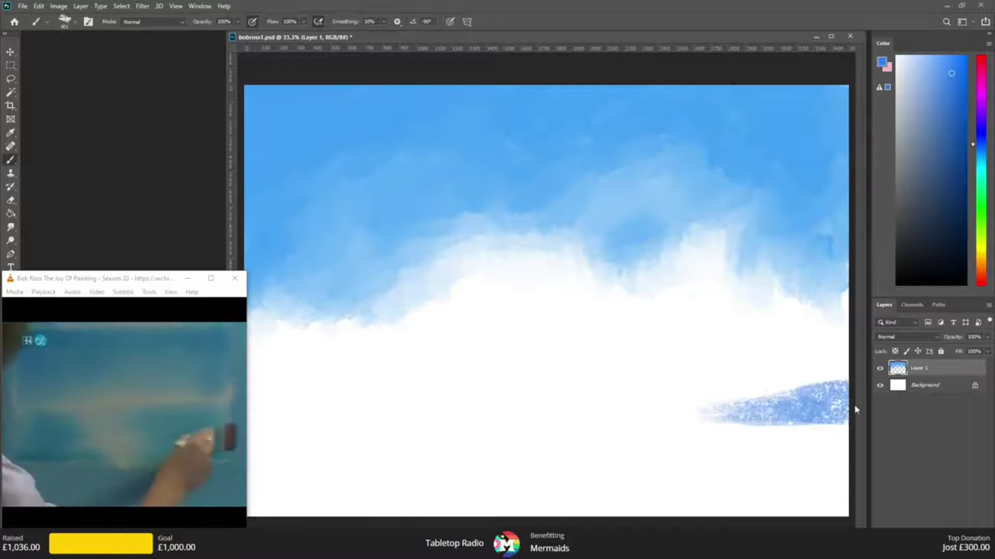
- Shift the blue towards cyan and paint horizontal water strokes over the lower right, carrying the waterline across to the left
{"action": "left_click", "coordinate": [980, 149]}
{"action": "mouse_move", "coordinate": [724, 418]}
{"action": "left_mouse_down"}
{"action": "mouse_move", "coordinate": [830, 401]}
{"action": "mouse_move", "coordinate": [554, 444]}
{"action": "mouse_move", "coordinate": [782, 450]}
{"action": "mouse_move", "coordinate": [850, 468]}
{"action": "left_mouse_up"}
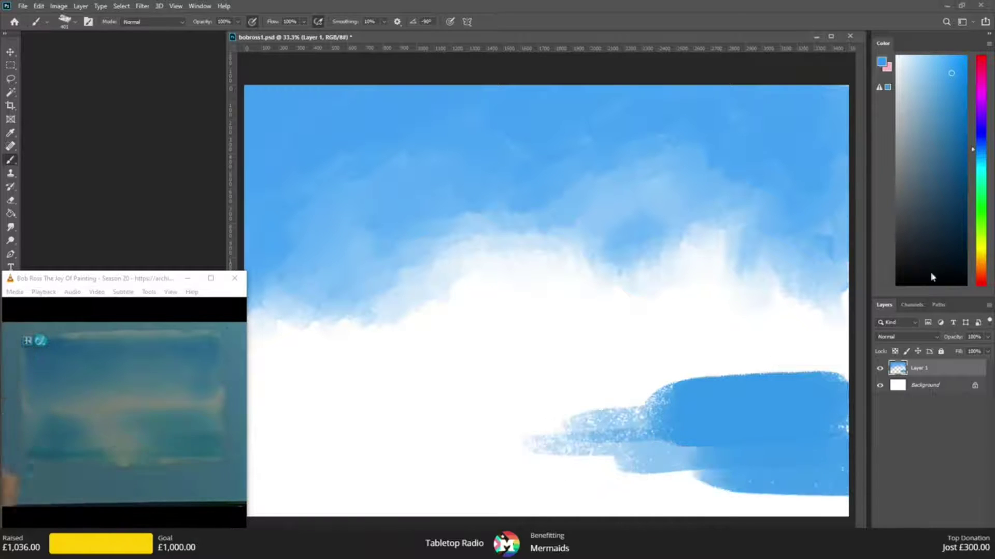
{"action": "left_click", "coordinate": [979, 155]}
{"action": "mouse_move", "coordinate": [720, 432]}
{"action": "left_mouse_down"}
{"action": "mouse_move", "coordinate": [793, 426]}
{"action": "mouse_move", "coordinate": [617, 404]}
{"action": "left_mouse_up"}
{"action": "mouse_move", "coordinate": [702, 482]}
{"action": "left_mouse_down"}
{"action": "mouse_move", "coordinate": [625, 491]}
{"action": "mouse_move", "coordinate": [840, 494]}
{"action": "mouse_move", "coordinate": [547, 499]}
{"action": "mouse_move", "coordinate": [831, 486]}
{"action": "mouse_move", "coordinate": [793, 449]}
{"action": "mouse_move", "coordinate": [831, 390]}
{"action": "mouse_move", "coordinate": [264, 410]}
{"action": "mouse_move", "coordinate": [383, 399]}
{"action": "left_mouse_up"}
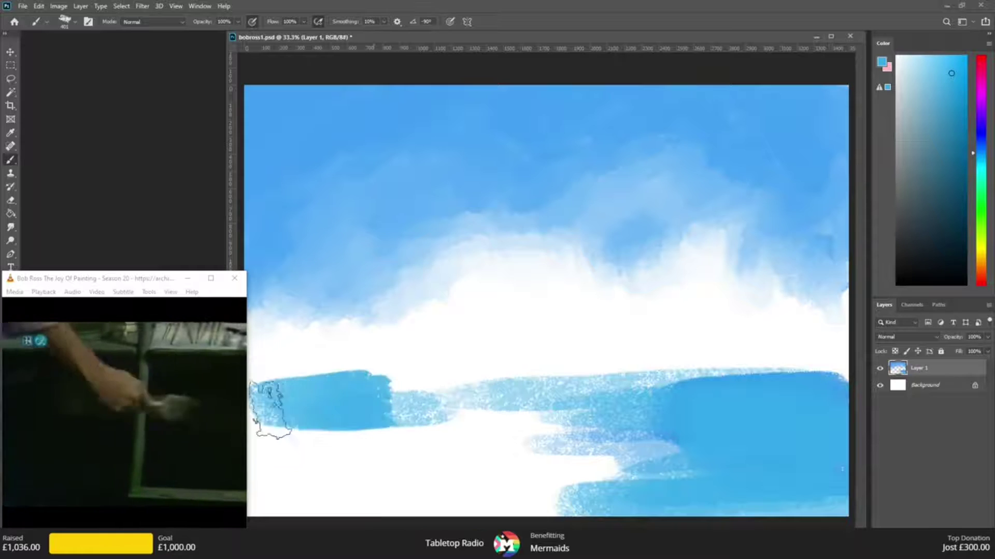
- Move the video window clear of the canvas, fill the lower-left water with blue, and darken both sides around the central light patch
{"action": "left_click", "coordinate": [161, 280]}
{"action": "left_click_drag", "start_coordinate": [163, 281], "coordinate": [146, 281]}
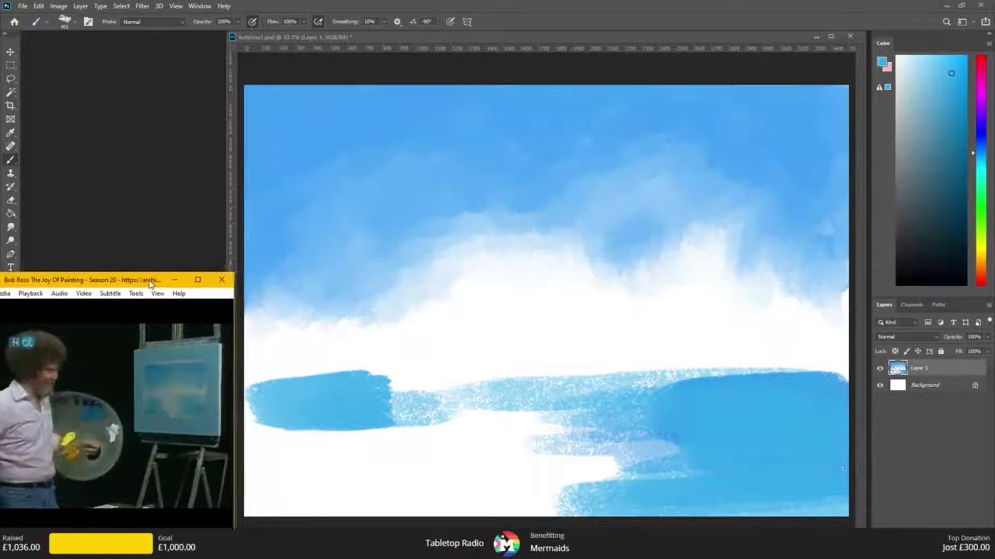
{"action": "mouse_move", "coordinate": [256, 399]}
{"action": "left_mouse_down"}
{"action": "mouse_move", "coordinate": [550, 410]}
{"action": "mouse_move", "coordinate": [265, 422]}
{"action": "mouse_move", "coordinate": [414, 436]}
{"action": "mouse_move", "coordinate": [263, 454]}
{"action": "mouse_move", "coordinate": [279, 439]}
{"action": "mouse_move", "coordinate": [252, 486]}
{"action": "mouse_move", "coordinate": [518, 472]}
{"action": "mouse_move", "coordinate": [252, 494]}
{"action": "mouse_move", "coordinate": [507, 495]}
{"action": "mouse_move", "coordinate": [360, 491]}
{"action": "mouse_move", "coordinate": [500, 485]}
{"action": "left_mouse_up"}
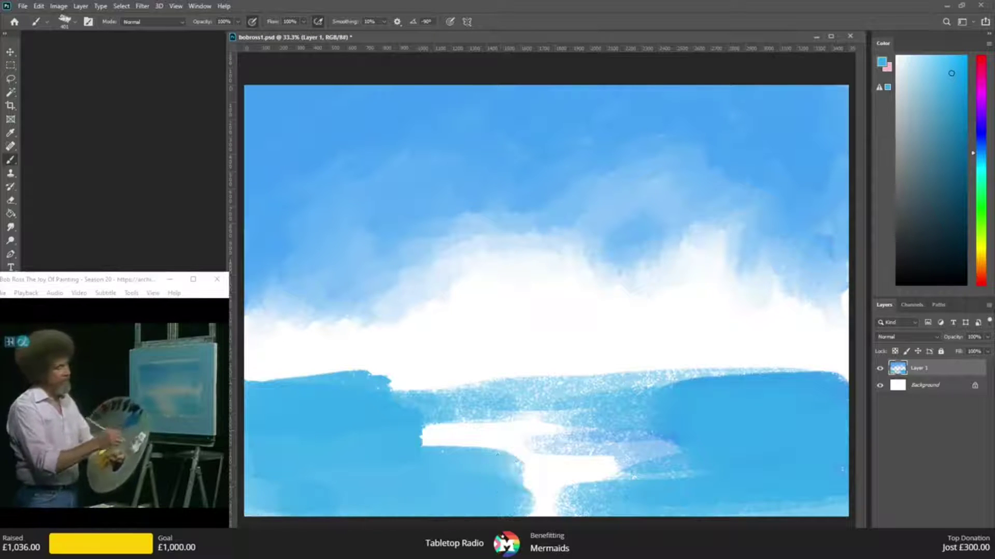
{"action": "mouse_move", "coordinate": [311, 490]}
{"action": "left_mouse_down"}
{"action": "mouse_move", "coordinate": [258, 493]}
{"action": "mouse_move", "coordinate": [431, 451]}
{"action": "left_mouse_up"}
{"action": "mouse_move", "coordinate": [723, 461]}
{"action": "left_mouse_down"}
{"action": "mouse_move", "coordinate": [753, 461]}
{"action": "mouse_move", "coordinate": [470, 475]}
{"action": "mouse_move", "coordinate": [812, 488]}
{"action": "mouse_move", "coordinate": [526, 502]}
{"action": "mouse_move", "coordinate": [815, 436]}
{"action": "mouse_move", "coordinate": [556, 440]}
{"action": "mouse_move", "coordinate": [661, 415]}
{"action": "mouse_move", "coordinate": [821, 418]}
{"action": "mouse_move", "coordinate": [264, 425]}
{"action": "mouse_move", "coordinate": [462, 427]}
{"action": "mouse_move", "coordinate": [655, 451]}
{"action": "mouse_move", "coordinate": [316, 485]}
{"action": "mouse_move", "coordinate": [829, 484]}
{"action": "left_mouse_up"}
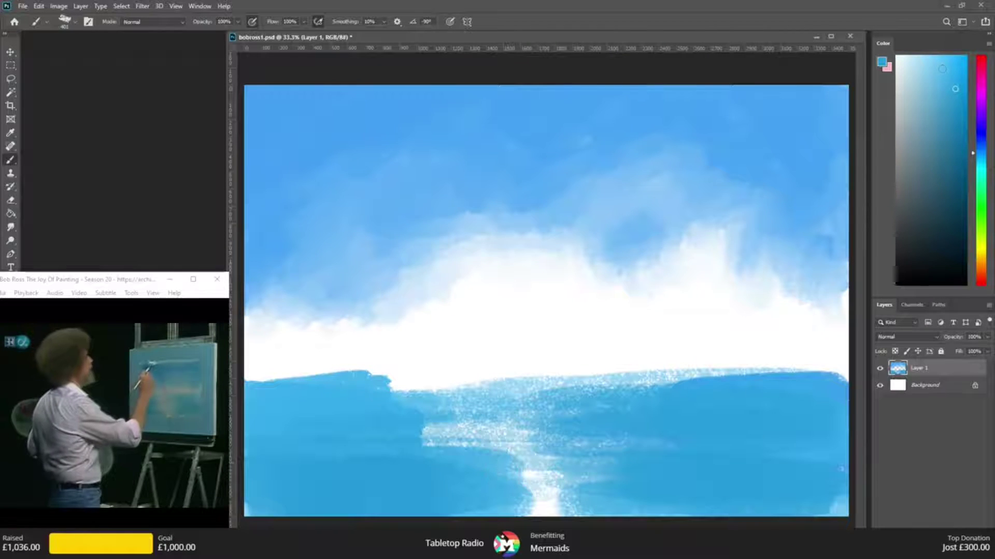
- Brush a lighter blue through the centre of the water and soften the waterline with pale strokes
{"action": "mouse_move", "coordinate": [492, 388]}
{"action": "left_mouse_down"}
{"action": "mouse_move", "coordinate": [544, 411]}
{"action": "mouse_move", "coordinate": [559, 456]}
{"action": "mouse_move", "coordinate": [518, 490]}
{"action": "mouse_move", "coordinate": [653, 492]}
{"action": "left_mouse_up"}
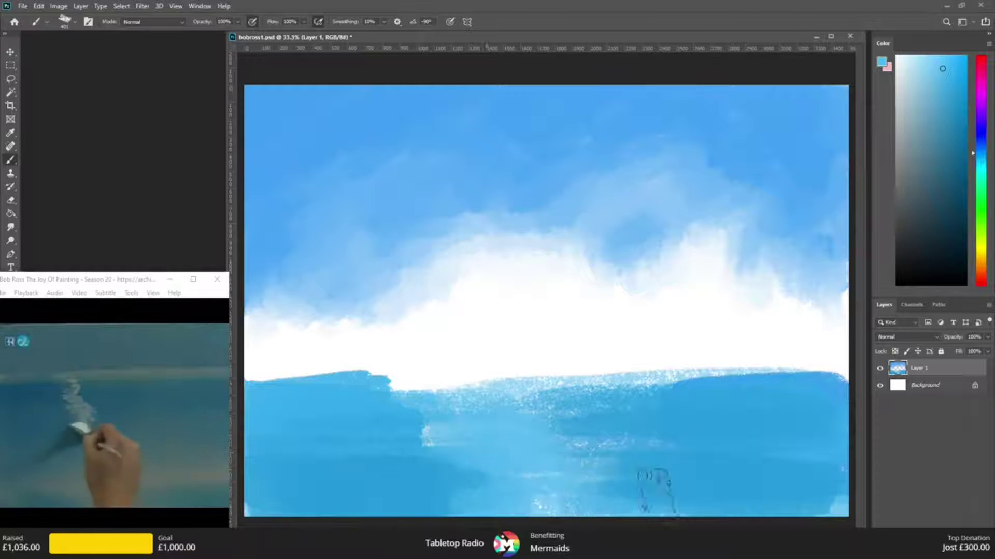
{"action": "left_click_drag", "start_coordinate": [610, 394], "coordinate": [263, 411]}
{"action": "left_click_drag", "start_coordinate": [535, 386], "coordinate": [399, 384]}
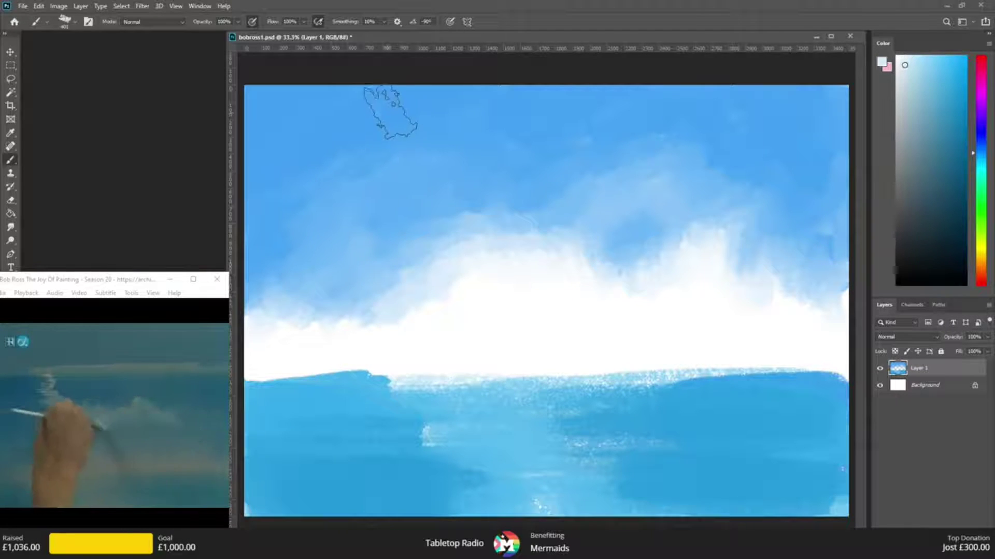
- Reduce the brush size to 143 px and paint a thin trail of pale cloud dabs in the upper-left part of the sky
{"action": "left_click", "coordinate": [74, 24]}
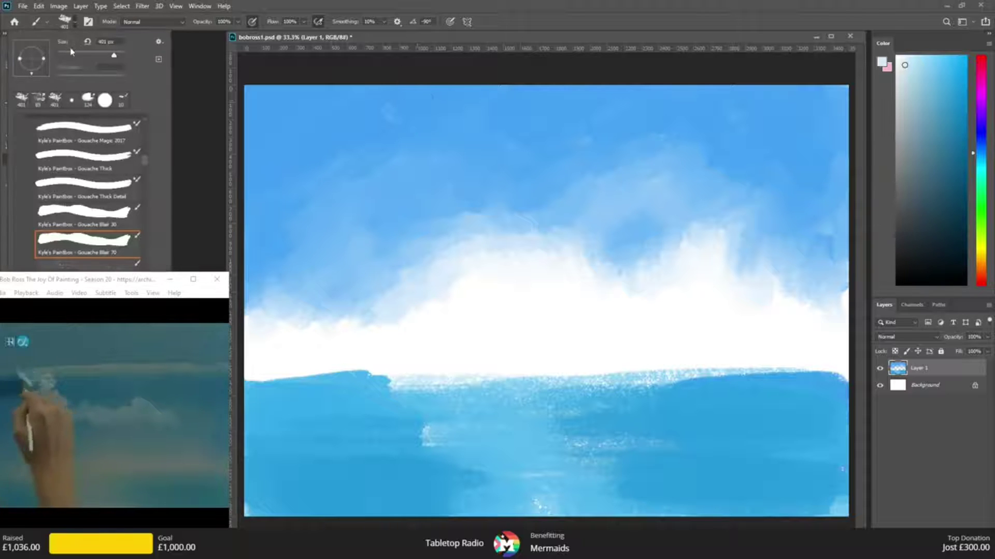
{"action": "key", "text": "Return"}
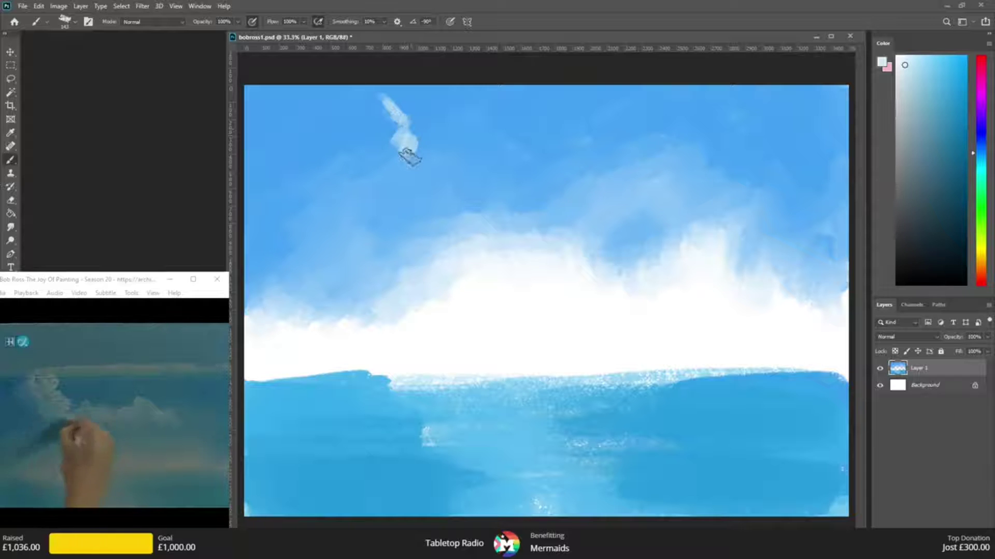
{"action": "left_click_drag", "start_coordinate": [409, 155], "coordinate": [438, 180]}
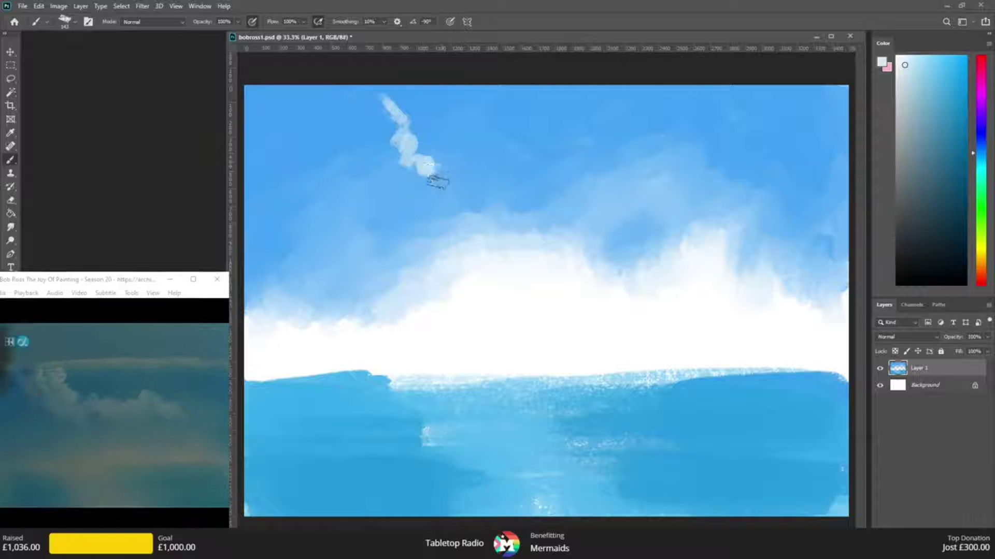
{"action": "mouse_move", "coordinate": [393, 106]}
{"action": "left_mouse_down"}
{"action": "mouse_move", "coordinate": [359, 92]}
{"action": "mouse_move", "coordinate": [349, 115]}
{"action": "left_mouse_up"}
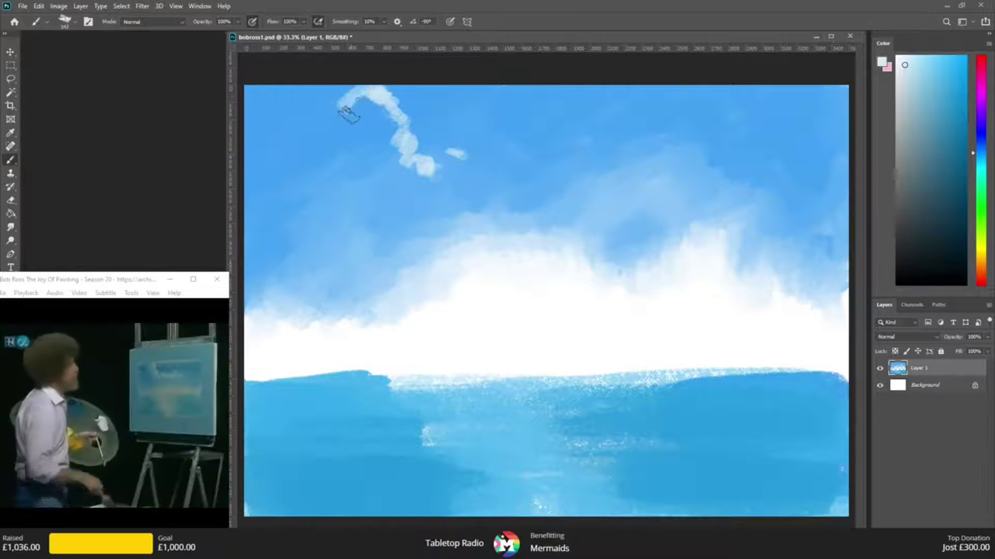
- Enlarge the brush to 275 px, build up a chain of pale clouds across the upper sky, and smudge their undersides
{"action": "left_click", "coordinate": [76, 22]}
{"action": "left_click_drag", "start_coordinate": [441, 181], "coordinate": [452, 161]}
{"action": "key", "text": "ctrl+z"}
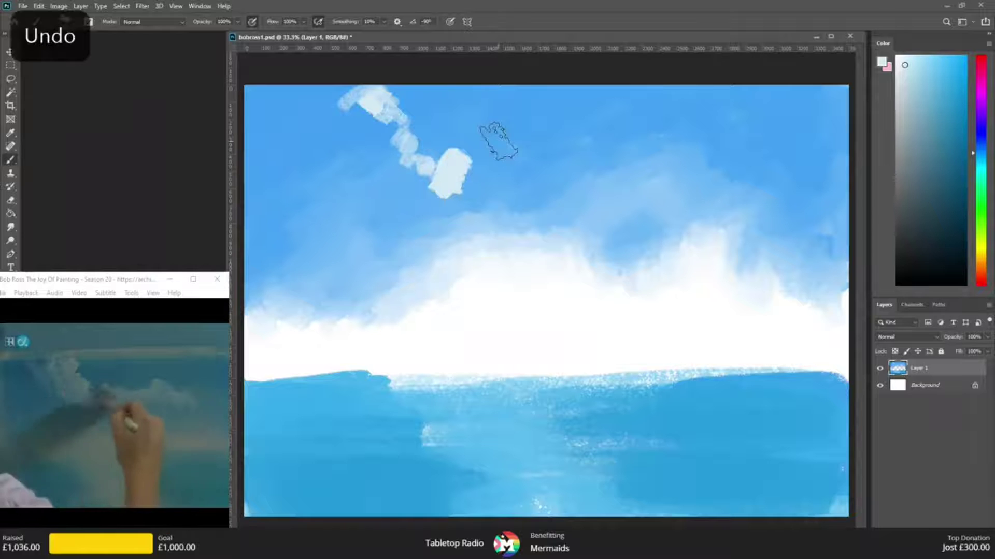
{"action": "key", "text": "ctrl+z"}
{"action": "mouse_move", "coordinate": [460, 160]}
{"action": "left_mouse_down"}
{"action": "mouse_move", "coordinate": [434, 185]}
{"action": "mouse_move", "coordinate": [457, 167]}
{"action": "mouse_move", "coordinate": [492, 180]}
{"action": "mouse_move", "coordinate": [472, 202]}
{"action": "left_mouse_up"}
{"action": "mouse_move", "coordinate": [515, 176]}
{"action": "left_mouse_down"}
{"action": "mouse_move", "coordinate": [508, 204]}
{"action": "mouse_move", "coordinate": [567, 173]}
{"action": "mouse_move", "coordinate": [528, 183]}
{"action": "mouse_move", "coordinate": [554, 190]}
{"action": "mouse_move", "coordinate": [565, 166]}
{"action": "mouse_move", "coordinate": [579, 176]}
{"action": "mouse_move", "coordinate": [547, 198]}
{"action": "mouse_move", "coordinate": [633, 191]}
{"action": "mouse_move", "coordinate": [580, 190]}
{"action": "mouse_move", "coordinate": [561, 209]}
{"action": "mouse_move", "coordinate": [604, 192]}
{"action": "mouse_move", "coordinate": [603, 179]}
{"action": "mouse_move", "coordinate": [615, 199]}
{"action": "mouse_move", "coordinate": [632, 191]}
{"action": "mouse_move", "coordinate": [640, 212]}
{"action": "left_mouse_up"}
{"action": "mouse_move", "coordinate": [384, 102]}
{"action": "left_mouse_down"}
{"action": "mouse_move", "coordinate": [350, 113]}
{"action": "mouse_move", "coordinate": [337, 136]}
{"action": "mouse_move", "coordinate": [339, 99]}
{"action": "mouse_move", "coordinate": [420, 113]}
{"action": "mouse_move", "coordinate": [392, 114]}
{"action": "mouse_move", "coordinate": [388, 131]}
{"action": "mouse_move", "coordinate": [401, 139]}
{"action": "mouse_move", "coordinate": [375, 144]}
{"action": "mouse_move", "coordinate": [371, 174]}
{"action": "mouse_move", "coordinate": [386, 197]}
{"action": "left_mouse_up"}
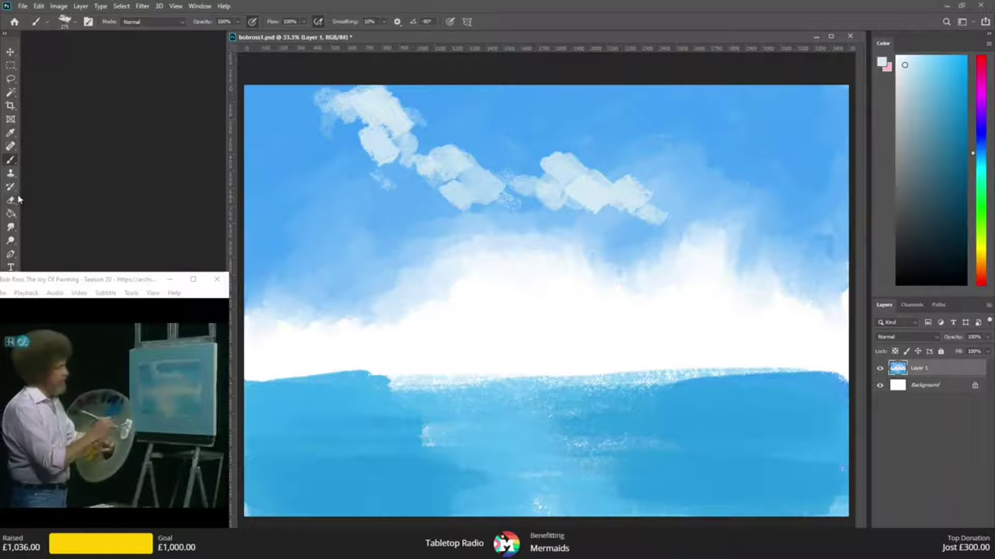
{"action": "left_click", "coordinate": [16, 225]}
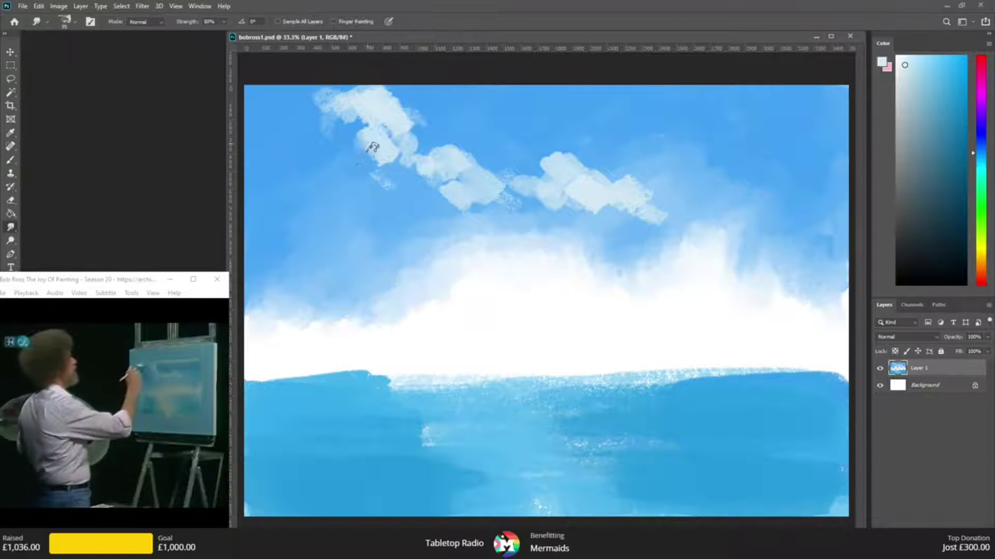
{"action": "left_click_drag", "start_coordinate": [373, 148], "coordinate": [395, 150]}
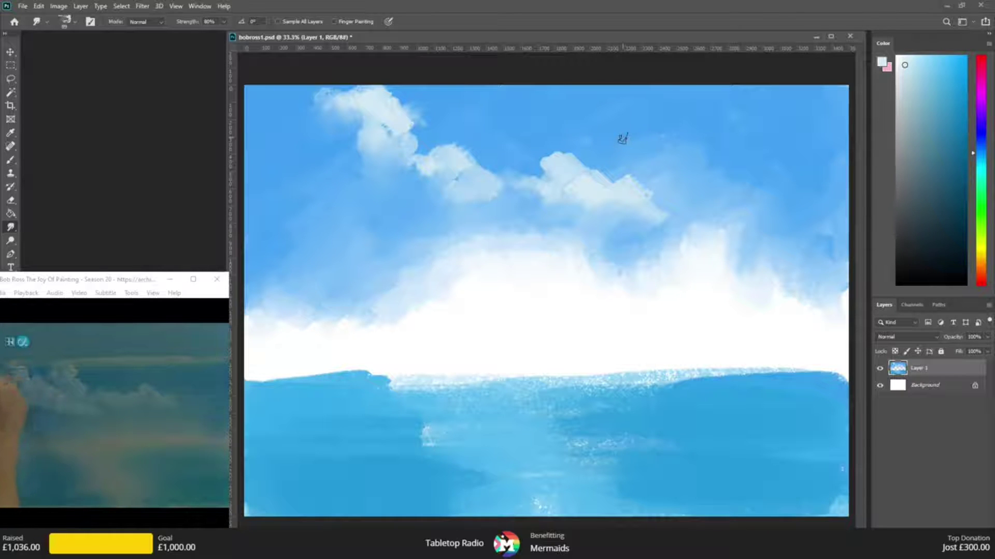
- Paint a second diagonal bank of pale clouds in the upper-left sky and smudge its lower edges into the blue
{"action": "left_click", "coordinate": [12, 161]}
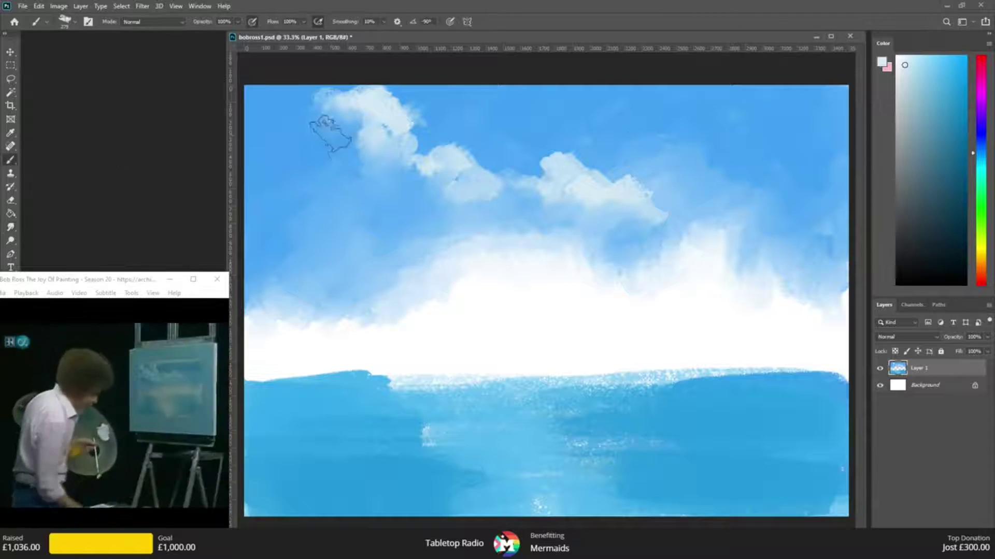
{"action": "right_click", "coordinate": [298, 101]}
{"action": "left_click", "coordinate": [284, 109]}
{"action": "mouse_move", "coordinate": [285, 110]}
{"action": "left_mouse_down"}
{"action": "mouse_move", "coordinate": [263, 135]}
{"action": "mouse_move", "coordinate": [295, 106]}
{"action": "mouse_move", "coordinate": [324, 111]}
{"action": "mouse_move", "coordinate": [306, 145]}
{"action": "mouse_move", "coordinate": [393, 128]}
{"action": "left_mouse_up"}
{"action": "mouse_move", "coordinate": [350, 155]}
{"action": "left_mouse_down"}
{"action": "mouse_move", "coordinate": [338, 174]}
{"action": "mouse_move", "coordinate": [350, 146]}
{"action": "mouse_move", "coordinate": [380, 184]}
{"action": "mouse_move", "coordinate": [397, 185]}
{"action": "mouse_move", "coordinate": [367, 177]}
{"action": "mouse_move", "coordinate": [359, 186]}
{"action": "mouse_move", "coordinate": [393, 190]}
{"action": "mouse_move", "coordinate": [378, 182]}
{"action": "mouse_move", "coordinate": [401, 211]}
{"action": "mouse_move", "coordinate": [473, 202]}
{"action": "mouse_move", "coordinate": [443, 201]}
{"action": "mouse_move", "coordinate": [450, 149]}
{"action": "mouse_move", "coordinate": [424, 217]}
{"action": "mouse_move", "coordinate": [467, 229]}
{"action": "mouse_move", "coordinate": [522, 224]}
{"action": "left_mouse_up"}
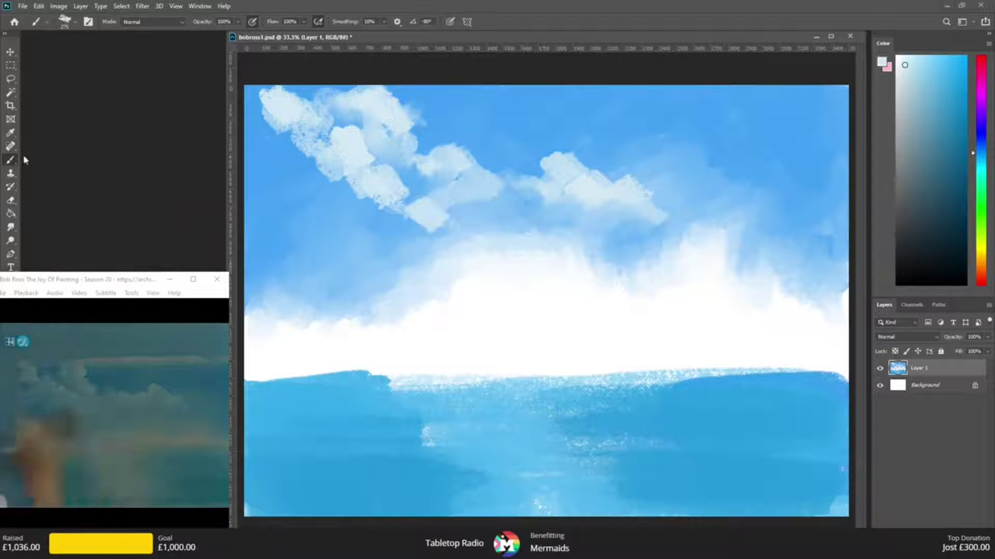
{"action": "left_click", "coordinate": [10, 227]}
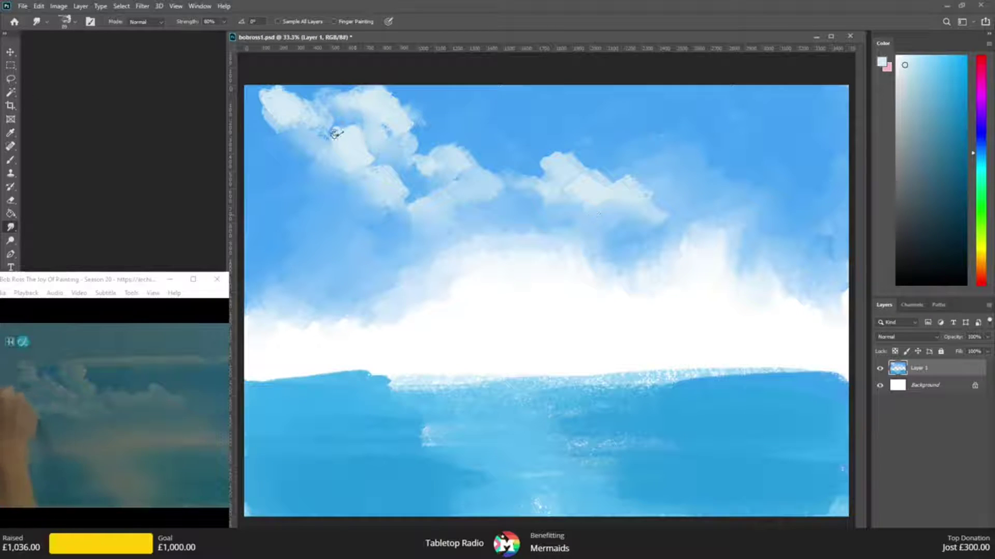
- Brush another puffy cloud bank along the sky's left edge beneath the existing clouds and soften its undersides with the Smudge tool
{"action": "left_click", "coordinate": [10, 160]}
{"action": "mouse_move", "coordinate": [295, 167]}
{"action": "left_mouse_down"}
{"action": "mouse_move", "coordinate": [277, 155]}
{"action": "mouse_move", "coordinate": [263, 182]}
{"action": "mouse_move", "coordinate": [278, 178]}
{"action": "mouse_move", "coordinate": [286, 191]}
{"action": "mouse_move", "coordinate": [309, 182]}
{"action": "mouse_move", "coordinate": [321, 205]}
{"action": "mouse_move", "coordinate": [294, 191]}
{"action": "mouse_move", "coordinate": [304, 198]}
{"action": "mouse_move", "coordinate": [303, 222]}
{"action": "mouse_move", "coordinate": [285, 208]}
{"action": "mouse_move", "coordinate": [419, 228]}
{"action": "mouse_move", "coordinate": [329, 221]}
{"action": "mouse_move", "coordinate": [399, 216]}
{"action": "mouse_move", "coordinate": [384, 237]}
{"action": "mouse_move", "coordinate": [349, 227]}
{"action": "mouse_move", "coordinate": [430, 240]}
{"action": "left_mouse_up"}
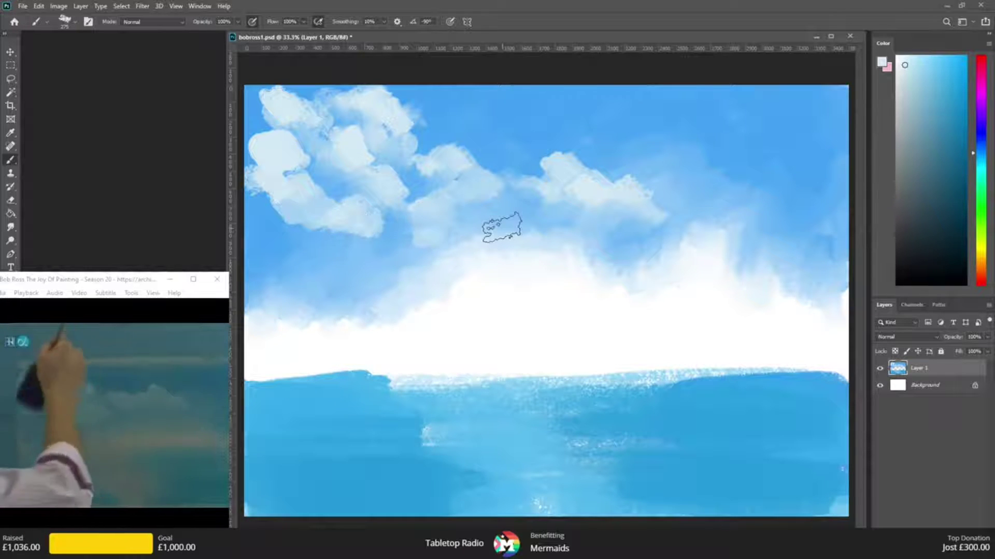
{"action": "mouse_move", "coordinate": [290, 228]}
{"action": "left_mouse_down"}
{"action": "mouse_move", "coordinate": [266, 216]}
{"action": "mouse_move", "coordinate": [274, 238]}
{"action": "left_mouse_up"}
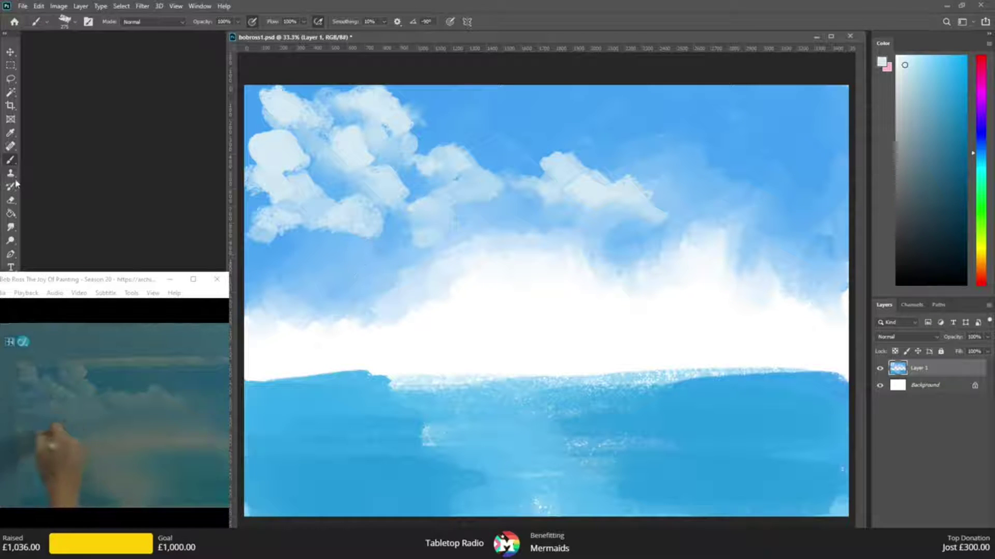
{"action": "left_click", "coordinate": [12, 227]}
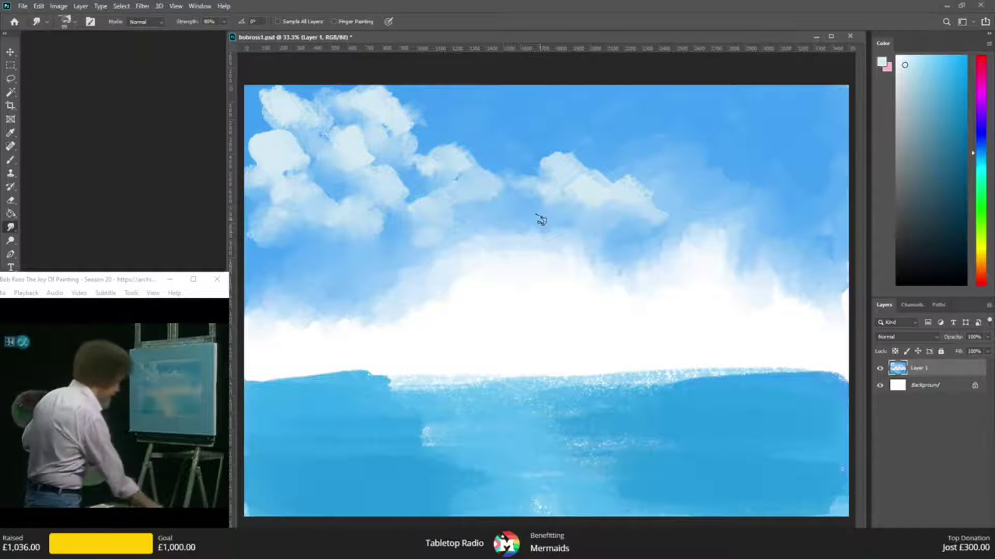
- Sample a light blue from the sky and brush horizontal haze over the upper part of the white band above the water
{"action": "left_click", "coordinate": [10, 161]}
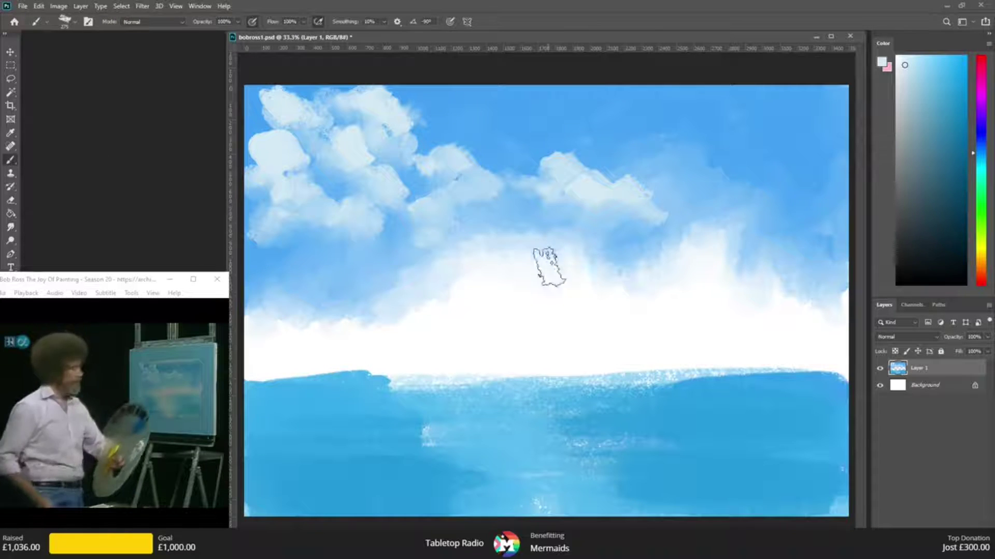
{"action": "left_click", "coordinate": [477, 228], "text": "alt"}
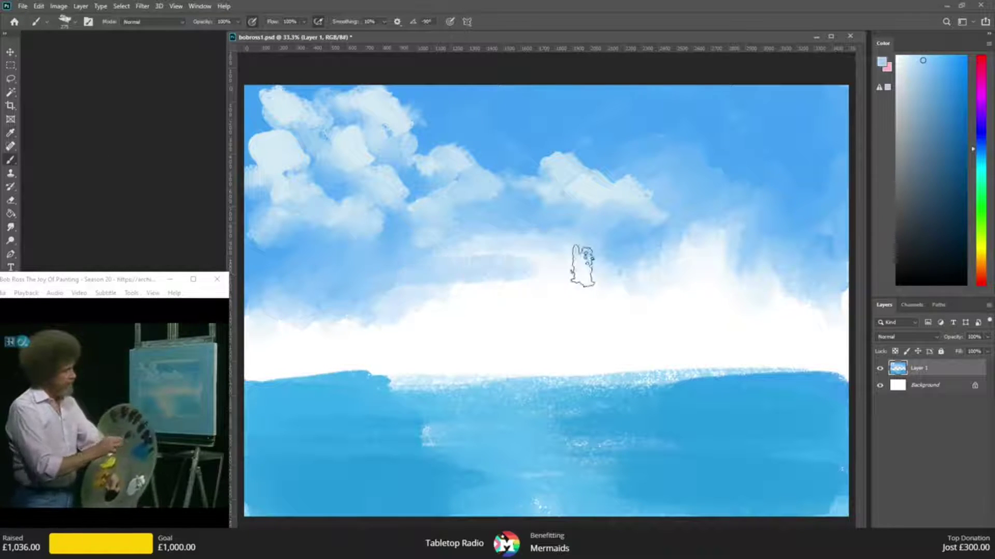
{"action": "mouse_move", "coordinate": [461, 275]}
{"action": "left_mouse_down"}
{"action": "mouse_move", "coordinate": [486, 288]}
{"action": "mouse_move", "coordinate": [655, 284]}
{"action": "mouse_move", "coordinate": [733, 266]}
{"action": "mouse_move", "coordinate": [734, 233]}
{"action": "mouse_move", "coordinate": [755, 270]}
{"action": "mouse_move", "coordinate": [732, 284]}
{"action": "mouse_move", "coordinate": [373, 300]}
{"action": "mouse_move", "coordinate": [549, 272]}
{"action": "mouse_move", "coordinate": [589, 289]}
{"action": "mouse_move", "coordinate": [813, 304]}
{"action": "mouse_move", "coordinate": [558, 312]}
{"action": "mouse_move", "coordinate": [294, 281]}
{"action": "left_mouse_up"}
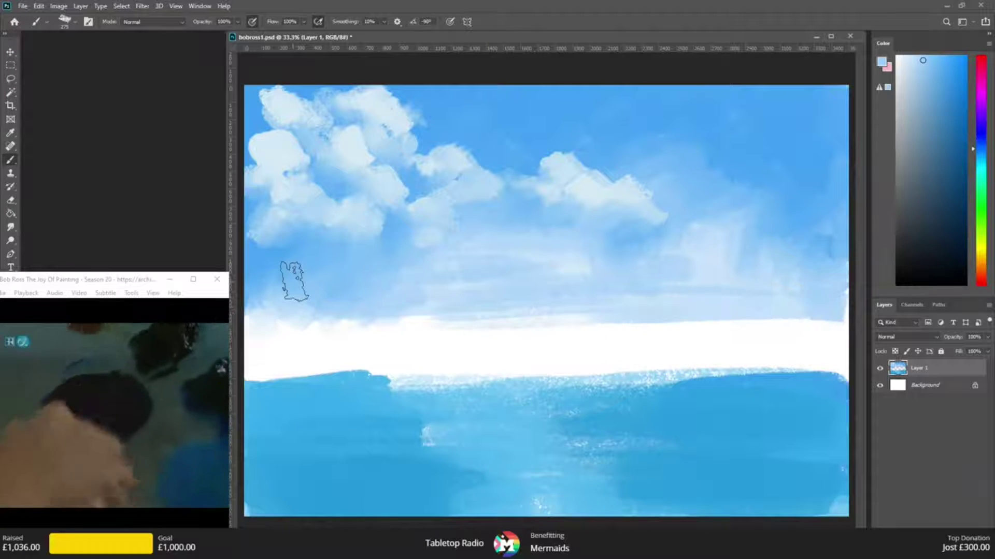
- Smudge the haze in the lower sky, then blend the white speckles horizontally along the waterline
{"action": "left_click", "coordinate": [19, 227]}
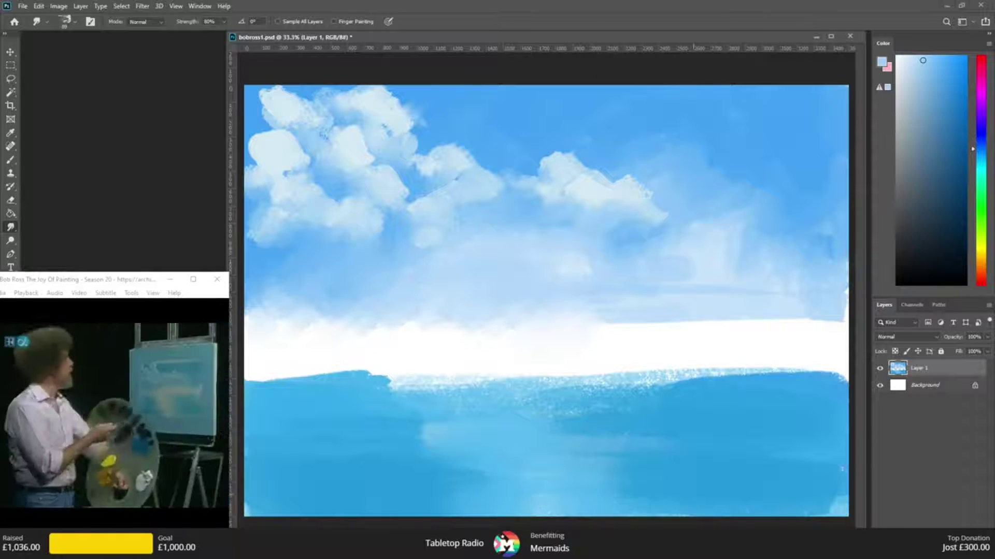
{"action": "left_click_drag", "start_coordinate": [383, 394], "coordinate": [663, 383]}
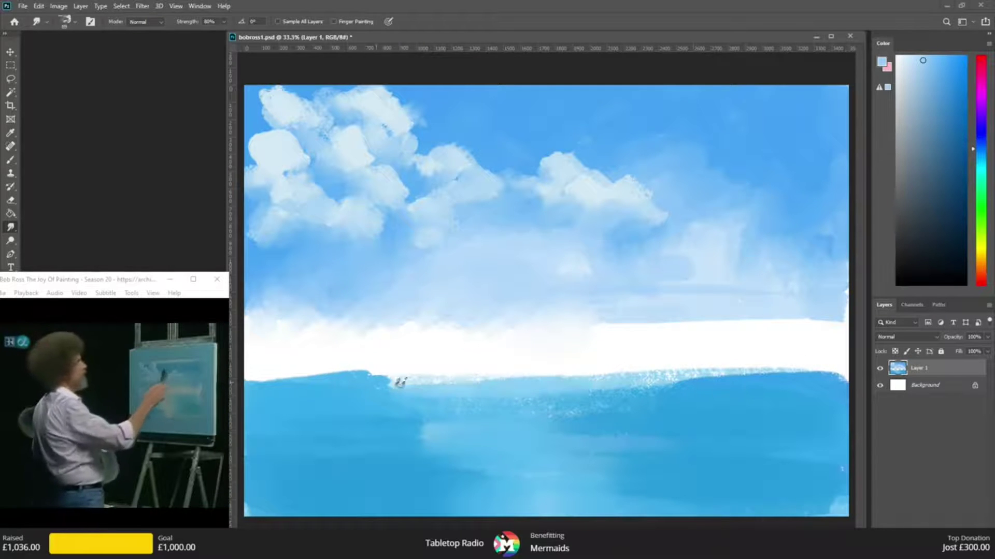
{"action": "left_click_drag", "start_coordinate": [400, 382], "coordinate": [746, 377]}
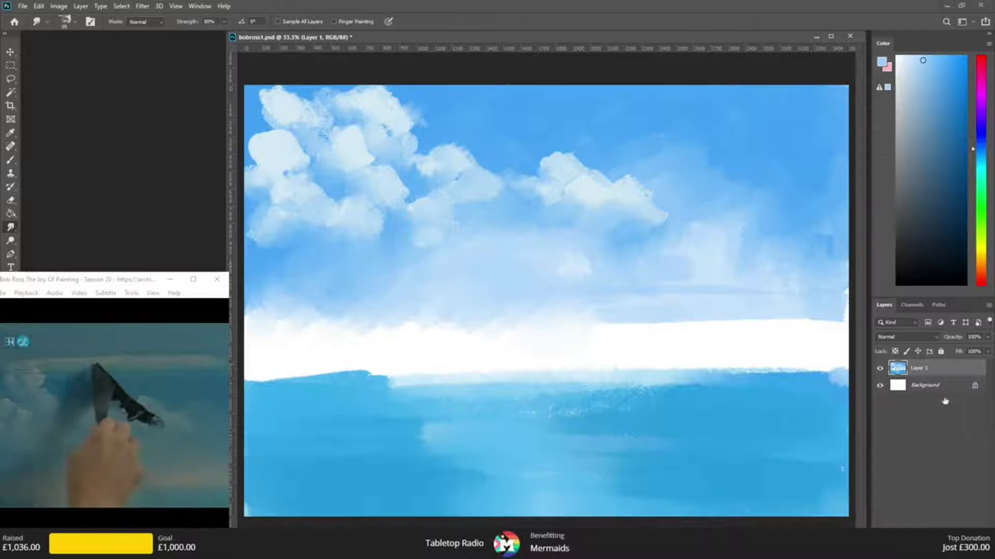
- Add a new layer above the sky, choose a very dark navy, and brush a short diagonal test stroke in the upper sky
{"action": "key", "text": "ctrl+shift+alt+n"}
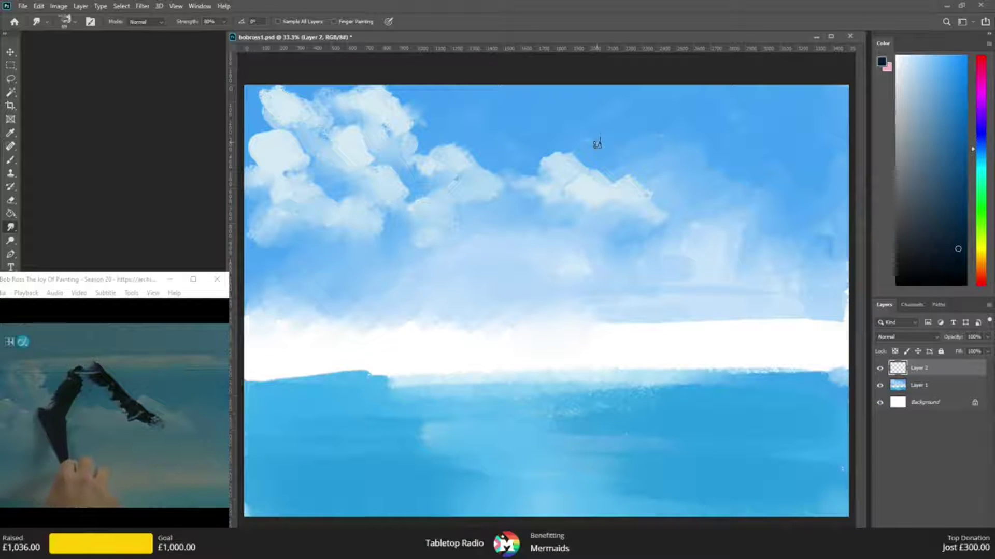
{"action": "left_click", "coordinate": [10, 159]}
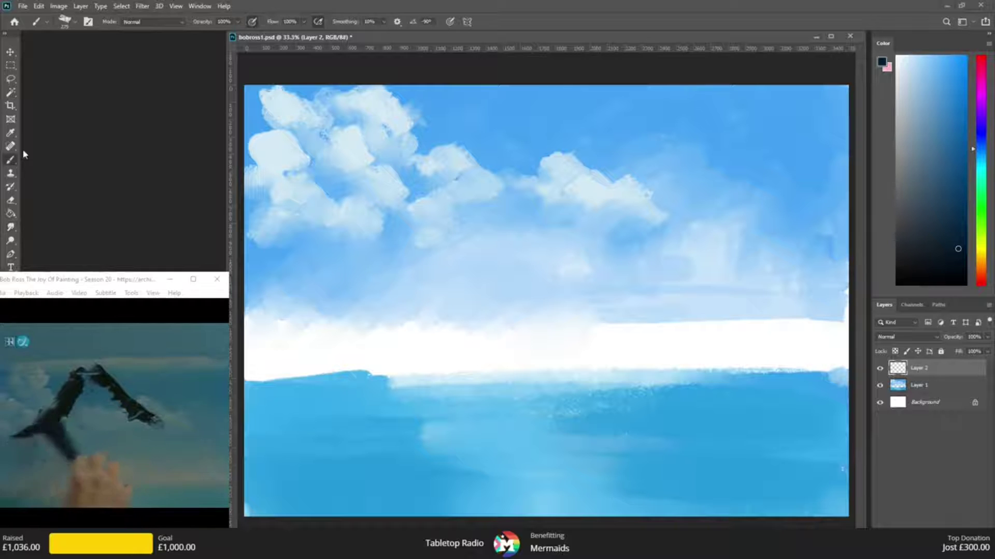
{"action": "mouse_move", "coordinate": [523, 96]}
{"action": "left_mouse_down"}
{"action": "mouse_move", "coordinate": [511, 116]}
{"action": "mouse_move", "coordinate": [523, 133]}
{"action": "mouse_move", "coordinate": [506, 100]}
{"action": "mouse_move", "coordinate": [536, 147]}
{"action": "left_mouse_up"}
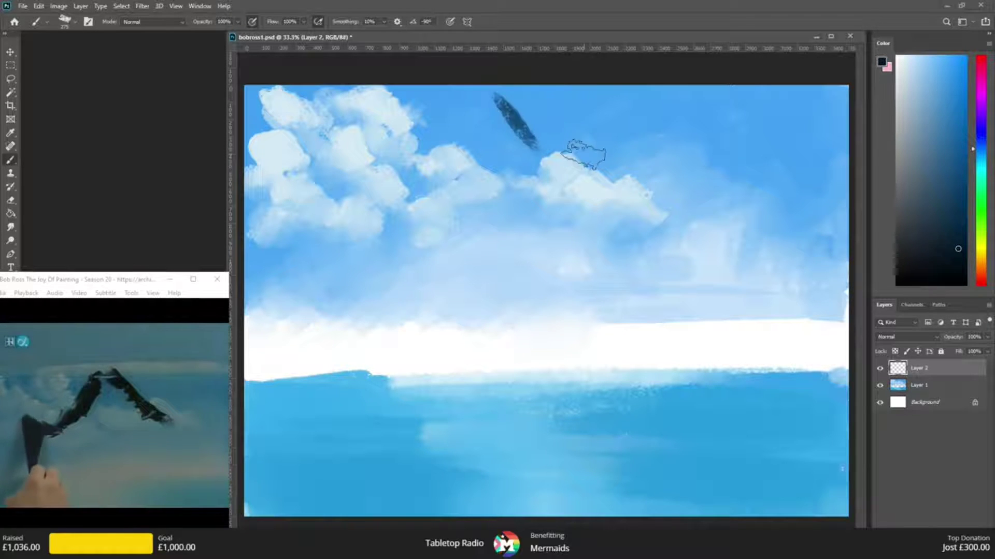
- Reduce the brush size to 124 px and outline the main mountain's right and left slopes down from the canvas's top edge
{"action": "left_click", "coordinate": [66, 20]}
{"action": "left_click_drag", "start_coordinate": [109, 55], "coordinate": [95, 55]}
{"action": "left_click_drag", "start_coordinate": [493, 90], "coordinate": [571, 196]}
{"action": "left_click_drag", "start_coordinate": [544, 161], "coordinate": [579, 192]}
{"action": "left_click", "coordinate": [542, 193]}
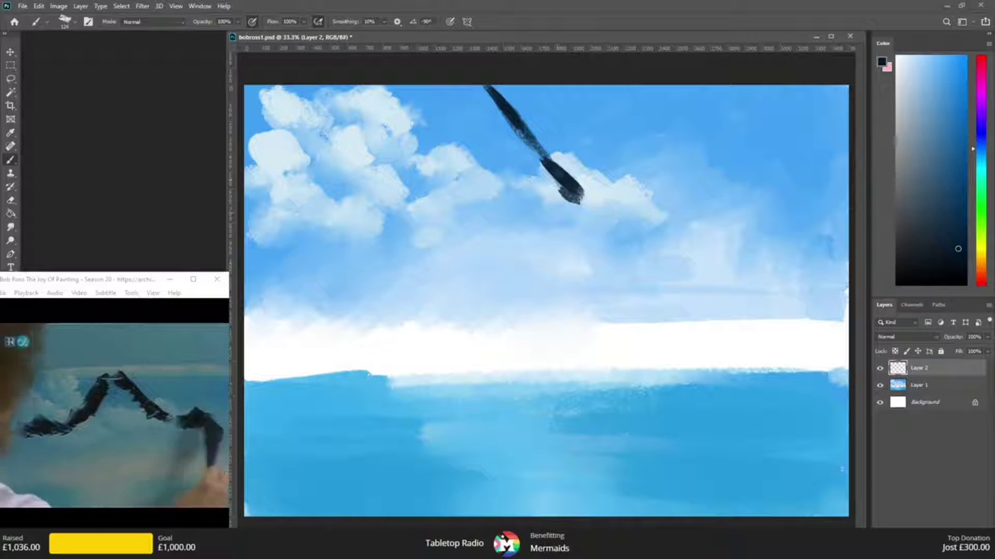
{"action": "mouse_move", "coordinate": [474, 88]}
{"action": "left_mouse_down"}
{"action": "mouse_move", "coordinate": [446, 106]}
{"action": "mouse_move", "coordinate": [430, 156]}
{"action": "mouse_move", "coordinate": [396, 193]}
{"action": "mouse_move", "coordinate": [301, 236]}
{"action": "left_mouse_up"}
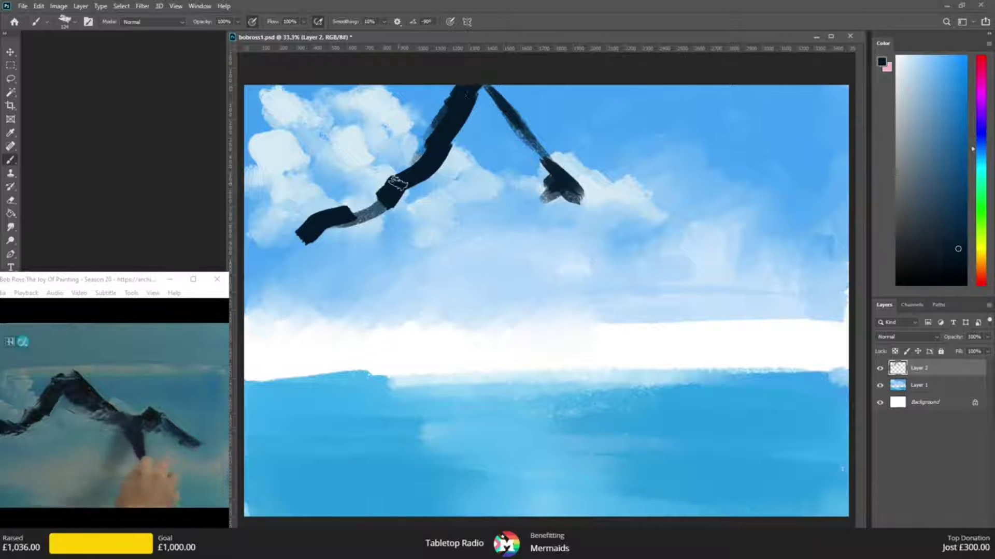
- Enlarge the brush, fill in beneath the main peak, and extend the dark ridge over a smaller peak to the canvas's right edge
{"action": "left_click", "coordinate": [78, 22]}
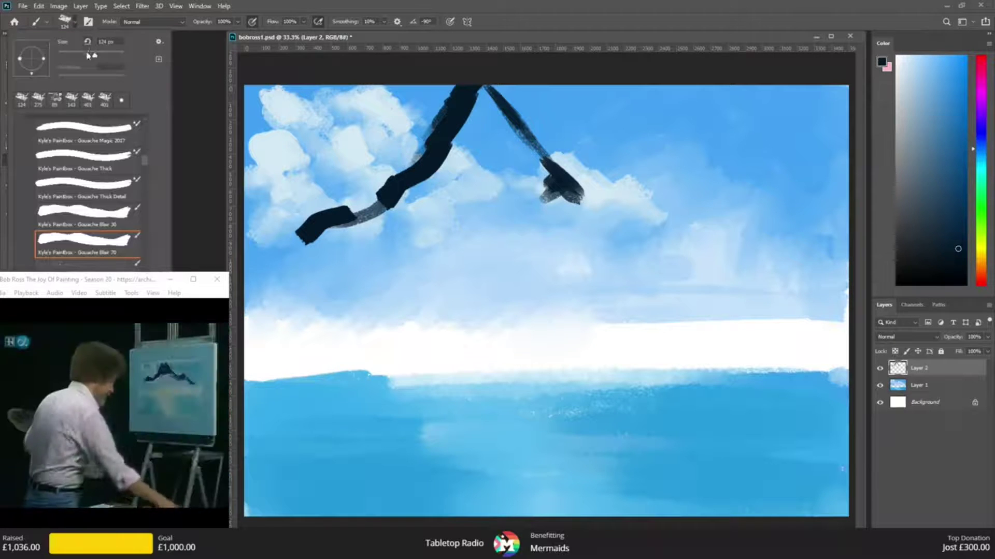
{"action": "mouse_move", "coordinate": [488, 117]}
{"action": "left_mouse_down"}
{"action": "mouse_move", "coordinate": [466, 122]}
{"action": "mouse_move", "coordinate": [492, 116]}
{"action": "mouse_move", "coordinate": [492, 142]}
{"action": "left_mouse_up"}
{"action": "mouse_move", "coordinate": [467, 196]}
{"action": "left_mouse_down"}
{"action": "mouse_move", "coordinate": [513, 156]}
{"action": "mouse_move", "coordinate": [588, 175]}
{"action": "mouse_move", "coordinate": [580, 192]}
{"action": "mouse_move", "coordinate": [606, 199]}
{"action": "mouse_move", "coordinate": [624, 180]}
{"action": "mouse_move", "coordinate": [697, 224]}
{"action": "left_mouse_up"}
{"action": "mouse_move", "coordinate": [642, 184]}
{"action": "left_mouse_down"}
{"action": "mouse_move", "coordinate": [697, 224]}
{"action": "mouse_move", "coordinate": [789, 258]}
{"action": "left_mouse_up"}
{"action": "mouse_move", "coordinate": [736, 234]}
{"action": "left_mouse_down"}
{"action": "mouse_move", "coordinate": [845, 254]}
{"action": "mouse_move", "coordinate": [736, 256]}
{"action": "left_mouse_up"}
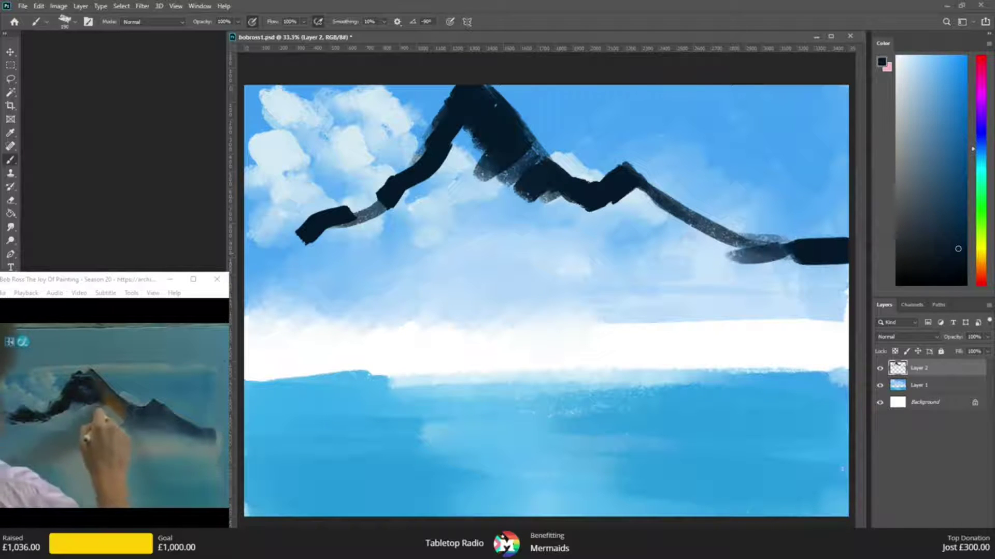
- Thicken the right-hand ridge, fill the main mountain's left side, and add small dark foothills at its left end
{"action": "left_click_drag", "start_coordinate": [614, 174], "coordinate": [689, 234]}
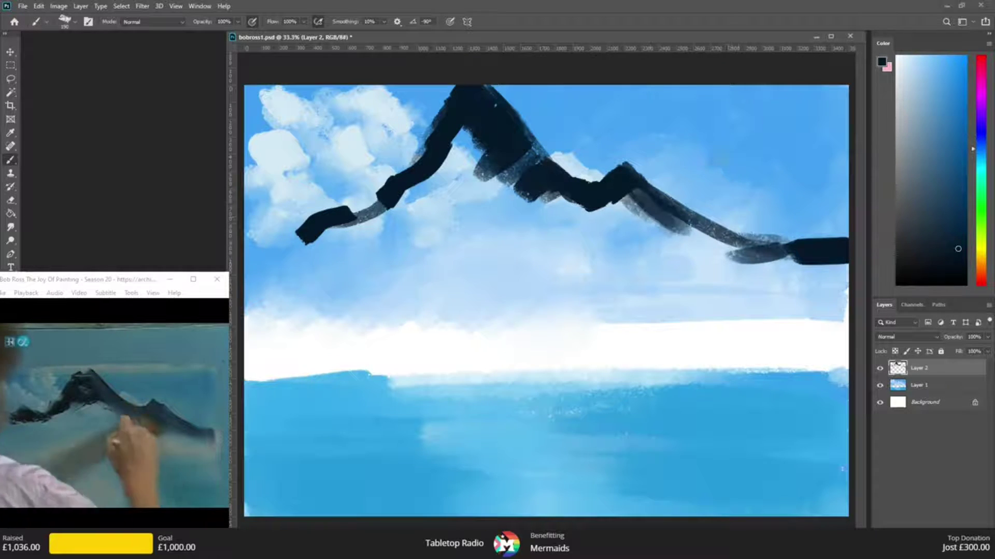
{"action": "left_click_drag", "start_coordinate": [834, 253], "coordinate": [714, 253]}
{"action": "mouse_move", "coordinate": [487, 122]}
{"action": "left_mouse_down"}
{"action": "mouse_move", "coordinate": [469, 161]}
{"action": "mouse_move", "coordinate": [435, 184]}
{"action": "left_mouse_up"}
{"action": "mouse_move", "coordinate": [552, 184]}
{"action": "left_mouse_down"}
{"action": "mouse_move", "coordinate": [542, 162]}
{"action": "mouse_move", "coordinate": [513, 165]}
{"action": "mouse_move", "coordinate": [468, 147]}
{"action": "mouse_move", "coordinate": [409, 179]}
{"action": "mouse_move", "coordinate": [375, 222]}
{"action": "left_mouse_up"}
{"action": "mouse_move", "coordinate": [315, 230]}
{"action": "left_mouse_down"}
{"action": "mouse_move", "coordinate": [340, 215]}
{"action": "mouse_move", "coordinate": [362, 229]}
{"action": "mouse_move", "coordinate": [359, 219]}
{"action": "mouse_move", "coordinate": [377, 224]}
{"action": "mouse_move", "coordinate": [326, 238]}
{"action": "mouse_move", "coordinate": [320, 221]}
{"action": "mouse_move", "coordinate": [296, 237]}
{"action": "left_mouse_up"}
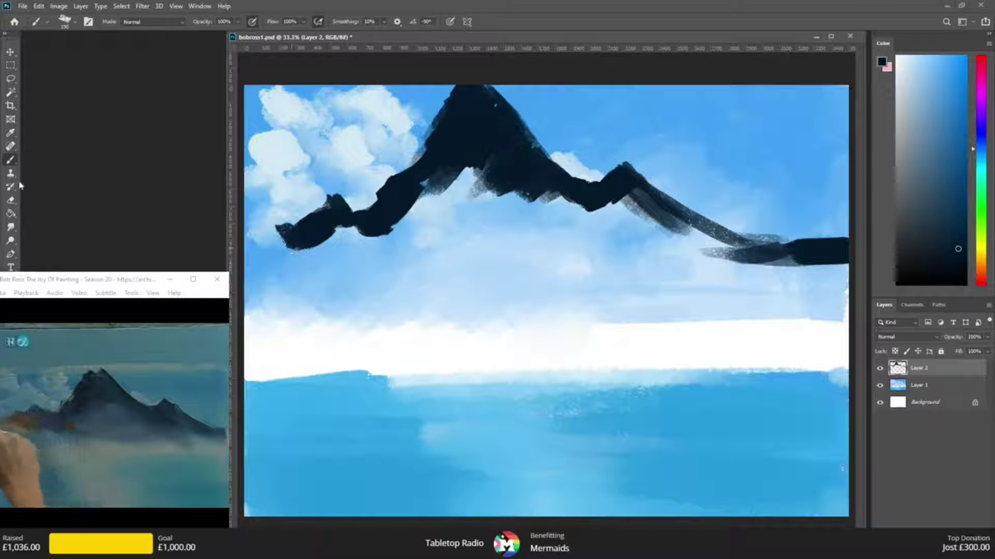
- Smudge the ragged lower edge beneath the main peak so the dark paint fades into the sky
{"action": "left_click", "coordinate": [15, 227]}
{"action": "mouse_move", "coordinate": [435, 184]}
{"action": "left_mouse_down"}
{"action": "mouse_move", "coordinate": [390, 237]}
{"action": "mouse_move", "coordinate": [459, 173]}
{"action": "mouse_move", "coordinate": [461, 194]}
{"action": "mouse_move", "coordinate": [473, 158]}
{"action": "mouse_move", "coordinate": [495, 202]}
{"action": "mouse_move", "coordinate": [526, 210]}
{"action": "mouse_move", "coordinate": [512, 176]}
{"action": "left_mouse_up"}
{"action": "mouse_move", "coordinate": [568, 227]}
{"action": "left_mouse_down"}
{"action": "mouse_move", "coordinate": [518, 179]}
{"action": "mouse_move", "coordinate": [544, 179]}
{"action": "left_mouse_up"}
{"action": "left_click_drag", "start_coordinate": [469, 207], "coordinate": [461, 161]}
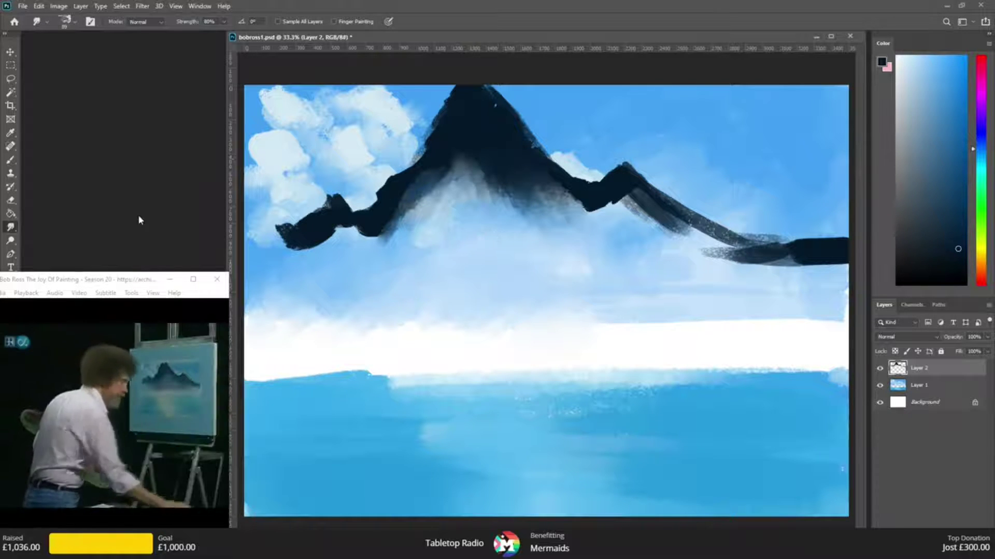
- Sample a softer navy from the mountain and brush it down the slopes beneath the main peak and the smaller right peak
{"action": "left_click", "coordinate": [11, 160]}
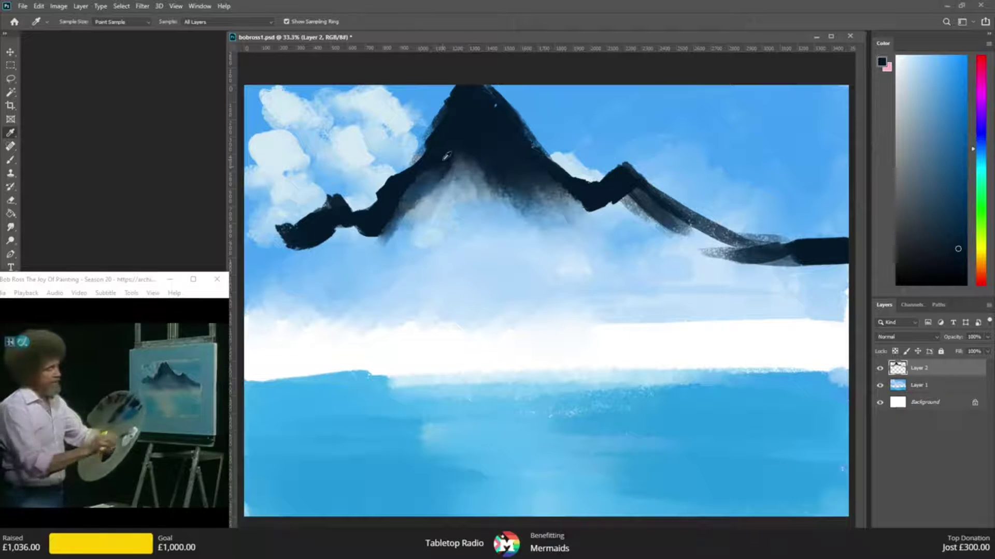
{"action": "left_click", "coordinate": [432, 170], "text": "alt"}
{"action": "left_click_drag", "start_coordinate": [457, 166], "coordinate": [412, 217]}
{"action": "left_click_drag", "start_coordinate": [458, 166], "coordinate": [396, 220]}
{"action": "mouse_move", "coordinate": [463, 184]}
{"action": "left_mouse_down"}
{"action": "mouse_move", "coordinate": [394, 234]}
{"action": "mouse_move", "coordinate": [437, 215]}
{"action": "left_mouse_up"}
{"action": "mouse_move", "coordinate": [475, 184]}
{"action": "left_mouse_down"}
{"action": "mouse_move", "coordinate": [467, 203]}
{"action": "mouse_move", "coordinate": [624, 233]}
{"action": "left_mouse_up"}
{"action": "left_click_drag", "start_coordinate": [567, 189], "coordinate": [629, 238]}
{"action": "mouse_move", "coordinate": [608, 201]}
{"action": "left_mouse_down"}
{"action": "mouse_move", "coordinate": [648, 247]}
{"action": "mouse_move", "coordinate": [673, 244]}
{"action": "mouse_move", "coordinate": [704, 261]}
{"action": "left_mouse_up"}
{"action": "mouse_move", "coordinate": [679, 228]}
{"action": "left_mouse_down"}
{"action": "mouse_move", "coordinate": [733, 264]}
{"action": "mouse_move", "coordinate": [742, 251]}
{"action": "mouse_move", "coordinate": [536, 236]}
{"action": "left_mouse_up"}
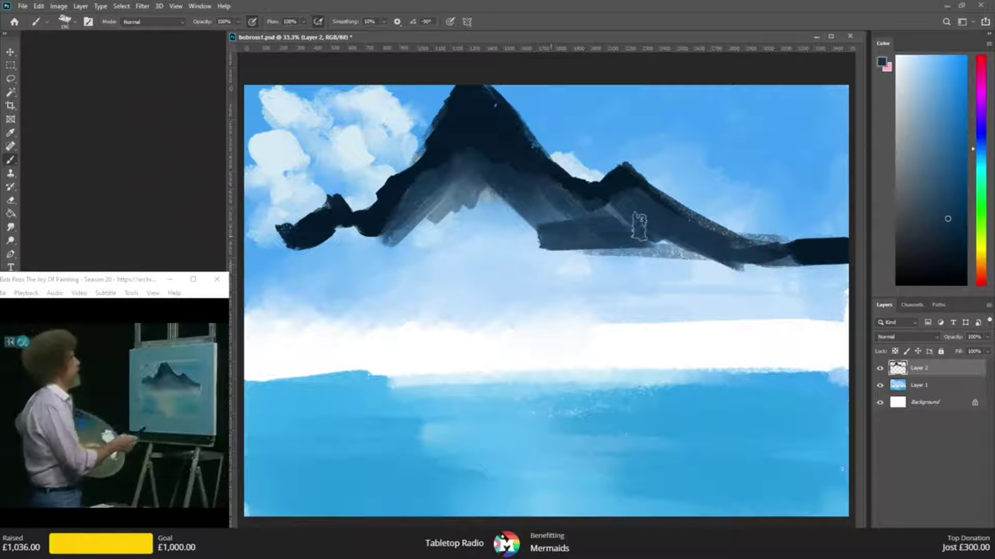
- Fill the gaps across the mountains' lower body and left foothills, adding a translucent horizontal band along the base
{"action": "left_click_drag", "start_coordinate": [648, 208], "coordinate": [507, 223]}
{"action": "mouse_move", "coordinate": [497, 181]}
{"action": "left_mouse_down"}
{"action": "mouse_move", "coordinate": [468, 167]}
{"action": "mouse_move", "coordinate": [393, 243]}
{"action": "mouse_move", "coordinate": [340, 256]}
{"action": "mouse_move", "coordinate": [326, 236]}
{"action": "mouse_move", "coordinate": [282, 256]}
{"action": "mouse_move", "coordinate": [266, 249]}
{"action": "left_mouse_up"}
{"action": "mouse_move", "coordinate": [336, 226]}
{"action": "left_mouse_down"}
{"action": "mouse_move", "coordinate": [399, 245]}
{"action": "mouse_move", "coordinate": [473, 228]}
{"action": "mouse_move", "coordinate": [474, 257]}
{"action": "left_mouse_up"}
{"action": "mouse_move", "coordinate": [518, 202]}
{"action": "left_mouse_down"}
{"action": "mouse_move", "coordinate": [524, 249]}
{"action": "mouse_move", "coordinate": [474, 234]}
{"action": "mouse_move", "coordinate": [621, 252]}
{"action": "left_mouse_up"}
{"action": "left_click_drag", "start_coordinate": [451, 267], "coordinate": [658, 267]}
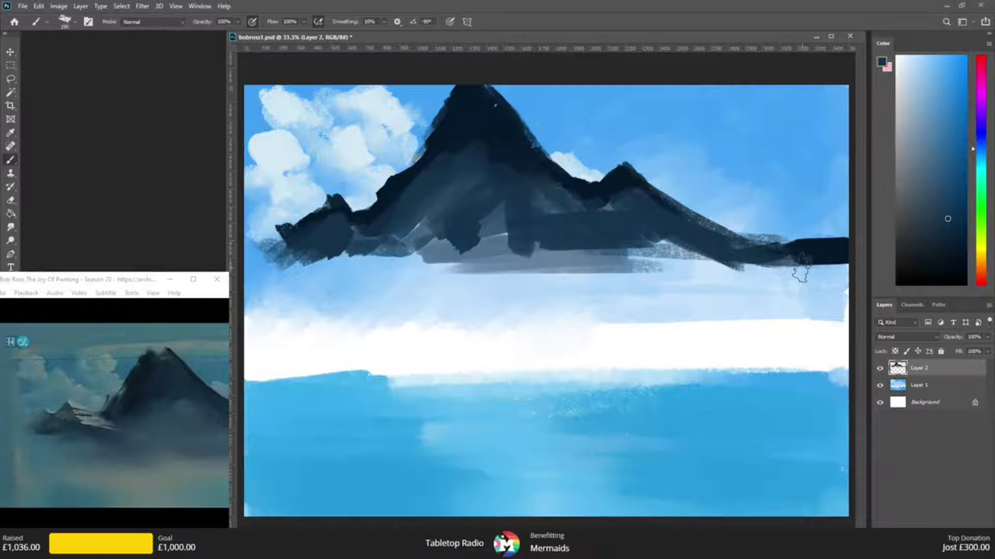
- Smudge the mountains' lower body and base from the left foothills across to the right ridge to form a soft, misty edge
{"action": "left_click", "coordinate": [11, 213]}
{"action": "left_click", "coordinate": [11, 227]}
{"action": "mouse_move", "coordinate": [550, 241]}
{"action": "left_mouse_down"}
{"action": "mouse_move", "coordinate": [464, 253]}
{"action": "mouse_move", "coordinate": [501, 220]}
{"action": "mouse_move", "coordinate": [474, 224]}
{"action": "left_mouse_up"}
{"action": "mouse_move", "coordinate": [460, 186]}
{"action": "left_mouse_down"}
{"action": "mouse_move", "coordinate": [385, 243]}
{"action": "mouse_move", "coordinate": [350, 235]}
{"action": "mouse_move", "coordinate": [289, 259]}
{"action": "left_mouse_up"}
{"action": "mouse_move", "coordinate": [418, 247]}
{"action": "left_mouse_down"}
{"action": "mouse_move", "coordinate": [404, 261]}
{"action": "mouse_move", "coordinate": [488, 236]}
{"action": "mouse_move", "coordinate": [466, 271]}
{"action": "mouse_move", "coordinate": [611, 272]}
{"action": "mouse_move", "coordinate": [660, 239]}
{"action": "mouse_move", "coordinate": [725, 264]}
{"action": "left_mouse_up"}
{"action": "mouse_move", "coordinate": [642, 216]}
{"action": "left_mouse_down"}
{"action": "mouse_move", "coordinate": [554, 230]}
{"action": "mouse_move", "coordinate": [559, 205]}
{"action": "mouse_move", "coordinate": [513, 219]}
{"action": "left_mouse_up"}
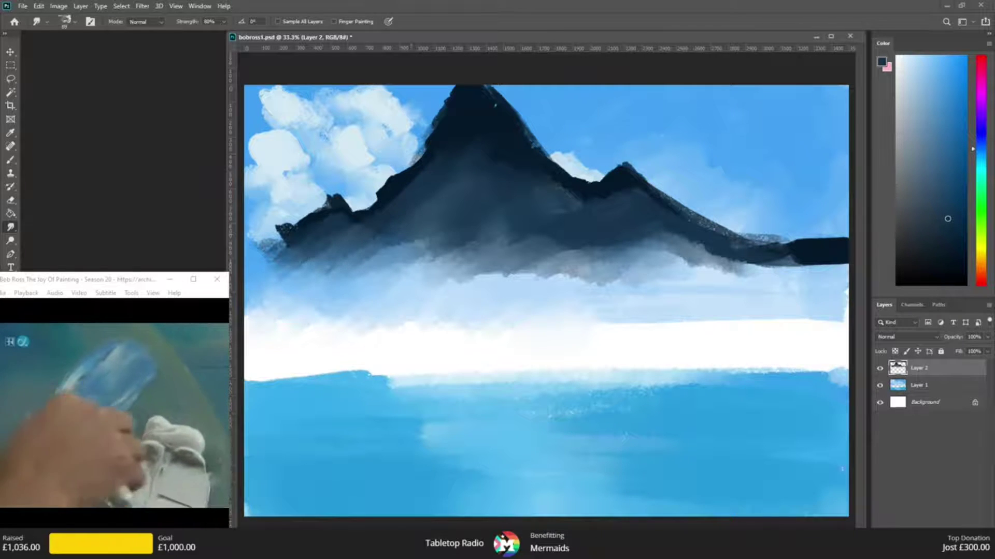
- Enlarge the smudge brush and pull the mountains' lower slopes diagonally outward into the mist, from the centre to both sides
{"action": "left_click", "coordinate": [75, 21]}
{"action": "left_click_drag", "start_coordinate": [100, 53], "coordinate": [105, 54]}
{"action": "mouse_move", "coordinate": [484, 226]}
{"action": "left_mouse_down"}
{"action": "mouse_move", "coordinate": [356, 310]}
{"action": "mouse_move", "coordinate": [462, 195]}
{"action": "mouse_move", "coordinate": [342, 297]}
{"action": "mouse_move", "coordinate": [448, 222]}
{"action": "mouse_move", "coordinate": [559, 322]}
{"action": "mouse_move", "coordinate": [564, 309]}
{"action": "left_mouse_up"}
{"action": "left_click_drag", "start_coordinate": [530, 246], "coordinate": [599, 312]}
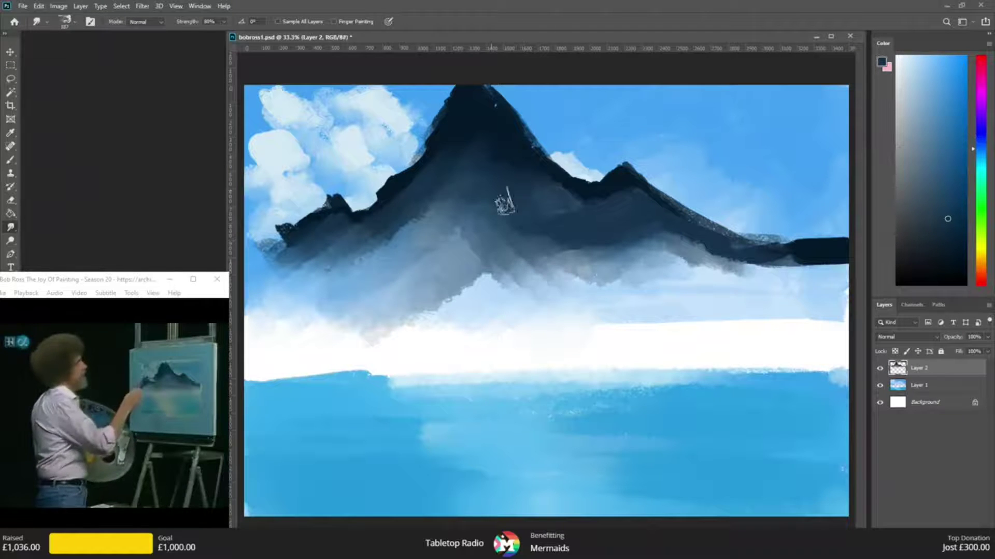
{"action": "left_click_drag", "start_coordinate": [505, 203], "coordinate": [645, 300]}
{"action": "left_click_drag", "start_coordinate": [552, 206], "coordinate": [749, 290]}
{"action": "left_click_drag", "start_coordinate": [595, 213], "coordinate": [872, 295]}
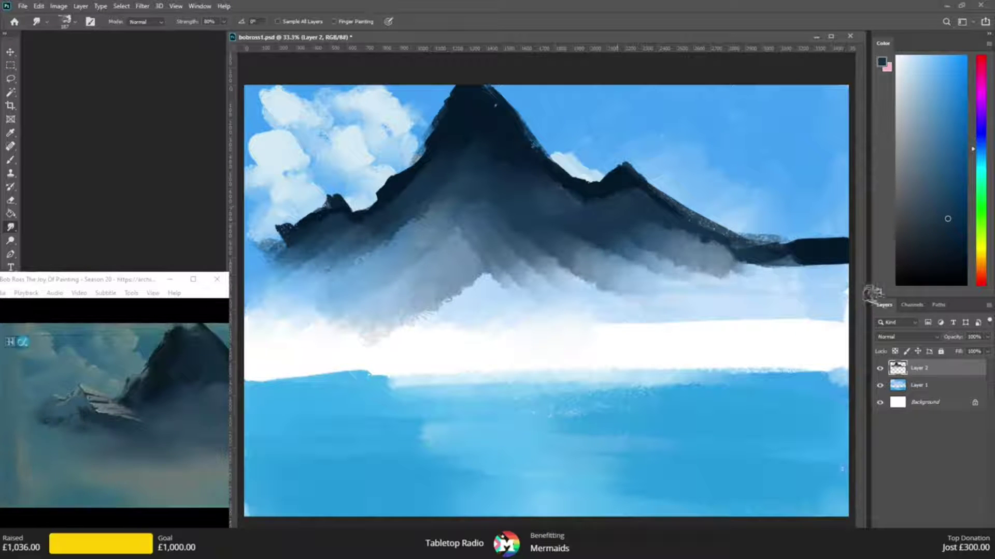
{"action": "mouse_move", "coordinate": [637, 210]}
{"action": "left_mouse_down"}
{"action": "mouse_move", "coordinate": [862, 286]}
{"action": "mouse_move", "coordinate": [713, 243]}
{"action": "mouse_move", "coordinate": [834, 274]}
{"action": "left_mouse_up"}
{"action": "left_click_drag", "start_coordinate": [657, 224], "coordinate": [870, 278]}
{"action": "mouse_move", "coordinate": [485, 236]}
{"action": "left_mouse_down"}
{"action": "mouse_move", "coordinate": [497, 295]}
{"action": "mouse_move", "coordinate": [532, 328]}
{"action": "mouse_move", "coordinate": [497, 291]}
{"action": "mouse_move", "coordinate": [411, 317]}
{"action": "mouse_move", "coordinate": [272, 324]}
{"action": "left_mouse_up"}
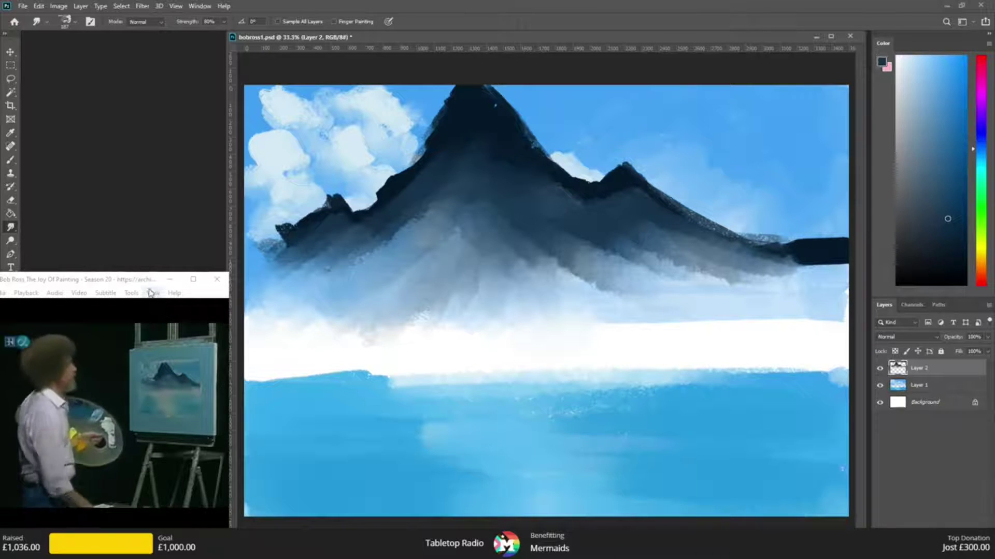
- Move the reference video fully into view and brush pale blue-white snow down the right side of the small left peak
{"action": "left_click_drag", "start_coordinate": [143, 280], "coordinate": [163, 259]}
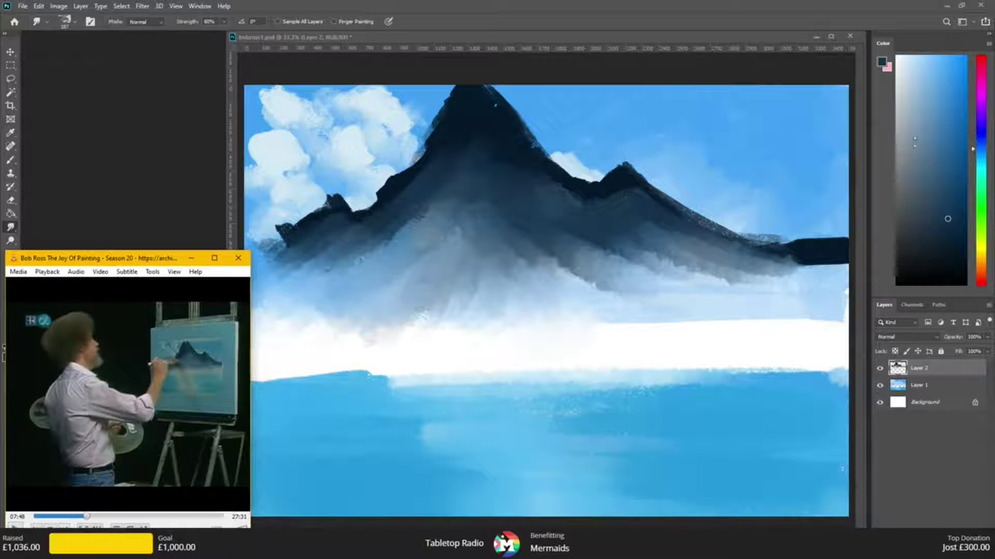
{"action": "left_click", "coordinate": [915, 64]}
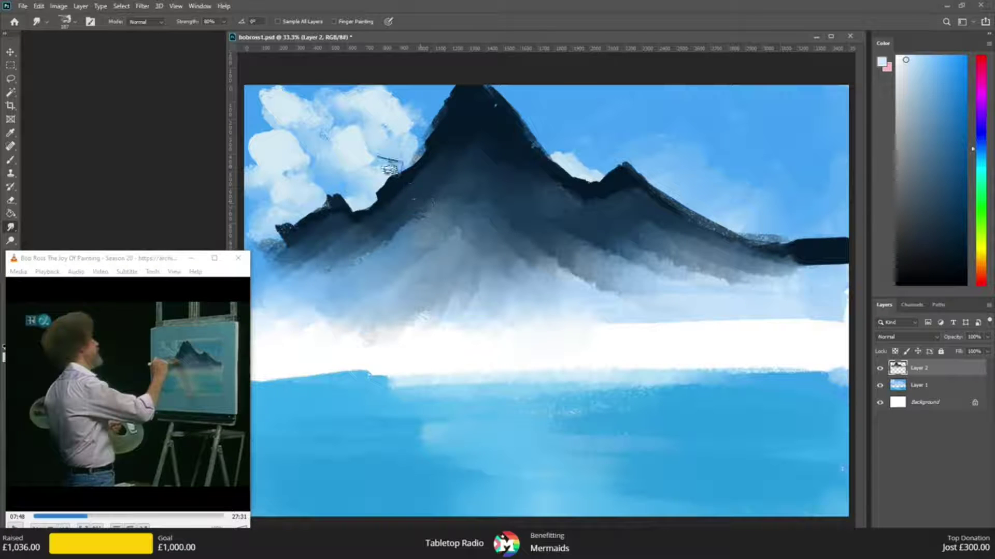
{"action": "left_click", "coordinate": [11, 159]}
{"action": "left_click", "coordinate": [75, 21]}
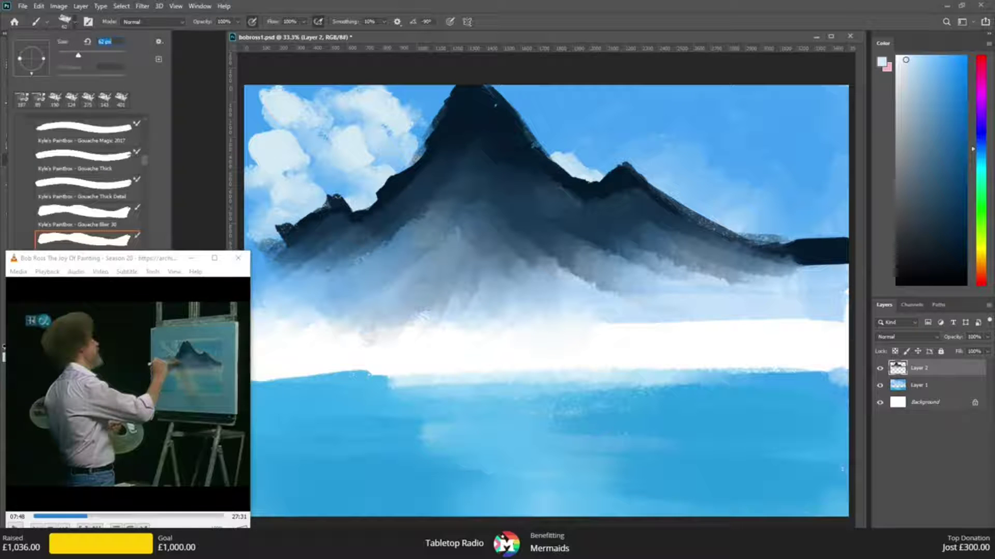
{"action": "left_click", "coordinate": [337, 201]}
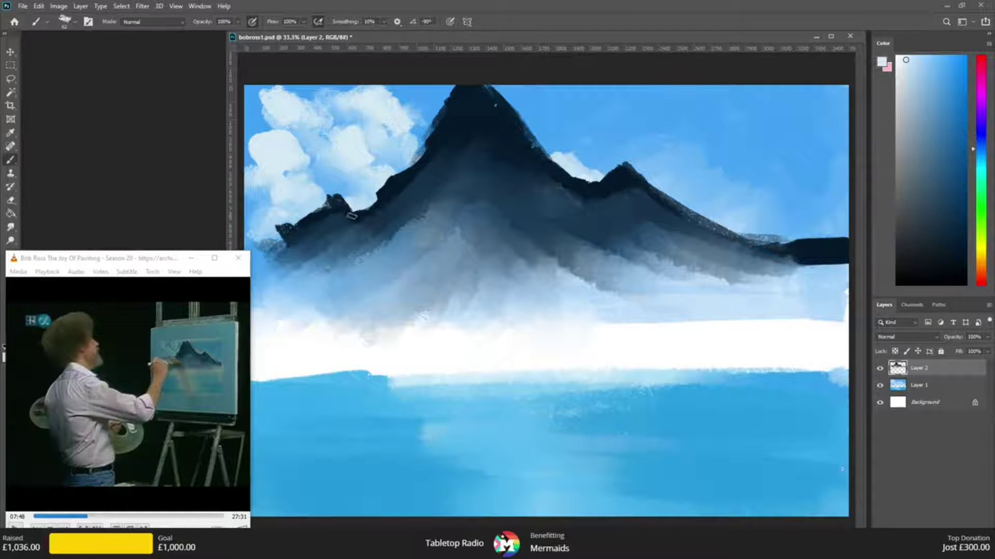
{"action": "left_click", "coordinate": [75, 21]}
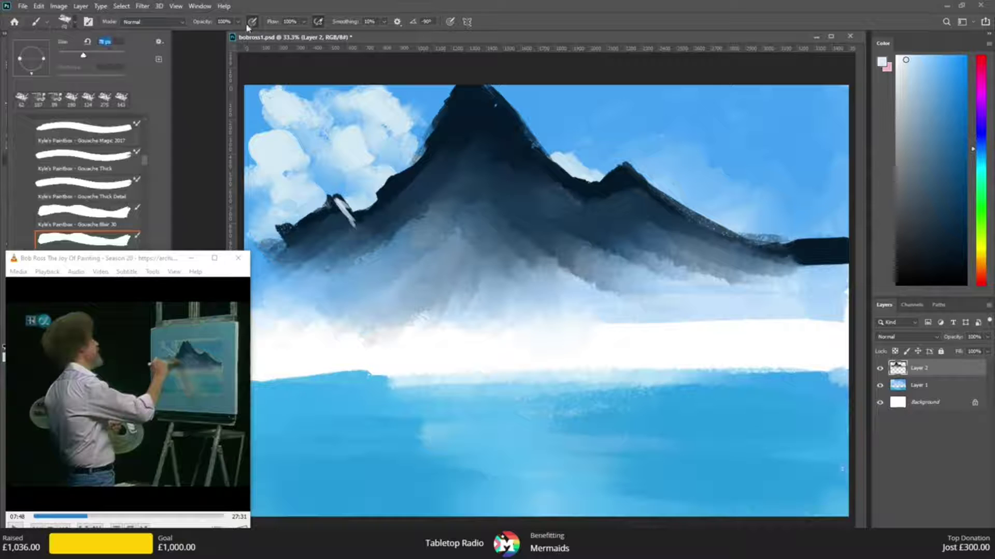
{"action": "left_click", "coordinate": [358, 217]}
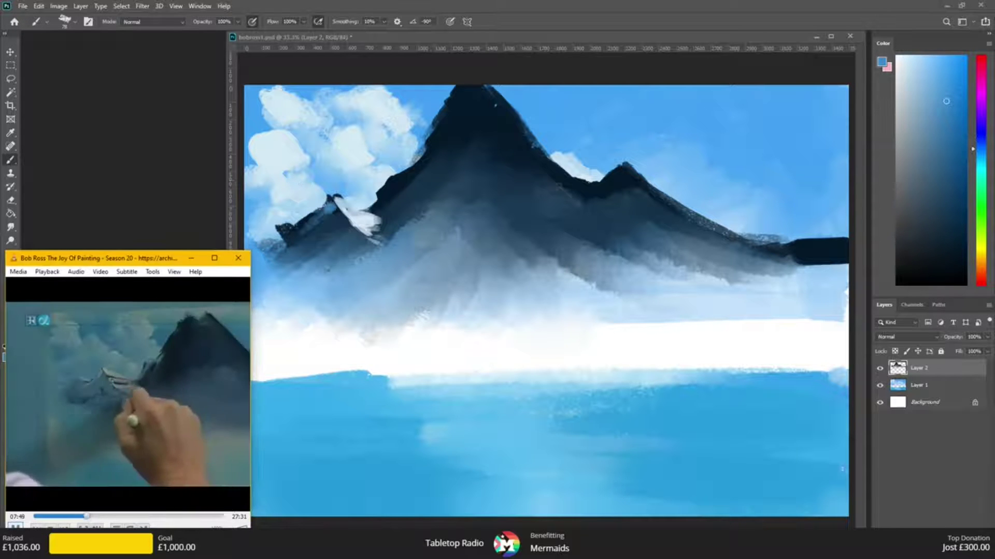
- Shade the left face of the small left peak with blue, switching to a more muted blue and a larger brush
{"action": "left_click_drag", "start_coordinate": [330, 210], "coordinate": [284, 243]}
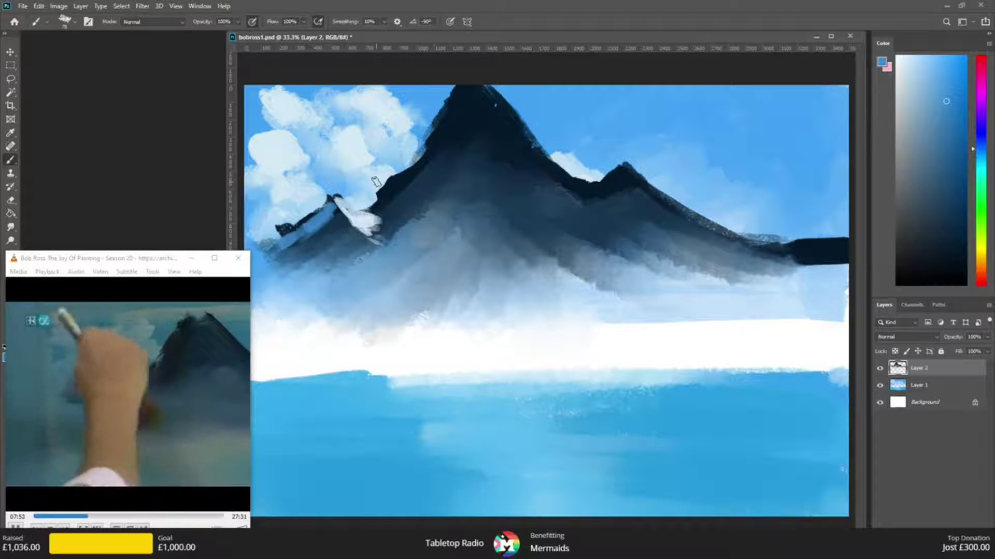
{"action": "left_click", "coordinate": [932, 119]}
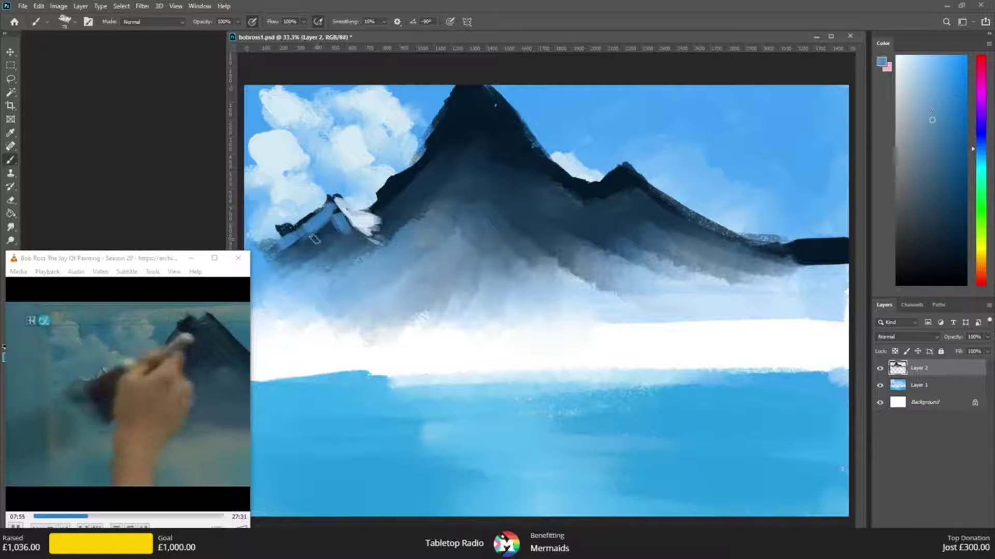
{"action": "left_click_drag", "start_coordinate": [327, 210], "coordinate": [310, 234]}
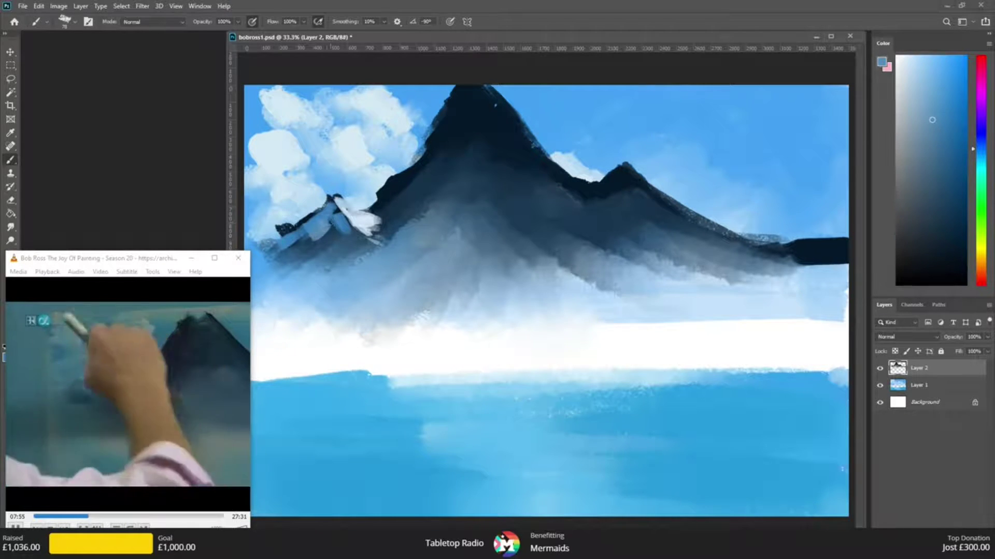
{"action": "left_click", "coordinate": [75, 22]}
{"action": "left_click", "coordinate": [102, 55]}
{"action": "mouse_move", "coordinate": [339, 225]}
{"action": "left_mouse_down"}
{"action": "mouse_move", "coordinate": [350, 251]}
{"action": "mouse_move", "coordinate": [324, 256]}
{"action": "left_mouse_up"}
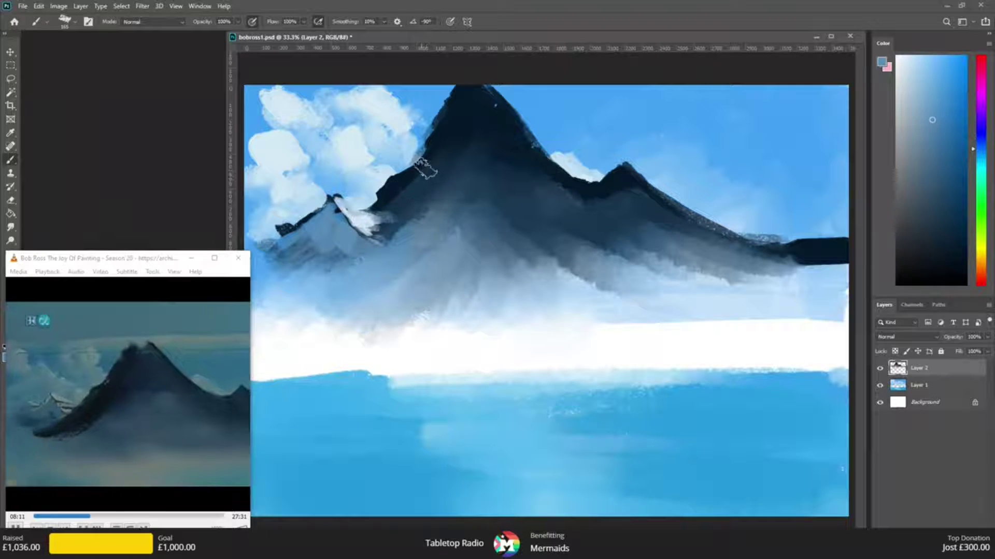
- Sample the mountain's near-black colour and paint dark diagonal ridges down the main peak's lower left slope, in front of the small peak
{"action": "left_click", "coordinate": [393, 173], "text": "alt"}
{"action": "mouse_move", "coordinate": [387, 206]}
{"action": "left_mouse_down"}
{"action": "mouse_move", "coordinate": [348, 251]}
{"action": "mouse_move", "coordinate": [309, 267]}
{"action": "mouse_move", "coordinate": [375, 243]}
{"action": "mouse_move", "coordinate": [376, 276]}
{"action": "left_mouse_up"}
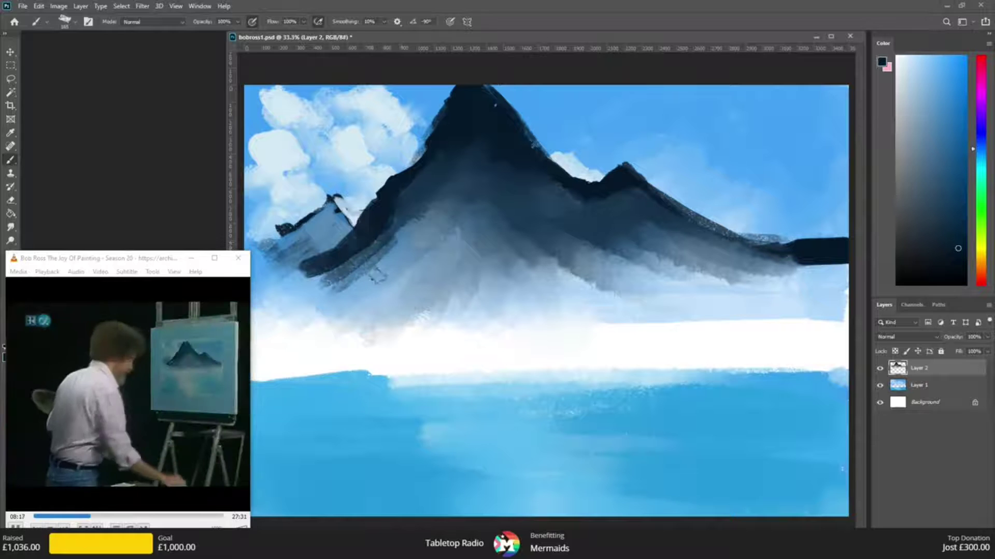
{"action": "left_click_drag", "start_coordinate": [422, 209], "coordinate": [378, 255]}
{"action": "left_click_drag", "start_coordinate": [427, 217], "coordinate": [358, 293]}
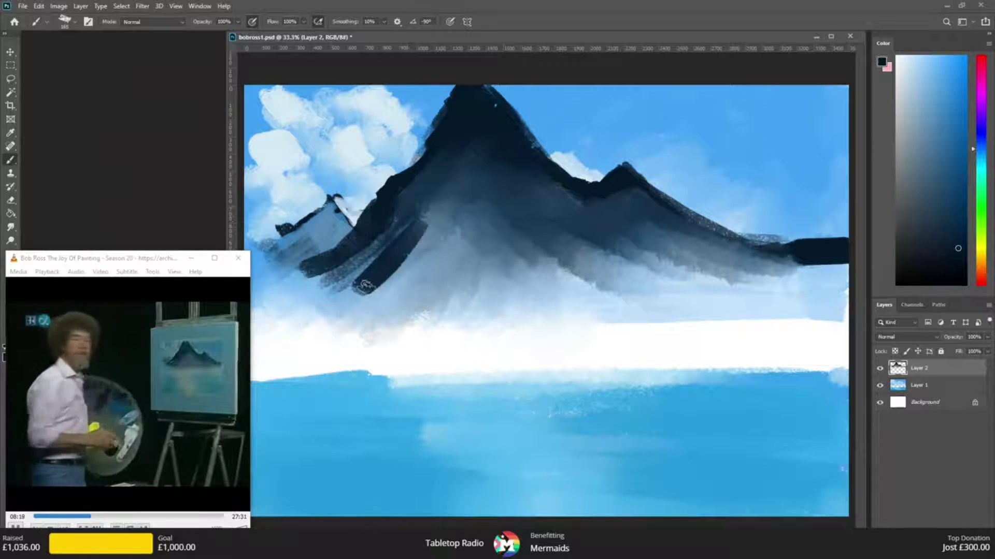
{"action": "mouse_move", "coordinate": [437, 223]}
{"action": "left_mouse_down"}
{"action": "mouse_move", "coordinate": [445, 191]}
{"action": "mouse_move", "coordinate": [407, 221]}
{"action": "left_mouse_up"}
{"action": "left_click_drag", "start_coordinate": [351, 242], "coordinate": [279, 286]}
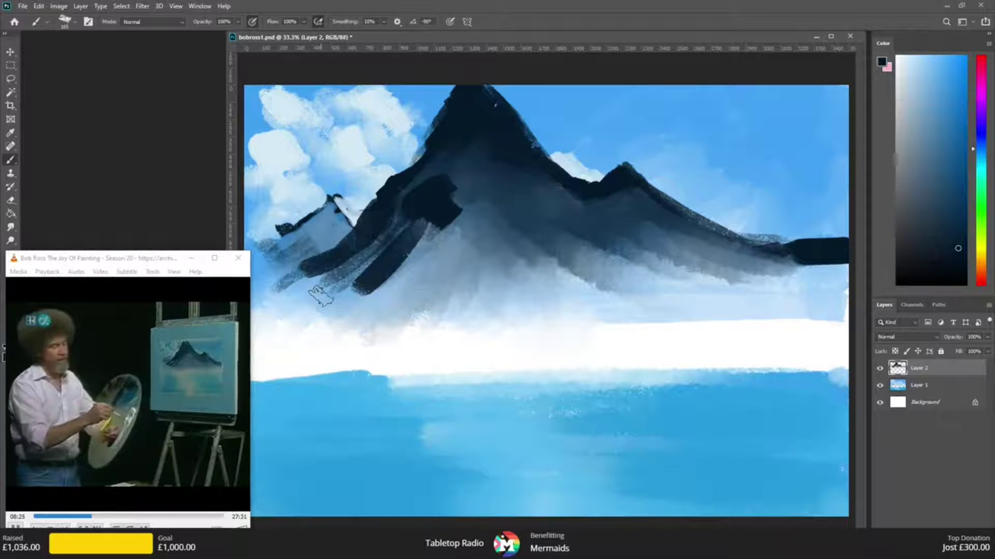
- Sample a pale cloud colour, paint mist around the foot and left edge of the small left peak, and smudge it soft
{"action": "key", "text": "i"}
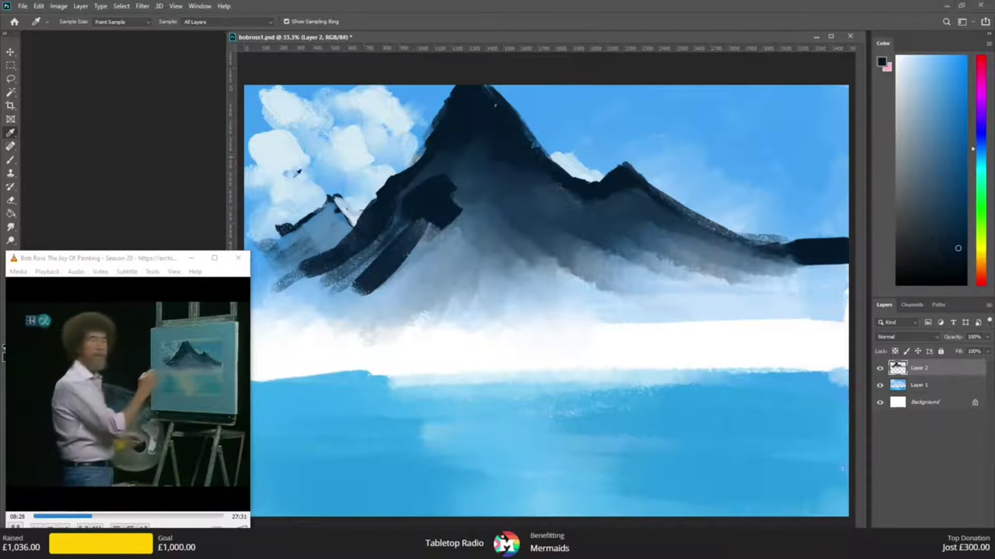
{"action": "left_click", "coordinate": [297, 172]}
{"action": "key", "text": "b"}
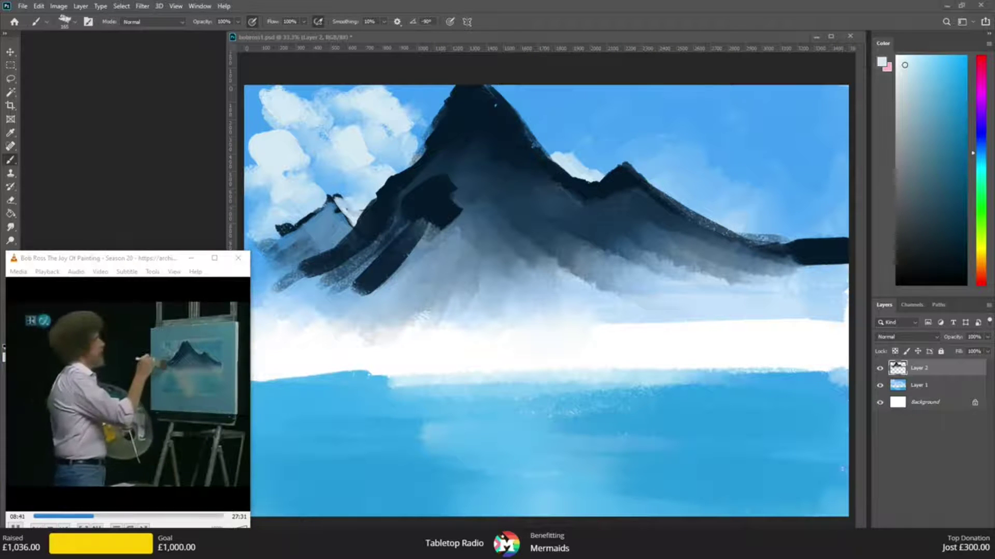
{"action": "left_click", "coordinate": [331, 282]}
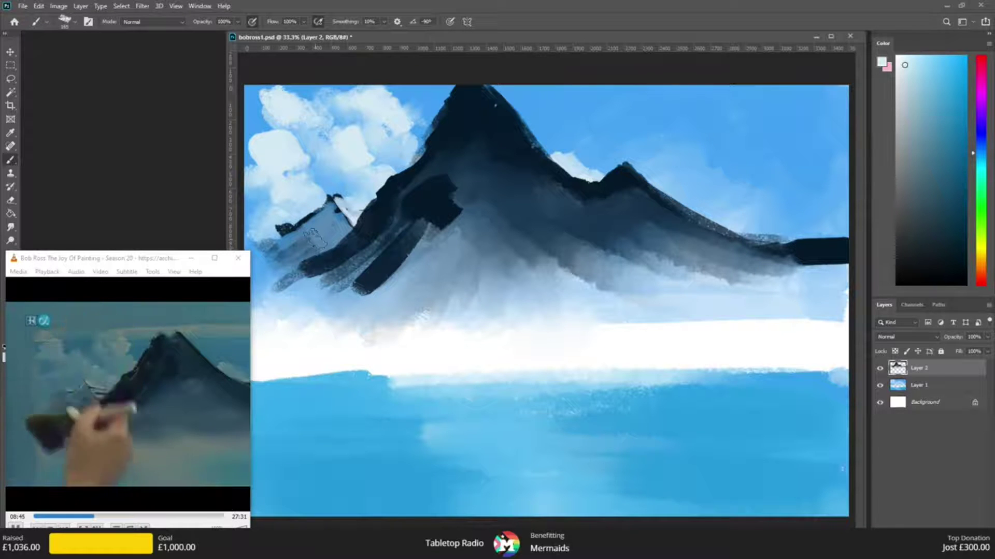
{"action": "mouse_move", "coordinate": [293, 243]}
{"action": "left_mouse_down"}
{"action": "mouse_move", "coordinate": [283, 250]}
{"action": "mouse_move", "coordinate": [270, 240]}
{"action": "mouse_move", "coordinate": [267, 259]}
{"action": "mouse_move", "coordinate": [321, 248]}
{"action": "mouse_move", "coordinate": [311, 244]}
{"action": "mouse_move", "coordinate": [327, 254]}
{"action": "left_mouse_up"}
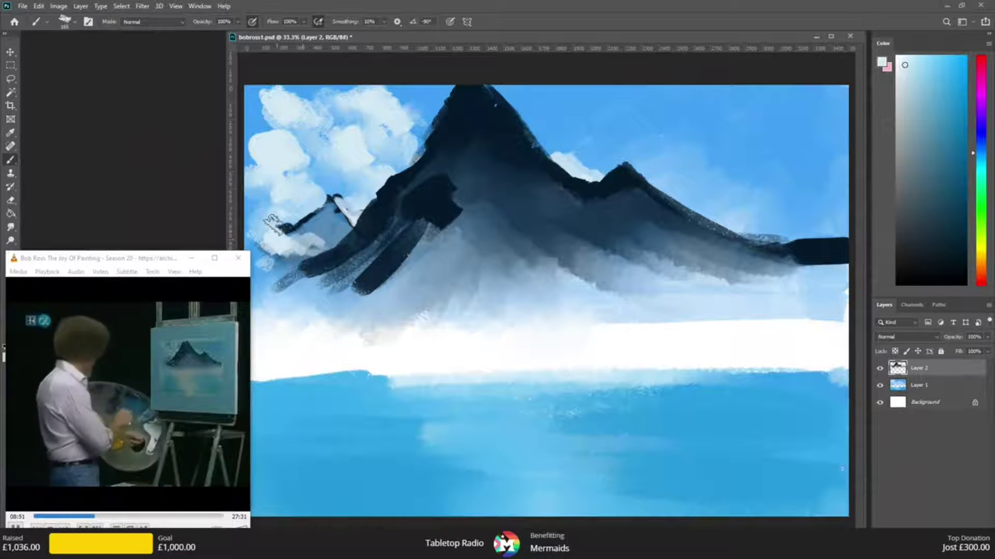
{"action": "left_click_drag", "start_coordinate": [158, 261], "coordinate": [145, 269]}
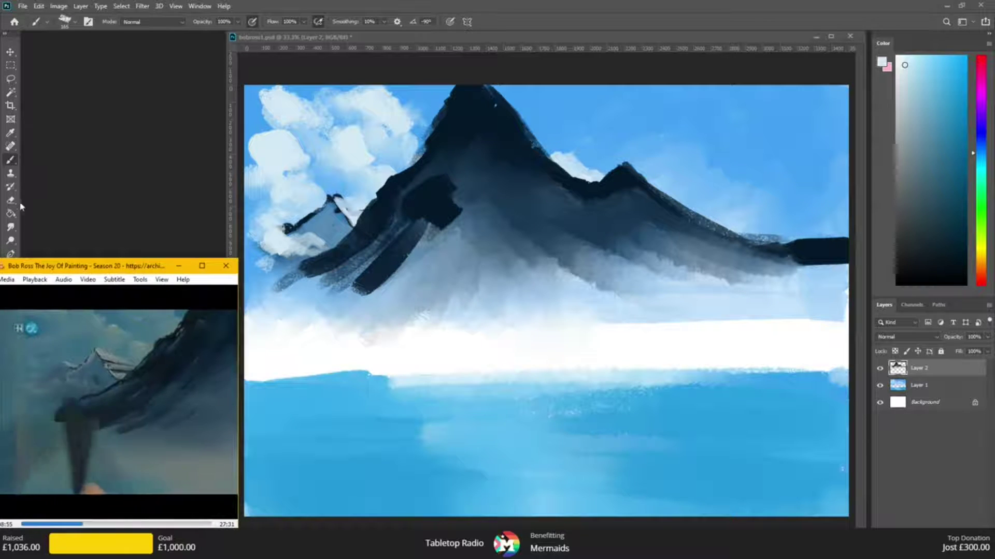
{"action": "left_click", "coordinate": [23, 221]}
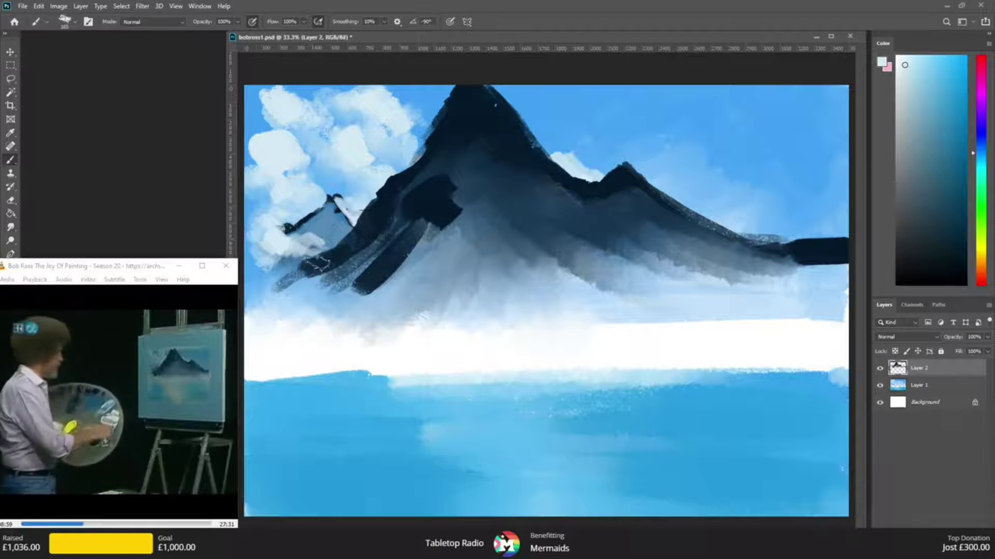
{"action": "left_click", "coordinate": [11, 228]}
{"action": "mouse_move", "coordinate": [282, 244]}
{"action": "left_mouse_down"}
{"action": "mouse_move", "coordinate": [265, 274]}
{"action": "mouse_move", "coordinate": [346, 224]}
{"action": "left_mouse_up"}
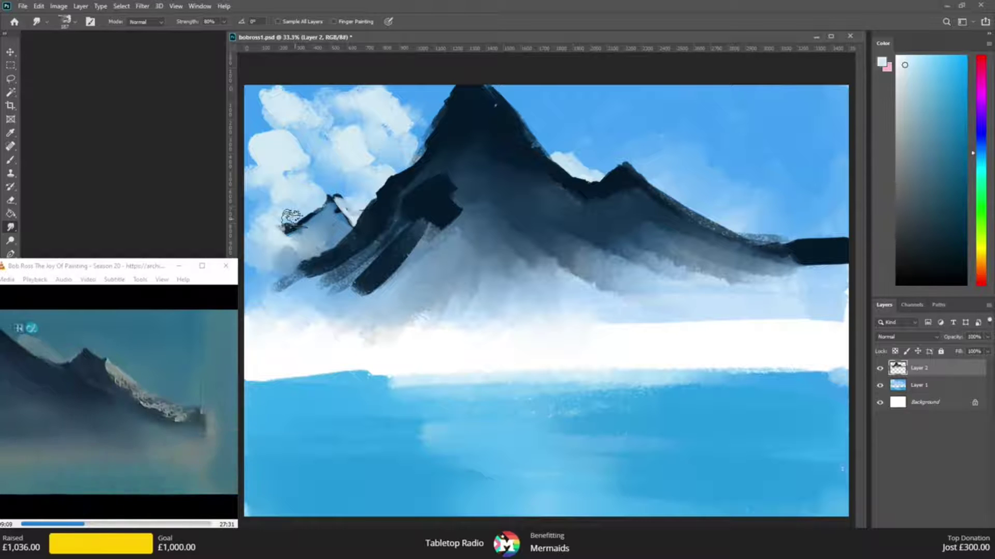
- Sample the snow colour from the small left peak and paint snow down the right slope of the smaller right peak
{"action": "key", "text": "i"}
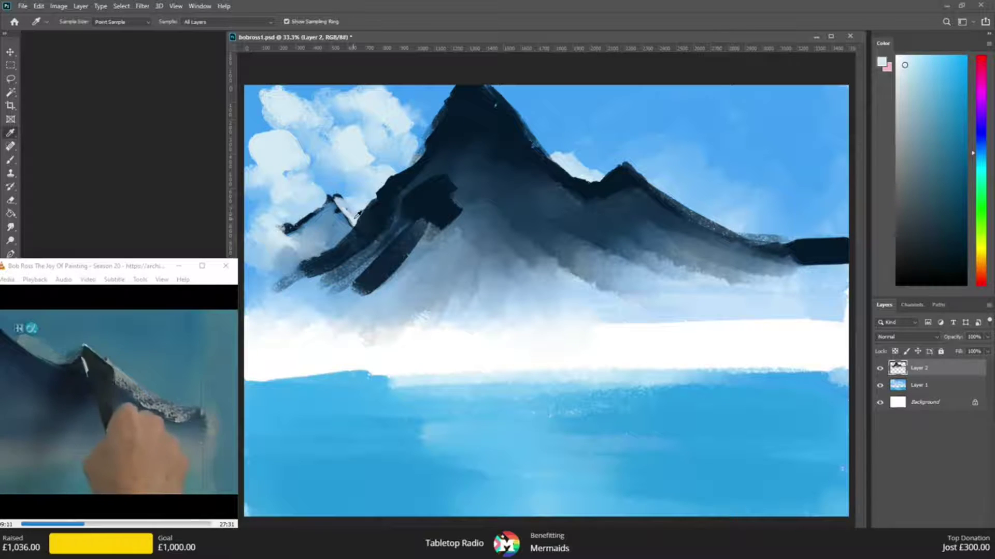
{"action": "left_click", "coordinate": [353, 219]}
{"action": "key", "text": "b"}
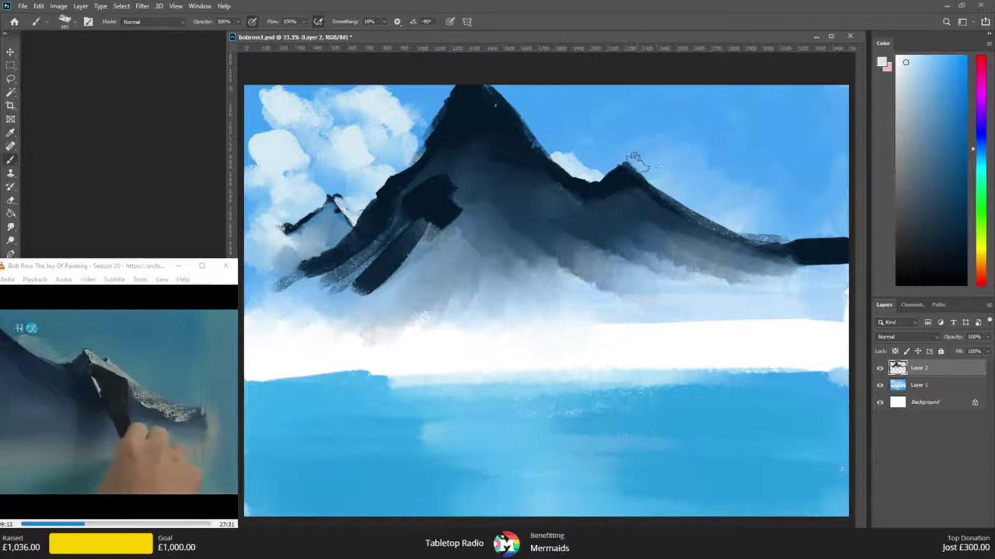
{"action": "left_click_drag", "start_coordinate": [629, 171], "coordinate": [686, 220]}
{"action": "left_click_drag", "start_coordinate": [631, 176], "coordinate": [687, 228]}
{"action": "left_click_drag", "start_coordinate": [656, 189], "coordinate": [746, 254]}
{"action": "mouse_move", "coordinate": [683, 222]}
{"action": "left_mouse_down"}
{"action": "mouse_move", "coordinate": [718, 259]}
{"action": "mouse_move", "coordinate": [773, 263]}
{"action": "mouse_move", "coordinate": [770, 248]}
{"action": "mouse_move", "coordinate": [790, 252]}
{"action": "mouse_move", "coordinate": [746, 253]}
{"action": "mouse_move", "coordinate": [829, 259]}
{"action": "left_mouse_up"}
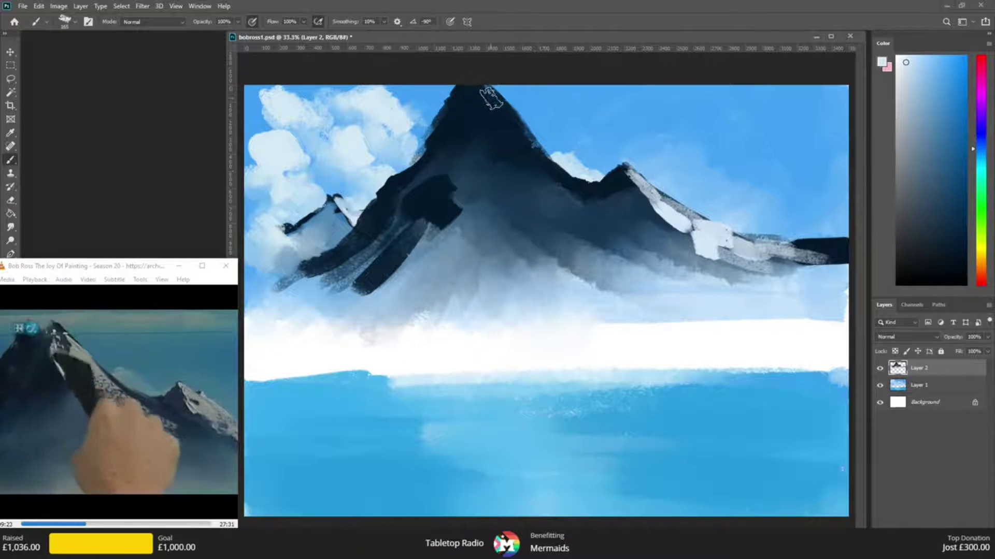
- Paint layered diagonal strokes of snow down the main peak's right face, from the summit to the base of the right peak
{"action": "mouse_move", "coordinate": [479, 94]}
{"action": "left_mouse_down"}
{"action": "mouse_move", "coordinate": [499, 115]}
{"action": "mouse_move", "coordinate": [488, 93]}
{"action": "mouse_move", "coordinate": [528, 136]}
{"action": "left_mouse_up"}
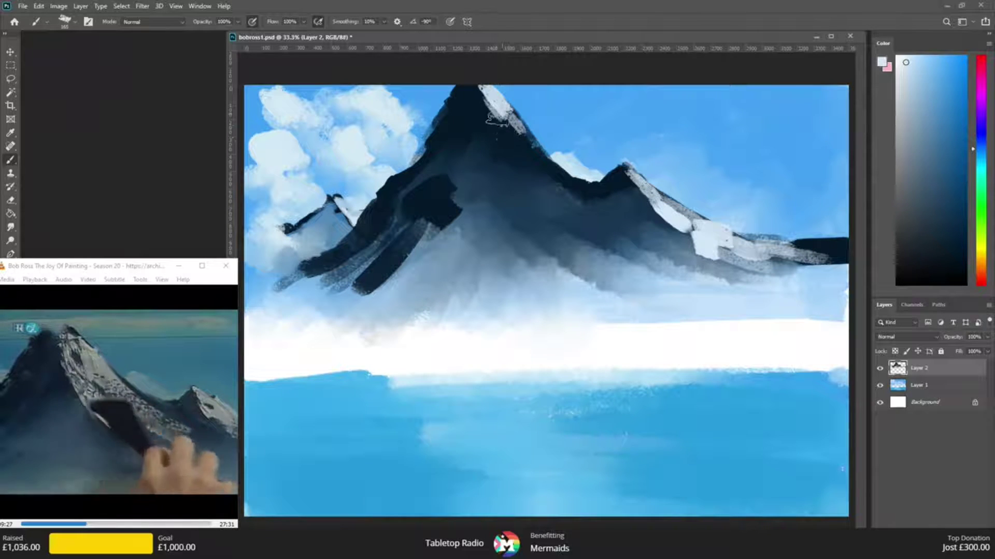
{"action": "left_click_drag", "start_coordinate": [487, 112], "coordinate": [563, 213]}
{"action": "mouse_move", "coordinate": [509, 132]}
{"action": "left_mouse_down"}
{"action": "mouse_move", "coordinate": [570, 192]}
{"action": "mouse_move", "coordinate": [616, 220]}
{"action": "mouse_move", "coordinate": [580, 197]}
{"action": "mouse_move", "coordinate": [624, 209]}
{"action": "left_mouse_up"}
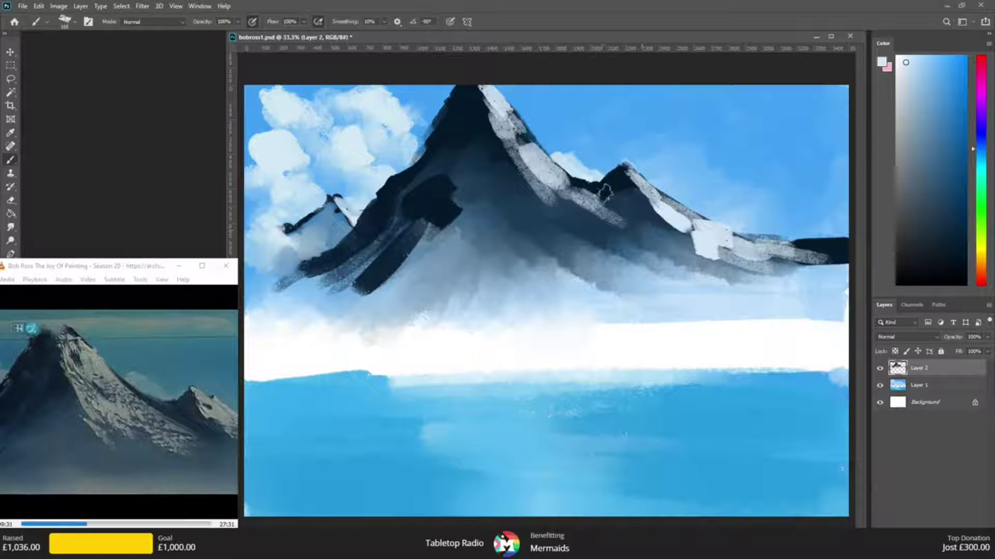
{"action": "left_click_drag", "start_coordinate": [482, 121], "coordinate": [505, 164]}
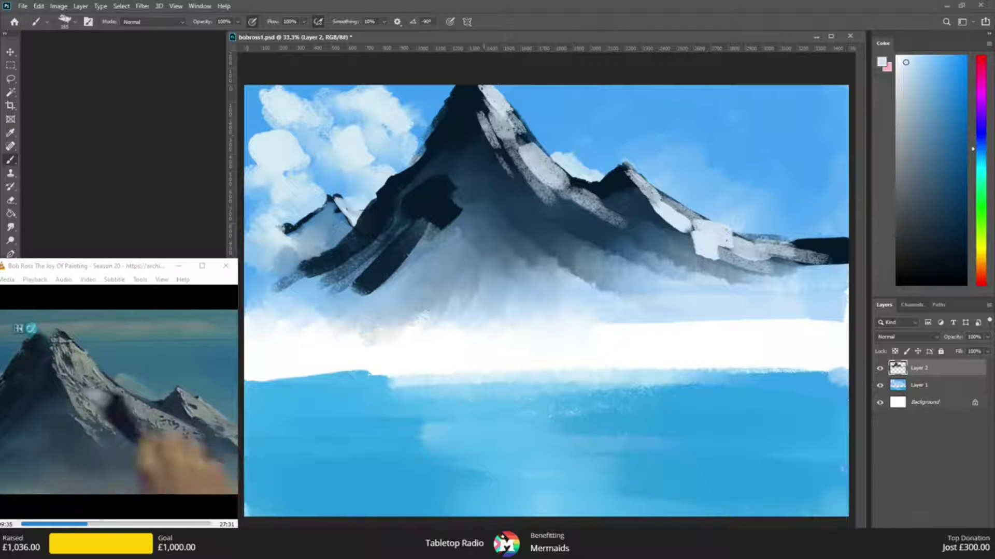
{"action": "left_click_drag", "start_coordinate": [484, 124], "coordinate": [516, 181]}
{"action": "left_click_drag", "start_coordinate": [490, 127], "coordinate": [581, 224]}
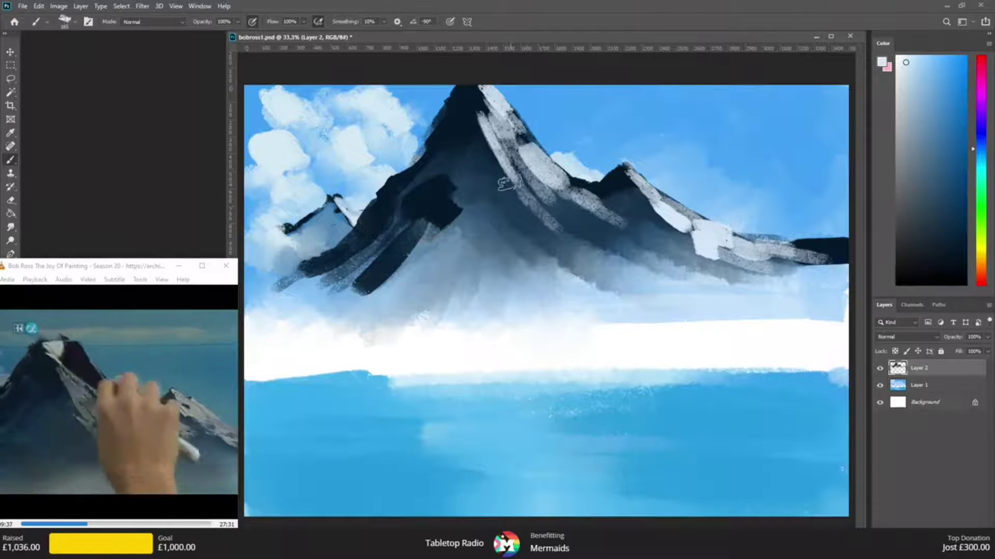
{"action": "left_click_drag", "start_coordinate": [517, 211], "coordinate": [532, 225]}
{"action": "mouse_move", "coordinate": [505, 176]}
{"action": "left_mouse_down"}
{"action": "mouse_move", "coordinate": [553, 233]}
{"action": "mouse_move", "coordinate": [583, 215]}
{"action": "left_mouse_up"}
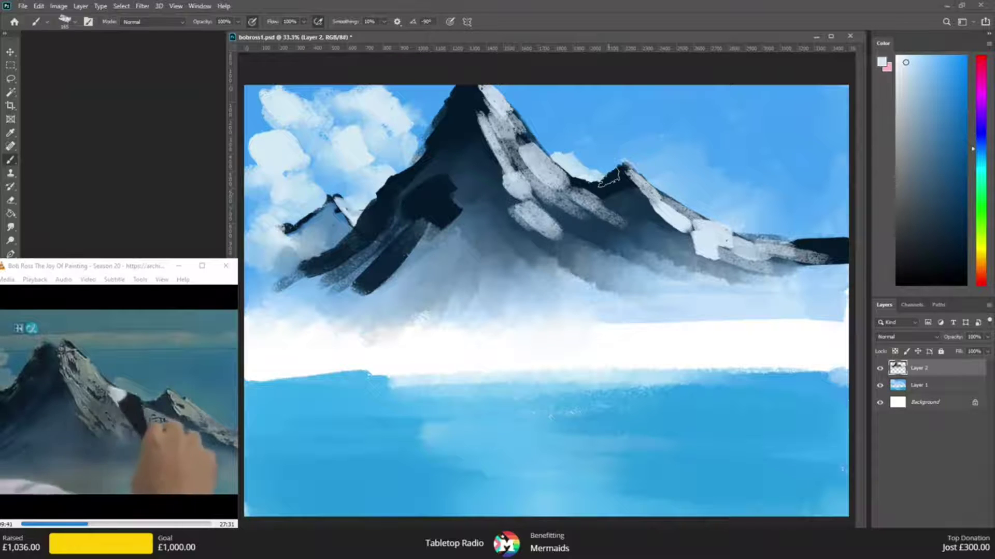
{"action": "mouse_move", "coordinate": [570, 179]}
{"action": "left_mouse_down"}
{"action": "mouse_move", "coordinate": [657, 241]}
{"action": "mouse_move", "coordinate": [704, 254]}
{"action": "left_mouse_up"}
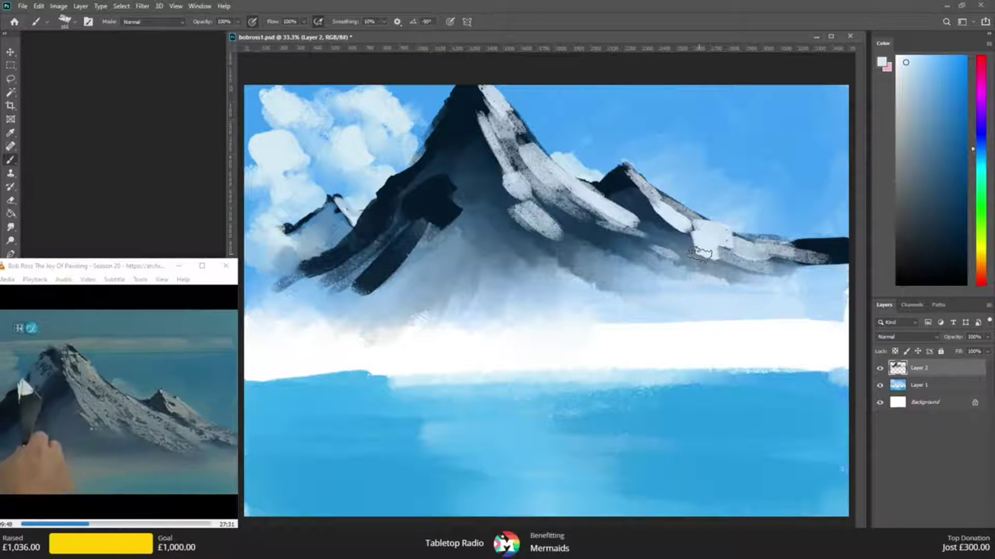
- Sample a grey-blue from the small left peak and paint shaded snow down the main peak's left edge from the summit
{"action": "key", "text": "i"}
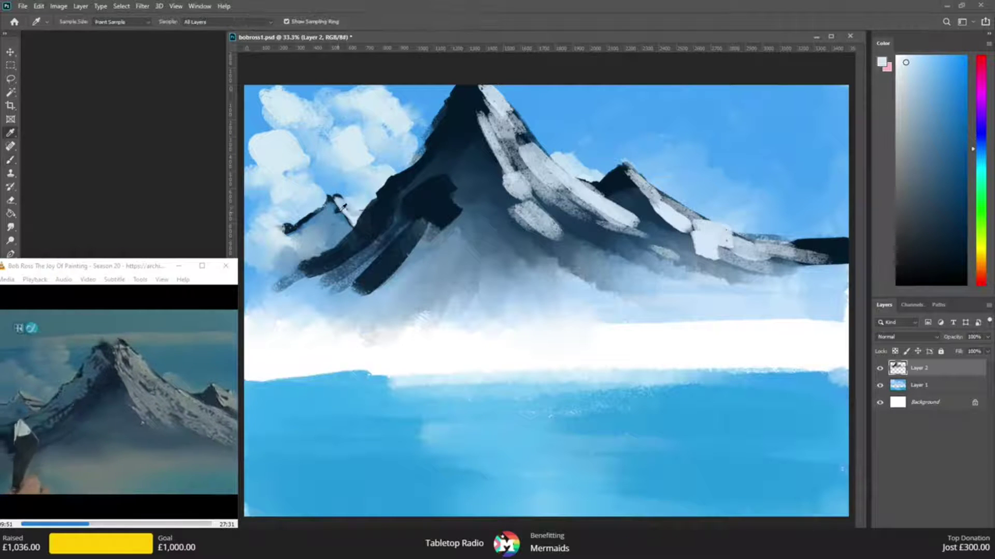
{"action": "left_click", "coordinate": [340, 208]}
{"action": "key", "text": "b"}
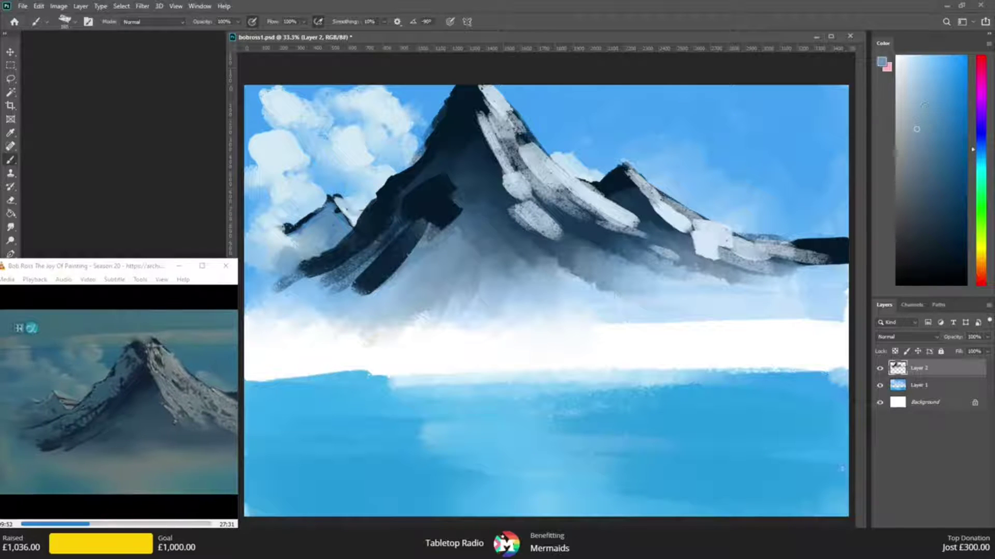
{"action": "left_click", "coordinate": [459, 108]}
{"action": "left_click", "coordinate": [454, 123]}
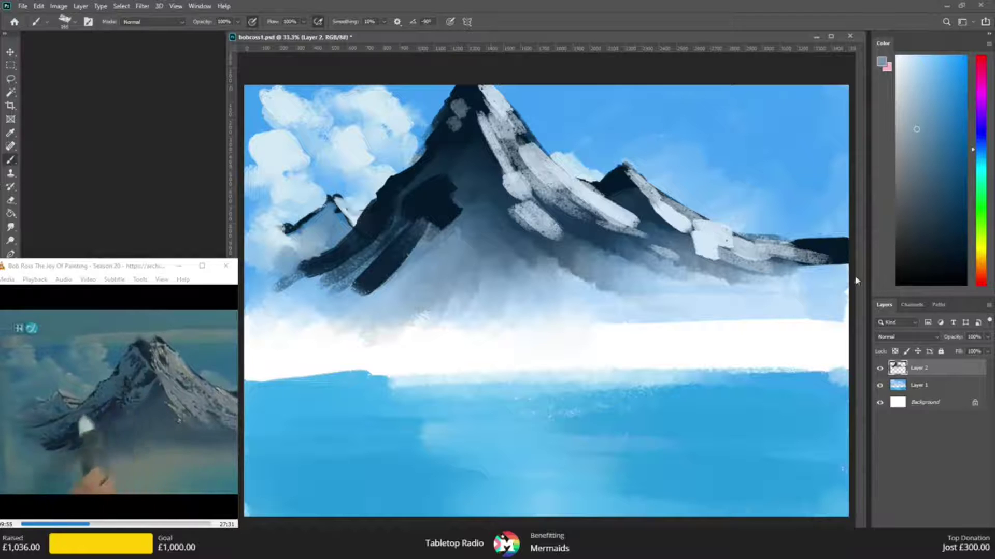
{"action": "mouse_move", "coordinate": [465, 97]}
{"action": "left_mouse_down"}
{"action": "mouse_move", "coordinate": [427, 166]}
{"action": "mouse_move", "coordinate": [404, 179]}
{"action": "mouse_move", "coordinate": [332, 266]}
{"action": "left_mouse_up"}
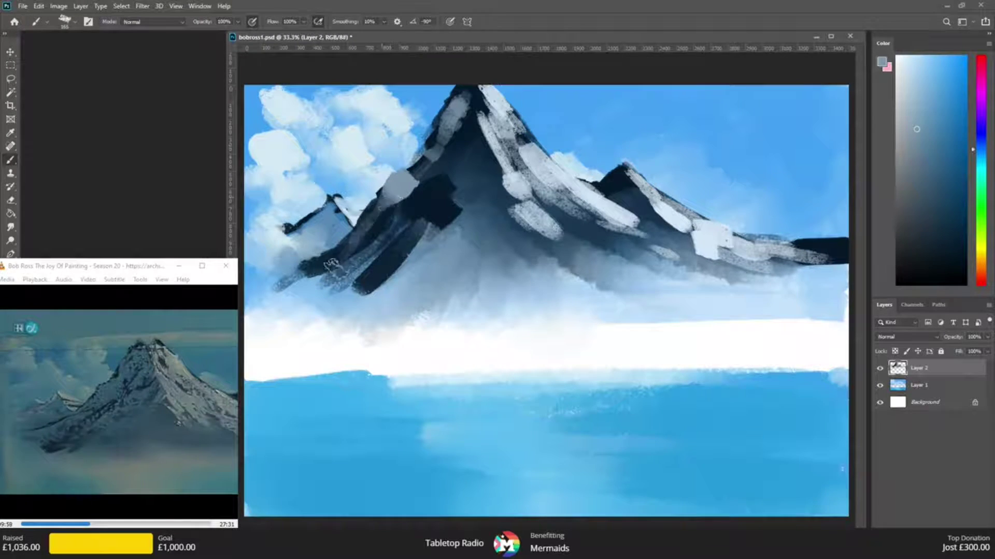
- Paint diagonal grey-blue strokes across the main peak's left face and add a touch of sampled sky blue near its centre
{"action": "mouse_move", "coordinate": [421, 195]}
{"action": "left_mouse_down"}
{"action": "mouse_move", "coordinate": [448, 176]}
{"action": "mouse_move", "coordinate": [399, 235]}
{"action": "left_mouse_up"}
{"action": "mouse_move", "coordinate": [468, 148]}
{"action": "left_mouse_down"}
{"action": "mouse_move", "coordinate": [447, 163]}
{"action": "mouse_move", "coordinate": [473, 117]}
{"action": "mouse_move", "coordinate": [440, 223]}
{"action": "mouse_move", "coordinate": [473, 169]}
{"action": "mouse_move", "coordinate": [456, 194]}
{"action": "left_mouse_up"}
{"action": "mouse_move", "coordinate": [486, 165]}
{"action": "left_mouse_down"}
{"action": "mouse_move", "coordinate": [469, 210]}
{"action": "mouse_move", "coordinate": [381, 283]}
{"action": "left_mouse_up"}
{"action": "left_click_drag", "start_coordinate": [490, 195], "coordinate": [476, 233]}
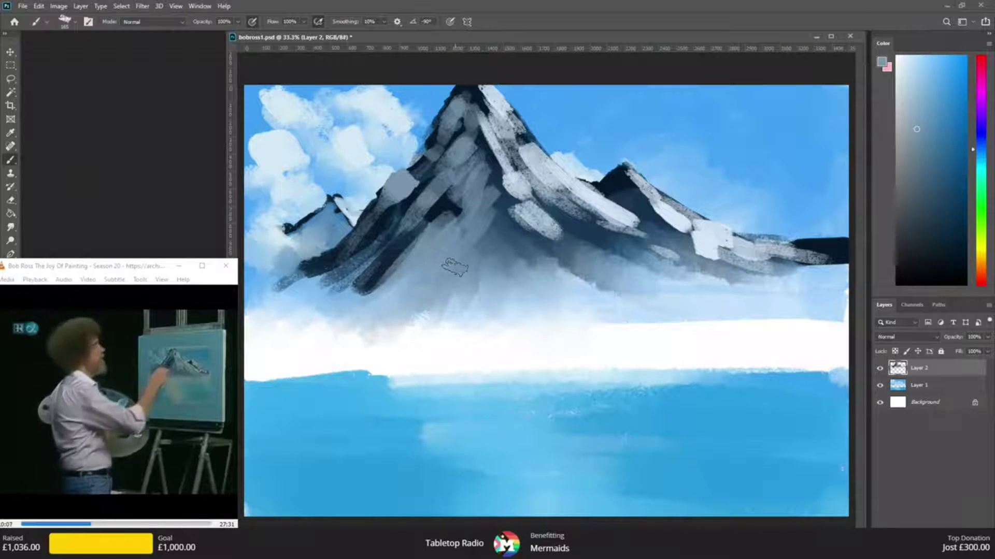
{"action": "left_click", "coordinate": [431, 106], "text": "alt"}
{"action": "left_click_drag", "start_coordinate": [469, 200], "coordinate": [448, 217]}
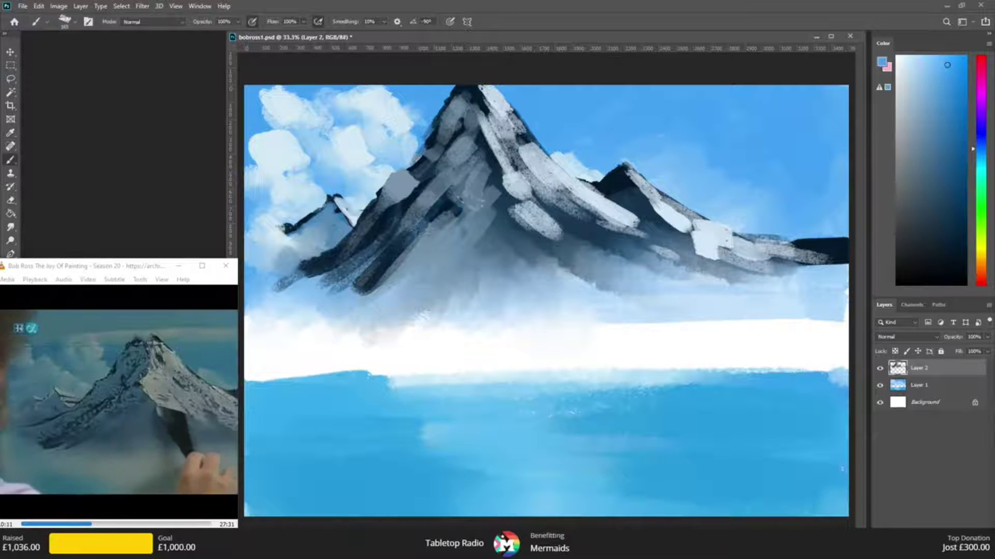
- Sample the pale snow colour and paint layered snow strokes on the main peak's central ridge and lower right face
{"action": "left_click", "coordinate": [510, 179], "text": "alt"}
{"action": "mouse_move", "coordinate": [505, 175]}
{"action": "left_mouse_down"}
{"action": "mouse_move", "coordinate": [483, 174]}
{"action": "mouse_move", "coordinate": [487, 194]}
{"action": "mouse_move", "coordinate": [536, 243]}
{"action": "mouse_move", "coordinate": [580, 258]}
{"action": "mouse_move", "coordinate": [614, 246]}
{"action": "mouse_move", "coordinate": [531, 245]}
{"action": "mouse_move", "coordinate": [600, 248]}
{"action": "mouse_move", "coordinate": [588, 277]}
{"action": "left_mouse_up"}
{"action": "mouse_move", "coordinate": [543, 212]}
{"action": "left_mouse_down"}
{"action": "mouse_move", "coordinate": [586, 244]}
{"action": "mouse_move", "coordinate": [617, 236]}
{"action": "left_mouse_up"}
{"action": "mouse_move", "coordinate": [510, 151]}
{"action": "left_mouse_down"}
{"action": "mouse_move", "coordinate": [536, 184]}
{"action": "mouse_move", "coordinate": [544, 165]}
{"action": "left_mouse_up"}
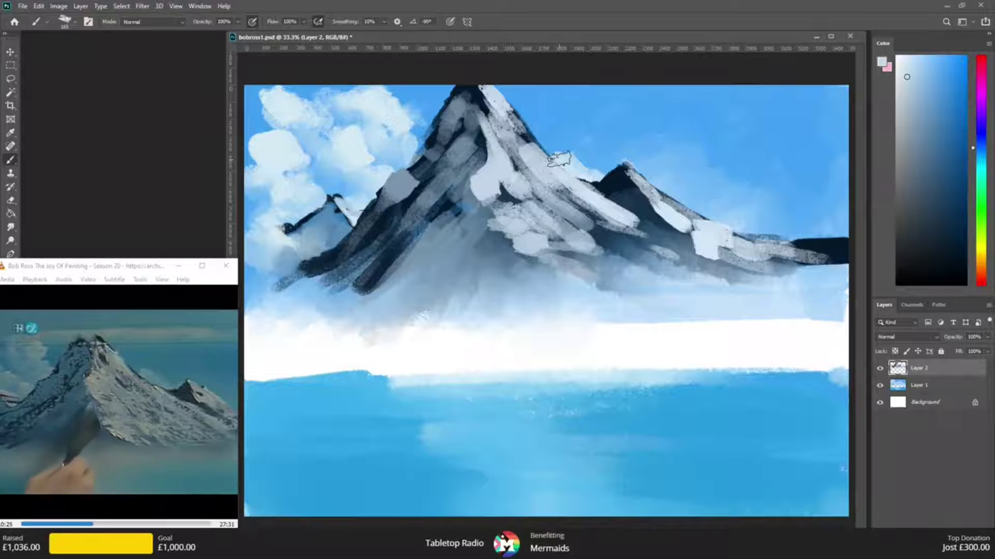
- Paint diagonal ridges below the main peak's central ridge and down its lower left slope in sampled near-black and mid blue-grey
{"action": "key", "text": "i"}
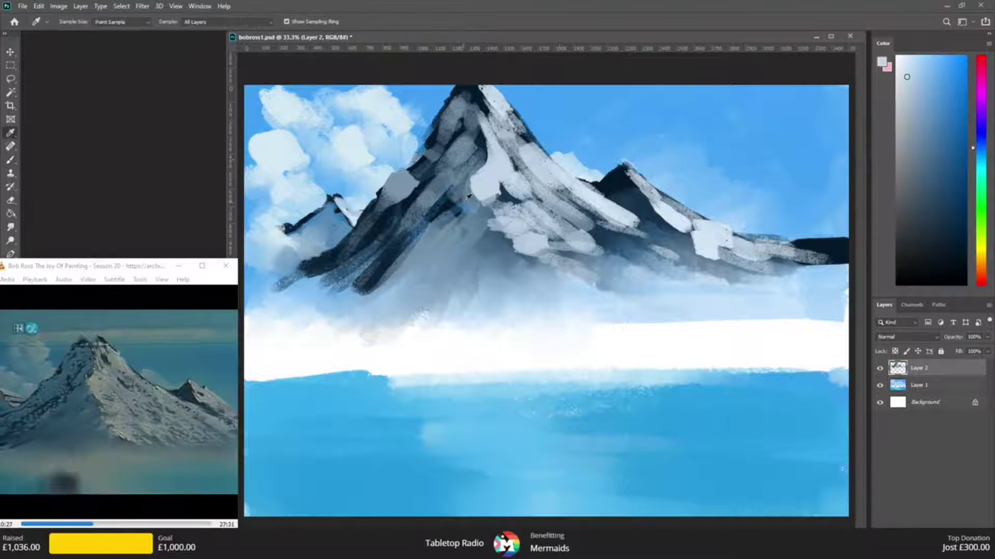
{"action": "left_click", "coordinate": [468, 198]}
{"action": "key", "text": "b"}
{"action": "left_click", "coordinate": [448, 202], "text": "alt"}
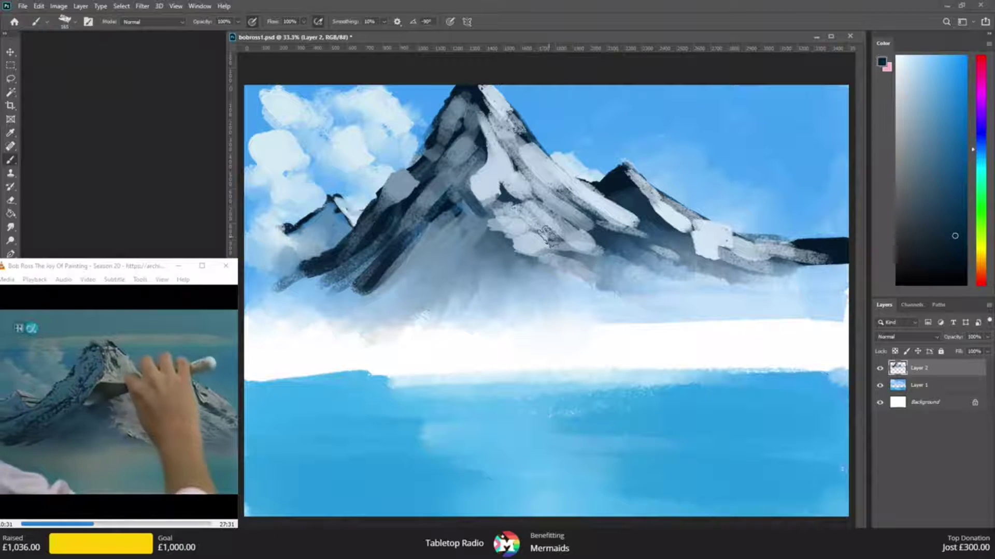
{"action": "mouse_move", "coordinate": [476, 232]}
{"action": "left_mouse_down"}
{"action": "mouse_move", "coordinate": [461, 221]}
{"action": "mouse_move", "coordinate": [397, 282]}
{"action": "left_mouse_up"}
{"action": "left_click_drag", "start_coordinate": [443, 218], "coordinate": [345, 304]}
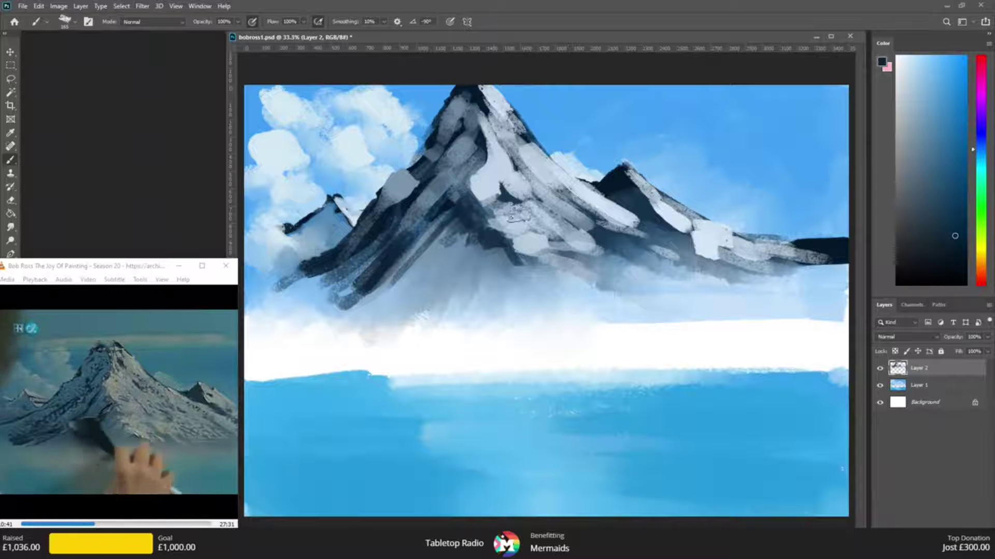
{"action": "mouse_move", "coordinate": [472, 225]}
{"action": "left_mouse_down"}
{"action": "mouse_move", "coordinate": [462, 251]}
{"action": "mouse_move", "coordinate": [394, 295]}
{"action": "left_mouse_up"}
{"action": "left_click", "coordinate": [450, 254], "text": "alt"}
{"action": "left_click_drag", "start_coordinate": [467, 199], "coordinate": [443, 222]}
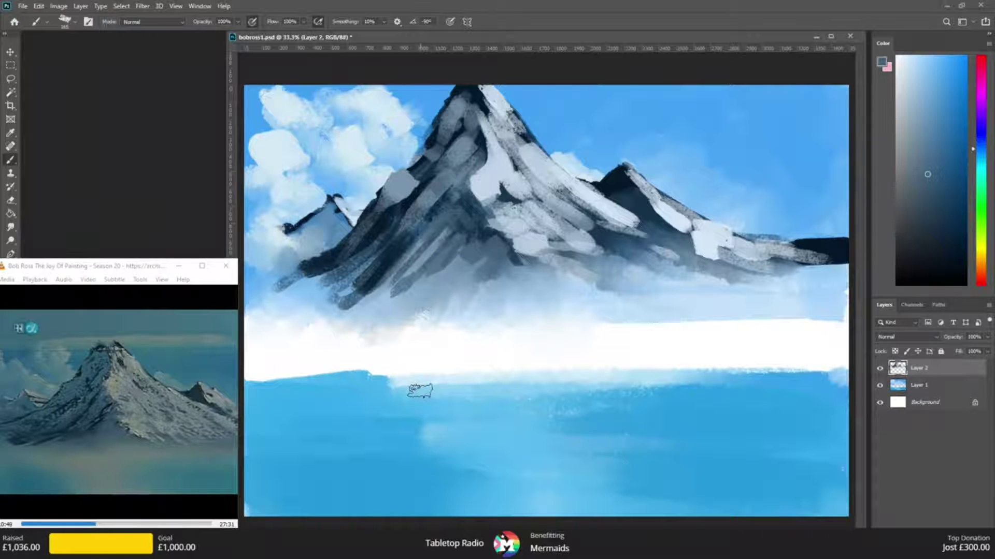
- Paint sampled sky and haze blues at the foot of the main peak, and extend its central ridge with dark and snow strokes
{"action": "left_click", "coordinate": [599, 162], "text": "alt"}
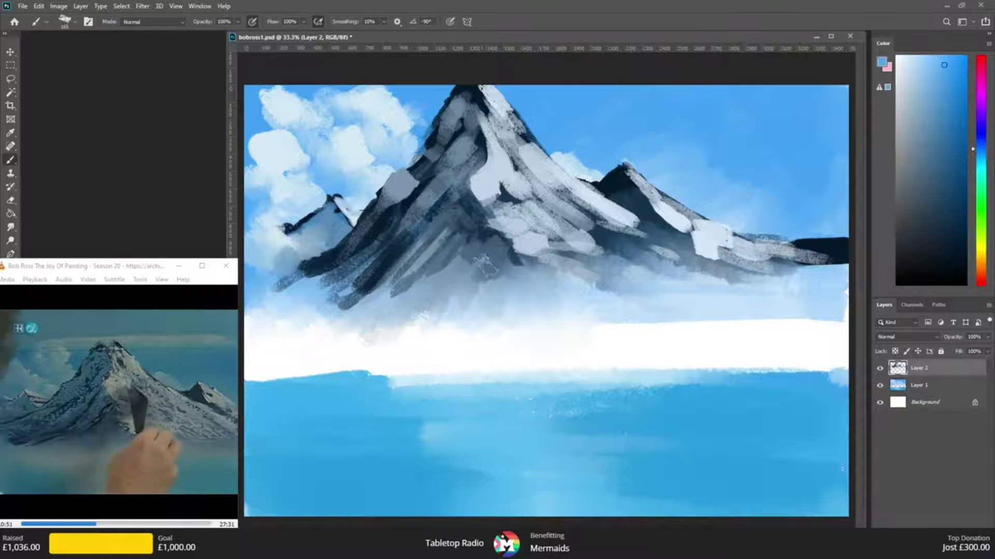
{"action": "left_click_drag", "start_coordinate": [469, 257], "coordinate": [493, 268]}
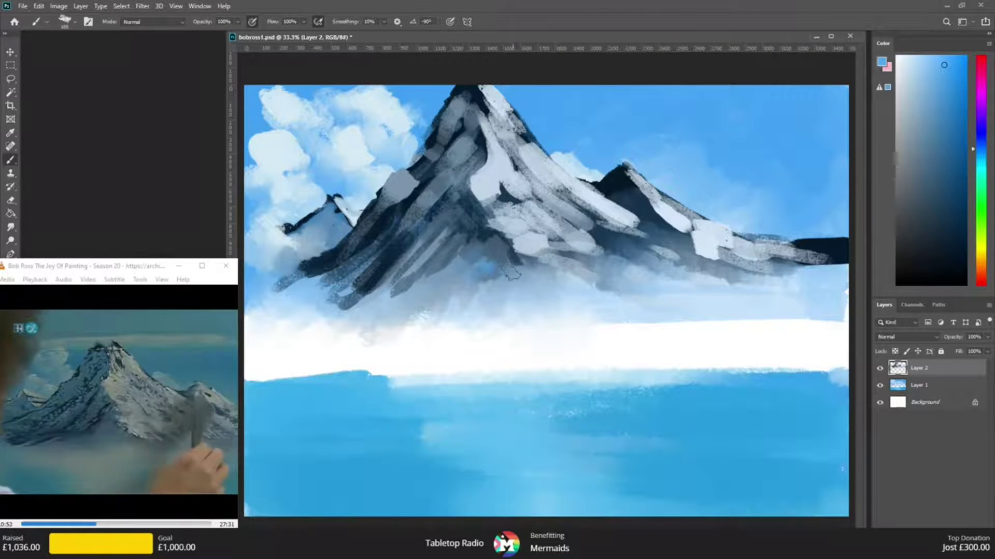
{"action": "left_click", "coordinate": [499, 277], "text": "alt"}
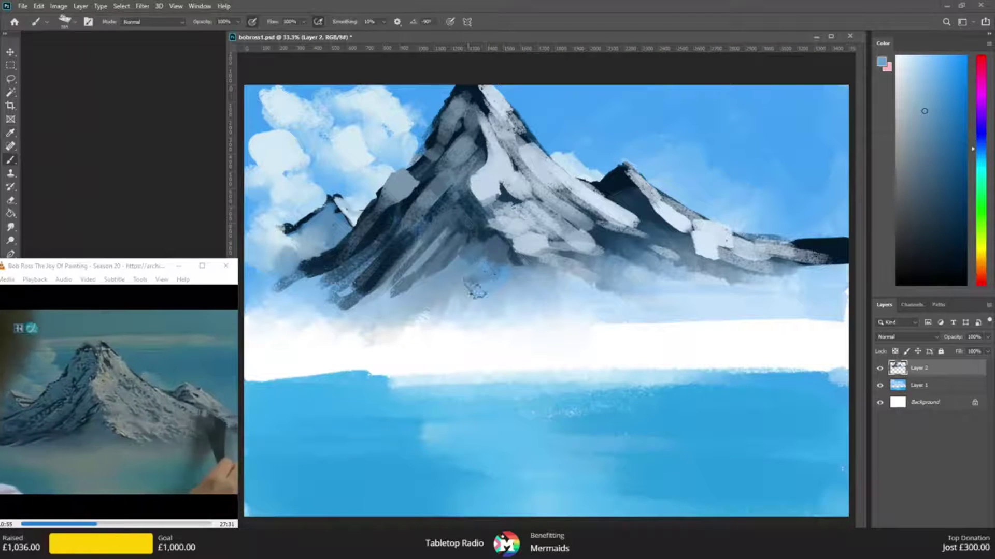
{"action": "left_click", "coordinate": [495, 281], "text": "alt"}
{"action": "left_click_drag", "start_coordinate": [492, 263], "coordinate": [466, 262]}
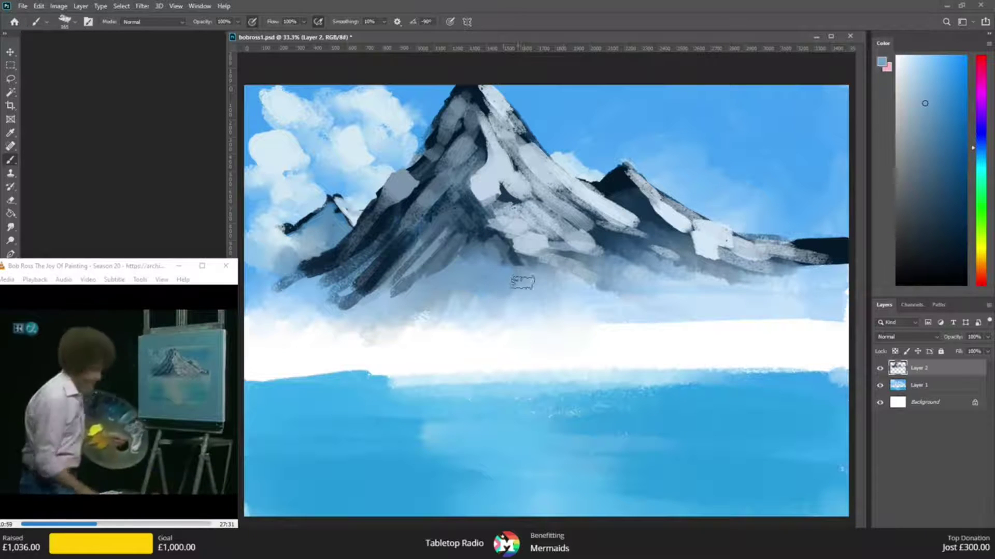
{"action": "left_click", "coordinate": [515, 258], "text": "alt"}
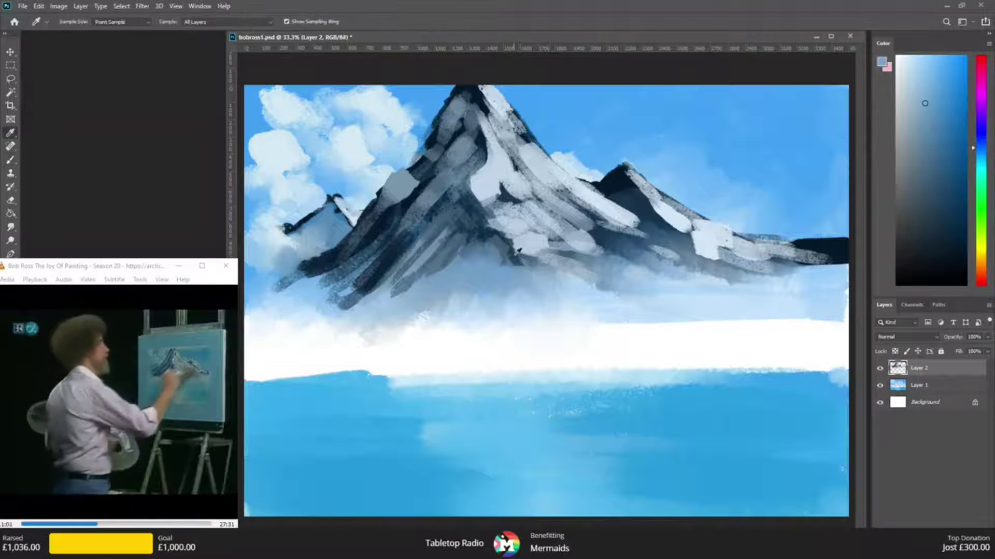
{"action": "left_click", "coordinate": [518, 288], "text": "alt"}
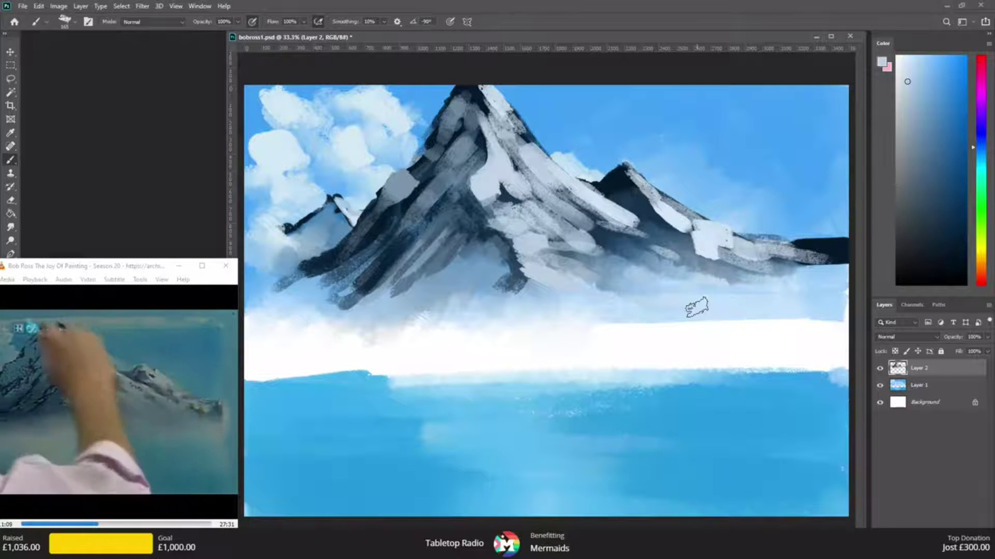
- Smudge the base of the main peak's right slope and the smaller right peak into the mist
{"action": "left_click", "coordinate": [11, 227]}
{"action": "mouse_move", "coordinate": [601, 301]}
{"action": "left_mouse_down"}
{"action": "mouse_move", "coordinate": [539, 275]}
{"action": "mouse_move", "coordinate": [640, 262]}
{"action": "mouse_move", "coordinate": [627, 254]}
{"action": "mouse_move", "coordinate": [699, 282]}
{"action": "mouse_move", "coordinate": [652, 253]}
{"action": "left_mouse_up"}
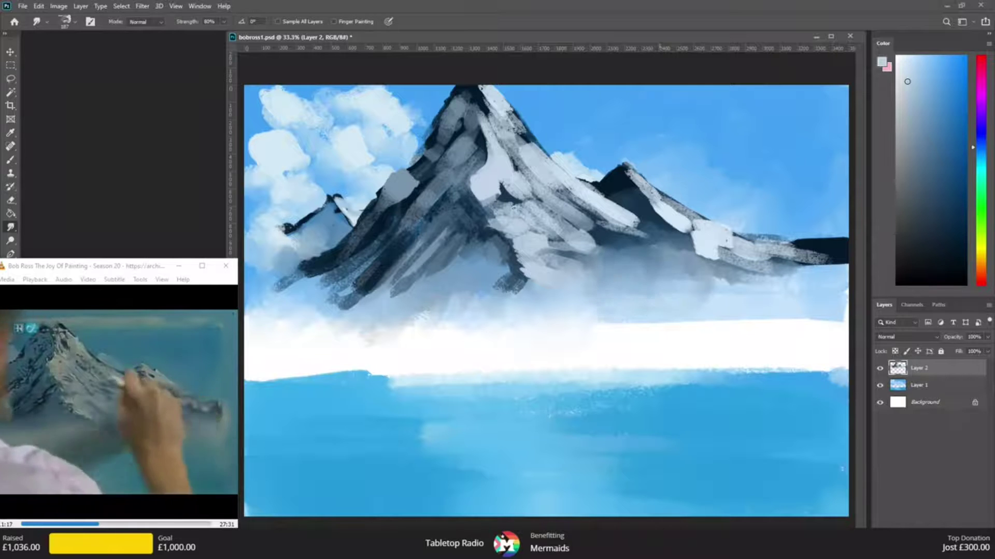
{"action": "mouse_move", "coordinate": [716, 267]}
{"action": "left_mouse_down"}
{"action": "mouse_move", "coordinate": [746, 297]}
{"action": "mouse_move", "coordinate": [523, 291]}
{"action": "mouse_move", "coordinate": [453, 318]}
{"action": "mouse_move", "coordinate": [456, 280]}
{"action": "mouse_move", "coordinate": [414, 307]}
{"action": "mouse_move", "coordinate": [360, 313]}
{"action": "mouse_move", "coordinate": [412, 271]}
{"action": "left_mouse_up"}
- Smudge the foot and outer edge of the main peak's lower left slope into the mist
{"action": "left_click_drag", "start_coordinate": [382, 290], "coordinate": [328, 309]}
{"action": "left_click_drag", "start_coordinate": [361, 262], "coordinate": [262, 314]}
{"action": "left_click_drag", "start_coordinate": [348, 245], "coordinate": [275, 288]}
{"action": "key", "text": "alt+Tab"}
{"action": "left_click", "coordinate": [345, 253]}
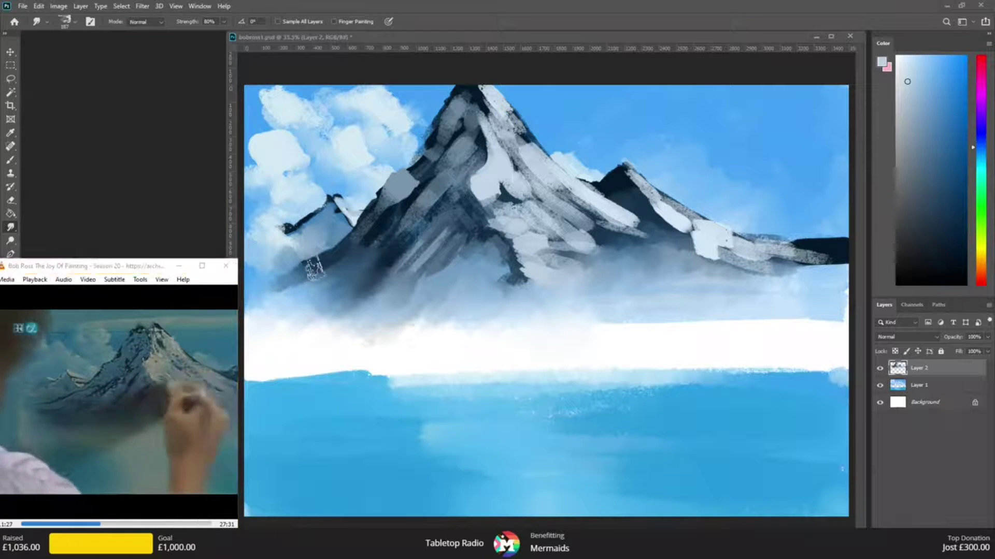
- Smudge the diagonal dark ridges on the main peak's left face so they fade softly into the mist below
{"action": "mouse_move", "coordinate": [461, 233]}
{"action": "left_mouse_down"}
{"action": "mouse_move", "coordinate": [440, 272]}
{"action": "mouse_move", "coordinate": [402, 283]}
{"action": "left_mouse_up"}
{"action": "mouse_move", "coordinate": [430, 228]}
{"action": "left_mouse_down"}
{"action": "mouse_move", "coordinate": [386, 285]}
{"action": "mouse_move", "coordinate": [417, 256]}
{"action": "mouse_move", "coordinate": [414, 321]}
{"action": "left_mouse_up"}
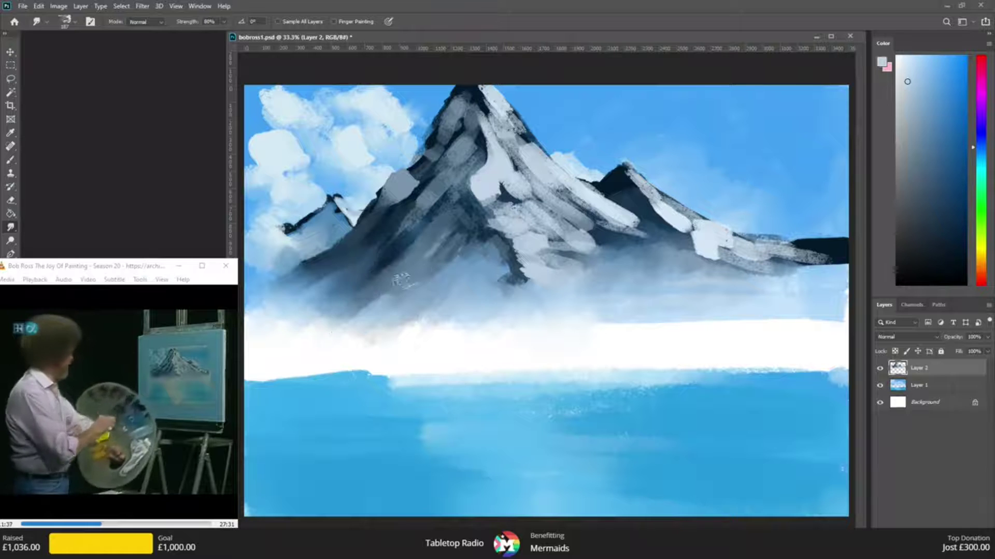
{"action": "left_click_drag", "start_coordinate": [346, 324], "coordinate": [392, 283]}
{"action": "mouse_move", "coordinate": [364, 320]}
{"action": "left_mouse_down"}
{"action": "mouse_move", "coordinate": [399, 315]}
{"action": "mouse_move", "coordinate": [413, 337]}
{"action": "mouse_move", "coordinate": [376, 350]}
{"action": "mouse_move", "coordinate": [357, 325]}
{"action": "mouse_move", "coordinate": [330, 341]}
{"action": "mouse_move", "coordinate": [322, 324]}
{"action": "mouse_move", "coordinate": [369, 327]}
{"action": "left_mouse_up"}
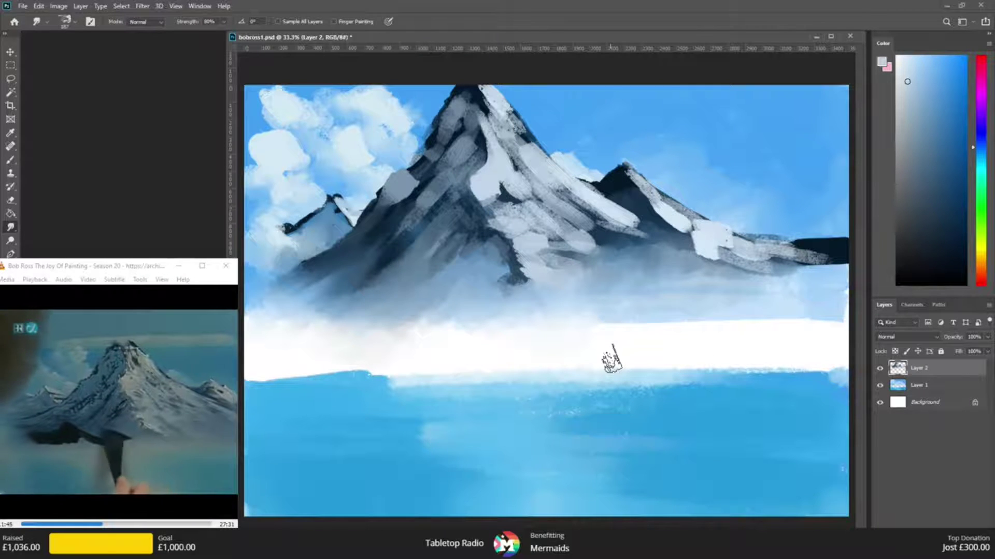
- Sample near-black from the smaller right peak and paint two low foothills across the mist in front of the main peak
{"action": "key", "text": "b"}
{"action": "left_click", "coordinate": [611, 187], "text": "alt"}
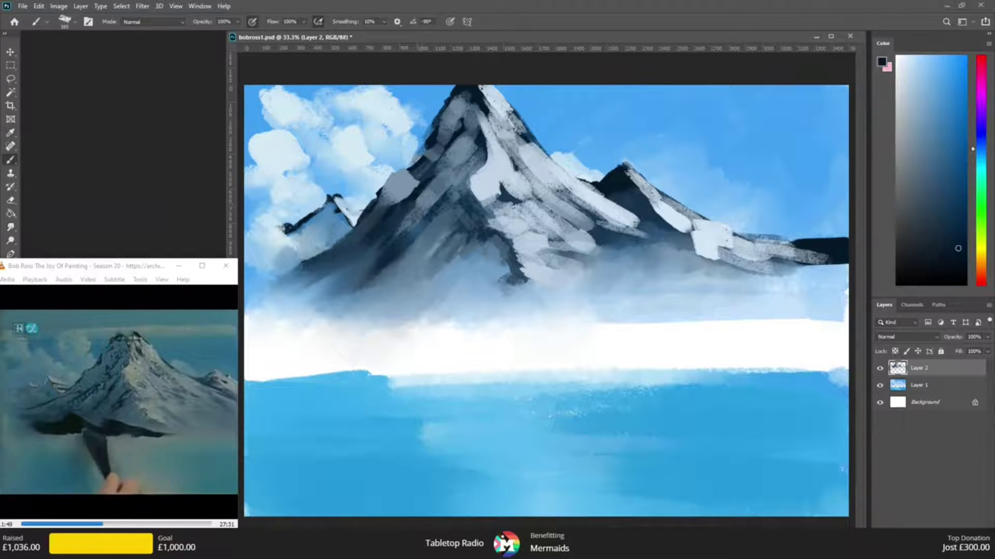
{"action": "left_click_drag", "start_coordinate": [406, 285], "coordinate": [295, 324]}
{"action": "mouse_move", "coordinate": [361, 303]}
{"action": "left_mouse_down"}
{"action": "mouse_move", "coordinate": [400, 284]}
{"action": "mouse_move", "coordinate": [388, 275]}
{"action": "mouse_move", "coordinate": [414, 291]}
{"action": "mouse_move", "coordinate": [392, 273]}
{"action": "mouse_move", "coordinate": [461, 296]}
{"action": "mouse_move", "coordinate": [417, 316]}
{"action": "mouse_move", "coordinate": [459, 295]}
{"action": "mouse_move", "coordinate": [510, 315]}
{"action": "mouse_move", "coordinate": [416, 315]}
{"action": "mouse_move", "coordinate": [455, 286]}
{"action": "mouse_move", "coordinate": [491, 291]}
{"action": "mouse_move", "coordinate": [460, 277]}
{"action": "mouse_move", "coordinate": [528, 321]}
{"action": "left_mouse_up"}
{"action": "left_click_drag", "start_coordinate": [540, 318], "coordinate": [579, 319]}
{"action": "left_click_drag", "start_coordinate": [511, 308], "coordinate": [596, 325]}
- Sample the pale snow colour from the smaller right peak and paint snow down the right slopes of the foothills
{"action": "key", "text": "i"}
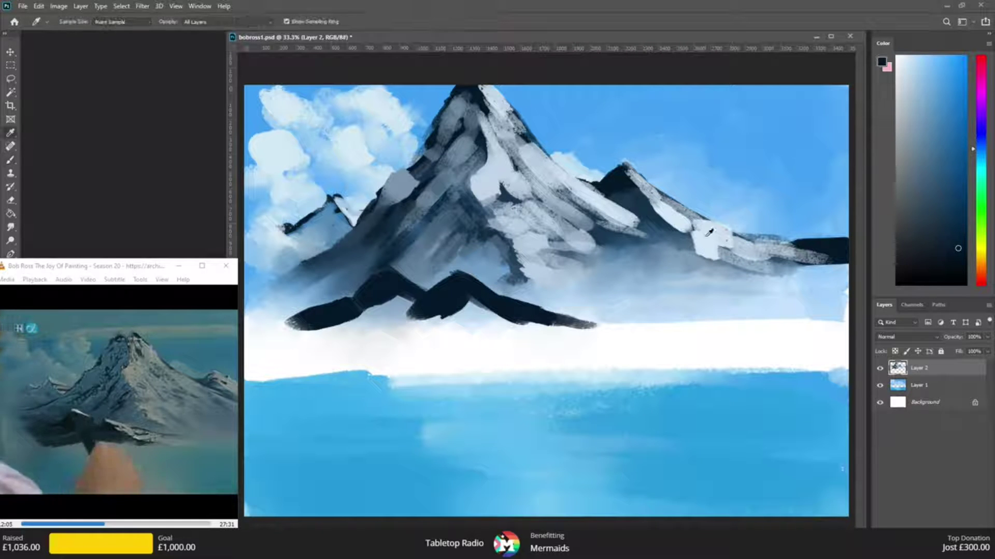
{"action": "key", "text": "b"}
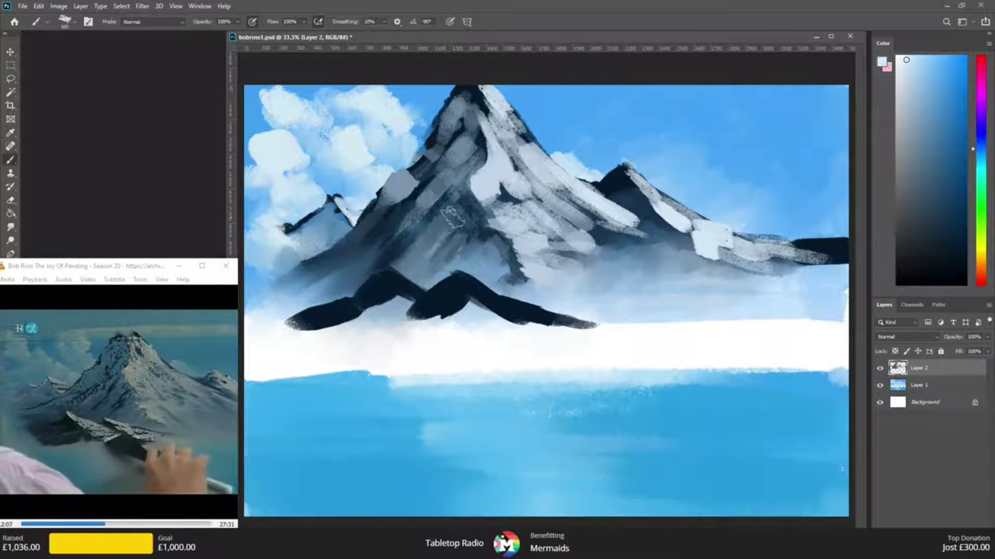
{"action": "left_click_drag", "start_coordinate": [466, 280], "coordinate": [530, 322]}
{"action": "left_click_drag", "start_coordinate": [470, 278], "coordinate": [550, 320]}
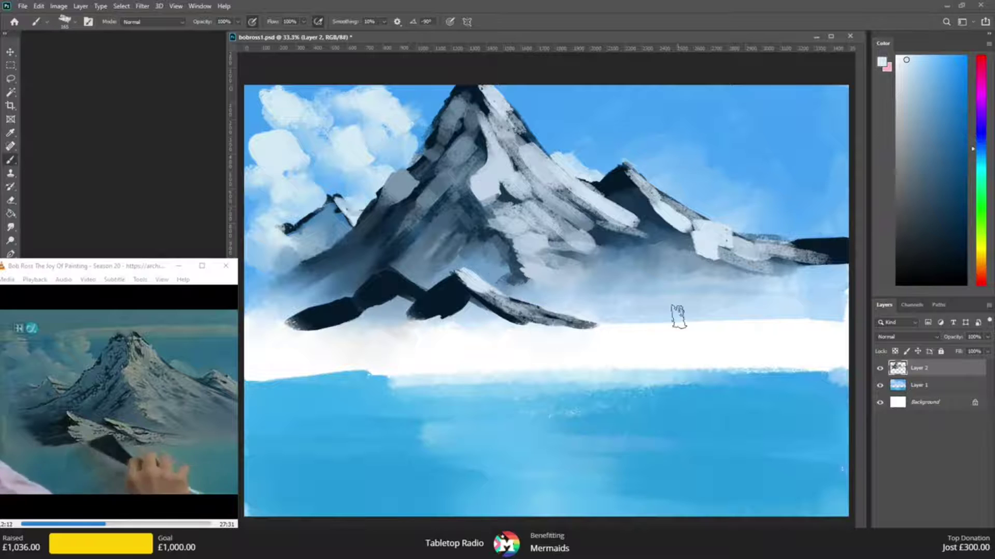
{"action": "left_click_drag", "start_coordinate": [389, 272], "coordinate": [411, 291]}
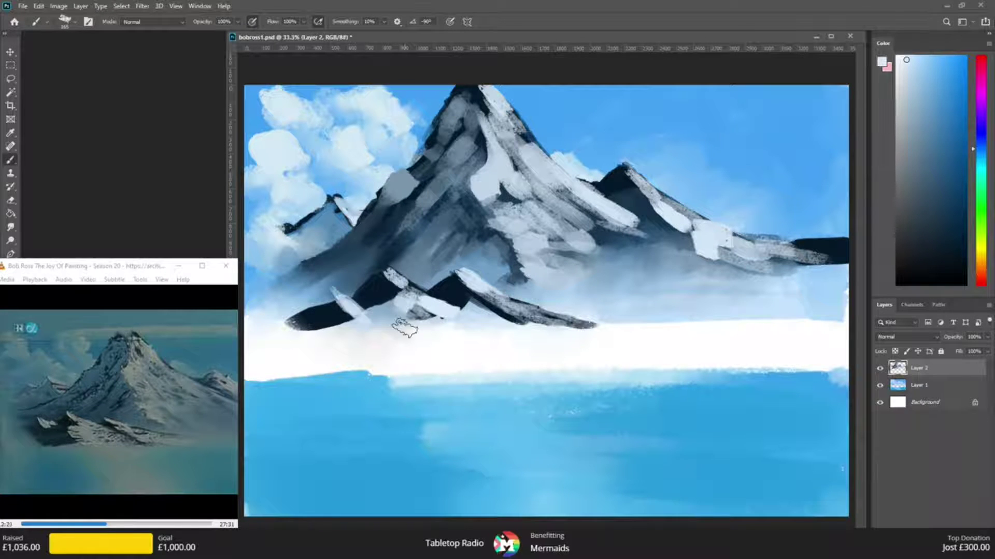
- Extend the leftmost foothill outward in sampled near-black, and touch up the foothills' snow with a sampled light grey
{"action": "left_click", "coordinate": [321, 313], "text": "alt"}
{"action": "left_click_drag", "start_coordinate": [332, 302], "coordinate": [254, 336]}
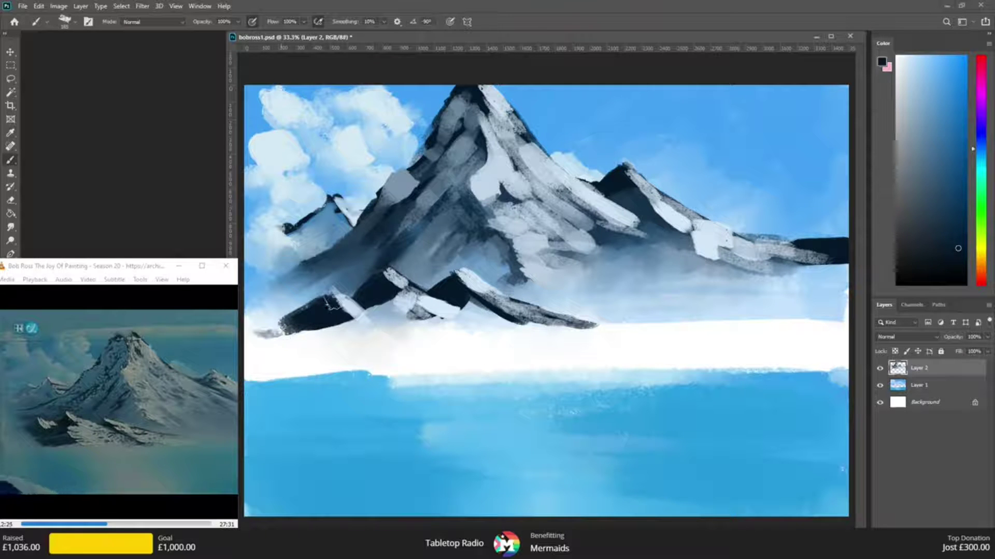
{"action": "left_click", "coordinate": [346, 300], "text": "alt"}
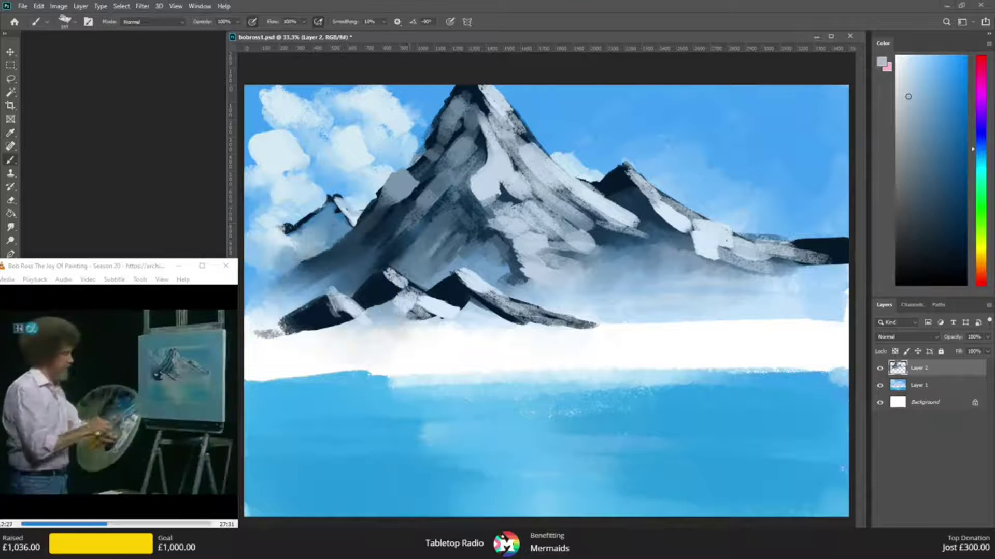
{"action": "left_click_drag", "start_coordinate": [395, 278], "coordinate": [413, 302]}
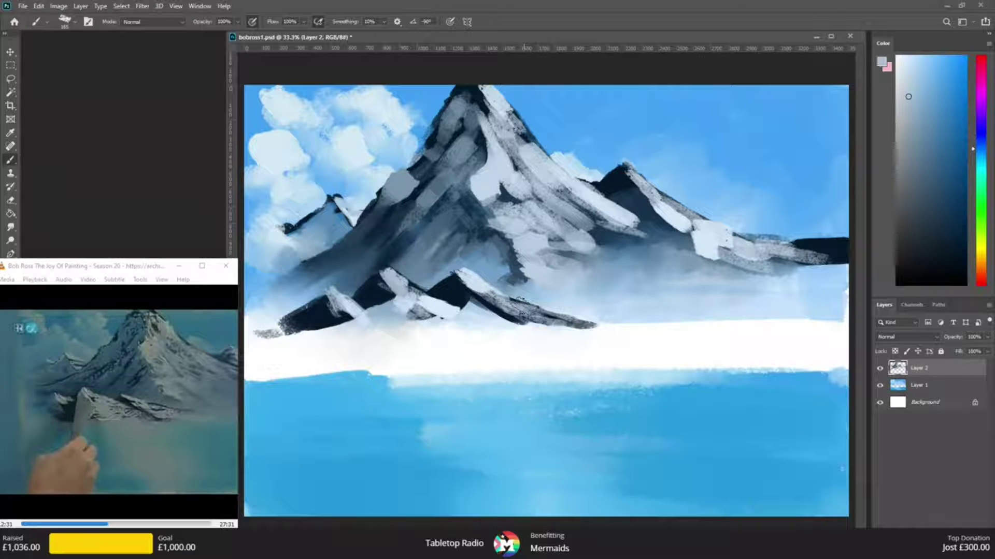
- Sample grey-blue tones from the main peak and paint shaded strokes down the left foothills' slopes and along their base
{"action": "left_click", "coordinate": [438, 191], "text": "alt"}
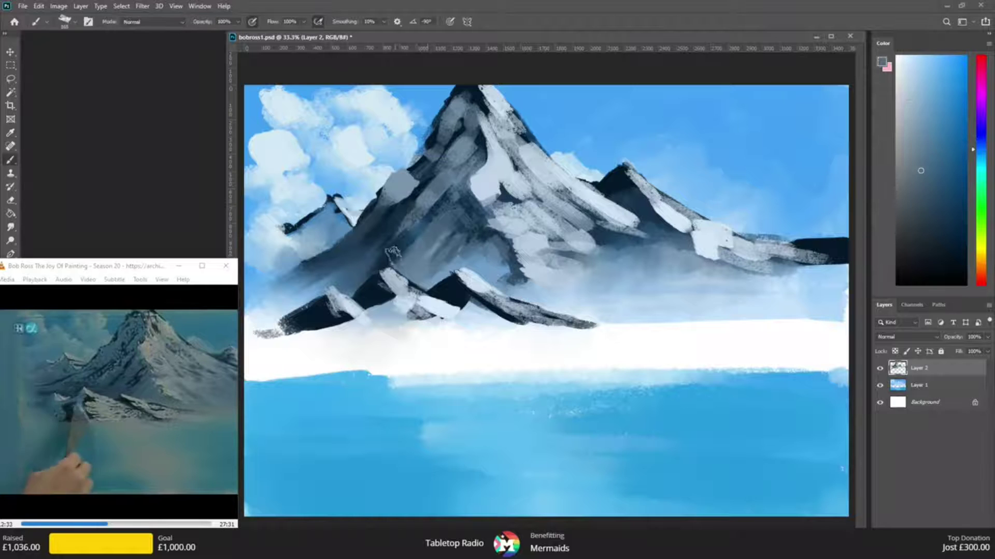
{"action": "left_click_drag", "start_coordinate": [372, 292], "coordinate": [313, 332]}
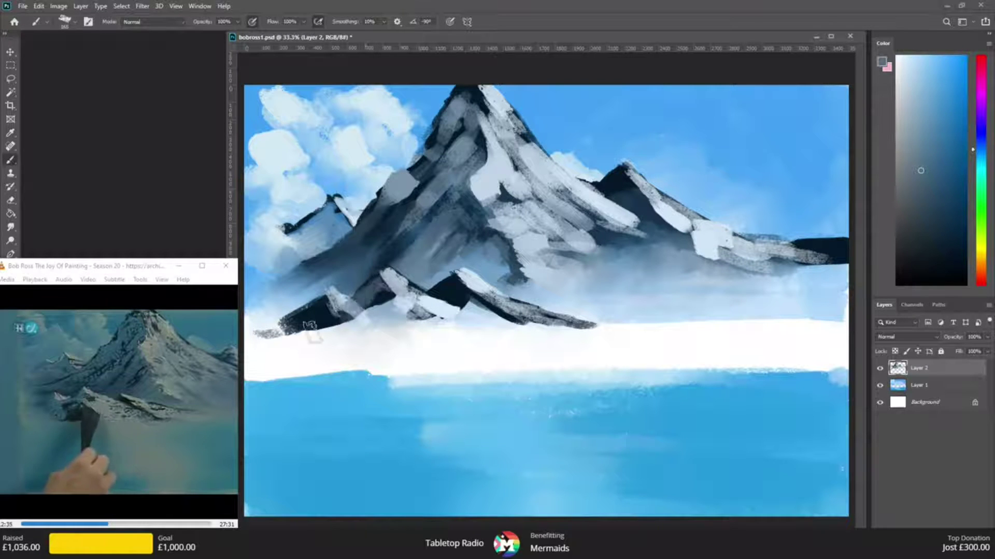
{"action": "left_click_drag", "start_coordinate": [372, 300], "coordinate": [330, 330]}
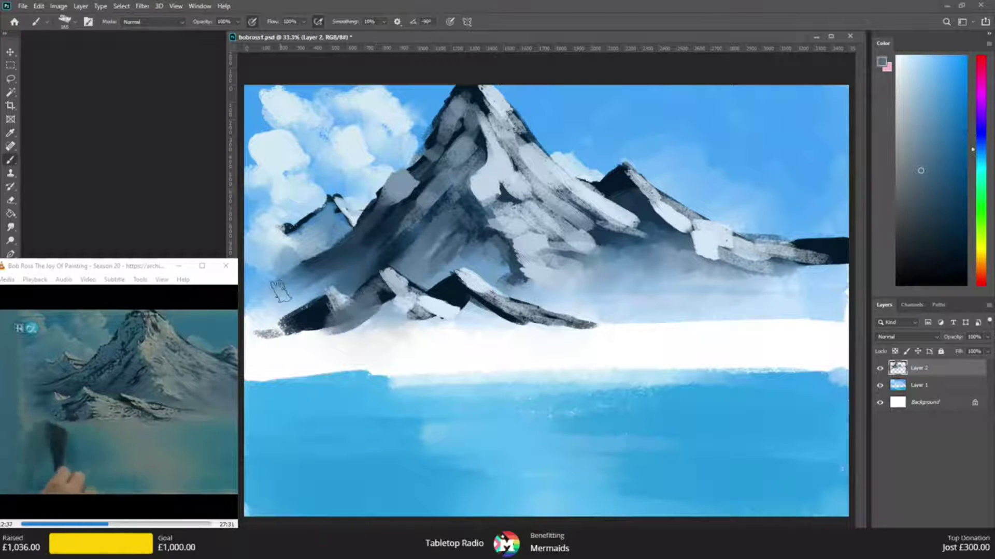
{"action": "key", "text": "alt"}
{"action": "left_click", "coordinate": [501, 260], "text": "alt"}
{"action": "mouse_move", "coordinate": [356, 314]}
{"action": "left_mouse_down"}
{"action": "mouse_move", "coordinate": [326, 338]}
{"action": "mouse_move", "coordinate": [275, 346]}
{"action": "left_mouse_up"}
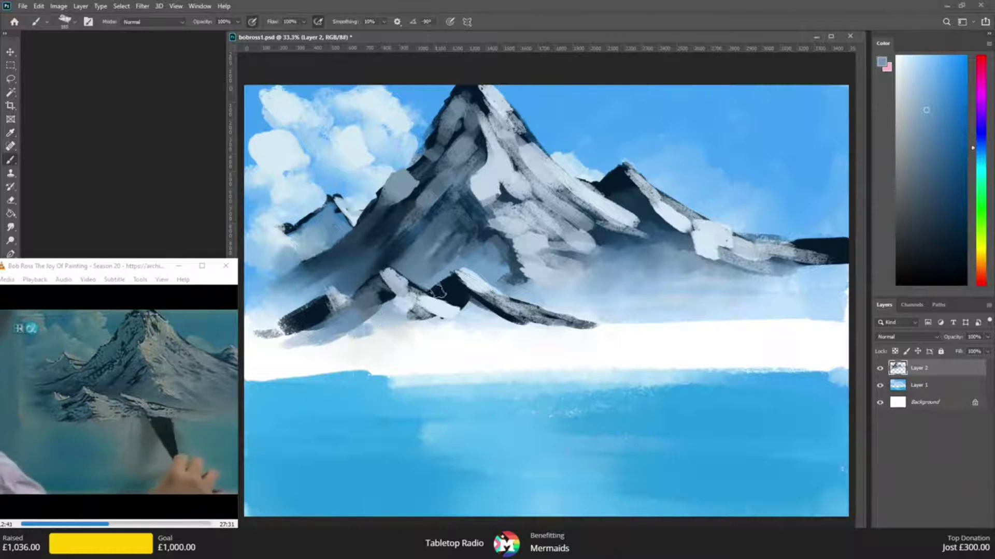
{"action": "left_click_drag", "start_coordinate": [385, 306], "coordinate": [363, 324]}
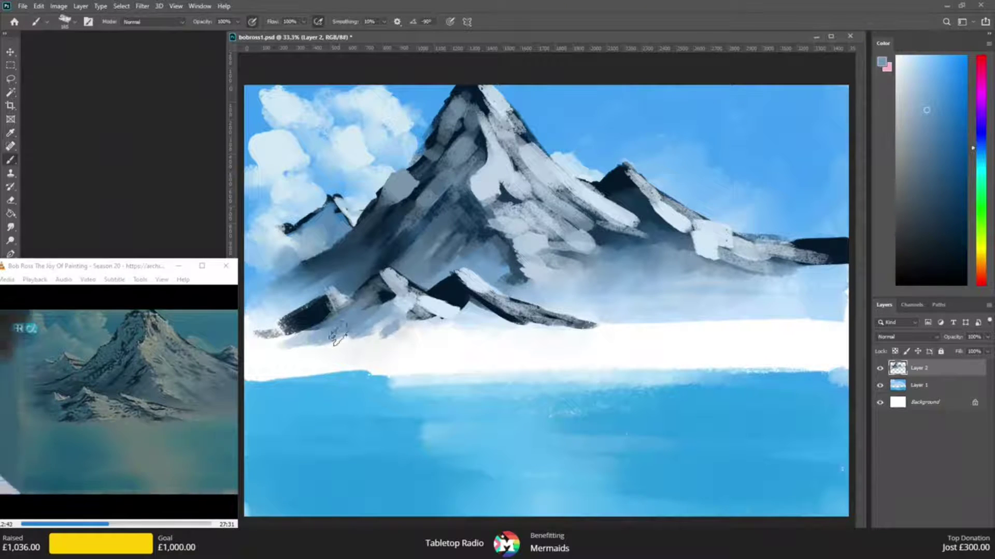
- Sample the bright lake blue and paint strokes of it into the shaded slopes of the central foothills
{"action": "key", "text": "alt"}
{"action": "left_click", "coordinate": [368, 416], "text": "alt"}
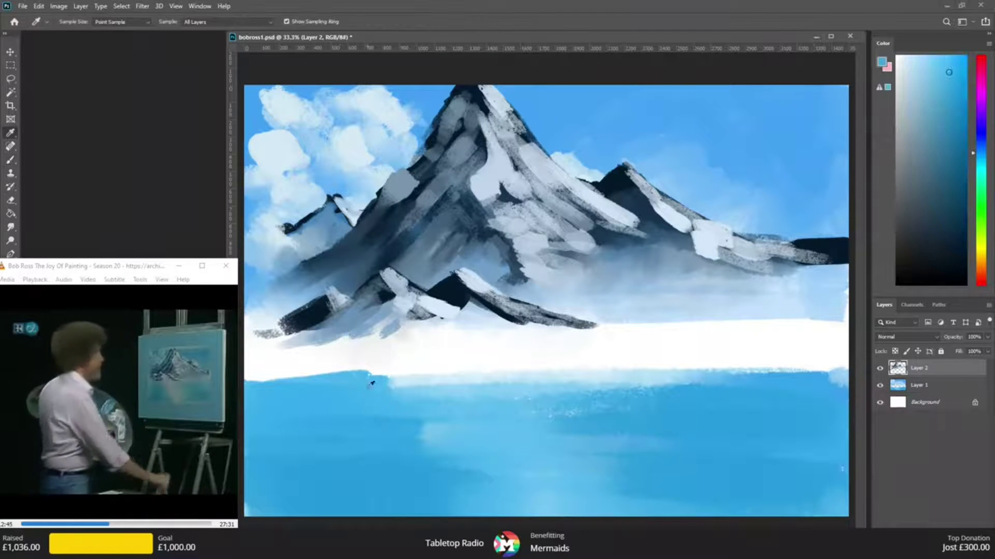
{"action": "mouse_move", "coordinate": [402, 307]}
{"action": "left_mouse_down"}
{"action": "mouse_move", "coordinate": [395, 317]}
{"action": "mouse_move", "coordinate": [455, 325]}
{"action": "left_mouse_up"}
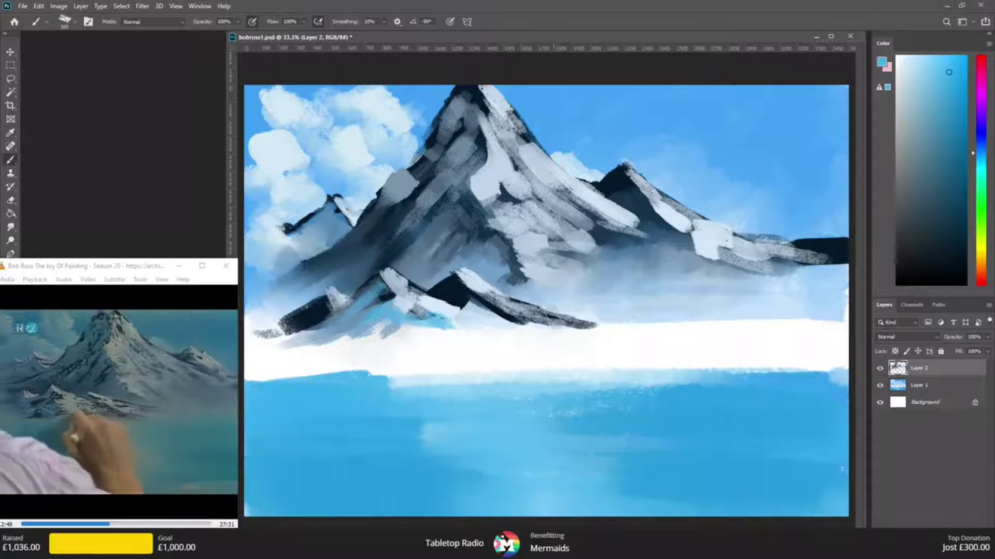
- Paint sampled grey-blue shading over the right and leftmost foothills, and smudge the foothills' bases into the white mist
{"action": "left_click", "coordinate": [438, 308], "text": "alt"}
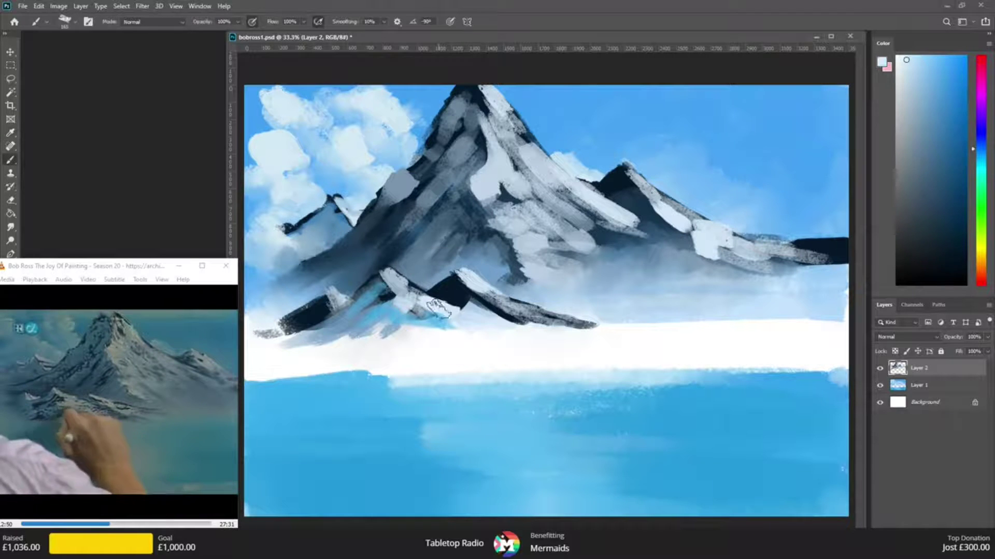
{"action": "left_click", "coordinate": [463, 310], "text": "alt"}
{"action": "mouse_move", "coordinate": [459, 299]}
{"action": "left_mouse_down"}
{"action": "mouse_move", "coordinate": [446, 294]}
{"action": "mouse_move", "coordinate": [512, 327]}
{"action": "left_mouse_up"}
{"action": "mouse_move", "coordinate": [324, 303]}
{"action": "left_mouse_down"}
{"action": "mouse_move", "coordinate": [268, 341]}
{"action": "mouse_move", "coordinate": [254, 337]}
{"action": "left_mouse_up"}
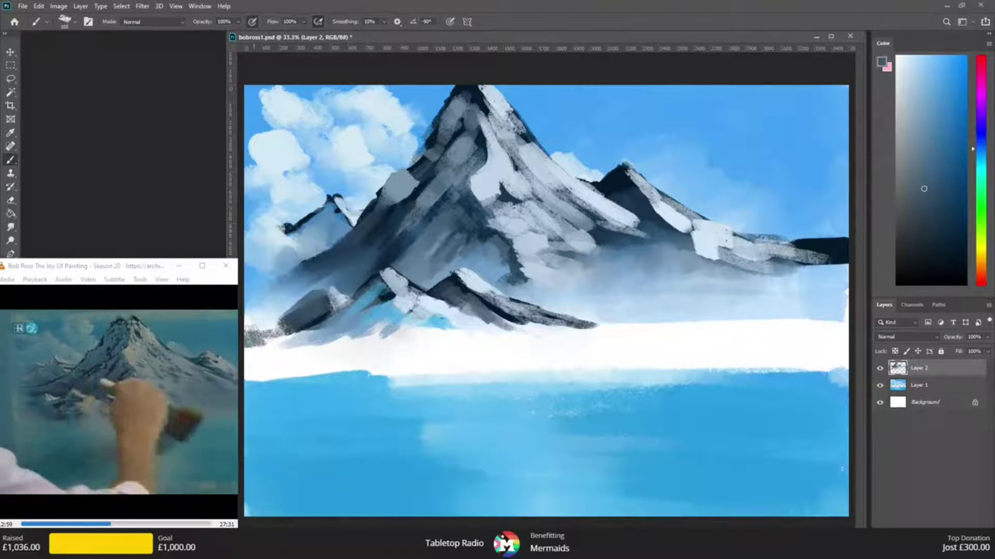
{"action": "left_click", "coordinate": [18, 226]}
{"action": "mouse_move", "coordinate": [344, 324]}
{"action": "left_mouse_down"}
{"action": "mouse_move", "coordinate": [272, 361]}
{"action": "mouse_move", "coordinate": [271, 345]}
{"action": "mouse_move", "coordinate": [257, 344]}
{"action": "mouse_move", "coordinate": [306, 306]}
{"action": "mouse_move", "coordinate": [254, 340]}
{"action": "mouse_move", "coordinate": [254, 316]}
{"action": "mouse_move", "coordinate": [252, 334]}
{"action": "mouse_move", "coordinate": [269, 313]}
{"action": "mouse_move", "coordinate": [250, 325]}
{"action": "mouse_move", "coordinate": [291, 334]}
{"action": "mouse_move", "coordinate": [347, 328]}
{"action": "mouse_move", "coordinate": [298, 331]}
{"action": "mouse_move", "coordinate": [315, 304]}
{"action": "mouse_move", "coordinate": [337, 328]}
{"action": "mouse_move", "coordinate": [384, 340]}
{"action": "mouse_move", "coordinate": [285, 363]}
{"action": "mouse_move", "coordinate": [368, 337]}
{"action": "mouse_move", "coordinate": [449, 340]}
{"action": "mouse_move", "coordinate": [433, 339]}
{"action": "mouse_move", "coordinate": [432, 326]}
{"action": "mouse_move", "coordinate": [804, 347]}
{"action": "left_mouse_up"}
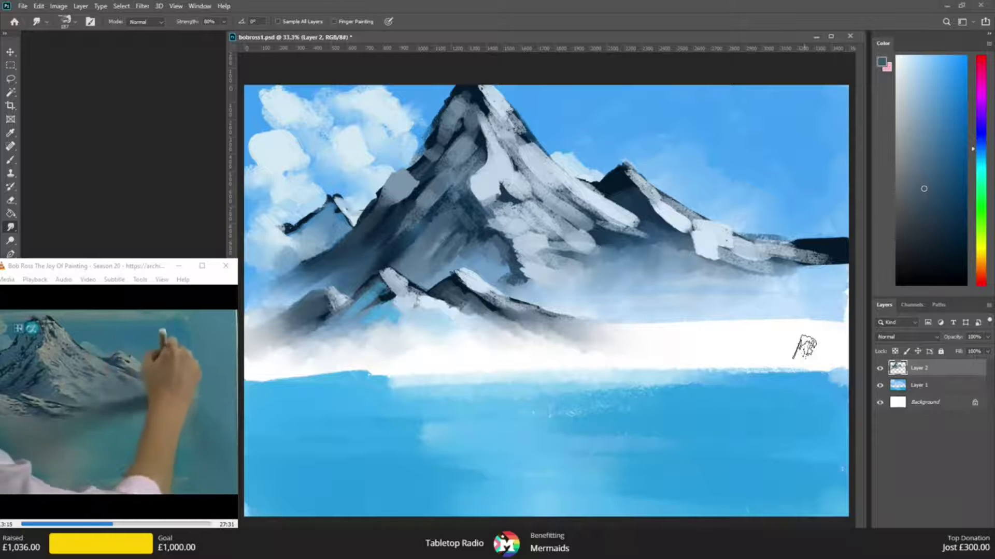
- Paint low distant hills across the mist right of the foothills in sampled slate blue, and layer sampled lake blue over them
{"action": "key", "text": "b"}
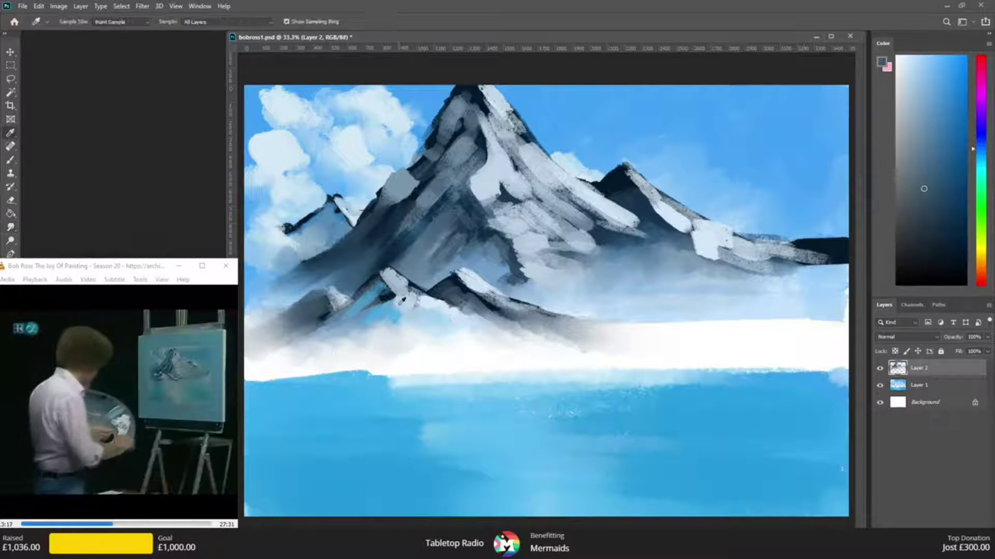
{"action": "left_click", "coordinate": [380, 286], "text": "alt"}
{"action": "mouse_move", "coordinate": [568, 317]}
{"action": "left_mouse_down"}
{"action": "mouse_move", "coordinate": [644, 329]}
{"action": "mouse_move", "coordinate": [565, 317]}
{"action": "mouse_move", "coordinate": [620, 328]}
{"action": "mouse_move", "coordinate": [696, 315]}
{"action": "mouse_move", "coordinate": [599, 328]}
{"action": "mouse_move", "coordinate": [811, 309]}
{"action": "mouse_move", "coordinate": [783, 298]}
{"action": "mouse_move", "coordinate": [753, 311]}
{"action": "mouse_move", "coordinate": [844, 315]}
{"action": "left_mouse_up"}
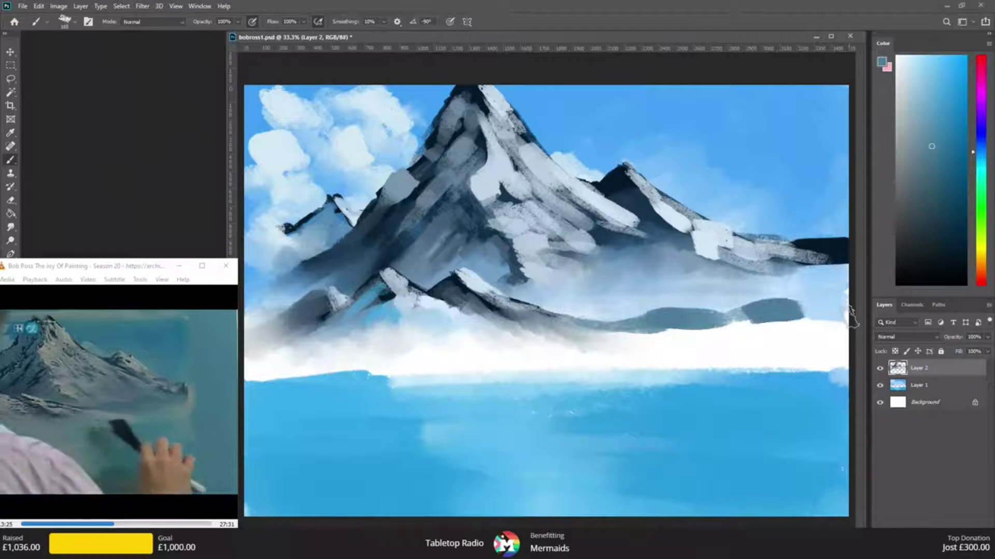
{"action": "left_click", "coordinate": [744, 404], "text": "alt"}
{"action": "mouse_move", "coordinate": [751, 313]}
{"action": "left_mouse_down"}
{"action": "mouse_move", "coordinate": [790, 298]}
{"action": "mouse_move", "coordinate": [842, 311]}
{"action": "left_mouse_up"}
{"action": "left_click", "coordinate": [772, 235], "text": "alt"}
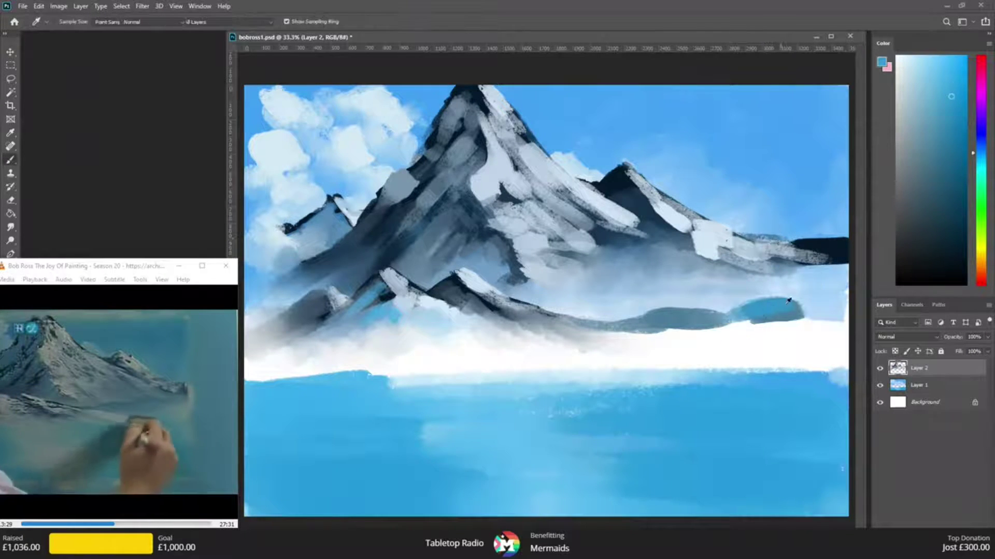
{"action": "left_click_drag", "start_coordinate": [723, 303], "coordinate": [802, 295]}
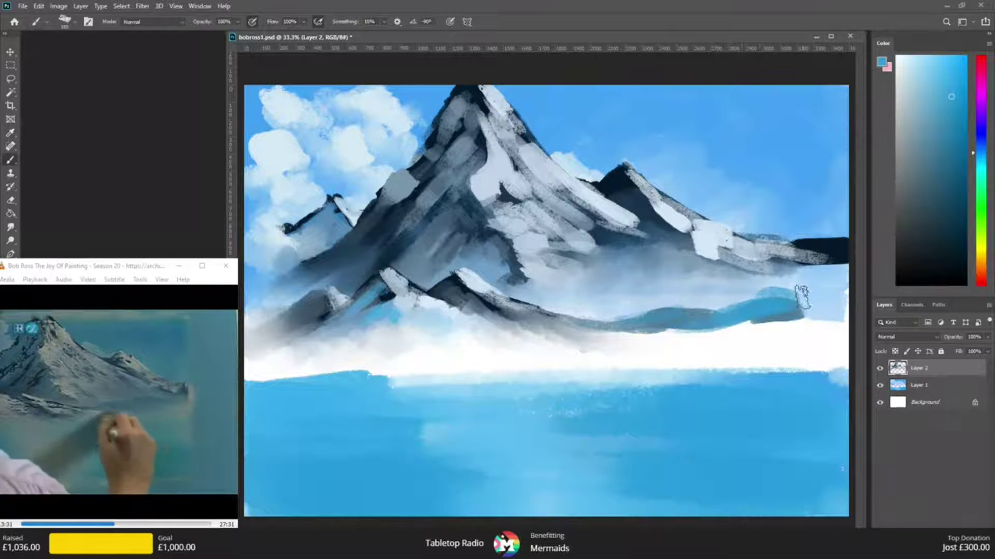
{"action": "mouse_move", "coordinate": [731, 290]}
{"action": "left_mouse_down"}
{"action": "mouse_move", "coordinate": [803, 292]}
{"action": "mouse_move", "coordinate": [738, 303]}
{"action": "mouse_move", "coordinate": [835, 296]}
{"action": "left_mouse_up"}
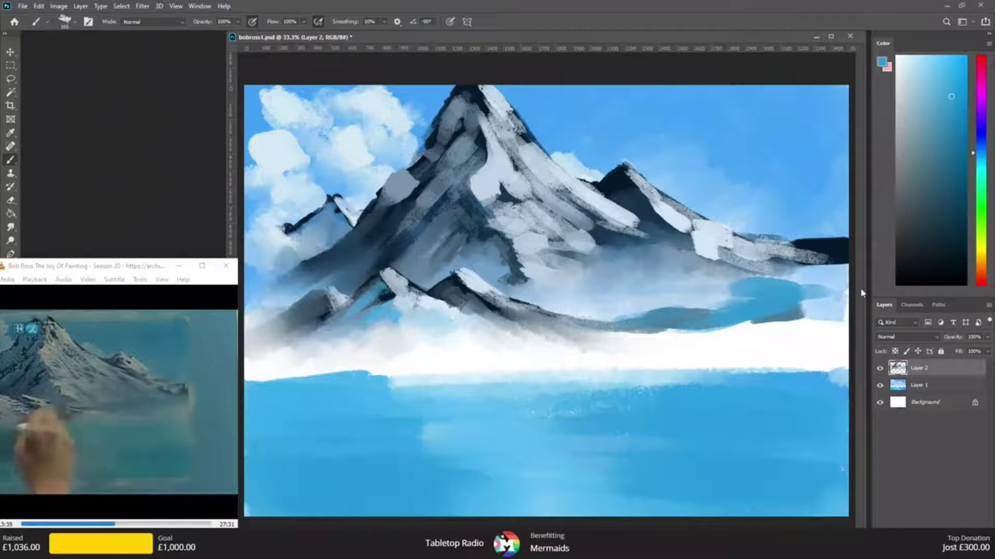
- Paint sampled grey-blue shading below the smaller right peak and pale blue mist above the distant blue hills
{"action": "left_click", "coordinate": [624, 241], "text": "alt"}
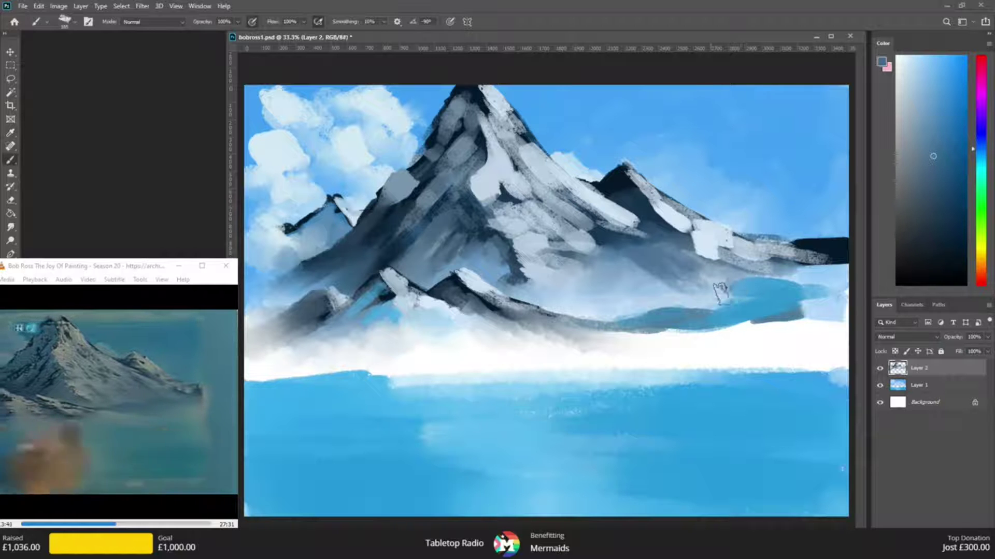
{"action": "key", "text": "i"}
{"action": "left_click", "coordinate": [696, 303]}
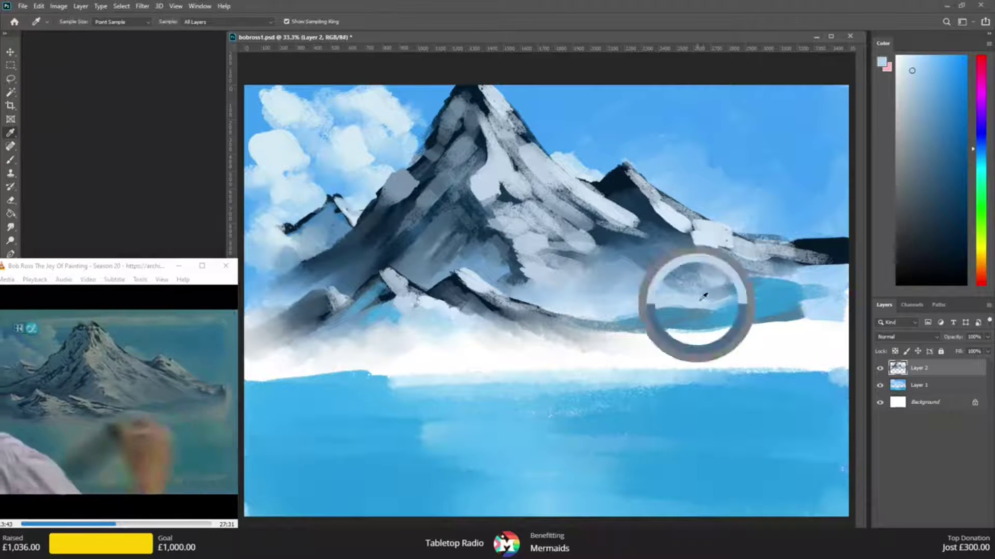
{"action": "key", "text": "b"}
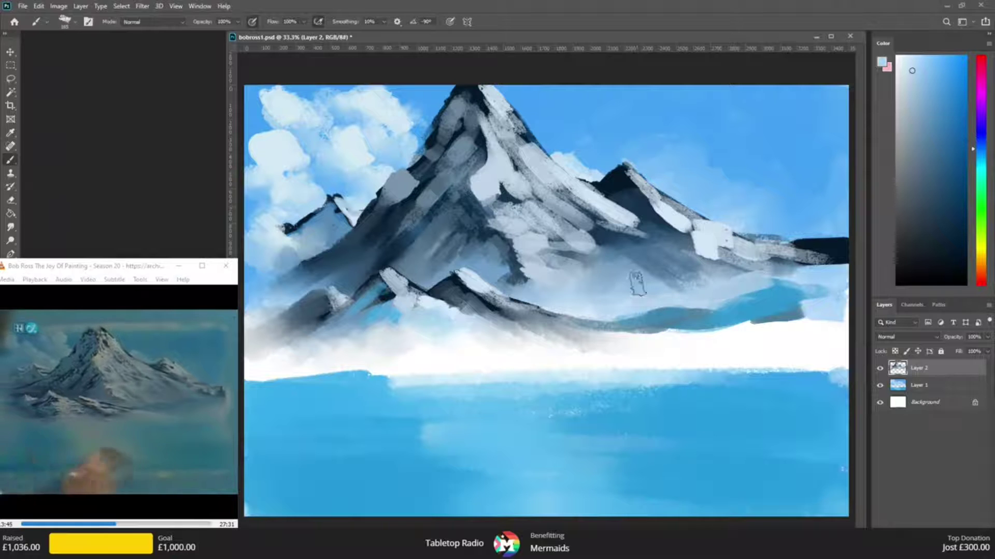
- Extend the main peak's lower ridge in sampled dark blue, and blend its base using tones sampled from the surrounding mist
{"action": "key", "text": "i"}
{"action": "left_click", "coordinate": [613, 240]}
{"action": "key", "text": "b"}
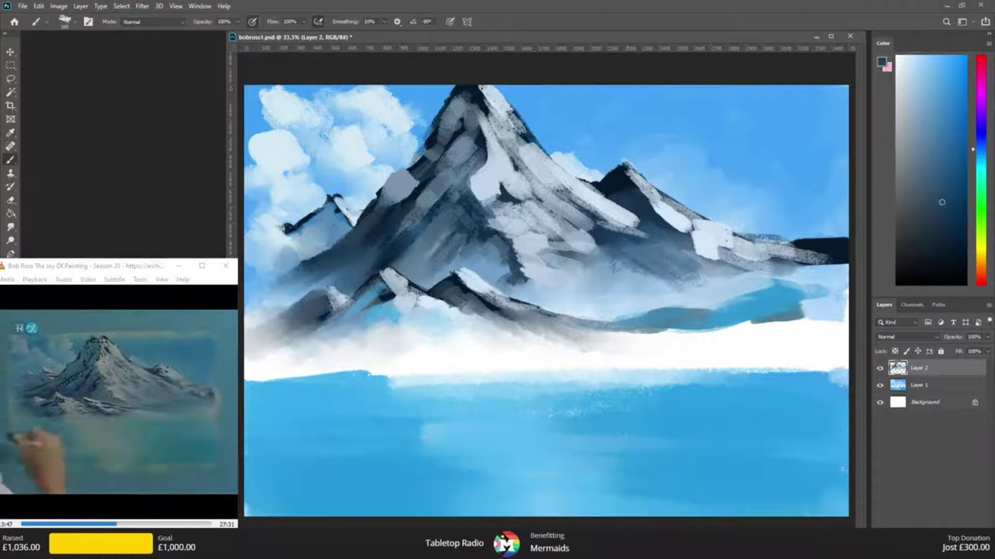
{"action": "mouse_move", "coordinate": [523, 283]}
{"action": "left_mouse_down"}
{"action": "mouse_move", "coordinate": [556, 275]}
{"action": "mouse_move", "coordinate": [557, 315]}
{"action": "left_mouse_up"}
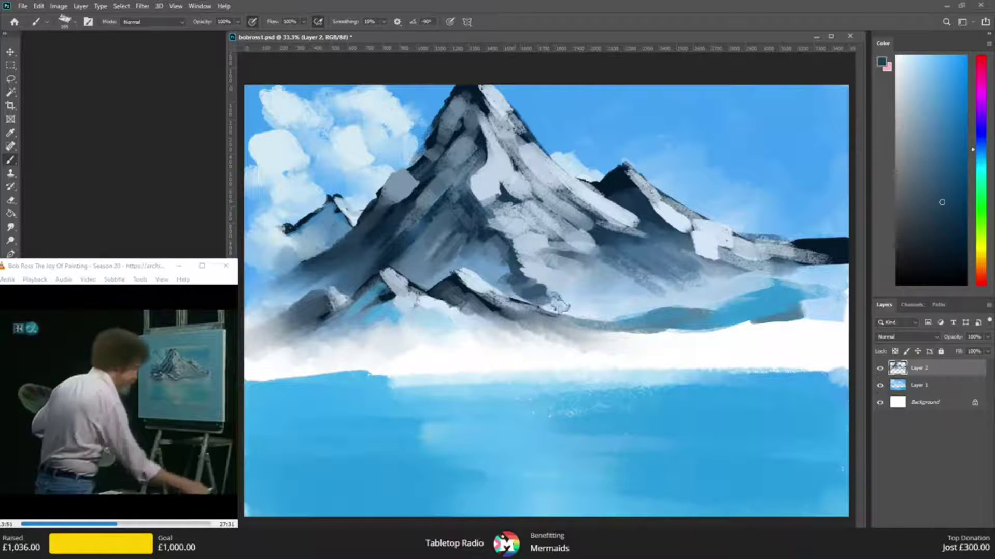
{"action": "left_click", "coordinate": [573, 287], "text": "alt"}
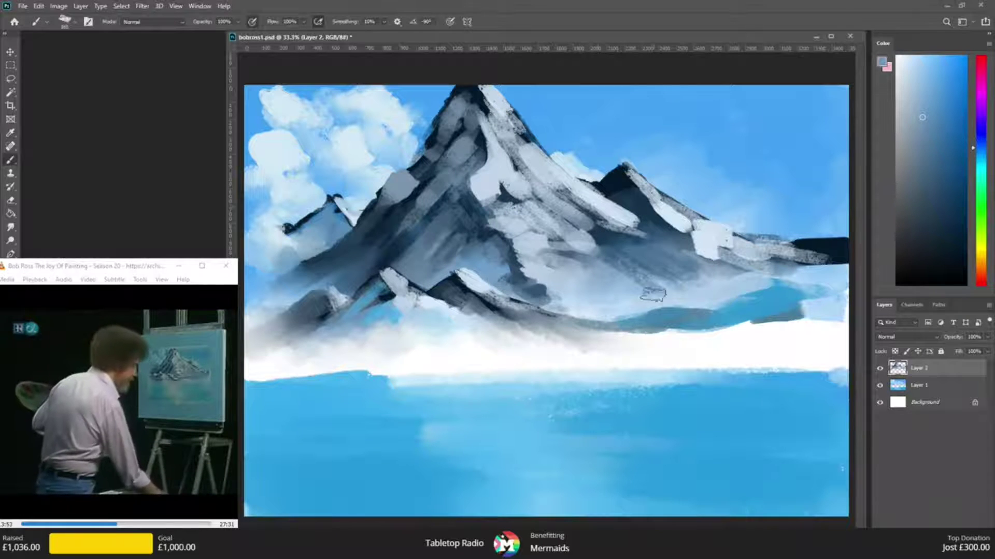
{"action": "left_click", "coordinate": [552, 268], "text": "alt"}
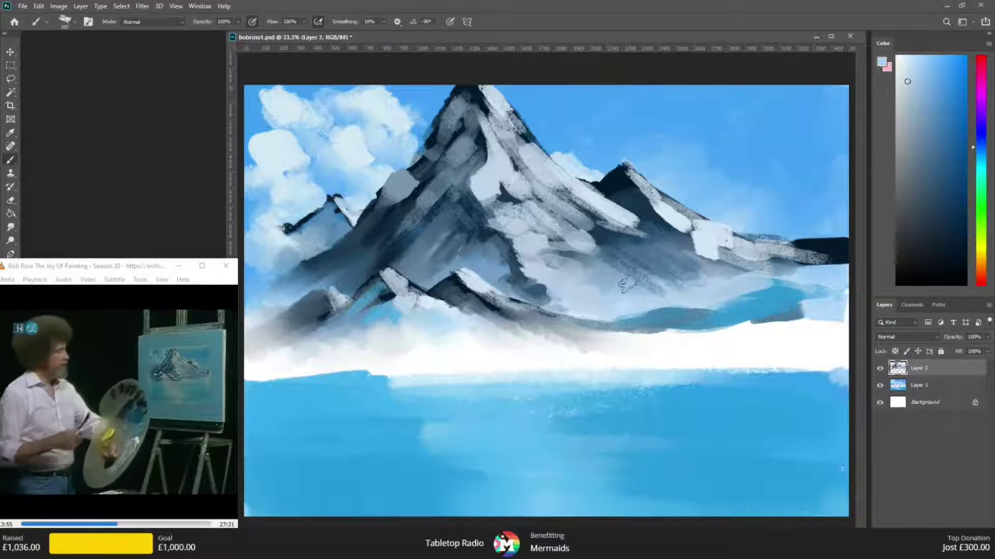
{"action": "left_click", "coordinate": [610, 271], "text": "alt"}
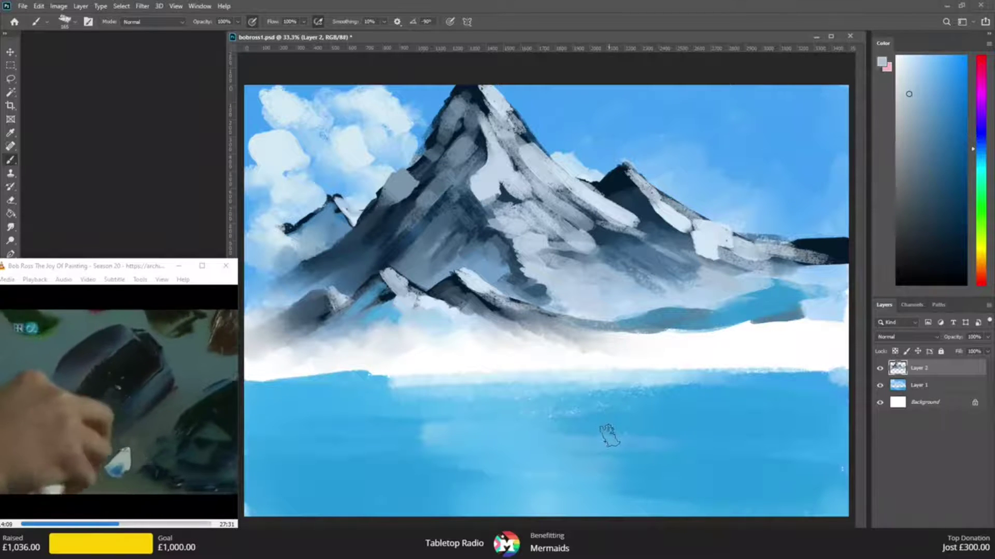
- Extend the lake upward over the right part of the white mist band with horizontal strokes in sampled water blues
{"action": "key", "text": "i"}
{"action": "left_click", "coordinate": [788, 380]}
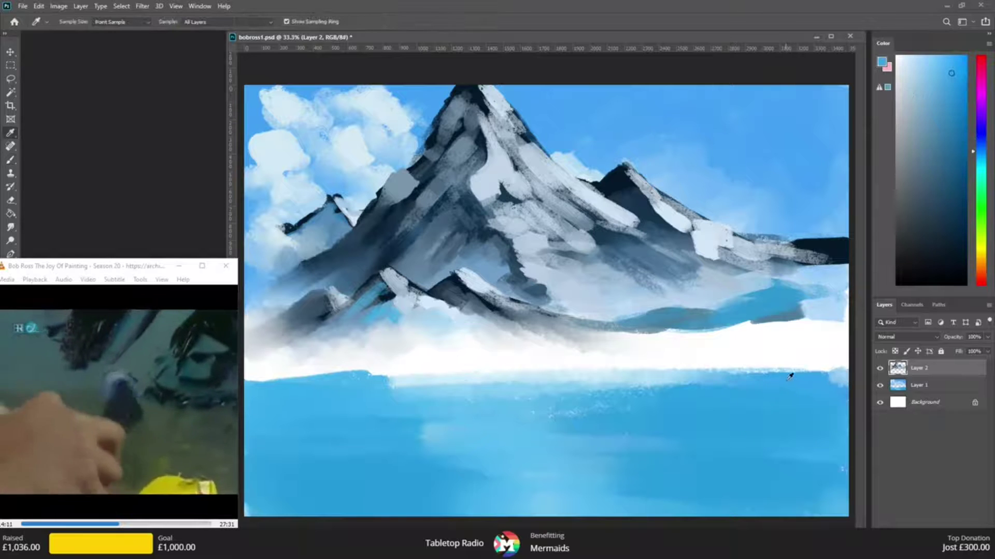
{"action": "key", "text": "b"}
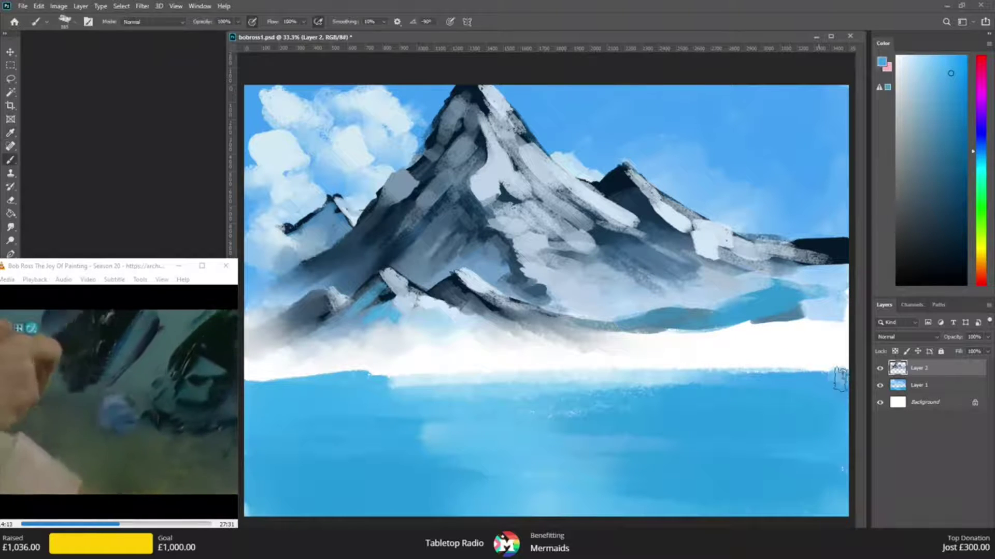
{"action": "mouse_move", "coordinate": [808, 372]}
{"action": "left_mouse_down"}
{"action": "mouse_move", "coordinate": [719, 370]}
{"action": "mouse_move", "coordinate": [828, 367]}
{"action": "mouse_move", "coordinate": [615, 364]}
{"action": "left_mouse_up"}
{"action": "left_click_drag", "start_coordinate": [840, 357], "coordinate": [696, 354]}
{"action": "key", "text": "i"}
{"action": "left_click", "coordinate": [656, 424]}
{"action": "key", "text": "b"}
{"action": "mouse_move", "coordinate": [777, 376]}
{"action": "left_mouse_down"}
{"action": "mouse_move", "coordinate": [826, 349]}
{"action": "mouse_move", "coordinate": [788, 362]}
{"action": "mouse_move", "coordinate": [813, 344]}
{"action": "mouse_move", "coordinate": [658, 347]}
{"action": "left_mouse_up"}
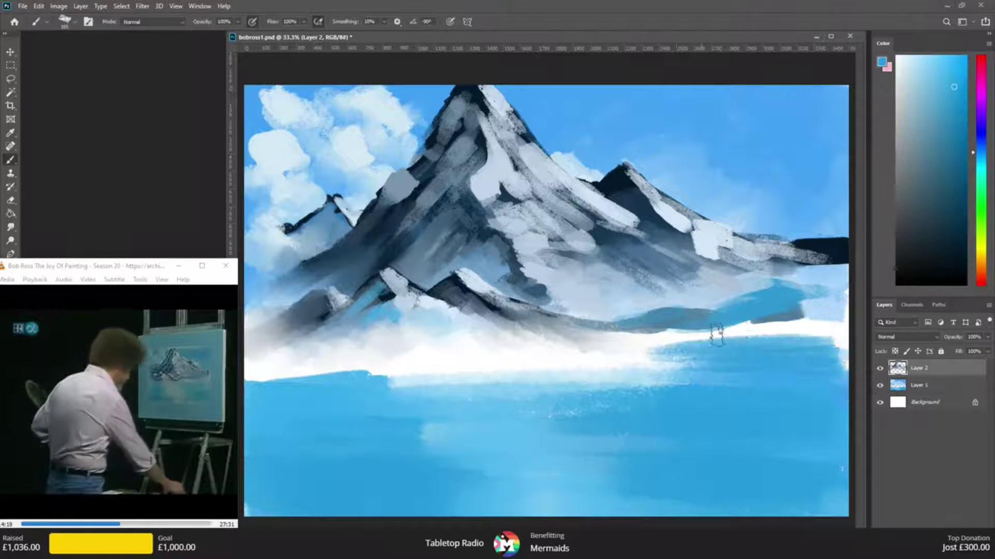
- Paint sampled white mist strokes along the right shoreline, and touch up the area with blue sampled from the distant hill
{"action": "left_click", "coordinate": [526, 329], "text": "alt"}
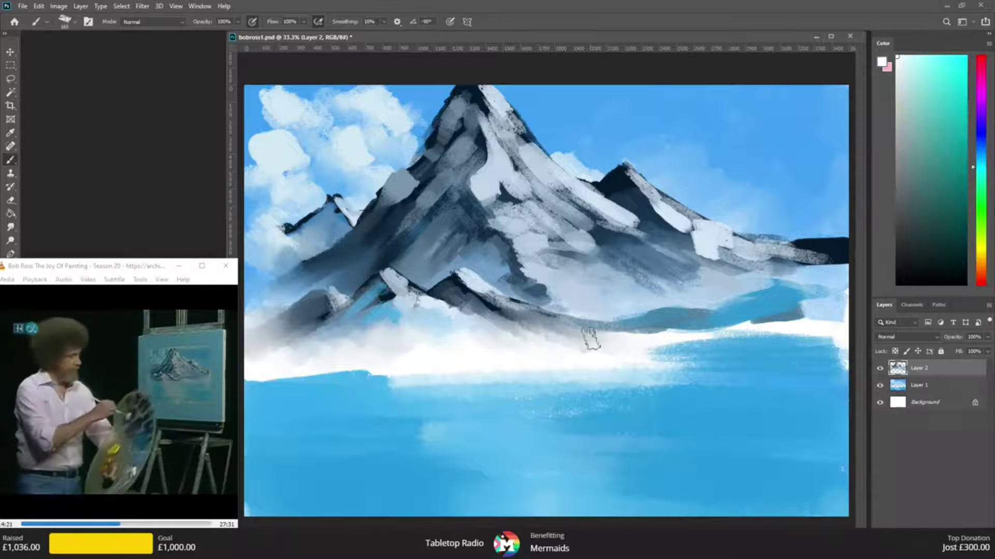
{"action": "left_click_drag", "start_coordinate": [591, 339], "coordinate": [718, 344]}
{"action": "mouse_move", "coordinate": [834, 326]}
{"action": "left_mouse_down"}
{"action": "mouse_move", "coordinate": [666, 337]}
{"action": "mouse_move", "coordinate": [805, 345]}
{"action": "left_mouse_up"}
{"action": "left_click", "coordinate": [757, 317], "text": "alt"}
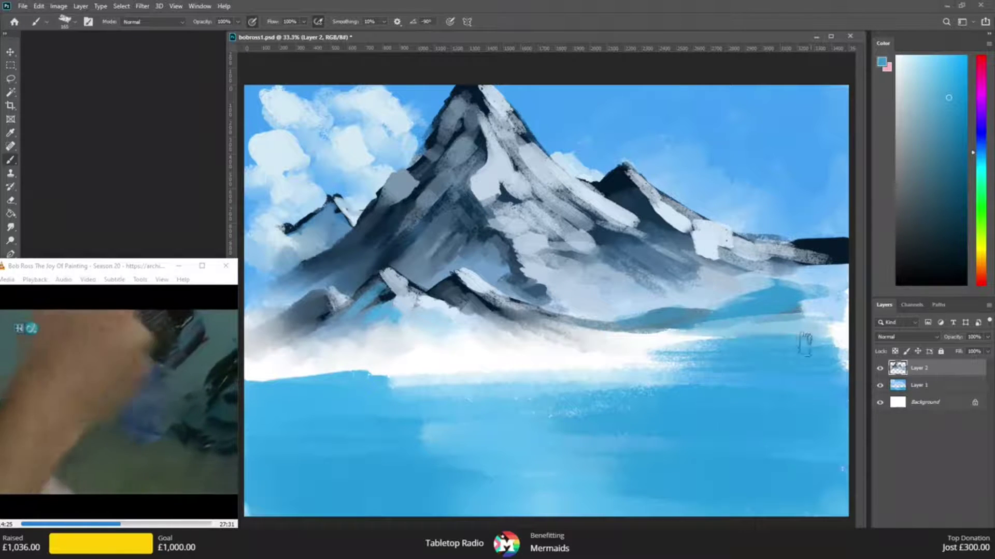
- Cover the left and central white band below the foothills with horizontal strokes in sampled lake blues
{"action": "left_click", "coordinate": [365, 394], "text": "alt"}
{"action": "mouse_move", "coordinate": [340, 375]}
{"action": "left_mouse_down"}
{"action": "mouse_move", "coordinate": [273, 382]}
{"action": "mouse_move", "coordinate": [264, 363]}
{"action": "mouse_move", "coordinate": [430, 355]}
{"action": "left_mouse_up"}
{"action": "mouse_move", "coordinate": [601, 369]}
{"action": "left_mouse_down"}
{"action": "mouse_move", "coordinate": [730, 362]}
{"action": "mouse_move", "coordinate": [525, 356]}
{"action": "left_mouse_up"}
{"action": "left_click", "coordinate": [538, 424], "text": "alt"}
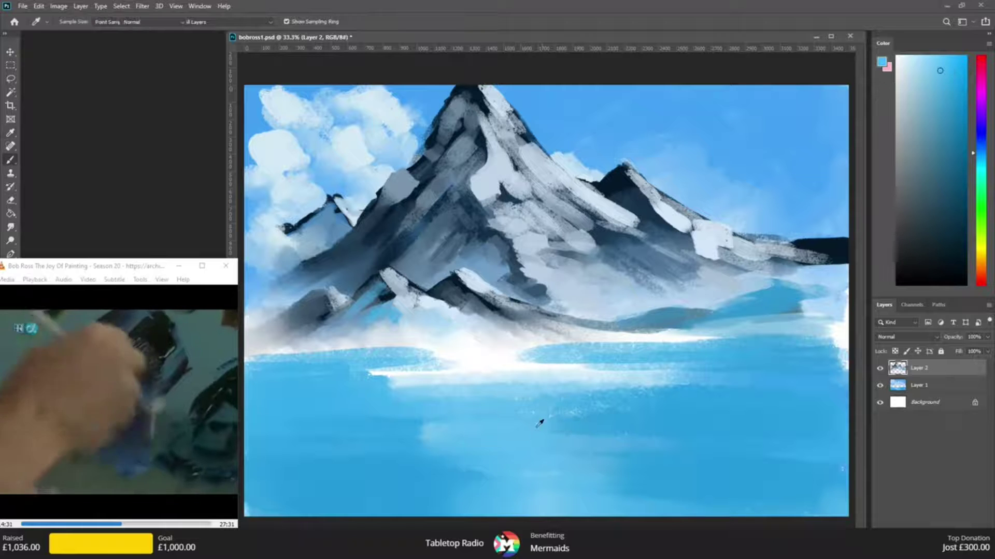
{"action": "left_click_drag", "start_coordinate": [404, 371], "coordinate": [593, 369]}
{"action": "left_click_drag", "start_coordinate": [434, 364], "coordinate": [689, 374]}
{"action": "left_click_drag", "start_coordinate": [414, 356], "coordinate": [534, 348]}
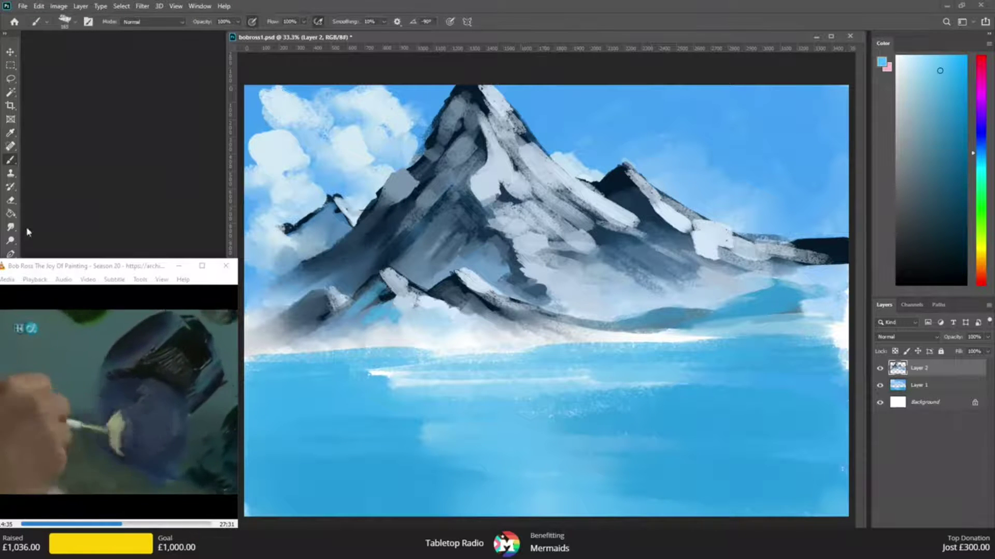
- Smudge the waterline and remaining white streaks horizontally to blend the mist into the lake
{"action": "left_click", "coordinate": [11, 227]}
{"action": "mouse_move", "coordinate": [328, 368]}
{"action": "left_mouse_down"}
{"action": "mouse_move", "coordinate": [568, 362]}
{"action": "mouse_move", "coordinate": [333, 377]}
{"action": "mouse_move", "coordinate": [648, 371]}
{"action": "left_mouse_up"}
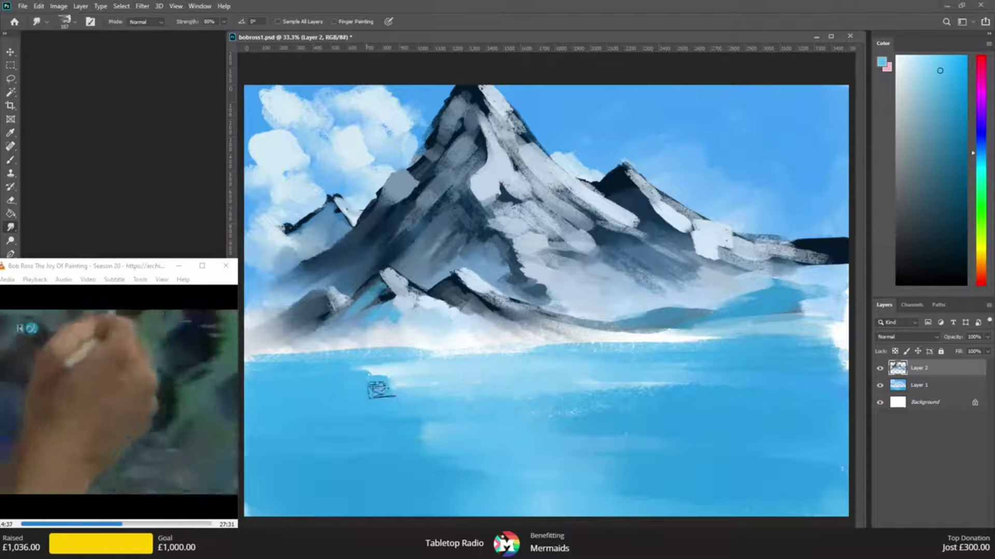
{"action": "left_click_drag", "start_coordinate": [396, 359], "coordinate": [679, 363]}
{"action": "mouse_move", "coordinate": [442, 355]}
{"action": "left_mouse_down"}
{"action": "mouse_move", "coordinate": [831, 351]}
{"action": "mouse_move", "coordinate": [761, 326]}
{"action": "mouse_move", "coordinate": [819, 320]}
{"action": "left_mouse_up"}
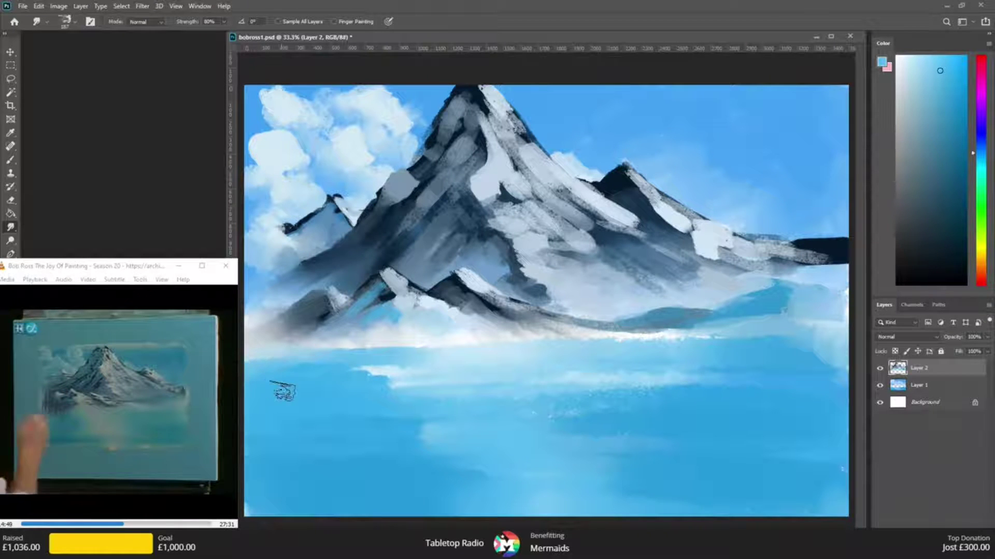
- Add a new layer above the mountains and choose a muted greyish purple as the painting colour
{"action": "key", "text": "ctrl+shift+alt+n"}
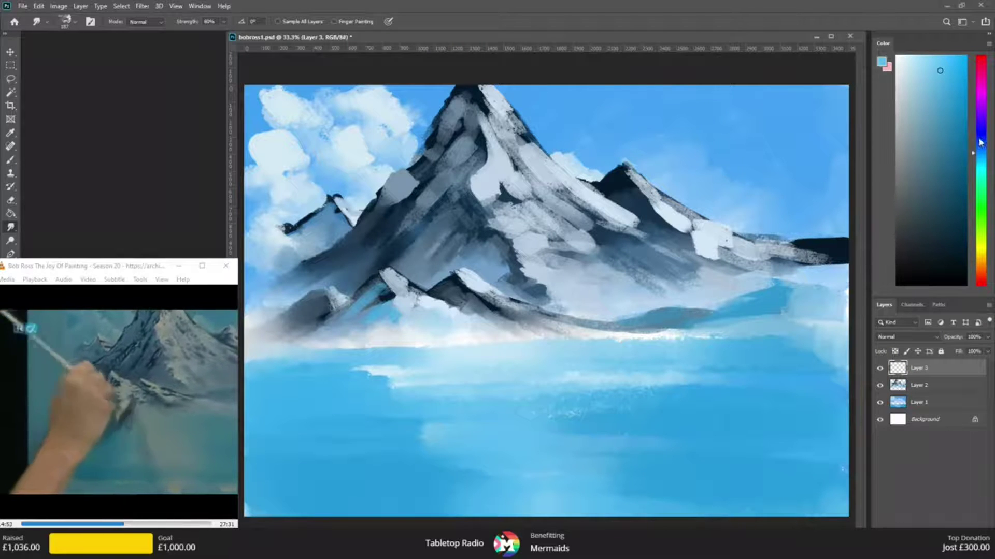
{"action": "left_click", "coordinate": [983, 107]}
{"action": "left_click", "coordinate": [925, 131]}
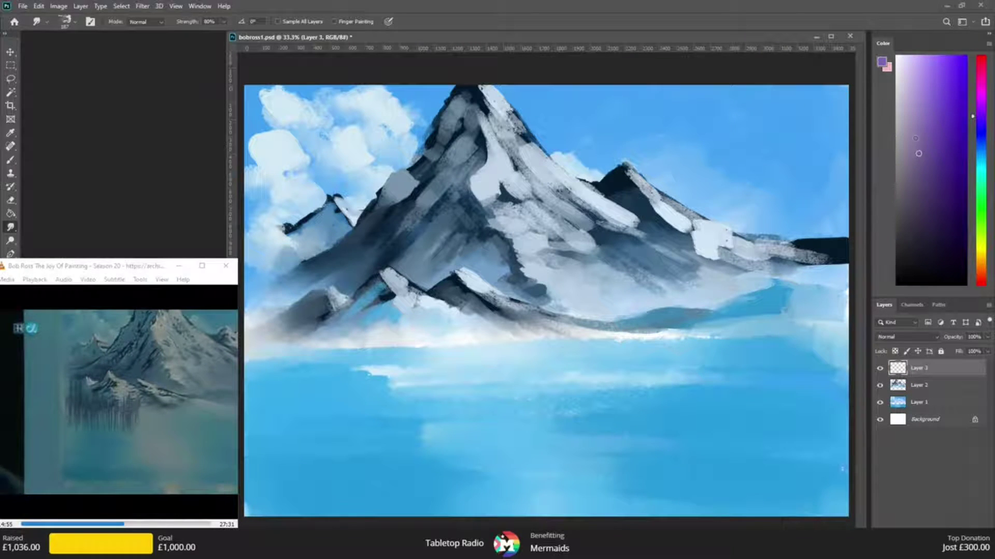
{"action": "left_click", "coordinate": [910, 146]}
{"action": "left_click", "coordinate": [913, 136]}
- Switch to the brush and reduce its size to 42 px
{"action": "left_click", "coordinate": [11, 159]}
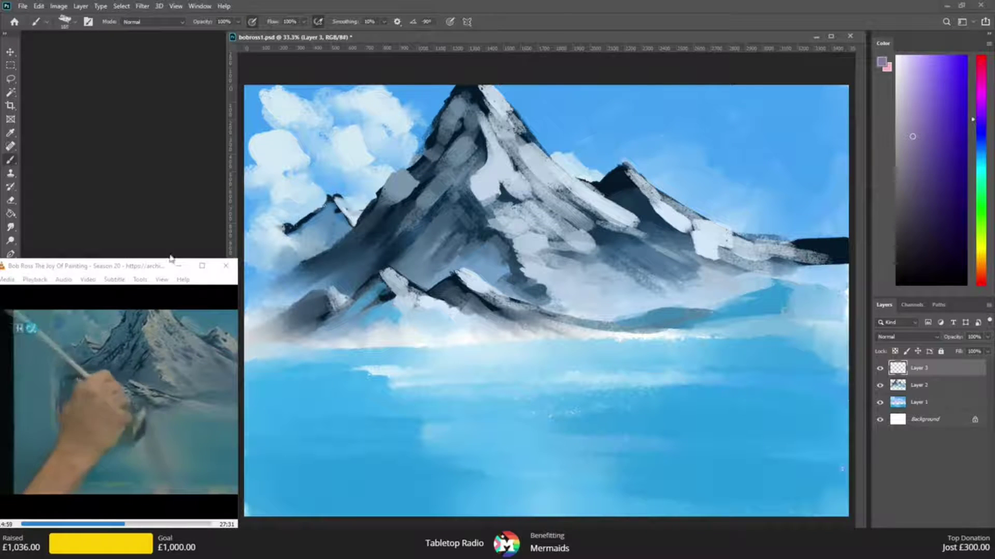
{"action": "left_click", "coordinate": [76, 23]}
{"action": "left_click", "coordinate": [71, 54]}
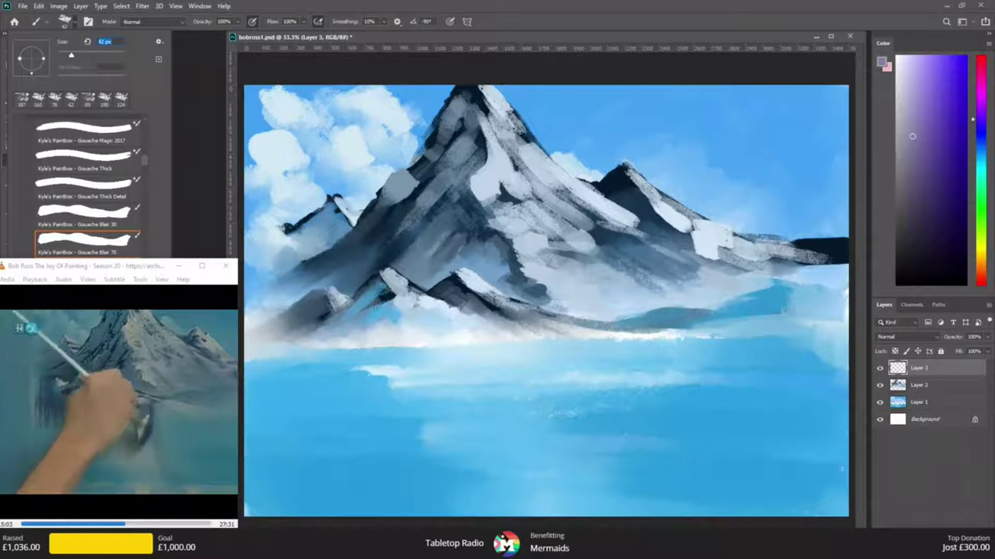
- Choose a darker greyish purple and paint the first short vertical tree strokes at the painting's left edge along the waterline
{"action": "left_click_drag", "start_coordinate": [289, 295], "coordinate": [289, 345]}
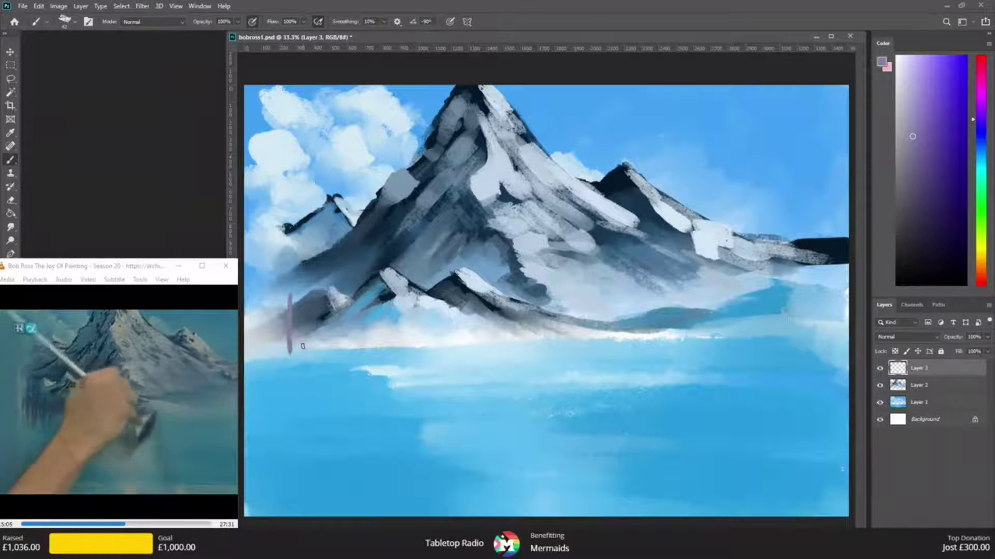
{"action": "key", "text": "ctrl+z"}
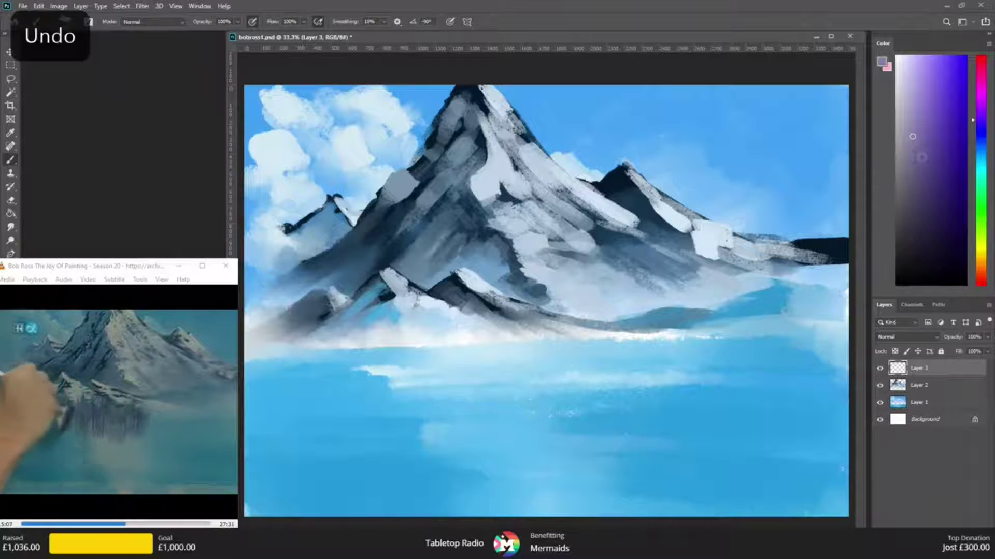
{"action": "left_click", "coordinate": [917, 173]}
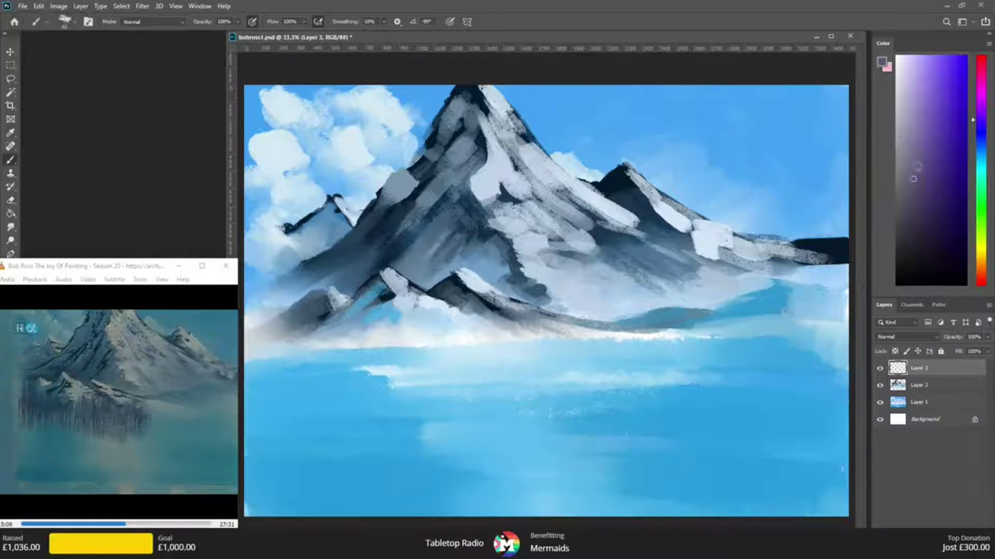
{"action": "mouse_move", "coordinate": [268, 324]}
{"action": "left_mouse_down"}
{"action": "mouse_move", "coordinate": [267, 377]}
{"action": "mouse_move", "coordinate": [263, 342]}
{"action": "mouse_move", "coordinate": [258, 372]}
{"action": "mouse_move", "coordinate": [247, 344]}
{"action": "mouse_move", "coordinate": [262, 384]}
{"action": "left_mouse_up"}
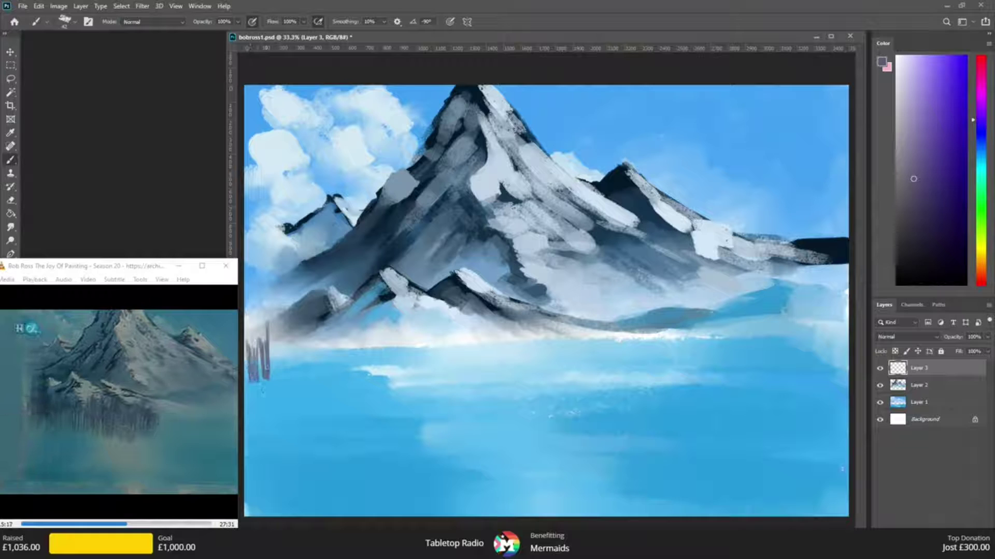
- Enlarge the brush to 58 px and extend the purple vertical strokes along the shore below the left foothill
{"action": "left_click", "coordinate": [75, 23]}
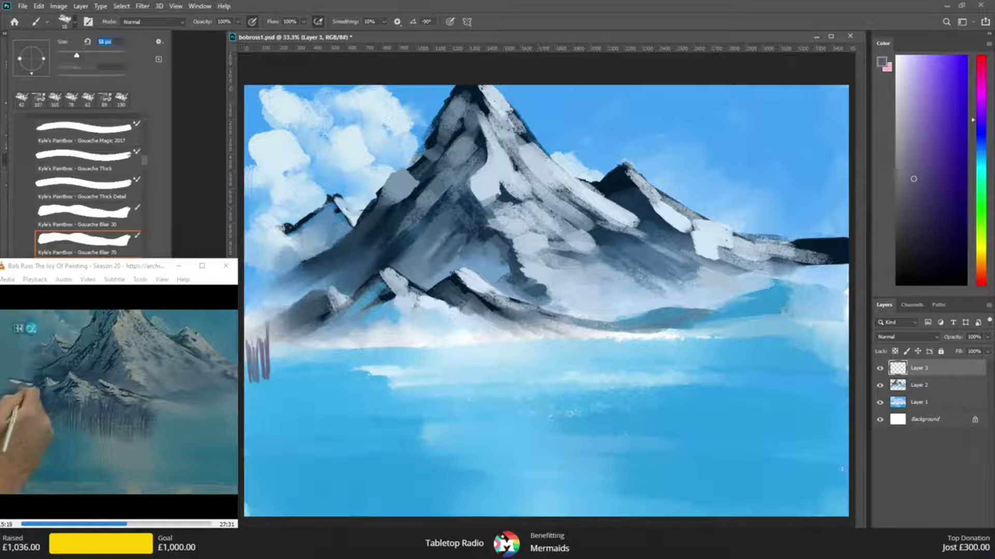
{"action": "key", "text": "Return"}
{"action": "left_click_drag", "start_coordinate": [268, 313], "coordinate": [267, 345]}
{"action": "key", "text": "ctrl+z"}
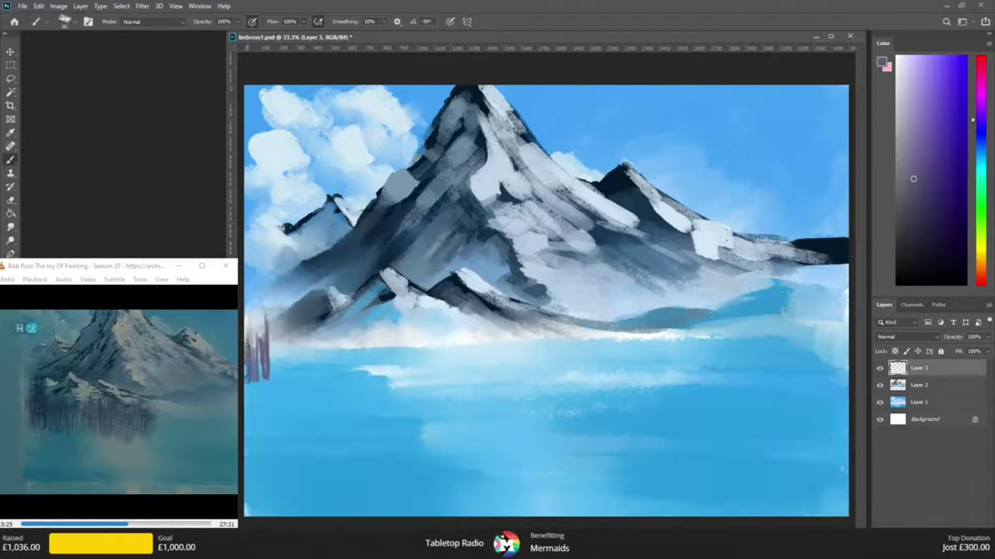
{"action": "mouse_move", "coordinate": [275, 342]}
{"action": "left_mouse_down"}
{"action": "mouse_move", "coordinate": [285, 383]}
{"action": "mouse_move", "coordinate": [283, 313]}
{"action": "left_mouse_up"}
{"action": "left_click_drag", "start_coordinate": [292, 382], "coordinate": [293, 346]}
{"action": "mouse_move", "coordinate": [290, 382]}
{"action": "left_mouse_down"}
{"action": "mouse_move", "coordinate": [298, 332]}
{"action": "mouse_move", "coordinate": [307, 372]}
{"action": "left_mouse_up"}
{"action": "left_click_drag", "start_coordinate": [313, 335], "coordinate": [316, 375]}
{"action": "left_click_drag", "start_coordinate": [322, 334], "coordinate": [318, 378]}
- Darken the purple to a deep grey and add dark vertical strokes within the treeline and beyond its right end
{"action": "left_click", "coordinate": [910, 208]}
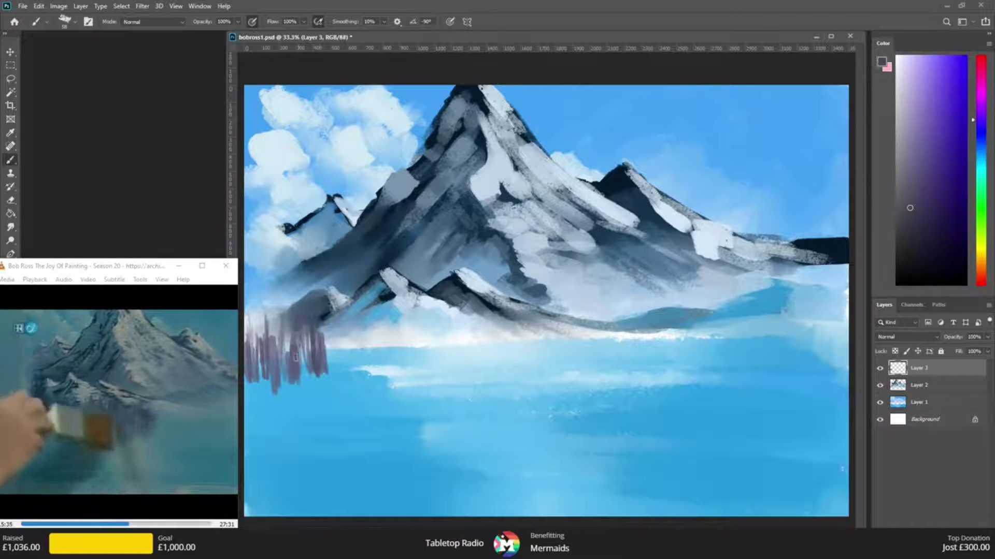
{"action": "left_click", "coordinate": [906, 231]}
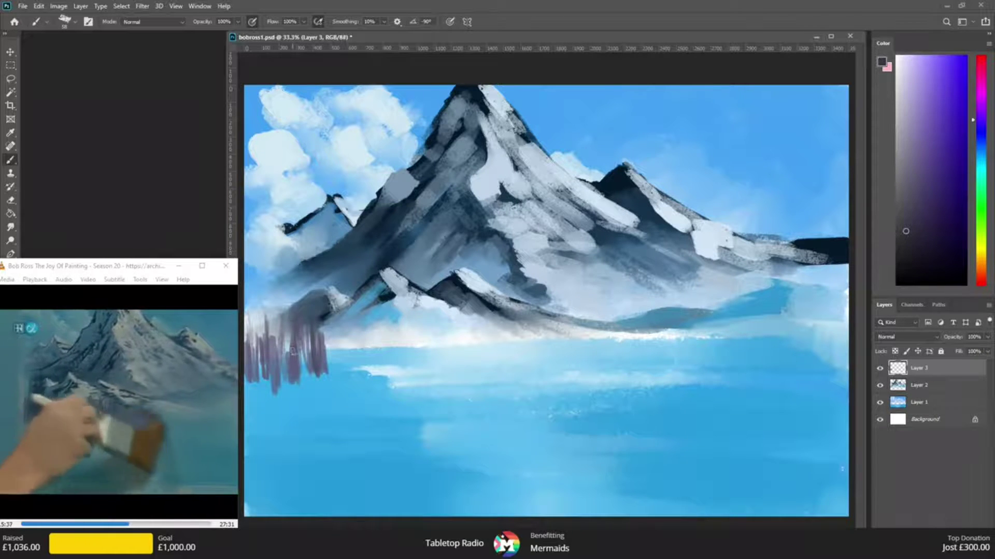
{"action": "left_click_drag", "start_coordinate": [284, 313], "coordinate": [282, 363]}
{"action": "left_click_drag", "start_coordinate": [257, 299], "coordinate": [256, 332]}
{"action": "mouse_move", "coordinate": [337, 347]}
{"action": "left_mouse_down"}
{"action": "mouse_move", "coordinate": [334, 371]}
{"action": "mouse_move", "coordinate": [343, 344]}
{"action": "mouse_move", "coordinate": [328, 376]}
{"action": "mouse_move", "coordinate": [351, 335]}
{"action": "mouse_move", "coordinate": [350, 376]}
{"action": "left_mouse_up"}
{"action": "mouse_move", "coordinate": [356, 330]}
{"action": "left_mouse_down"}
{"action": "mouse_move", "coordinate": [361, 367]}
{"action": "mouse_move", "coordinate": [364, 335]}
{"action": "mouse_move", "coordinate": [368, 370]}
{"action": "left_mouse_up"}
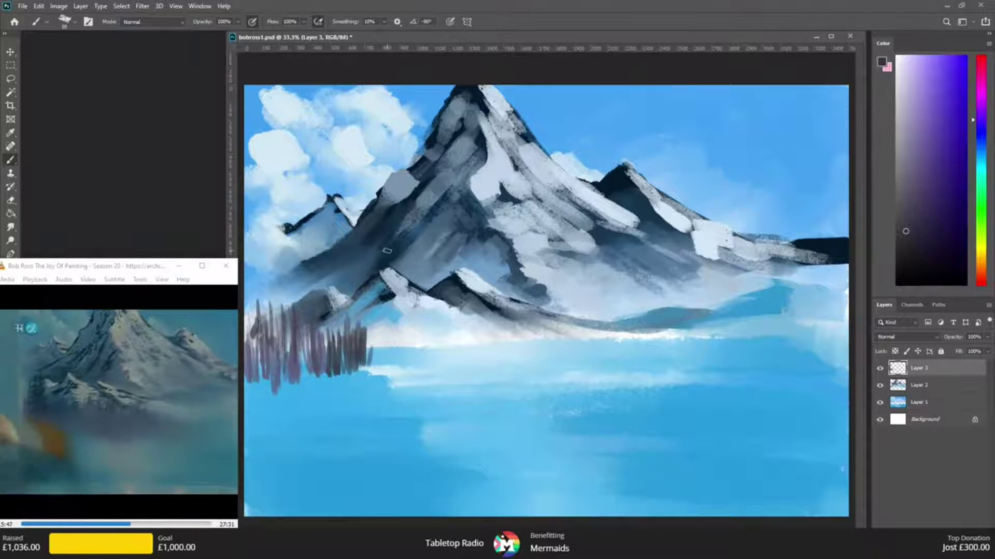
- Sample a lighter purple from the treeline and work it vertically between the dark strokes
{"action": "left_click", "coordinate": [323, 352], "text": "alt"}
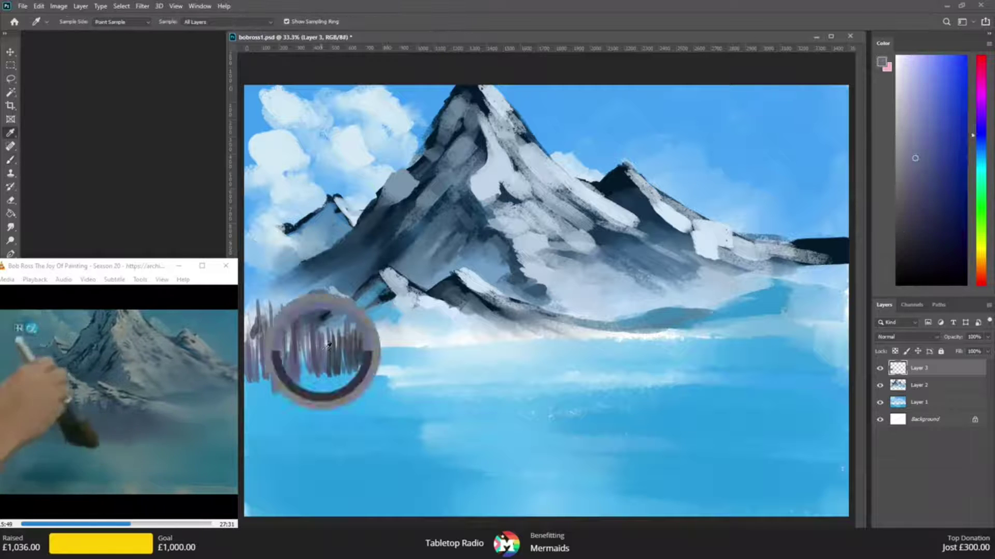
{"action": "left_click_drag", "start_coordinate": [311, 383], "coordinate": [307, 340]}
{"action": "left_click_drag", "start_coordinate": [305, 341], "coordinate": [303, 378]}
{"action": "mouse_move", "coordinate": [361, 370]}
{"action": "left_mouse_down"}
{"action": "mouse_move", "coordinate": [359, 325]}
{"action": "mouse_move", "coordinate": [347, 336]}
{"action": "left_mouse_up"}
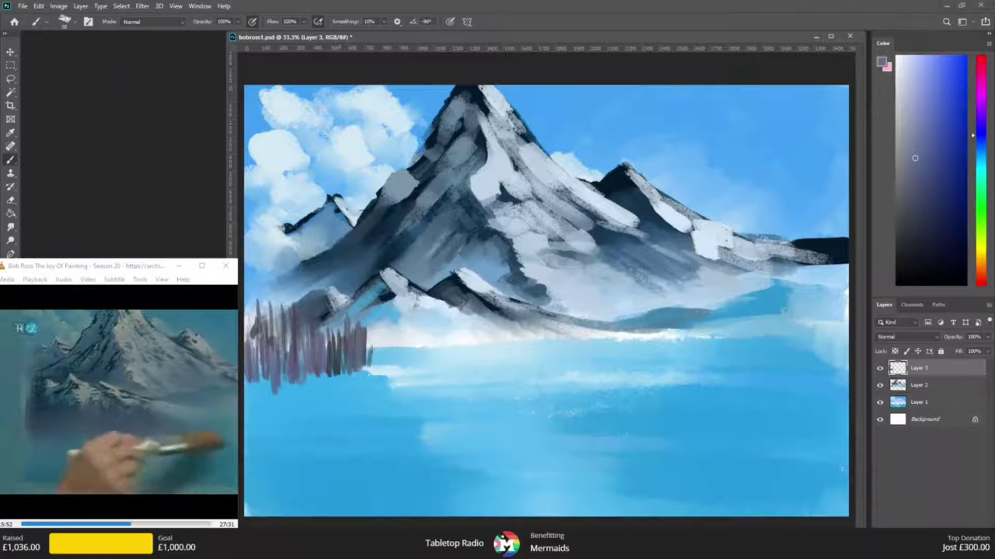
- Extend the treeline rightward with shrinking vertical strokes, tapering it past the foothills, and smudge its base horizontally into the lake
{"action": "mouse_move", "coordinate": [367, 326]}
{"action": "left_mouse_down"}
{"action": "mouse_move", "coordinate": [417, 332]}
{"action": "mouse_move", "coordinate": [383, 354]}
{"action": "mouse_move", "coordinate": [374, 340]}
{"action": "mouse_move", "coordinate": [408, 345]}
{"action": "mouse_move", "coordinate": [441, 324]}
{"action": "mouse_move", "coordinate": [400, 328]}
{"action": "mouse_move", "coordinate": [422, 352]}
{"action": "mouse_move", "coordinate": [429, 324]}
{"action": "left_mouse_up"}
{"action": "mouse_move", "coordinate": [365, 352]}
{"action": "left_mouse_down"}
{"action": "mouse_move", "coordinate": [403, 357]}
{"action": "mouse_move", "coordinate": [433, 332]}
{"action": "left_mouse_up"}
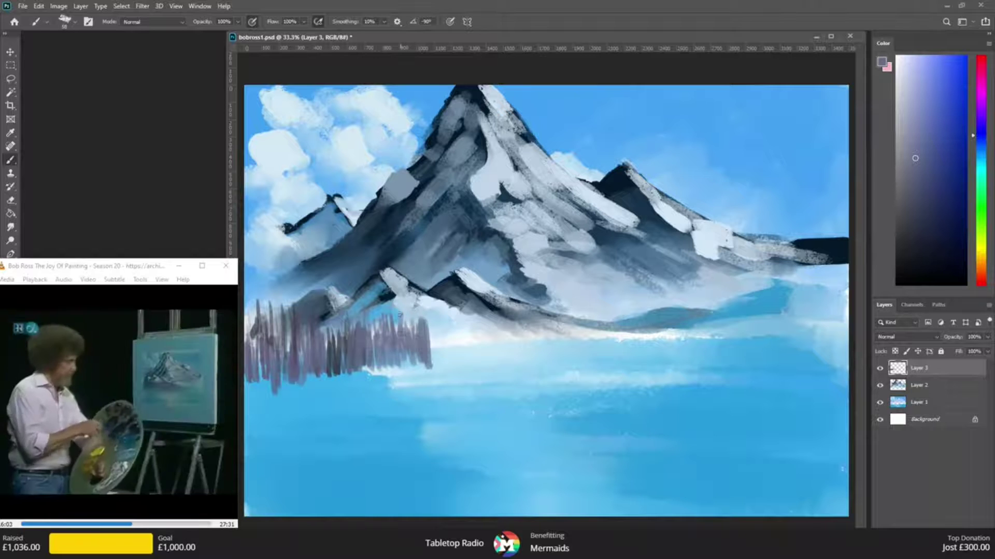
{"action": "mouse_move", "coordinate": [433, 334]}
{"action": "left_mouse_down"}
{"action": "mouse_move", "coordinate": [468, 354]}
{"action": "mouse_move", "coordinate": [469, 326]}
{"action": "mouse_move", "coordinate": [478, 352]}
{"action": "mouse_move", "coordinate": [499, 347]}
{"action": "left_mouse_up"}
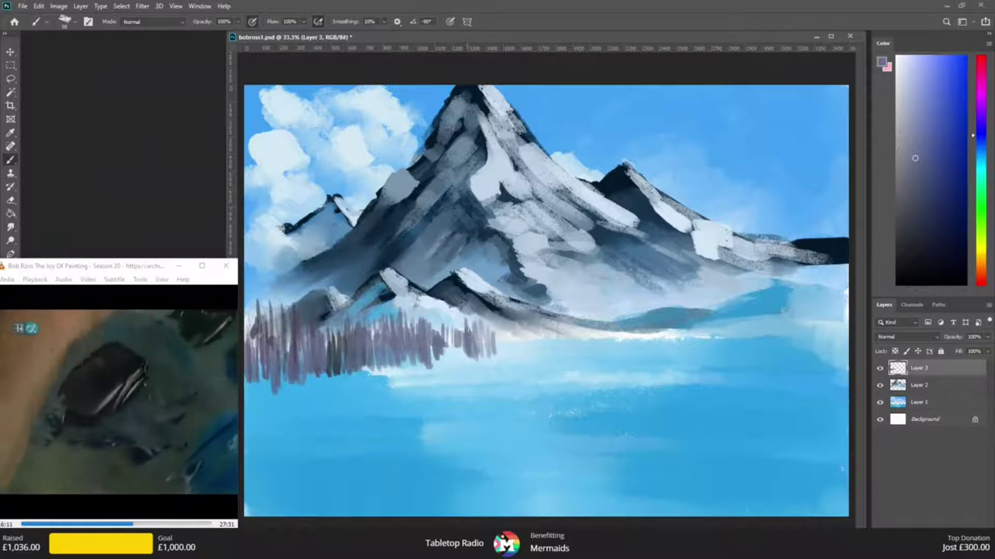
{"action": "left_click_drag", "start_coordinate": [498, 333], "coordinate": [534, 355]}
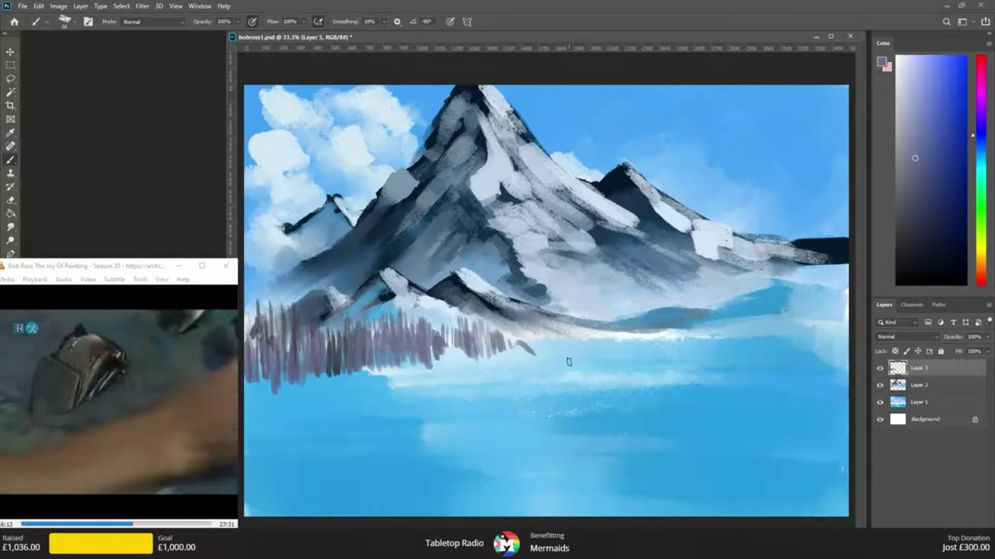
{"action": "left_click", "coordinate": [10, 227]}
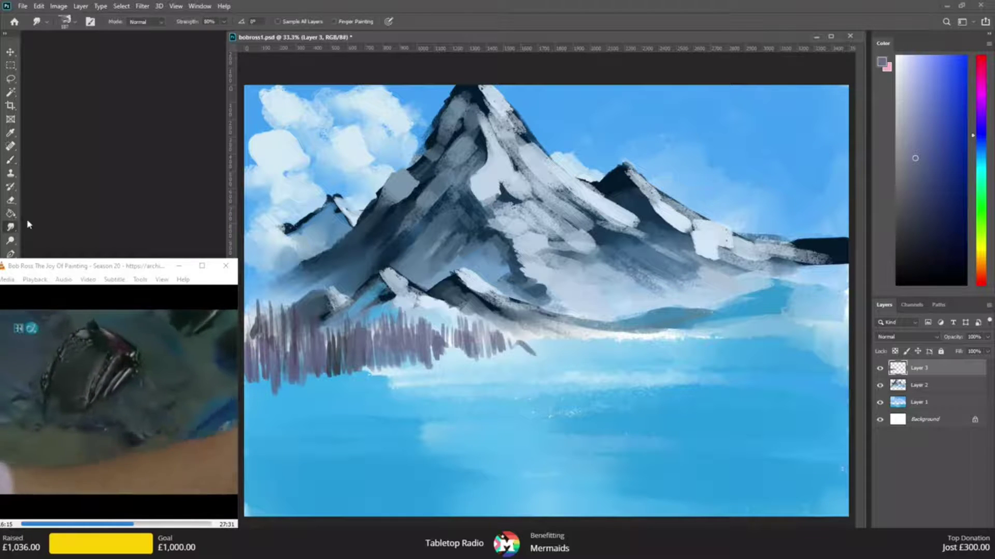
{"action": "mouse_move", "coordinate": [356, 362]}
{"action": "left_mouse_down"}
{"action": "mouse_move", "coordinate": [290, 388]}
{"action": "mouse_move", "coordinate": [303, 371]}
{"action": "mouse_move", "coordinate": [264, 352]}
{"action": "mouse_move", "coordinate": [275, 367]}
{"action": "mouse_move", "coordinate": [257, 379]}
{"action": "mouse_move", "coordinate": [347, 377]}
{"action": "mouse_move", "coordinate": [365, 354]}
{"action": "mouse_move", "coordinate": [456, 366]}
{"action": "mouse_move", "coordinate": [474, 353]}
{"action": "mouse_move", "coordinate": [482, 375]}
{"action": "mouse_move", "coordinate": [541, 367]}
{"action": "left_mouse_up"}
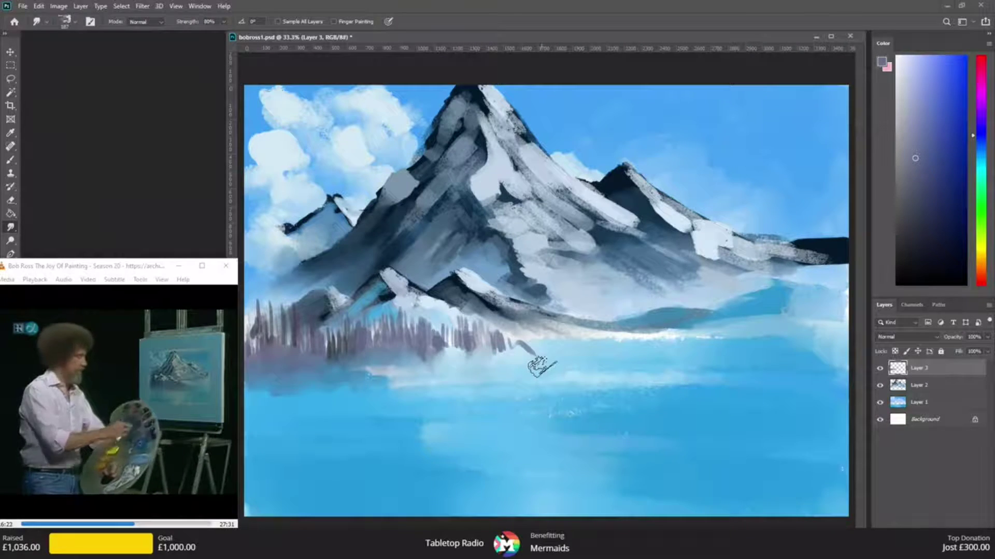
- Sample the dark grey from the treeline and add darker vertical trunks across its middle, right end and left end
{"action": "key", "text": "i"}
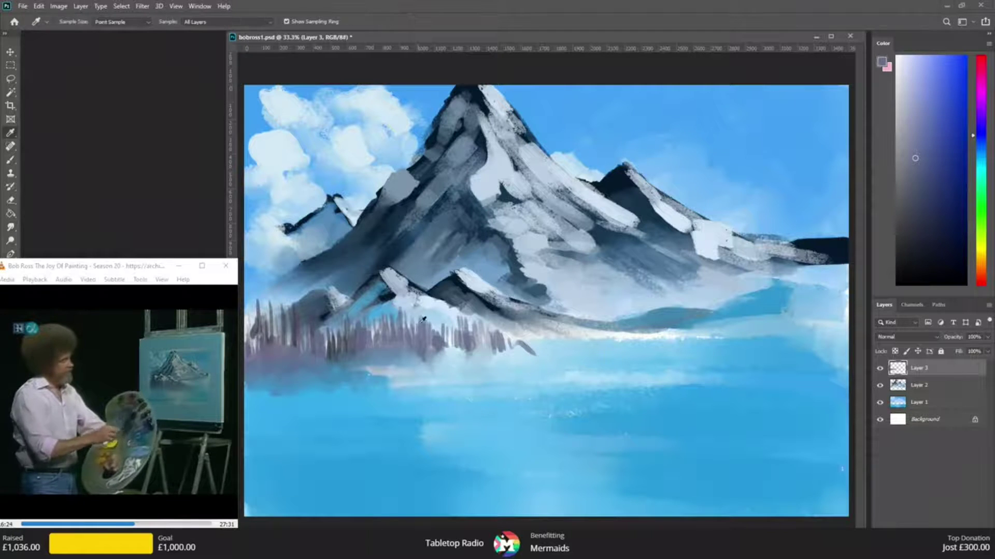
{"action": "left_click", "coordinate": [340, 340]}
{"action": "key", "text": "b"}
{"action": "left_click_drag", "start_coordinate": [368, 319], "coordinate": [385, 363]}
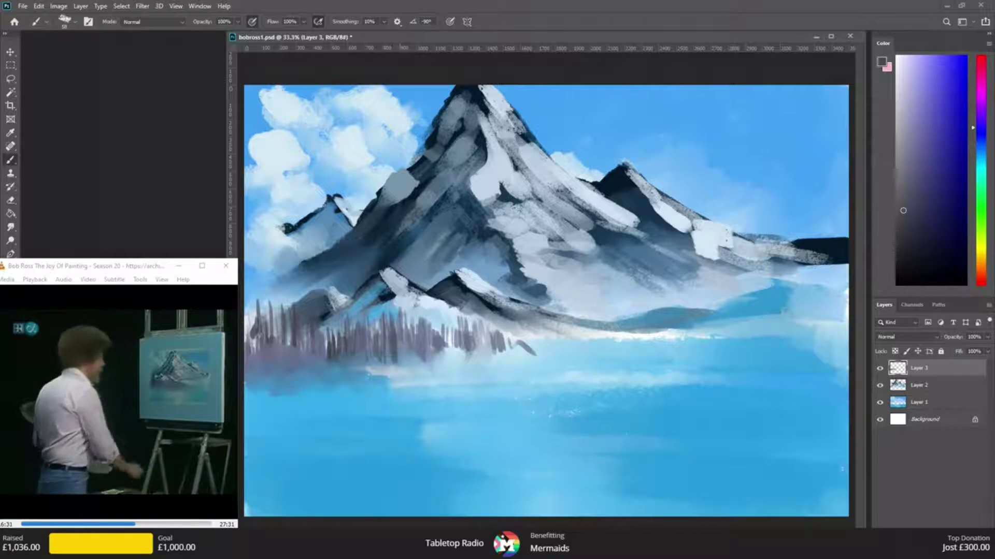
{"action": "mouse_move", "coordinate": [456, 318]}
{"action": "left_mouse_down"}
{"action": "mouse_move", "coordinate": [451, 353]}
{"action": "mouse_move", "coordinate": [469, 322]}
{"action": "mouse_move", "coordinate": [481, 348]}
{"action": "left_mouse_up"}
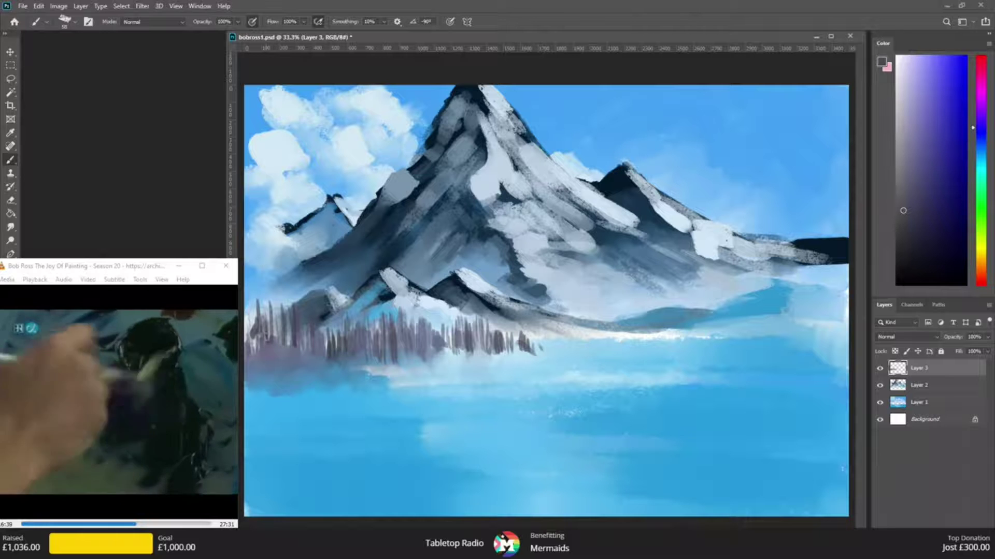
{"action": "left_click_drag", "start_coordinate": [245, 314], "coordinate": [250, 356]}
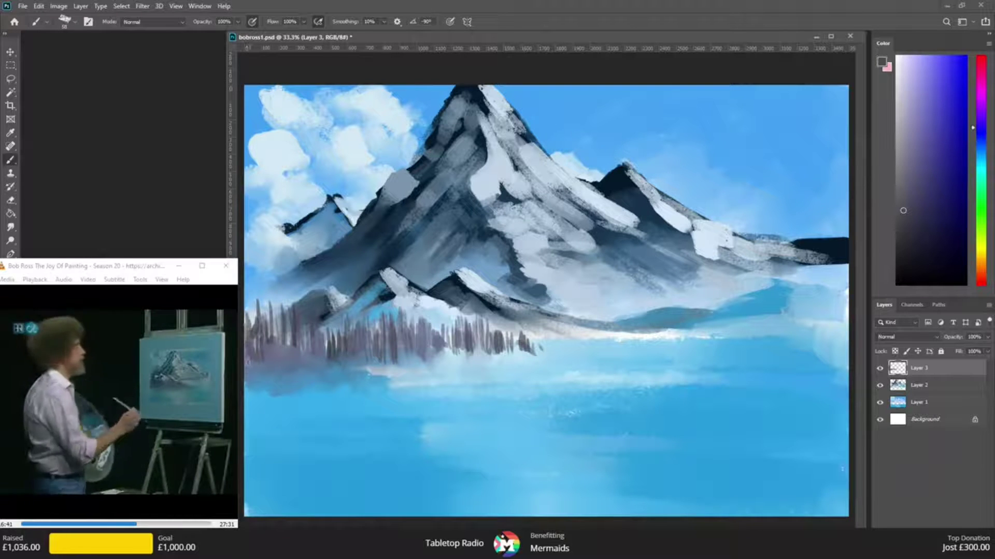
{"action": "left_click_drag", "start_coordinate": [266, 300], "coordinate": [266, 352]}
{"action": "left_click_drag", "start_coordinate": [268, 302], "coordinate": [268, 338]}
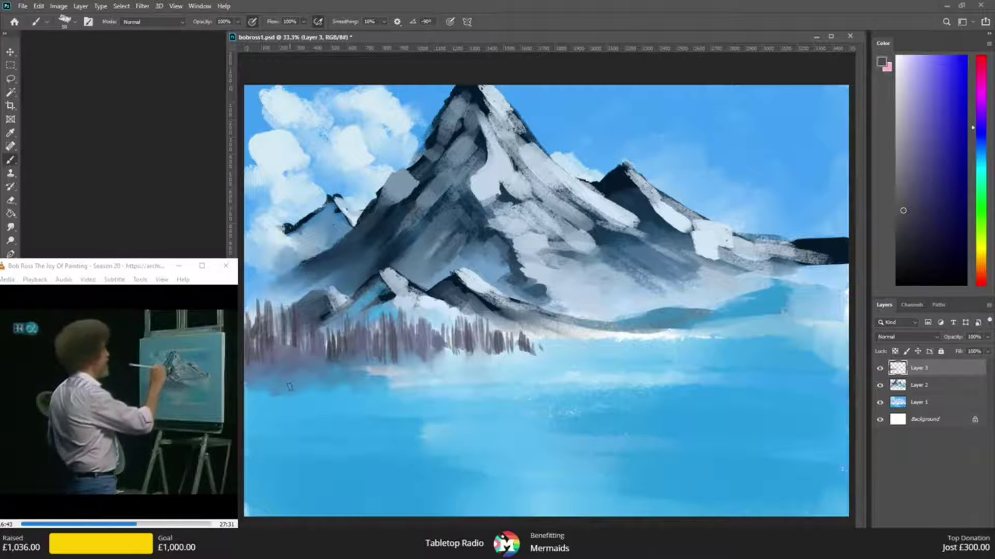
- Smudge the base of the treeline's right half horizontally so it fades into mist
{"action": "left_click", "coordinate": [12, 213]}
{"action": "left_click", "coordinate": [11, 227]}
{"action": "mouse_move", "coordinate": [414, 378]}
{"action": "left_mouse_down"}
{"action": "mouse_move", "coordinate": [396, 365]}
{"action": "mouse_move", "coordinate": [470, 360]}
{"action": "mouse_move", "coordinate": [492, 348]}
{"action": "mouse_move", "coordinate": [540, 353]}
{"action": "left_mouse_up"}
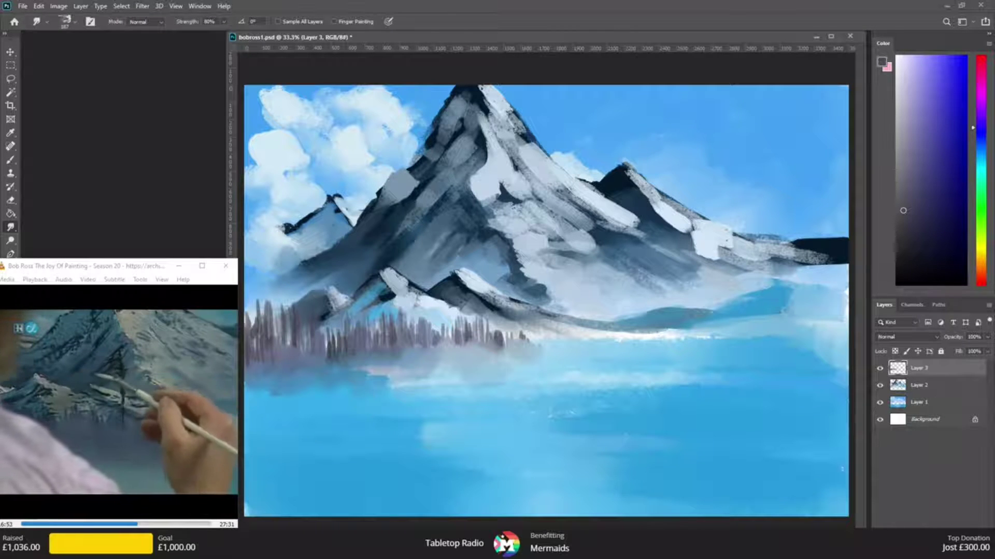
- Add a new layer above the treeline, choose a near-black green and switch to the brush
{"action": "left_click", "coordinate": [960, 529]}
{"action": "left_click", "coordinate": [913, 240]}
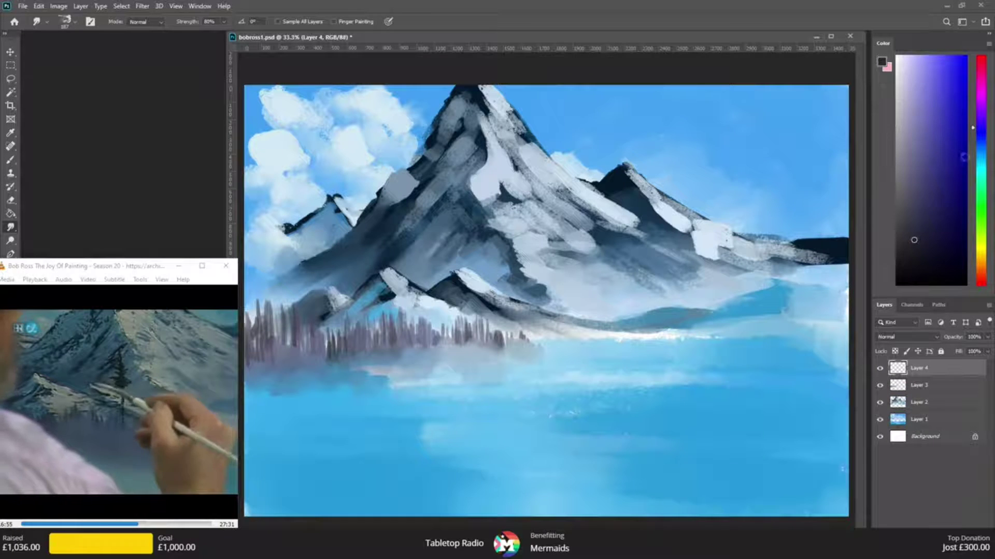
{"action": "left_click", "coordinate": [981, 231]}
{"action": "left_click", "coordinate": [981, 239]}
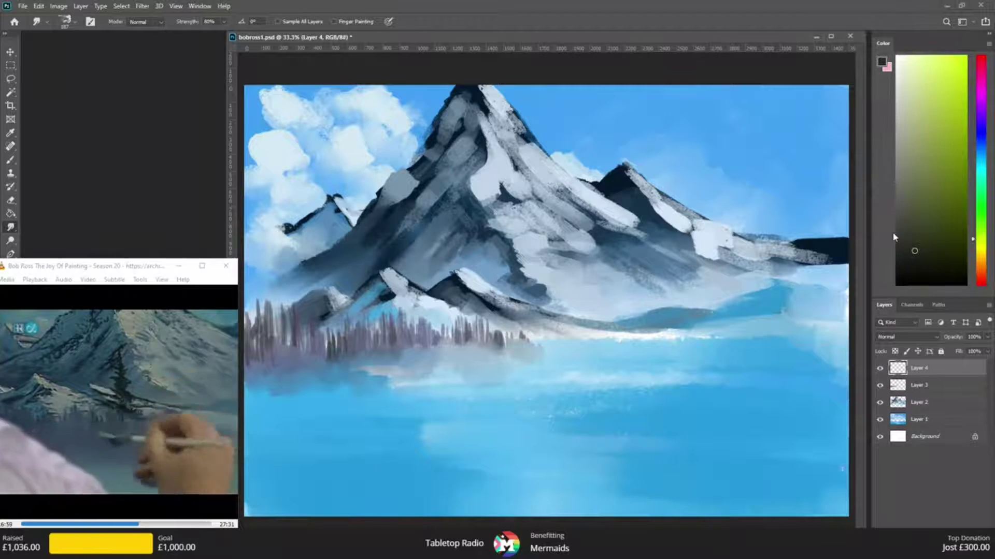
{"action": "left_click", "coordinate": [981, 175]}
{"action": "left_click", "coordinate": [12, 161]}
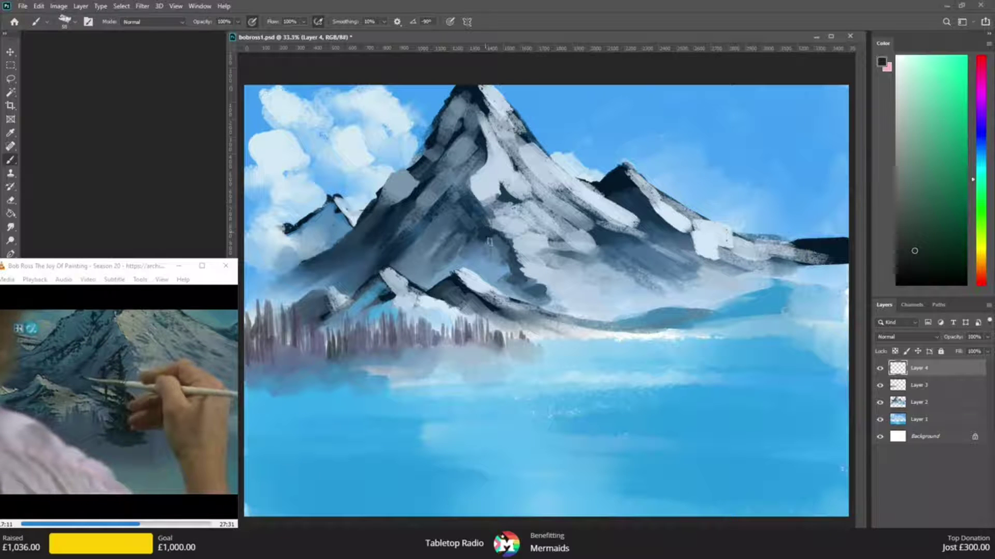
{"action": "left_click", "coordinate": [919, 272]}
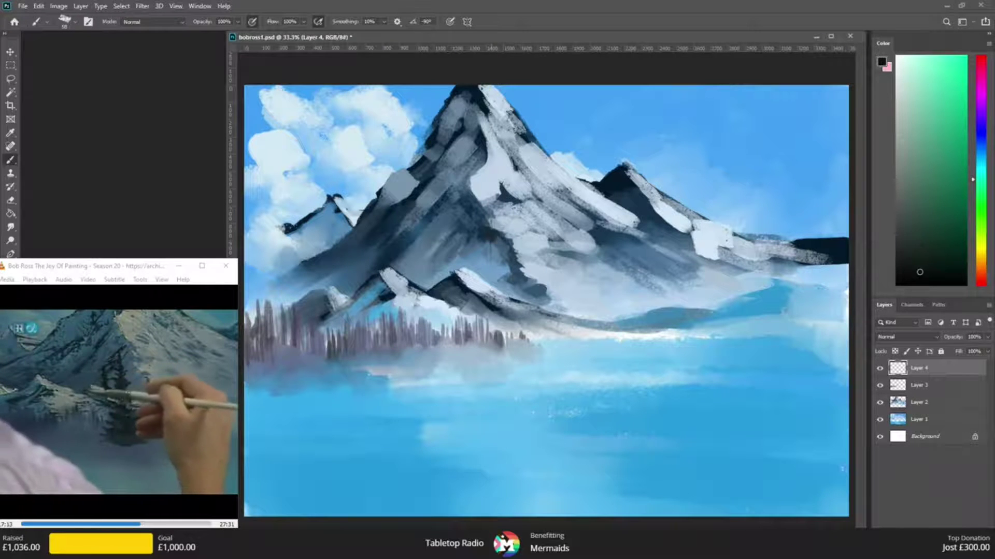
- Paint a tall dark fir at the treeline's right end and fill its lowest branches with a slightly lighter dark green
{"action": "mouse_move", "coordinate": [482, 251]}
{"action": "left_mouse_down"}
{"action": "mouse_move", "coordinate": [508, 252]}
{"action": "mouse_move", "coordinate": [484, 259]}
{"action": "mouse_move", "coordinate": [492, 280]}
{"action": "mouse_move", "coordinate": [505, 279]}
{"action": "mouse_move", "coordinate": [490, 294]}
{"action": "mouse_move", "coordinate": [474, 280]}
{"action": "mouse_move", "coordinate": [496, 288]}
{"action": "mouse_move", "coordinate": [472, 308]}
{"action": "mouse_move", "coordinate": [494, 312]}
{"action": "mouse_move", "coordinate": [510, 277]}
{"action": "mouse_move", "coordinate": [499, 299]}
{"action": "mouse_move", "coordinate": [515, 306]}
{"action": "mouse_move", "coordinate": [492, 320]}
{"action": "mouse_move", "coordinate": [520, 314]}
{"action": "mouse_move", "coordinate": [466, 320]}
{"action": "mouse_move", "coordinate": [526, 334]}
{"action": "left_mouse_up"}
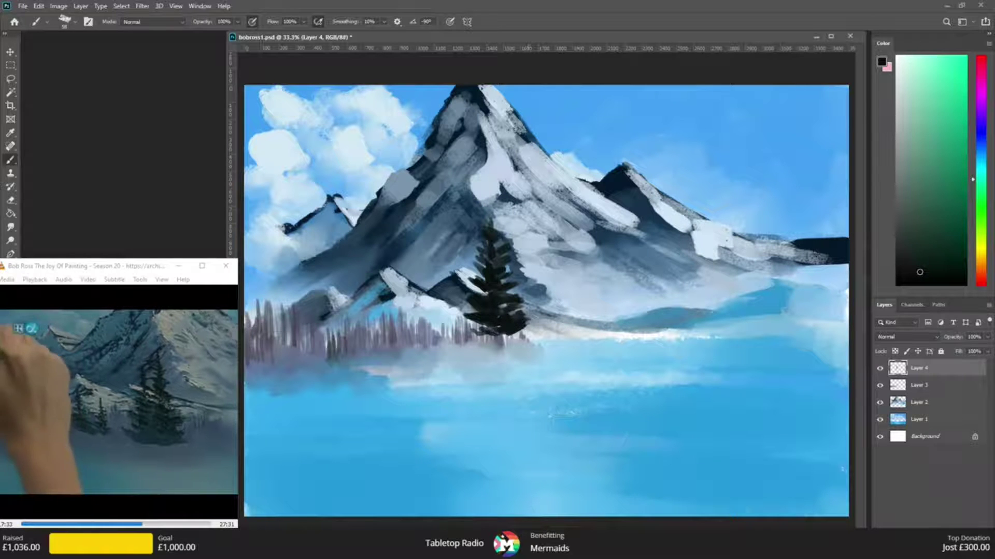
{"action": "left_click", "coordinate": [925, 253]}
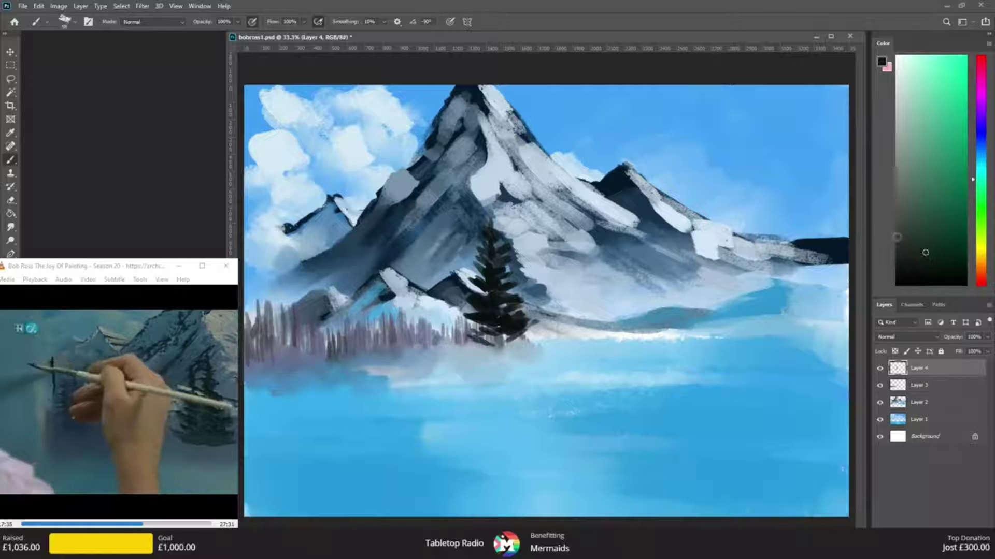
{"action": "mouse_move", "coordinate": [469, 322]}
{"action": "left_mouse_down"}
{"action": "mouse_move", "coordinate": [526, 330]}
{"action": "mouse_move", "coordinate": [466, 356]}
{"action": "mouse_move", "coordinate": [453, 352]}
{"action": "mouse_move", "coordinate": [538, 349]}
{"action": "mouse_move", "coordinate": [518, 331]}
{"action": "left_mouse_up"}
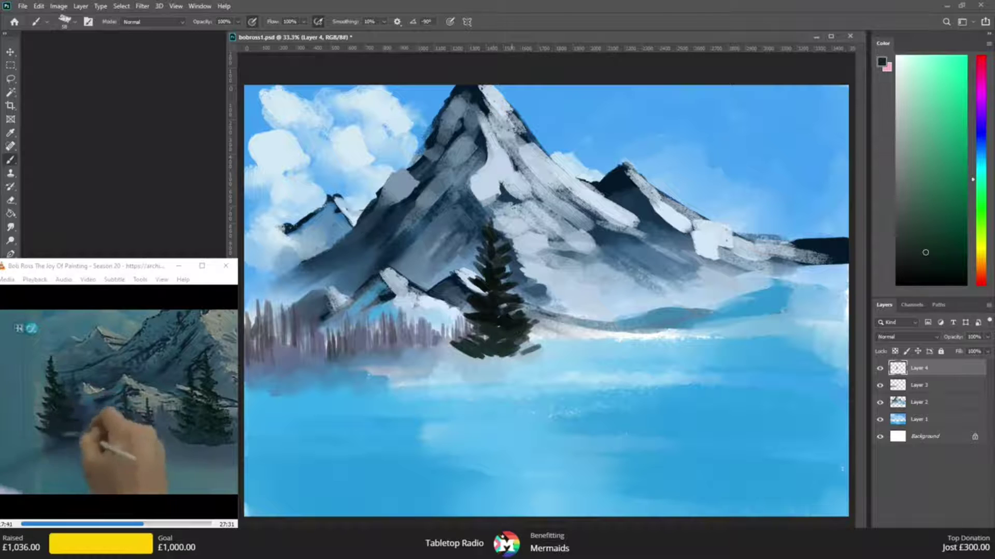
- Paint a band of dark green undergrowth along the shore from the painting's left edge to just past the fir
{"action": "left_click_drag", "start_coordinate": [436, 334], "coordinate": [462, 339]}
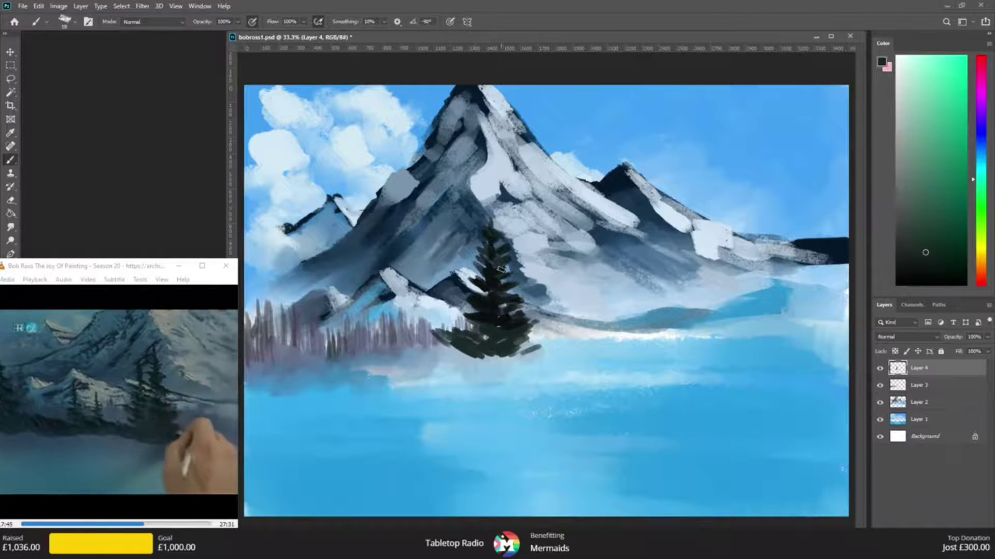
{"action": "left_click_drag", "start_coordinate": [462, 346], "coordinate": [399, 362]}
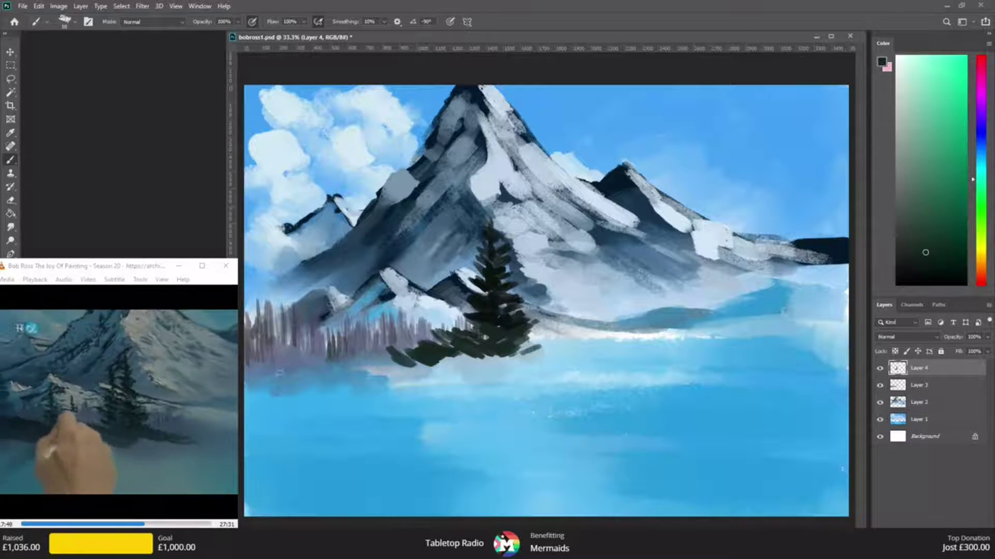
{"action": "mouse_move", "coordinate": [305, 371]}
{"action": "left_mouse_down"}
{"action": "mouse_move", "coordinate": [337, 372]}
{"action": "mouse_move", "coordinate": [369, 358]}
{"action": "mouse_move", "coordinate": [426, 372]}
{"action": "mouse_move", "coordinate": [460, 353]}
{"action": "mouse_move", "coordinate": [576, 354]}
{"action": "left_mouse_up"}
{"action": "left_click_drag", "start_coordinate": [398, 358], "coordinate": [417, 370]}
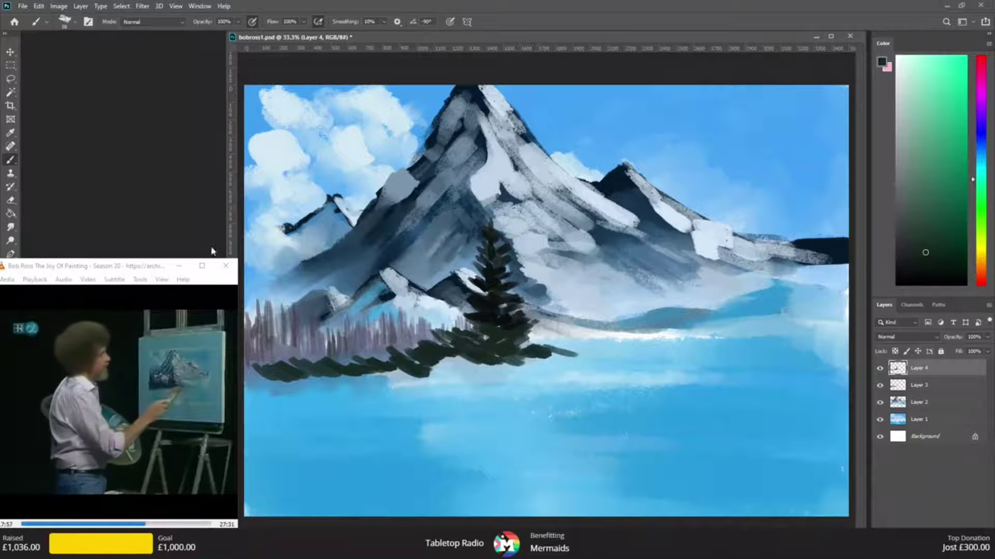
{"action": "mouse_move", "coordinate": [274, 370]}
{"action": "left_mouse_down"}
{"action": "mouse_move", "coordinate": [239, 360]}
{"action": "mouse_move", "coordinate": [263, 363]}
{"action": "left_mouse_up"}
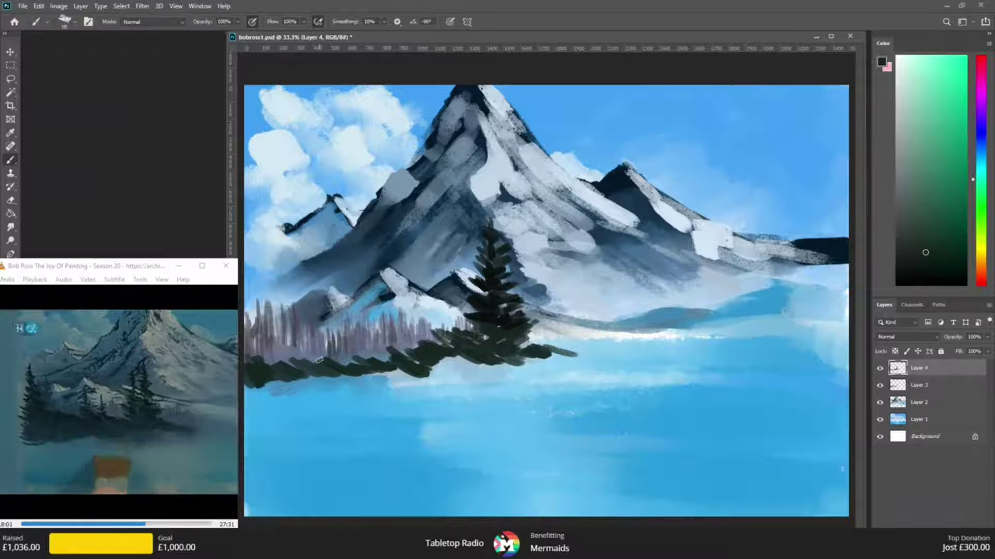
- Sample near-black from the fir and paint a tall fir at the painting's left edge with a smaller, fainter fir beside it
{"action": "left_click", "coordinate": [499, 268]}
{"action": "key", "text": "b"}
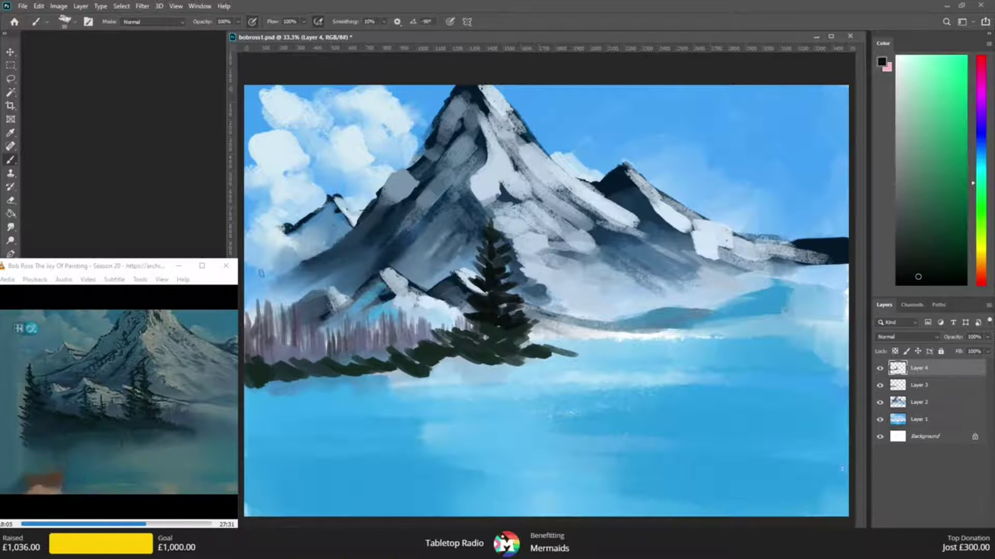
{"action": "mouse_move", "coordinate": [258, 264]}
{"action": "left_mouse_down"}
{"action": "mouse_move", "coordinate": [252, 277]}
{"action": "mouse_move", "coordinate": [267, 276]}
{"action": "mouse_move", "coordinate": [251, 286]}
{"action": "mouse_move", "coordinate": [270, 288]}
{"action": "mouse_move", "coordinate": [249, 299]}
{"action": "mouse_move", "coordinate": [278, 305]}
{"action": "left_mouse_up"}
{"action": "mouse_move", "coordinate": [244, 297]}
{"action": "left_mouse_down"}
{"action": "mouse_move", "coordinate": [259, 322]}
{"action": "mouse_move", "coordinate": [279, 317]}
{"action": "mouse_move", "coordinate": [270, 306]}
{"action": "mouse_move", "coordinate": [275, 323]}
{"action": "mouse_move", "coordinate": [275, 294]}
{"action": "left_mouse_up"}
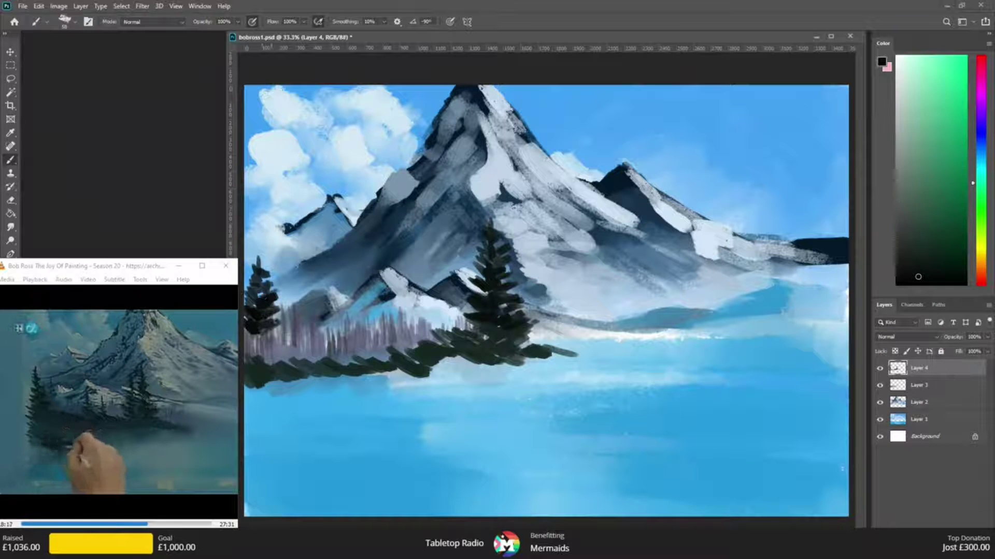
{"action": "mouse_move", "coordinate": [256, 332]}
{"action": "left_mouse_down"}
{"action": "mouse_move", "coordinate": [291, 328]}
{"action": "mouse_move", "coordinate": [252, 344]}
{"action": "mouse_move", "coordinate": [262, 362]}
{"action": "mouse_move", "coordinate": [296, 346]}
{"action": "mouse_move", "coordinate": [274, 366]}
{"action": "mouse_move", "coordinate": [324, 363]}
{"action": "mouse_move", "coordinate": [307, 352]}
{"action": "left_mouse_up"}
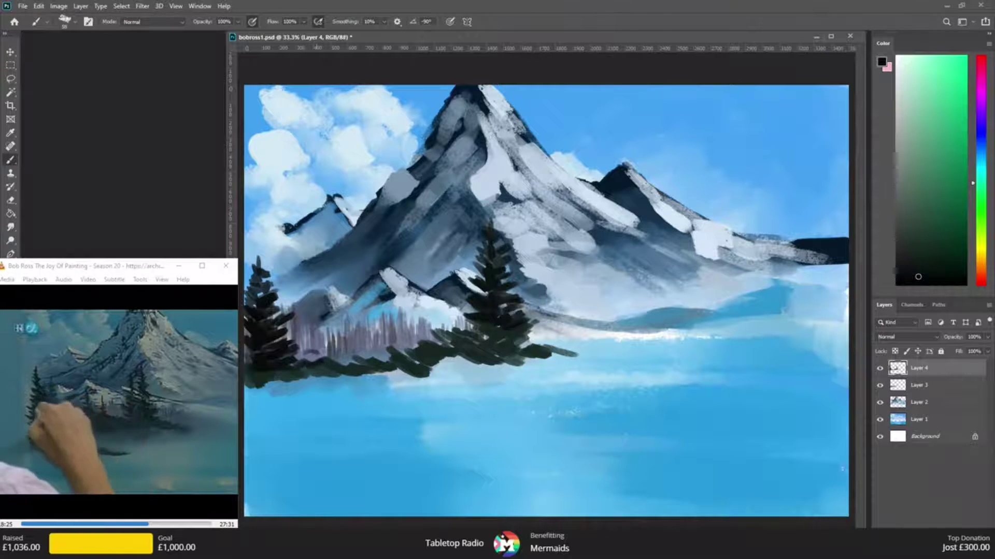
{"action": "left_click_drag", "start_coordinate": [304, 286], "coordinate": [302, 334]}
{"action": "left_click_drag", "start_coordinate": [306, 301], "coordinate": [305, 334]}
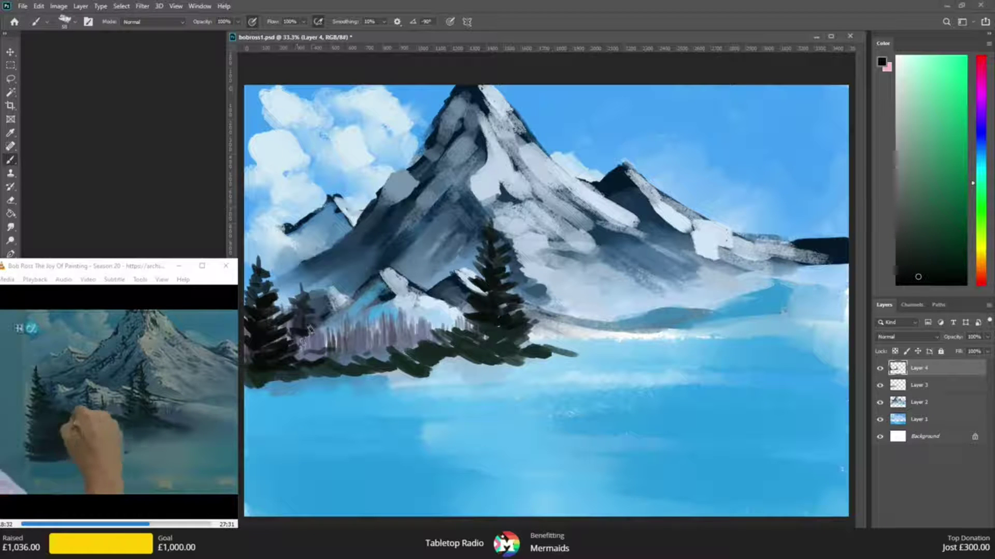
- Paint a second, slightly shorter dark fir overlapping the left side of the large fir
{"action": "mouse_move", "coordinate": [467, 250]}
{"action": "left_mouse_down"}
{"action": "mouse_move", "coordinate": [458, 291]}
{"action": "mouse_move", "coordinate": [485, 292]}
{"action": "mouse_move", "coordinate": [470, 293]}
{"action": "mouse_move", "coordinate": [474, 313]}
{"action": "left_mouse_up"}
{"action": "right_click", "coordinate": [482, 318]}
{"action": "left_click", "coordinate": [467, 325]}
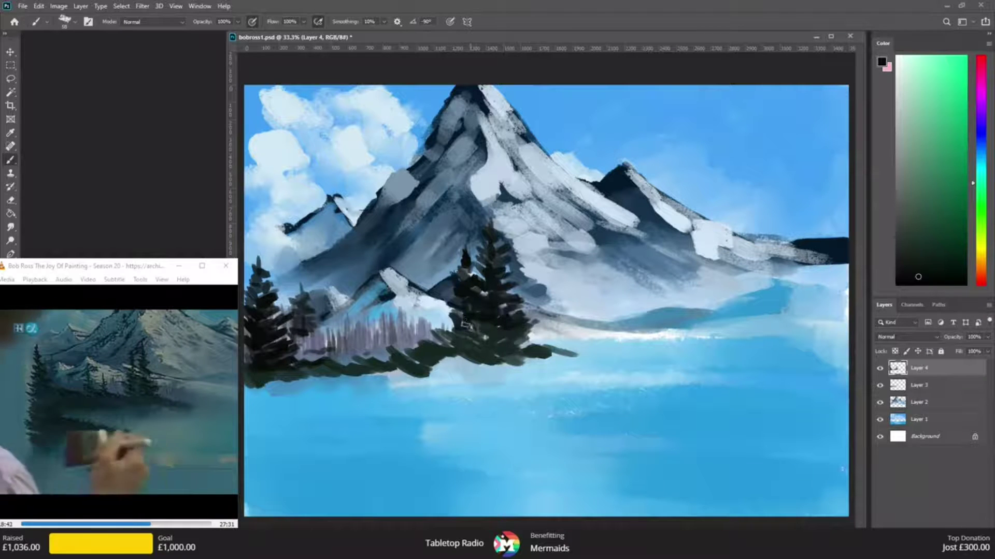
- Paint a small dark fir in the purple treeline left of the fir pair, pausing the reference video meanwhile
{"action": "mouse_move", "coordinate": [408, 303]}
{"action": "left_mouse_down"}
{"action": "mouse_move", "coordinate": [405, 327]}
{"action": "mouse_move", "coordinate": [415, 321]}
{"action": "left_mouse_up"}
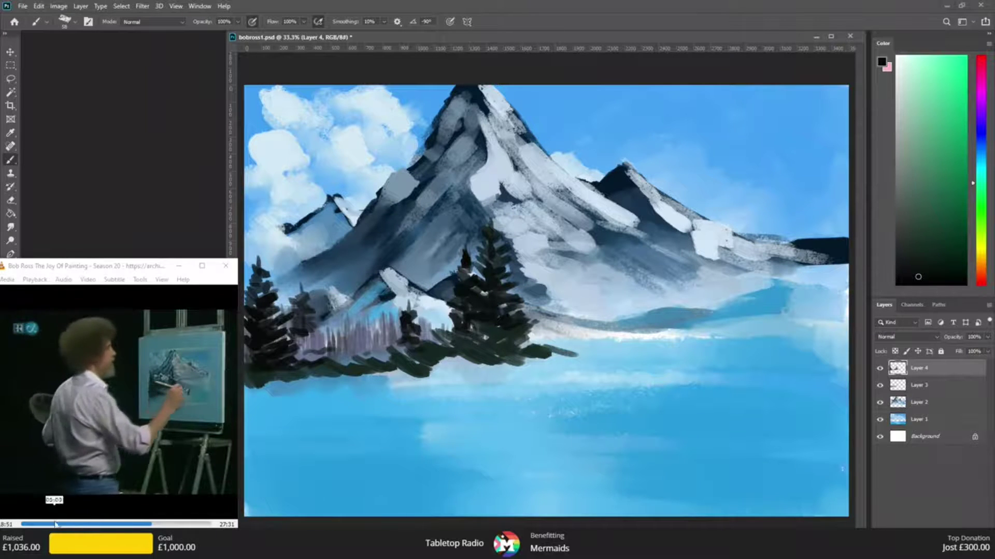
{"action": "left_click", "coordinate": [118, 498]}
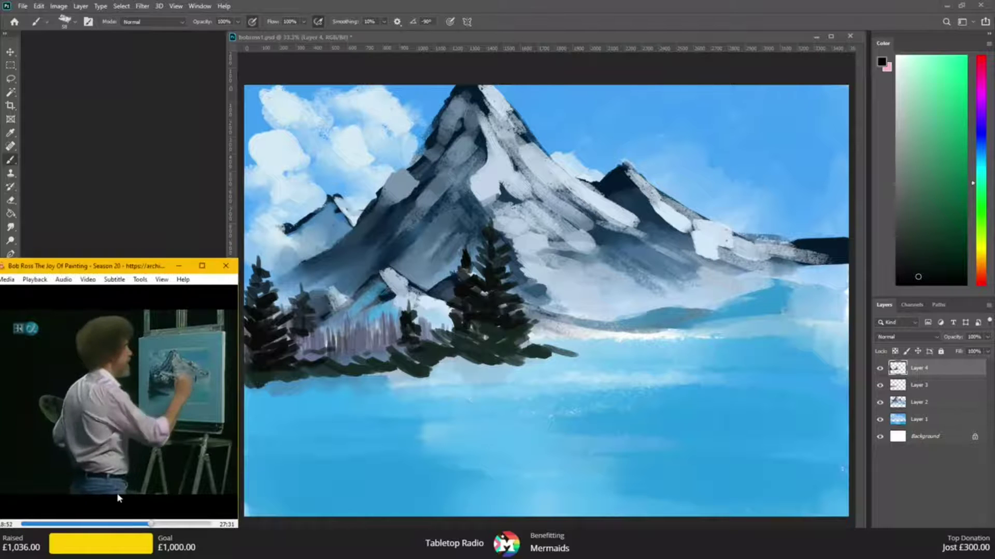
{"action": "left_click", "coordinate": [408, 298]}
{"action": "left_click_drag", "start_coordinate": [409, 314], "coordinate": [408, 301]}
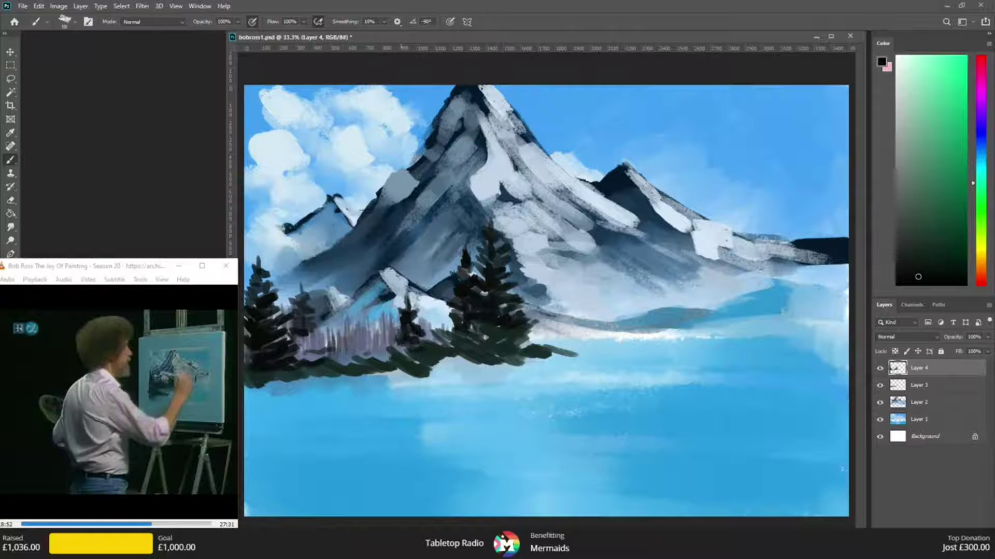
{"action": "left_click_drag", "start_coordinate": [400, 342], "coordinate": [428, 346]}
- With the brush reduced to 28 px, paint a tiny fir in the purple treeline and darken the base of the faint fir near the left edge
{"action": "left_click_drag", "start_coordinate": [367, 349], "coordinate": [366, 317]}
{"action": "left_click", "coordinate": [66, 22]}
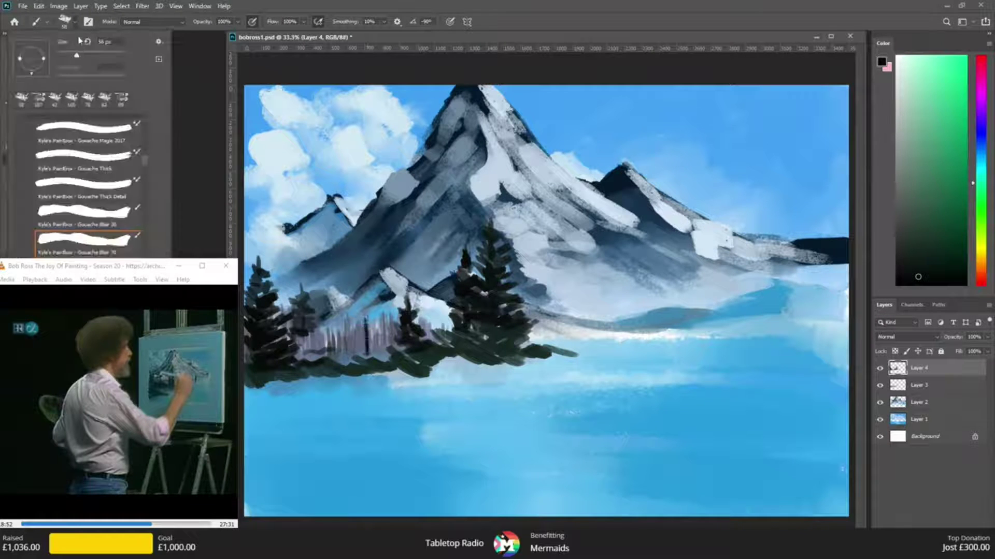
{"action": "type", "text": "20"}
{"action": "key", "text": "Return"}
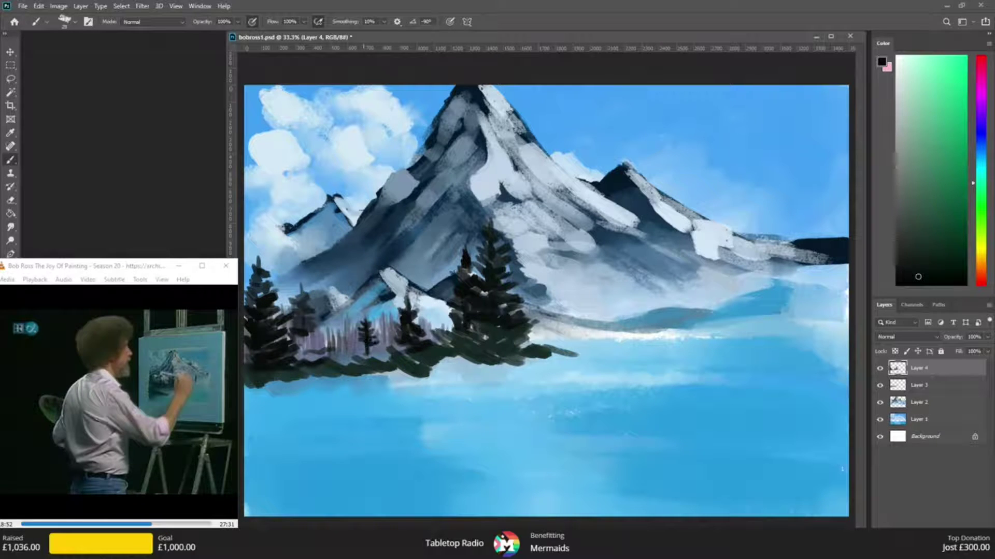
{"action": "left_click_drag", "start_coordinate": [309, 356], "coordinate": [327, 360]}
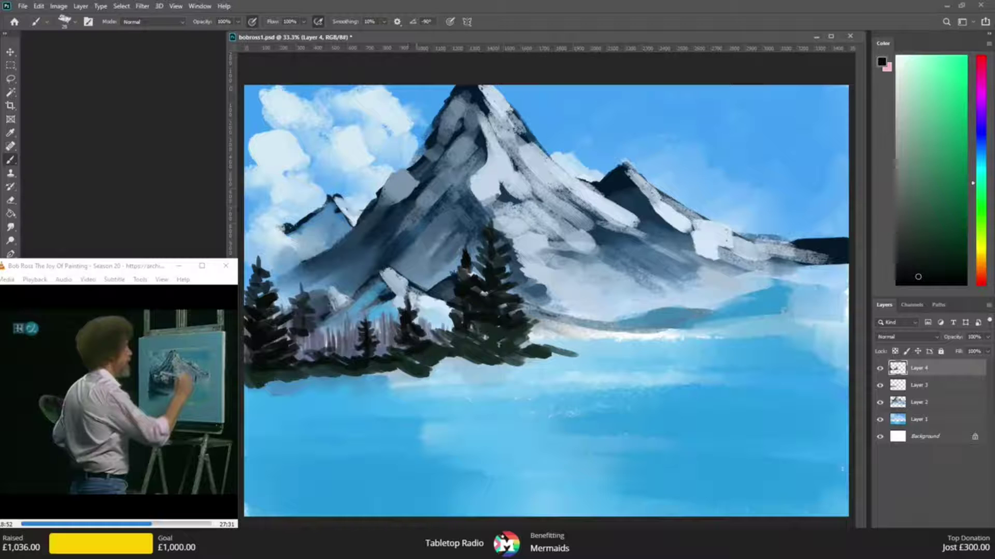
{"action": "left_click_drag", "start_coordinate": [303, 337], "coordinate": [294, 346]}
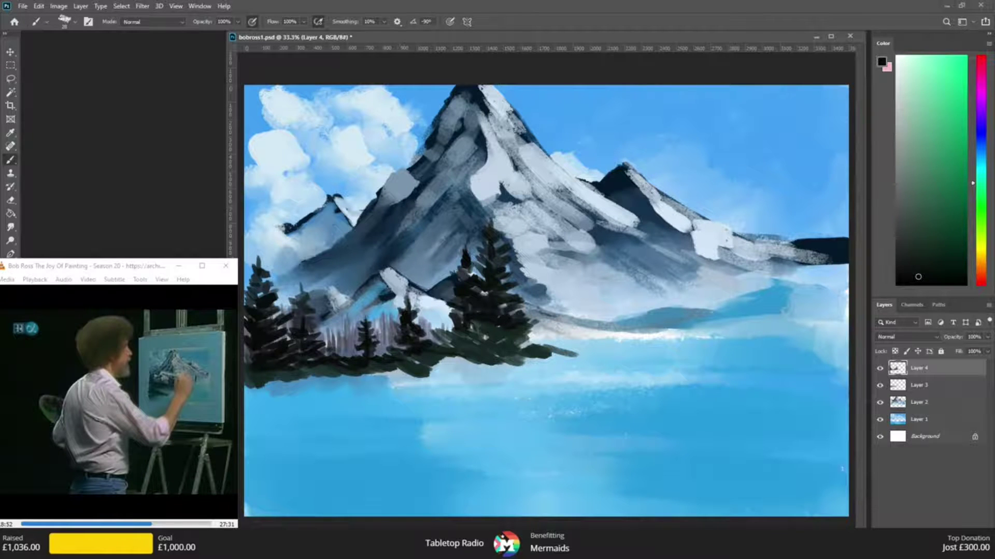
- Sample the fir's dark green, enlarge the brush to 64 px and paint a smoother shoreline extending right beyond the large fir
{"action": "left_click", "coordinate": [488, 243], "text": "alt"}
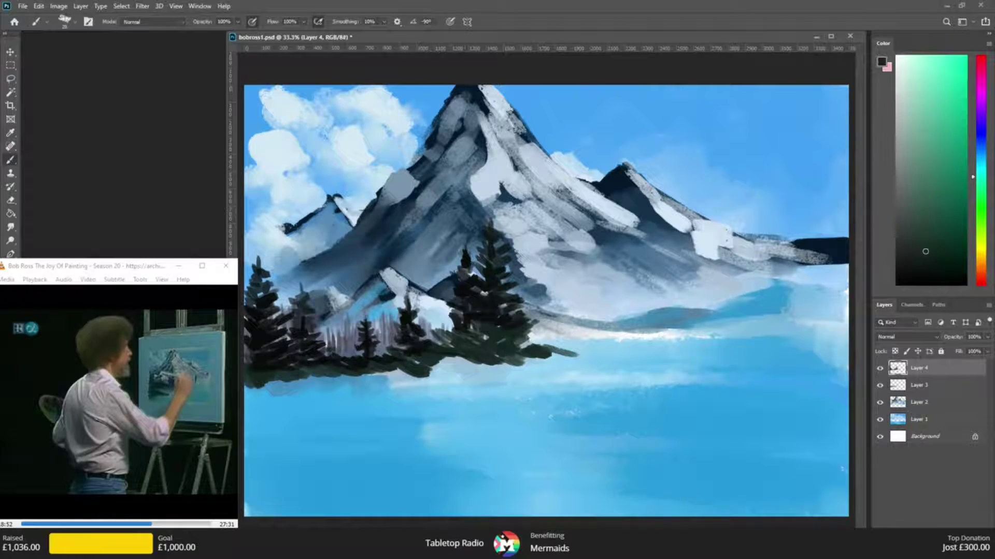
{"action": "left_click", "coordinate": [78, 24]}
{"action": "left_click", "coordinate": [304, 355]}
{"action": "mouse_move", "coordinate": [305, 368]}
{"action": "left_mouse_down"}
{"action": "mouse_move", "coordinate": [342, 380]}
{"action": "mouse_move", "coordinate": [466, 362]}
{"action": "mouse_move", "coordinate": [500, 373]}
{"action": "mouse_move", "coordinate": [514, 362]}
{"action": "mouse_move", "coordinate": [605, 363]}
{"action": "mouse_move", "coordinate": [501, 361]}
{"action": "left_mouse_up"}
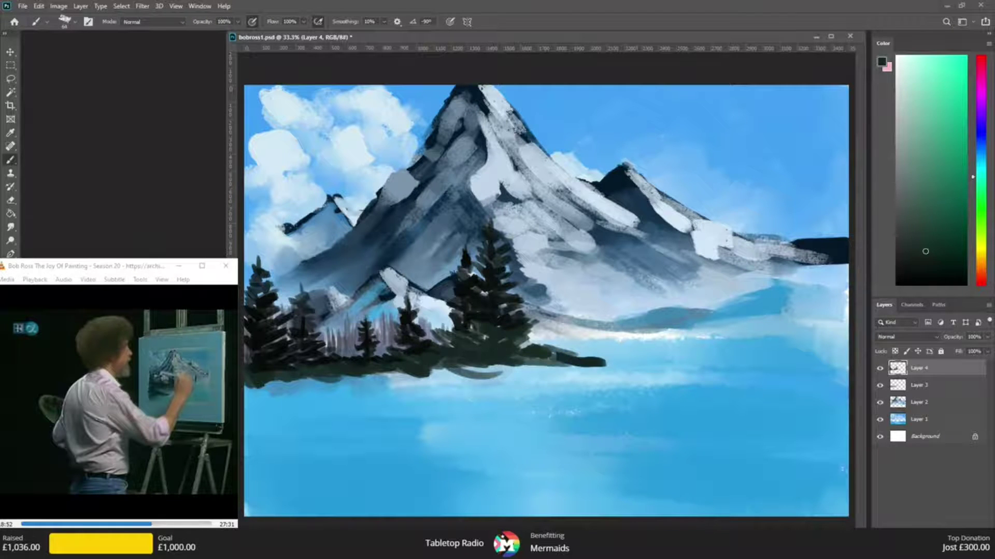
- Smudge the shoreline's lower edge horizontally so the dark green blends into the lake
{"action": "left_click", "coordinate": [15, 231]}
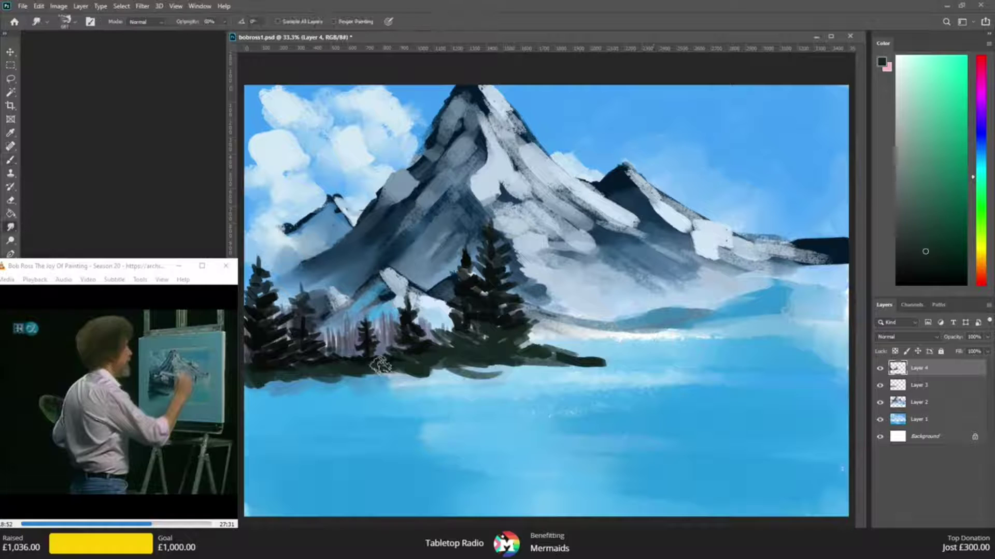
{"action": "left_click_drag", "start_coordinate": [310, 385], "coordinate": [362, 380]}
{"action": "left_click_drag", "start_coordinate": [249, 385], "coordinate": [551, 381]}
{"action": "mouse_move", "coordinate": [368, 382]}
{"action": "left_mouse_down"}
{"action": "mouse_move", "coordinate": [651, 379]}
{"action": "mouse_move", "coordinate": [266, 384]}
{"action": "mouse_move", "coordinate": [631, 384]}
{"action": "left_mouse_up"}
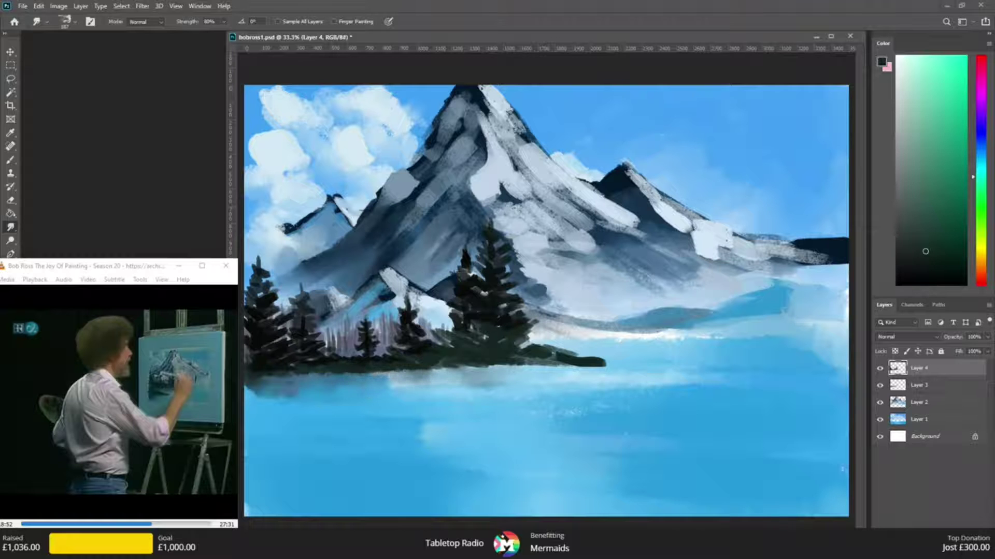
{"action": "mouse_move", "coordinate": [355, 379]}
{"action": "left_mouse_down"}
{"action": "mouse_move", "coordinate": [550, 373]}
{"action": "mouse_move", "coordinate": [240, 378]}
{"action": "mouse_move", "coordinate": [262, 403]}
{"action": "left_mouse_up"}
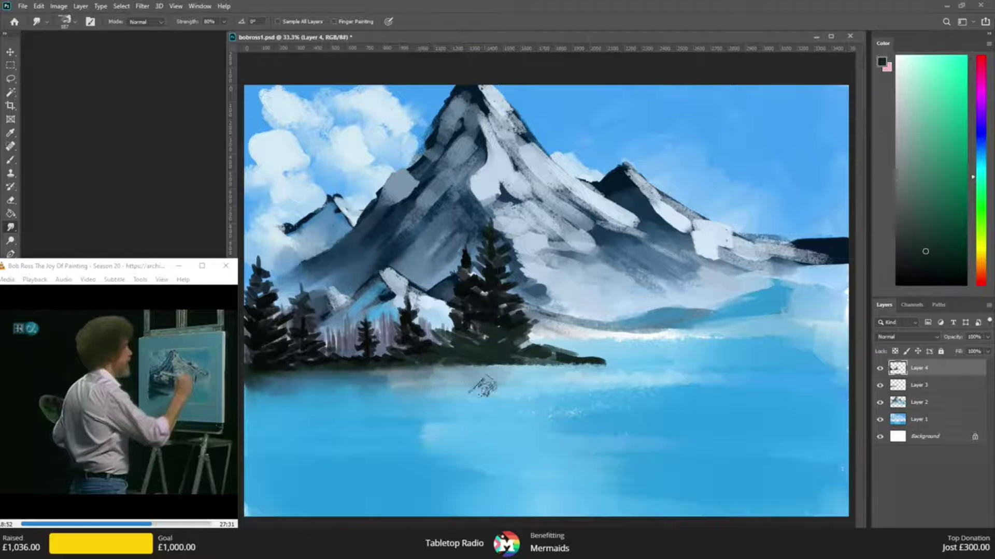
- On Layer 1, sample the lake blue and paint over the pale water below the shoreline with a 111 px brush
{"action": "left_click", "coordinate": [921, 417]}
{"action": "key", "text": "b"}
{"action": "left_click", "coordinate": [405, 385], "text": "alt"}
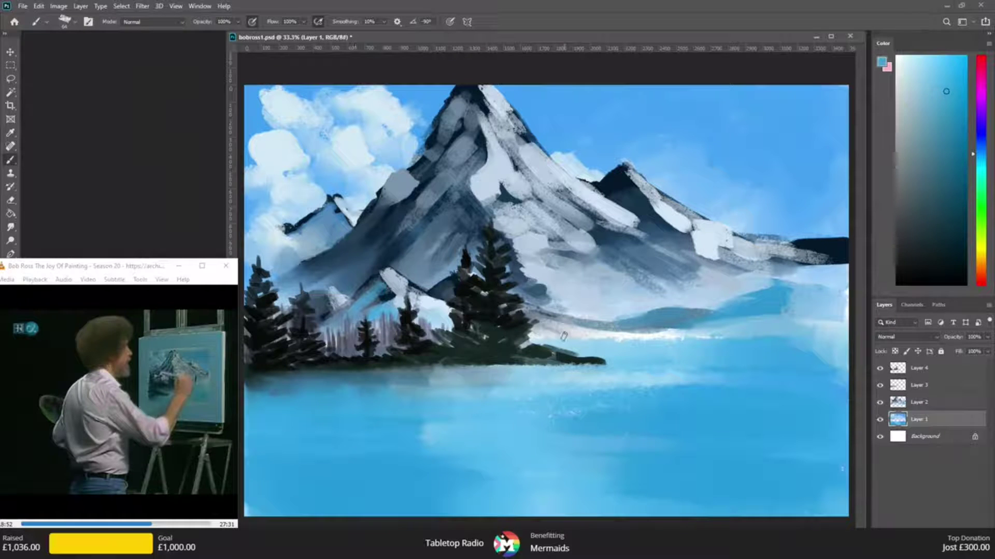
{"action": "left_click", "coordinate": [65, 22]}
{"action": "left_click", "coordinate": [350, 376]}
{"action": "mouse_move", "coordinate": [443, 376]}
{"action": "left_mouse_down"}
{"action": "mouse_move", "coordinate": [395, 377]}
{"action": "mouse_move", "coordinate": [480, 389]}
{"action": "mouse_move", "coordinate": [505, 376]}
{"action": "mouse_move", "coordinate": [579, 371]}
{"action": "mouse_move", "coordinate": [403, 396]}
{"action": "left_mouse_up"}
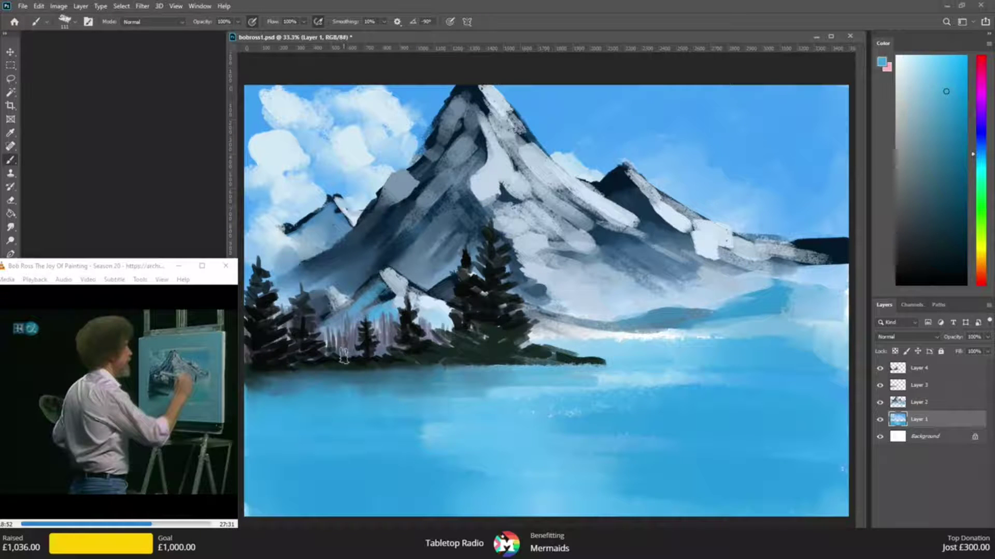
- Paint the firs' reflections in the water below the shore with a sampled muted teal and smudge them soft
{"action": "left_click", "coordinate": [383, 373], "text": "alt"}
{"action": "mouse_move", "coordinate": [497, 377]}
{"action": "left_mouse_down"}
{"action": "mouse_move", "coordinate": [544, 373]}
{"action": "mouse_move", "coordinate": [389, 401]}
{"action": "mouse_move", "coordinate": [467, 388]}
{"action": "mouse_move", "coordinate": [489, 404]}
{"action": "mouse_move", "coordinate": [484, 421]}
{"action": "mouse_move", "coordinate": [464, 384]}
{"action": "left_mouse_up"}
{"action": "left_click_drag", "start_coordinate": [271, 380], "coordinate": [264, 427]}
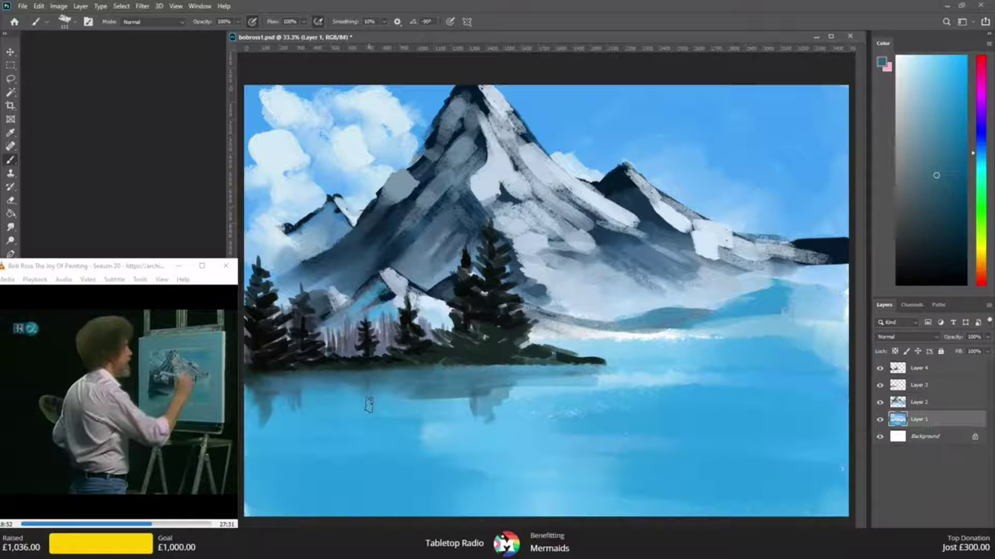
{"action": "key", "text": "r"}
{"action": "mouse_move", "coordinate": [272, 402]}
{"action": "left_mouse_down"}
{"action": "mouse_move", "coordinate": [262, 420]}
{"action": "mouse_move", "coordinate": [268, 409]}
{"action": "left_mouse_up"}
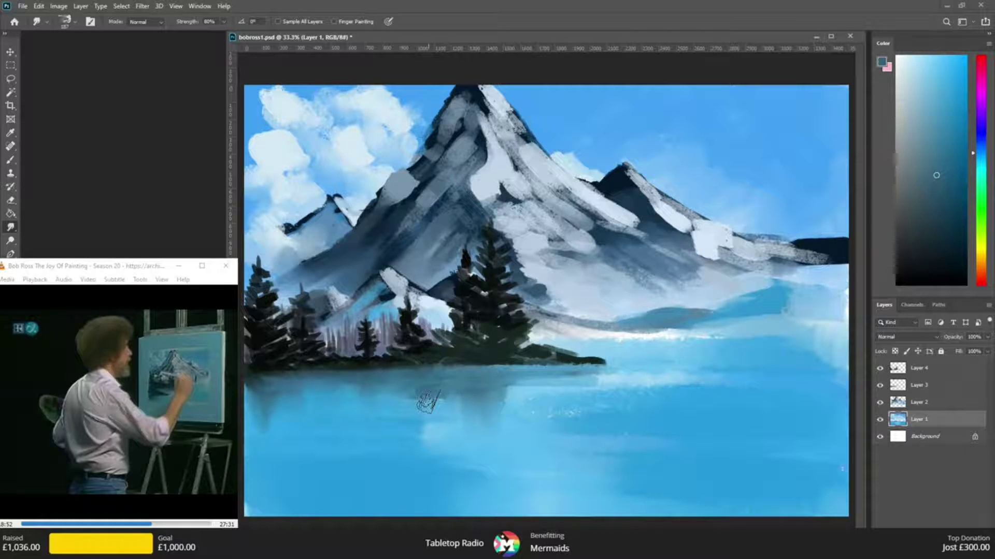
- On Layer 4, paint a near-black foreground bank sloping from the painting's left edge down into the lake
{"action": "left_click", "coordinate": [922, 368]}
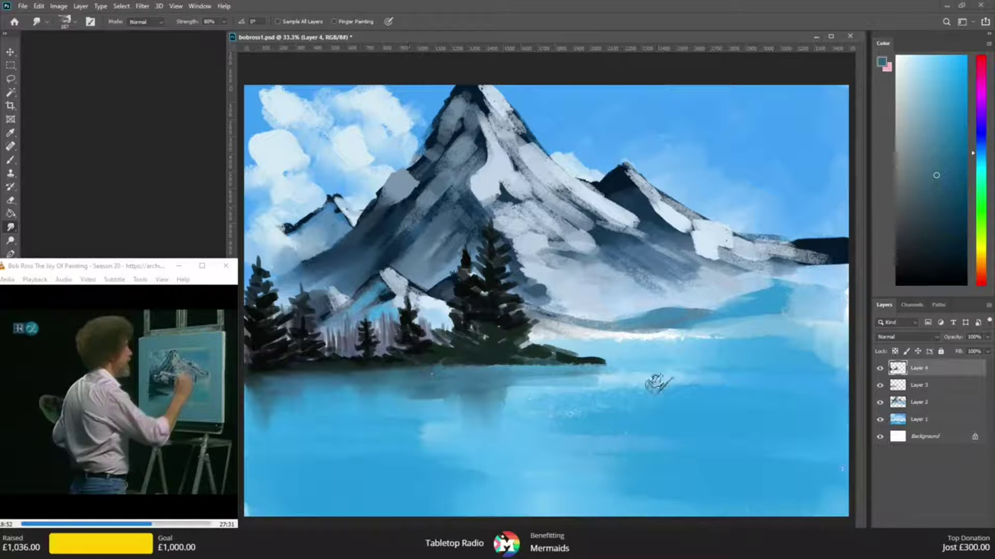
{"action": "left_click", "coordinate": [11, 160]}
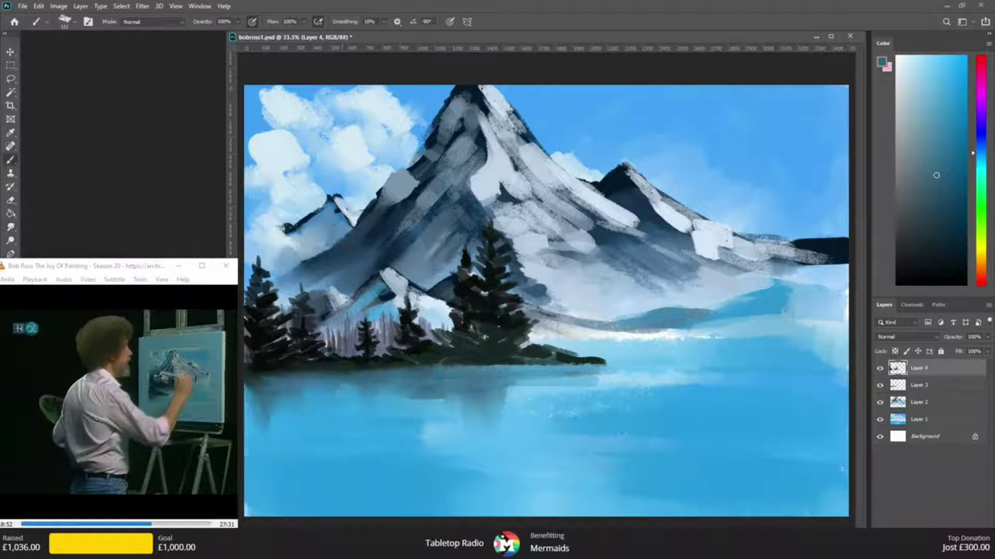
{"action": "key", "text": "i"}
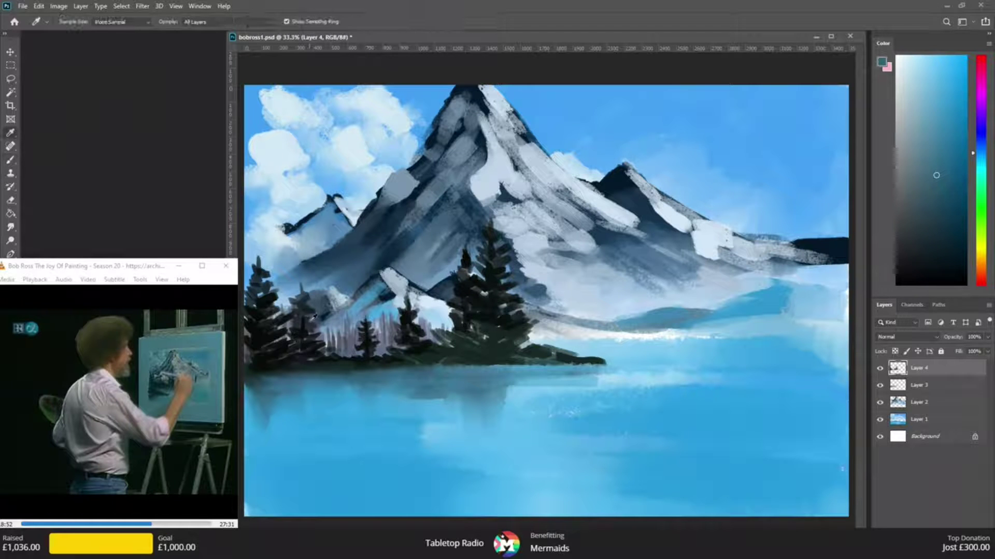
{"action": "left_click", "coordinate": [305, 356], "text": "alt"}
{"action": "left_click", "coordinate": [262, 347], "text": "alt"}
{"action": "mouse_move", "coordinate": [255, 398]}
{"action": "left_mouse_down"}
{"action": "mouse_move", "coordinate": [317, 417]}
{"action": "mouse_move", "coordinate": [250, 387]}
{"action": "mouse_move", "coordinate": [357, 417]}
{"action": "mouse_move", "coordinate": [306, 417]}
{"action": "mouse_move", "coordinate": [376, 426]}
{"action": "left_mouse_up"}
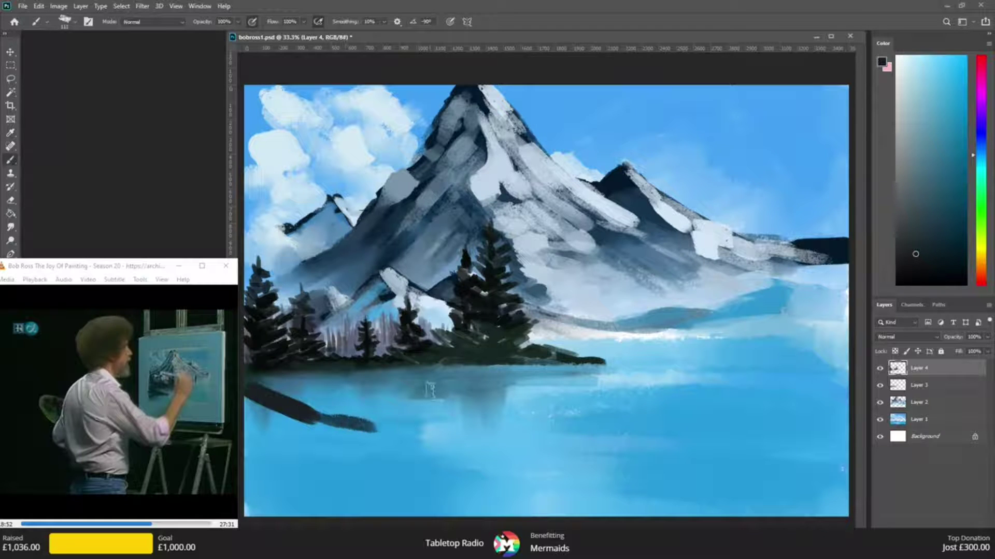
{"action": "mouse_move", "coordinate": [250, 378]}
{"action": "left_mouse_down"}
{"action": "mouse_move", "coordinate": [269, 387]}
{"action": "mouse_move", "coordinate": [275, 369]}
{"action": "mouse_move", "coordinate": [268, 382]}
{"action": "mouse_move", "coordinate": [250, 376]}
{"action": "mouse_move", "coordinate": [381, 424]}
{"action": "left_mouse_up"}
{"action": "left_click_drag", "start_coordinate": [303, 409], "coordinate": [386, 427]}
{"action": "left_click_drag", "start_coordinate": [319, 407], "coordinate": [422, 428]}
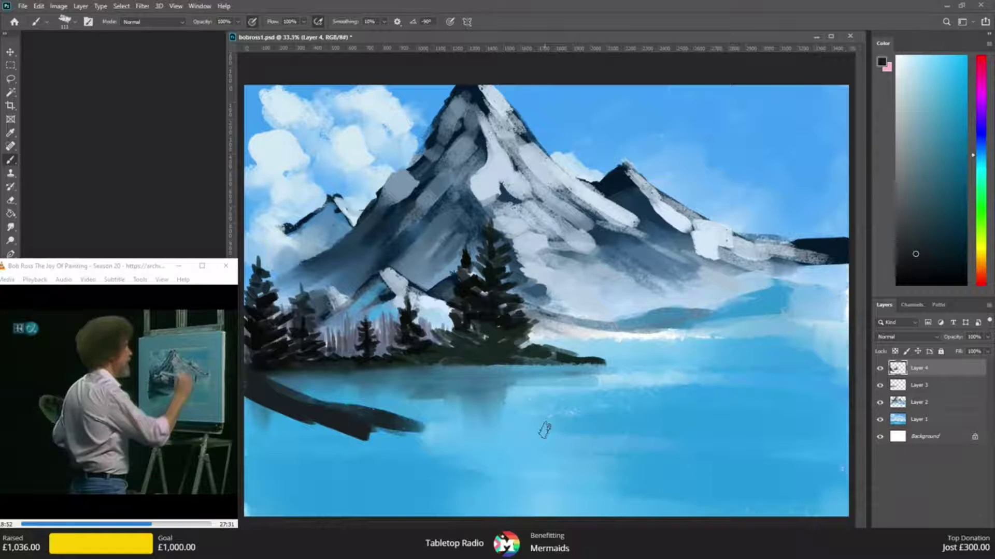
- Sample near-black green from the small fir and paint a large foreground fir down to the bank at the left edge with a 66 px brush
{"action": "key", "text": "i"}
{"action": "left_click", "coordinate": [411, 321]}
{"action": "key", "text": "b"}
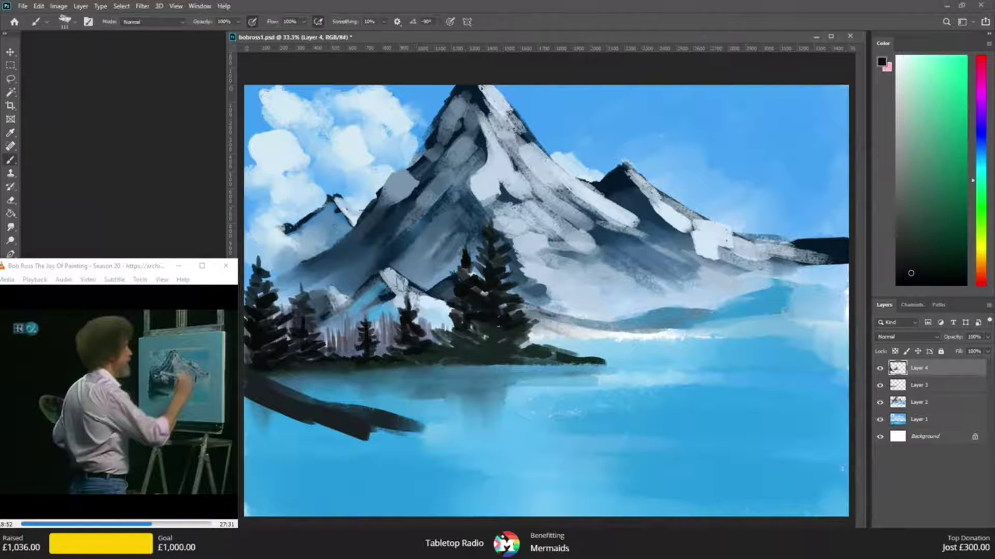
{"action": "left_click", "coordinate": [65, 21]}
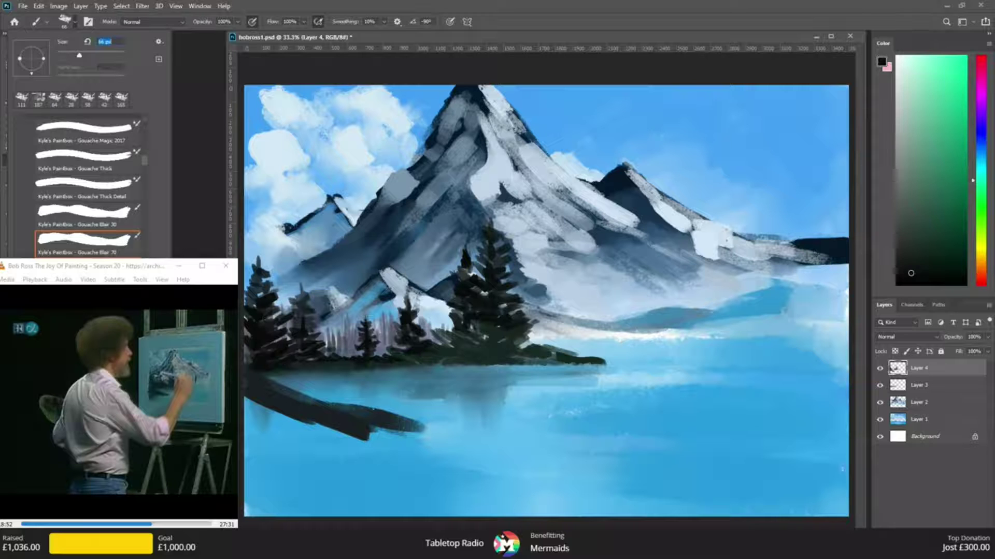
{"action": "key", "text": "Return"}
{"action": "left_click_drag", "start_coordinate": [250, 287], "coordinate": [249, 245]}
{"action": "mouse_move", "coordinate": [250, 294]}
{"action": "left_mouse_down"}
{"action": "mouse_move", "coordinate": [251, 282]}
{"action": "mouse_move", "coordinate": [251, 300]}
{"action": "left_mouse_up"}
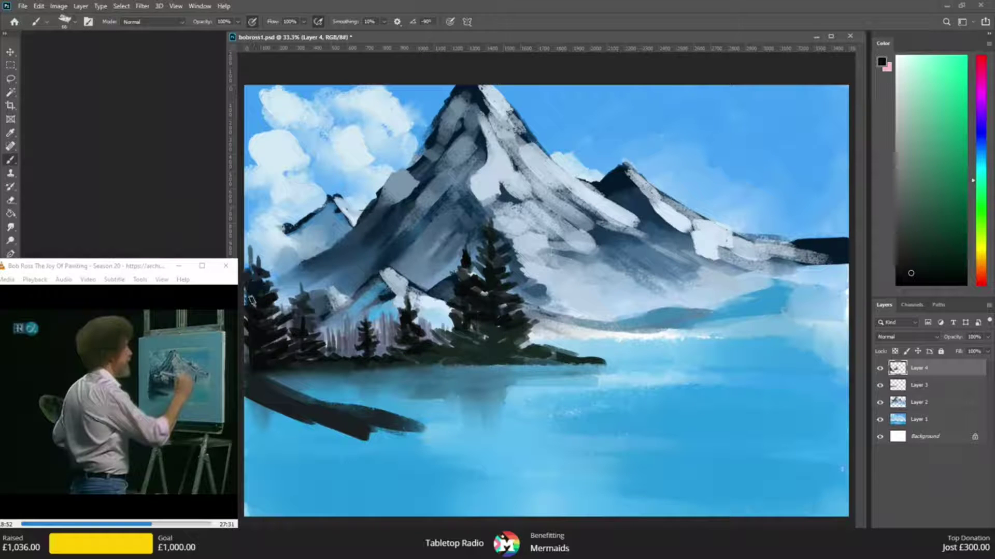
{"action": "left_click_drag", "start_coordinate": [284, 334], "coordinate": [267, 316]}
{"action": "mouse_move", "coordinate": [260, 360]}
{"action": "left_mouse_down"}
{"action": "mouse_move", "coordinate": [365, 348]}
{"action": "mouse_move", "coordinate": [270, 386]}
{"action": "mouse_move", "coordinate": [293, 388]}
{"action": "left_mouse_up"}
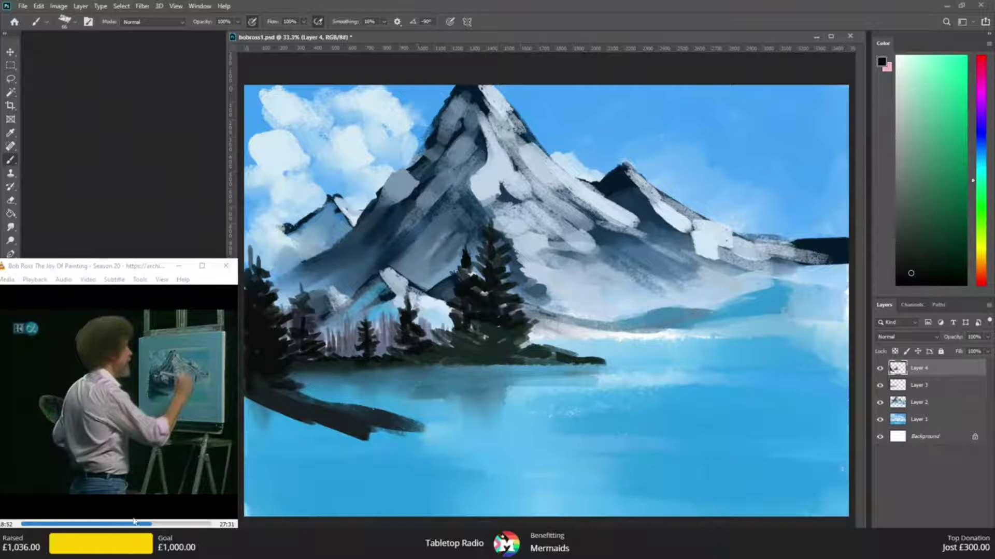
- Resume the reference video, return to Photoshop, pick a more saturated near-black green and add a new layer above Layer 4
{"action": "left_click", "coordinate": [7, 539]}
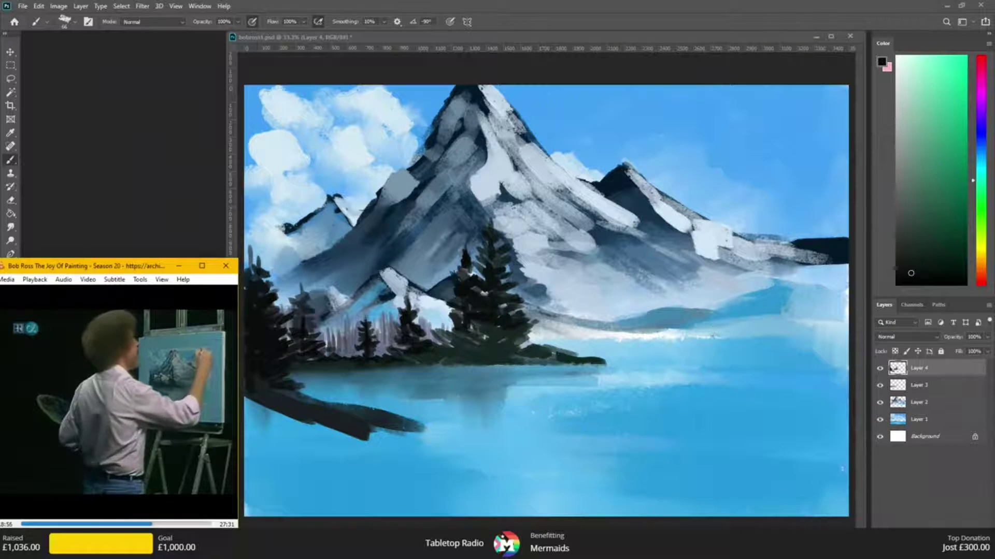
{"action": "key", "text": "alt+Tab"}
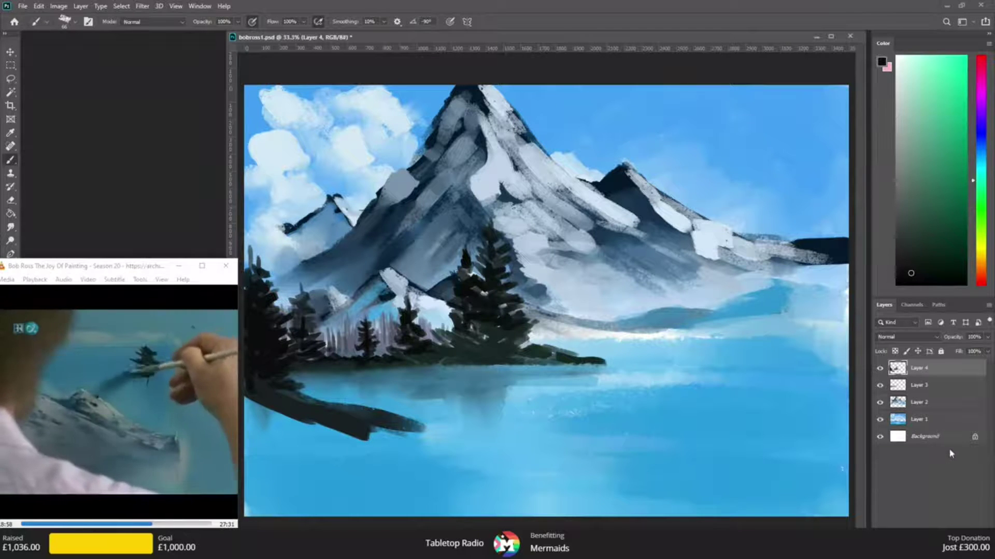
{"action": "left_click_drag", "start_coordinate": [926, 276], "coordinate": [939, 277]}
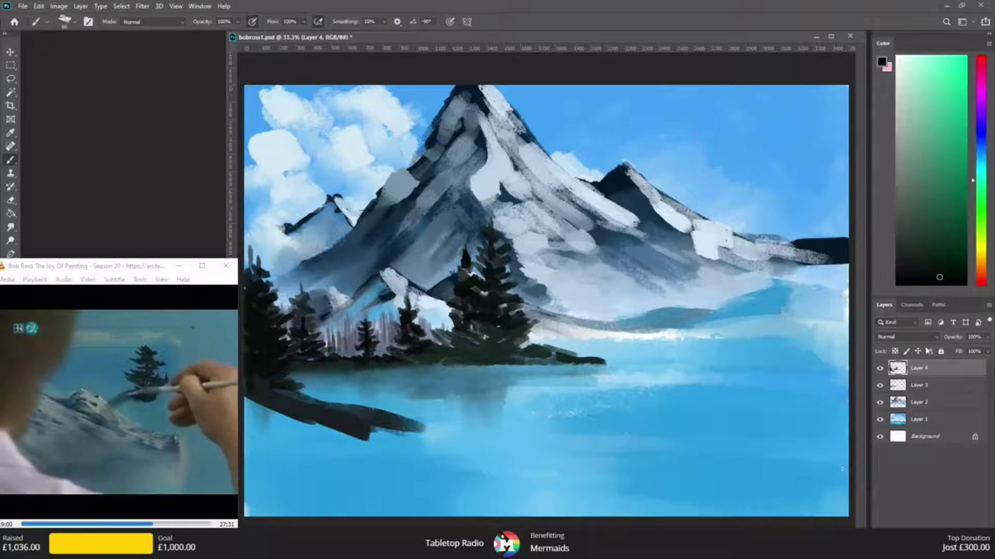
{"action": "key", "text": "ctrl+shift+alt+n"}
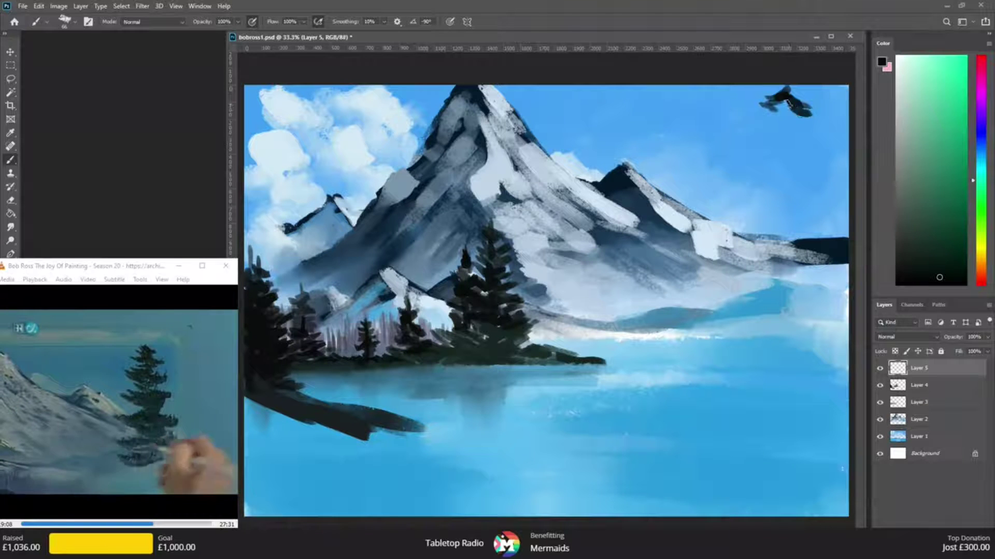
- Paint the top tiers of a tall near-black fir in the sky near the painting's right edge on Layer 5
{"action": "mouse_move", "coordinate": [768, 124]}
{"action": "left_mouse_down"}
{"action": "mouse_move", "coordinate": [786, 108]}
{"action": "mouse_move", "coordinate": [774, 120]}
{"action": "mouse_move", "coordinate": [814, 125]}
{"action": "mouse_move", "coordinate": [779, 136]}
{"action": "mouse_move", "coordinate": [771, 127]}
{"action": "mouse_move", "coordinate": [763, 137]}
{"action": "mouse_move", "coordinate": [813, 150]}
{"action": "left_mouse_up"}
{"action": "mouse_move", "coordinate": [787, 146]}
{"action": "left_mouse_down"}
{"action": "mouse_move", "coordinate": [763, 164]}
{"action": "mouse_move", "coordinate": [733, 169]}
{"action": "left_mouse_up"}
{"action": "left_click_drag", "start_coordinate": [776, 118], "coordinate": [778, 125]}
{"action": "mouse_move", "coordinate": [761, 165]}
{"action": "left_mouse_down"}
{"action": "mouse_move", "coordinate": [790, 178]}
{"action": "mouse_move", "coordinate": [816, 163]}
{"action": "mouse_move", "coordinate": [833, 168]}
{"action": "left_mouse_up"}
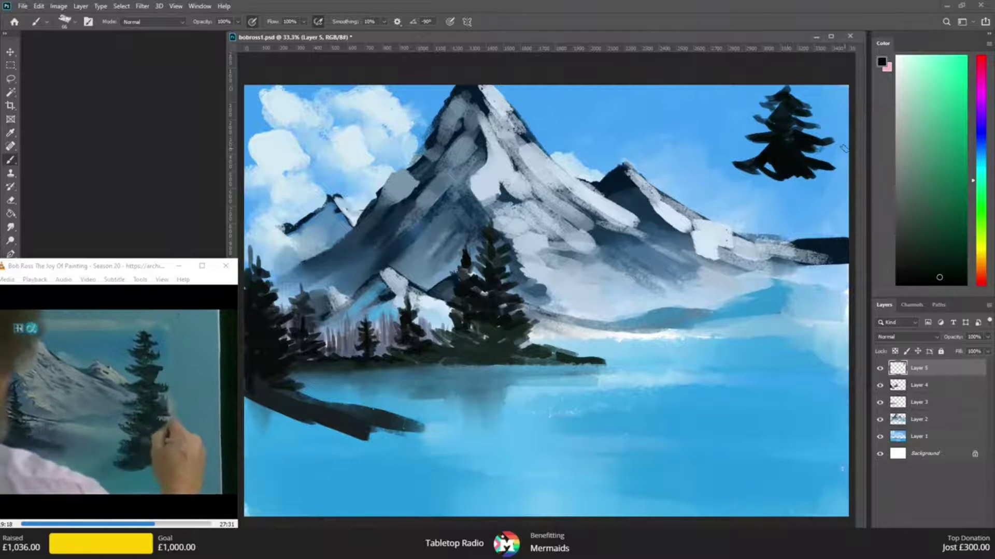
- Enlarge the brush and extend the tall fir's widening branches down to the lake's far shoreline
{"action": "left_click", "coordinate": [67, 22]}
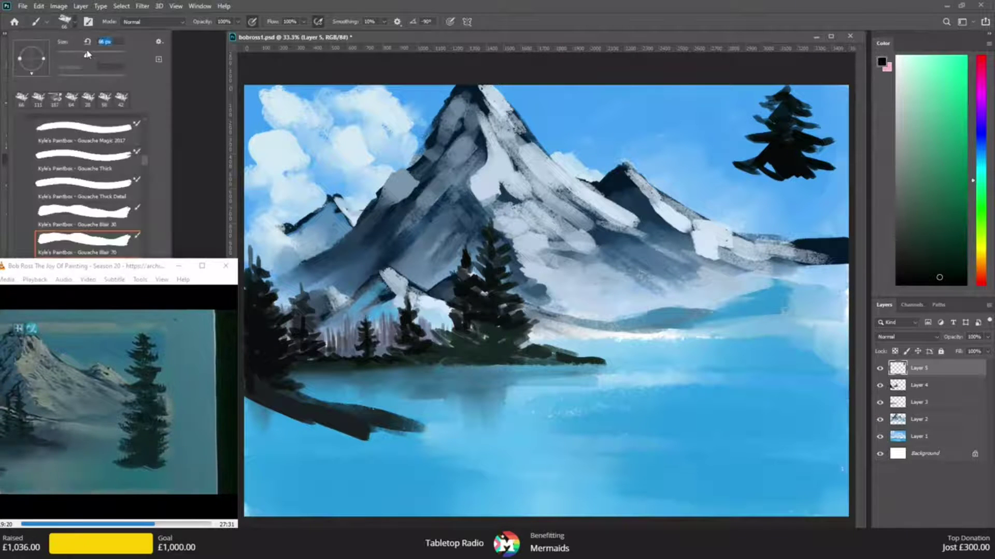
{"action": "mouse_move", "coordinate": [779, 182]}
{"action": "left_mouse_down"}
{"action": "mouse_move", "coordinate": [736, 186]}
{"action": "mouse_move", "coordinate": [793, 194]}
{"action": "left_mouse_up"}
{"action": "mouse_move", "coordinate": [730, 185]}
{"action": "left_mouse_down"}
{"action": "mouse_move", "coordinate": [726, 193]}
{"action": "mouse_move", "coordinate": [813, 206]}
{"action": "mouse_move", "coordinate": [779, 189]}
{"action": "mouse_move", "coordinate": [750, 220]}
{"action": "mouse_move", "coordinate": [829, 223]}
{"action": "mouse_move", "coordinate": [786, 241]}
{"action": "mouse_move", "coordinate": [755, 275]}
{"action": "left_mouse_up"}
{"action": "mouse_move", "coordinate": [762, 241]}
{"action": "left_mouse_down"}
{"action": "mouse_move", "coordinate": [718, 254]}
{"action": "mouse_move", "coordinate": [829, 256]}
{"action": "mouse_move", "coordinate": [712, 283]}
{"action": "left_mouse_up"}
{"action": "mouse_move", "coordinate": [777, 272]}
{"action": "left_mouse_down"}
{"action": "mouse_move", "coordinate": [819, 293]}
{"action": "mouse_move", "coordinate": [842, 288]}
{"action": "mouse_move", "coordinate": [720, 310]}
{"action": "left_mouse_up"}
{"action": "left_click_drag", "start_coordinate": [775, 287], "coordinate": [846, 316]}
{"action": "mouse_move", "coordinate": [781, 298]}
{"action": "left_mouse_down"}
{"action": "mouse_move", "coordinate": [759, 314]}
{"action": "mouse_move", "coordinate": [704, 296]}
{"action": "mouse_move", "coordinate": [761, 329]}
{"action": "left_mouse_up"}
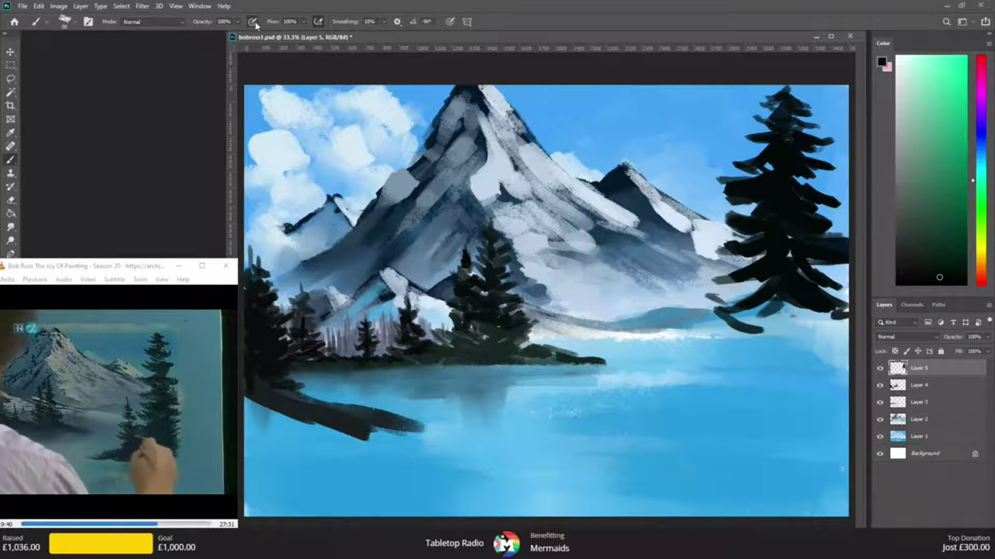
- Turn off pressure-controlled opacity and fill the tall fir's lower branches with solid near-black strokes, spreading its base out over the water
{"action": "mouse_move", "coordinate": [712, 297]}
{"action": "left_mouse_down"}
{"action": "mouse_move", "coordinate": [751, 298]}
{"action": "mouse_move", "coordinate": [766, 321]}
{"action": "mouse_move", "coordinate": [780, 302]}
{"action": "mouse_move", "coordinate": [827, 323]}
{"action": "mouse_move", "coordinate": [743, 326]}
{"action": "mouse_move", "coordinate": [817, 334]}
{"action": "left_mouse_up"}
{"action": "left_click_drag", "start_coordinate": [769, 306], "coordinate": [816, 331]}
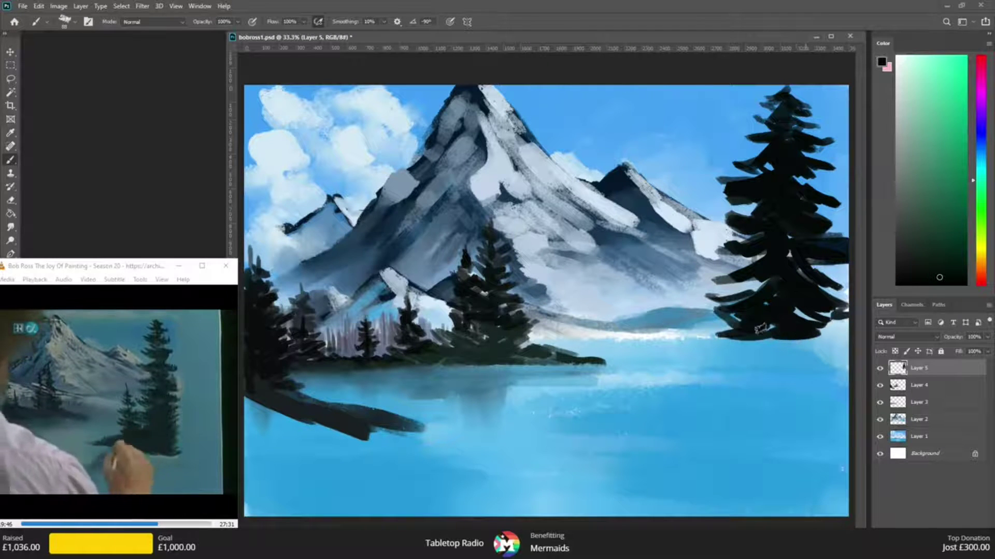
{"action": "left_click_drag", "start_coordinate": [756, 327], "coordinate": [805, 352]}
{"action": "mouse_move", "coordinate": [709, 329]}
{"action": "left_mouse_down"}
{"action": "mouse_move", "coordinate": [740, 355]}
{"action": "mouse_move", "coordinate": [831, 353]}
{"action": "left_mouse_up"}
{"action": "left_click_drag", "start_coordinate": [818, 328], "coordinate": [845, 338]}
{"action": "mouse_move", "coordinate": [800, 303]}
{"action": "left_mouse_down"}
{"action": "mouse_move", "coordinate": [848, 327]}
{"action": "mouse_move", "coordinate": [735, 369]}
{"action": "mouse_move", "coordinate": [713, 386]}
{"action": "mouse_move", "coordinate": [727, 396]}
{"action": "left_mouse_up"}
{"action": "mouse_move", "coordinate": [777, 348]}
{"action": "left_mouse_down"}
{"action": "mouse_move", "coordinate": [754, 338]}
{"action": "mouse_move", "coordinate": [720, 363]}
{"action": "left_mouse_up"}
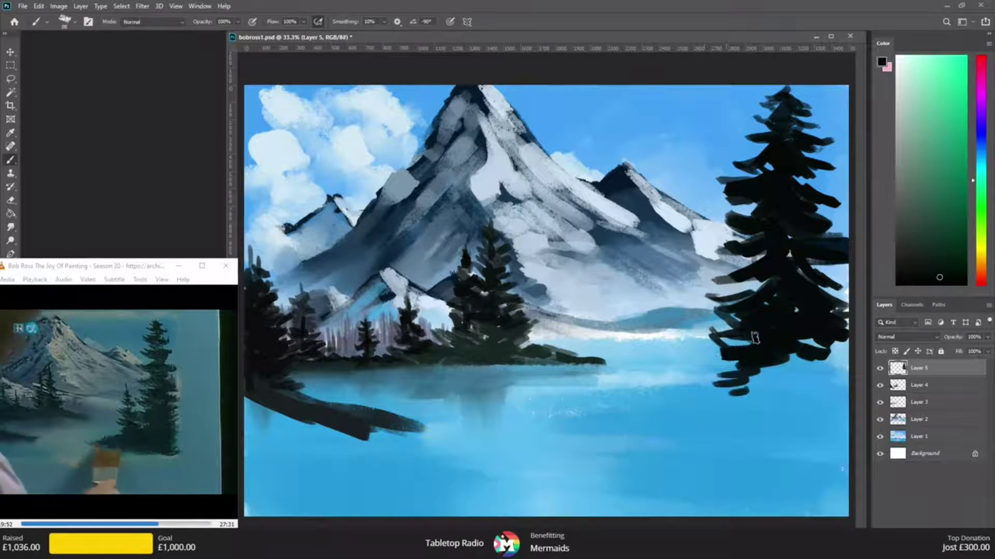
{"action": "left_click_drag", "start_coordinate": [759, 334], "coordinate": [697, 368]}
{"action": "left_click_drag", "start_coordinate": [780, 357], "coordinate": [831, 385]}
{"action": "mouse_move", "coordinate": [800, 358]}
{"action": "left_mouse_down"}
{"action": "mouse_move", "coordinate": [845, 384]}
{"action": "mouse_move", "coordinate": [852, 368]}
{"action": "mouse_move", "coordinate": [850, 416]}
{"action": "left_mouse_up"}
{"action": "left_click_drag", "start_coordinate": [819, 411], "coordinate": [854, 422]}
{"action": "mouse_move", "coordinate": [785, 366]}
{"action": "left_mouse_down"}
{"action": "mouse_move", "coordinate": [771, 394]}
{"action": "mouse_move", "coordinate": [747, 382]}
{"action": "mouse_move", "coordinate": [707, 406]}
{"action": "left_mouse_up"}
{"action": "mouse_move", "coordinate": [744, 378]}
{"action": "left_mouse_down"}
{"action": "mouse_move", "coordinate": [699, 401]}
{"action": "mouse_move", "coordinate": [684, 398]}
{"action": "mouse_move", "coordinate": [694, 422]}
{"action": "left_mouse_up"}
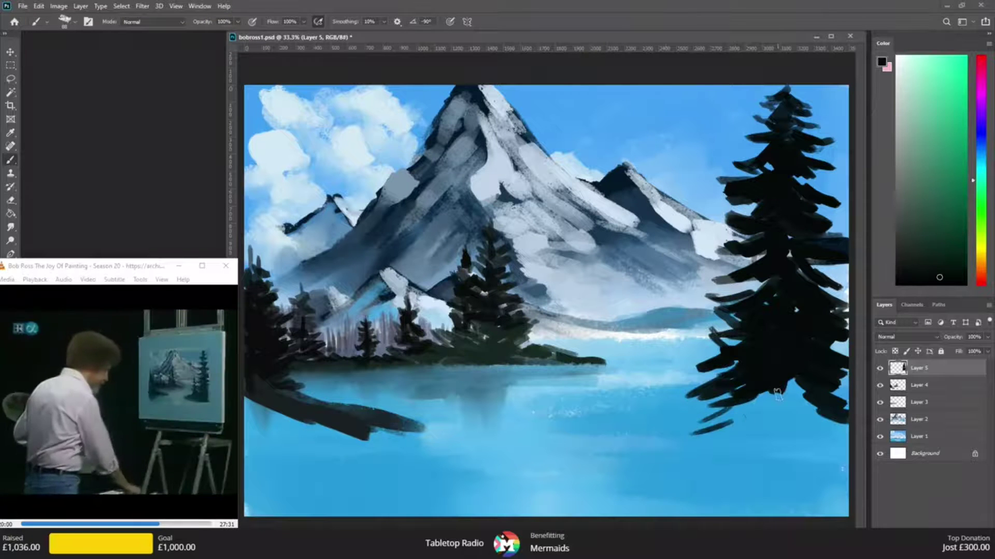
- Paint a smaller near-black fir just left of the tall one, then restore pressure-controlled opacity and fill in both bases
{"action": "left_click_drag", "start_coordinate": [689, 276], "coordinate": [687, 344]}
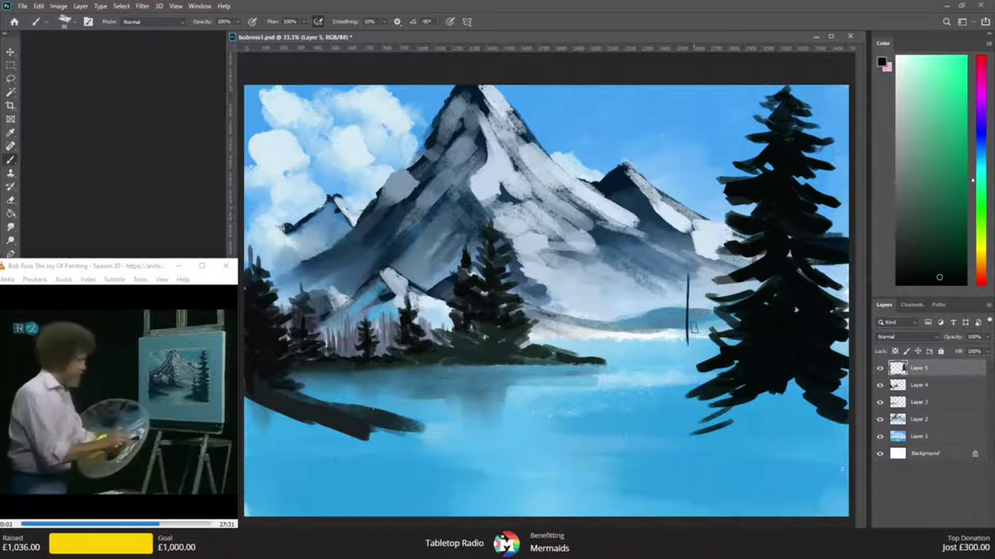
{"action": "mouse_move", "coordinate": [689, 281]}
{"action": "left_mouse_down"}
{"action": "mouse_move", "coordinate": [672, 307]}
{"action": "mouse_move", "coordinate": [708, 316]}
{"action": "mouse_move", "coordinate": [668, 329]}
{"action": "left_mouse_up"}
{"action": "mouse_move", "coordinate": [687, 324]}
{"action": "left_mouse_down"}
{"action": "mouse_move", "coordinate": [705, 339]}
{"action": "mouse_move", "coordinate": [668, 347]}
{"action": "mouse_move", "coordinate": [703, 348]}
{"action": "mouse_move", "coordinate": [716, 360]}
{"action": "mouse_move", "coordinate": [710, 338]}
{"action": "mouse_move", "coordinate": [679, 357]}
{"action": "mouse_move", "coordinate": [687, 370]}
{"action": "mouse_move", "coordinate": [674, 376]}
{"action": "mouse_move", "coordinate": [703, 395]}
{"action": "mouse_move", "coordinate": [713, 389]}
{"action": "left_mouse_up"}
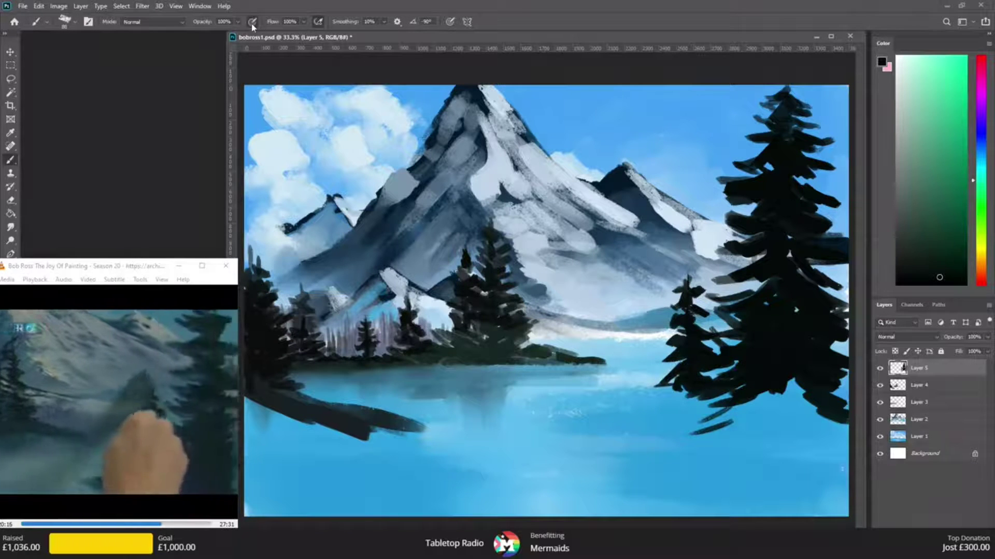
{"action": "mouse_move", "coordinate": [676, 376]}
{"action": "left_mouse_down"}
{"action": "mouse_move", "coordinate": [664, 388]}
{"action": "mouse_move", "coordinate": [699, 400]}
{"action": "mouse_move", "coordinate": [731, 370]}
{"action": "left_mouse_up"}
{"action": "left_click_drag", "start_coordinate": [714, 413], "coordinate": [757, 405]}
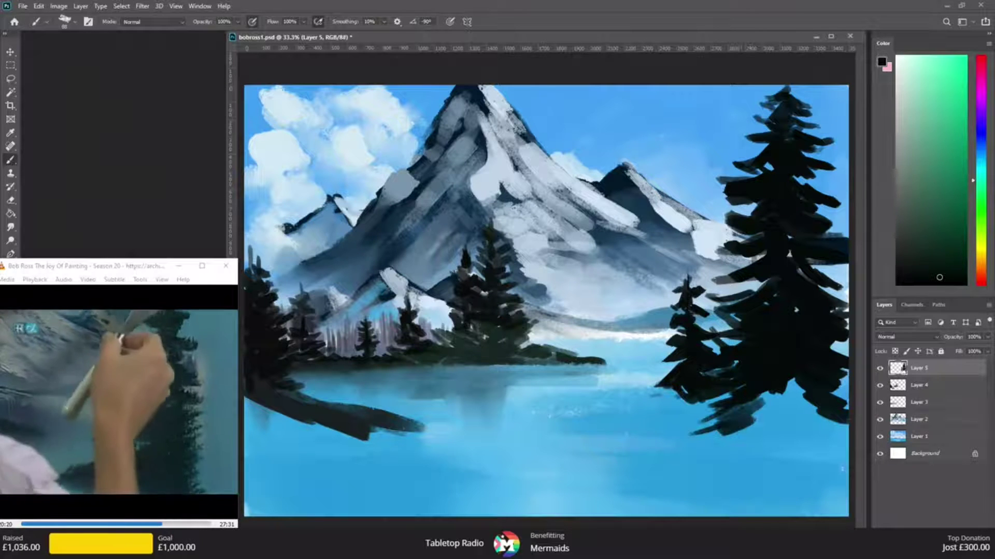
- With a much larger brush, paint a dark bank beneath the two right-hand firs, tapering left into the lake and down to the painting's lower-right corner
{"action": "left_click", "coordinate": [75, 21]}
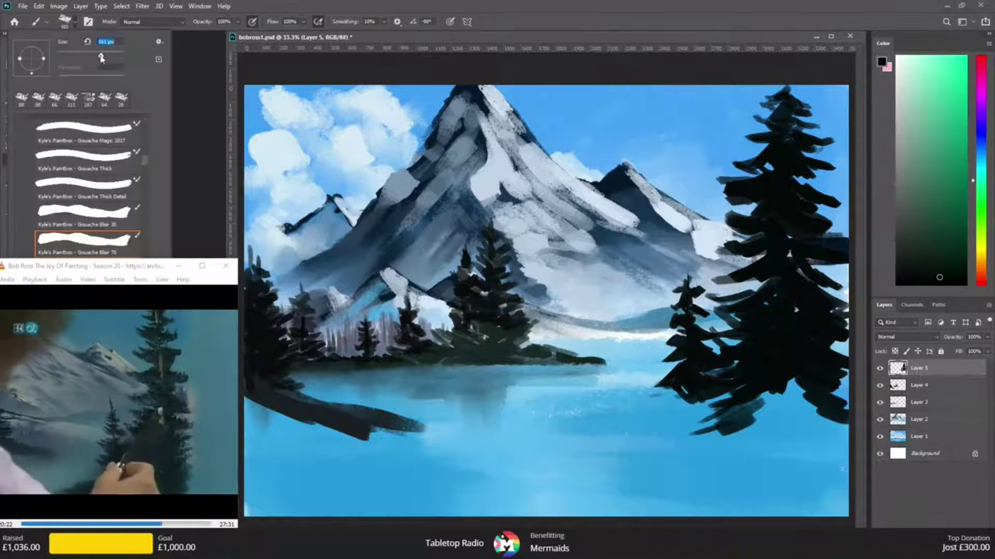
{"action": "mouse_move", "coordinate": [784, 408]}
{"action": "left_mouse_down"}
{"action": "mouse_move", "coordinate": [800, 376]}
{"action": "mouse_move", "coordinate": [835, 403]}
{"action": "mouse_move", "coordinate": [784, 430]}
{"action": "mouse_move", "coordinate": [633, 442]}
{"action": "mouse_move", "coordinate": [623, 458]}
{"action": "mouse_move", "coordinate": [725, 425]}
{"action": "mouse_move", "coordinate": [689, 399]}
{"action": "mouse_move", "coordinate": [668, 430]}
{"action": "mouse_move", "coordinate": [689, 402]}
{"action": "mouse_move", "coordinate": [684, 375]}
{"action": "mouse_move", "coordinate": [666, 368]}
{"action": "mouse_move", "coordinate": [723, 395]}
{"action": "mouse_move", "coordinate": [765, 386]}
{"action": "mouse_move", "coordinate": [777, 420]}
{"action": "mouse_move", "coordinate": [777, 357]}
{"action": "mouse_move", "coordinate": [777, 417]}
{"action": "mouse_move", "coordinate": [738, 398]}
{"action": "mouse_move", "coordinate": [829, 440]}
{"action": "mouse_move", "coordinate": [839, 430]}
{"action": "mouse_move", "coordinate": [767, 443]}
{"action": "mouse_move", "coordinate": [557, 435]}
{"action": "left_mouse_up"}
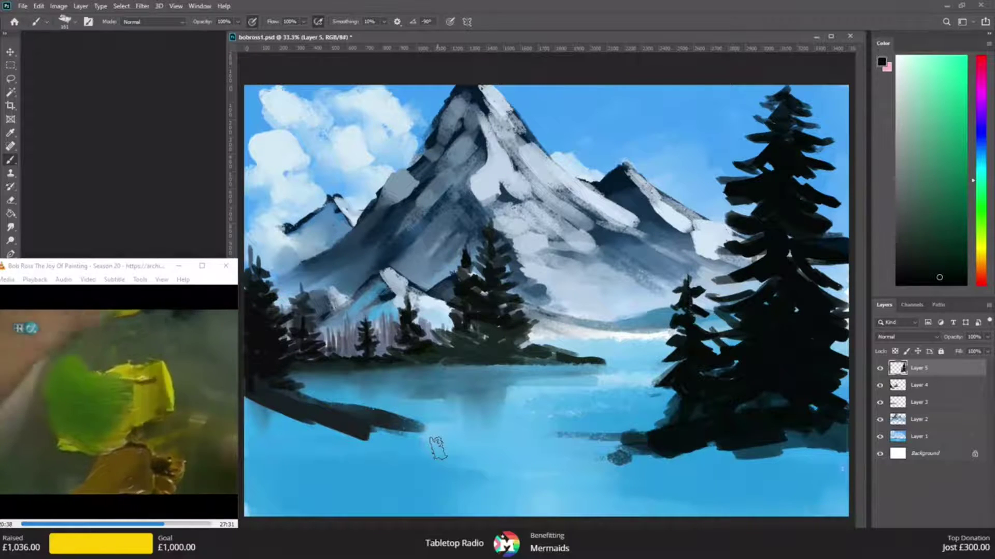
{"action": "mouse_move", "coordinate": [684, 445]}
{"action": "left_mouse_down"}
{"action": "mouse_move", "coordinate": [797, 466]}
{"action": "mouse_move", "coordinate": [840, 458]}
{"action": "mouse_move", "coordinate": [868, 438]}
{"action": "mouse_move", "coordinate": [805, 433]}
{"action": "mouse_move", "coordinate": [845, 464]}
{"action": "mouse_move", "coordinate": [816, 466]}
{"action": "mouse_move", "coordinate": [845, 471]}
{"action": "mouse_move", "coordinate": [783, 479]}
{"action": "mouse_move", "coordinate": [696, 465]}
{"action": "mouse_move", "coordinate": [645, 442]}
{"action": "mouse_move", "coordinate": [551, 450]}
{"action": "mouse_move", "coordinate": [847, 495]}
{"action": "left_mouse_up"}
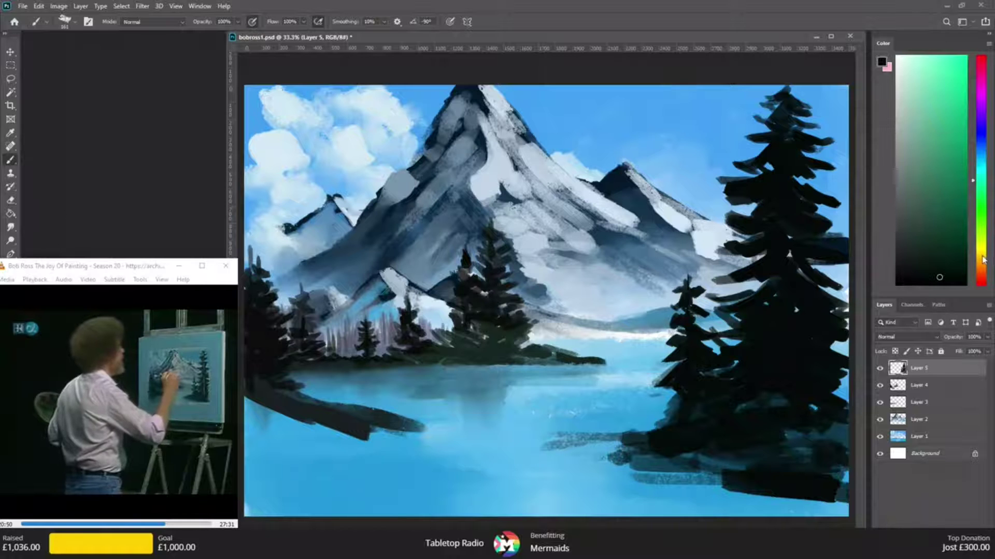
- Pick a muted grey-olive and a thin brush, undo the first trial line, and paint broken trunk lines on the foreground firs
{"action": "left_click", "coordinate": [935, 106]}
{"action": "left_click", "coordinate": [913, 177]}
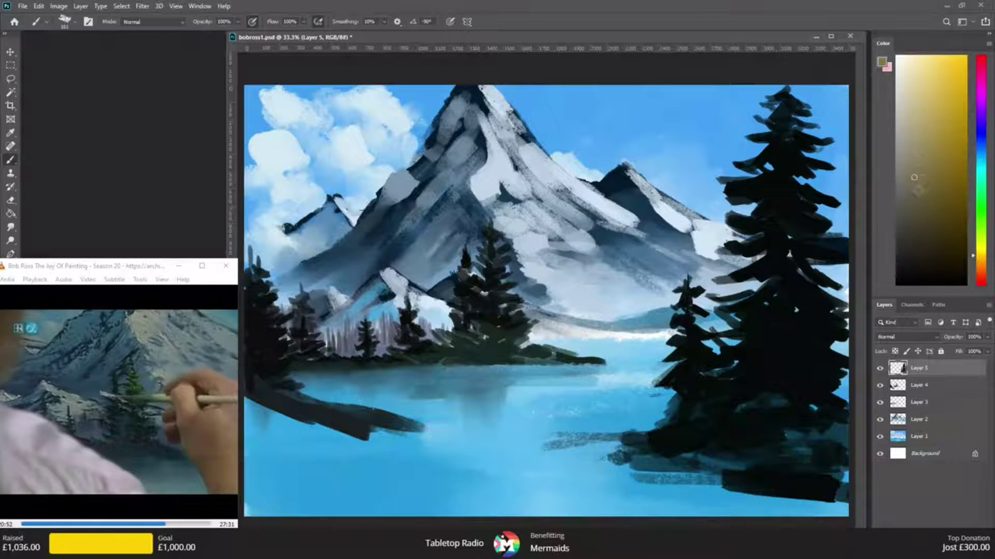
{"action": "left_click", "coordinate": [75, 22]}
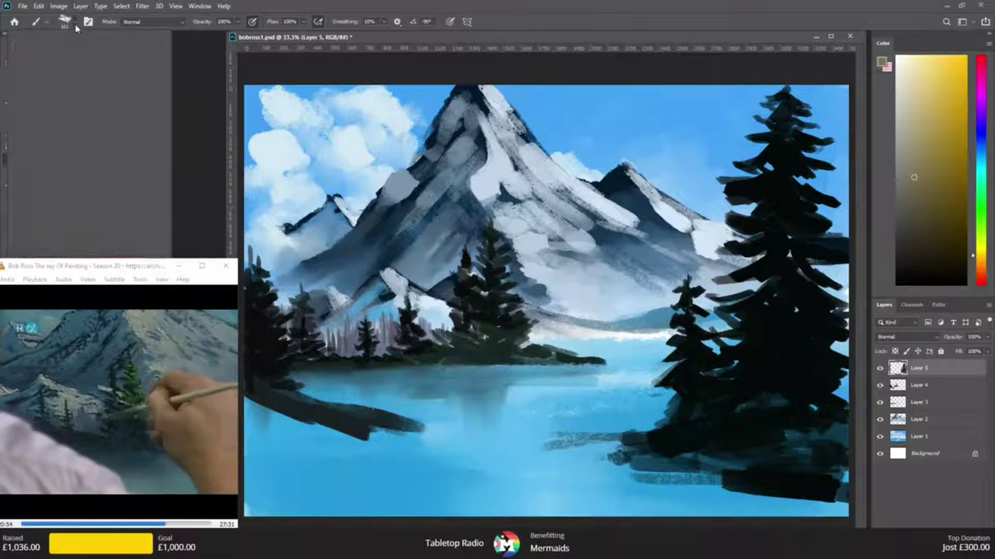
{"action": "left_click", "coordinate": [63, 55]}
{"action": "left_click_drag", "start_coordinate": [788, 119], "coordinate": [788, 190]}
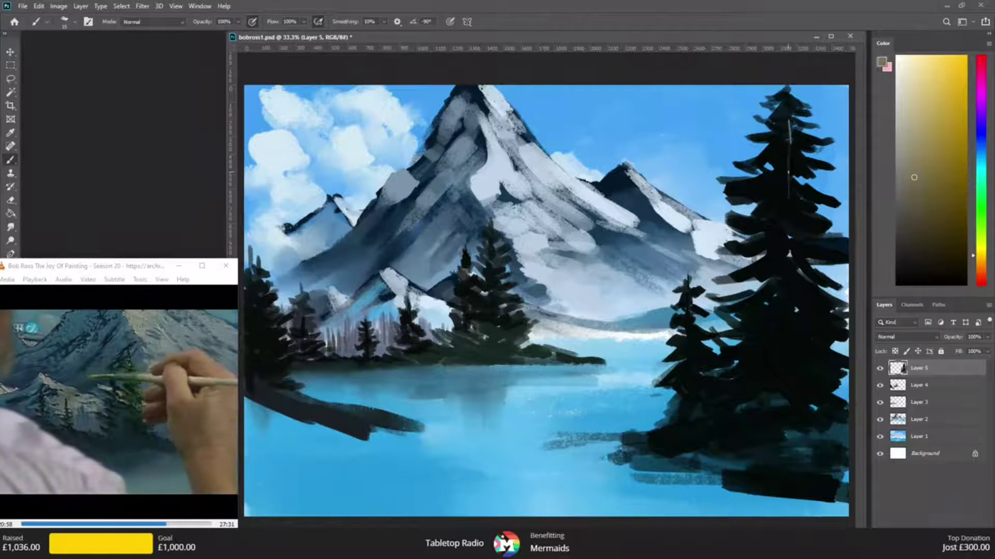
{"action": "key", "text": "ctrl+z"}
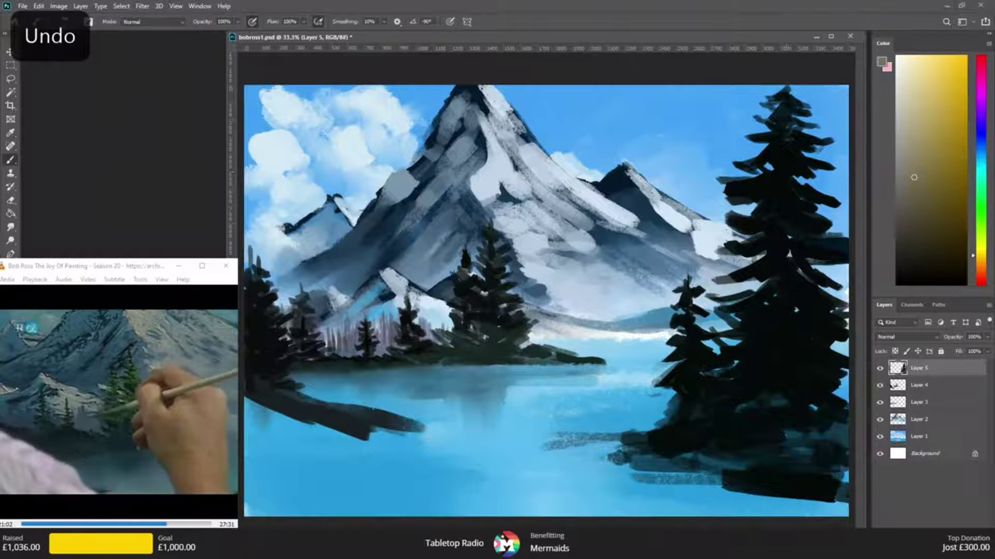
{"action": "left_click_drag", "start_coordinate": [792, 288], "coordinate": [794, 320]}
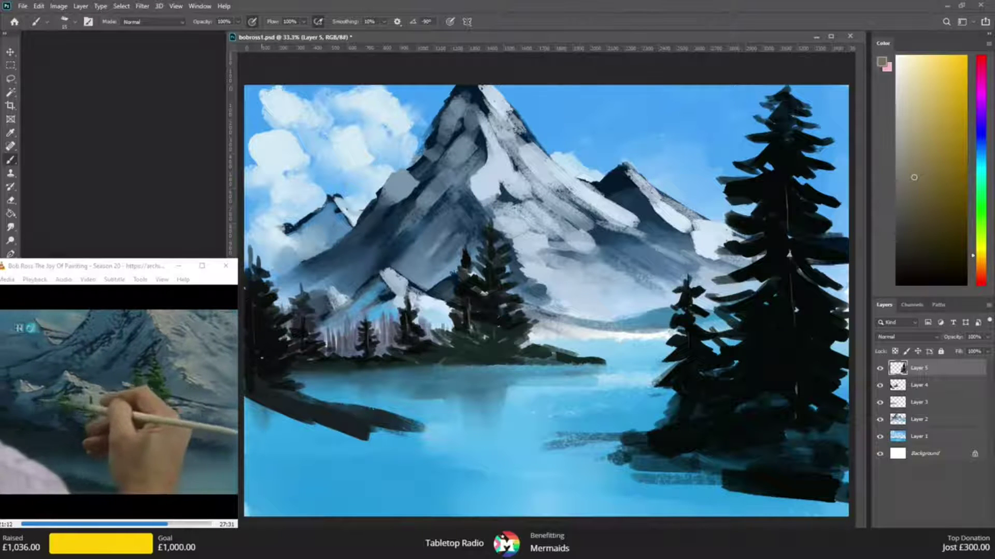
- Pick a yellow-green, add a layer above Layer 5, and highlight the branches of the two central firs with a 28 px brush
{"action": "left_click", "coordinate": [980, 234]}
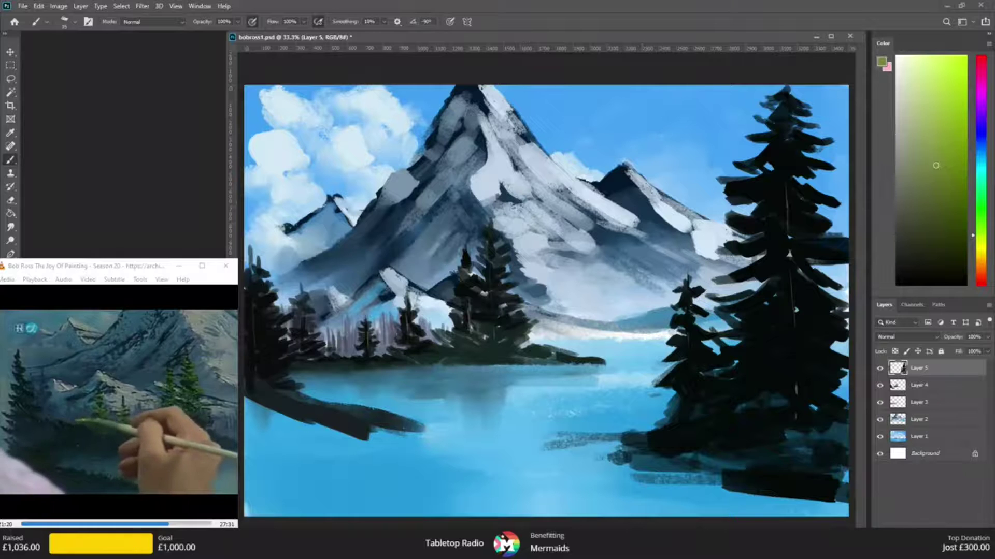
{"action": "key", "text": "ctrl+shift+alt+n"}
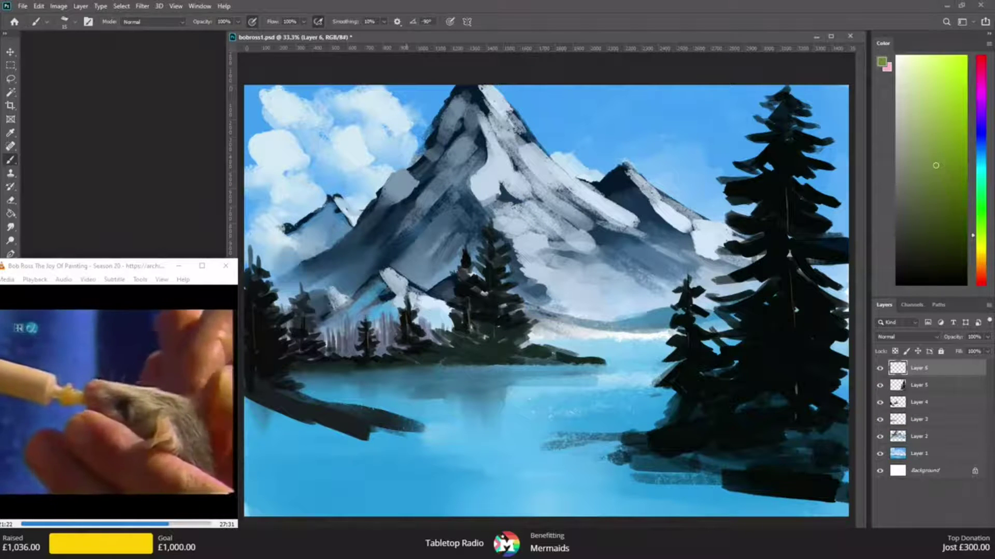
{"action": "left_click", "coordinate": [75, 23]}
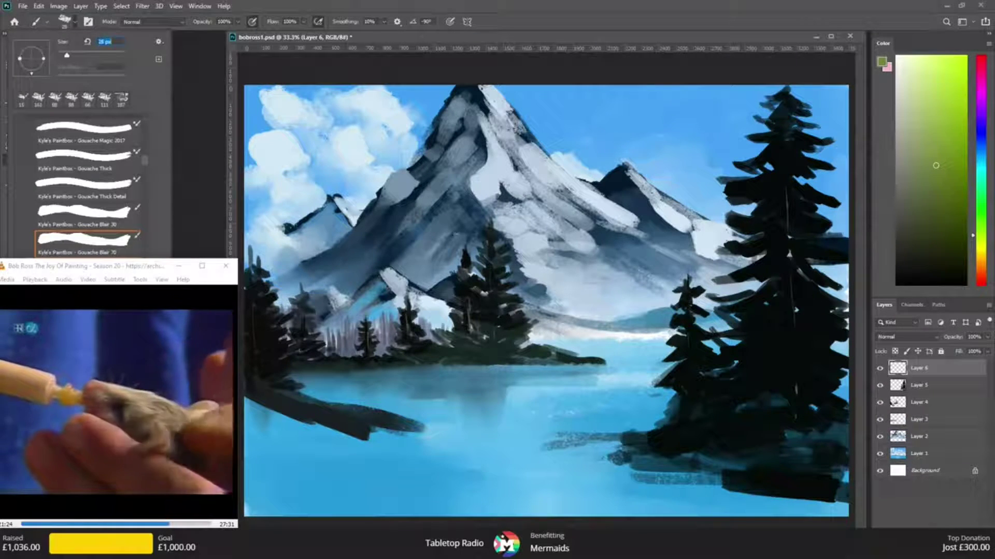
{"action": "key", "text": "Return"}
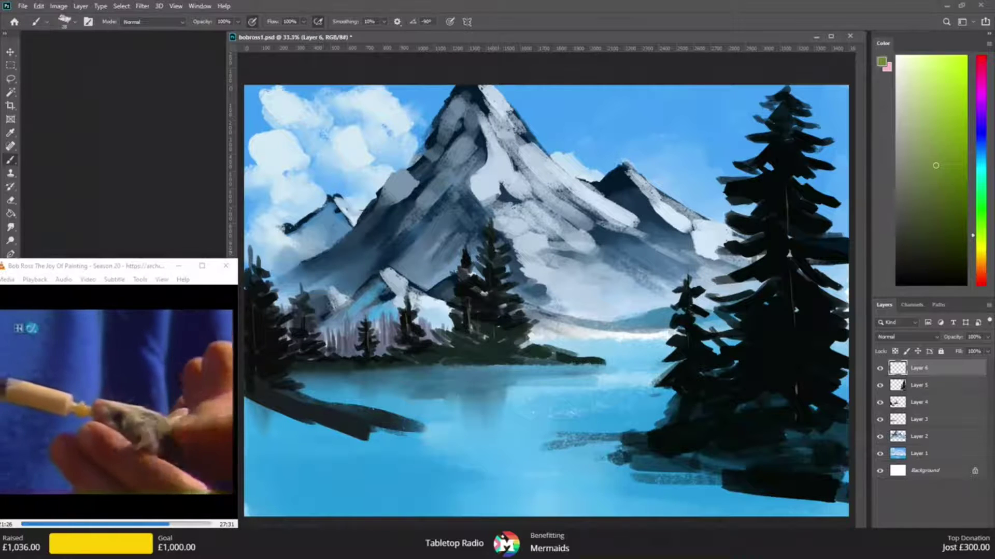
{"action": "mouse_move", "coordinate": [499, 252]}
{"action": "left_mouse_down"}
{"action": "mouse_move", "coordinate": [509, 260]}
{"action": "mouse_move", "coordinate": [503, 272]}
{"action": "left_mouse_up"}
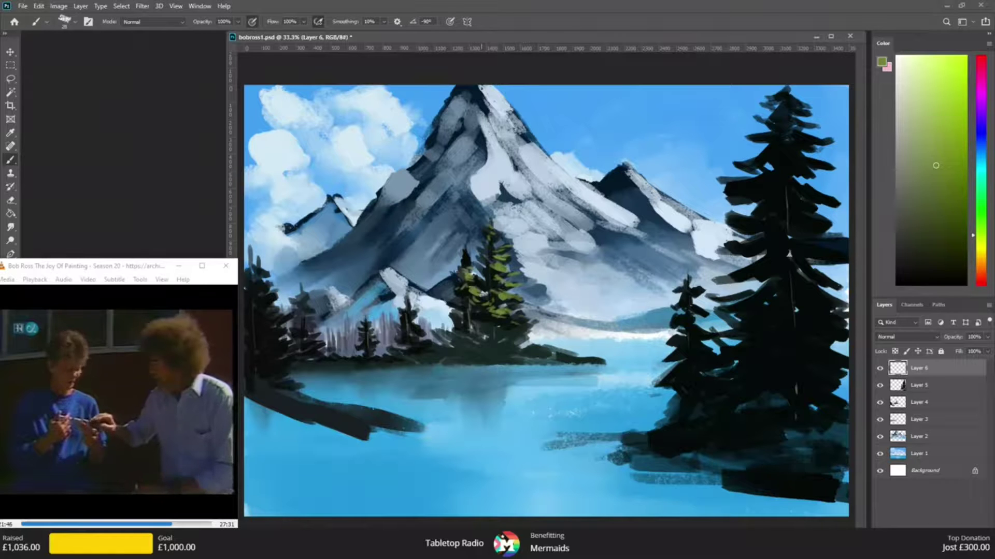
- Enlarge the brush to 34 px and add yellow-green highlights to the small shoreline firs and the top of the far-left fir
{"action": "left_click", "coordinate": [76, 23]}
{"action": "left_click_drag", "start_coordinate": [67, 55], "coordinate": [70, 55]}
{"action": "key", "text": "Return"}
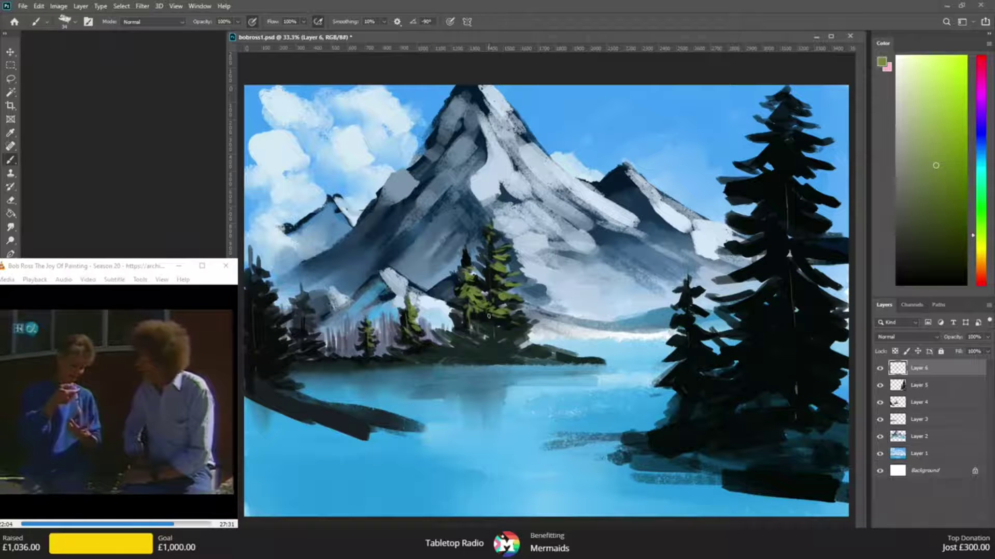
{"action": "left_click_drag", "start_coordinate": [304, 306], "coordinate": [300, 301]}
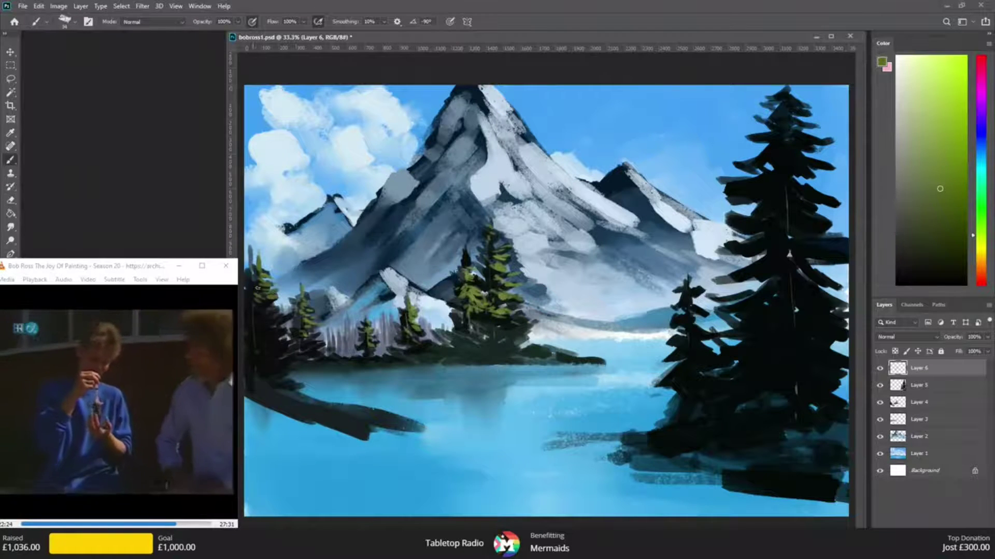
- Set the brush to 58 px, undo the heavy trial dab, and highlight the lower branches of the far-left fir in darker olive
{"action": "left_click", "coordinate": [75, 22]}
{"action": "left_click", "coordinate": [259, 307]}
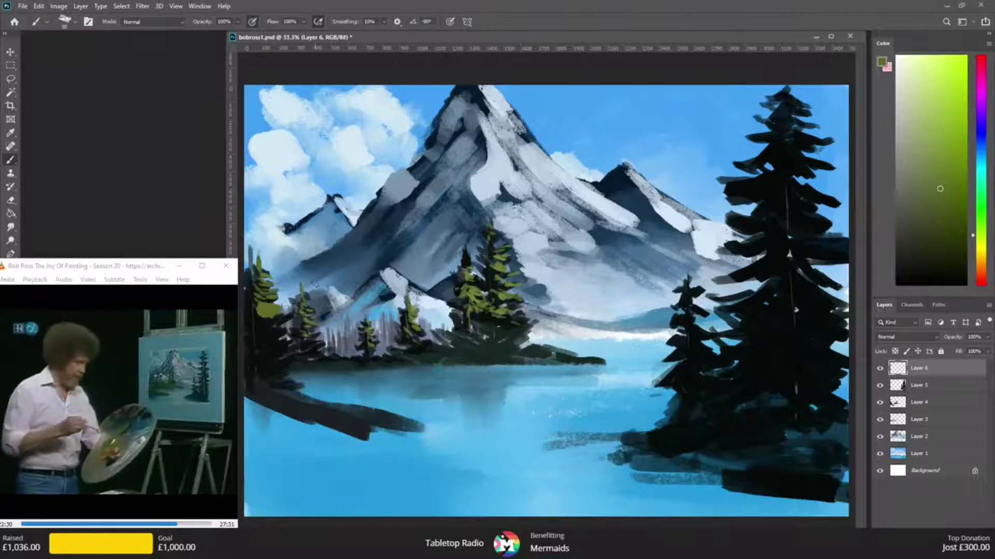
{"action": "key", "text": "ctrl+z"}
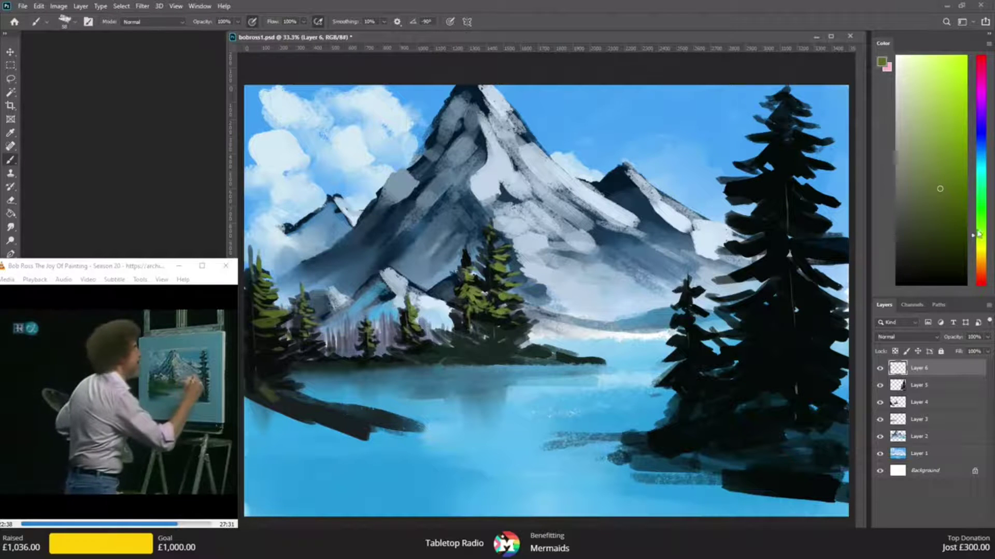
- Shift the colour to a purer mid-green and paint grass along the left foreground bank and the shore beside the far-left fir
{"action": "left_click_drag", "start_coordinate": [978, 234], "coordinate": [978, 225]}
{"action": "left_click", "coordinate": [946, 191]}
{"action": "mouse_move", "coordinate": [307, 405]}
{"action": "left_mouse_down"}
{"action": "mouse_move", "coordinate": [358, 423]}
{"action": "mouse_move", "coordinate": [306, 402]}
{"action": "mouse_move", "coordinate": [384, 419]}
{"action": "left_mouse_up"}
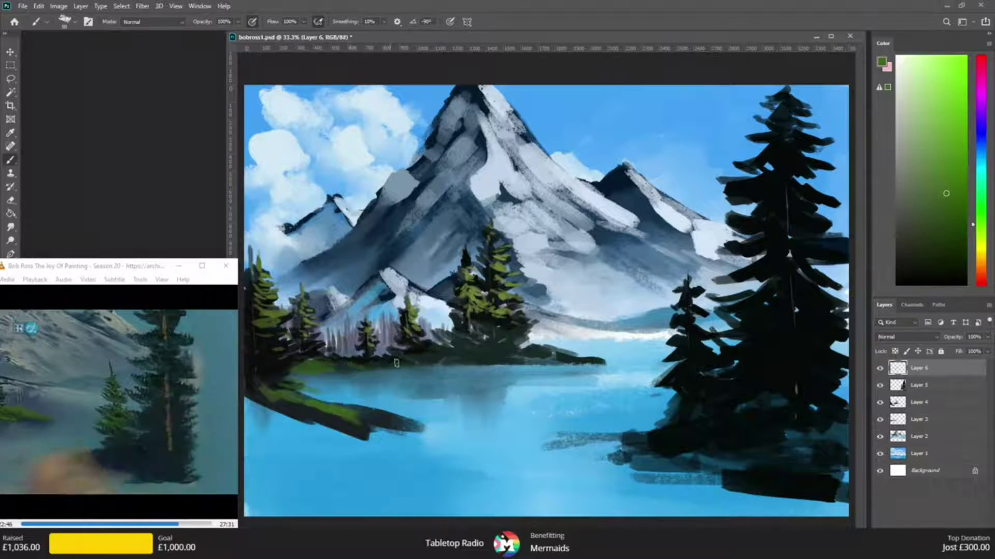
- Enlarge the brush, paint green grass along the shore beneath the central firs out to its tip, and undo the last stroke
{"action": "left_click", "coordinate": [74, 21]}
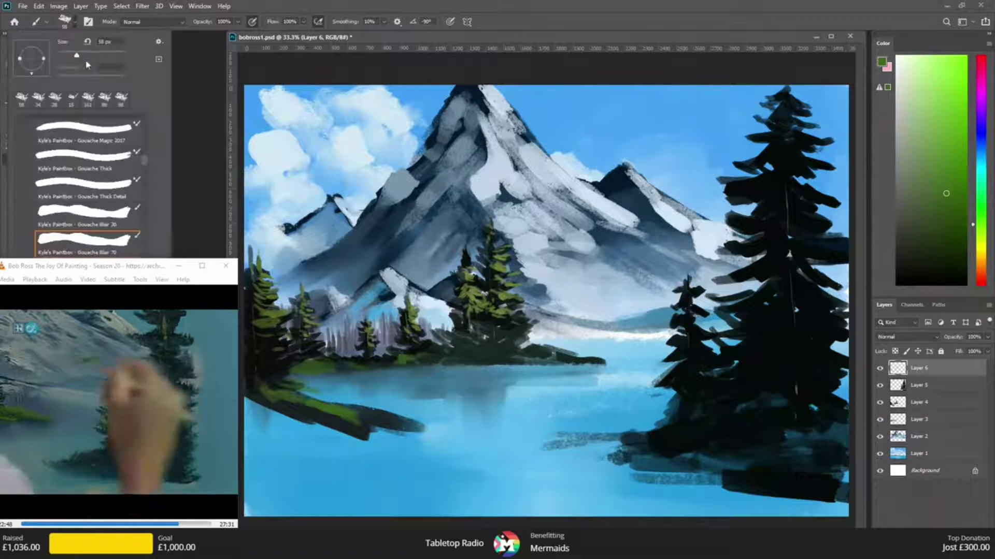
{"action": "left_click_drag", "start_coordinate": [86, 55], "coordinate": [94, 55]}
{"action": "left_click", "coordinate": [442, 328]}
{"action": "mouse_move", "coordinate": [409, 356]}
{"action": "left_mouse_down"}
{"action": "mouse_move", "coordinate": [507, 344]}
{"action": "mouse_move", "coordinate": [553, 350]}
{"action": "mouse_move", "coordinate": [414, 359]}
{"action": "mouse_move", "coordinate": [580, 351]}
{"action": "left_mouse_up"}
{"action": "key", "text": "ctrl+z"}
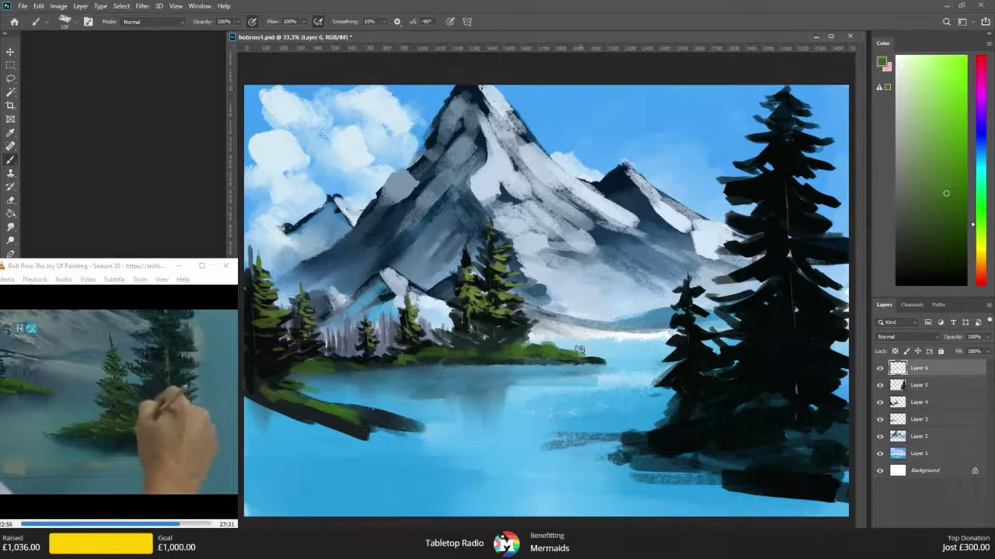
- Paint green grass along the right-hand bank and highlight the left-side branches of the smaller fir standing on it
{"action": "mouse_move", "coordinate": [676, 429]}
{"action": "left_mouse_down"}
{"action": "mouse_move", "coordinate": [647, 442]}
{"action": "mouse_move", "coordinate": [601, 432]}
{"action": "mouse_move", "coordinate": [611, 441]}
{"action": "mouse_move", "coordinate": [523, 451]}
{"action": "left_mouse_up"}
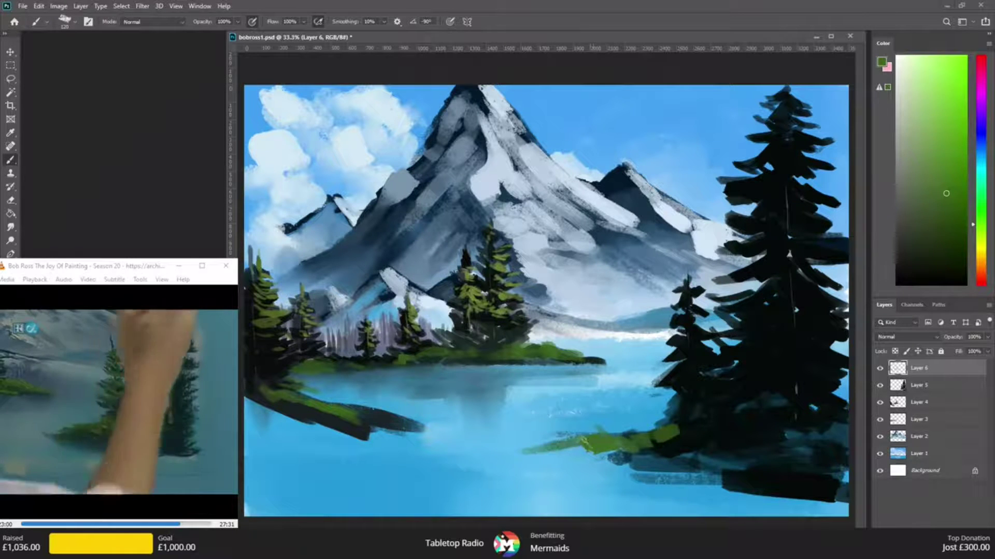
{"action": "left_click_drag", "start_coordinate": [695, 438], "coordinate": [721, 440]}
{"action": "mouse_move", "coordinate": [678, 382]}
{"action": "left_mouse_down"}
{"action": "mouse_move", "coordinate": [698, 364]}
{"action": "mouse_move", "coordinate": [692, 378]}
{"action": "mouse_move", "coordinate": [694, 354]}
{"action": "mouse_move", "coordinate": [676, 341]}
{"action": "mouse_move", "coordinate": [689, 330]}
{"action": "mouse_move", "coordinate": [686, 308]}
{"action": "left_mouse_up"}
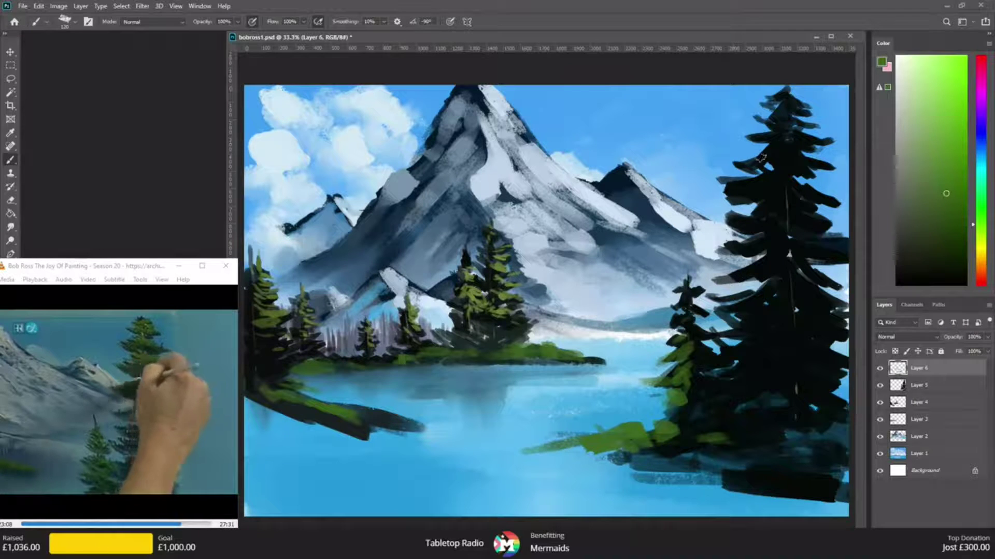
- Highlight the branches of the tall right-hand fir in mid-green, working from near the crown down to the lower boughs
{"action": "mouse_move", "coordinate": [764, 139]}
{"action": "left_mouse_down"}
{"action": "mouse_move", "coordinate": [803, 142]}
{"action": "mouse_move", "coordinate": [798, 159]}
{"action": "mouse_move", "coordinate": [779, 153]}
{"action": "mouse_move", "coordinate": [762, 165]}
{"action": "mouse_move", "coordinate": [819, 165]}
{"action": "left_mouse_up"}
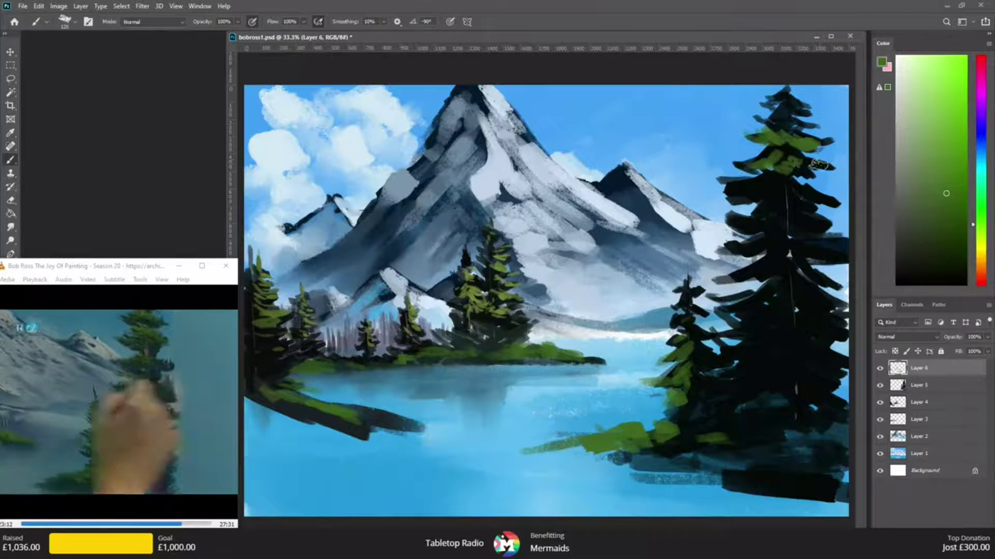
{"action": "mouse_move", "coordinate": [769, 193]}
{"action": "left_mouse_down"}
{"action": "mouse_move", "coordinate": [738, 196]}
{"action": "mouse_move", "coordinate": [725, 184]}
{"action": "mouse_move", "coordinate": [811, 196]}
{"action": "mouse_move", "coordinate": [772, 224]}
{"action": "mouse_move", "coordinate": [732, 220]}
{"action": "left_mouse_up"}
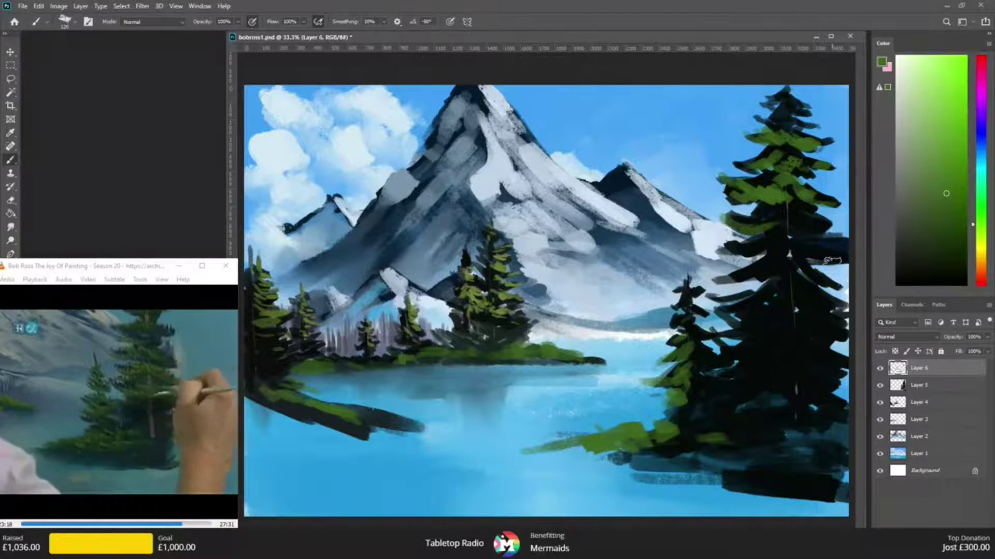
{"action": "mouse_move", "coordinate": [730, 246]}
{"action": "left_mouse_down"}
{"action": "mouse_move", "coordinate": [772, 253]}
{"action": "mouse_move", "coordinate": [754, 247]}
{"action": "mouse_move", "coordinate": [785, 229]}
{"action": "mouse_move", "coordinate": [777, 256]}
{"action": "mouse_move", "coordinate": [829, 252]}
{"action": "mouse_move", "coordinate": [802, 255]}
{"action": "mouse_move", "coordinate": [776, 285]}
{"action": "mouse_move", "coordinate": [762, 269]}
{"action": "mouse_move", "coordinate": [748, 275]}
{"action": "mouse_move", "coordinate": [768, 281]}
{"action": "mouse_move", "coordinate": [780, 269]}
{"action": "mouse_move", "coordinate": [852, 292]}
{"action": "left_mouse_up"}
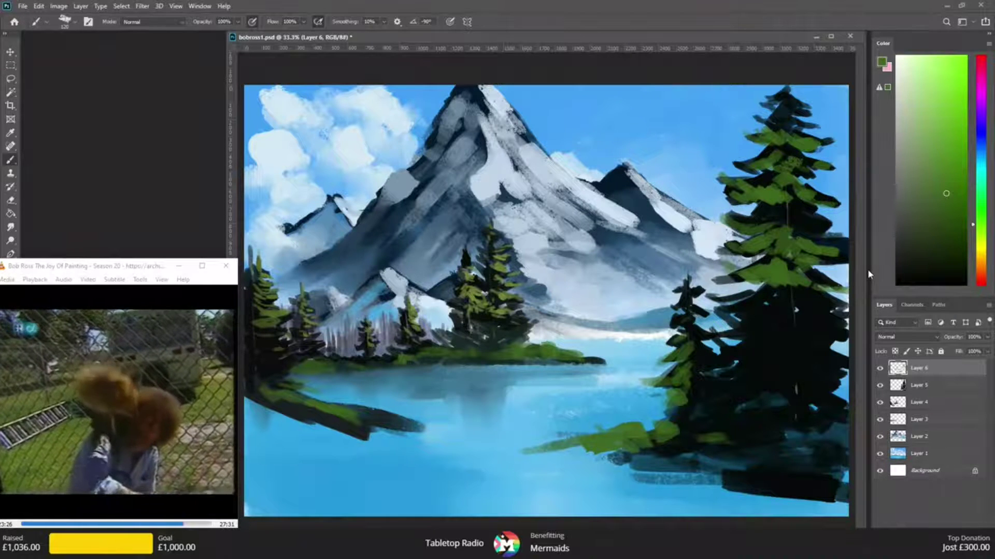
{"action": "left_click_drag", "start_coordinate": [785, 216], "coordinate": [854, 220]}
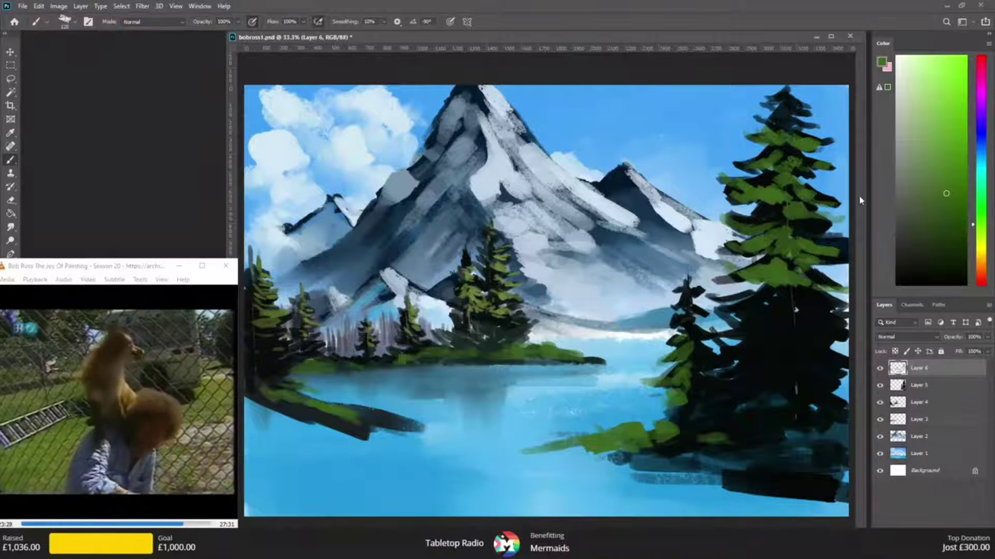
{"action": "mouse_move", "coordinate": [787, 296]}
{"action": "left_mouse_down"}
{"action": "mouse_move", "coordinate": [753, 304]}
{"action": "mouse_move", "coordinate": [785, 290]}
{"action": "mouse_move", "coordinate": [752, 319]}
{"action": "mouse_move", "coordinate": [809, 312]}
{"action": "mouse_move", "coordinate": [812, 295]}
{"action": "mouse_move", "coordinate": [850, 310]}
{"action": "left_mouse_up"}
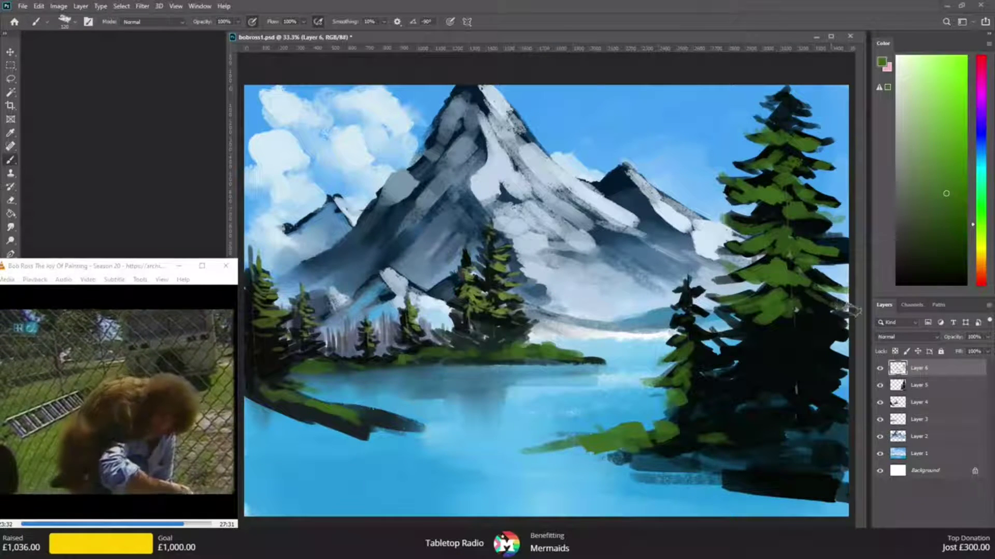
{"action": "mouse_move", "coordinate": [769, 338]}
{"action": "left_mouse_down"}
{"action": "mouse_move", "coordinate": [717, 334]}
{"action": "mouse_move", "coordinate": [770, 330]}
{"action": "left_mouse_up"}
- Paint brighter green grass across the right-hand bank out to its tip and on the left foreground bank, using a 190 px brush without opacity pressure
{"action": "mouse_move", "coordinate": [686, 435]}
{"action": "left_mouse_down"}
{"action": "mouse_move", "coordinate": [668, 439]}
{"action": "mouse_move", "coordinate": [771, 428]}
{"action": "mouse_move", "coordinate": [831, 435]}
{"action": "mouse_move", "coordinate": [774, 419]}
{"action": "mouse_move", "coordinate": [829, 440]}
{"action": "mouse_move", "coordinate": [704, 449]}
{"action": "mouse_move", "coordinate": [825, 469]}
{"action": "mouse_move", "coordinate": [838, 436]}
{"action": "left_mouse_up"}
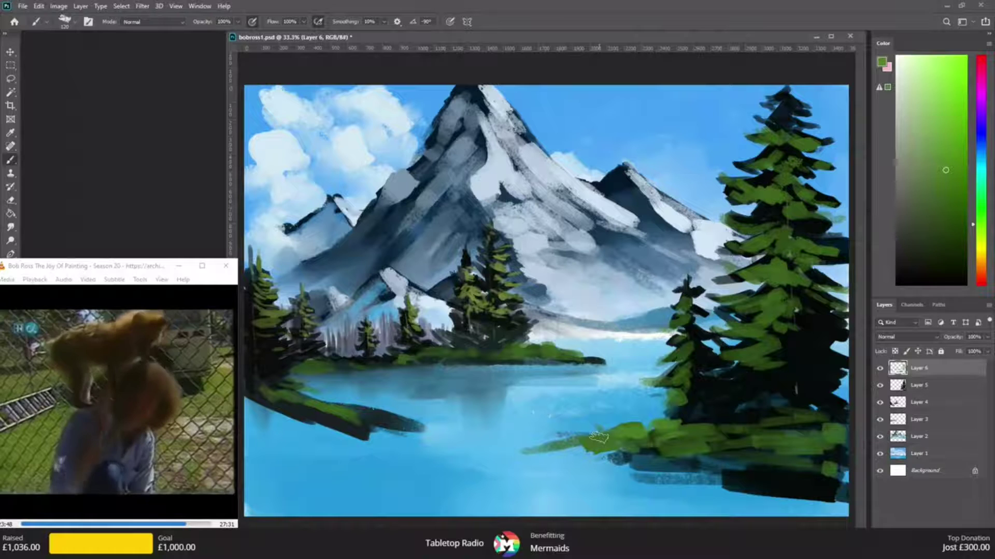
{"action": "left_click", "coordinate": [75, 23]}
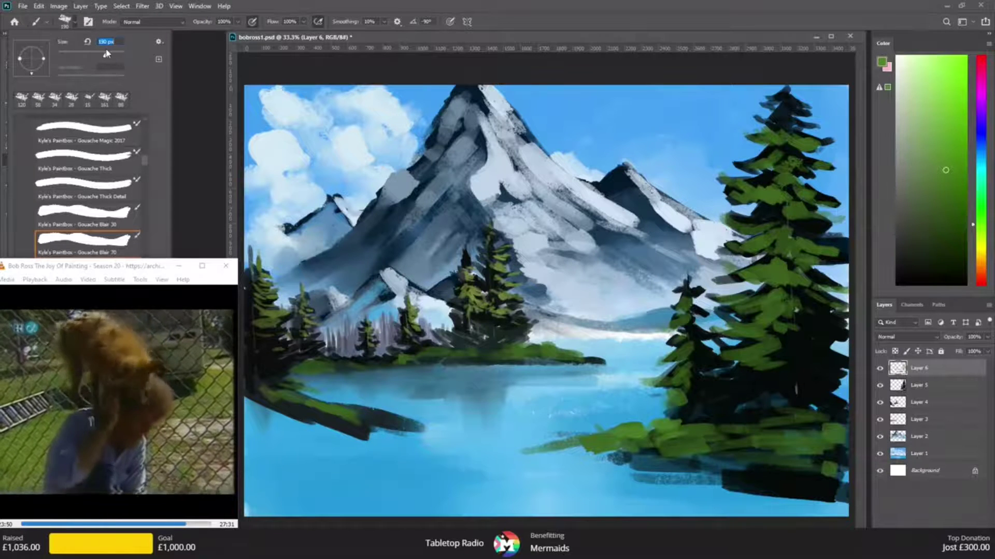
{"action": "left_click", "coordinate": [262, 25]}
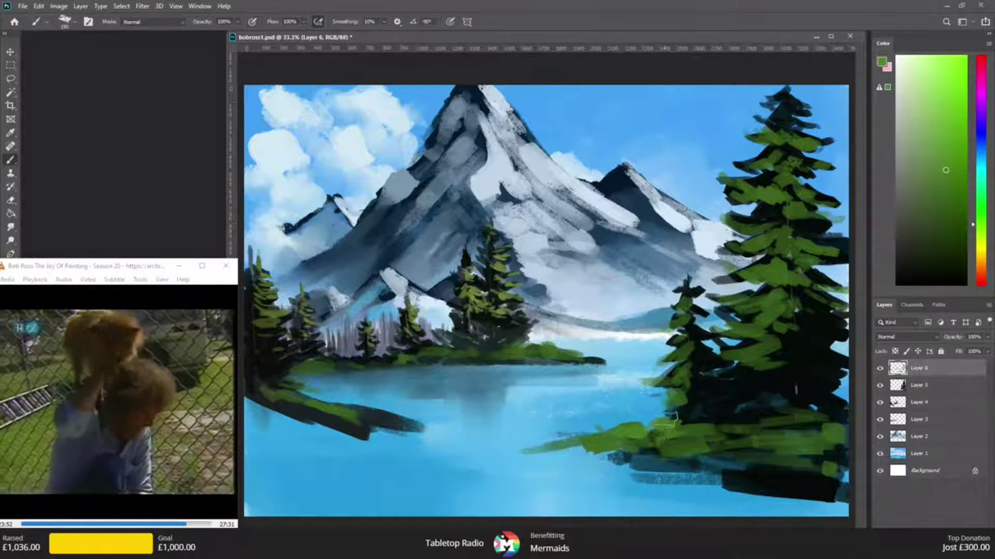
{"action": "left_click_drag", "start_coordinate": [576, 441], "coordinate": [498, 455]}
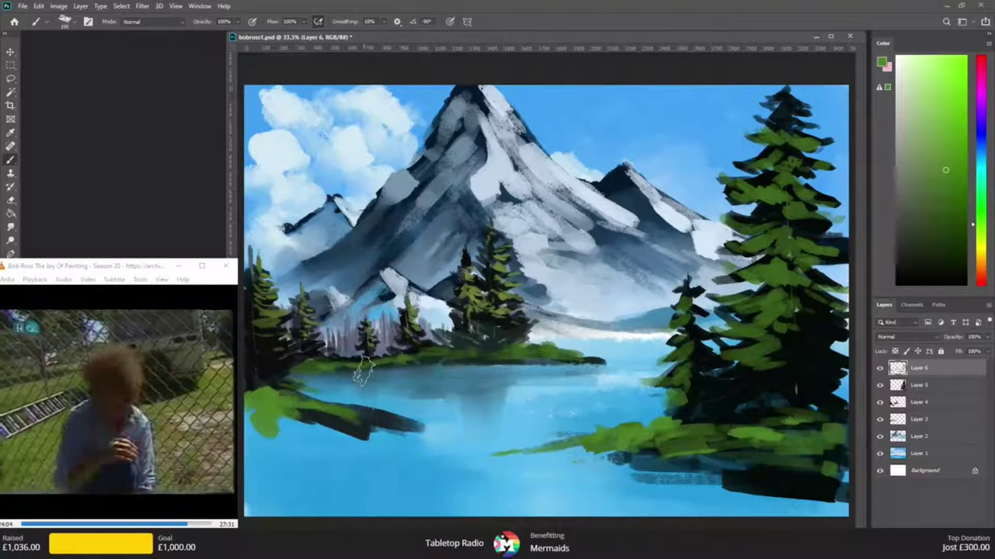
- Sample the dark bank colour and paint a solid dark underside along the left foreground bank and beneath the right bank's tip
{"action": "left_click", "coordinate": [326, 419], "text": "alt"}
{"action": "mouse_move", "coordinate": [292, 436]}
{"action": "left_mouse_down"}
{"action": "mouse_move", "coordinate": [277, 442]}
{"action": "mouse_move", "coordinate": [263, 417]}
{"action": "mouse_move", "coordinate": [327, 430]}
{"action": "left_mouse_up"}
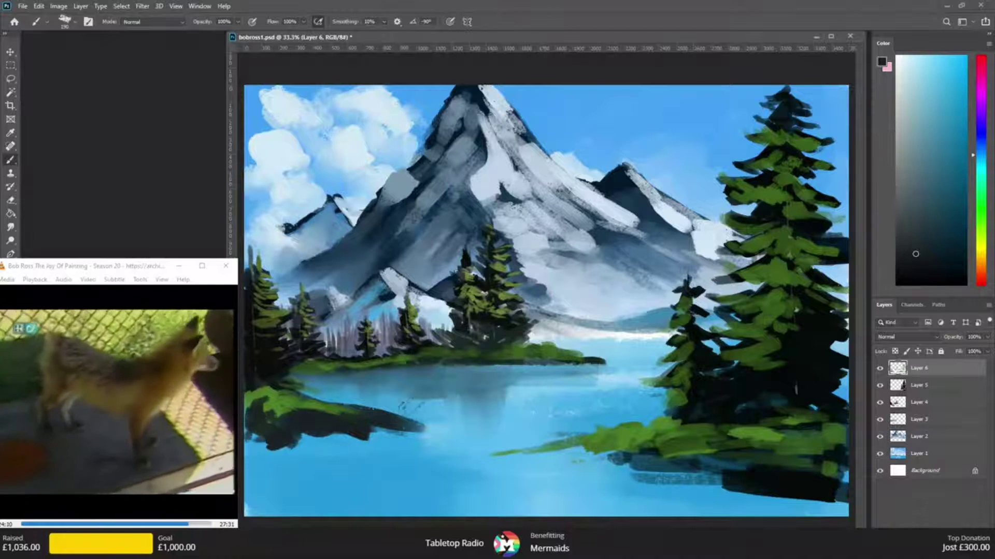
{"action": "left_click_drag", "start_coordinate": [336, 427], "coordinate": [446, 429]}
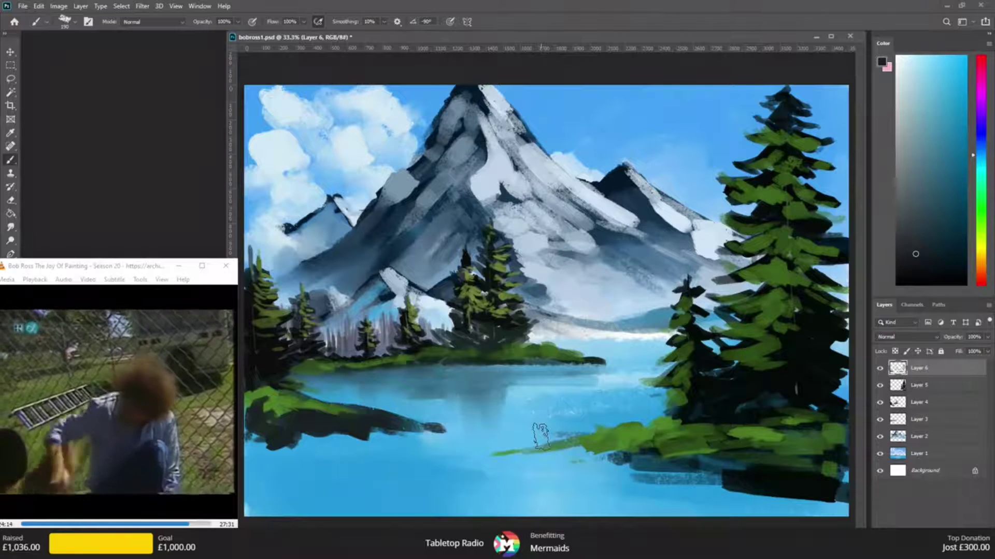
{"action": "left_click_drag", "start_coordinate": [266, 441], "coordinate": [454, 434]}
{"action": "left_click_drag", "start_coordinate": [671, 465], "coordinate": [528, 455]}
- Smudge the left foreground bank's dark lower edge downward into the water as a soft reflection
{"action": "left_click", "coordinate": [10, 226]}
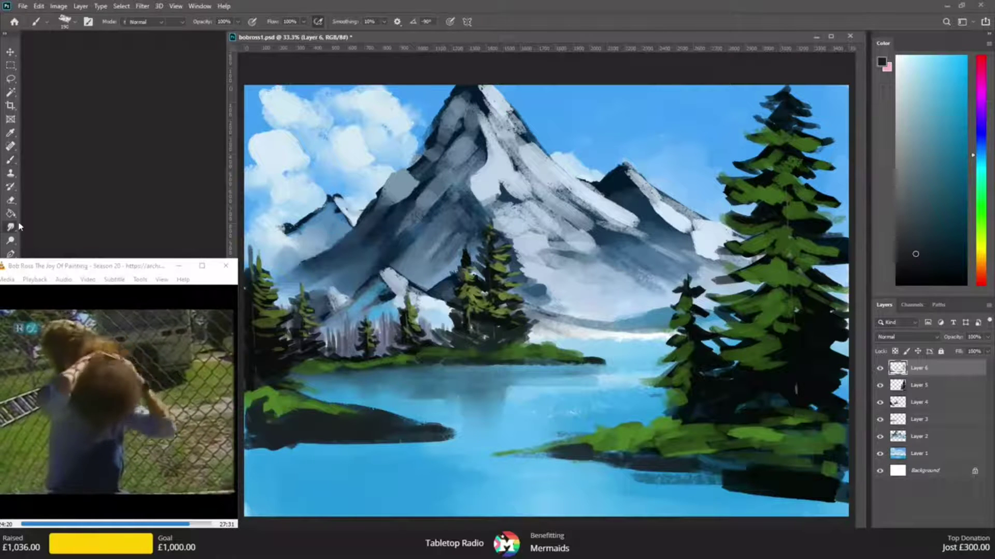
{"action": "left_click_drag", "start_coordinate": [481, 435], "coordinate": [414, 436]}
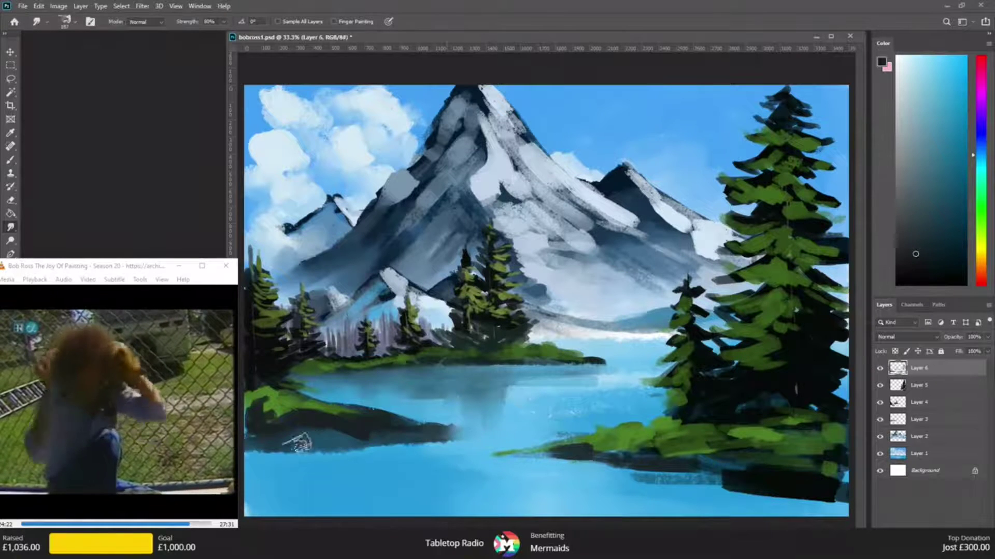
{"action": "mouse_move", "coordinate": [278, 447]}
{"action": "left_mouse_down"}
{"action": "mouse_move", "coordinate": [292, 492]}
{"action": "mouse_move", "coordinate": [307, 480]}
{"action": "left_mouse_up"}
{"action": "left_click_drag", "start_coordinate": [327, 443], "coordinate": [333, 482]}
{"action": "left_click_drag", "start_coordinate": [363, 439], "coordinate": [372, 469]}
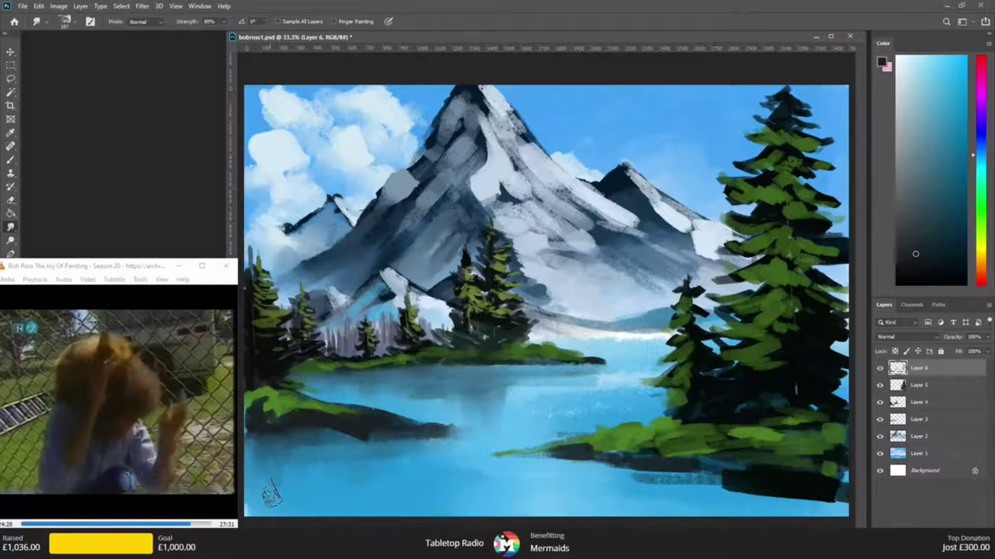
- Resample the dark colour from the left bank and extend the dark shoreline beneath the right-hand bank's grass
{"action": "key", "text": "b"}
{"action": "left_click", "coordinate": [355, 435], "text": "alt"}
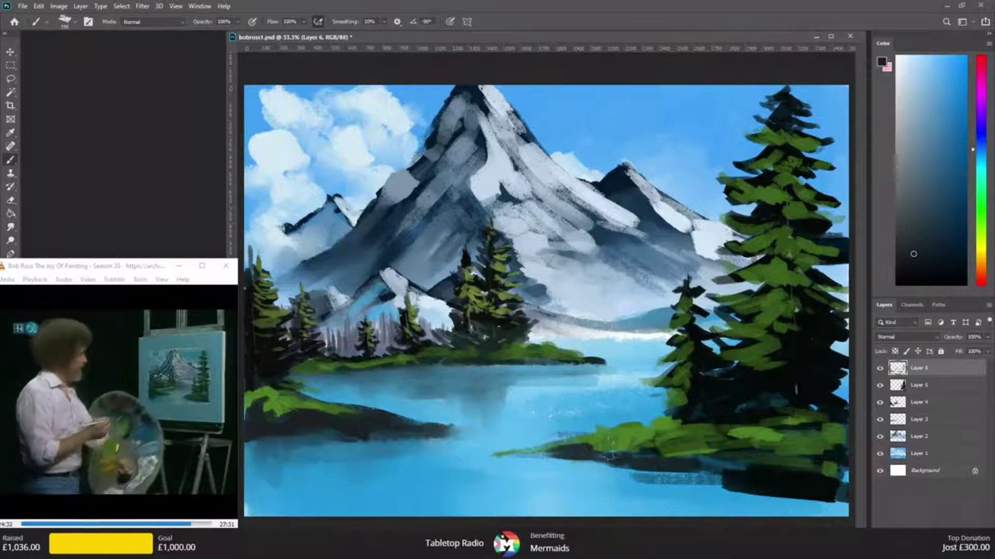
{"action": "mouse_move", "coordinate": [530, 461]}
{"action": "left_mouse_down"}
{"action": "mouse_move", "coordinate": [718, 471]}
{"action": "mouse_move", "coordinate": [705, 477]}
{"action": "left_mouse_up"}
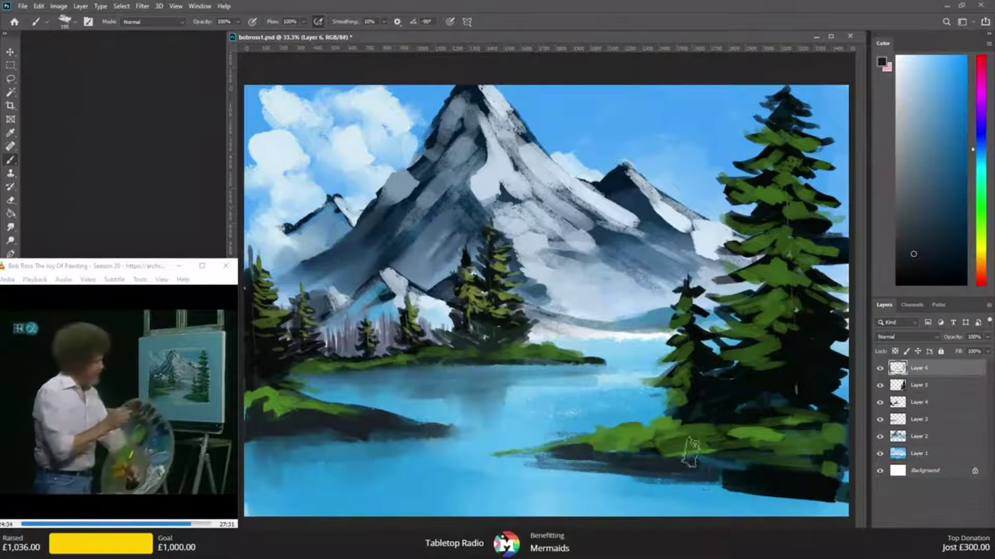
- Sample a dark teal, paint the right-hand bank's reflection below its shoreline, and smudge it into the water
{"action": "left_click", "coordinate": [650, 473], "text": "alt"}
{"action": "mouse_move", "coordinate": [642, 473]}
{"action": "left_mouse_down"}
{"action": "mouse_move", "coordinate": [605, 467]}
{"action": "mouse_move", "coordinate": [706, 477]}
{"action": "mouse_move", "coordinate": [829, 513]}
{"action": "mouse_move", "coordinate": [730, 511]}
{"action": "mouse_move", "coordinate": [669, 495]}
{"action": "left_mouse_up"}
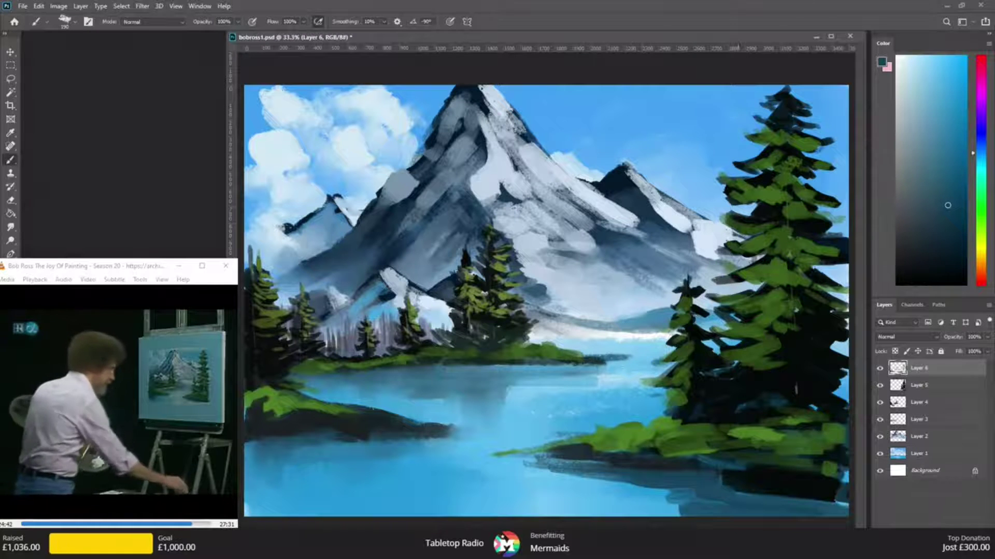
{"action": "left_click", "coordinate": [12, 227]}
{"action": "mouse_move", "coordinate": [660, 492]}
{"action": "left_mouse_down"}
{"action": "mouse_move", "coordinate": [612, 476]}
{"action": "mouse_move", "coordinate": [512, 469]}
{"action": "mouse_move", "coordinate": [601, 462]}
{"action": "left_mouse_up"}
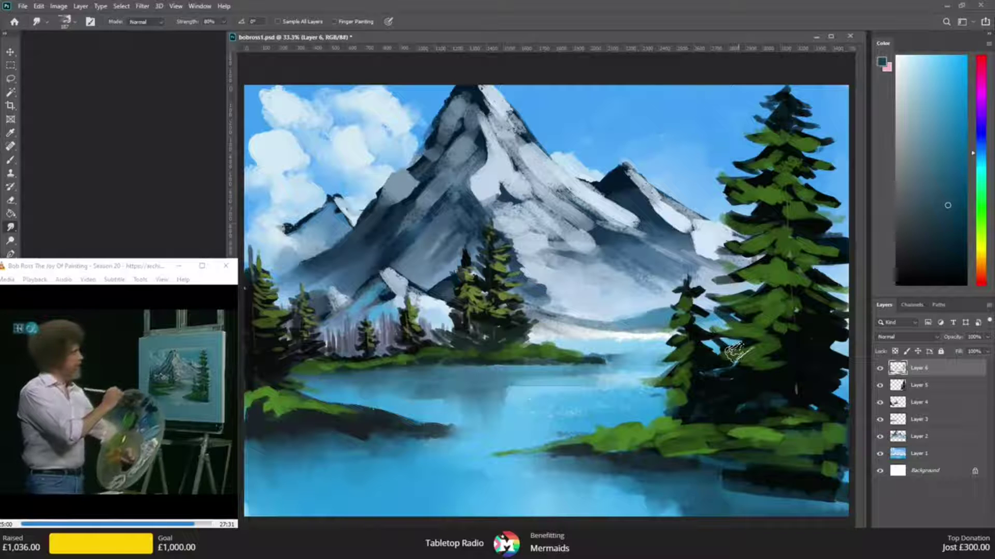
- Pick a very pale blue, set the brush to 25 px, and paint thin waterlines along the right and left banks
{"action": "key", "text": "i"}
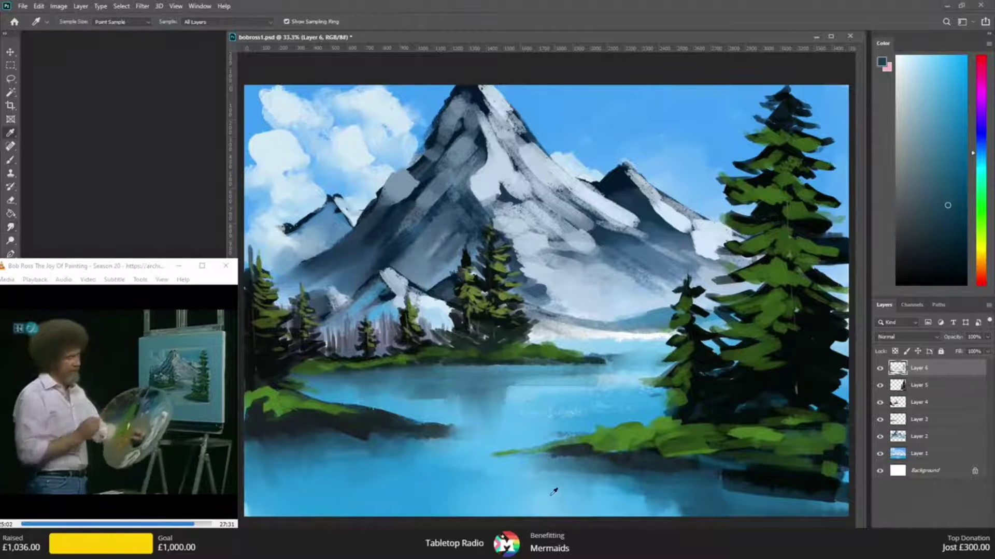
{"action": "left_click", "coordinate": [550, 495]}
{"action": "key", "text": "b"}
{"action": "left_click", "coordinate": [907, 63]}
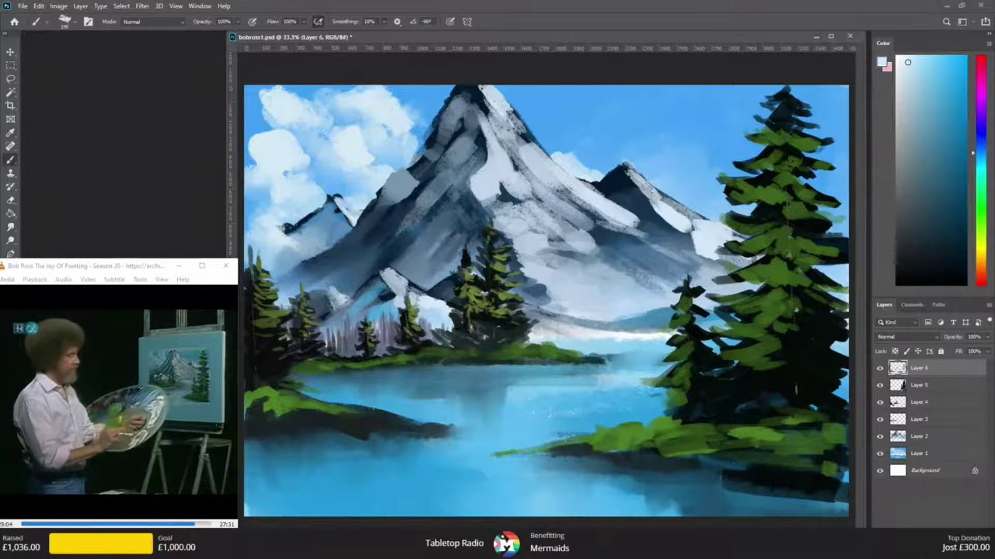
{"action": "left_click", "coordinate": [75, 22]}
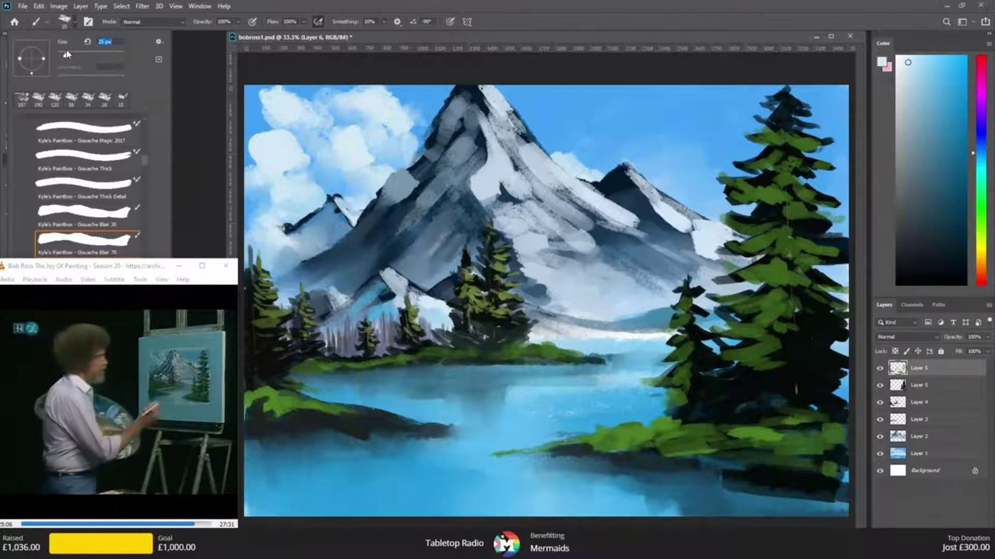
{"action": "key", "text": "Return"}
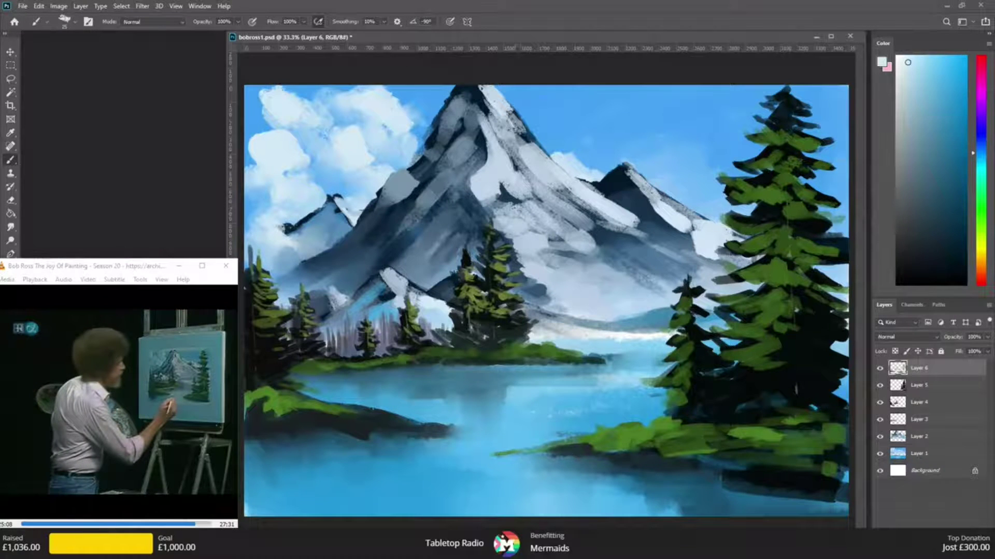
{"action": "mouse_move", "coordinate": [671, 469]}
{"action": "left_mouse_down"}
{"action": "mouse_move", "coordinate": [766, 489]}
{"action": "mouse_move", "coordinate": [845, 489]}
{"action": "left_mouse_up"}
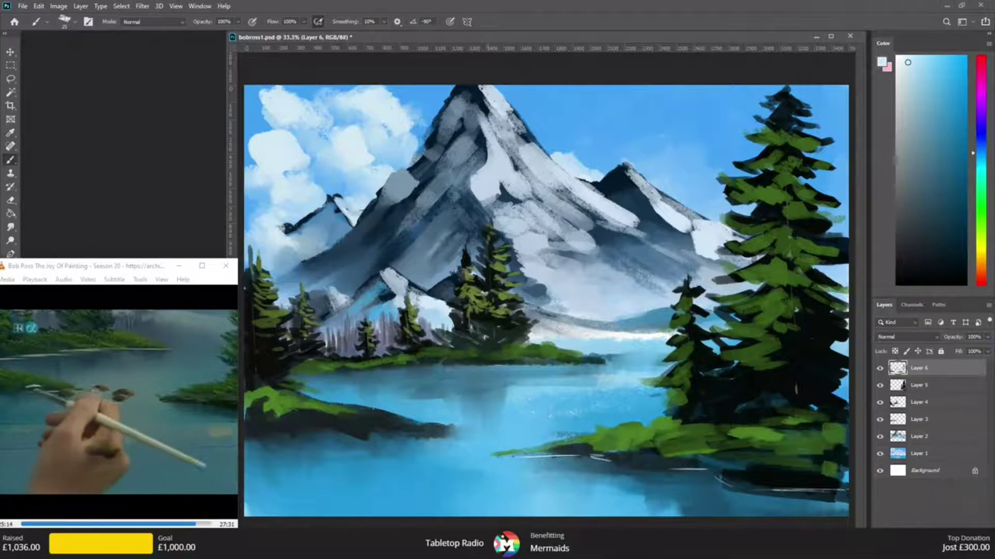
{"action": "left_click_drag", "start_coordinate": [282, 429], "coordinate": [334, 427]}
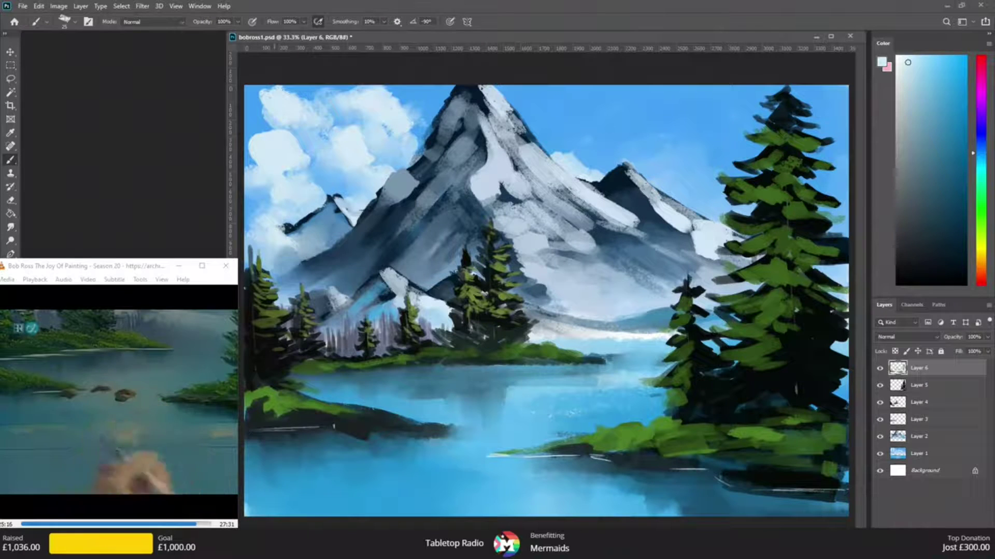
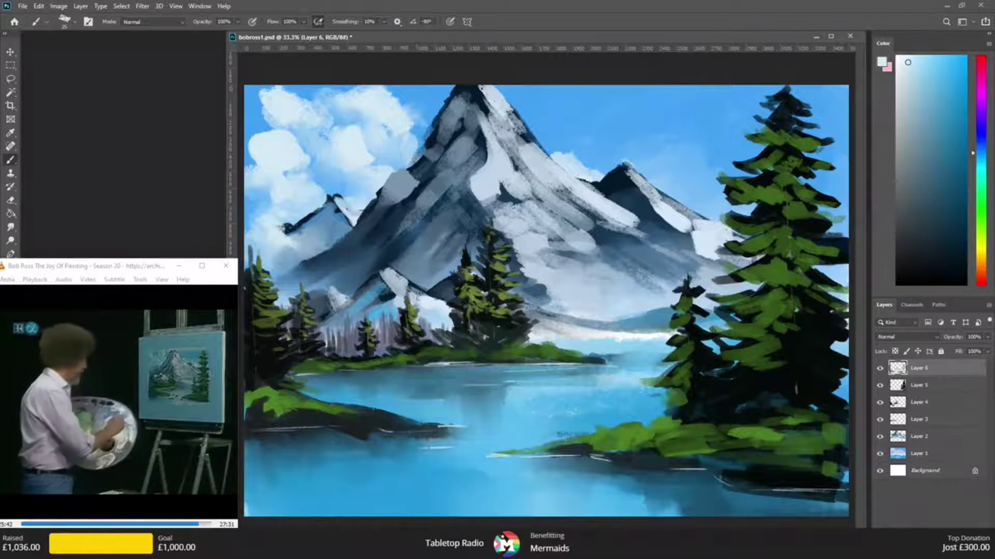
- Choose a dark brown, adjust the brush size, and paint two small rocks in the water off the left foreground bank's tip
{"action": "left_click_drag", "start_coordinate": [982, 281], "coordinate": [981, 271]}
{"action": "left_click", "coordinate": [919, 228]}
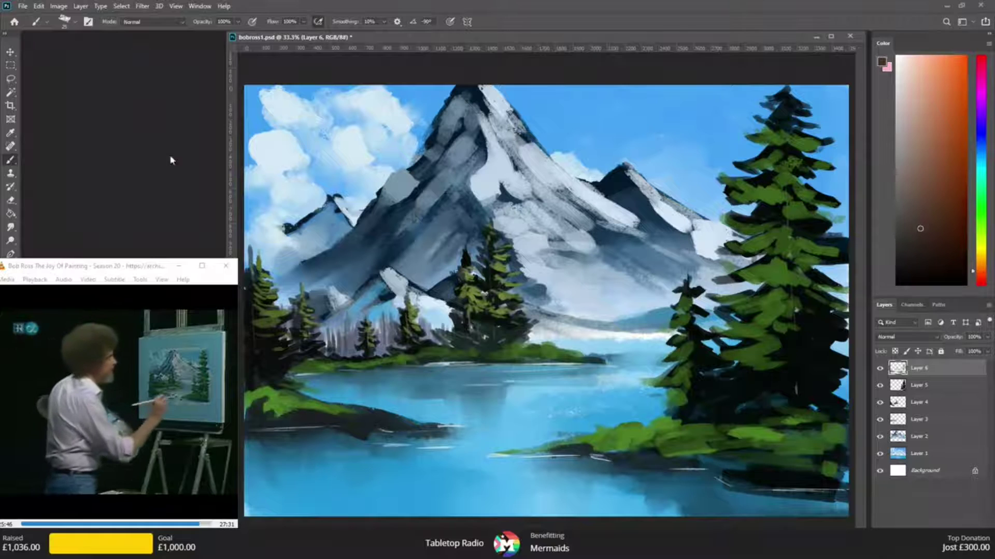
{"action": "left_click", "coordinate": [71, 22]}
{"action": "left_click", "coordinate": [409, 383]}
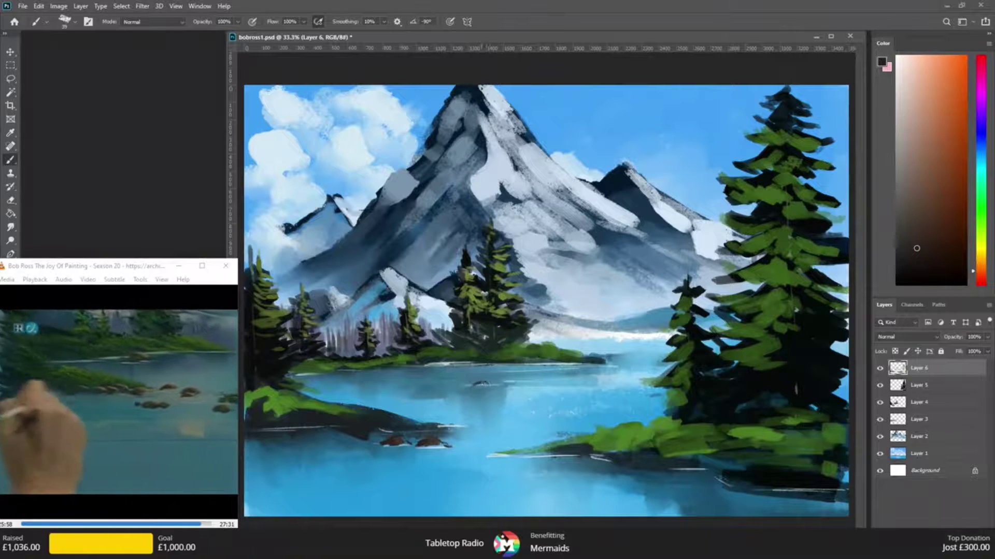
- Paint a cluster of dark brown rocks in the middle of the lake below the central firs, sampling a rock tone for its right end
{"action": "left_click_drag", "start_coordinate": [486, 382], "coordinate": [505, 379]}
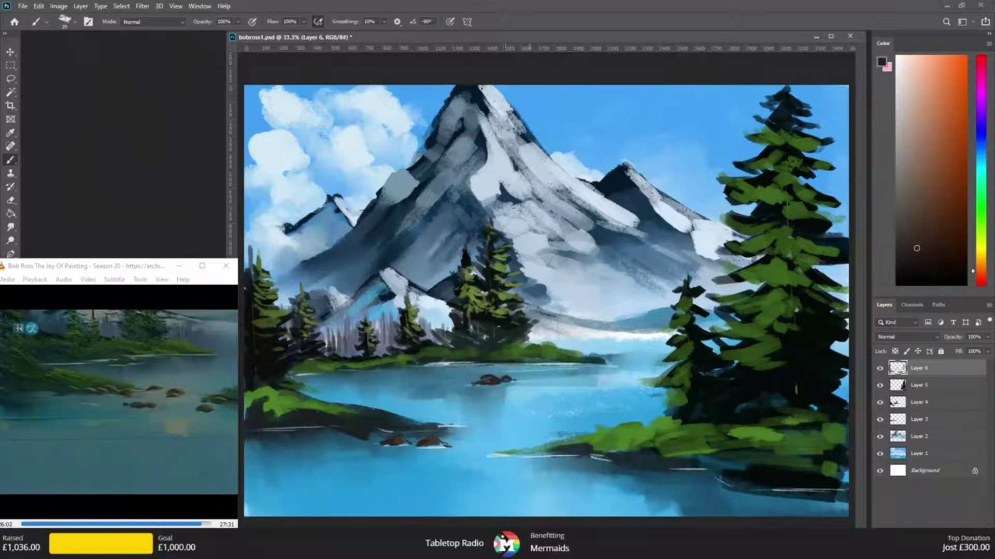
{"action": "left_click", "coordinate": [490, 378], "text": "alt"}
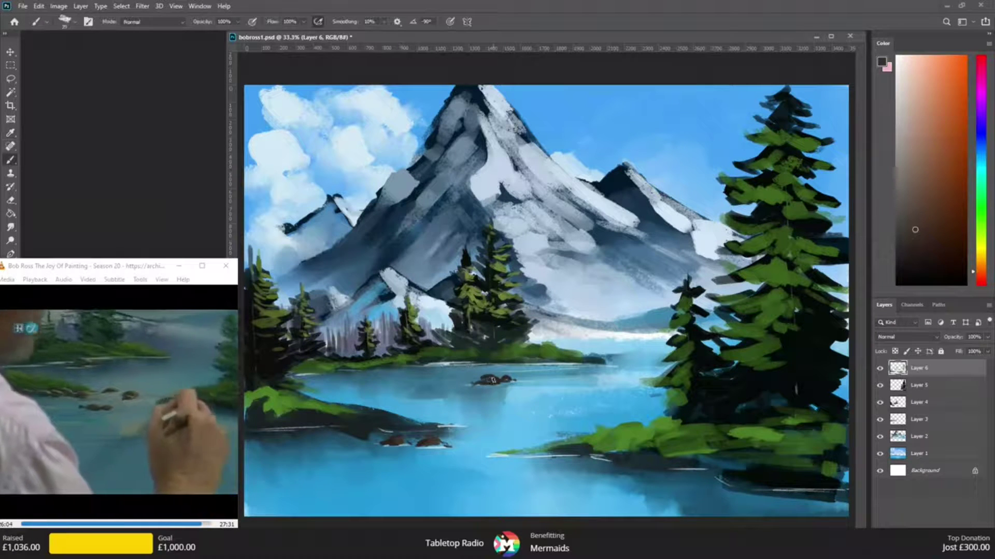
{"action": "left_click_drag", "start_coordinate": [513, 381], "coordinate": [531, 380]}
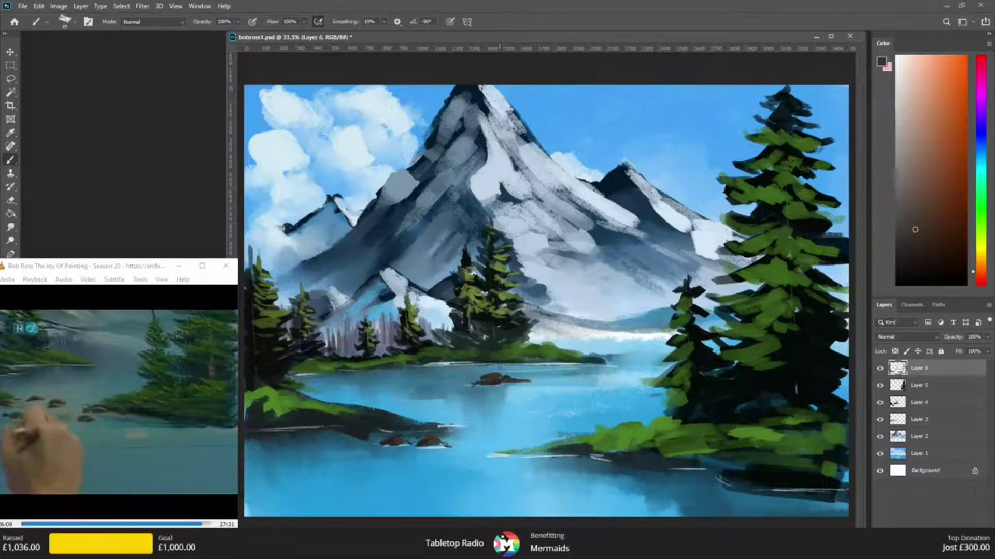
- Touch up the water around the lake rocks with sampled pale and grey-blue tones, and smudge the reflection beneath the upper rock
{"action": "left_click", "coordinate": [445, 364], "text": "alt"}
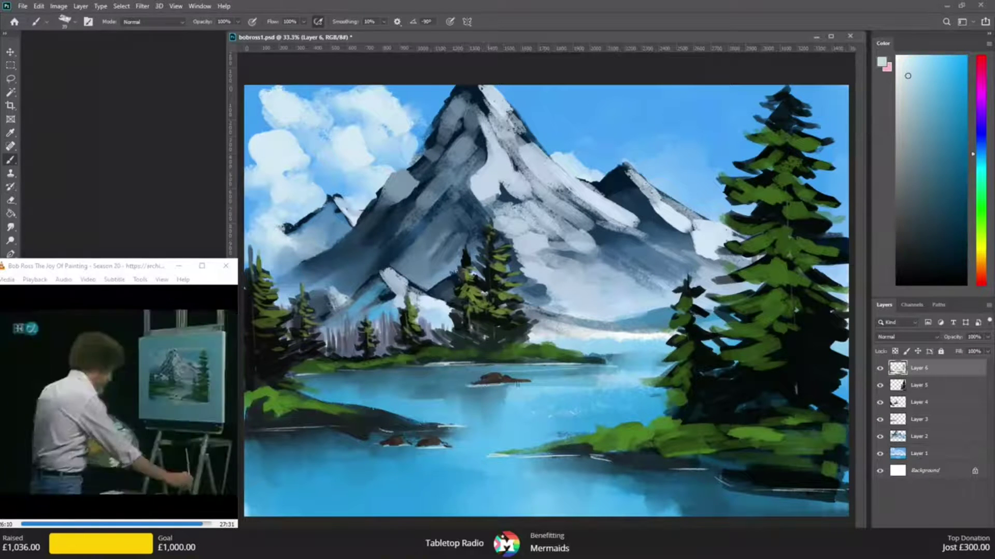
{"action": "left_click_drag", "start_coordinate": [517, 384], "coordinate": [542, 383]}
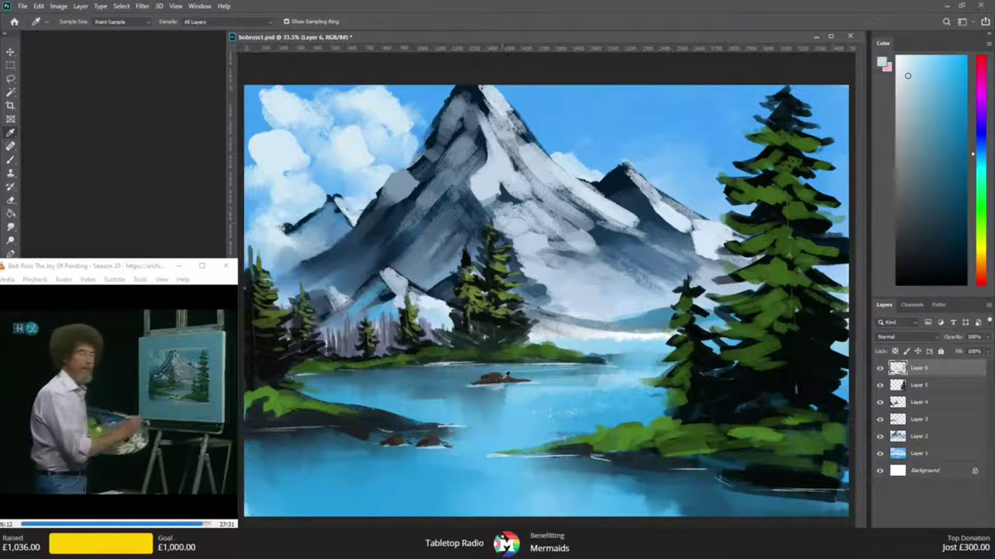
{"action": "left_click", "coordinate": [499, 383], "text": "alt"}
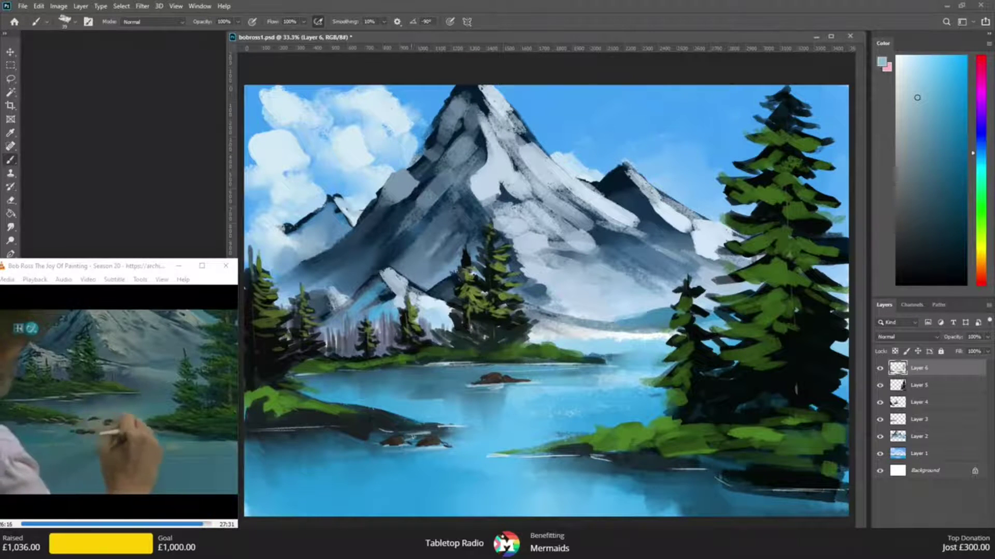
{"action": "left_click", "coordinate": [443, 430], "text": "alt"}
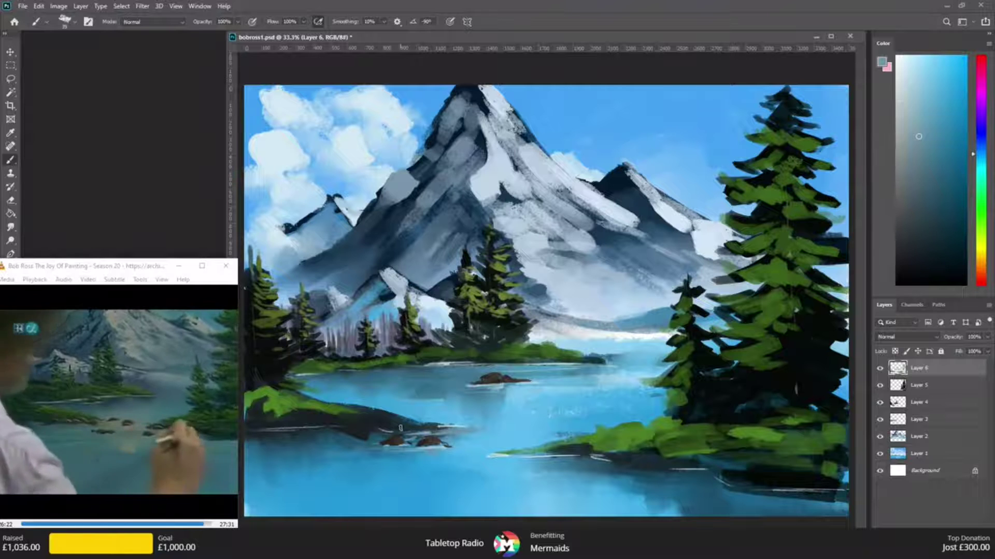
{"action": "left_click", "coordinate": [11, 227]}
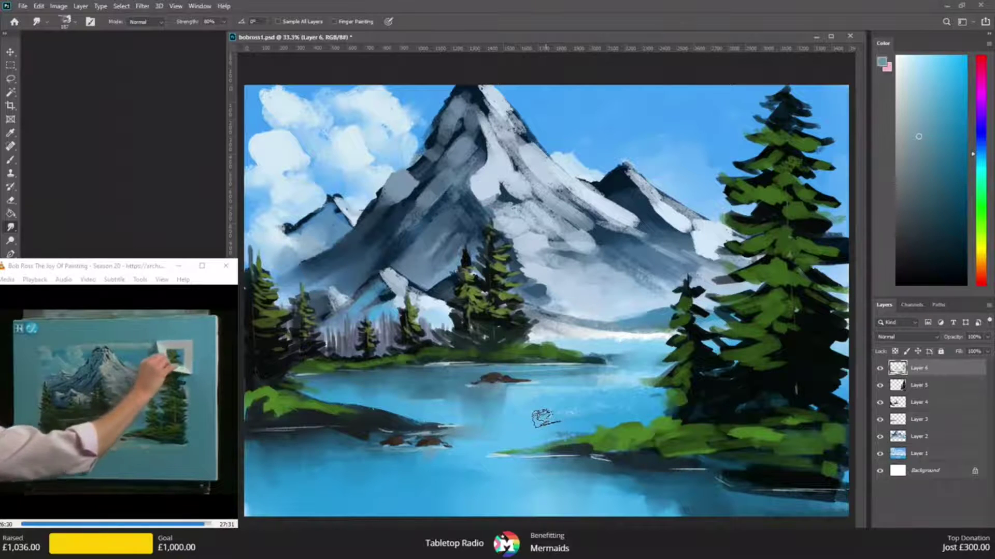
- Paint brighter green highlights on the upper branches and tip of the tall pine, using a more saturated version of its sampled foliage colour
{"action": "key", "text": "b"}
{"action": "left_click", "coordinate": [748, 330], "text": "alt"}
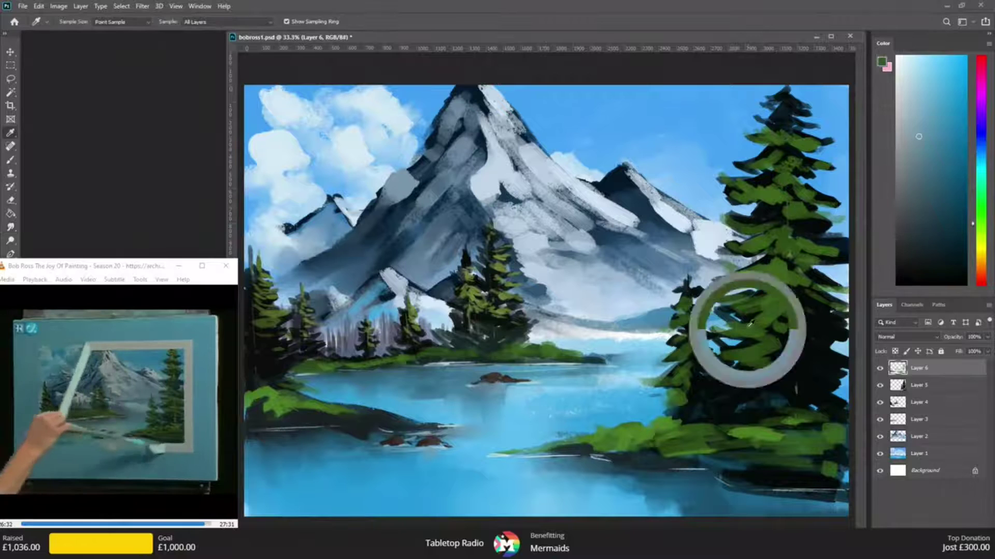
{"action": "left_click", "coordinate": [947, 165]}
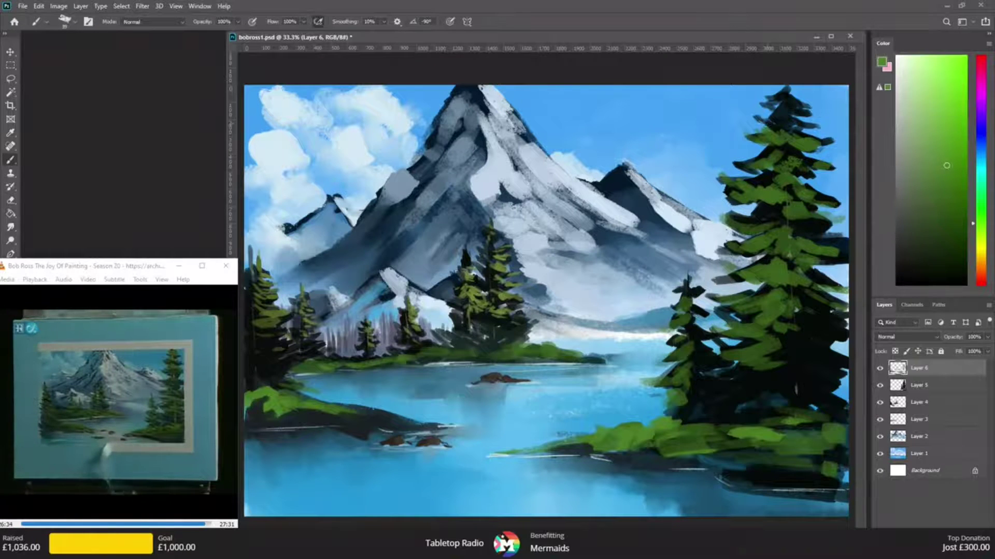
{"action": "left_click", "coordinate": [74, 24]}
{"action": "left_click", "coordinate": [77, 46]}
{"action": "left_click", "coordinate": [727, 160]}
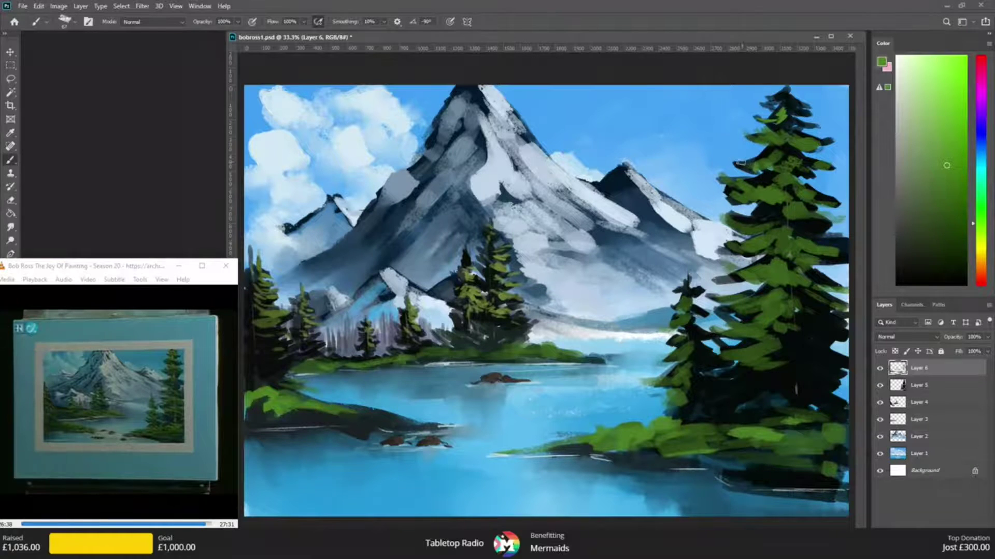
{"action": "mouse_move", "coordinate": [757, 162]}
{"action": "left_mouse_down"}
{"action": "mouse_move", "coordinate": [775, 152]}
{"action": "mouse_move", "coordinate": [821, 172]}
{"action": "mouse_move", "coordinate": [746, 188]}
{"action": "mouse_move", "coordinate": [799, 185]}
{"action": "left_mouse_up"}
{"action": "left_click_drag", "start_coordinate": [782, 102], "coordinate": [784, 88]}
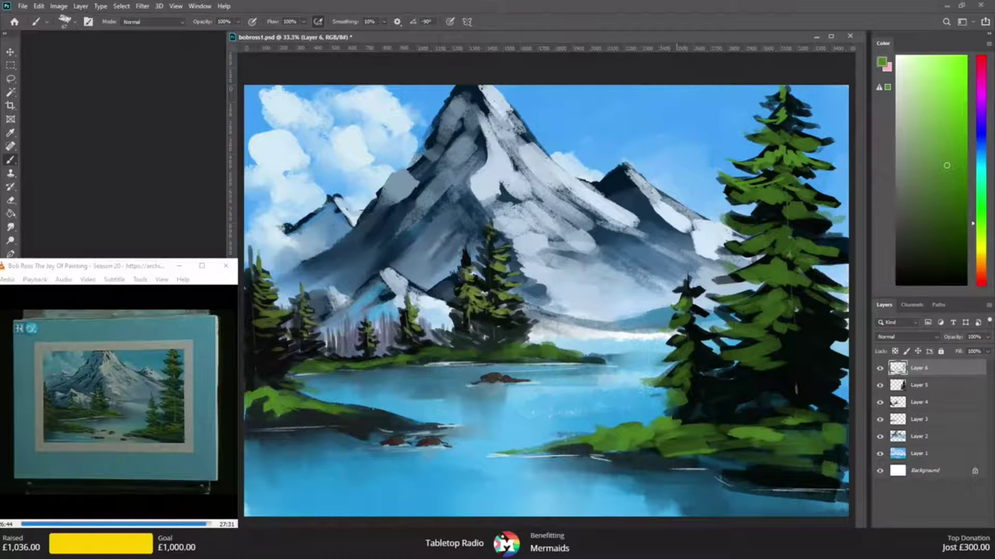
- Add the same bright green highlights to the smaller pine beside it, the tall pine's lower branches and the grassy bank
{"action": "left_click_drag", "start_coordinate": [709, 336], "coordinate": [679, 346]}
{"action": "left_click", "coordinate": [798, 316]}
{"action": "left_click_drag", "start_coordinate": [756, 339], "coordinate": [780, 335]}
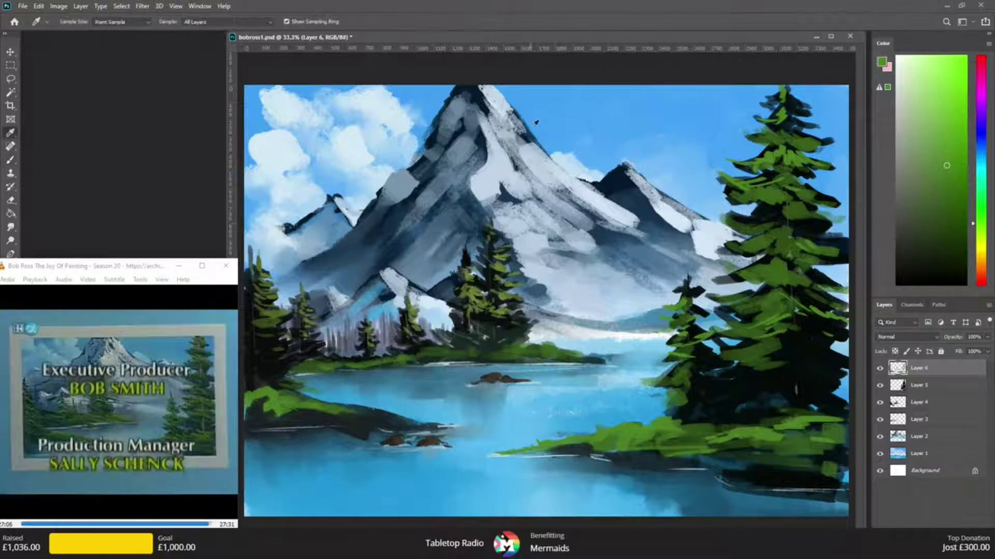
- Refine the main peak's sunlit-side ridge and the neighbouring peak's edge with sampled dark blue and pale sky tones
{"action": "left_click", "coordinate": [530, 132], "text": "alt"}
{"action": "left_click_drag", "start_coordinate": [534, 136], "coordinate": [547, 150]}
{"action": "left_click", "coordinate": [522, 134], "text": "alt"}
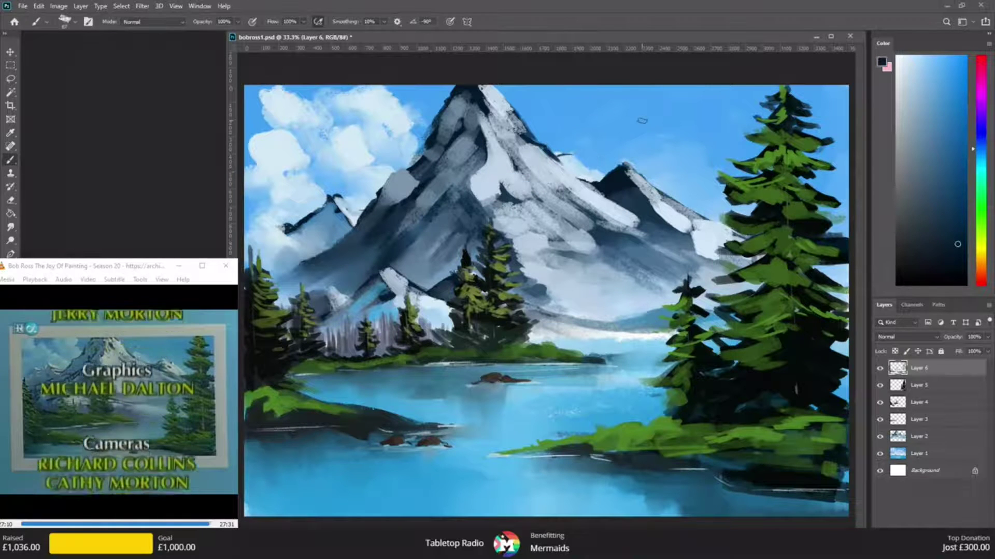
{"action": "key", "text": "alt"}
{"action": "left_click", "coordinate": [574, 158], "text": "alt"}
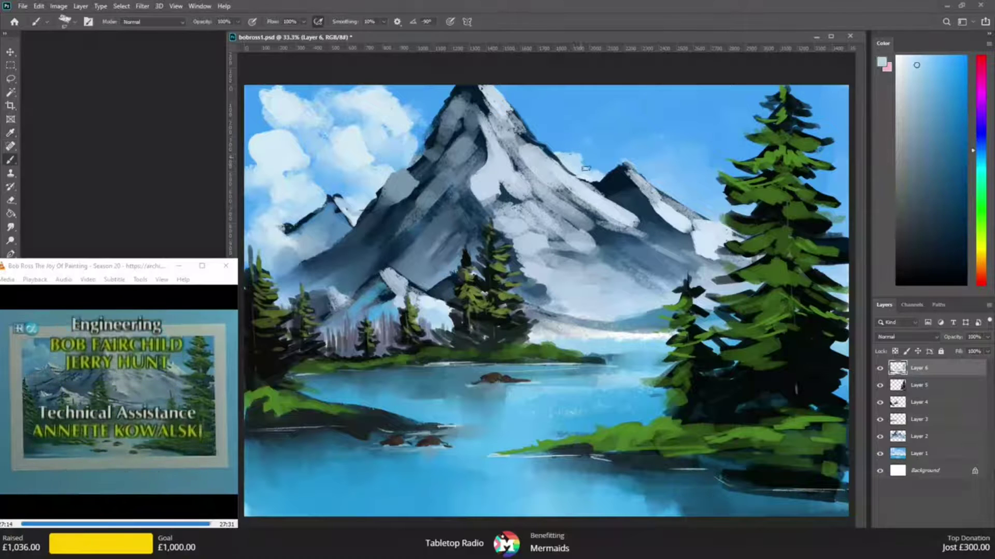
{"action": "left_click", "coordinate": [569, 167], "text": "alt"}
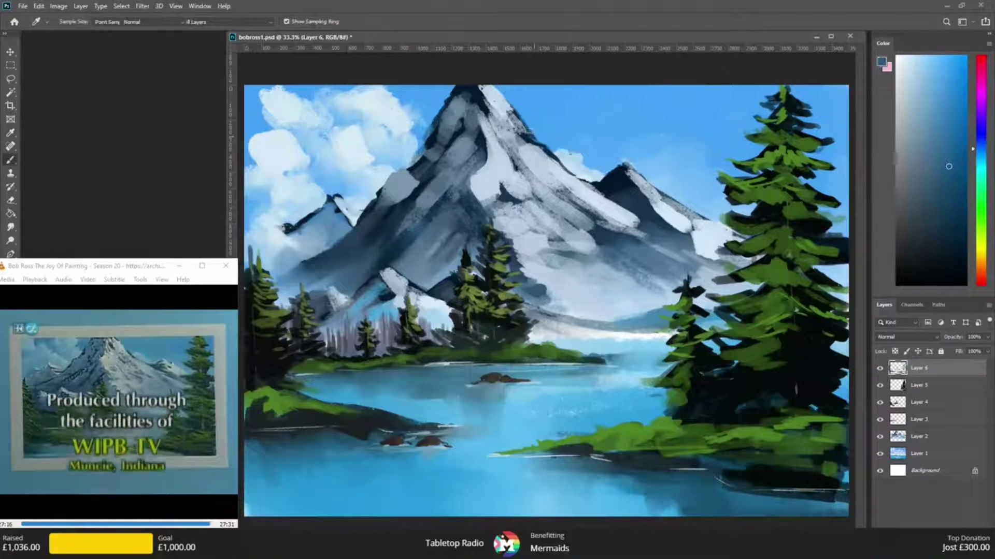
{"action": "left_click_drag", "start_coordinate": [569, 166], "coordinate": [643, 212]}
{"action": "left_click", "coordinate": [621, 181], "text": "alt"}
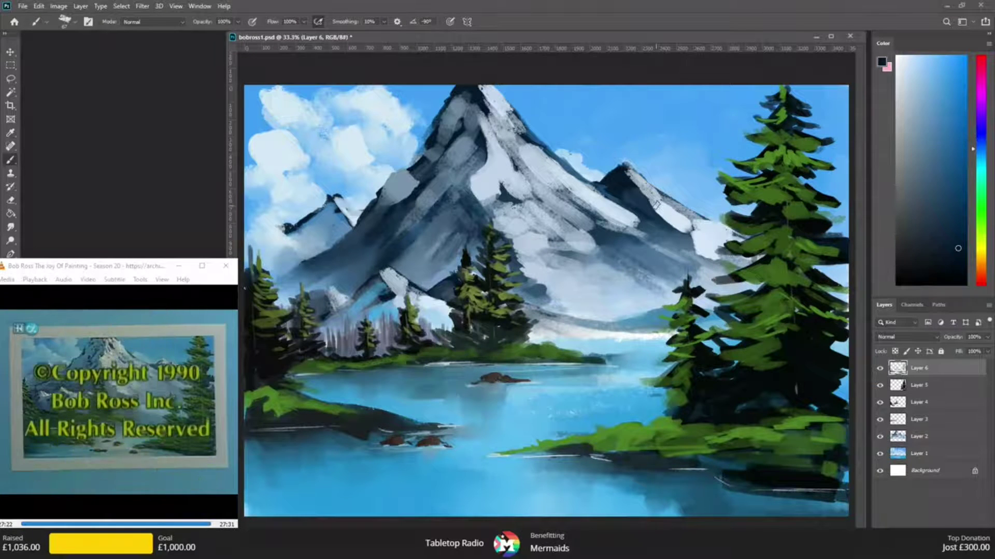
- Paint dark rock accents on the small distant peak beside the clouds and smudge them into its slope
{"action": "left_click_drag", "start_coordinate": [288, 231], "coordinate": [304, 237]}
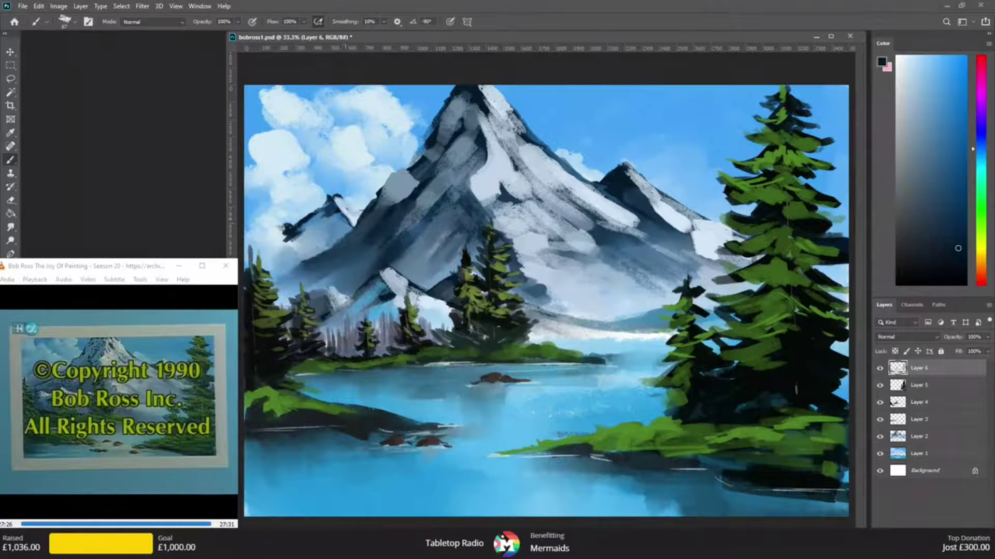
{"action": "left_click_drag", "start_coordinate": [342, 210], "coordinate": [346, 226]}
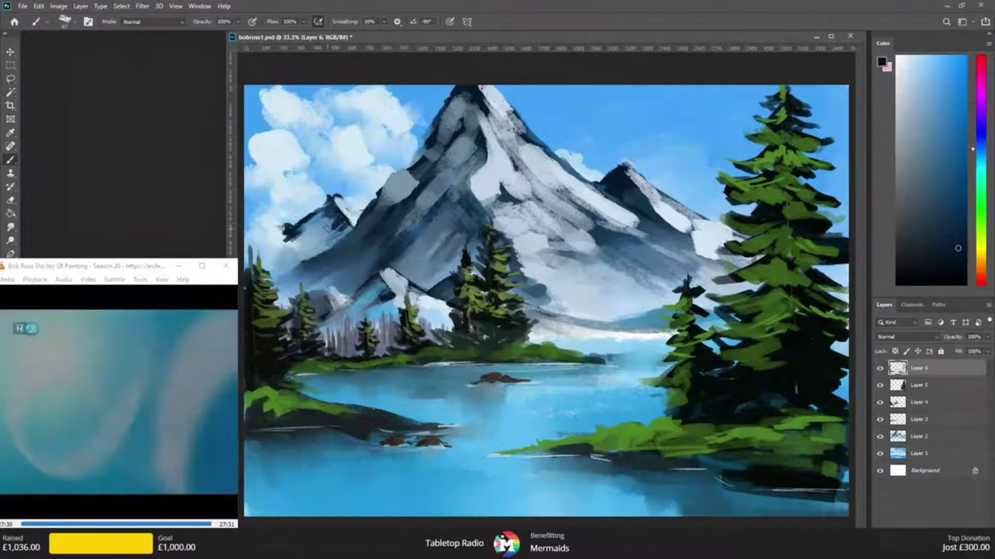
{"action": "key", "text": "r"}
{"action": "mouse_move", "coordinate": [341, 216]}
{"action": "left_mouse_down"}
{"action": "mouse_move", "coordinate": [312, 241]}
{"action": "mouse_move", "coordinate": [337, 210]}
{"action": "left_mouse_up"}
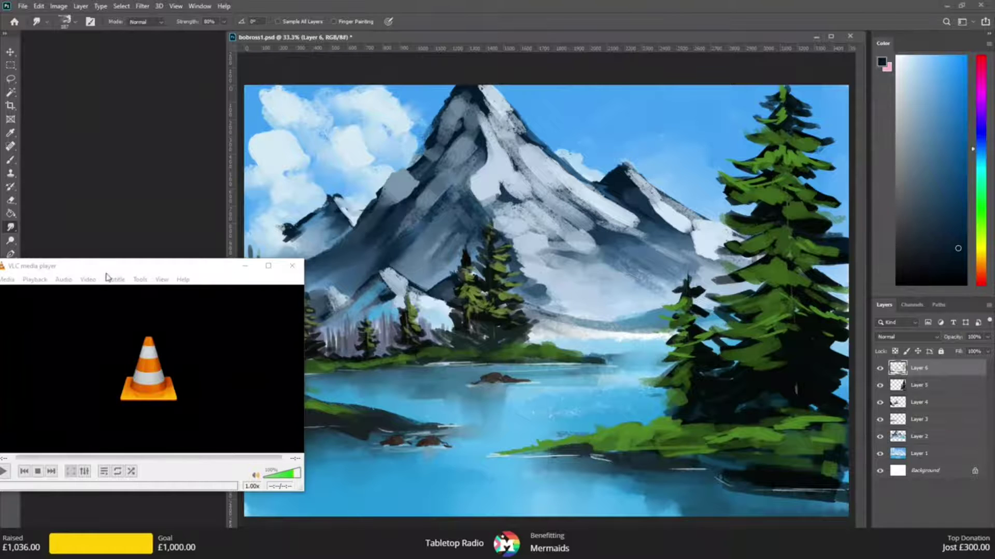
- Move the video player clear of the toolbar area and save the finished painting bobross1.psd
{"action": "left_click_drag", "start_coordinate": [153, 268], "coordinate": [159, 284]}
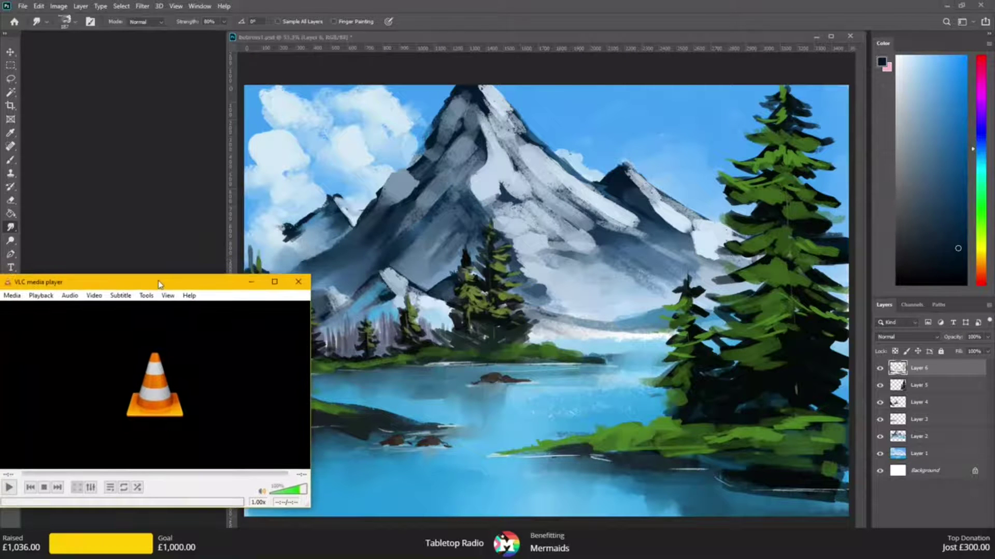
{"action": "left_click", "coordinate": [72, 114]}
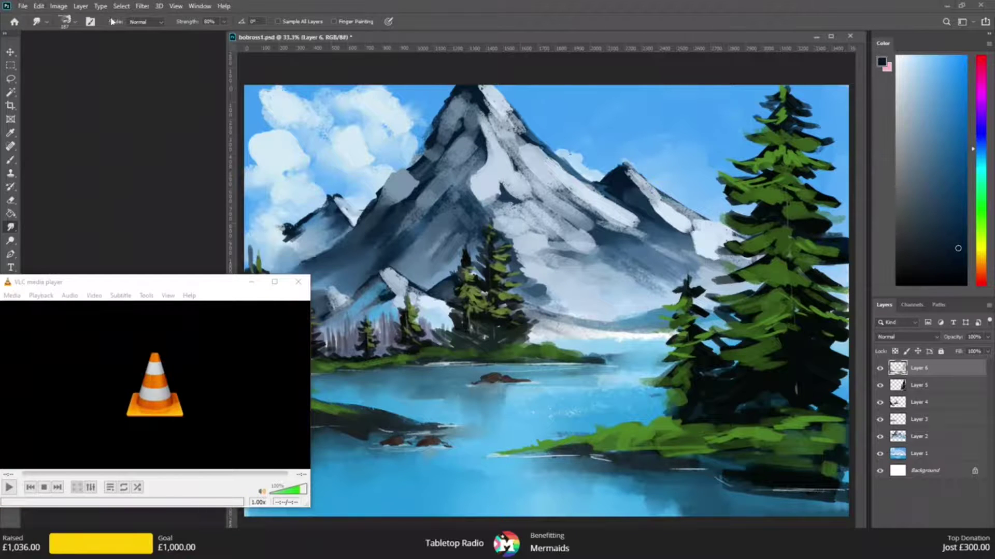
{"action": "left_click", "coordinate": [27, 6]}
{"action": "left_click", "coordinate": [39, 120]}
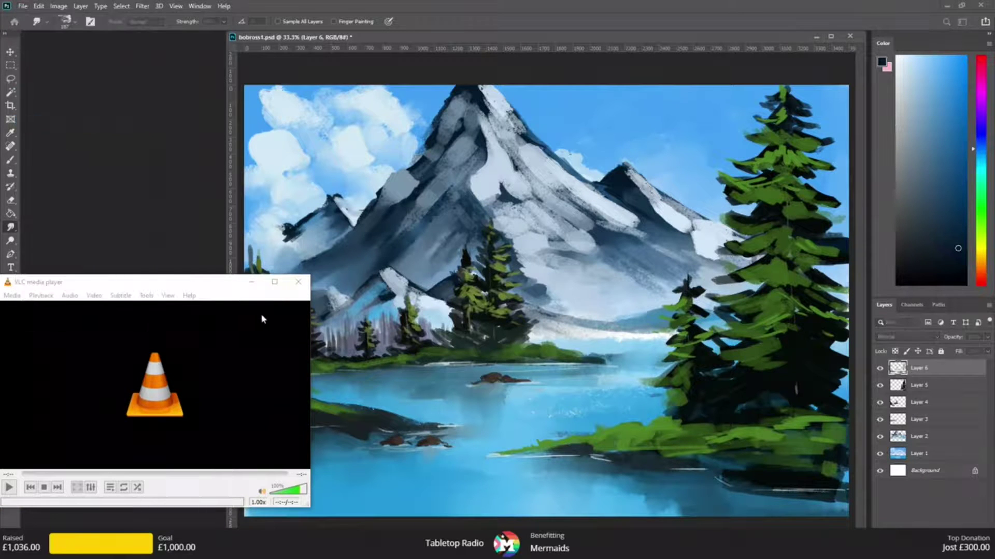
{"action": "key", "text": "Return"}
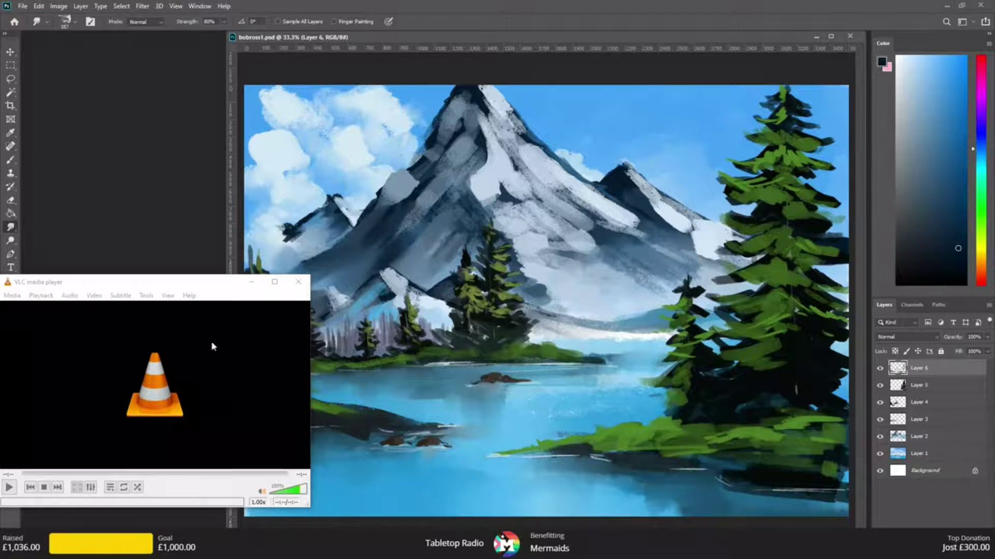
- Start The Joy of Painting Season 24 in the VLC reference player and minimise the finished painting's window
{"action": "left_click_drag", "start_coordinate": [199, 283], "coordinate": [202, 287]}
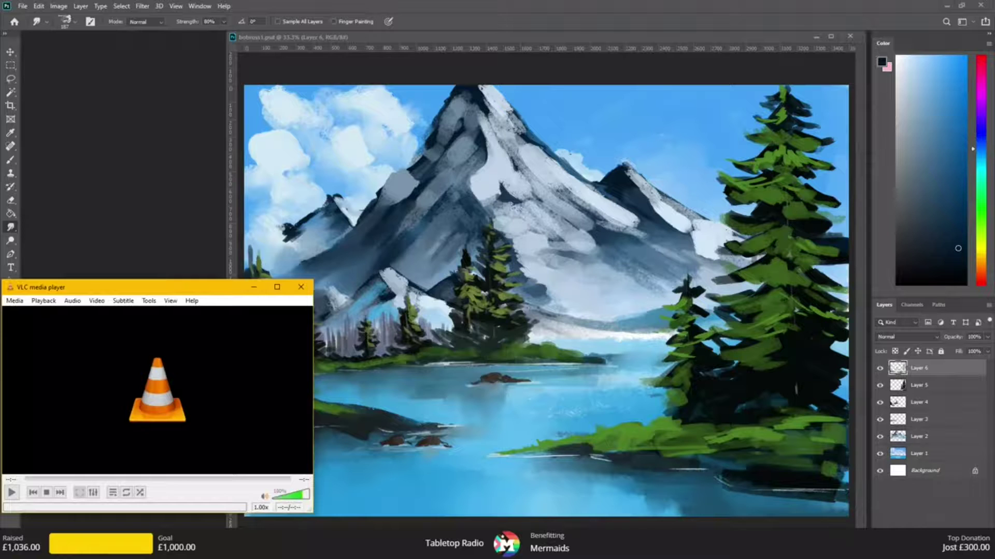
{"action": "key", "text": "alt+Tab"}
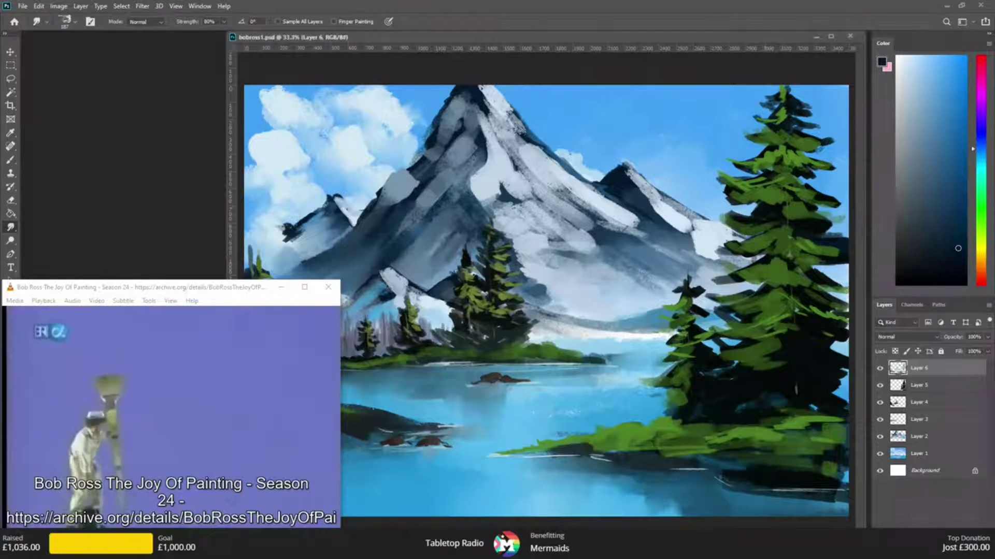
{"action": "left_click", "coordinate": [817, 39]}
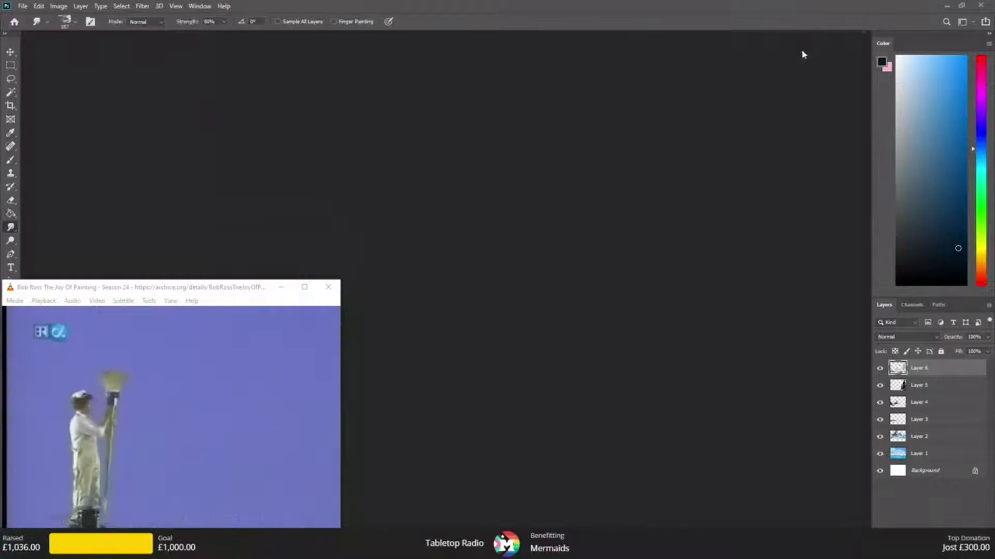
- Create a white 3000 x 2500 pixel RGB document at 300 pixels/inch and enlarge its window to fill the workspace
{"action": "left_click", "coordinate": [20, 6]}
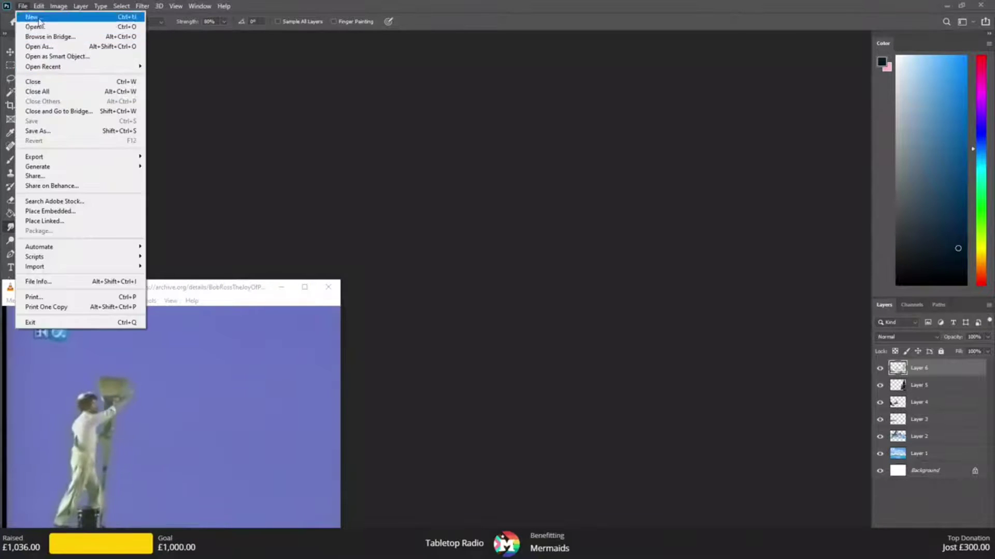
{"action": "left_click", "coordinate": [31, 17]}
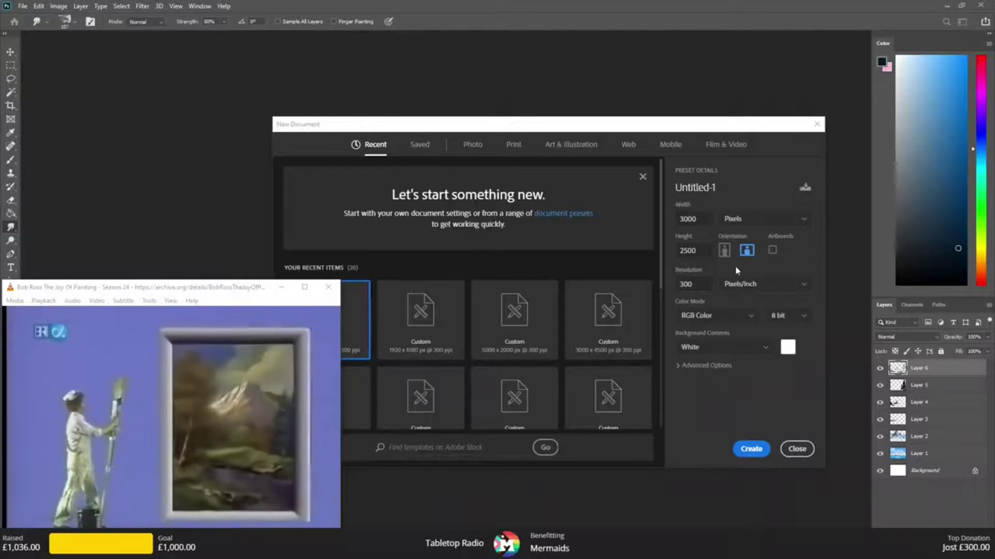
{"action": "left_click", "coordinate": [761, 446]}
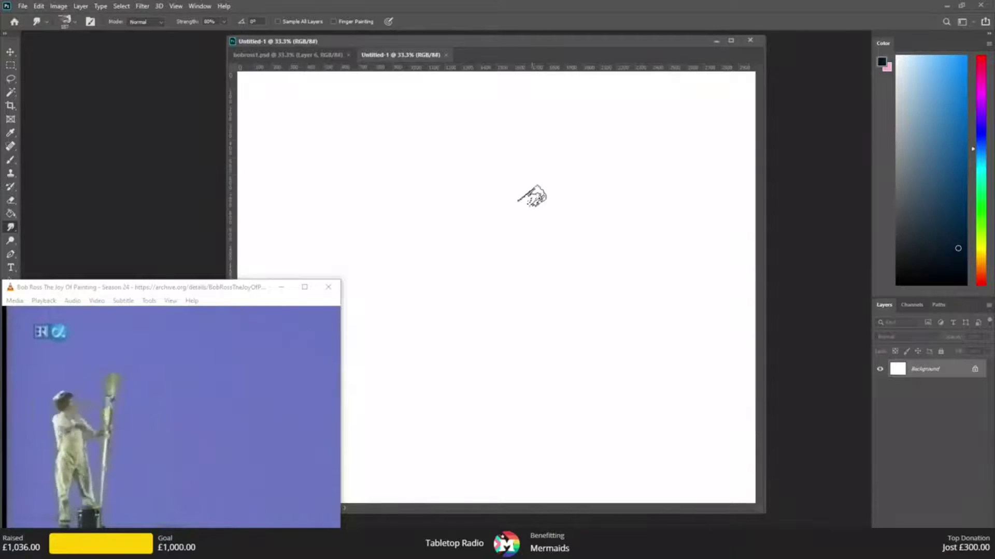
{"action": "left_click_drag", "start_coordinate": [765, 270], "coordinate": [869, 271]}
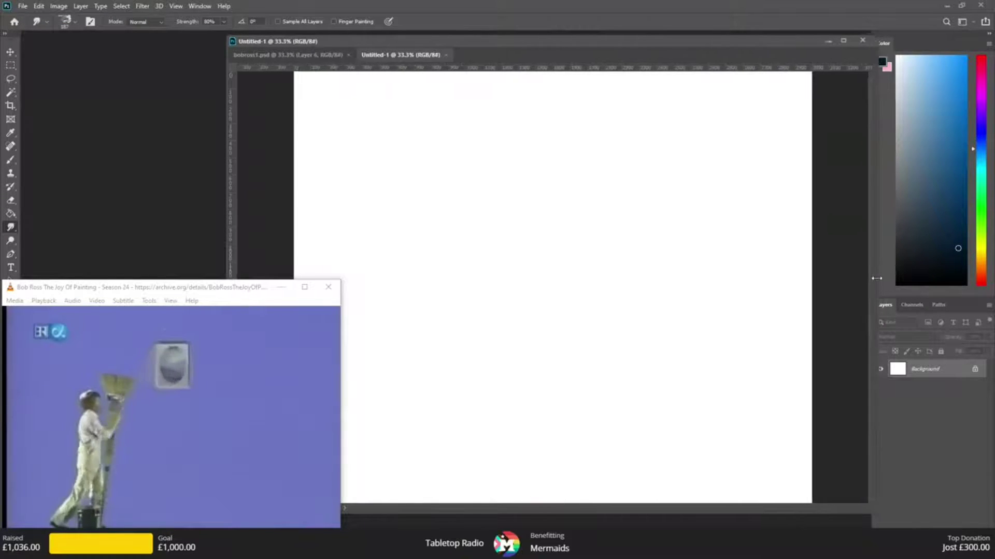
{"action": "left_click_drag", "start_coordinate": [664, 513], "coordinate": [664, 552]}
- Widen the new document's canvas to about 3500 pixels, keeping its height
{"action": "left_click", "coordinate": [39, 6]}
{"action": "left_click", "coordinate": [59, 5]}
{"action": "left_click", "coordinate": [83, 93]}
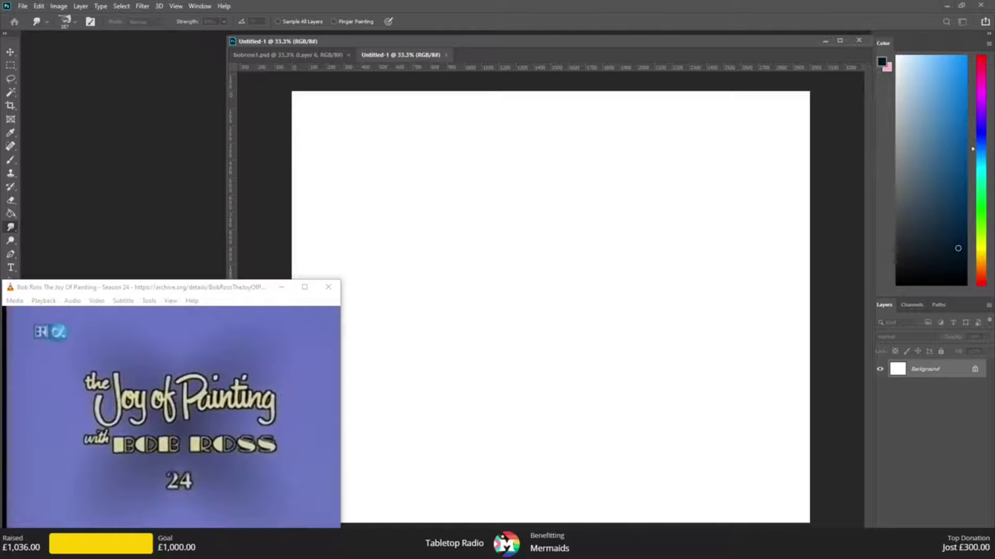
{"action": "key", "text": "Return"}
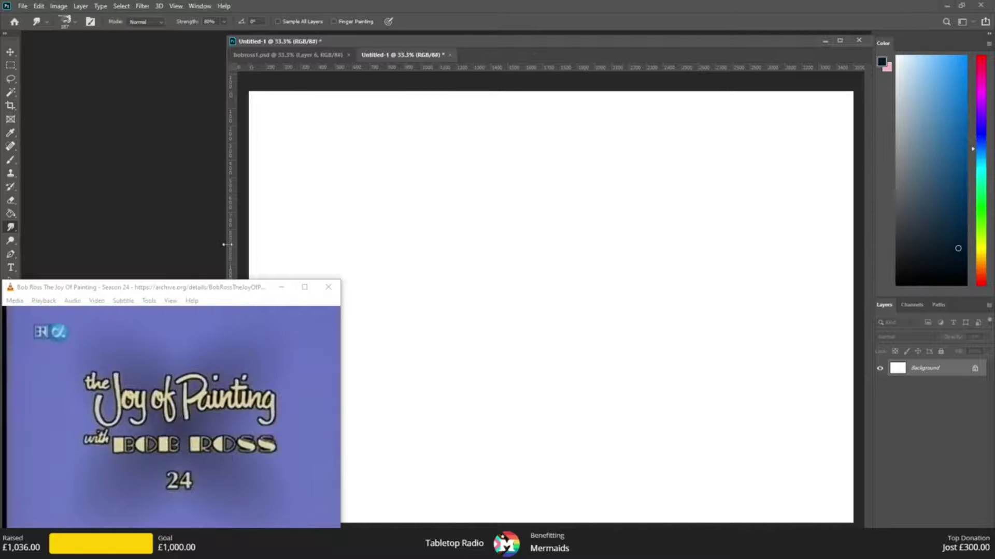
- Shrink the video player and place it beside the blank canvas without overlapping it, and return to the new document
{"action": "left_click_drag", "start_coordinate": [342, 391], "coordinate": [239, 385]}
{"action": "left_click_drag", "start_coordinate": [160, 292], "coordinate": [149, 293]}
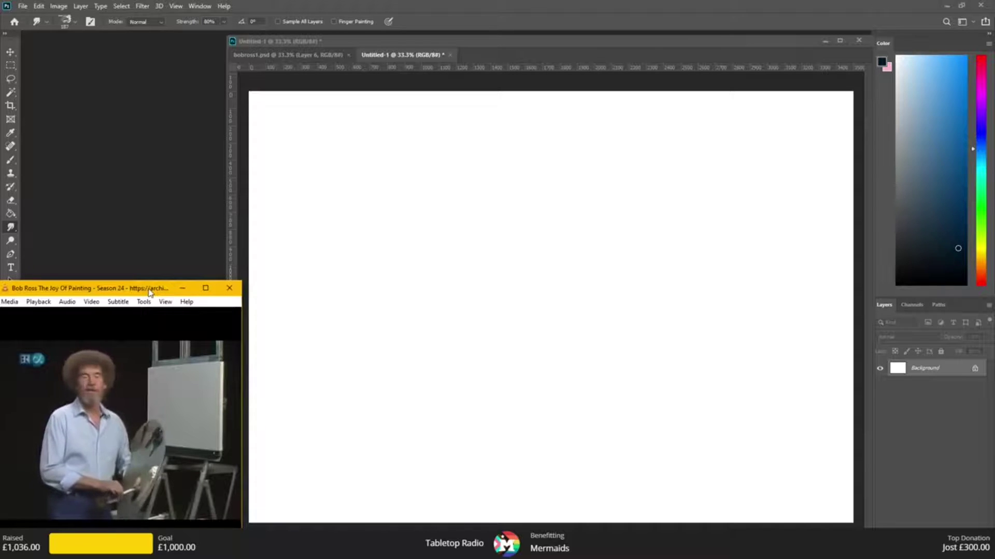
{"action": "left_click", "coordinate": [490, 41]}
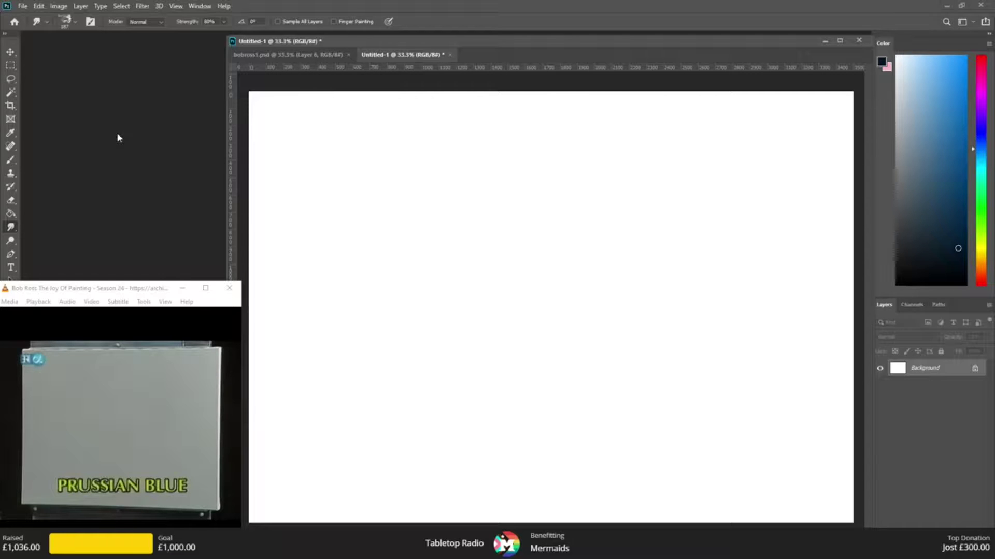
- Save the blank canvas as a Photoshop file named bobross2 in the TT Radio Ads folder
{"action": "left_click", "coordinate": [22, 6]}
{"action": "left_click", "coordinate": [33, 132]}
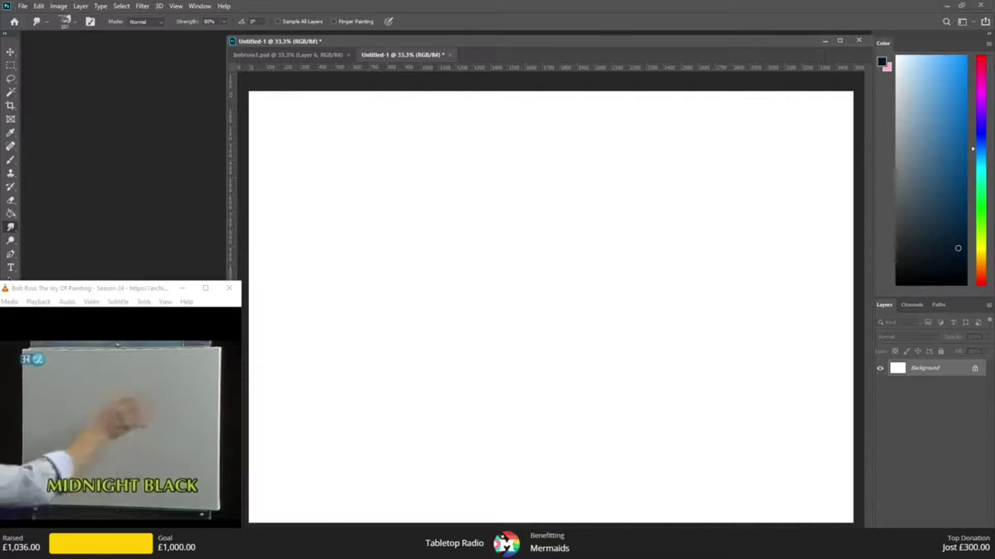
{"action": "left_click", "coordinate": [409, 101]}
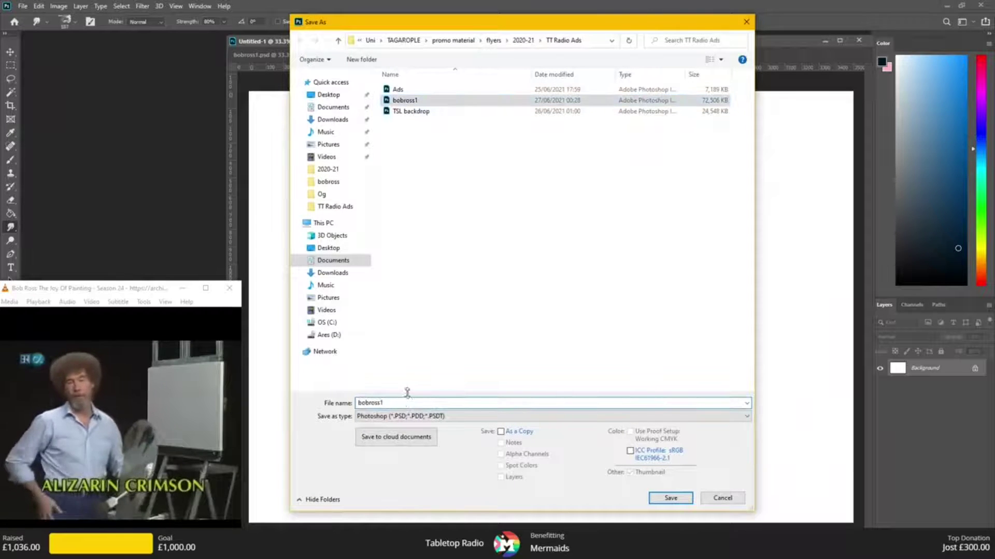
{"action": "key", "text": "BackSpace"}
{"action": "type", "text": "2"}
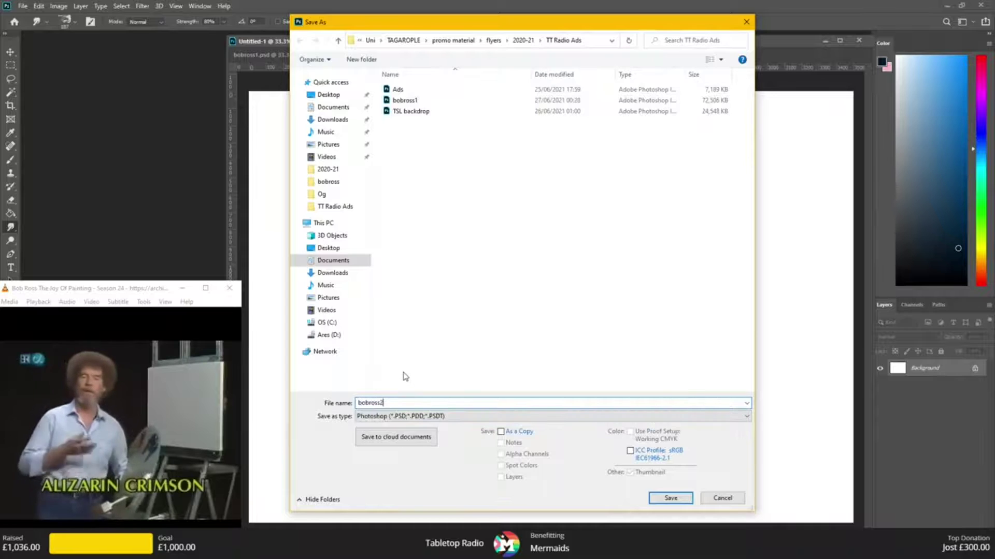
{"action": "key", "text": "Return"}
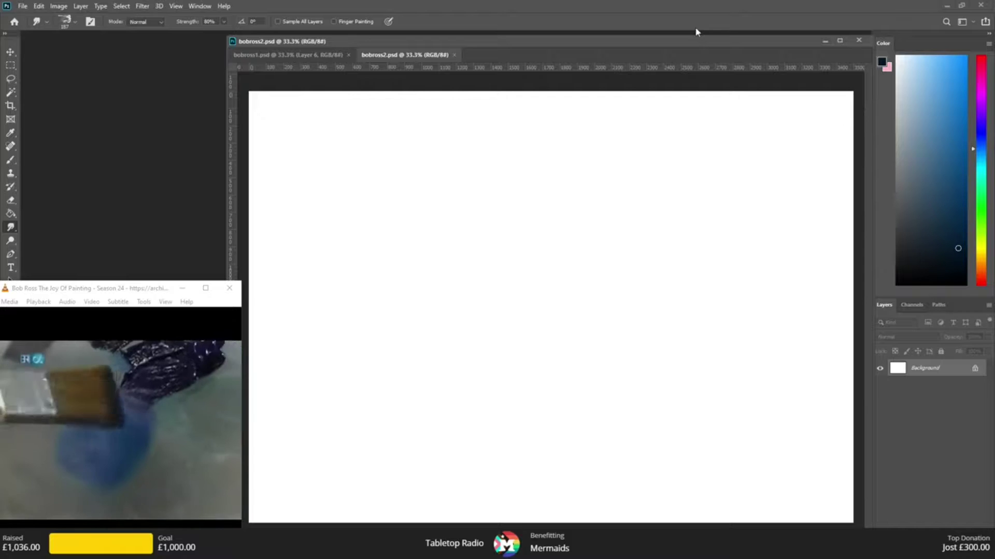
- On a new layer, paint the upper sky in medium blue with an enlarged Gouache Blair 70 brush, leaving a white opening in the middle
{"action": "key", "text": "ctrl+shift+alt+n"}
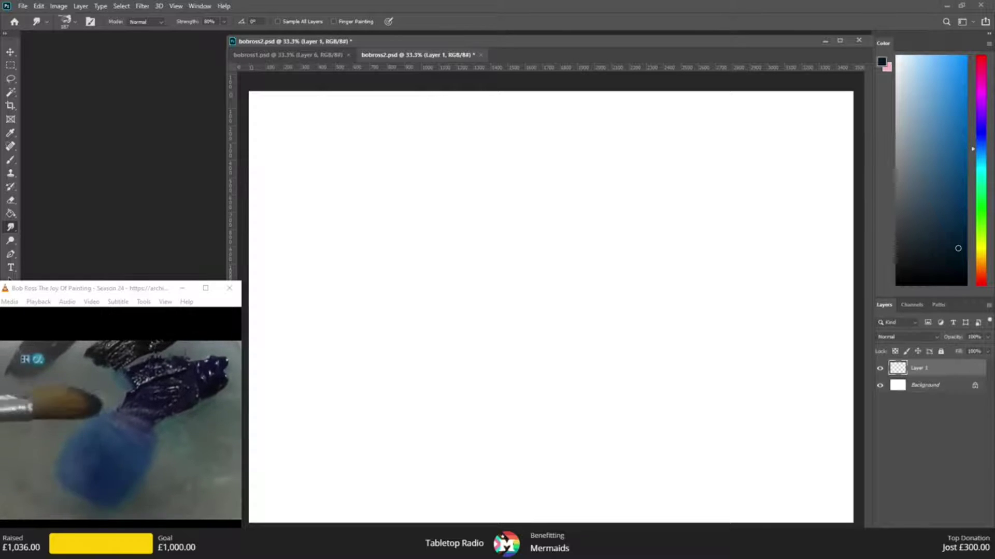
{"action": "left_click", "coordinate": [982, 144]}
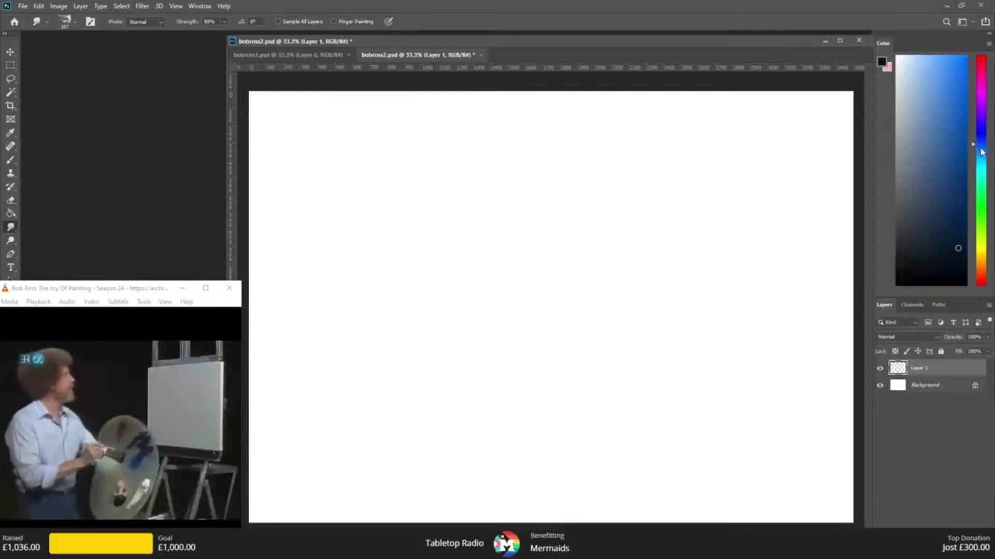
{"action": "left_click_drag", "start_coordinate": [982, 145], "coordinate": [980, 149]}
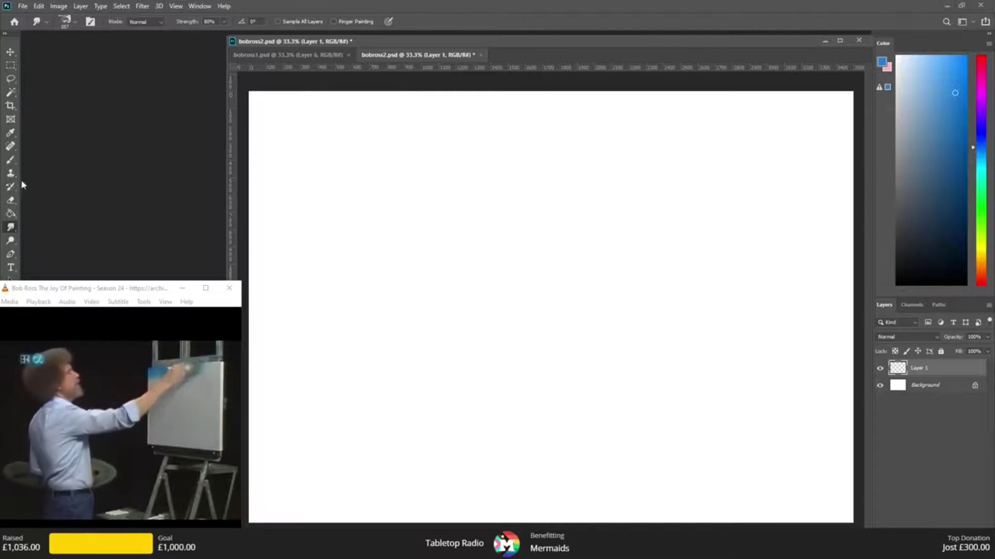
{"action": "left_click", "coordinate": [19, 156]}
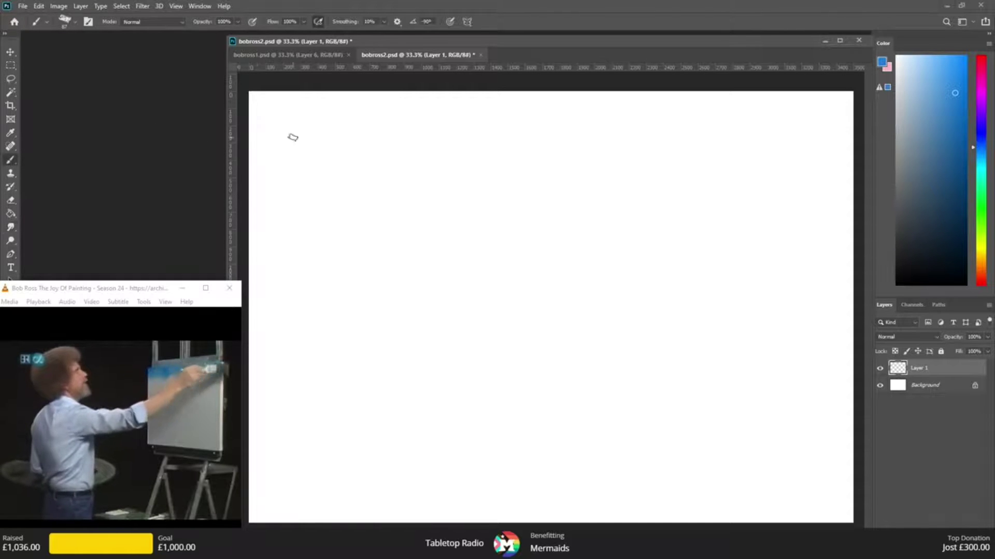
{"action": "left_click", "coordinate": [75, 22]}
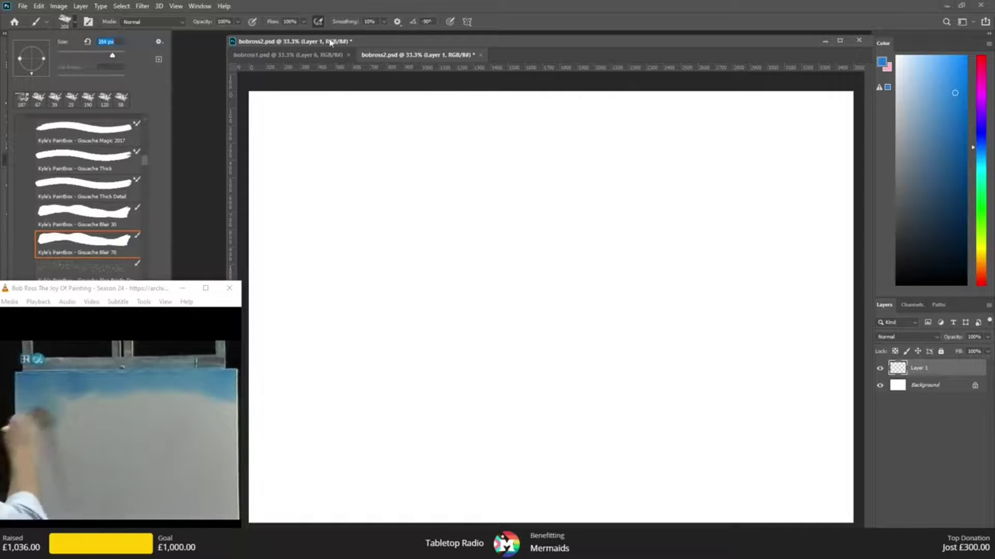
{"action": "left_click", "coordinate": [266, 100]}
{"action": "mouse_move", "coordinate": [266, 100]}
{"action": "left_mouse_down"}
{"action": "mouse_move", "coordinate": [254, 96]}
{"action": "mouse_move", "coordinate": [289, 129]}
{"action": "mouse_move", "coordinate": [265, 122]}
{"action": "mouse_move", "coordinate": [264, 166]}
{"action": "mouse_move", "coordinate": [492, 93]}
{"action": "mouse_move", "coordinate": [498, 103]}
{"action": "mouse_move", "coordinate": [415, 150]}
{"action": "mouse_move", "coordinate": [557, 106]}
{"action": "mouse_move", "coordinate": [573, 107]}
{"action": "mouse_move", "coordinate": [569, 132]}
{"action": "left_mouse_up"}
{"action": "mouse_move", "coordinate": [511, 140]}
{"action": "left_mouse_down"}
{"action": "mouse_move", "coordinate": [647, 99]}
{"action": "mouse_move", "coordinate": [676, 134]}
{"action": "mouse_move", "coordinate": [668, 109]}
{"action": "mouse_move", "coordinate": [635, 102]}
{"action": "mouse_move", "coordinate": [580, 126]}
{"action": "mouse_move", "coordinate": [557, 114]}
{"action": "mouse_move", "coordinate": [657, 160]}
{"action": "mouse_move", "coordinate": [684, 154]}
{"action": "mouse_move", "coordinate": [727, 103]}
{"action": "mouse_move", "coordinate": [741, 104]}
{"action": "mouse_move", "coordinate": [763, 134]}
{"action": "mouse_move", "coordinate": [770, 114]}
{"action": "mouse_move", "coordinate": [811, 114]}
{"action": "mouse_move", "coordinate": [837, 147]}
{"action": "mouse_move", "coordinate": [825, 110]}
{"action": "mouse_move", "coordinate": [516, 138]}
{"action": "mouse_move", "coordinate": [395, 107]}
{"action": "mouse_move", "coordinate": [288, 194]}
{"action": "mouse_move", "coordinate": [255, 145]}
{"action": "mouse_move", "coordinate": [272, 199]}
{"action": "mouse_move", "coordinate": [309, 191]}
{"action": "mouse_move", "coordinate": [301, 254]}
{"action": "mouse_move", "coordinate": [320, 273]}
{"action": "mouse_move", "coordinate": [367, 205]}
{"action": "mouse_move", "coordinate": [389, 195]}
{"action": "mouse_move", "coordinate": [448, 276]}
{"action": "mouse_move", "coordinate": [460, 238]}
{"action": "mouse_move", "coordinate": [404, 142]}
{"action": "mouse_move", "coordinate": [432, 138]}
{"action": "mouse_move", "coordinate": [301, 150]}
{"action": "mouse_move", "coordinate": [426, 180]}
{"action": "mouse_move", "coordinate": [441, 177]}
{"action": "mouse_move", "coordinate": [433, 145]}
{"action": "mouse_move", "coordinate": [407, 132]}
{"action": "mouse_move", "coordinate": [267, 158]}
{"action": "mouse_move", "coordinate": [259, 102]}
{"action": "mouse_move", "coordinate": [342, 119]}
{"action": "mouse_move", "coordinate": [546, 104]}
{"action": "mouse_move", "coordinate": [472, 120]}
{"action": "mouse_move", "coordinate": [800, 109]}
{"action": "mouse_move", "coordinate": [815, 145]}
{"action": "mouse_move", "coordinate": [788, 196]}
{"action": "mouse_move", "coordinate": [798, 213]}
{"action": "mouse_move", "coordinate": [831, 155]}
{"action": "mouse_move", "coordinate": [758, 202]}
{"action": "mouse_move", "coordinate": [737, 203]}
{"action": "mouse_move", "coordinate": [731, 177]}
{"action": "mouse_move", "coordinate": [621, 205]}
{"action": "mouse_move", "coordinate": [595, 239]}
{"action": "mouse_move", "coordinate": [807, 138]}
{"action": "mouse_move", "coordinate": [768, 225]}
{"action": "mouse_move", "coordinate": [840, 180]}
{"action": "mouse_move", "coordinate": [802, 178]}
{"action": "mouse_move", "coordinate": [737, 239]}
{"action": "mouse_move", "coordinate": [623, 246]}
{"action": "mouse_move", "coordinate": [684, 195]}
{"action": "mouse_move", "coordinate": [815, 202]}
{"action": "mouse_move", "coordinate": [770, 258]}
{"action": "mouse_move", "coordinate": [816, 253]}
{"action": "mouse_move", "coordinate": [837, 222]}
{"action": "mouse_move", "coordinate": [645, 254]}
{"action": "mouse_move", "coordinate": [817, 234]}
{"action": "mouse_move", "coordinate": [823, 283]}
{"action": "left_mouse_up"}
{"action": "mouse_move", "coordinate": [619, 142]}
{"action": "left_mouse_down"}
{"action": "mouse_move", "coordinate": [491, 148]}
{"action": "mouse_move", "coordinate": [407, 203]}
{"action": "left_mouse_up"}
{"action": "mouse_move", "coordinate": [496, 158]}
{"action": "left_mouse_down"}
{"action": "mouse_move", "coordinate": [543, 125]}
{"action": "mouse_move", "coordinate": [673, 104]}
{"action": "mouse_move", "coordinate": [290, 207]}
{"action": "mouse_move", "coordinate": [318, 241]}
{"action": "mouse_move", "coordinate": [366, 259]}
{"action": "mouse_move", "coordinate": [435, 265]}
{"action": "left_mouse_up"}
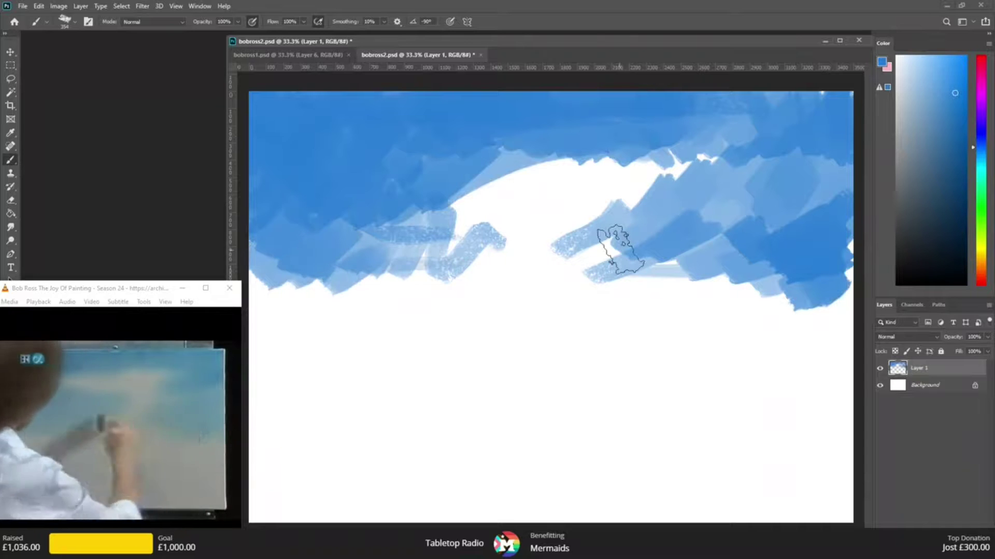
- Smudge the blue sky strokes into the white opening to blend soft, hazy cloud transitions
{"action": "left_click", "coordinate": [12, 228]}
{"action": "mouse_move", "coordinate": [463, 209]}
{"action": "left_mouse_down"}
{"action": "mouse_move", "coordinate": [360, 273]}
{"action": "mouse_move", "coordinate": [384, 278]}
{"action": "mouse_move", "coordinate": [518, 245]}
{"action": "mouse_move", "coordinate": [467, 291]}
{"action": "mouse_move", "coordinate": [598, 237]}
{"action": "mouse_move", "coordinate": [411, 256]}
{"action": "mouse_move", "coordinate": [398, 227]}
{"action": "mouse_move", "coordinate": [370, 240]}
{"action": "mouse_move", "coordinate": [404, 228]}
{"action": "mouse_move", "coordinate": [397, 218]}
{"action": "mouse_move", "coordinate": [305, 288]}
{"action": "mouse_move", "coordinate": [327, 218]}
{"action": "mouse_move", "coordinate": [291, 269]}
{"action": "left_mouse_up"}
{"action": "mouse_move", "coordinate": [260, 210]}
{"action": "left_mouse_down"}
{"action": "mouse_move", "coordinate": [319, 262]}
{"action": "mouse_move", "coordinate": [553, 196]}
{"action": "mouse_move", "coordinate": [431, 199]}
{"action": "mouse_move", "coordinate": [436, 187]}
{"action": "mouse_move", "coordinate": [416, 201]}
{"action": "mouse_move", "coordinate": [454, 194]}
{"action": "mouse_move", "coordinate": [480, 204]}
{"action": "mouse_move", "coordinate": [501, 147]}
{"action": "mouse_move", "coordinate": [529, 186]}
{"action": "mouse_move", "coordinate": [565, 163]}
{"action": "mouse_move", "coordinate": [665, 171]}
{"action": "mouse_move", "coordinate": [686, 161]}
{"action": "mouse_move", "coordinate": [524, 166]}
{"action": "mouse_move", "coordinate": [614, 145]}
{"action": "mouse_move", "coordinate": [470, 141]}
{"action": "left_mouse_up"}
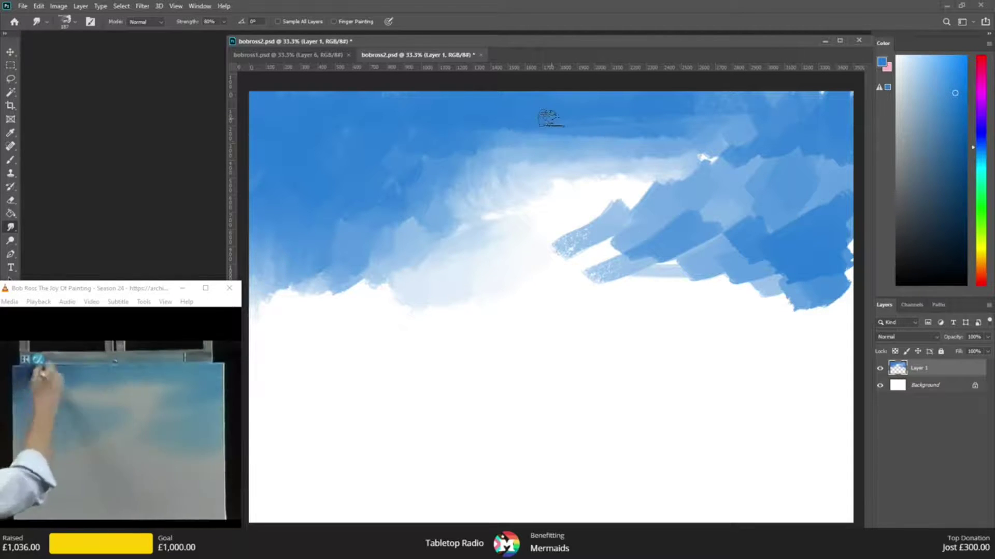
{"action": "mouse_move", "coordinate": [611, 211]}
{"action": "left_mouse_down"}
{"action": "mouse_move", "coordinate": [573, 259]}
{"action": "mouse_move", "coordinate": [538, 249]}
{"action": "mouse_move", "coordinate": [615, 196]}
{"action": "mouse_move", "coordinate": [648, 220]}
{"action": "mouse_move", "coordinate": [716, 170]}
{"action": "mouse_move", "coordinate": [629, 196]}
{"action": "left_mouse_up"}
{"action": "mouse_move", "coordinate": [677, 241]}
{"action": "left_mouse_down"}
{"action": "mouse_move", "coordinate": [568, 263]}
{"action": "mouse_move", "coordinate": [542, 285]}
{"action": "mouse_move", "coordinate": [674, 254]}
{"action": "mouse_move", "coordinate": [668, 270]}
{"action": "mouse_move", "coordinate": [719, 256]}
{"action": "mouse_move", "coordinate": [729, 270]}
{"action": "mouse_move", "coordinate": [742, 264]}
{"action": "mouse_move", "coordinate": [701, 251]}
{"action": "mouse_move", "coordinate": [645, 254]}
{"action": "mouse_move", "coordinate": [563, 289]}
{"action": "mouse_move", "coordinate": [771, 281]}
{"action": "mouse_move", "coordinate": [761, 297]}
{"action": "mouse_move", "coordinate": [769, 311]}
{"action": "mouse_move", "coordinate": [838, 288]}
{"action": "mouse_move", "coordinate": [844, 231]}
{"action": "mouse_move", "coordinate": [721, 233]}
{"action": "left_mouse_up"}
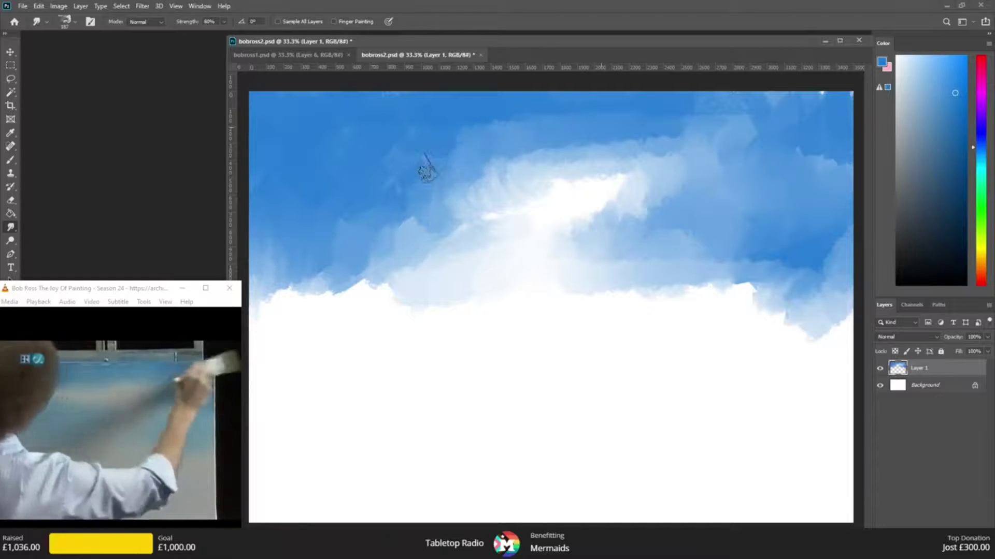
{"action": "mouse_move", "coordinate": [293, 268]}
{"action": "left_mouse_down"}
{"action": "mouse_move", "coordinate": [411, 253]}
{"action": "mouse_move", "coordinate": [469, 189]}
{"action": "left_mouse_up"}
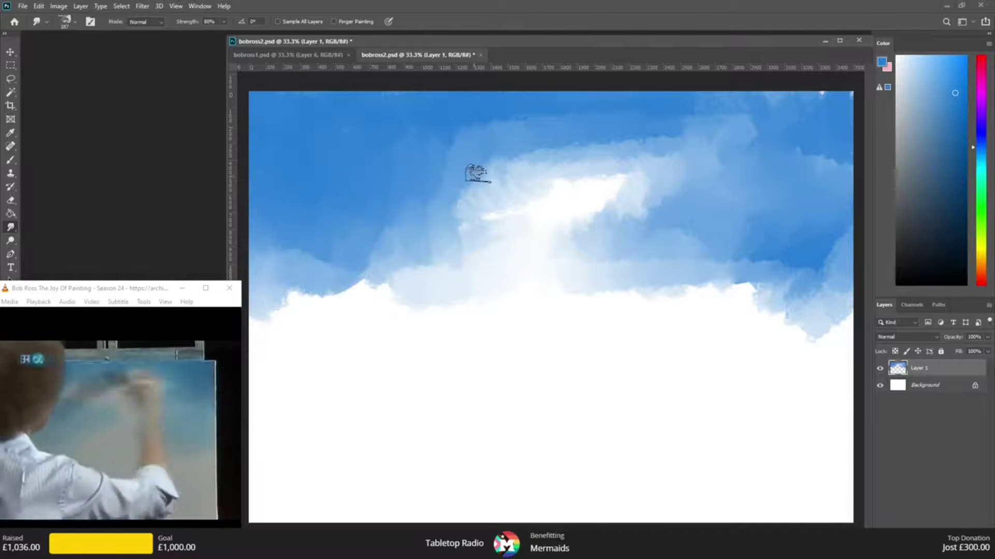
{"action": "left_click_drag", "start_coordinate": [475, 173], "coordinate": [532, 166]}
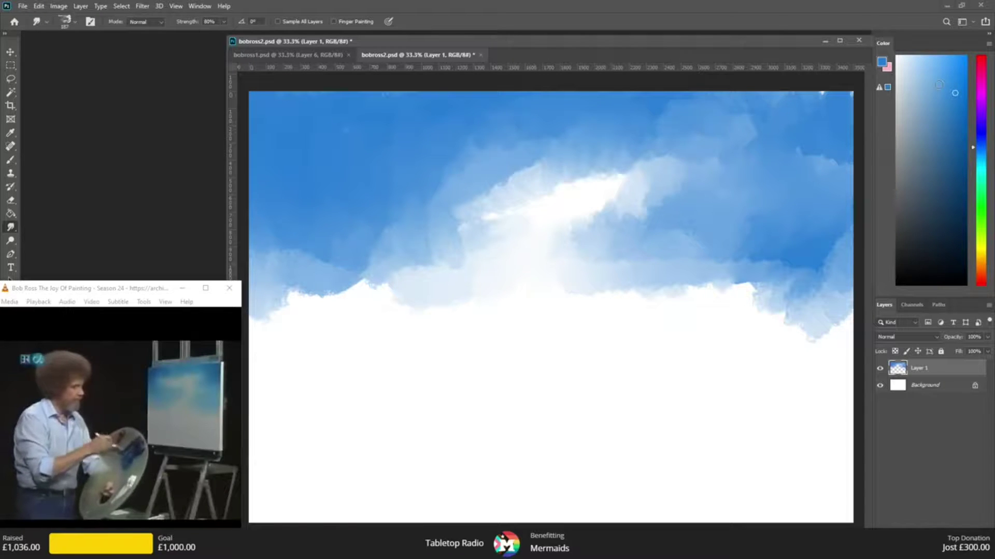
- Darken both upper corners of the sky with brush strokes in a deeper, more violet blue
{"action": "left_click", "coordinate": [980, 140]}
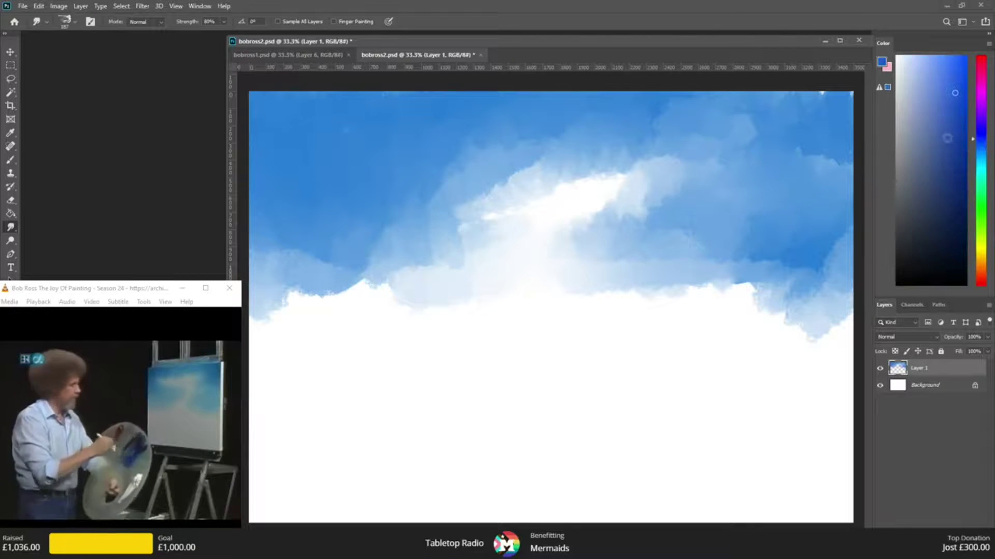
{"action": "left_click", "coordinate": [954, 107]}
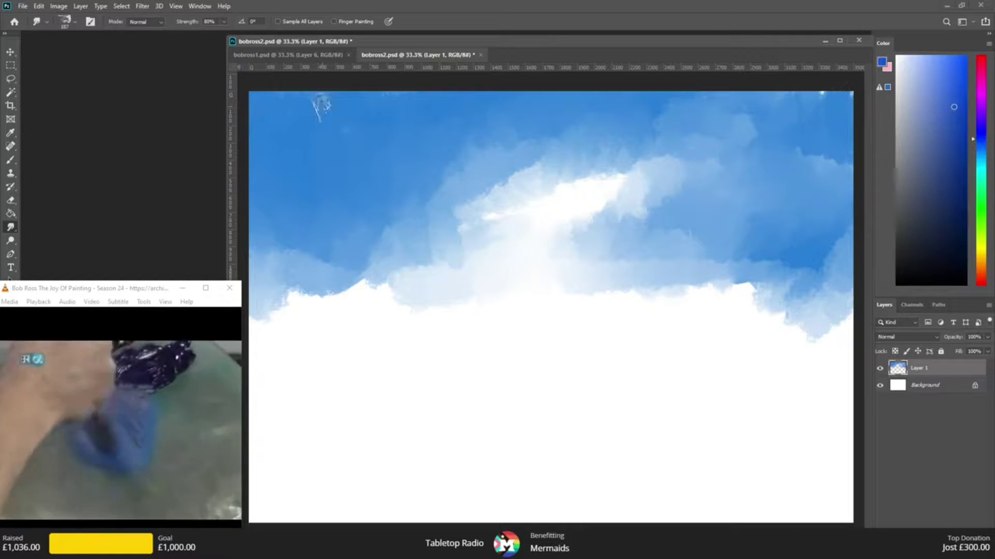
{"action": "key", "text": "b"}
{"action": "mouse_move", "coordinate": [829, 103]}
{"action": "left_mouse_down"}
{"action": "mouse_move", "coordinate": [770, 106]}
{"action": "mouse_move", "coordinate": [856, 101]}
{"action": "mouse_move", "coordinate": [749, 98]}
{"action": "left_mouse_up"}
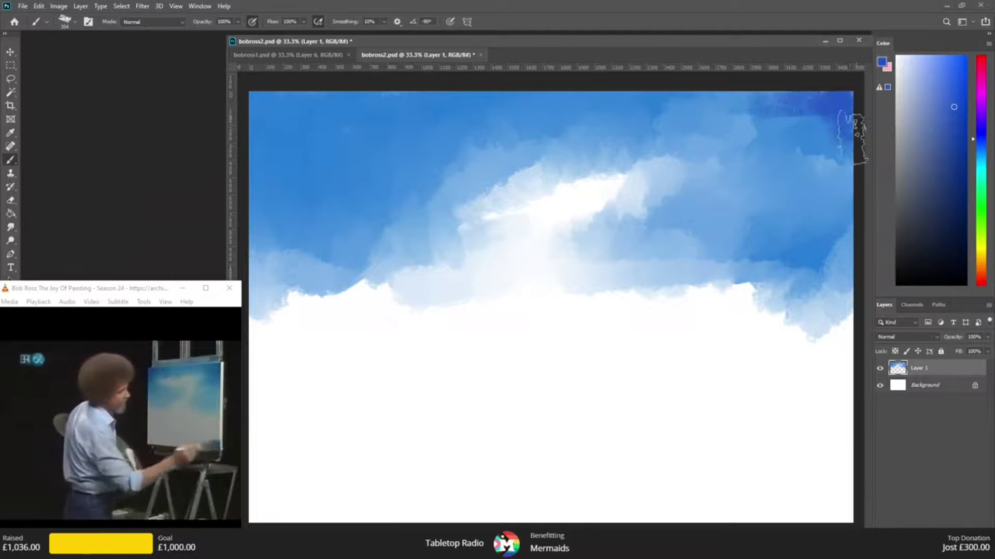
{"action": "mouse_move", "coordinate": [846, 122]}
{"action": "left_mouse_down"}
{"action": "mouse_move", "coordinate": [844, 151]}
{"action": "mouse_move", "coordinate": [762, 84]}
{"action": "mouse_move", "coordinate": [715, 104]}
{"action": "left_mouse_up"}
{"action": "mouse_move", "coordinate": [267, 94]}
{"action": "left_mouse_down"}
{"action": "mouse_move", "coordinate": [292, 90]}
{"action": "mouse_move", "coordinate": [321, 95]}
{"action": "left_mouse_up"}
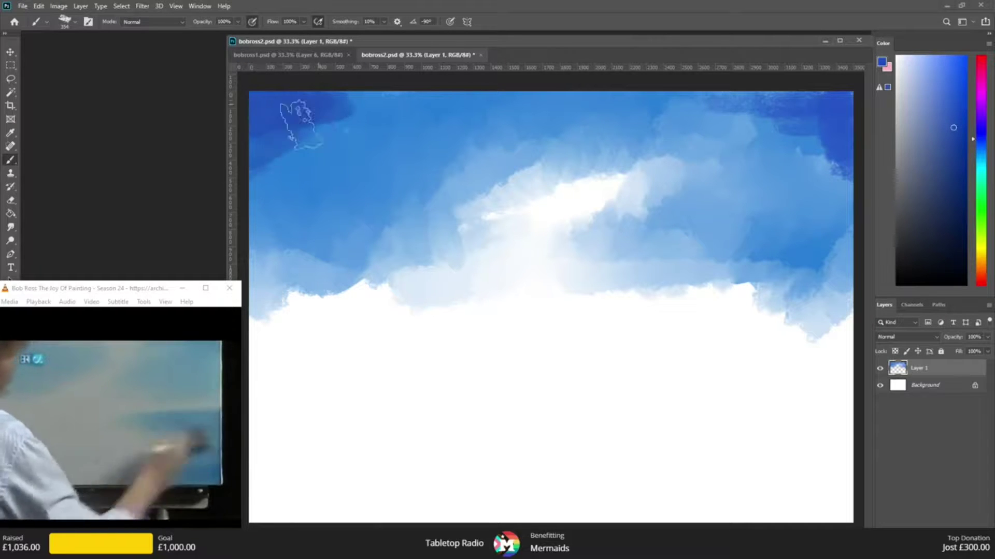
{"action": "left_click_drag", "start_coordinate": [300, 125], "coordinate": [294, 167]}
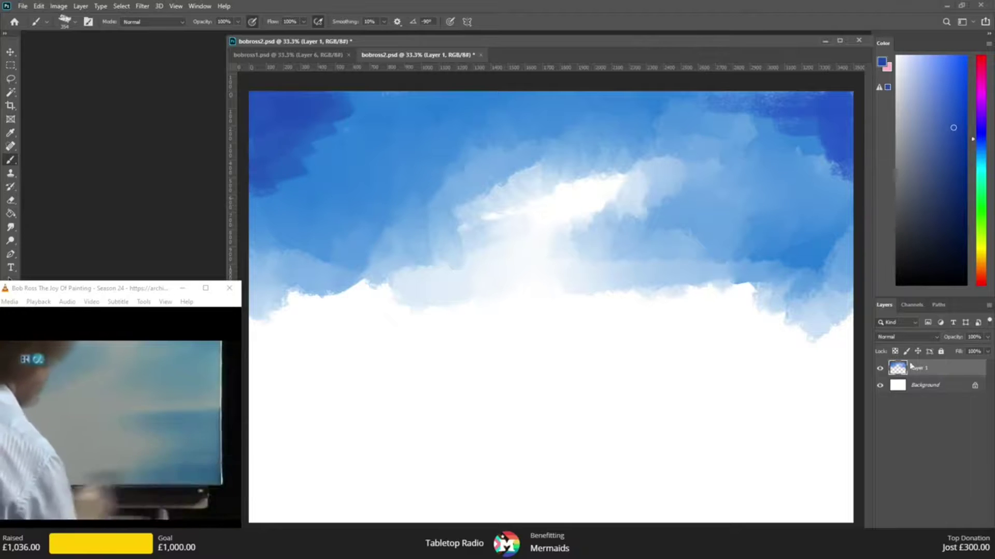
- Paint the right side of the water with horizontal medium-blue strokes from the horizon down to the canvas's lower edge
{"action": "mouse_move", "coordinate": [835, 362]}
{"action": "left_mouse_down"}
{"action": "mouse_move", "coordinate": [695, 340]}
{"action": "mouse_move", "coordinate": [684, 347]}
{"action": "left_mouse_up"}
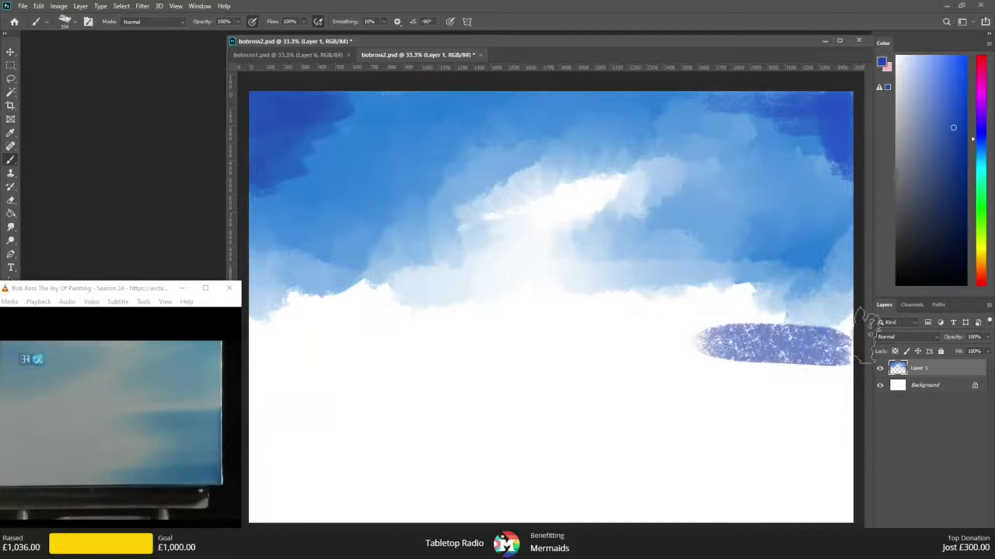
{"action": "left_click", "coordinate": [979, 143]}
{"action": "left_click", "coordinate": [983, 150]}
{"action": "mouse_move", "coordinate": [845, 342]}
{"action": "left_mouse_down"}
{"action": "mouse_move", "coordinate": [667, 344]}
{"action": "mouse_move", "coordinate": [766, 371]}
{"action": "mouse_move", "coordinate": [834, 373]}
{"action": "mouse_move", "coordinate": [764, 394]}
{"action": "left_mouse_up"}
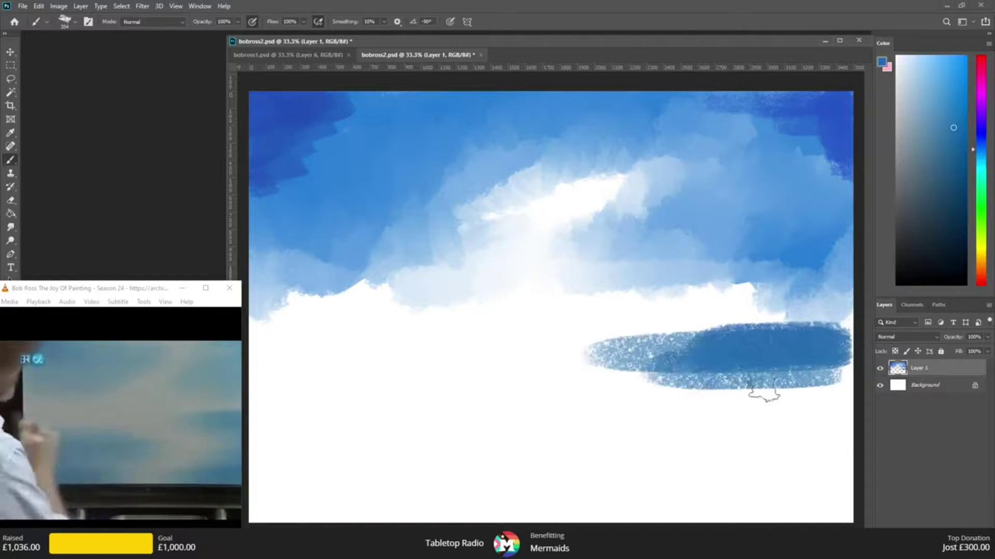
{"action": "mouse_move", "coordinate": [844, 386]}
{"action": "left_mouse_down"}
{"action": "mouse_move", "coordinate": [643, 353]}
{"action": "mouse_move", "coordinate": [644, 344]}
{"action": "mouse_move", "coordinate": [850, 347]}
{"action": "left_mouse_up"}
{"action": "mouse_move", "coordinate": [734, 399]}
{"action": "left_mouse_down"}
{"action": "mouse_move", "coordinate": [850, 406]}
{"action": "mouse_move", "coordinate": [621, 409]}
{"action": "mouse_move", "coordinate": [848, 451]}
{"action": "mouse_move", "coordinate": [810, 484]}
{"action": "mouse_move", "coordinate": [844, 505]}
{"action": "mouse_move", "coordinate": [837, 513]}
{"action": "mouse_move", "coordinate": [595, 518]}
{"action": "mouse_move", "coordinate": [849, 515]}
{"action": "mouse_move", "coordinate": [513, 518]}
{"action": "left_mouse_up"}
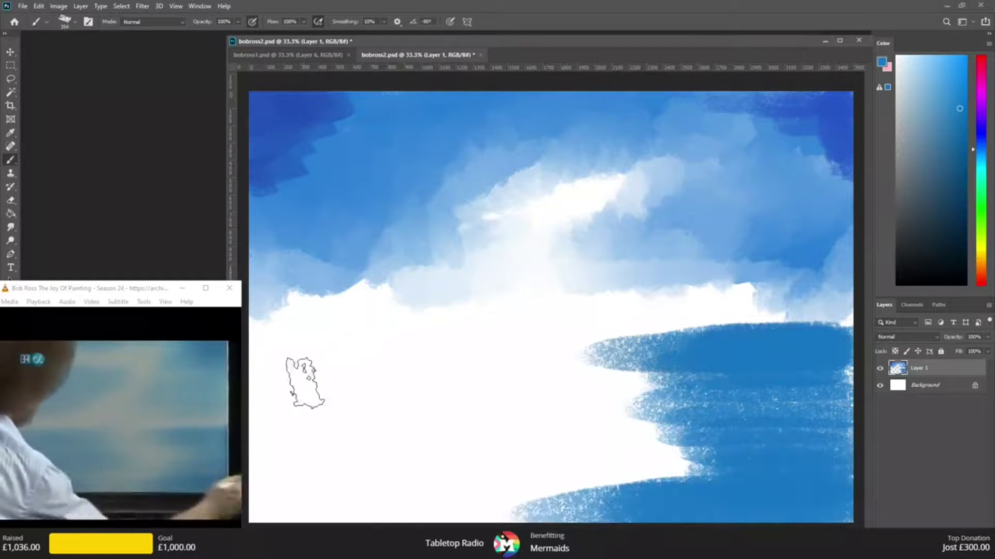
- Fill the left side of the water with the same blue and extend it inward, leaving a white light reflection in the middle
{"action": "left_click_drag", "start_coordinate": [262, 357], "coordinate": [273, 356]}
{"action": "left_click_drag", "start_coordinate": [435, 344], "coordinate": [242, 360]}
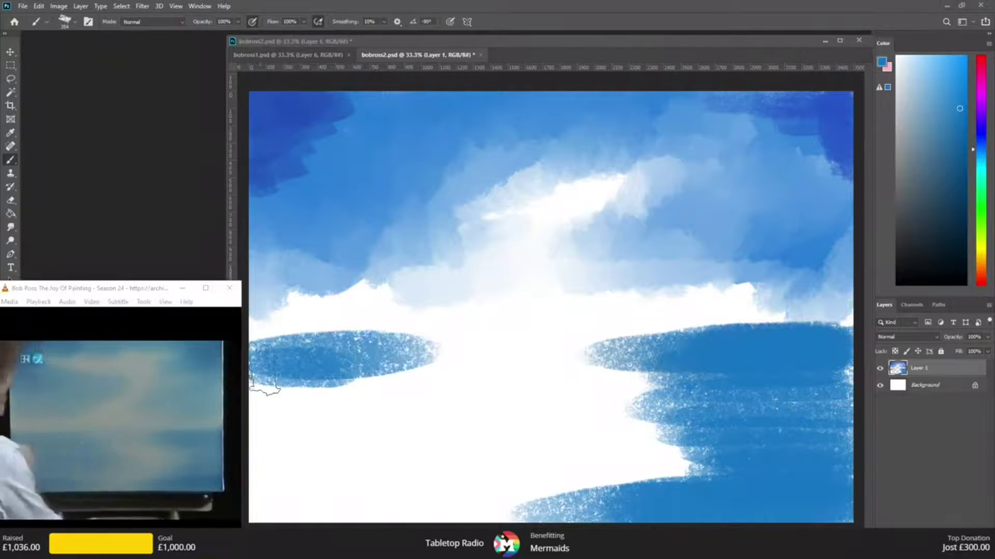
{"action": "left_click_drag", "start_coordinate": [270, 388], "coordinate": [399, 385]}
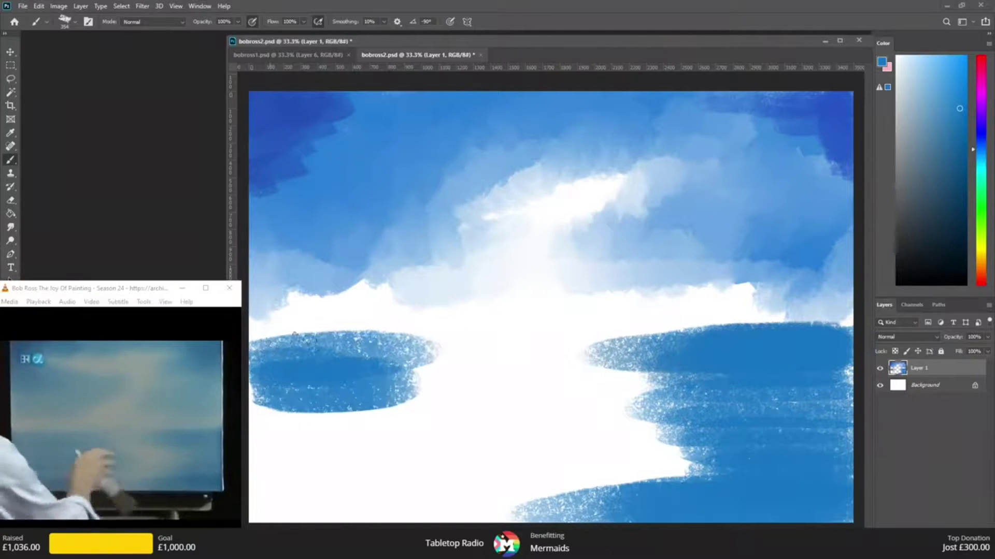
{"action": "left_click_drag", "start_coordinate": [336, 357], "coordinate": [246, 356]}
{"action": "left_click", "coordinate": [237, 357]}
{"action": "left_click", "coordinate": [256, 422]}
{"action": "mouse_move", "coordinate": [256, 420]}
{"action": "left_mouse_down"}
{"action": "mouse_move", "coordinate": [446, 451]}
{"action": "mouse_move", "coordinate": [352, 420]}
{"action": "mouse_move", "coordinate": [538, 401]}
{"action": "mouse_move", "coordinate": [466, 366]}
{"action": "mouse_move", "coordinate": [518, 363]}
{"action": "mouse_move", "coordinate": [304, 362]}
{"action": "mouse_move", "coordinate": [617, 411]}
{"action": "mouse_move", "coordinate": [346, 506]}
{"action": "mouse_move", "coordinate": [389, 512]}
{"action": "mouse_move", "coordinate": [513, 500]}
{"action": "mouse_move", "coordinate": [544, 456]}
{"action": "mouse_move", "coordinate": [526, 430]}
{"action": "mouse_move", "coordinate": [596, 417]}
{"action": "mouse_move", "coordinate": [332, 412]}
{"action": "mouse_move", "coordinate": [243, 366]}
{"action": "mouse_move", "coordinate": [257, 518]}
{"action": "left_mouse_up"}
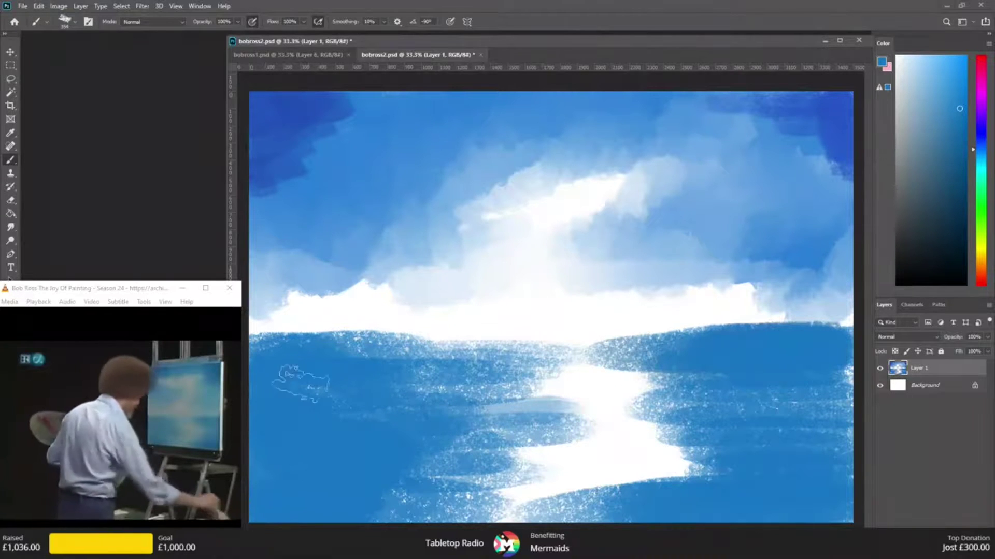
{"action": "left_click_drag", "start_coordinate": [851, 397], "coordinate": [844, 389]}
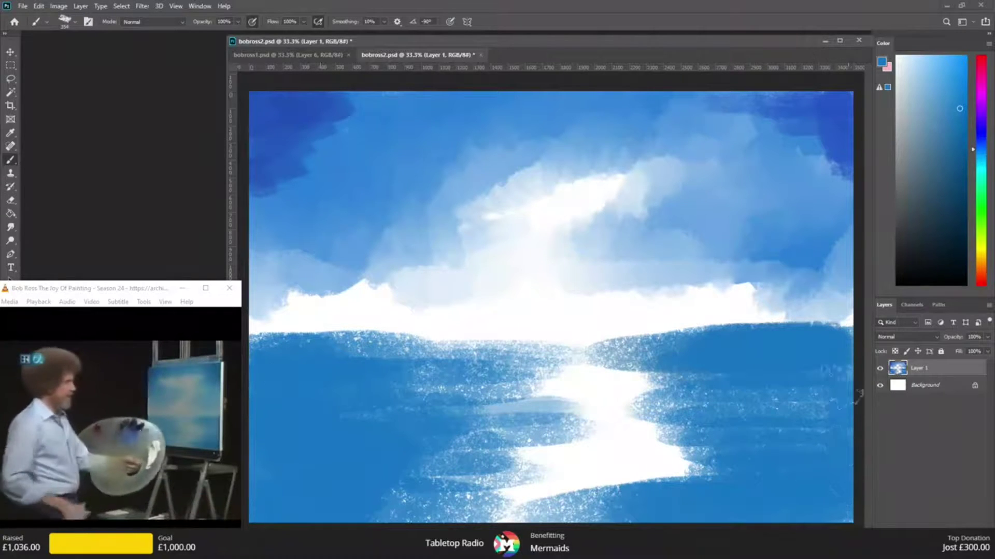
- Smudge the water horizontally to soften the speckled brush edges and blend the white reflection into the blue
{"action": "left_click", "coordinate": [11, 228]}
{"action": "mouse_move", "coordinate": [395, 382]}
{"action": "left_mouse_down"}
{"action": "mouse_move", "coordinate": [447, 359]}
{"action": "mouse_move", "coordinate": [577, 347]}
{"action": "mouse_move", "coordinate": [817, 353]}
{"action": "mouse_move", "coordinate": [580, 350]}
{"action": "left_mouse_up"}
{"action": "mouse_move", "coordinate": [849, 383]}
{"action": "left_mouse_down"}
{"action": "mouse_move", "coordinate": [341, 413]}
{"action": "mouse_move", "coordinate": [776, 409]}
{"action": "mouse_move", "coordinate": [323, 435]}
{"action": "mouse_move", "coordinate": [443, 422]}
{"action": "mouse_move", "coordinate": [757, 427]}
{"action": "mouse_move", "coordinate": [760, 416]}
{"action": "mouse_move", "coordinate": [396, 433]}
{"action": "left_mouse_up"}
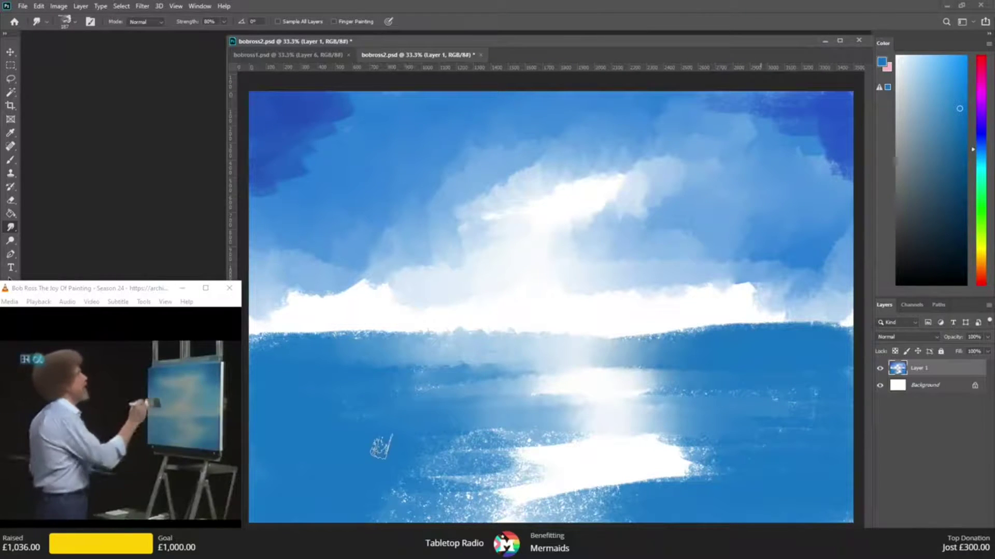
{"action": "left_click_drag", "start_coordinate": [689, 444], "coordinate": [539, 455]}
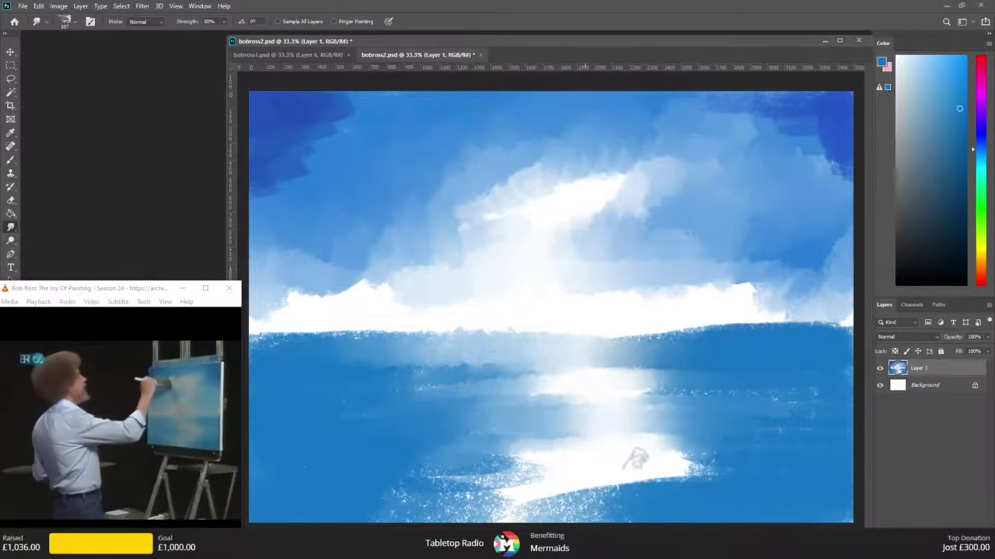
{"action": "left_click_drag", "start_coordinate": [634, 458], "coordinate": [642, 470]}
{"action": "mouse_move", "coordinate": [455, 484]}
{"action": "left_mouse_down"}
{"action": "mouse_move", "coordinate": [706, 501]}
{"action": "mouse_move", "coordinate": [387, 504]}
{"action": "mouse_move", "coordinate": [730, 513]}
{"action": "left_mouse_up"}
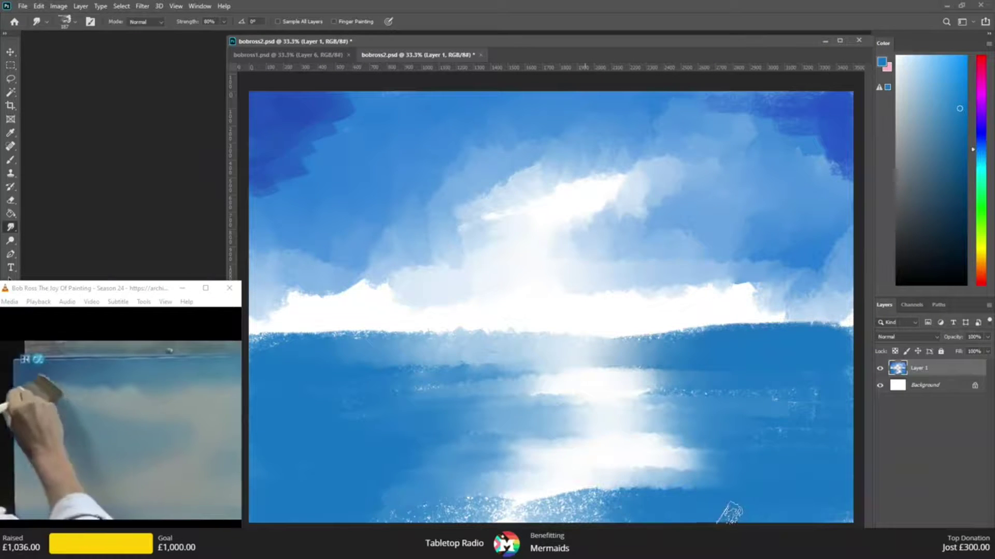
{"action": "left_click_drag", "start_coordinate": [518, 500], "coordinate": [637, 497]}
{"action": "mouse_move", "coordinate": [367, 510]}
{"action": "left_mouse_down"}
{"action": "mouse_move", "coordinate": [323, 514]}
{"action": "mouse_move", "coordinate": [537, 510]}
{"action": "left_mouse_up"}
{"action": "left_click_drag", "start_coordinate": [726, 518], "coordinate": [773, 519]}
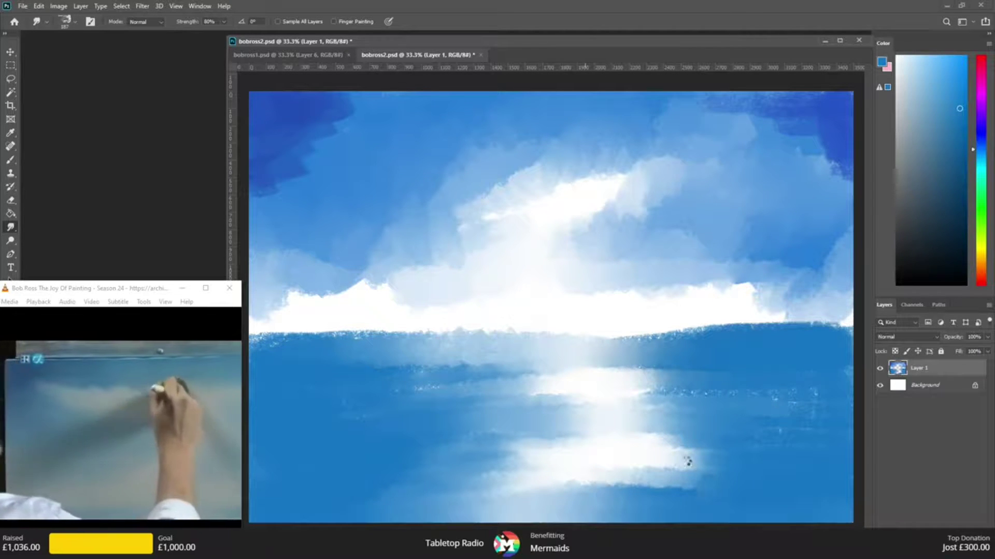
{"action": "left_click_drag", "start_coordinate": [616, 484], "coordinate": [685, 462]}
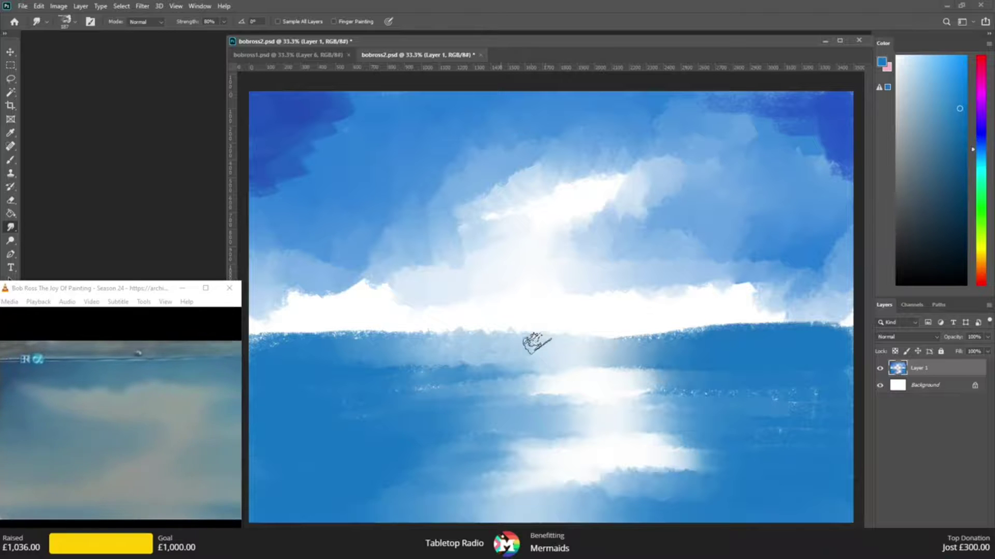
- Smudge along the horizon line to soften the edge between the water and the white lower sky
{"action": "left_click_drag", "start_coordinate": [536, 342], "coordinate": [728, 340]}
{"action": "mouse_move", "coordinate": [793, 334]}
{"action": "left_mouse_down"}
{"action": "mouse_move", "coordinate": [844, 328]}
{"action": "mouse_move", "coordinate": [673, 324]}
{"action": "left_mouse_up"}
{"action": "mouse_move", "coordinate": [492, 321]}
{"action": "left_mouse_down"}
{"action": "mouse_move", "coordinate": [290, 331]}
{"action": "mouse_move", "coordinate": [311, 334]}
{"action": "mouse_move", "coordinate": [280, 326]}
{"action": "mouse_move", "coordinate": [296, 302]}
{"action": "mouse_move", "coordinate": [319, 328]}
{"action": "mouse_move", "coordinate": [316, 346]}
{"action": "mouse_move", "coordinate": [358, 342]}
{"action": "left_mouse_up"}
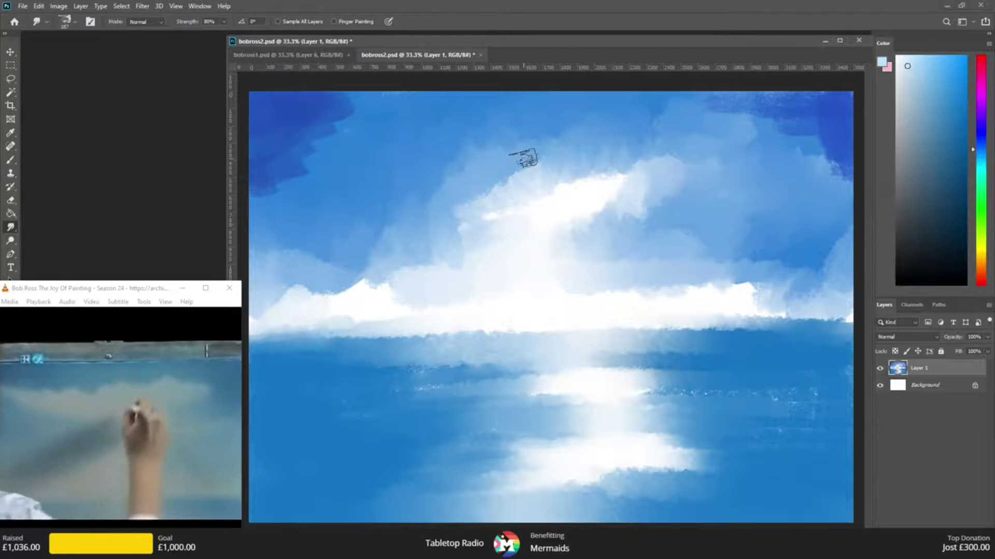
- Brush a bank of pale-blue clouds across the upper sky and lighten its central peak with a paler tint
{"action": "left_click", "coordinate": [12, 162]}
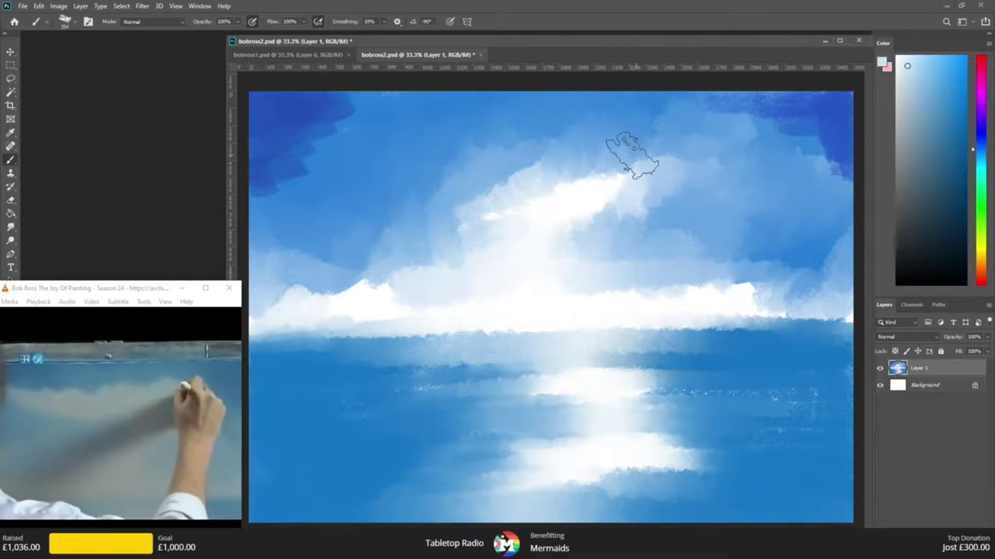
{"action": "mouse_move", "coordinate": [530, 171]}
{"action": "left_mouse_down"}
{"action": "mouse_move", "coordinate": [491, 153]}
{"action": "mouse_move", "coordinate": [485, 168]}
{"action": "mouse_move", "coordinate": [465, 153]}
{"action": "mouse_move", "coordinate": [433, 180]}
{"action": "mouse_move", "coordinate": [408, 169]}
{"action": "mouse_move", "coordinate": [380, 182]}
{"action": "mouse_move", "coordinate": [356, 168]}
{"action": "mouse_move", "coordinate": [345, 184]}
{"action": "mouse_move", "coordinate": [330, 173]}
{"action": "mouse_move", "coordinate": [302, 186]}
{"action": "mouse_move", "coordinate": [276, 183]}
{"action": "left_mouse_up"}
{"action": "mouse_move", "coordinate": [348, 168]}
{"action": "left_mouse_down"}
{"action": "mouse_move", "coordinate": [314, 174]}
{"action": "mouse_move", "coordinate": [406, 162]}
{"action": "mouse_move", "coordinate": [399, 173]}
{"action": "mouse_move", "coordinate": [429, 174]}
{"action": "mouse_move", "coordinate": [451, 154]}
{"action": "mouse_move", "coordinate": [477, 168]}
{"action": "mouse_move", "coordinate": [491, 152]}
{"action": "mouse_move", "coordinate": [520, 165]}
{"action": "mouse_move", "coordinate": [583, 148]}
{"action": "mouse_move", "coordinate": [603, 160]}
{"action": "mouse_move", "coordinate": [567, 159]}
{"action": "mouse_move", "coordinate": [537, 182]}
{"action": "mouse_move", "coordinate": [607, 175]}
{"action": "mouse_move", "coordinate": [571, 145]}
{"action": "mouse_move", "coordinate": [536, 149]}
{"action": "mouse_move", "coordinate": [513, 178]}
{"action": "mouse_move", "coordinate": [568, 139]}
{"action": "mouse_move", "coordinate": [591, 137]}
{"action": "mouse_move", "coordinate": [611, 168]}
{"action": "mouse_move", "coordinate": [691, 139]}
{"action": "left_mouse_up"}
{"action": "left_click", "coordinate": [906, 63]}
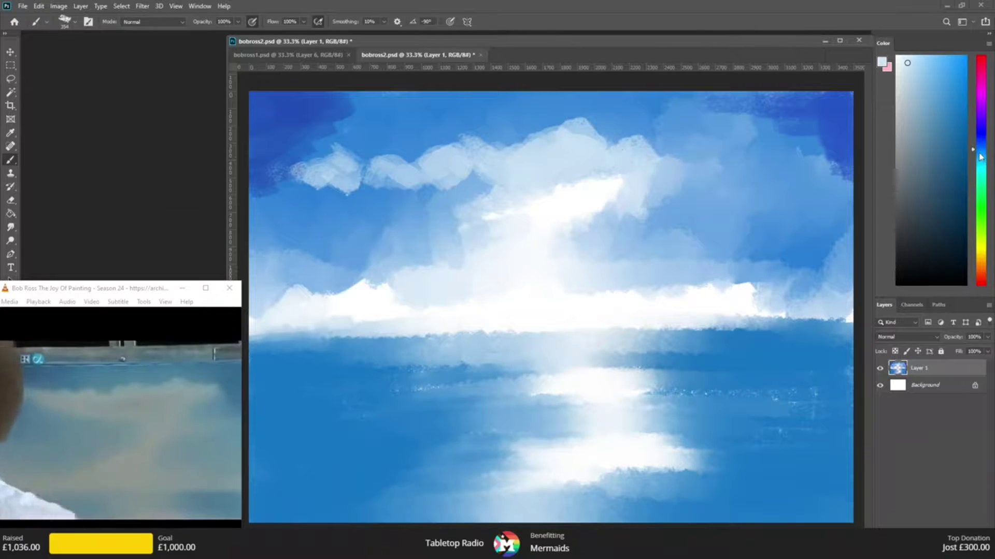
{"action": "mouse_move", "coordinate": [614, 142]}
{"action": "left_mouse_down"}
{"action": "mouse_move", "coordinate": [604, 155]}
{"action": "mouse_move", "coordinate": [582, 142]}
{"action": "mouse_move", "coordinate": [538, 150]}
{"action": "left_mouse_up"}
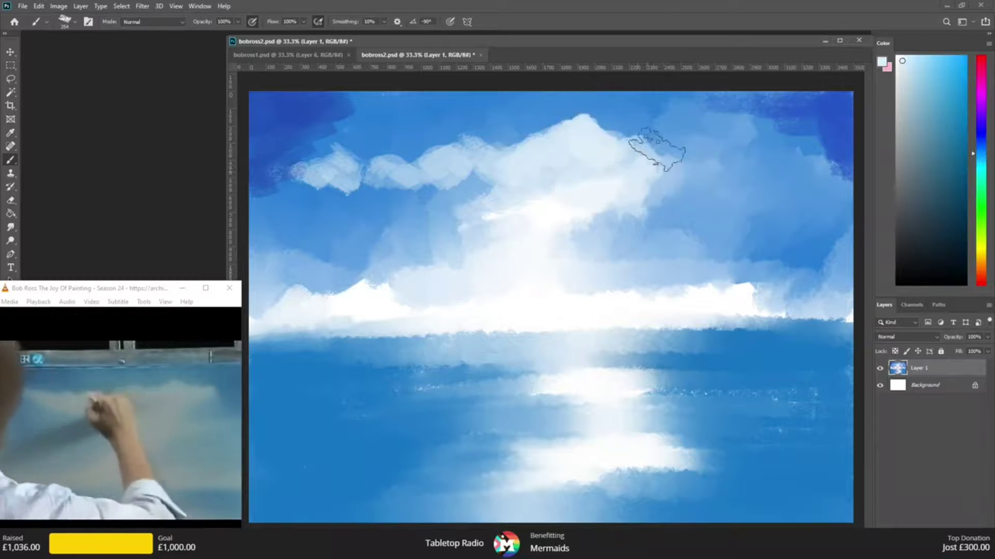
- Extend the pale-blue upper cloud bank to the right and brush soft peach shading along its central underside
{"action": "mouse_move", "coordinate": [692, 151]}
{"action": "left_mouse_down"}
{"action": "mouse_move", "coordinate": [715, 158]}
{"action": "mouse_move", "coordinate": [521, 207]}
{"action": "mouse_move", "coordinate": [500, 190]}
{"action": "mouse_move", "coordinate": [447, 196]}
{"action": "mouse_move", "coordinate": [447, 207]}
{"action": "mouse_move", "coordinate": [491, 182]}
{"action": "mouse_move", "coordinate": [373, 191]}
{"action": "mouse_move", "coordinate": [477, 224]}
{"action": "mouse_move", "coordinate": [515, 220]}
{"action": "mouse_move", "coordinate": [522, 249]}
{"action": "left_mouse_up"}
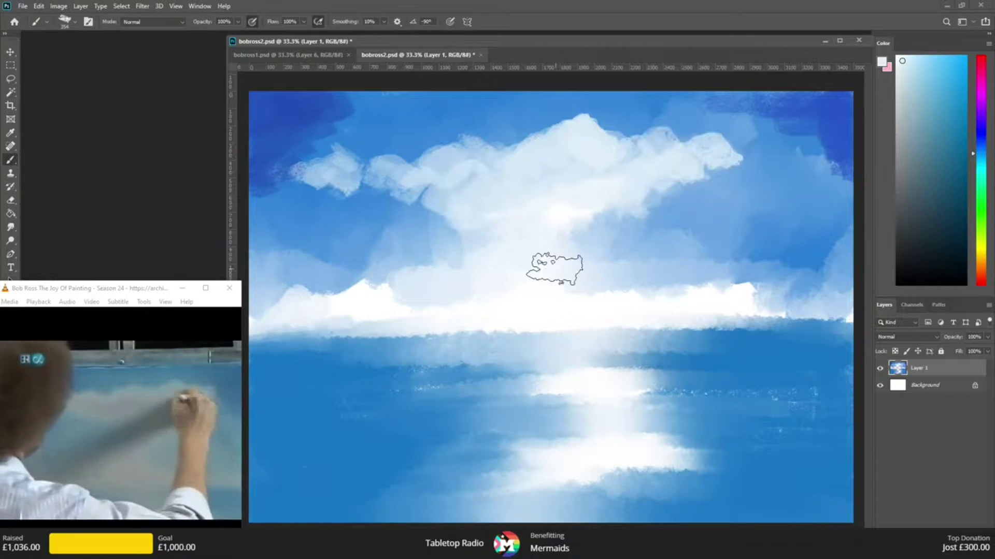
{"action": "left_click_drag", "start_coordinate": [982, 268], "coordinate": [981, 274]}
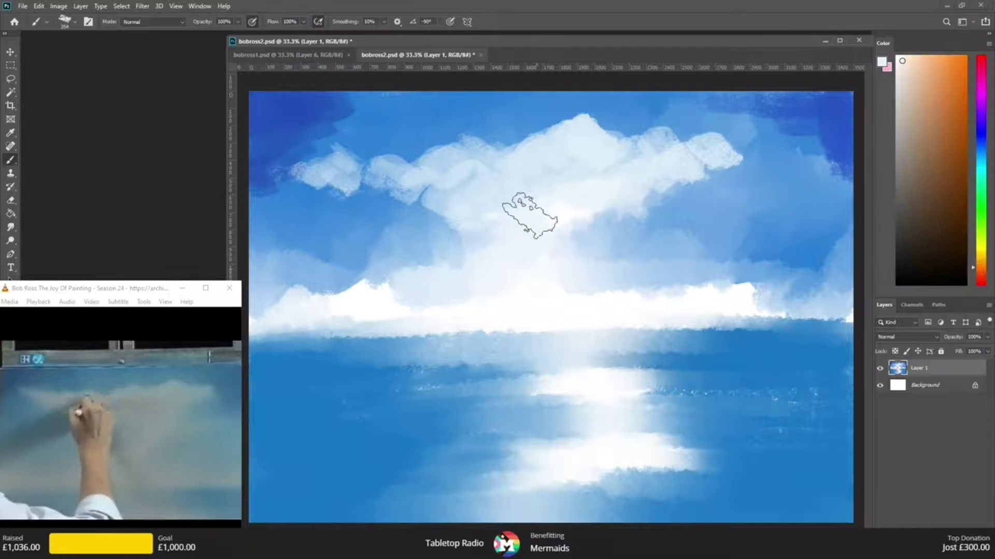
{"action": "mouse_move", "coordinate": [564, 189]}
{"action": "left_mouse_down"}
{"action": "mouse_move", "coordinate": [506, 203]}
{"action": "mouse_move", "coordinate": [483, 185]}
{"action": "mouse_move", "coordinate": [449, 188]}
{"action": "left_mouse_up"}
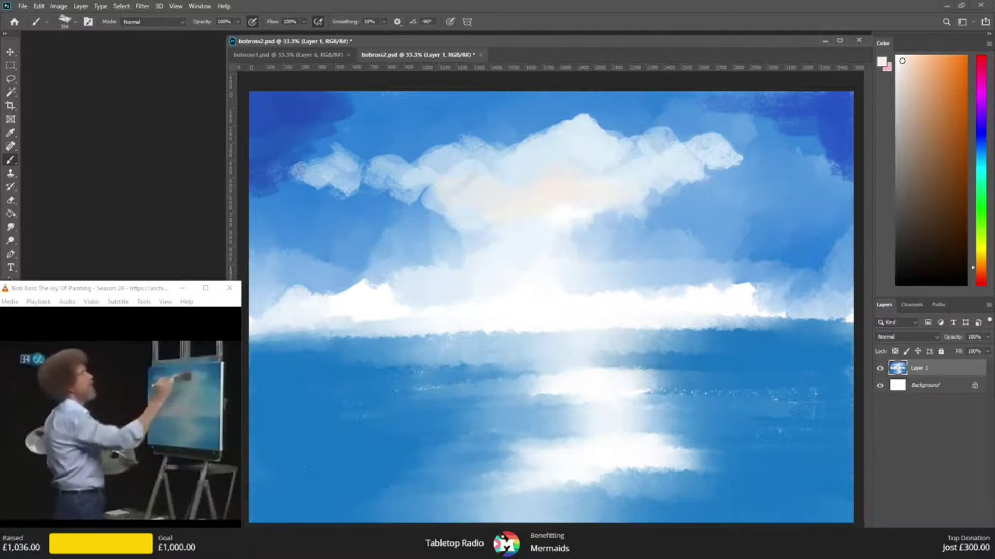
{"action": "left_click", "coordinate": [912, 66]}
{"action": "mouse_move", "coordinate": [573, 181]}
{"action": "left_mouse_down"}
{"action": "mouse_move", "coordinate": [535, 206]}
{"action": "mouse_move", "coordinate": [521, 200]}
{"action": "mouse_move", "coordinate": [566, 180]}
{"action": "mouse_move", "coordinate": [608, 185]}
{"action": "mouse_move", "coordinate": [630, 202]}
{"action": "mouse_move", "coordinate": [591, 172]}
{"action": "mouse_move", "coordinate": [573, 182]}
{"action": "mouse_move", "coordinate": [646, 178]}
{"action": "left_mouse_up"}
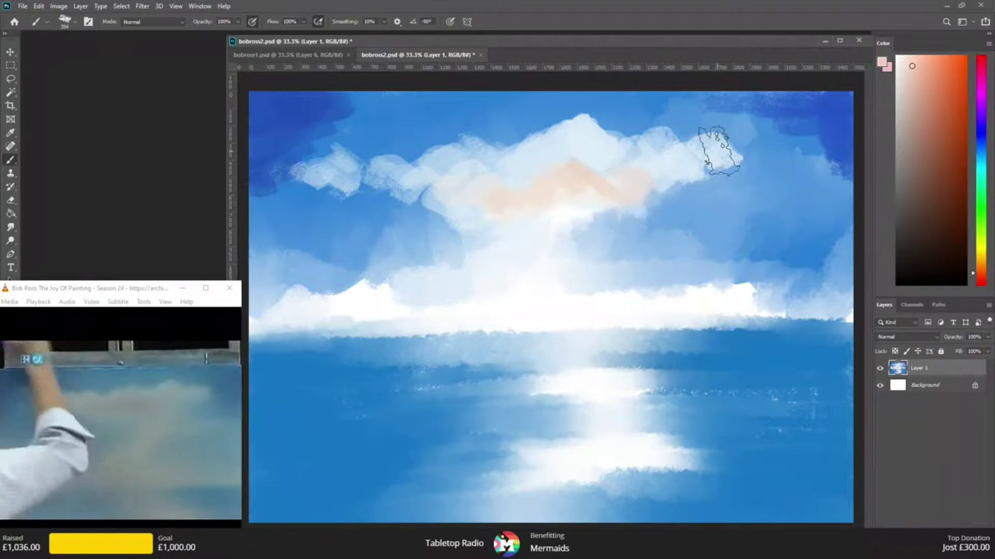
- Smudge the upper cloud bank to soften its speckled brush edges into the blue sky
{"action": "left_click", "coordinate": [15, 230]}
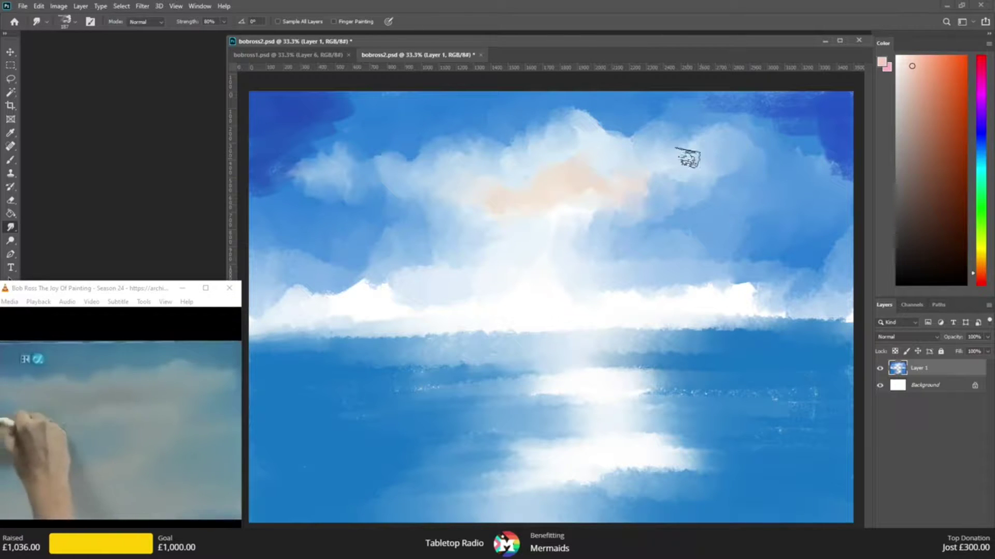
- Brush a second bank of near-white clouds across the sky just below the peach shading, rising to a peak right of centre
{"action": "left_click", "coordinate": [981, 157]}
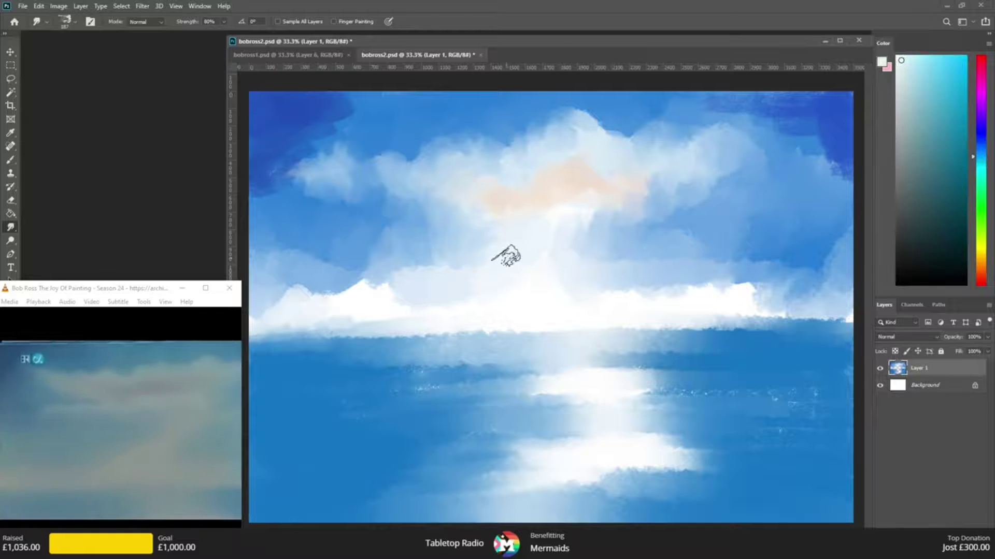
{"action": "left_click", "coordinate": [11, 159]}
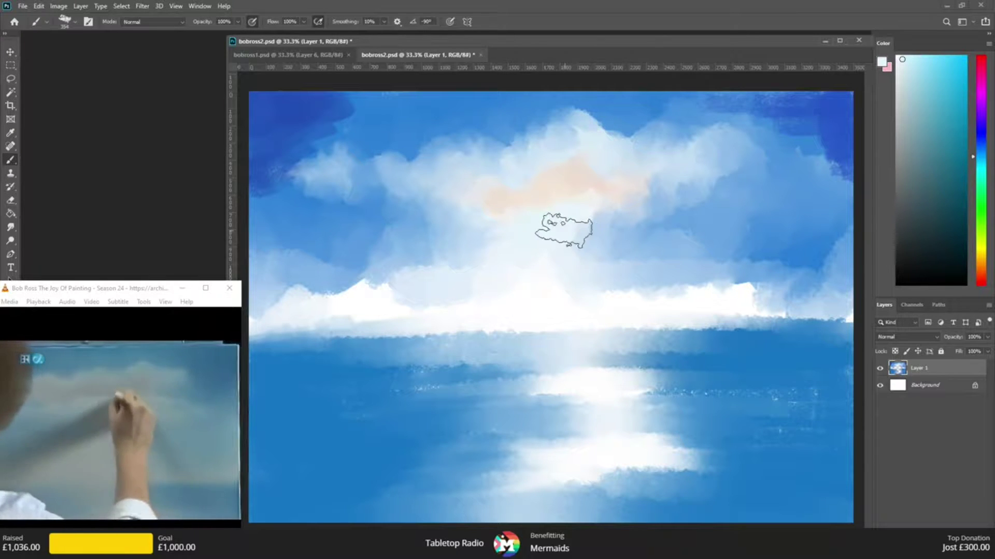
{"action": "mouse_move", "coordinate": [538, 222]}
{"action": "left_mouse_down"}
{"action": "mouse_move", "coordinate": [464, 243]}
{"action": "mouse_move", "coordinate": [422, 228]}
{"action": "mouse_move", "coordinate": [382, 248]}
{"action": "mouse_move", "coordinate": [458, 229]}
{"action": "mouse_move", "coordinate": [385, 223]}
{"action": "mouse_move", "coordinate": [383, 236]}
{"action": "left_mouse_up"}
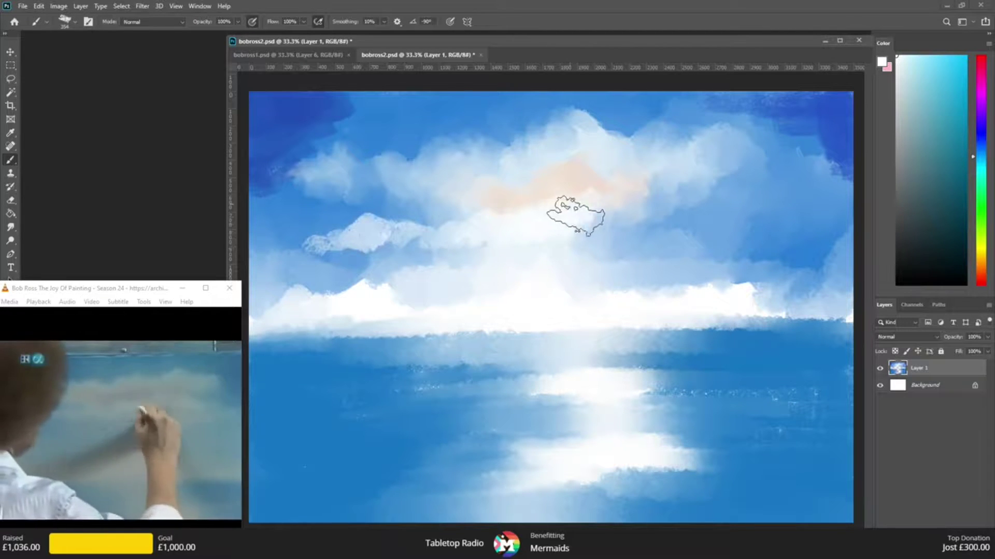
{"action": "mouse_move", "coordinate": [643, 209]}
{"action": "left_mouse_down"}
{"action": "mouse_move", "coordinate": [657, 227]}
{"action": "mouse_move", "coordinate": [717, 227]}
{"action": "mouse_move", "coordinate": [669, 225]}
{"action": "mouse_move", "coordinate": [650, 204]}
{"action": "left_mouse_up"}
{"action": "left_click_drag", "start_coordinate": [740, 222], "coordinate": [798, 235]}
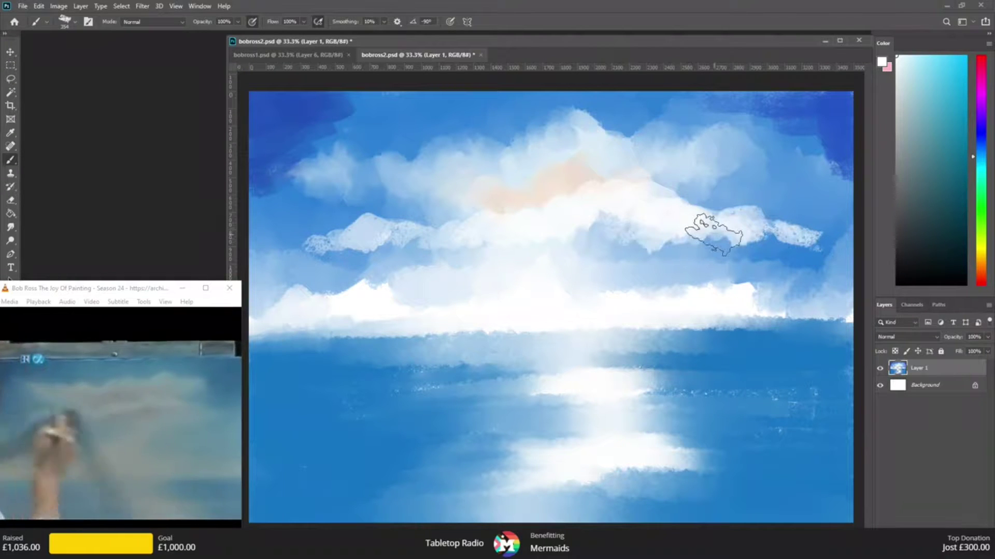
- Shade the underside of the second cloud bank with a pale pink tint
{"action": "left_click", "coordinate": [561, 176], "text": "alt"}
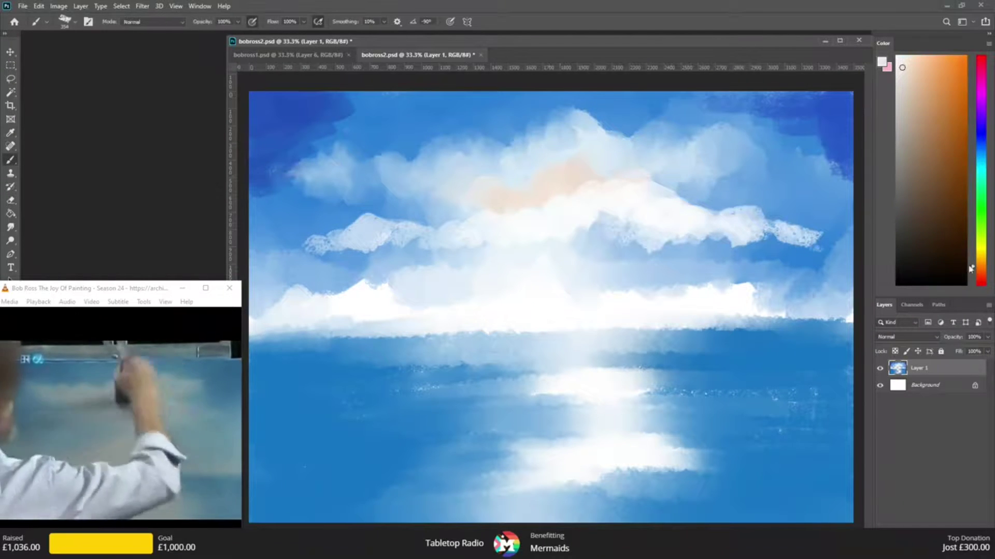
{"action": "left_click", "coordinate": [979, 280]}
{"action": "mouse_move", "coordinate": [555, 242]}
{"action": "left_mouse_down"}
{"action": "mouse_move", "coordinate": [576, 227]}
{"action": "mouse_move", "coordinate": [605, 230]}
{"action": "mouse_move", "coordinate": [570, 251]}
{"action": "left_mouse_up"}
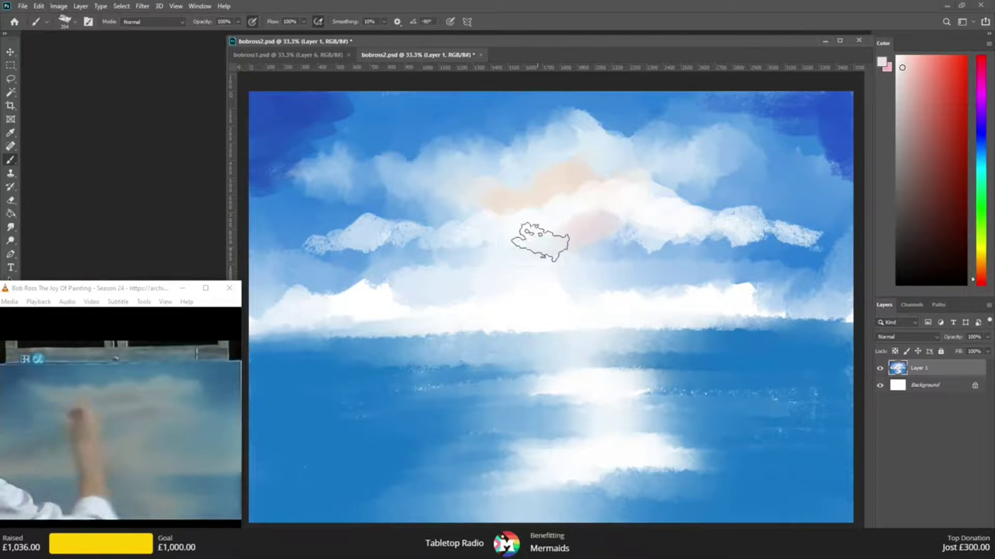
{"action": "left_click_drag", "start_coordinate": [466, 256], "coordinate": [446, 258]}
{"action": "mouse_move", "coordinate": [634, 232]}
{"action": "left_mouse_down"}
{"action": "mouse_move", "coordinate": [616, 242]}
{"action": "mouse_move", "coordinate": [627, 228]}
{"action": "mouse_move", "coordinate": [651, 263]}
{"action": "left_mouse_up"}
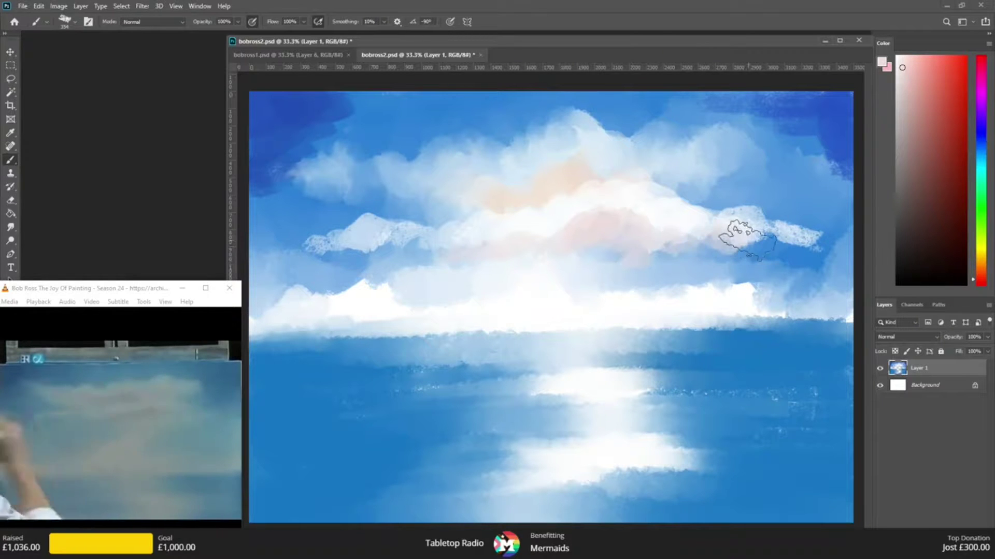
- Smudge the second cloud bank from its right end to its left to blend the pink shading and speckled edges
{"action": "left_click", "coordinate": [10, 228]}
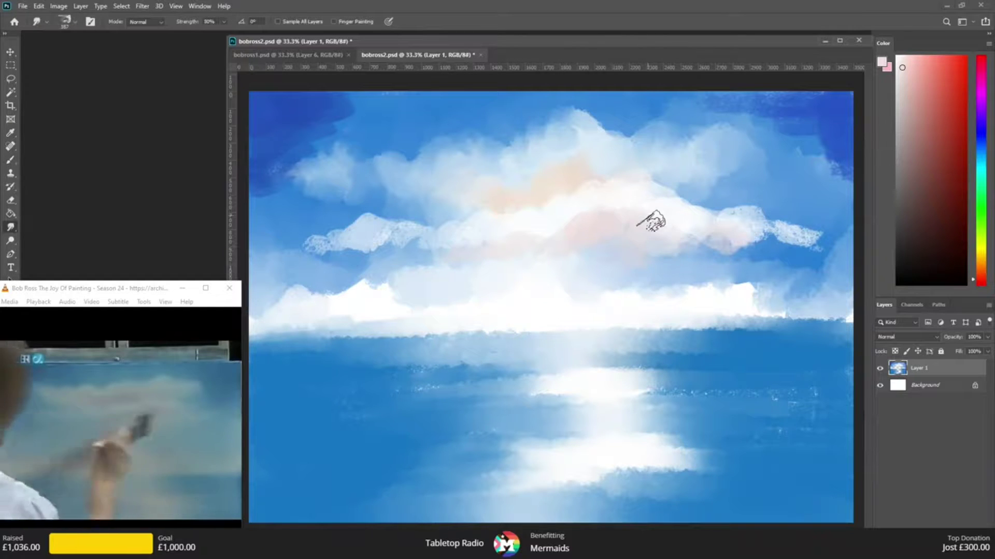
{"action": "mouse_move", "coordinate": [749, 241]}
{"action": "left_mouse_down"}
{"action": "mouse_move", "coordinate": [702, 204]}
{"action": "mouse_move", "coordinate": [755, 238]}
{"action": "mouse_move", "coordinate": [774, 240]}
{"action": "mouse_move", "coordinate": [787, 226]}
{"action": "mouse_move", "coordinate": [835, 245]}
{"action": "mouse_move", "coordinate": [766, 240]}
{"action": "left_mouse_up"}
{"action": "mouse_move", "coordinate": [477, 234]}
{"action": "left_mouse_down"}
{"action": "mouse_move", "coordinate": [420, 235]}
{"action": "mouse_move", "coordinate": [378, 260]}
{"action": "mouse_move", "coordinate": [337, 244]}
{"action": "mouse_move", "coordinate": [311, 261]}
{"action": "left_mouse_up"}
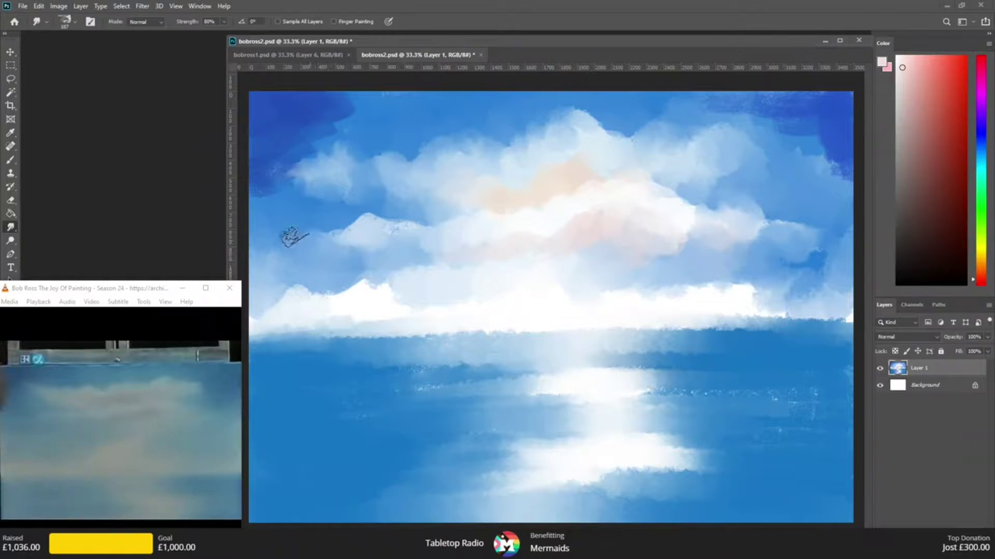
{"action": "mouse_move", "coordinate": [477, 213]}
{"action": "left_mouse_down"}
{"action": "mouse_move", "coordinate": [353, 240]}
{"action": "mouse_move", "coordinate": [394, 224]}
{"action": "mouse_move", "coordinate": [385, 221]}
{"action": "mouse_move", "coordinate": [390, 227]}
{"action": "mouse_move", "coordinate": [397, 192]}
{"action": "left_mouse_up"}
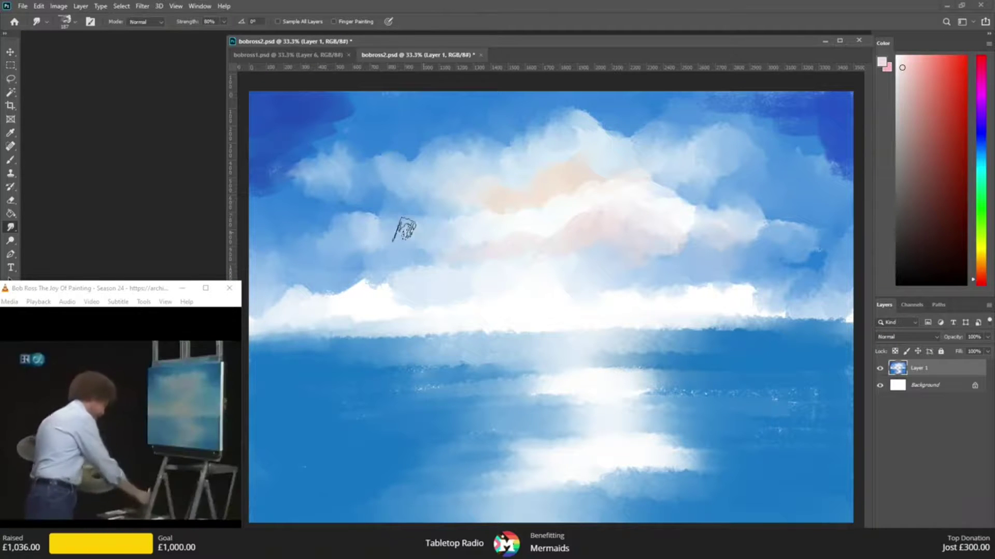
- Smudge the hard white tops of the low cloud bank above the horizon on both sides
{"action": "mouse_move", "coordinate": [399, 270]}
{"action": "left_mouse_down"}
{"action": "mouse_move", "coordinate": [362, 300]}
{"action": "mouse_move", "coordinate": [304, 306]}
{"action": "mouse_move", "coordinate": [318, 316]}
{"action": "mouse_move", "coordinate": [292, 301]}
{"action": "mouse_move", "coordinate": [306, 318]}
{"action": "mouse_move", "coordinate": [356, 316]}
{"action": "left_mouse_up"}
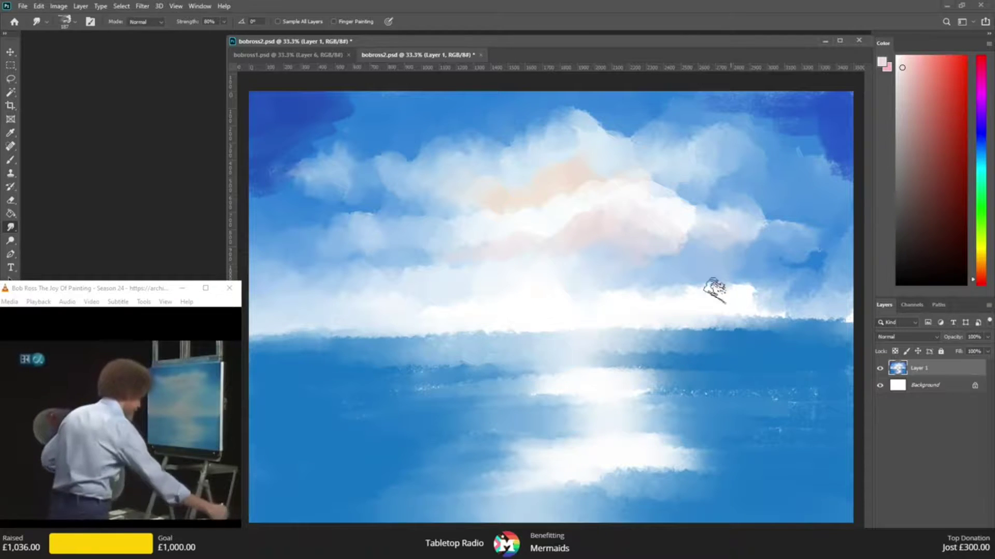
{"action": "mouse_move", "coordinate": [777, 295]}
{"action": "left_mouse_down"}
{"action": "mouse_move", "coordinate": [660, 295]}
{"action": "mouse_move", "coordinate": [614, 302]}
{"action": "left_mouse_up"}
{"action": "mouse_move", "coordinate": [743, 303]}
{"action": "left_mouse_down"}
{"action": "mouse_move", "coordinate": [780, 318]}
{"action": "mouse_move", "coordinate": [840, 313]}
{"action": "left_mouse_up"}
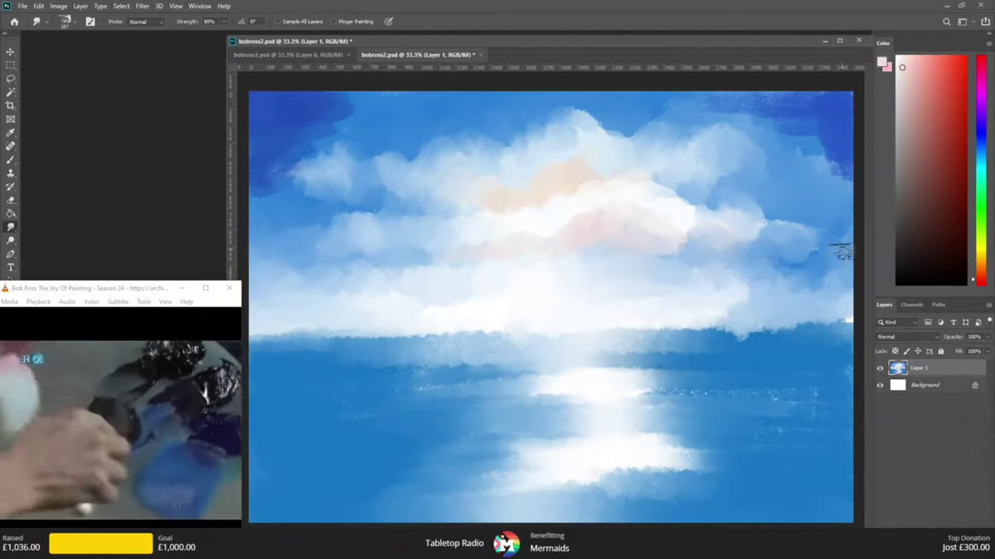
- Sample a mid blue from the sky and brush it over the right and left ends of the low white cloud bank
{"action": "key", "text": "b"}
{"action": "left_click", "coordinate": [817, 262], "text": "alt"}
{"action": "left_click_drag", "start_coordinate": [838, 285], "coordinate": [676, 303]}
{"action": "left_click_drag", "start_coordinate": [838, 305], "coordinate": [720, 305]}
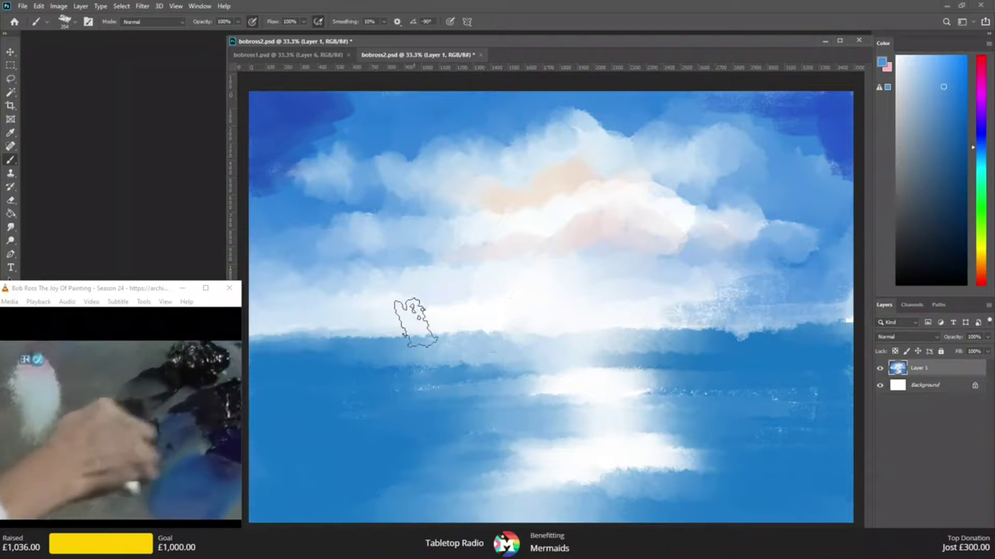
{"action": "mouse_move", "coordinate": [275, 302]}
{"action": "left_mouse_down"}
{"action": "mouse_move", "coordinate": [327, 295]}
{"action": "mouse_move", "coordinate": [311, 285]}
{"action": "left_mouse_up"}
{"action": "left_click", "coordinate": [241, 318]}
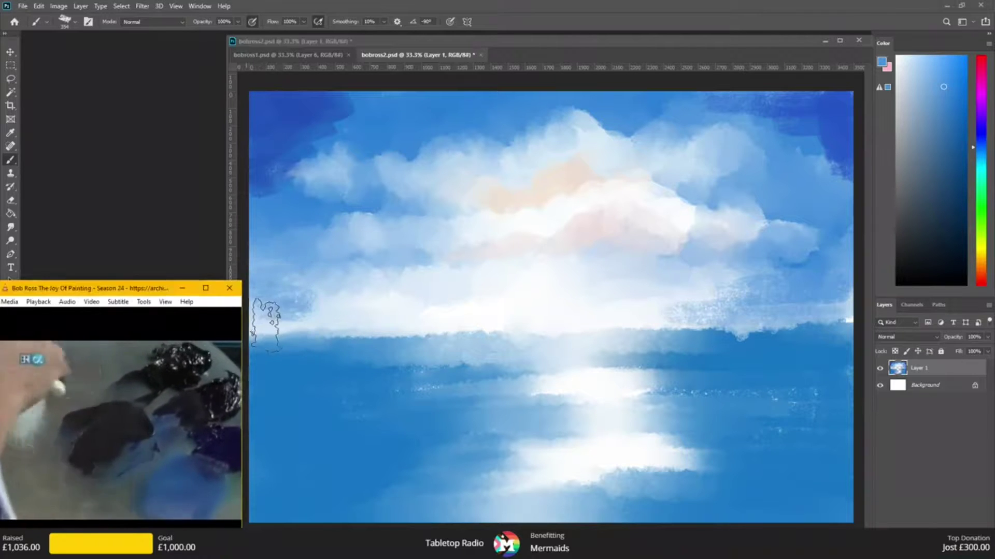
{"action": "left_click_drag", "start_coordinate": [293, 322], "coordinate": [254, 325]}
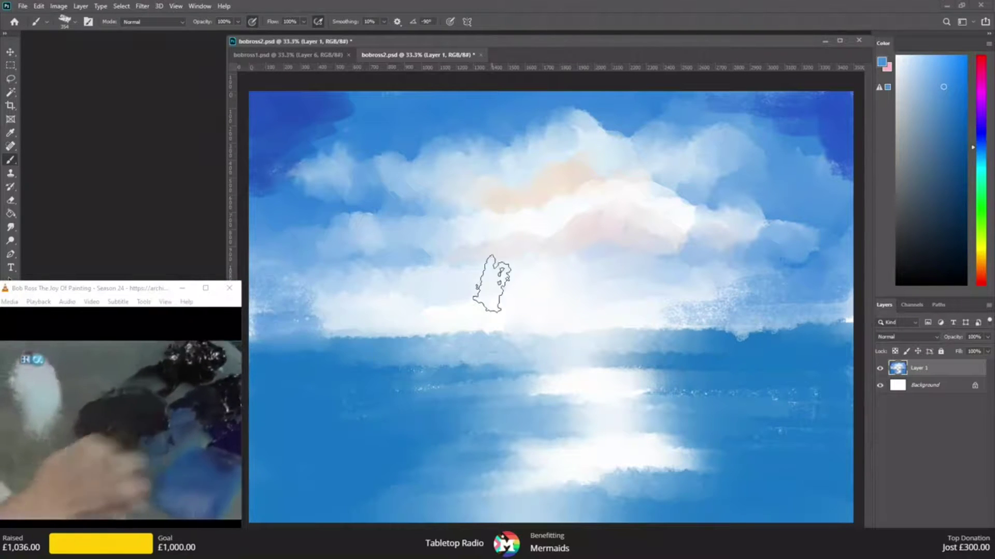
- Smudge the new blue patches into the lower sky and soften the right end of the horizon
{"action": "left_click", "coordinate": [11, 228]}
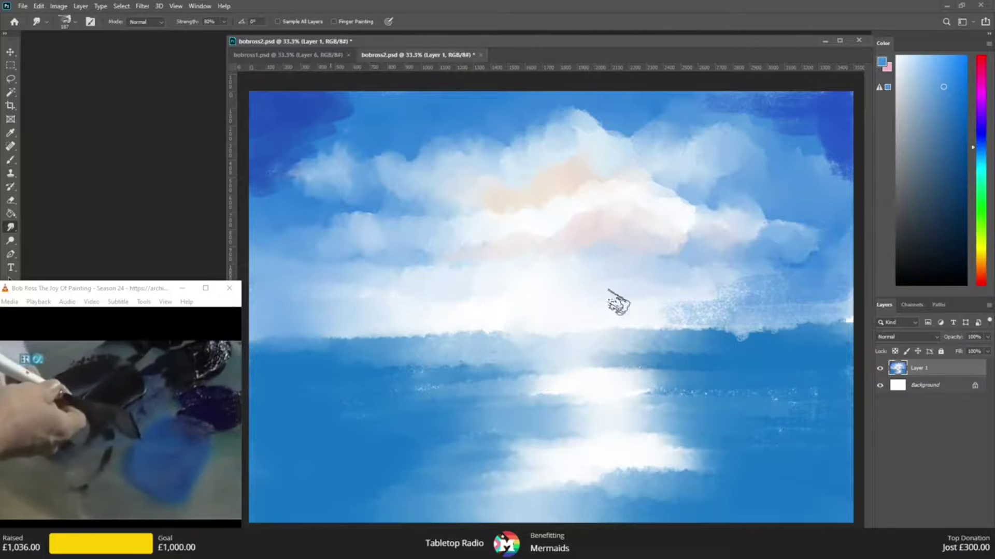
{"action": "left_click_drag", "start_coordinate": [834, 308], "coordinate": [578, 321]}
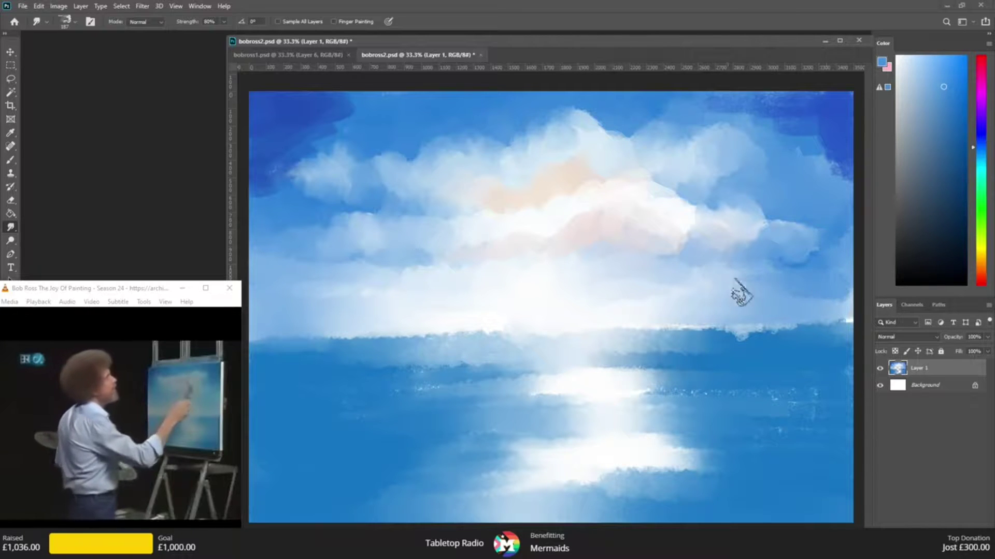
{"action": "mouse_move", "coordinate": [835, 314]}
{"action": "left_mouse_down"}
{"action": "mouse_move", "coordinate": [684, 327]}
{"action": "mouse_move", "coordinate": [857, 333]}
{"action": "left_mouse_up"}
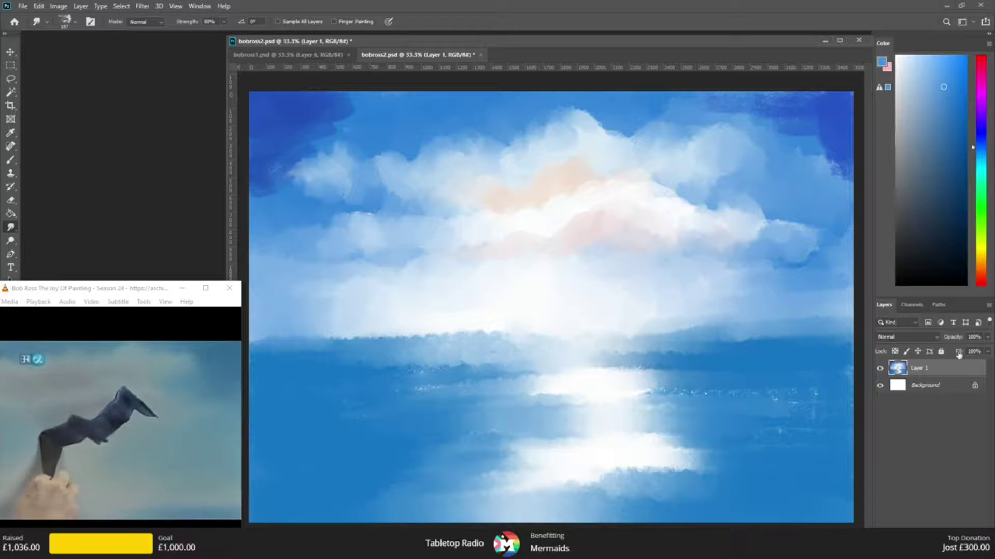
- Add a new layer above the sky and choose a near-black navy colour for the brush
{"action": "key", "text": "ctrl+shift+alt+n"}
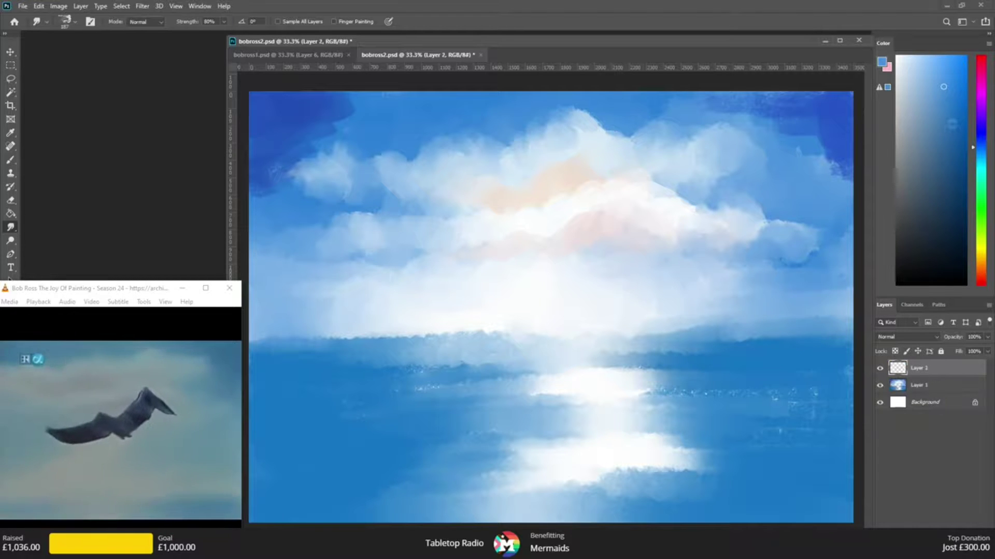
{"action": "left_click", "coordinate": [979, 133]}
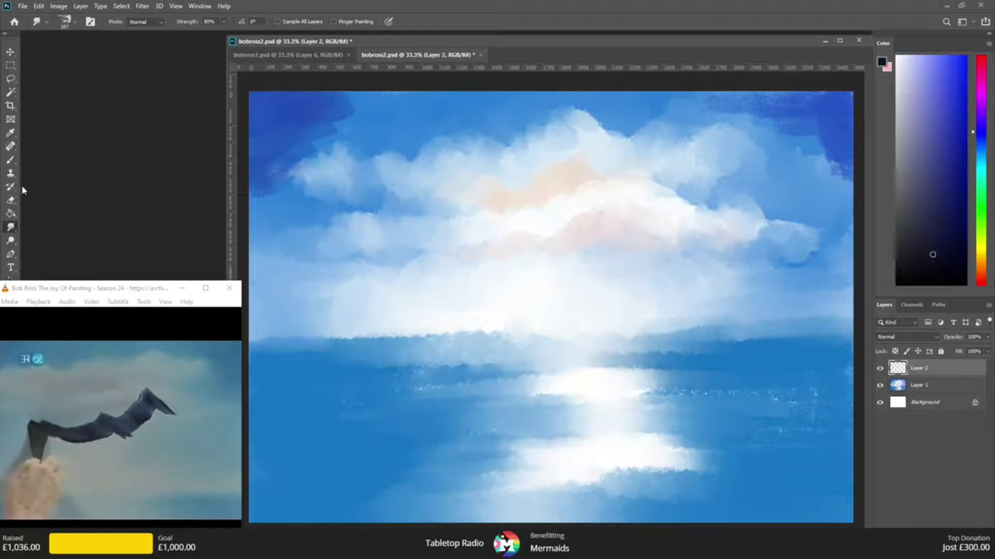
{"action": "left_click", "coordinate": [11, 161]}
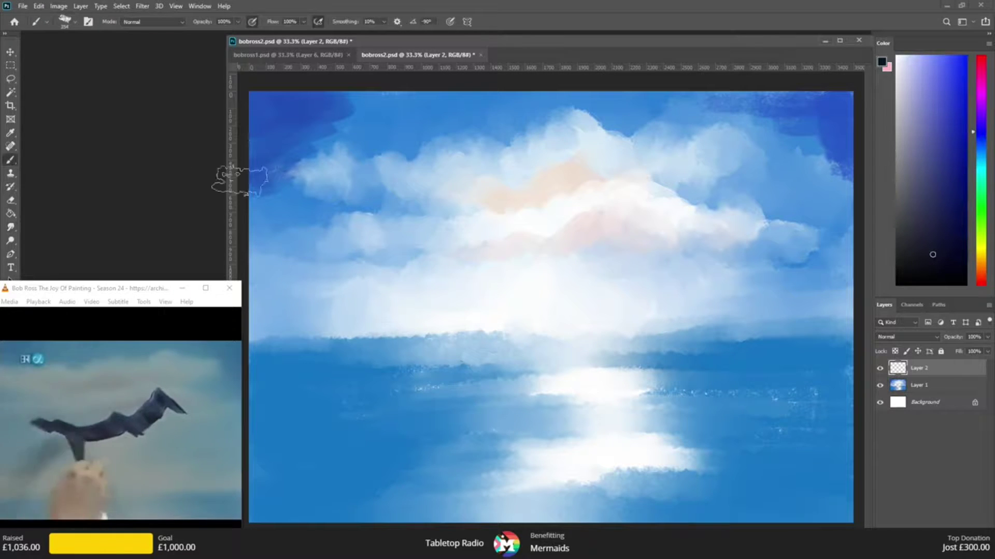
- Set the brush size to 130 px and turn off pressure-controlled opacity
{"action": "left_click", "coordinate": [77, 26]}
{"action": "type", "text": "84"}
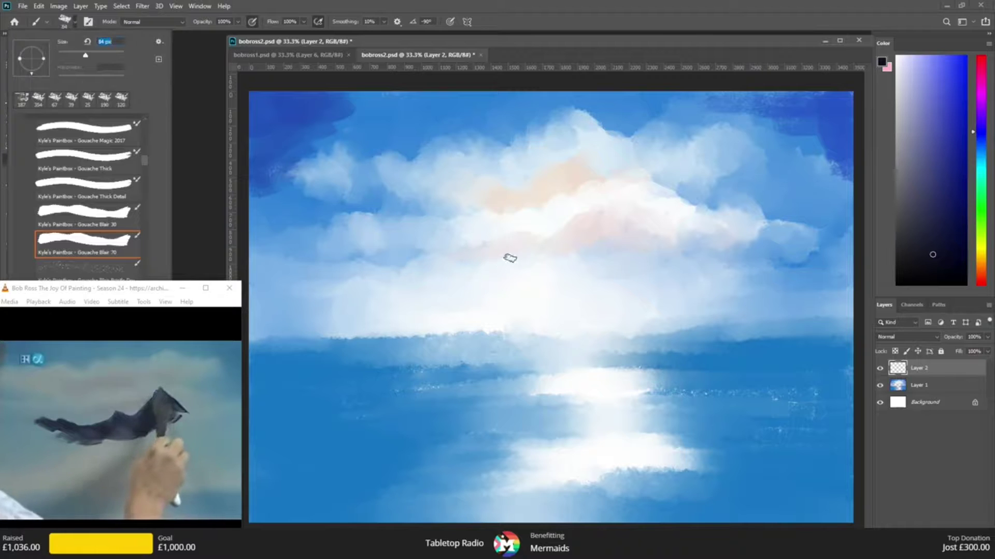
{"action": "type", "text": "130"}
{"action": "key", "text": "Return"}
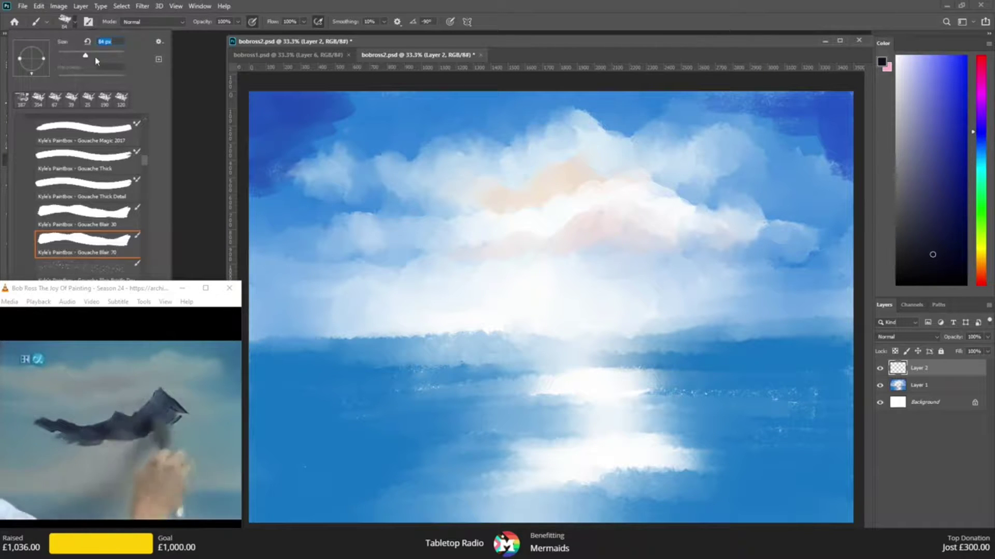
{"action": "left_click", "coordinate": [269, 22]}
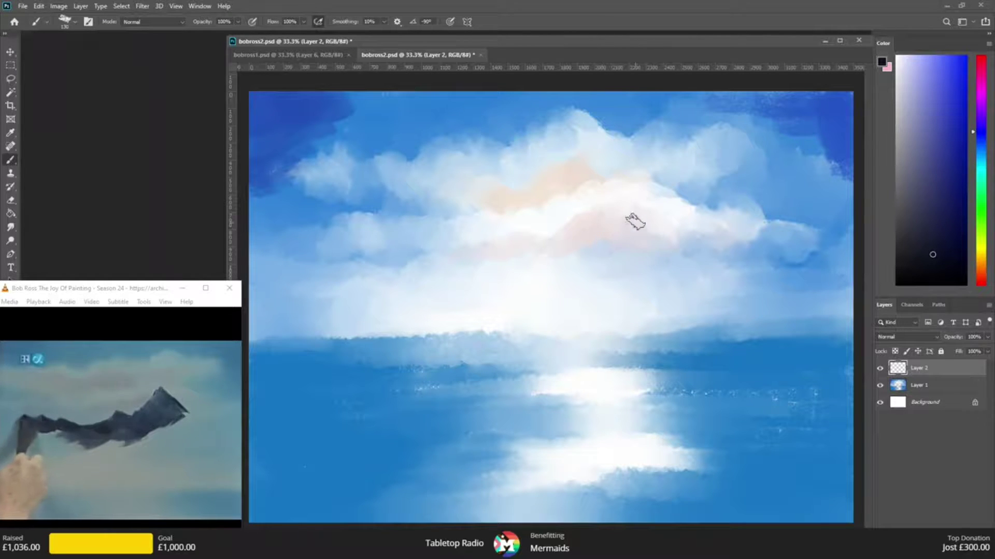
- Paint the dark mountain ridge line across the sky, with the main peak right of centre and a smaller peak beside it
{"action": "mouse_move", "coordinate": [692, 264]}
{"action": "left_mouse_down"}
{"action": "mouse_move", "coordinate": [642, 218]}
{"action": "mouse_move", "coordinate": [612, 250]}
{"action": "mouse_move", "coordinate": [562, 256]}
{"action": "left_mouse_up"}
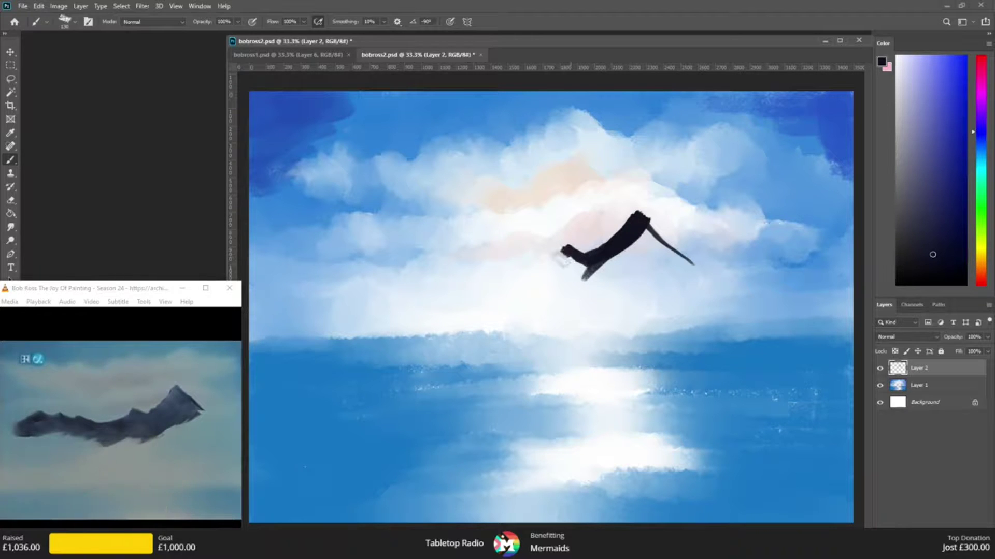
{"action": "mouse_move", "coordinate": [479, 284]}
{"action": "left_mouse_down"}
{"action": "mouse_move", "coordinate": [446, 271]}
{"action": "mouse_move", "coordinate": [422, 290]}
{"action": "mouse_move", "coordinate": [388, 280]}
{"action": "mouse_move", "coordinate": [417, 293]}
{"action": "mouse_move", "coordinate": [381, 285]}
{"action": "mouse_move", "coordinate": [392, 284]}
{"action": "mouse_move", "coordinate": [297, 313]}
{"action": "left_mouse_up"}
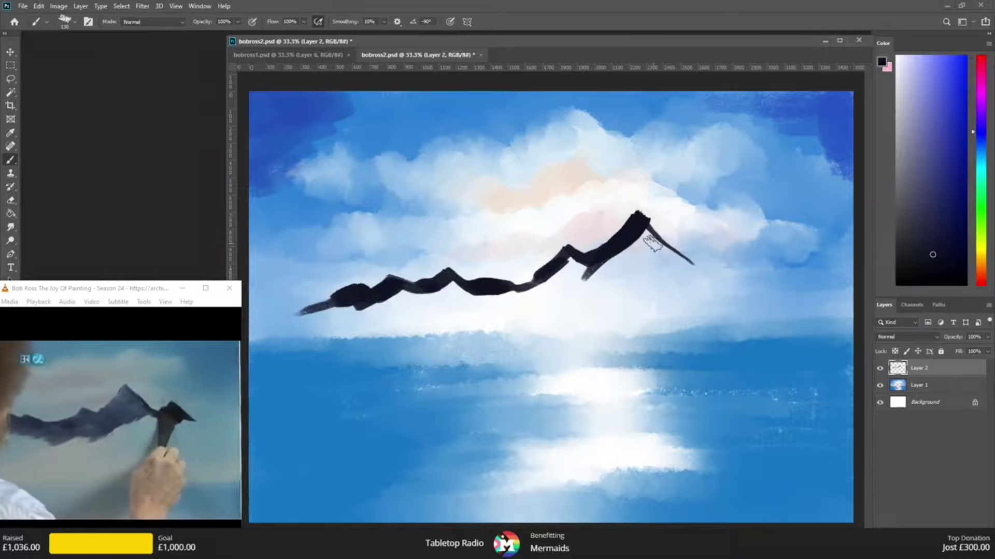
{"action": "mouse_move", "coordinate": [643, 220]}
{"action": "left_mouse_down"}
{"action": "mouse_move", "coordinate": [698, 259]}
{"action": "mouse_move", "coordinate": [726, 248]}
{"action": "mouse_move", "coordinate": [700, 268]}
{"action": "mouse_move", "coordinate": [721, 245]}
{"action": "mouse_move", "coordinate": [770, 275]}
{"action": "mouse_move", "coordinate": [847, 294]}
{"action": "left_mouse_up"}
{"action": "left_click_drag", "start_coordinate": [740, 259], "coordinate": [676, 308]}
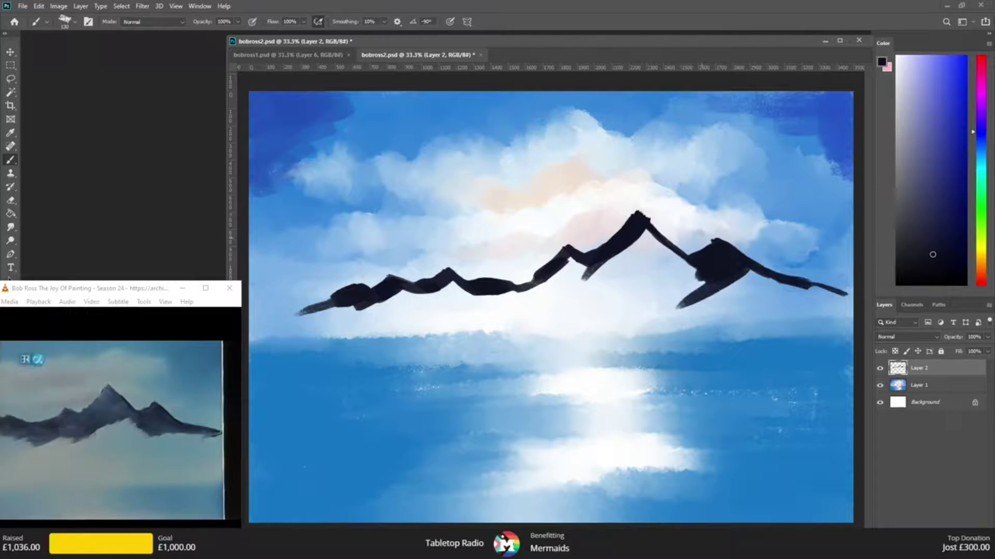
- Enlarge the brush and fill in the body of the main peak and the right-hand mountain slopes
{"action": "left_click", "coordinate": [65, 21]}
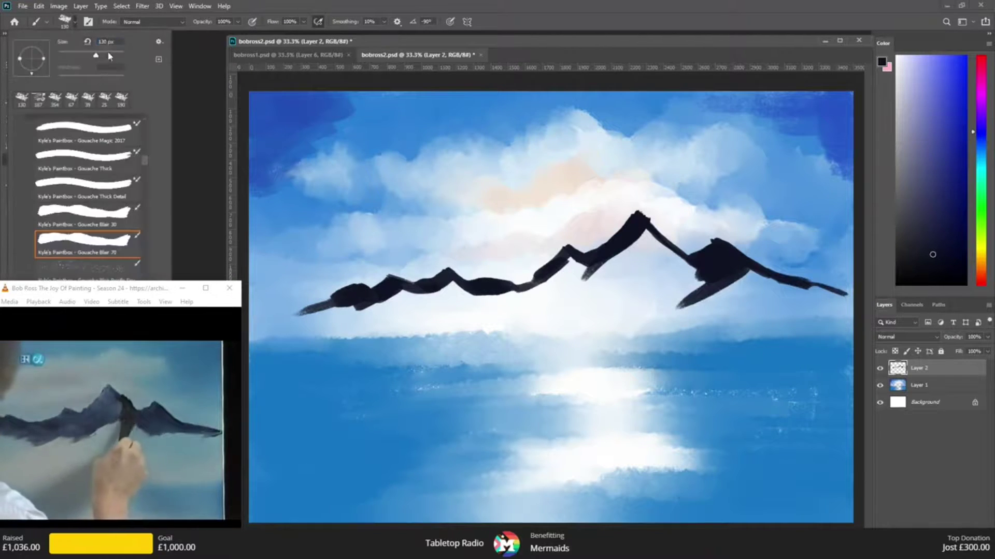
{"action": "left_click", "coordinate": [107, 55]}
{"action": "left_click_drag", "start_coordinate": [645, 239], "coordinate": [595, 288]}
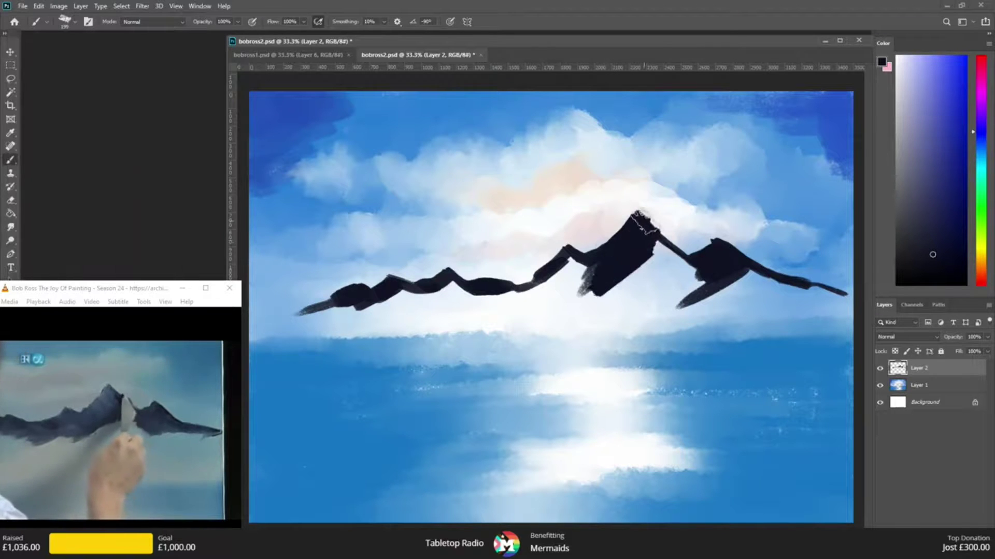
{"action": "mouse_move", "coordinate": [657, 233]}
{"action": "left_mouse_down"}
{"action": "mouse_move", "coordinate": [705, 272]}
{"action": "mouse_move", "coordinate": [652, 279]}
{"action": "left_mouse_up"}
{"action": "mouse_move", "coordinate": [671, 254]}
{"action": "left_mouse_down"}
{"action": "mouse_move", "coordinate": [614, 298]}
{"action": "mouse_move", "coordinate": [635, 268]}
{"action": "mouse_move", "coordinate": [615, 282]}
{"action": "mouse_move", "coordinate": [798, 283]}
{"action": "mouse_move", "coordinate": [849, 296]}
{"action": "left_mouse_up"}
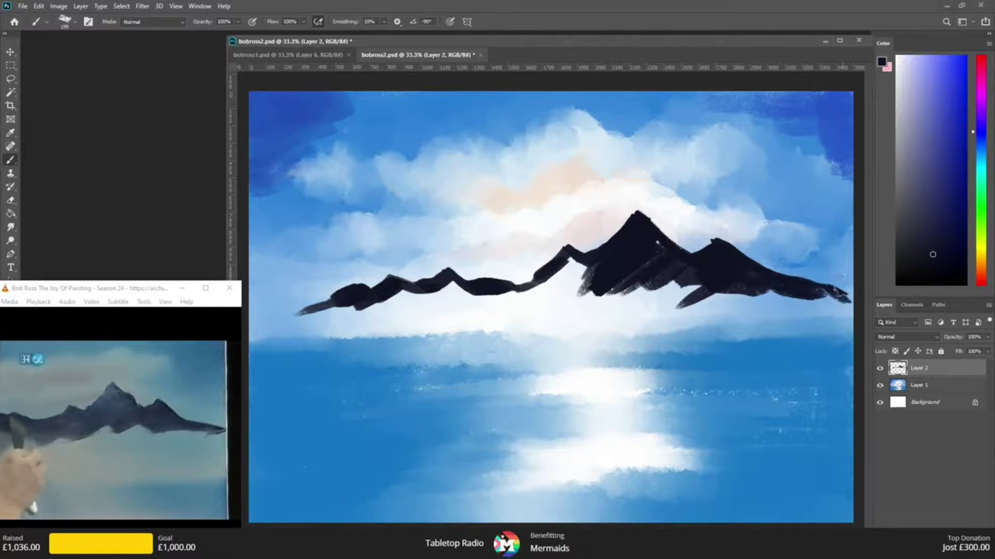
- Fill the left-hand range in near-black navy and paint the lower slopes of all the mountains in a lighter dark purple
{"action": "mouse_move", "coordinate": [591, 272]}
{"action": "left_mouse_down"}
{"action": "mouse_move", "coordinate": [544, 280]}
{"action": "mouse_move", "coordinate": [475, 324]}
{"action": "mouse_move", "coordinate": [399, 306]}
{"action": "mouse_move", "coordinate": [310, 313]}
{"action": "left_mouse_up"}
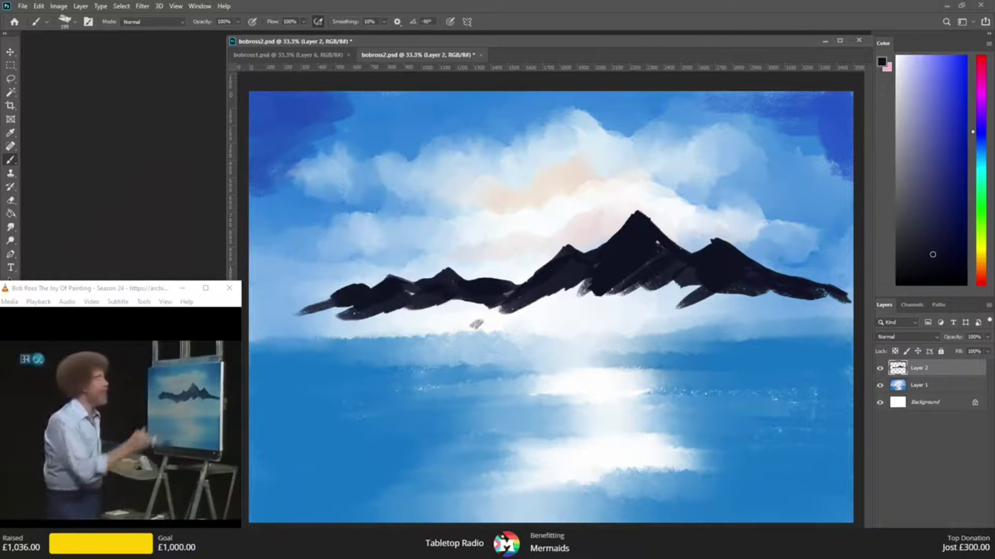
{"action": "key", "text": "i"}
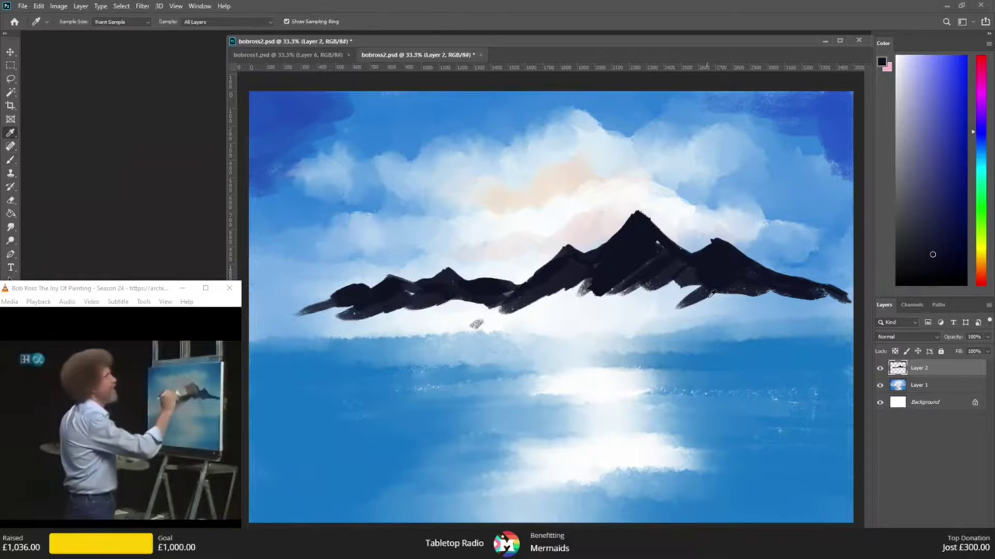
{"action": "left_click", "coordinate": [738, 310]}
{"action": "key", "text": "b"}
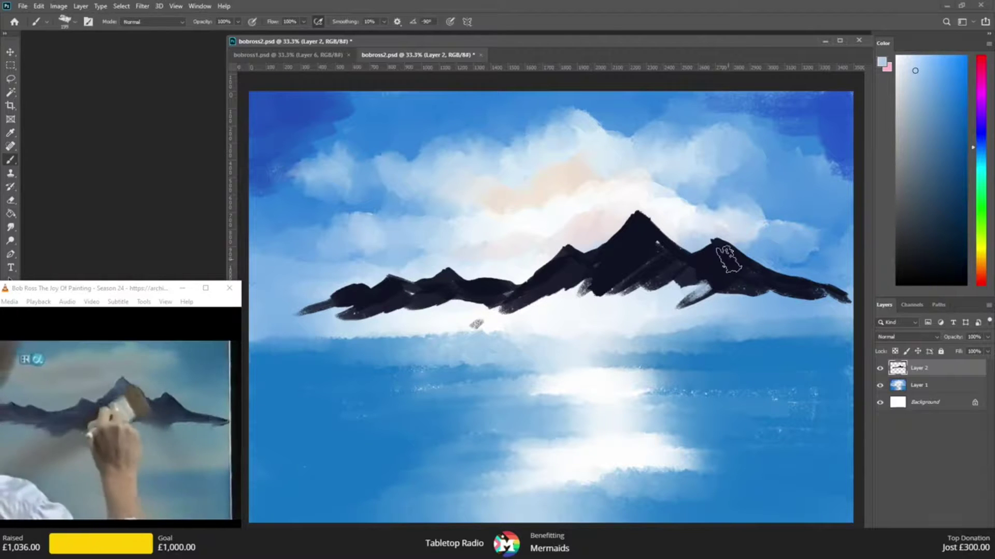
{"action": "key", "text": "i"}
{"action": "left_click", "coordinate": [660, 231]}
{"action": "key", "text": "b"}
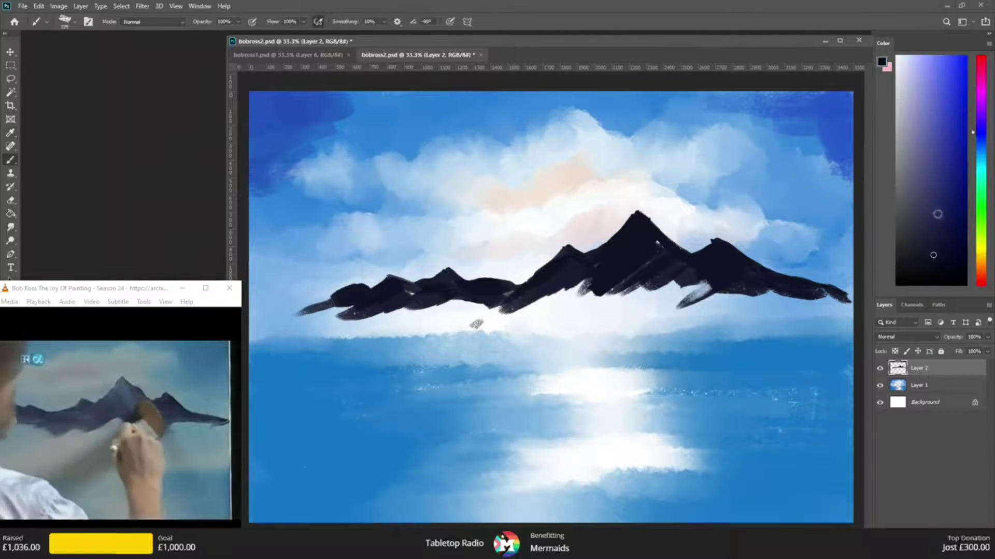
{"action": "mouse_move", "coordinate": [608, 275]}
{"action": "left_mouse_down"}
{"action": "mouse_move", "coordinate": [561, 303]}
{"action": "mouse_move", "coordinate": [610, 273]}
{"action": "mouse_move", "coordinate": [599, 273]}
{"action": "mouse_move", "coordinate": [641, 234]}
{"action": "mouse_move", "coordinate": [652, 250]}
{"action": "mouse_move", "coordinate": [661, 243]}
{"action": "mouse_move", "coordinate": [727, 263]}
{"action": "mouse_move", "coordinate": [632, 279]}
{"action": "mouse_move", "coordinate": [625, 286]}
{"action": "mouse_move", "coordinate": [707, 274]}
{"action": "mouse_move", "coordinate": [660, 310]}
{"action": "mouse_move", "coordinate": [720, 284]}
{"action": "mouse_move", "coordinate": [729, 294]}
{"action": "mouse_move", "coordinate": [732, 271]}
{"action": "mouse_move", "coordinate": [821, 294]}
{"action": "mouse_move", "coordinate": [622, 319]}
{"action": "mouse_move", "coordinate": [761, 299]}
{"action": "mouse_move", "coordinate": [626, 315]}
{"action": "mouse_move", "coordinate": [619, 289]}
{"action": "mouse_move", "coordinate": [511, 305]}
{"action": "mouse_move", "coordinate": [489, 318]}
{"action": "mouse_move", "coordinate": [478, 303]}
{"action": "mouse_move", "coordinate": [362, 303]}
{"action": "mouse_move", "coordinate": [277, 329]}
{"action": "left_mouse_up"}
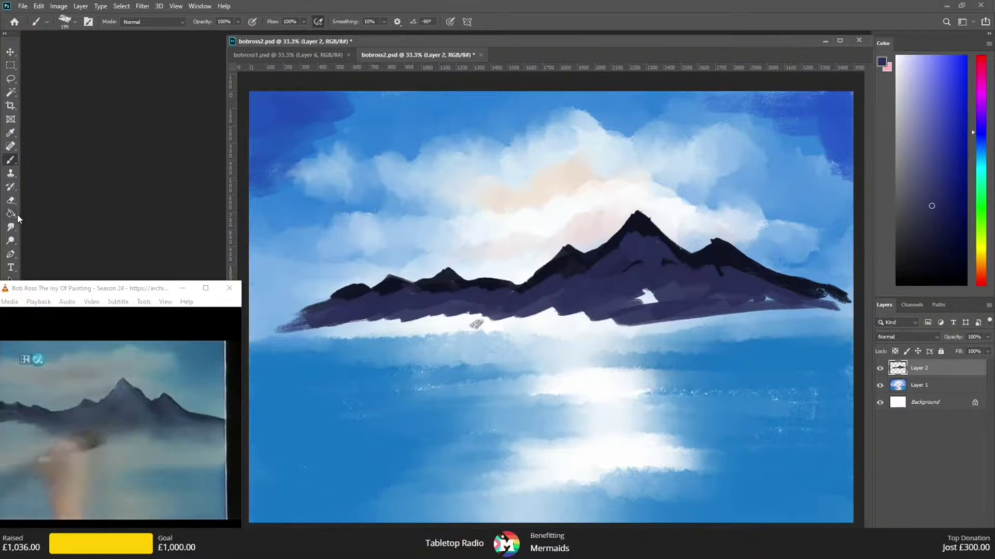
- Smudge over the white gap in the main mountain and blend the centre of the mountain base into the mist
{"action": "left_click", "coordinate": [10, 227]}
{"action": "left_click_drag", "start_coordinate": [658, 291], "coordinate": [645, 298]}
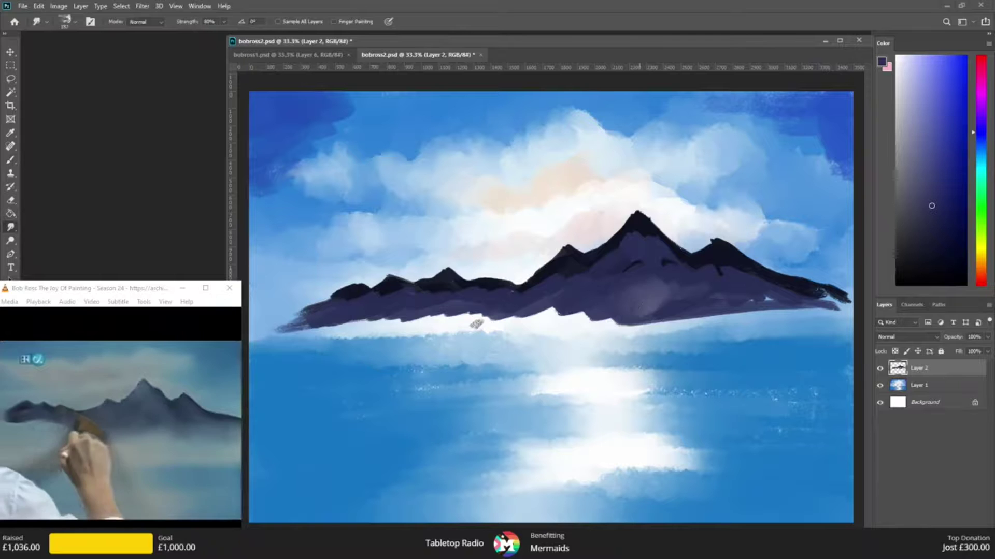
{"action": "mouse_move", "coordinate": [513, 311]}
{"action": "left_mouse_down"}
{"action": "mouse_move", "coordinate": [487, 322]}
{"action": "mouse_move", "coordinate": [569, 303]}
{"action": "mouse_move", "coordinate": [517, 309]}
{"action": "mouse_move", "coordinate": [490, 323]}
{"action": "left_mouse_up"}
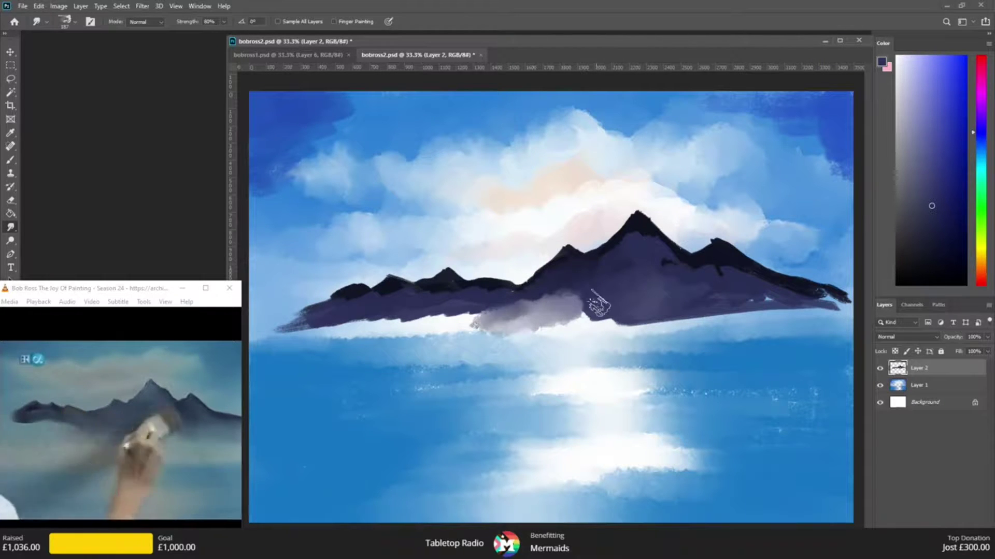
- Sample a greyish purple from the blended area and paint a band of it along the whole base of the mountains
{"action": "key", "text": "b"}
{"action": "left_click", "coordinate": [574, 299], "text": "alt"}
{"action": "left_click", "coordinate": [580, 295], "text": "alt"}
{"action": "left_click_drag", "start_coordinate": [565, 307], "coordinate": [513, 307]}
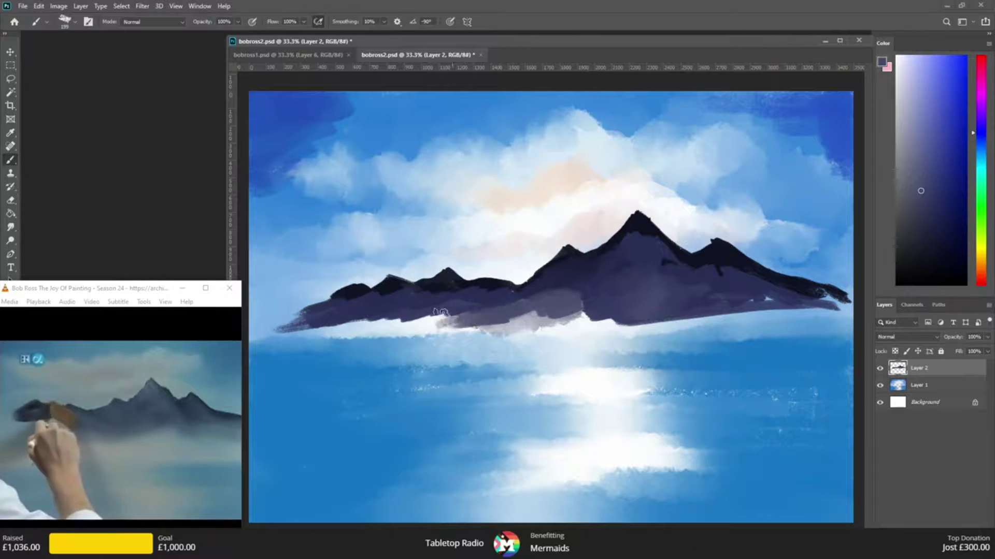
{"action": "left_click_drag", "start_coordinate": [440, 312], "coordinate": [348, 321]}
{"action": "left_click_drag", "start_coordinate": [518, 313], "coordinate": [581, 311]}
{"action": "mouse_move", "coordinate": [658, 311]}
{"action": "left_mouse_down"}
{"action": "mouse_move", "coordinate": [831, 295]}
{"action": "mouse_move", "coordinate": [771, 301]}
{"action": "mouse_move", "coordinate": [824, 306]}
{"action": "left_mouse_up"}
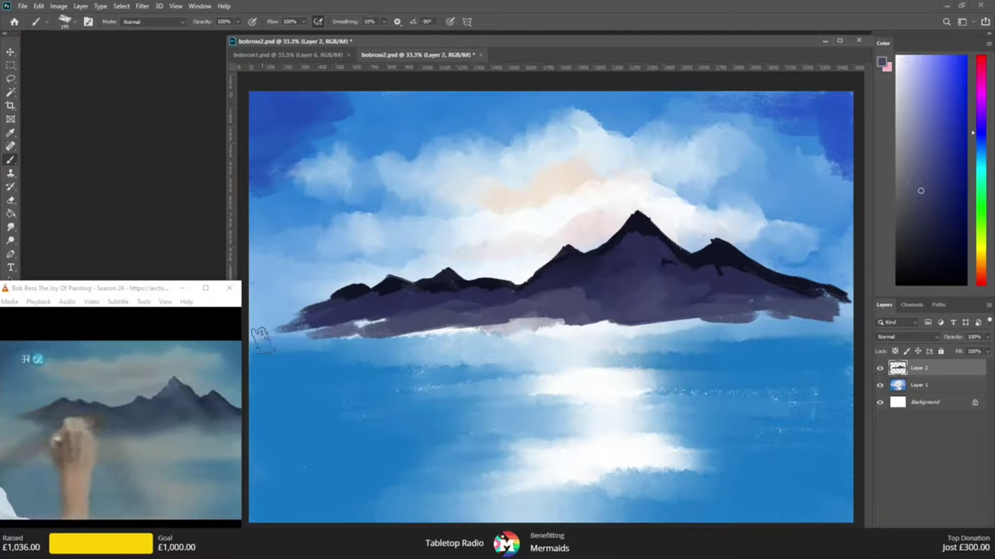
{"action": "left_click_drag", "start_coordinate": [568, 324], "coordinate": [625, 326]}
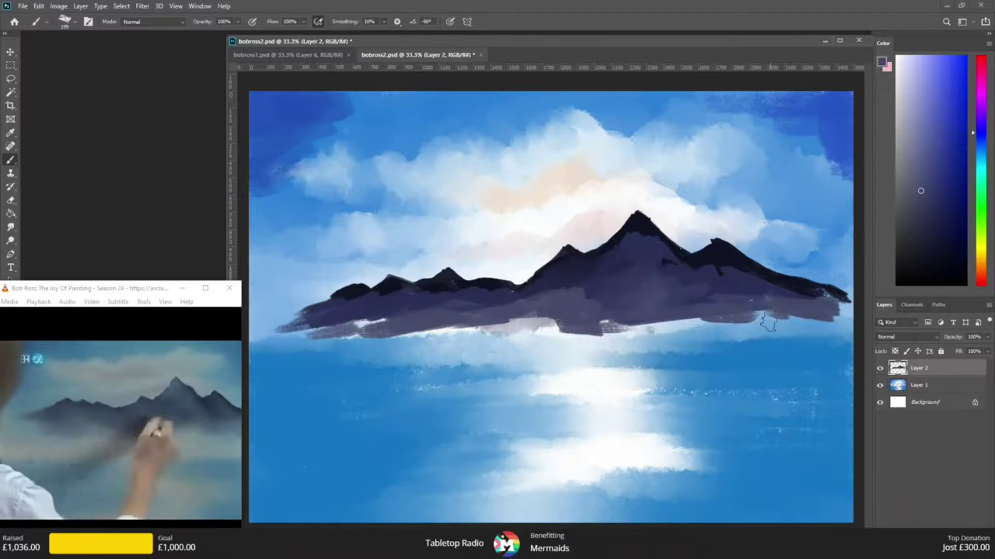
- Sample a lighter grey-purple and paint it over the pale gaps along the middle and right of the mountain base
{"action": "key", "text": "i"}
{"action": "left_click", "coordinate": [523, 326]}
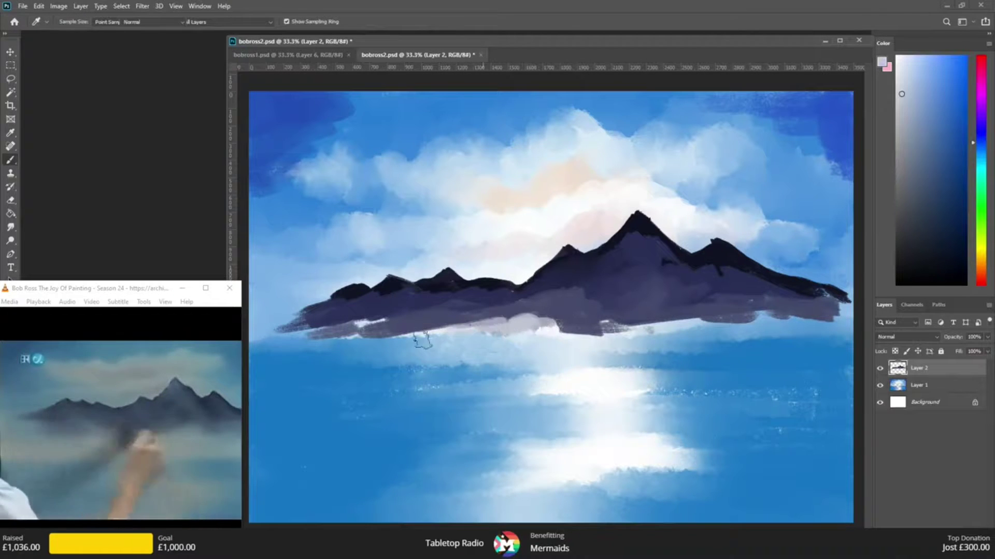
{"action": "left_click", "coordinate": [544, 310]}
{"action": "key", "text": "b"}
{"action": "mouse_move", "coordinate": [545, 316]}
{"action": "left_mouse_down"}
{"action": "mouse_move", "coordinate": [487, 324]}
{"action": "mouse_move", "coordinate": [678, 317]}
{"action": "mouse_move", "coordinate": [738, 328]}
{"action": "left_mouse_up"}
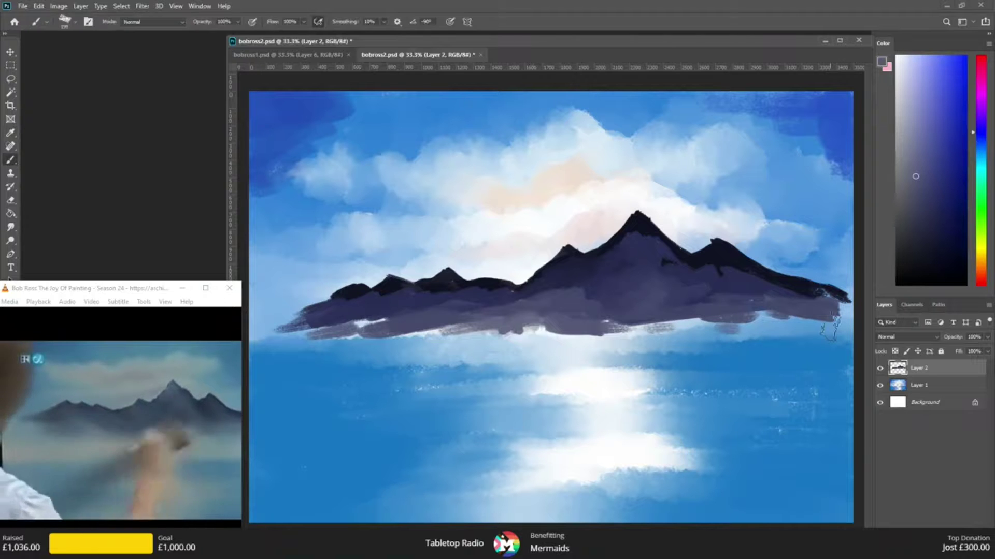
- Smudge the base and far end of the left-hand mountains so they fade softly into the mist above the water
{"action": "left_click", "coordinate": [11, 227]}
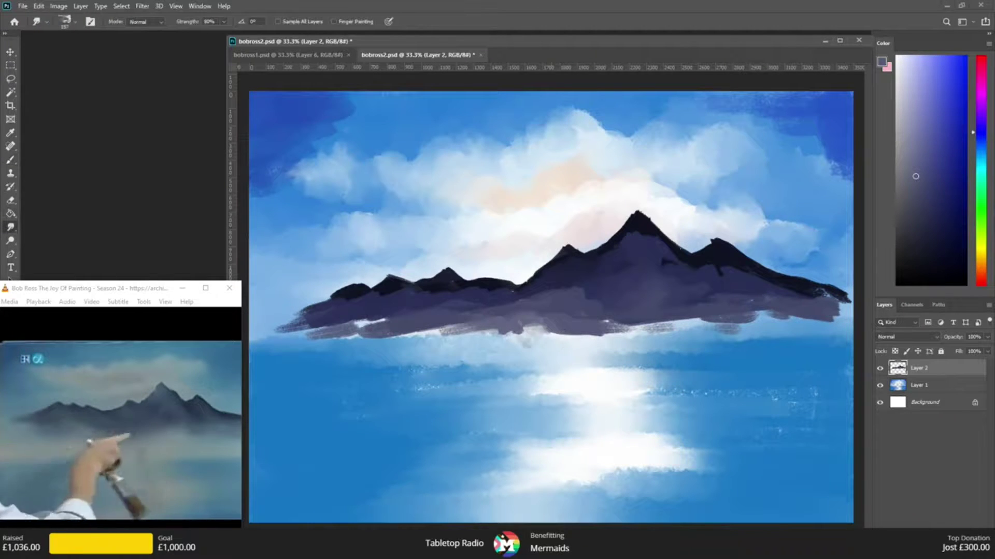
{"action": "left_click_drag", "start_coordinate": [467, 327], "coordinate": [432, 331]}
{"action": "left_click_drag", "start_coordinate": [496, 316], "coordinate": [326, 336]}
{"action": "mouse_move", "coordinate": [404, 323]}
{"action": "left_mouse_down"}
{"action": "mouse_move", "coordinate": [358, 327]}
{"action": "mouse_move", "coordinate": [409, 321]}
{"action": "left_mouse_up"}
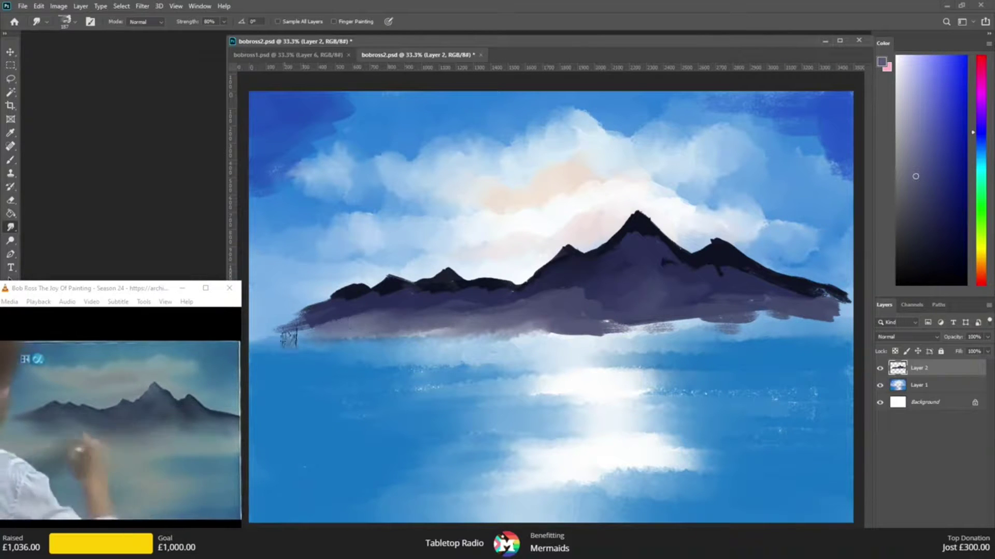
{"action": "left_click_drag", "start_coordinate": [271, 333], "coordinate": [324, 316]}
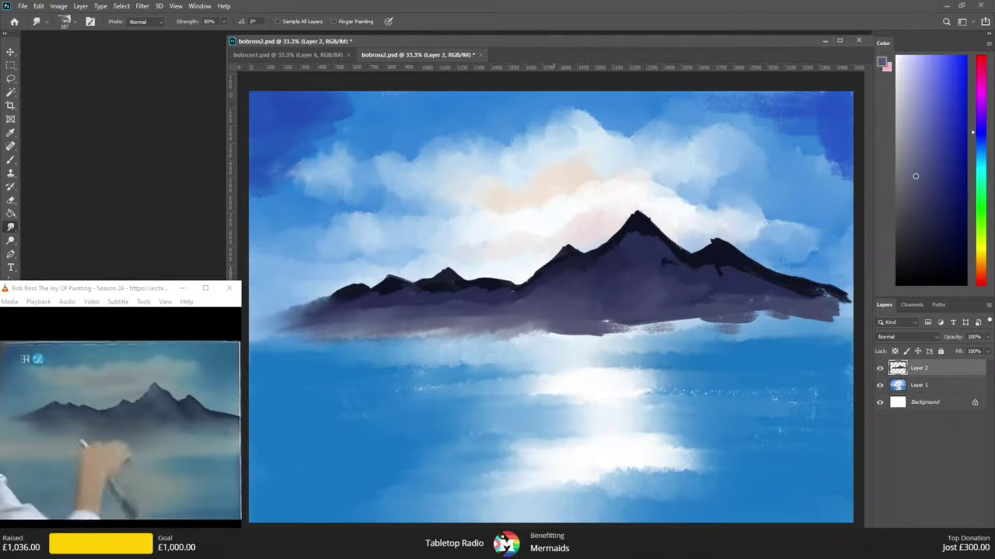
- Smudge the central and right-hand mountain bases into mist and blend the dark ridge tones down the slopes
{"action": "mouse_move", "coordinate": [511, 349]}
{"action": "left_mouse_down"}
{"action": "mouse_move", "coordinate": [584, 348]}
{"action": "mouse_move", "coordinate": [642, 330]}
{"action": "mouse_move", "coordinate": [579, 337]}
{"action": "mouse_move", "coordinate": [617, 319]}
{"action": "mouse_move", "coordinate": [533, 343]}
{"action": "mouse_move", "coordinate": [601, 310]}
{"action": "left_mouse_up"}
{"action": "mouse_move", "coordinate": [526, 309]}
{"action": "left_mouse_down"}
{"action": "mouse_move", "coordinate": [587, 299]}
{"action": "mouse_move", "coordinate": [441, 330]}
{"action": "mouse_move", "coordinate": [587, 311]}
{"action": "mouse_move", "coordinate": [711, 314]}
{"action": "mouse_move", "coordinate": [670, 306]}
{"action": "mouse_move", "coordinate": [757, 335]}
{"action": "mouse_move", "coordinate": [722, 312]}
{"action": "mouse_move", "coordinate": [776, 314]}
{"action": "mouse_move", "coordinate": [698, 293]}
{"action": "mouse_move", "coordinate": [783, 321]}
{"action": "mouse_move", "coordinate": [625, 318]}
{"action": "mouse_move", "coordinate": [799, 323]}
{"action": "left_mouse_up"}
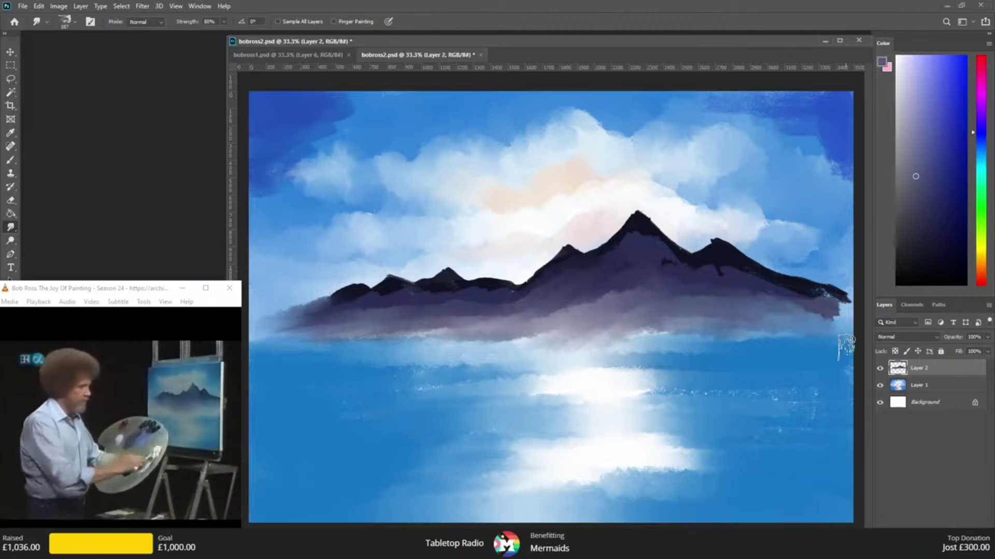
{"action": "mouse_move", "coordinate": [680, 266]}
{"action": "left_mouse_down"}
{"action": "mouse_move", "coordinate": [726, 275]}
{"action": "mouse_move", "coordinate": [807, 318]}
{"action": "mouse_move", "coordinate": [731, 286]}
{"action": "mouse_move", "coordinate": [755, 301]}
{"action": "mouse_move", "coordinate": [632, 194]}
{"action": "mouse_move", "coordinate": [670, 279]}
{"action": "mouse_move", "coordinate": [756, 320]}
{"action": "left_mouse_up"}
{"action": "mouse_move", "coordinate": [703, 274]}
{"action": "left_mouse_down"}
{"action": "mouse_move", "coordinate": [792, 314]}
{"action": "mouse_move", "coordinate": [758, 295]}
{"action": "mouse_move", "coordinate": [834, 311]}
{"action": "mouse_move", "coordinate": [803, 294]}
{"action": "mouse_move", "coordinate": [824, 298]}
{"action": "mouse_move", "coordinate": [722, 301]}
{"action": "mouse_move", "coordinate": [709, 291]}
{"action": "mouse_move", "coordinate": [740, 283]}
{"action": "mouse_move", "coordinate": [724, 300]}
{"action": "mouse_move", "coordinate": [818, 308]}
{"action": "left_mouse_up"}
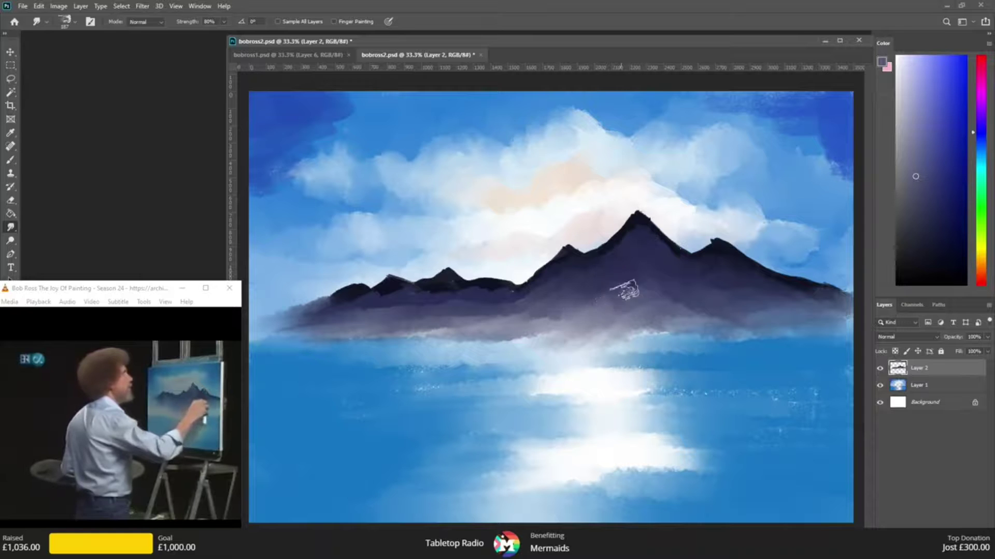
{"action": "left_click_drag", "start_coordinate": [672, 286], "coordinate": [710, 322]}
{"action": "mouse_move", "coordinate": [614, 301]}
{"action": "left_mouse_down"}
{"action": "mouse_move", "coordinate": [586, 327]}
{"action": "mouse_move", "coordinate": [570, 320]}
{"action": "mouse_move", "coordinate": [543, 335]}
{"action": "mouse_move", "coordinate": [573, 290]}
{"action": "mouse_move", "coordinate": [509, 299]}
{"action": "left_mouse_up"}
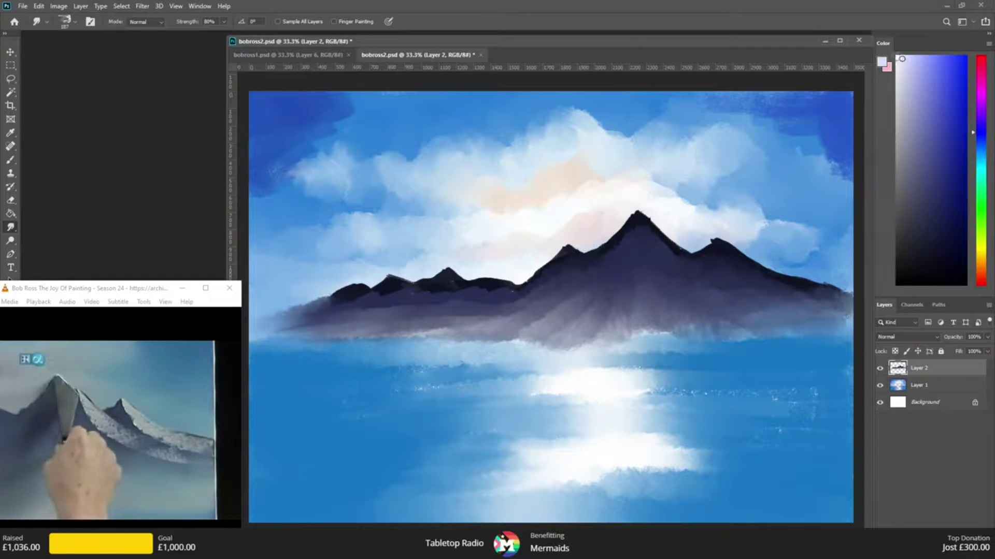
- Add a layer above the mountains and paint pale lavender snow down the right-hand face of the main peak
{"action": "left_click", "coordinate": [902, 59]}
{"action": "key", "text": "ctrl+shift+alt+n"}
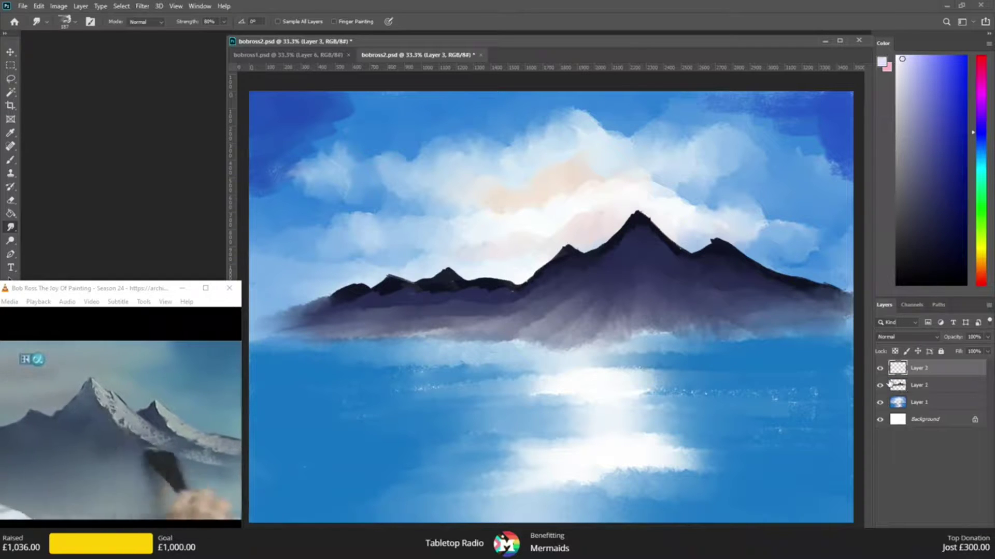
{"action": "key", "text": "b"}
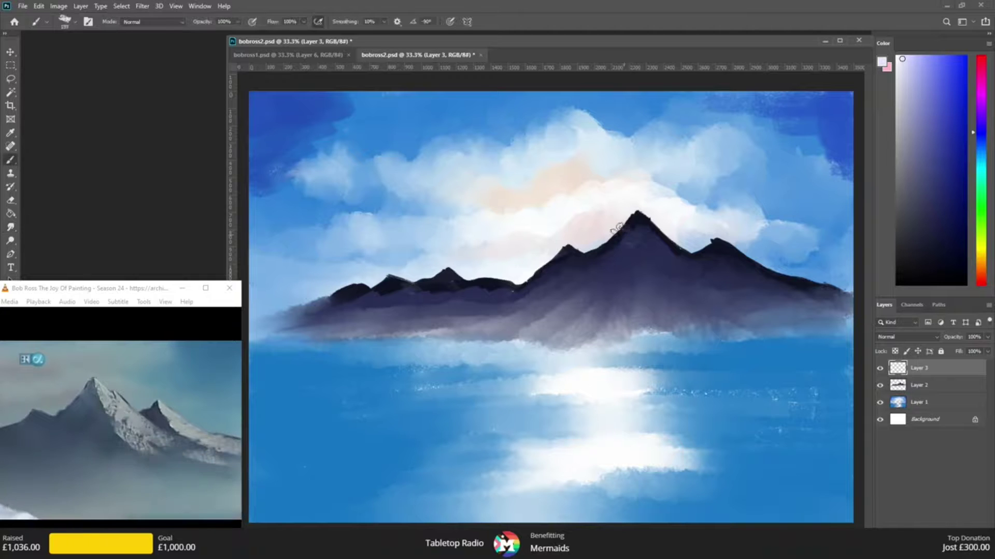
{"action": "mouse_move", "coordinate": [655, 243]}
{"action": "left_mouse_down"}
{"action": "mouse_move", "coordinate": [643, 224]}
{"action": "mouse_move", "coordinate": [674, 280]}
{"action": "mouse_move", "coordinate": [658, 272]}
{"action": "mouse_move", "coordinate": [679, 287]}
{"action": "left_mouse_up"}
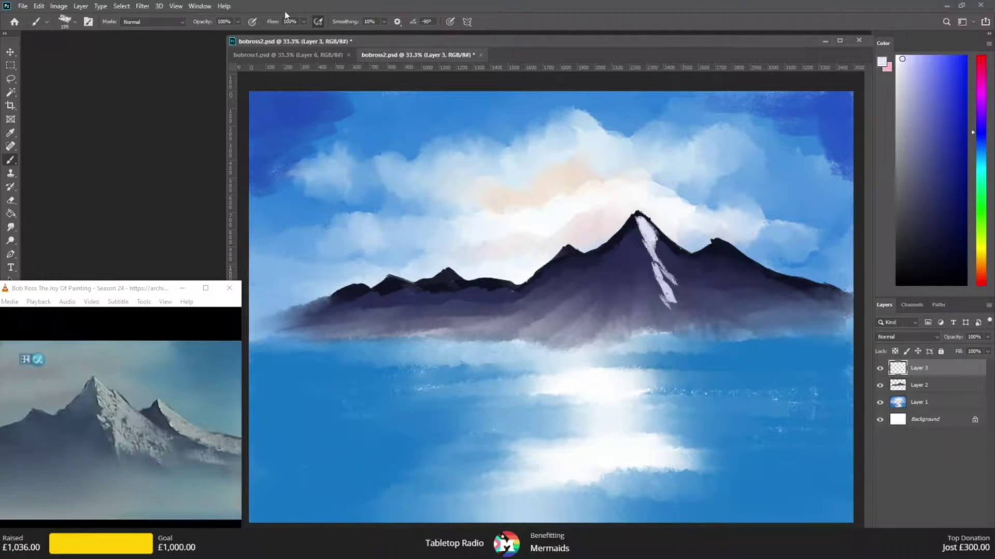
{"action": "mouse_move", "coordinate": [644, 222]}
{"action": "left_mouse_down"}
{"action": "mouse_move", "coordinate": [716, 277]}
{"action": "mouse_move", "coordinate": [693, 280]}
{"action": "mouse_move", "coordinate": [666, 254]}
{"action": "mouse_move", "coordinate": [717, 295]}
{"action": "mouse_move", "coordinate": [651, 270]}
{"action": "mouse_move", "coordinate": [672, 273]}
{"action": "mouse_move", "coordinate": [654, 244]}
{"action": "mouse_move", "coordinate": [694, 303]}
{"action": "left_mouse_up"}
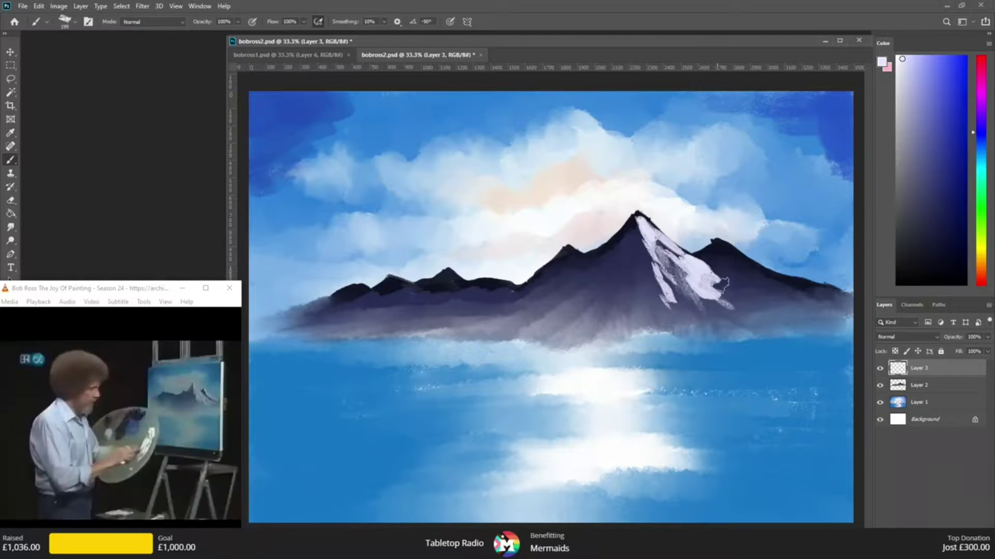
{"action": "left_click_drag", "start_coordinate": [716, 278], "coordinate": [785, 317]}
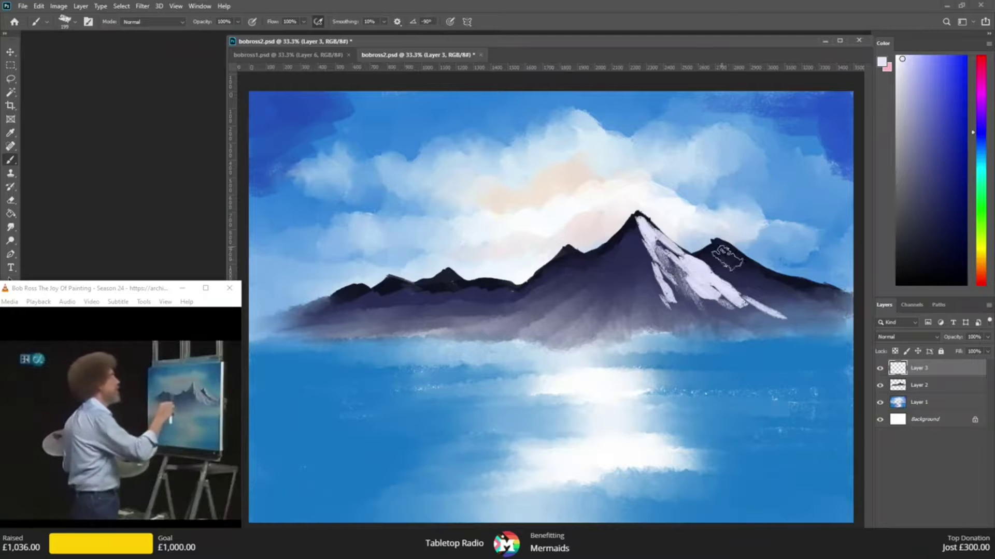
- Paint pale lavender snow on the slopes of the smaller right-hand peak and on two low peaks left of the main mountain
{"action": "mouse_move", "coordinate": [744, 270]}
{"action": "left_mouse_down"}
{"action": "mouse_move", "coordinate": [799, 290]}
{"action": "mouse_move", "coordinate": [777, 273]}
{"action": "left_mouse_up"}
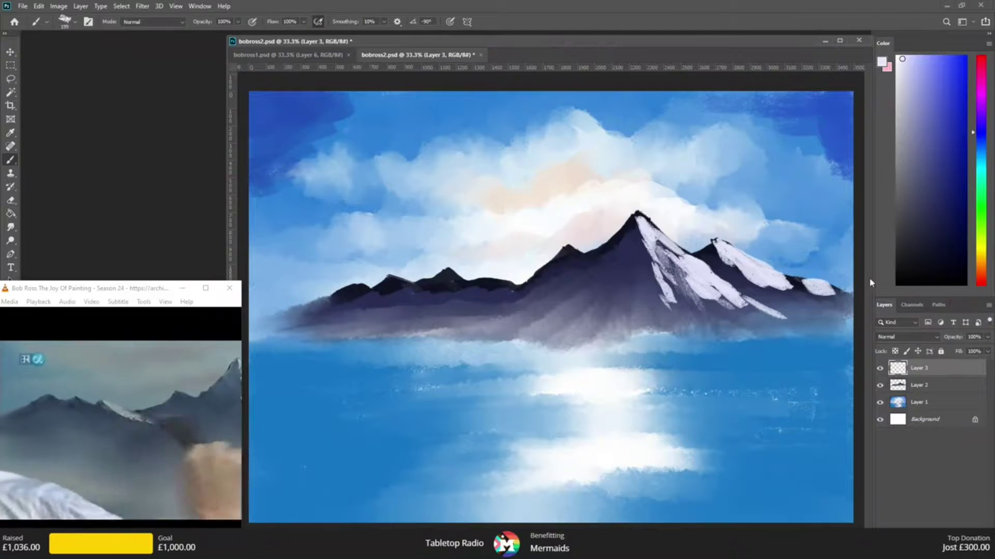
{"action": "mouse_move", "coordinate": [790, 280]}
{"action": "left_mouse_down"}
{"action": "mouse_move", "coordinate": [852, 293]}
{"action": "mouse_move", "coordinate": [802, 302]}
{"action": "mouse_move", "coordinate": [841, 303]}
{"action": "left_mouse_up"}
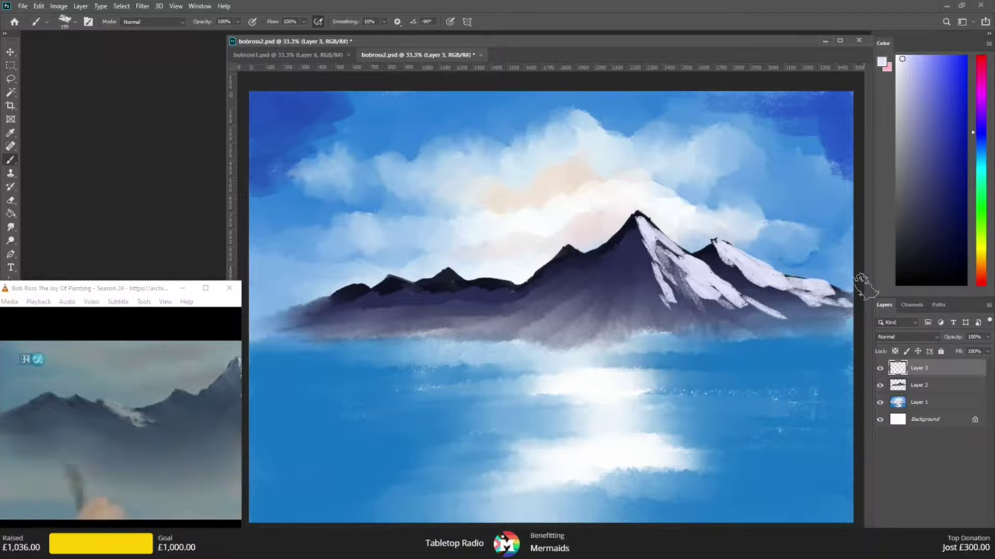
{"action": "left_click_drag", "start_coordinate": [501, 288], "coordinate": [529, 295]}
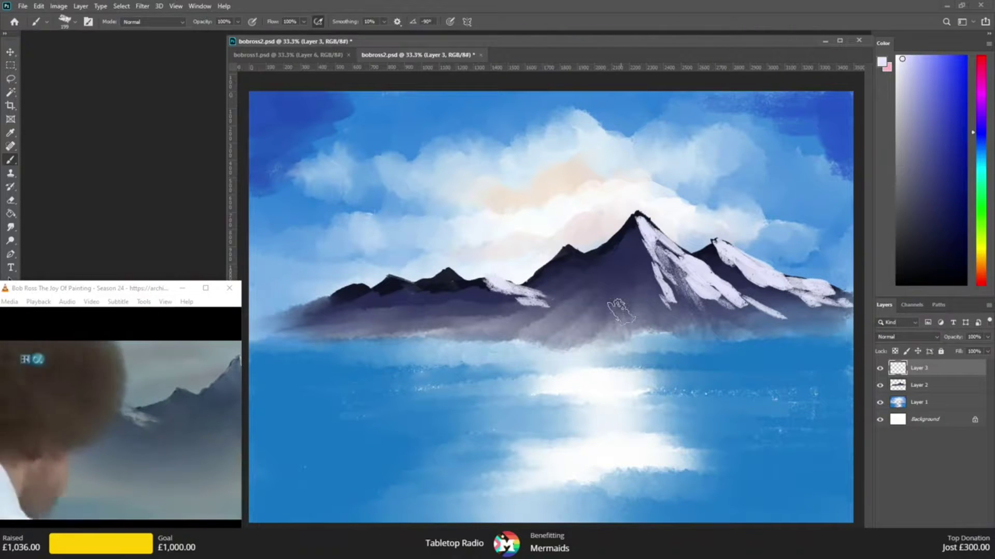
{"action": "left_click_drag", "start_coordinate": [454, 278], "coordinate": [482, 309]}
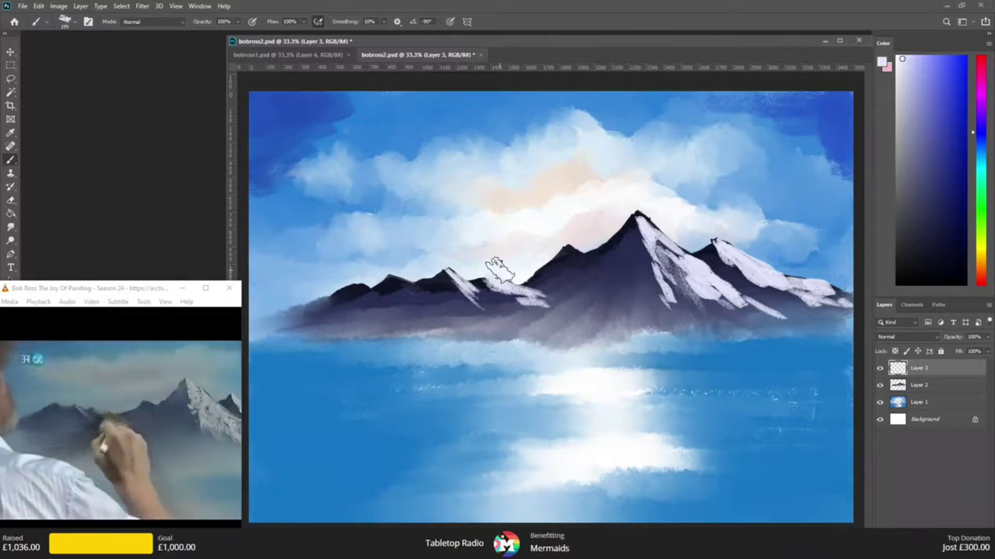
- Smudge the snow on the low left-hand peaks into the slopes and touch up their ridge with a sampled dark tone
{"action": "left_click", "coordinate": [11, 227]}
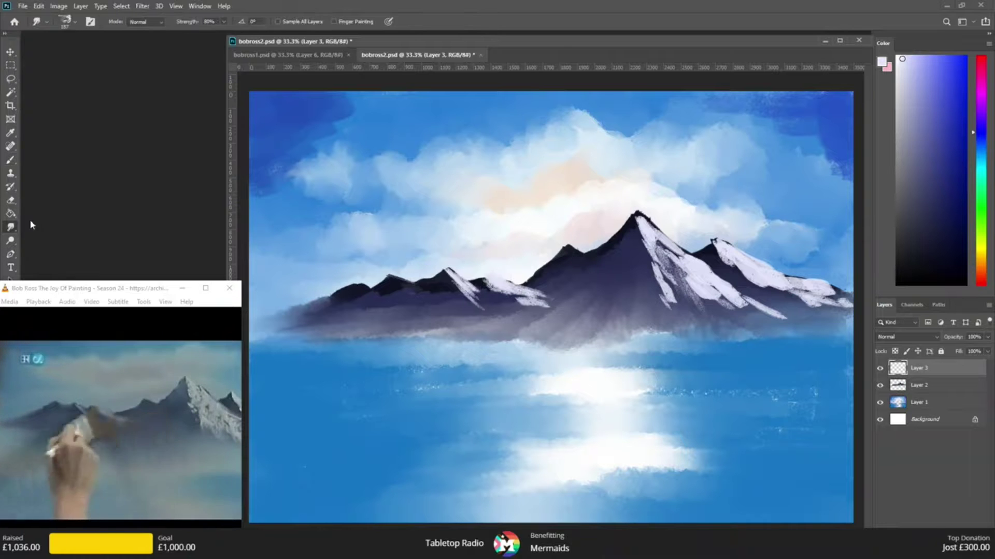
{"action": "mouse_move", "coordinate": [494, 287]}
{"action": "left_mouse_down"}
{"action": "mouse_move", "coordinate": [576, 305]}
{"action": "mouse_move", "coordinate": [522, 290]}
{"action": "mouse_move", "coordinate": [553, 292]}
{"action": "mouse_move", "coordinate": [532, 284]}
{"action": "mouse_move", "coordinate": [485, 285]}
{"action": "mouse_move", "coordinate": [574, 308]}
{"action": "left_mouse_up"}
{"action": "mouse_move", "coordinate": [454, 290]}
{"action": "left_mouse_down"}
{"action": "mouse_move", "coordinate": [448, 263]}
{"action": "mouse_move", "coordinate": [449, 280]}
{"action": "mouse_move", "coordinate": [522, 318]}
{"action": "mouse_move", "coordinate": [450, 259]}
{"action": "mouse_move", "coordinate": [535, 293]}
{"action": "mouse_move", "coordinate": [479, 267]}
{"action": "mouse_move", "coordinate": [517, 303]}
{"action": "left_mouse_up"}
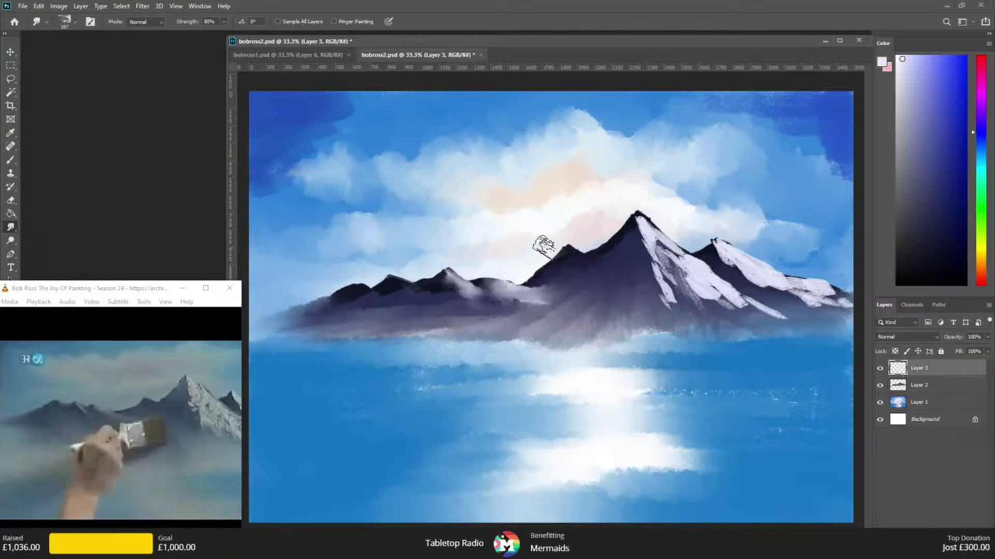
{"action": "key", "text": "b"}
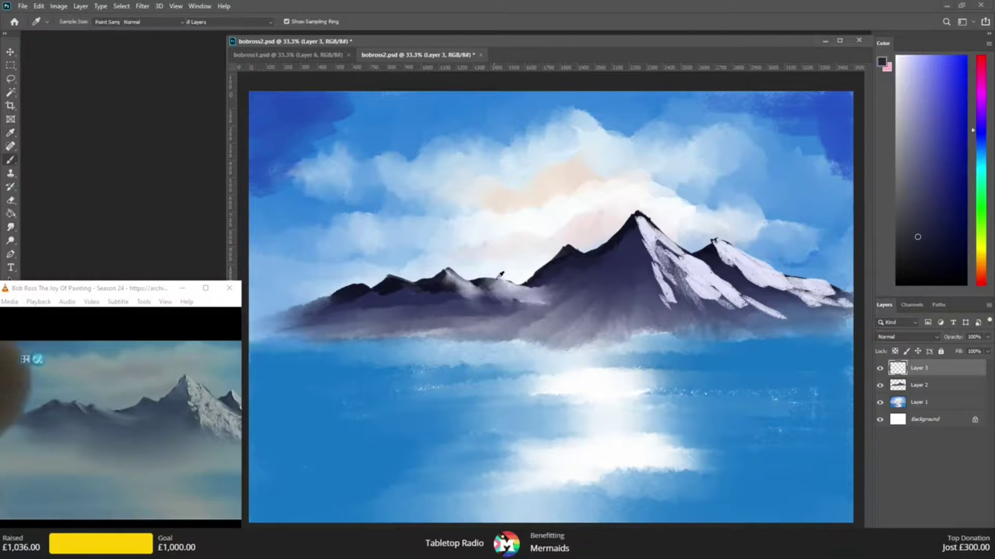
{"action": "left_click", "coordinate": [492, 274], "text": "alt"}
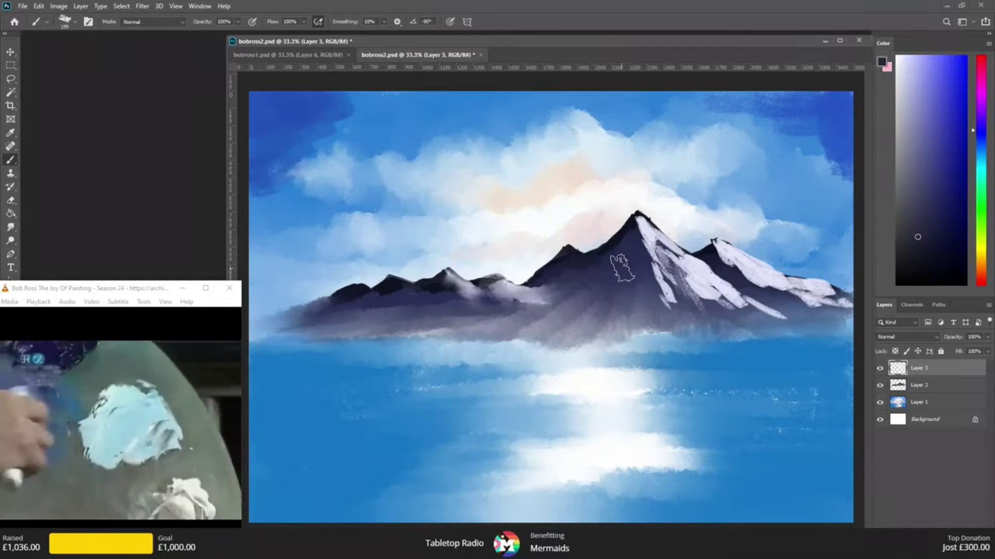
- Smudge the dark blue upper corners of the sky on Layer 1 so they blend into the surrounding blue
{"action": "left_click", "coordinate": [11, 227]}
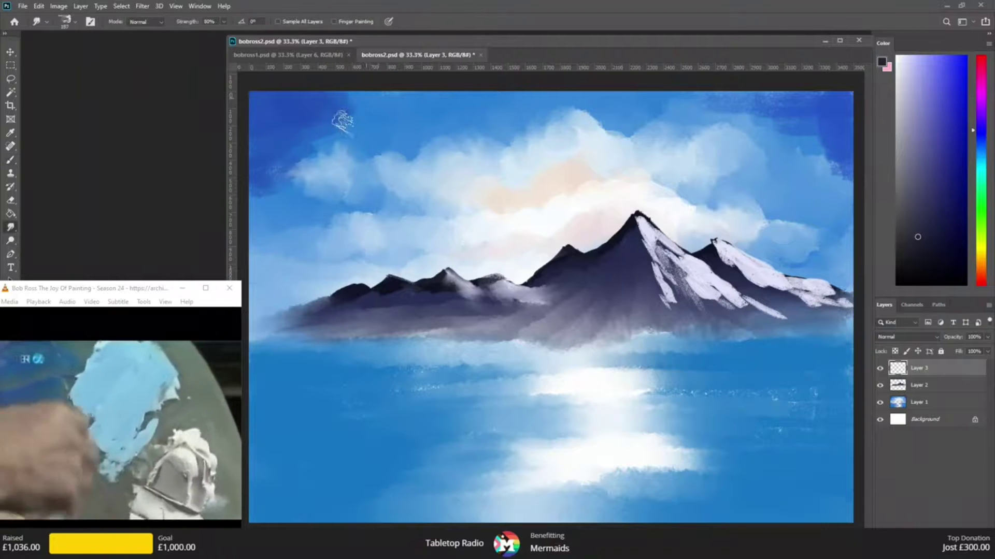
{"action": "left_click", "coordinate": [923, 402]}
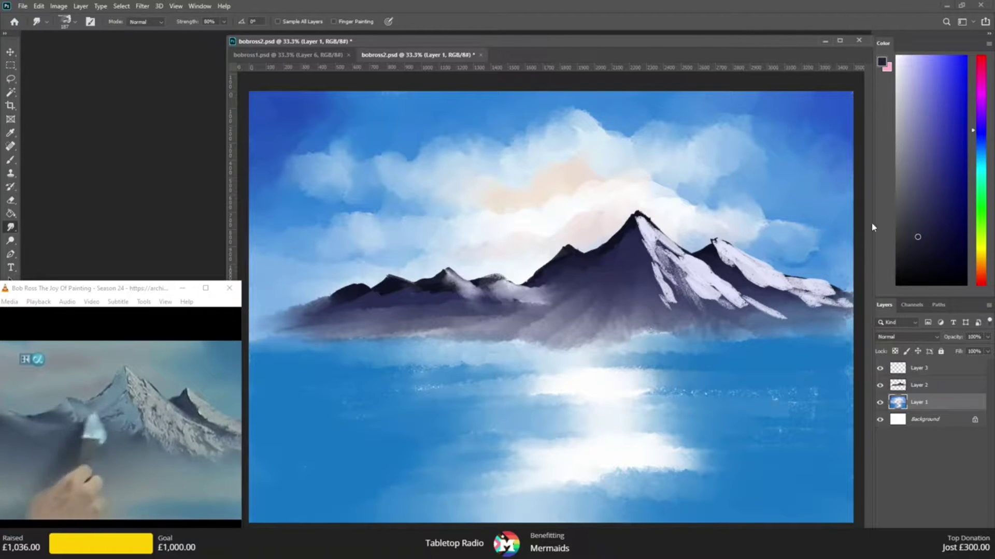
- On Layer 3, paint light blue shadowed snow down the left-hand face of the main peak with a colour sampled from the water
{"action": "left_click", "coordinate": [918, 368]}
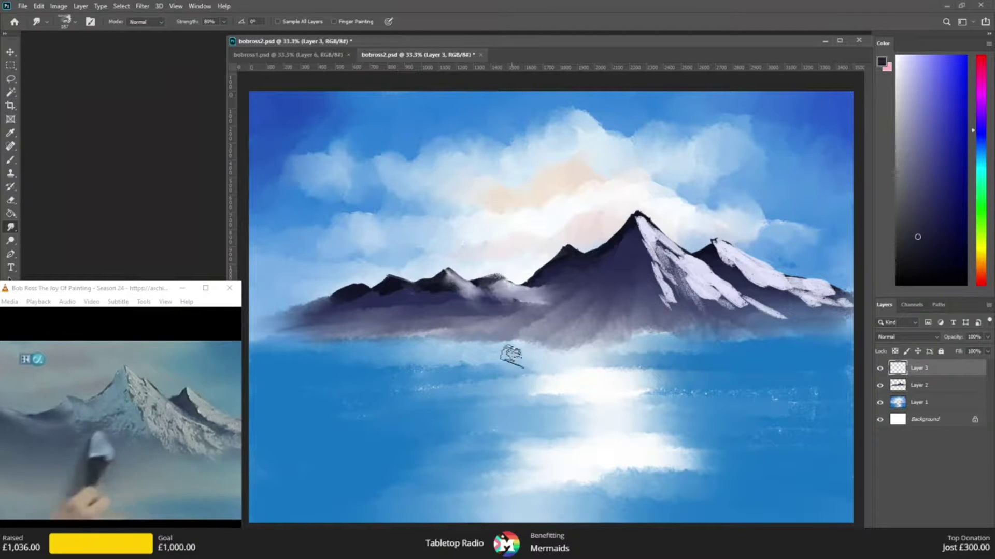
{"action": "key", "text": "i"}
{"action": "left_click", "coordinate": [480, 384]}
{"action": "key", "text": "b"}
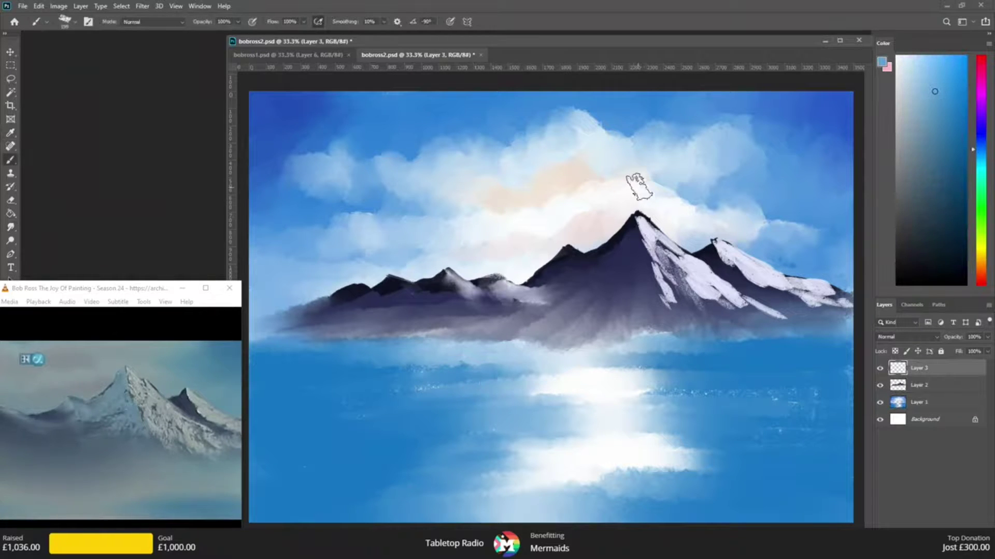
{"action": "mouse_move", "coordinate": [629, 239]}
{"action": "left_mouse_down"}
{"action": "mouse_move", "coordinate": [608, 271]}
{"action": "mouse_move", "coordinate": [691, 257]}
{"action": "mouse_move", "coordinate": [631, 241]}
{"action": "mouse_move", "coordinate": [620, 225]}
{"action": "mouse_move", "coordinate": [606, 256]}
{"action": "mouse_move", "coordinate": [618, 227]}
{"action": "mouse_move", "coordinate": [582, 267]}
{"action": "mouse_move", "coordinate": [628, 245]}
{"action": "mouse_move", "coordinate": [553, 274]}
{"action": "mouse_move", "coordinate": [613, 235]}
{"action": "mouse_move", "coordinate": [651, 289]}
{"action": "mouse_move", "coordinate": [645, 277]}
{"action": "mouse_move", "coordinate": [596, 308]}
{"action": "mouse_move", "coordinate": [579, 306]}
{"action": "mouse_move", "coordinate": [661, 305]}
{"action": "mouse_move", "coordinate": [663, 315]}
{"action": "mouse_move", "coordinate": [629, 312]}
{"action": "mouse_move", "coordinate": [614, 268]}
{"action": "mouse_move", "coordinate": [574, 290]}
{"action": "left_mouse_up"}
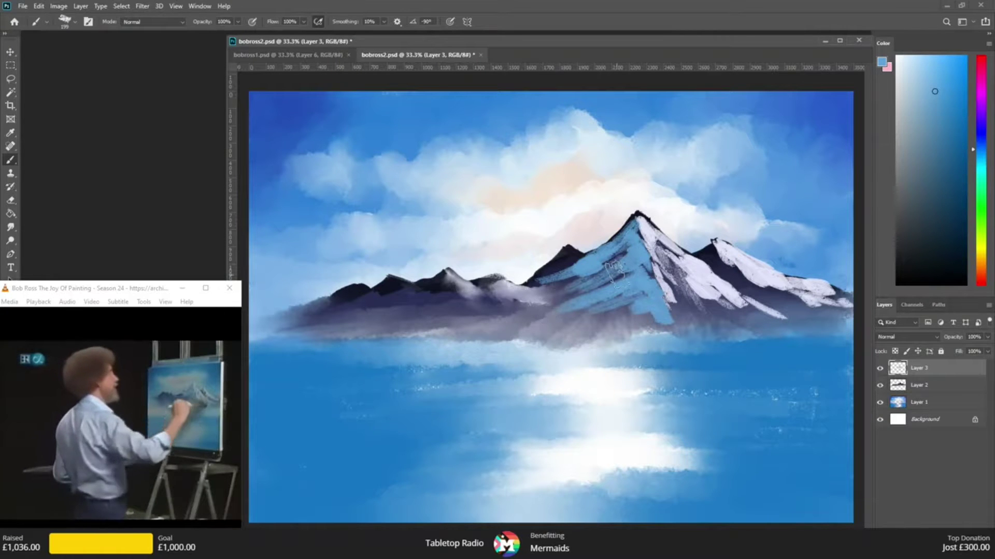
- Break up the blue snow with a sampled dark tone, extend dark rock down to the main peak's base, and blend it with Smudge
{"action": "left_click", "coordinate": [596, 281], "text": "alt"}
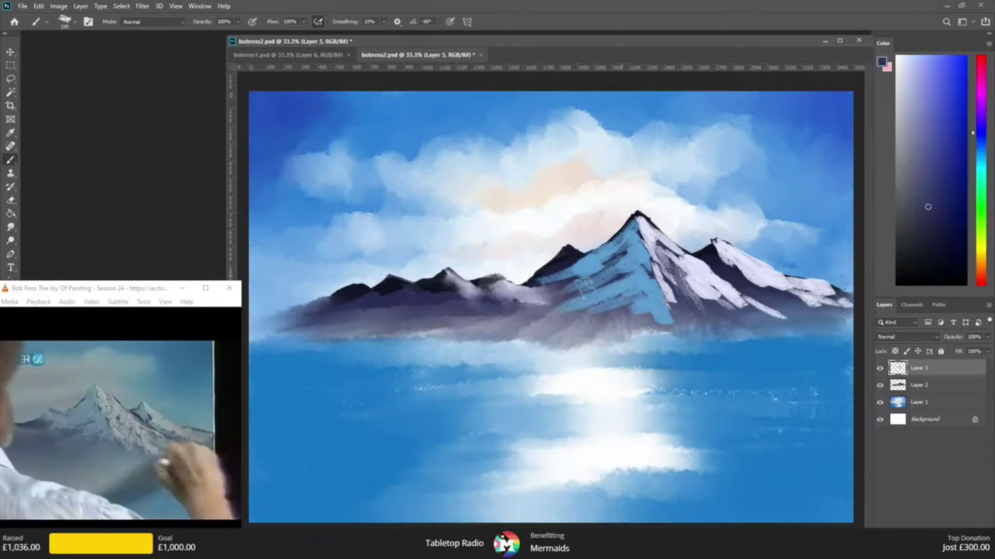
{"action": "mouse_move", "coordinate": [592, 281]}
{"action": "left_mouse_down"}
{"action": "mouse_move", "coordinate": [634, 243]}
{"action": "mouse_move", "coordinate": [588, 272]}
{"action": "left_mouse_up"}
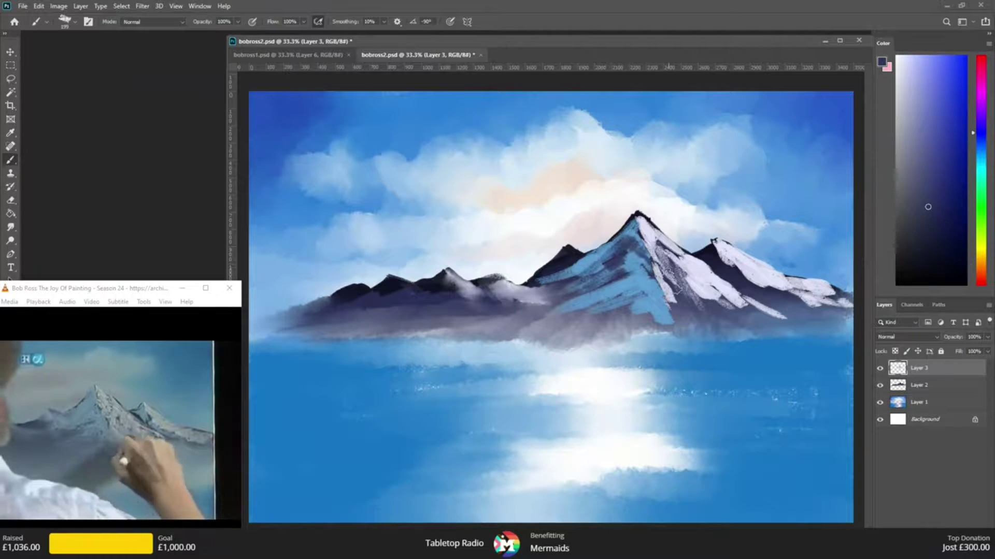
{"action": "mouse_move", "coordinate": [657, 288]}
{"action": "left_mouse_down"}
{"action": "mouse_move", "coordinate": [699, 338]}
{"action": "mouse_move", "coordinate": [714, 309]}
{"action": "left_mouse_up"}
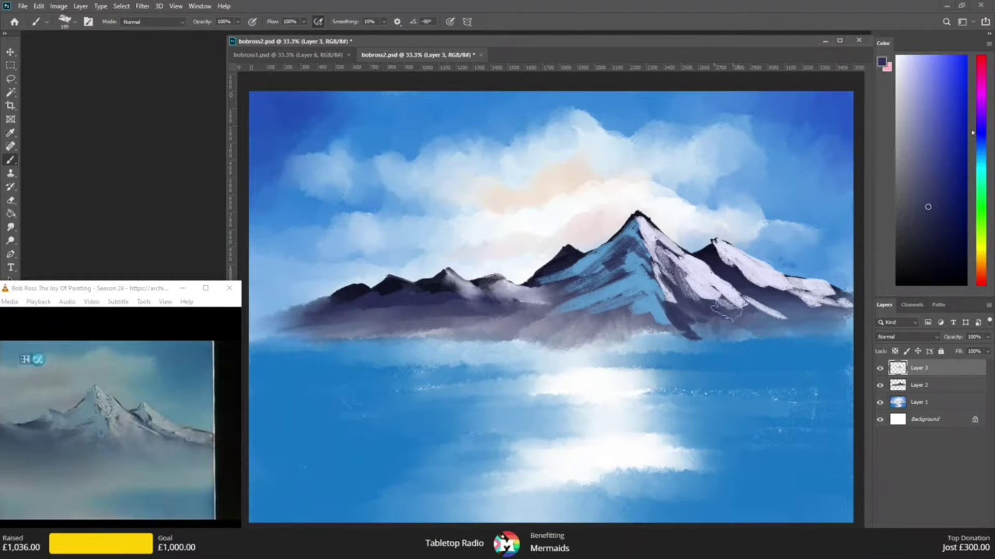
{"action": "left_click", "coordinate": [10, 227]}
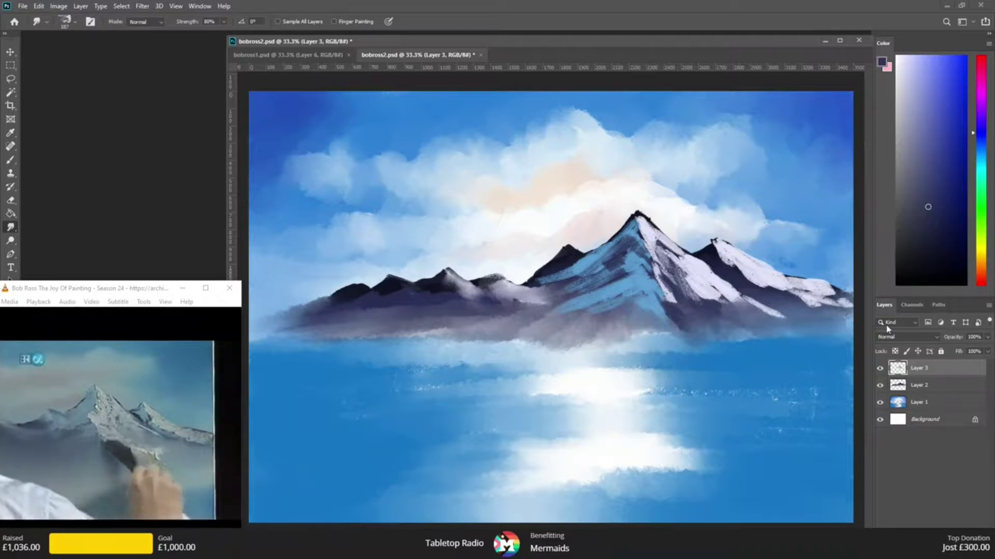
- Sample the pale lavender snow and paint it along the central ridge down to the base of the main peak
{"action": "key", "text": "i"}
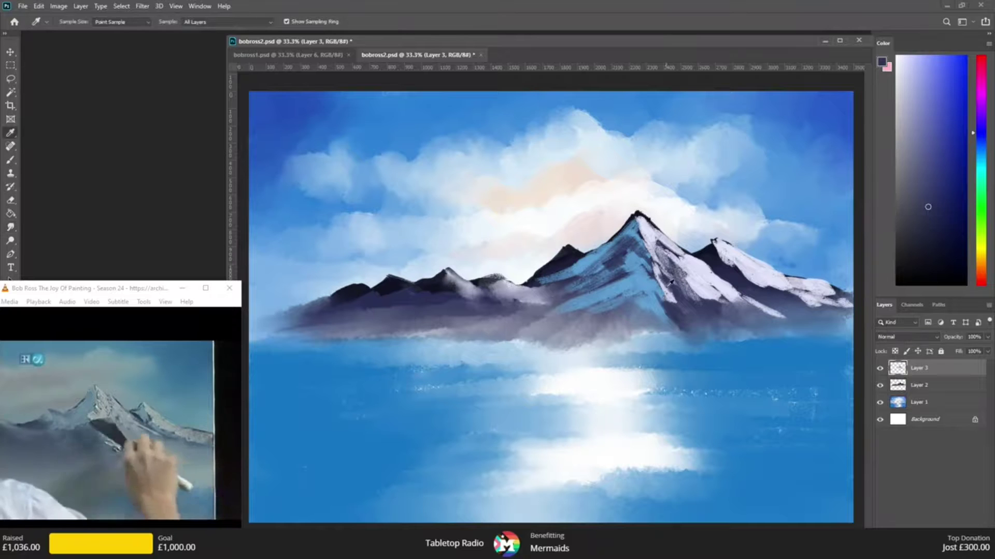
{"action": "left_click", "coordinate": [671, 282]}
{"action": "key", "text": "b"}
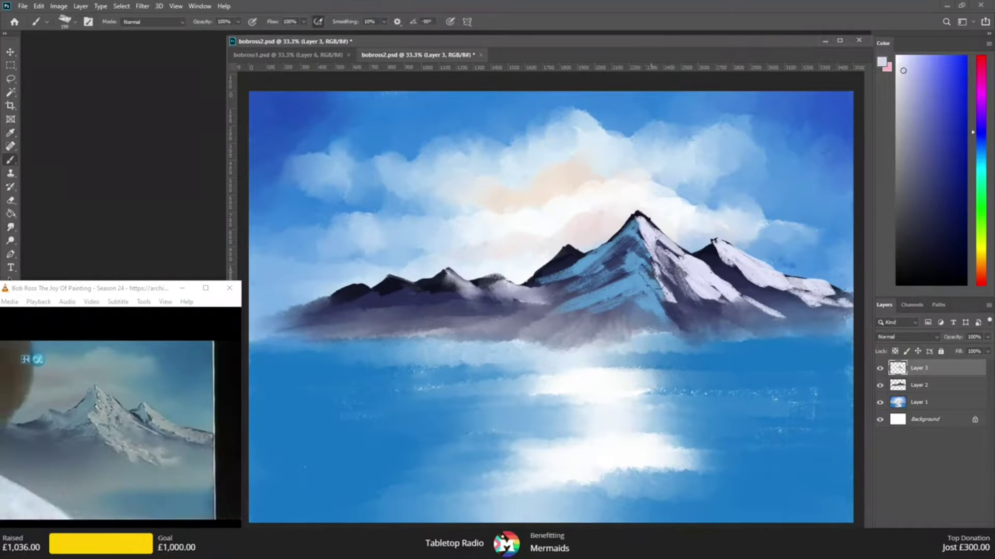
{"action": "left_click_drag", "start_coordinate": [648, 272], "coordinate": [655, 281]}
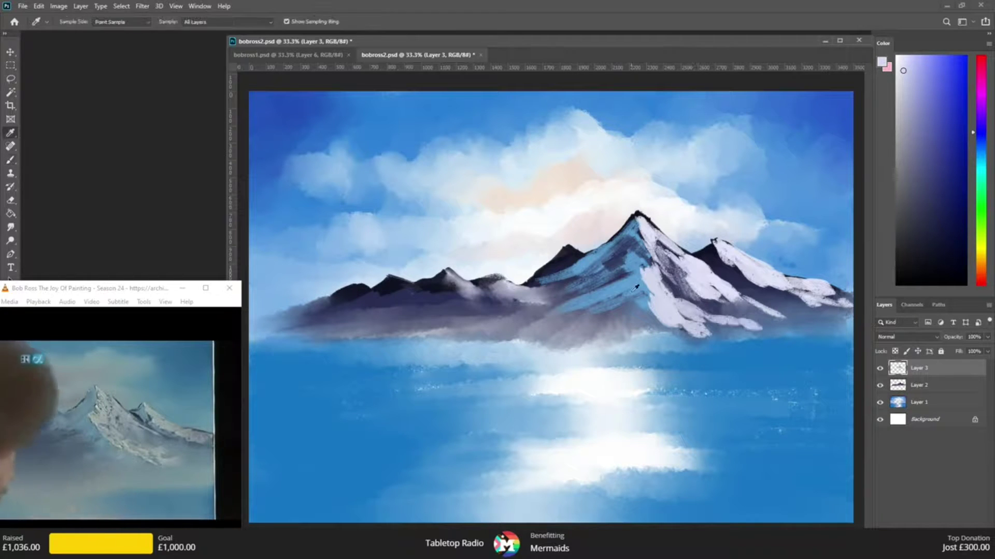
- Refine the shadow beside the main peak's central ridge with sampled dark and light blue tones, filling the lower left slope with blue
{"action": "left_click", "coordinate": [652, 290], "text": "alt"}
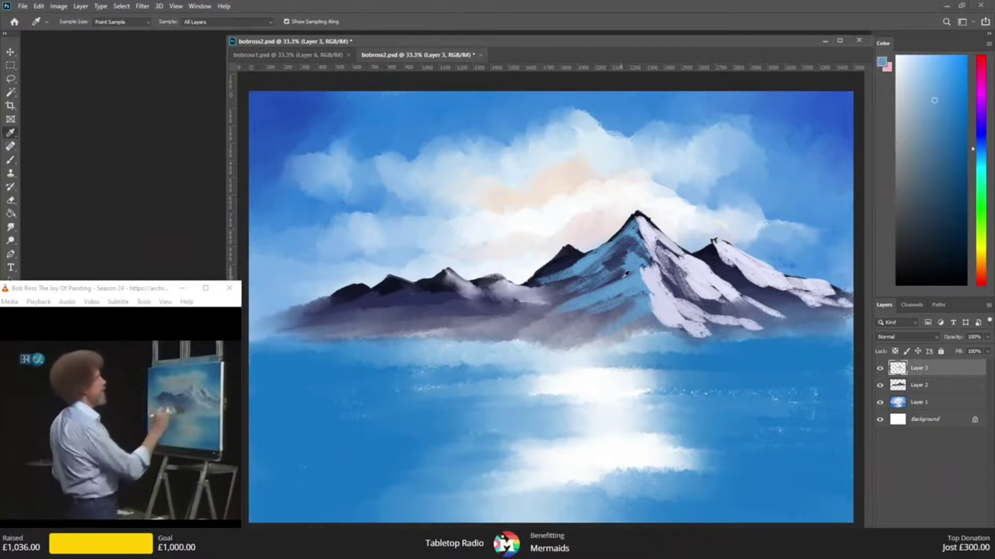
{"action": "left_click", "coordinate": [619, 269], "text": "alt"}
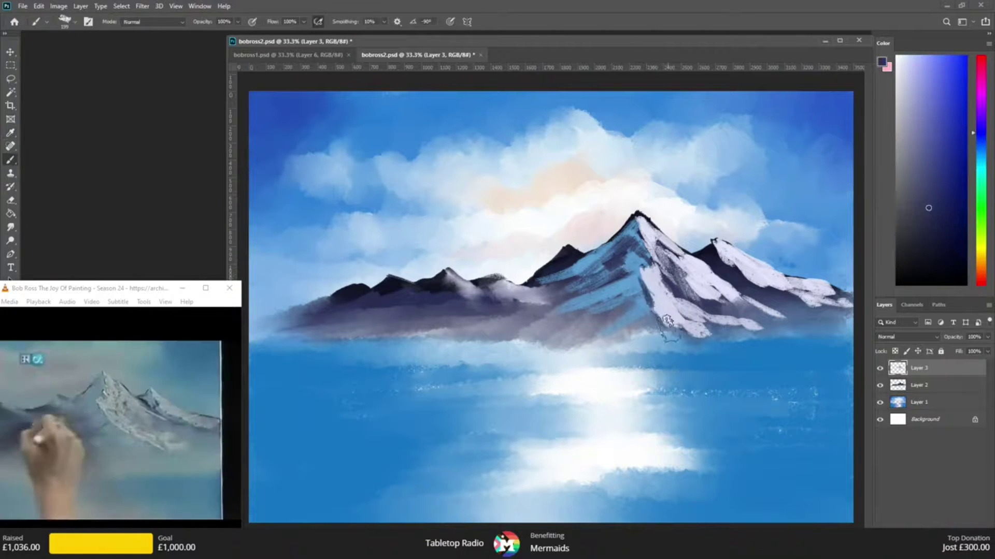
{"action": "left_click", "coordinate": [645, 300], "text": "alt"}
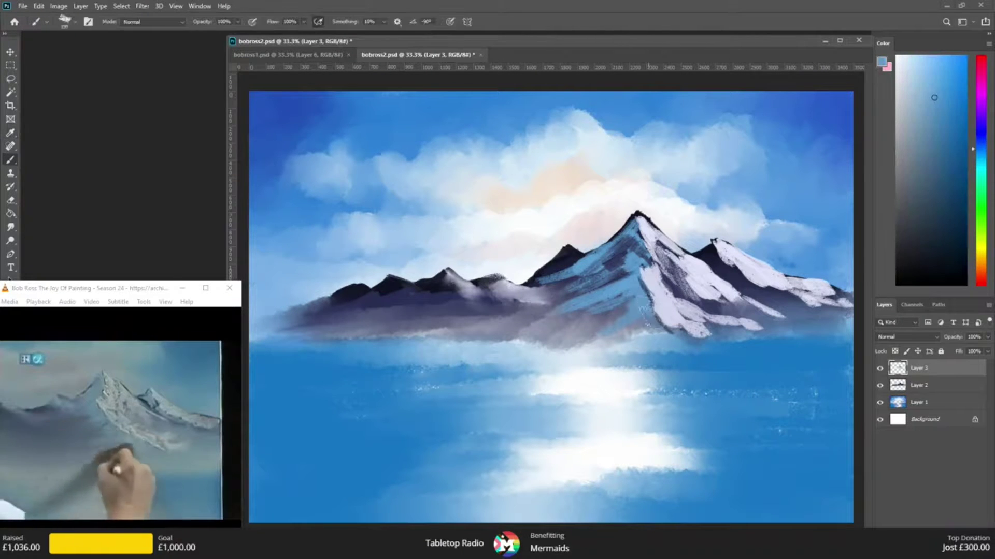
{"action": "left_click", "coordinate": [654, 259], "text": "alt"}
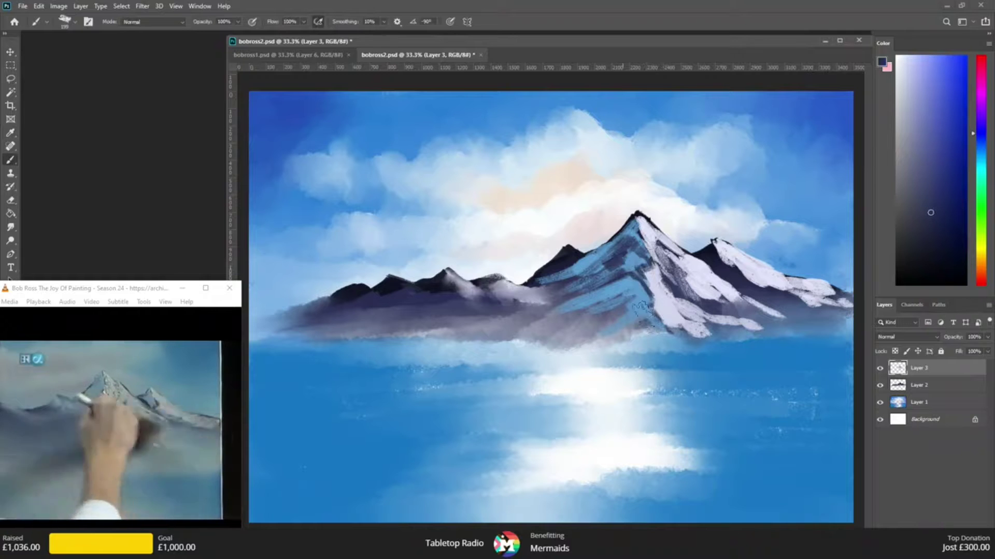
{"action": "left_click", "coordinate": [642, 313], "text": "alt"}
{"action": "left_click_drag", "start_coordinate": [580, 306], "coordinate": [614, 322]}
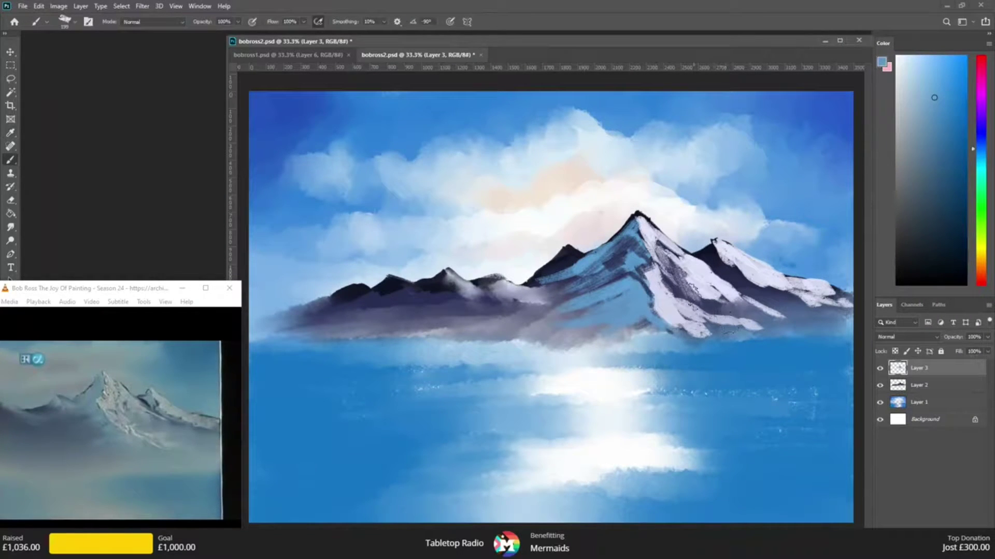
- Add sampled blue shadows to the smaller right-hand peak and its lower slopes, and smudge them into the rock
{"action": "left_click", "coordinate": [729, 301], "text": "alt"}
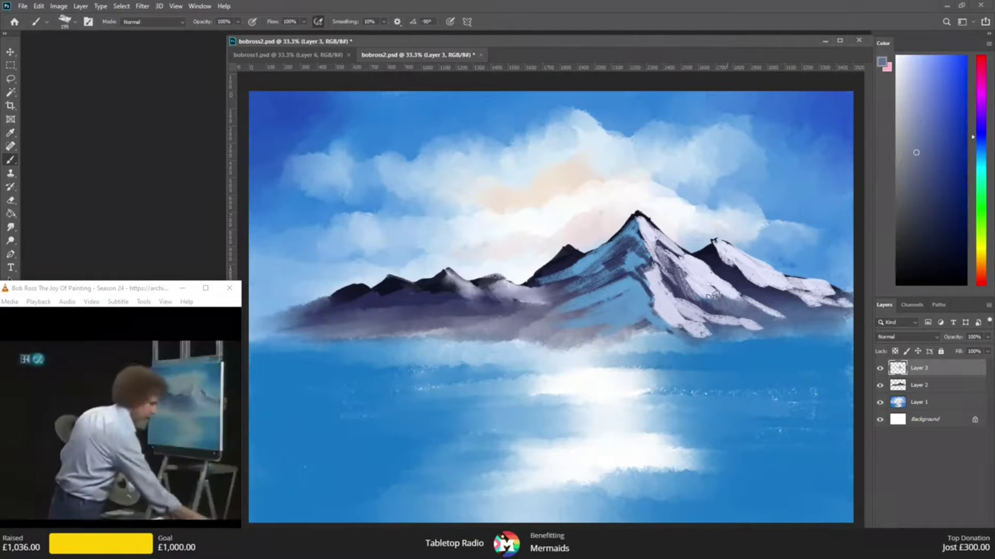
{"action": "left_click", "coordinate": [713, 309], "text": "alt"}
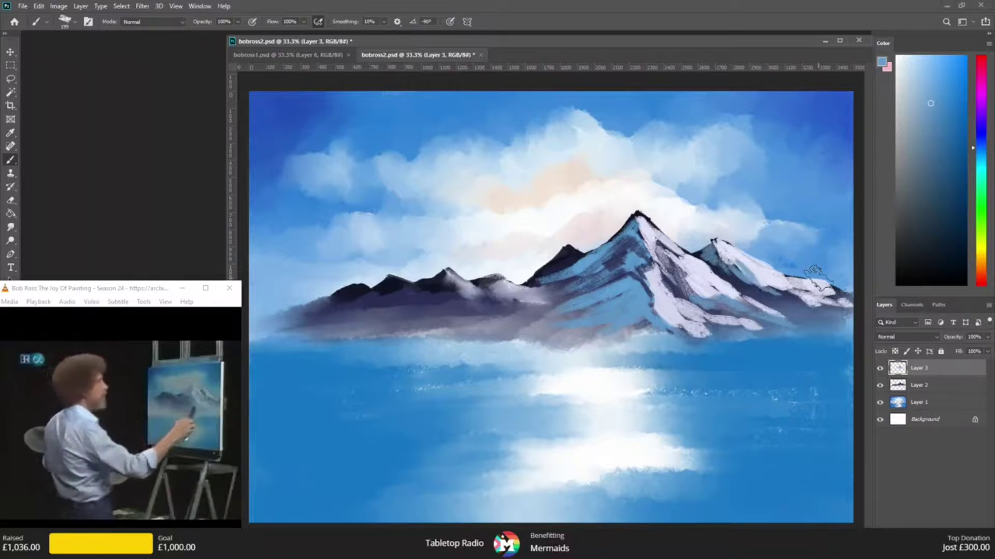
{"action": "left_click", "coordinate": [11, 227]}
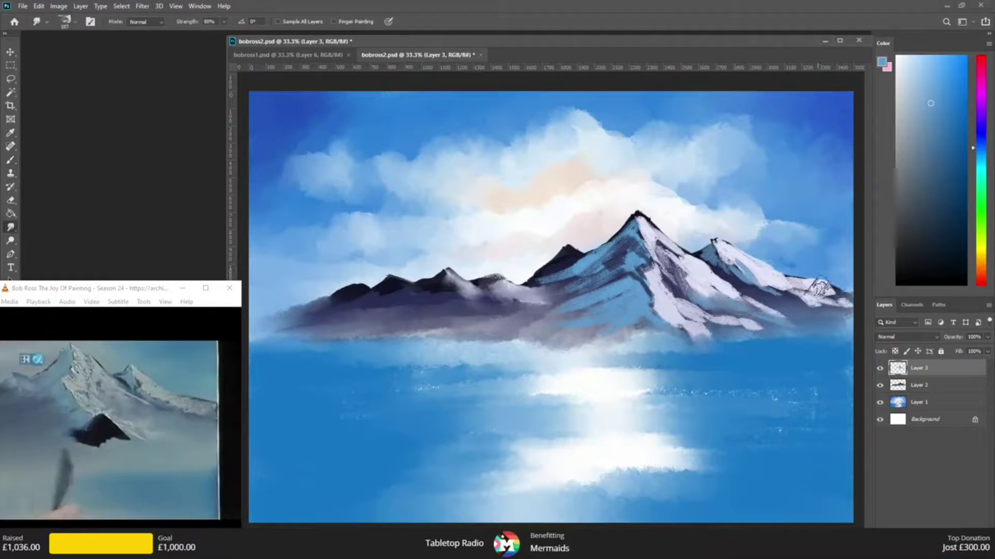
{"action": "left_click_drag", "start_coordinate": [750, 289], "coordinate": [773, 299]}
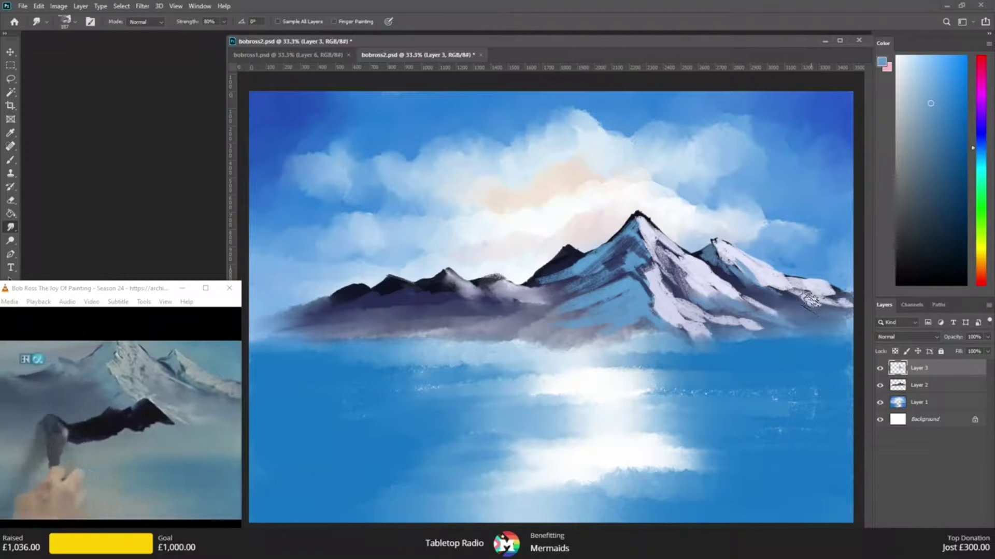
- Sample the near-black summit colour and paint a row of dark foothills in front of the main mountain, over the waterline
{"action": "key", "text": "i"}
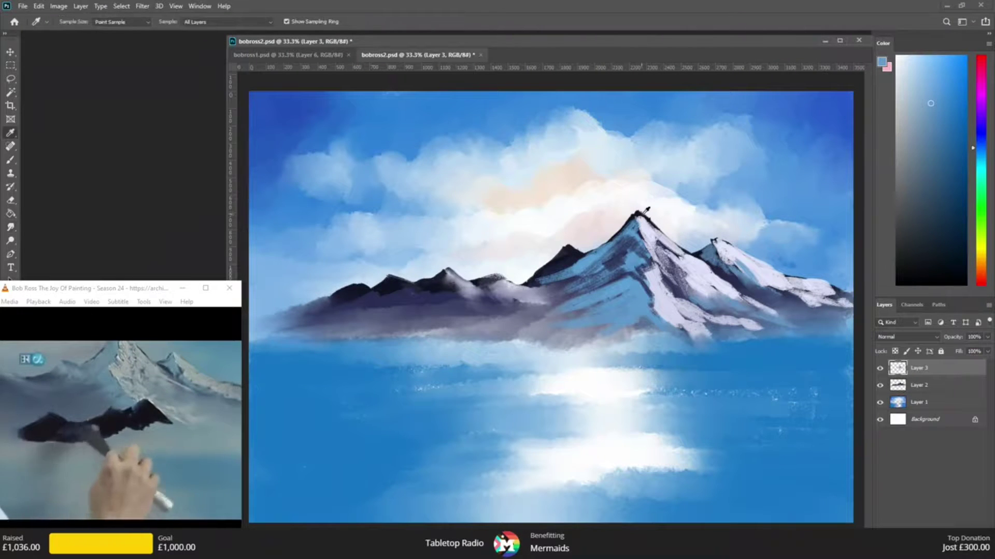
{"action": "left_click", "coordinate": [637, 213]}
{"action": "key", "text": "b"}
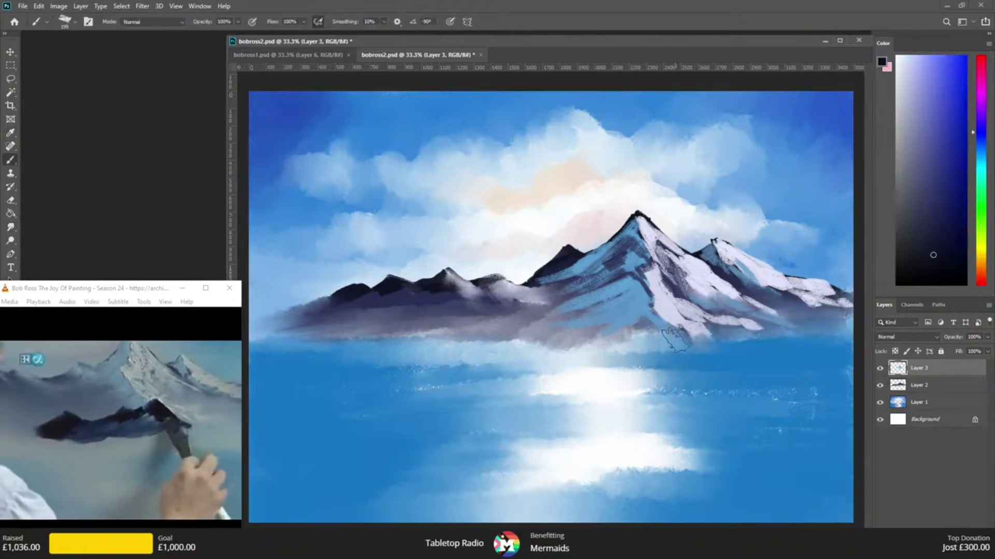
{"action": "mouse_move", "coordinate": [724, 357]}
{"action": "left_mouse_down"}
{"action": "mouse_move", "coordinate": [667, 325]}
{"action": "mouse_move", "coordinate": [612, 341]}
{"action": "left_mouse_up"}
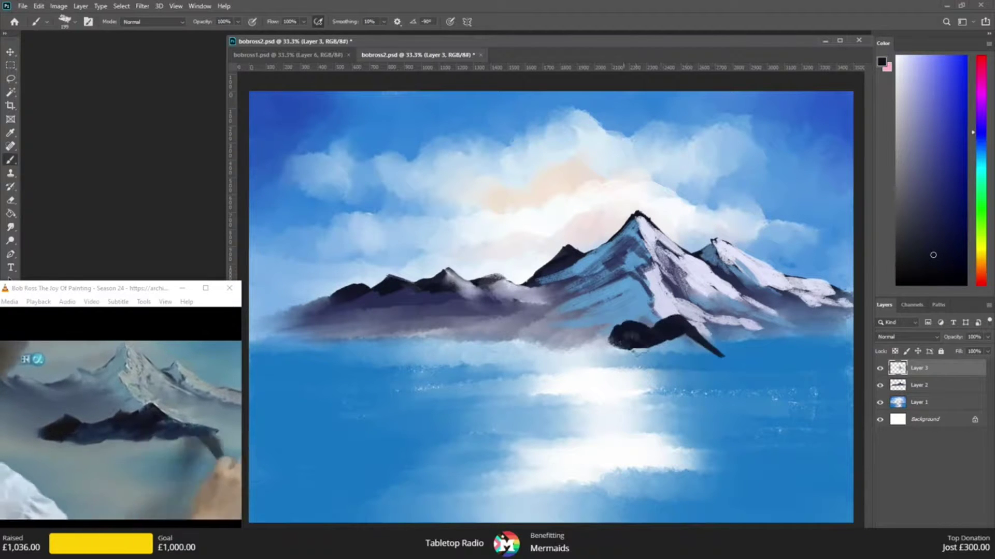
{"action": "left_click", "coordinate": [979, 138]}
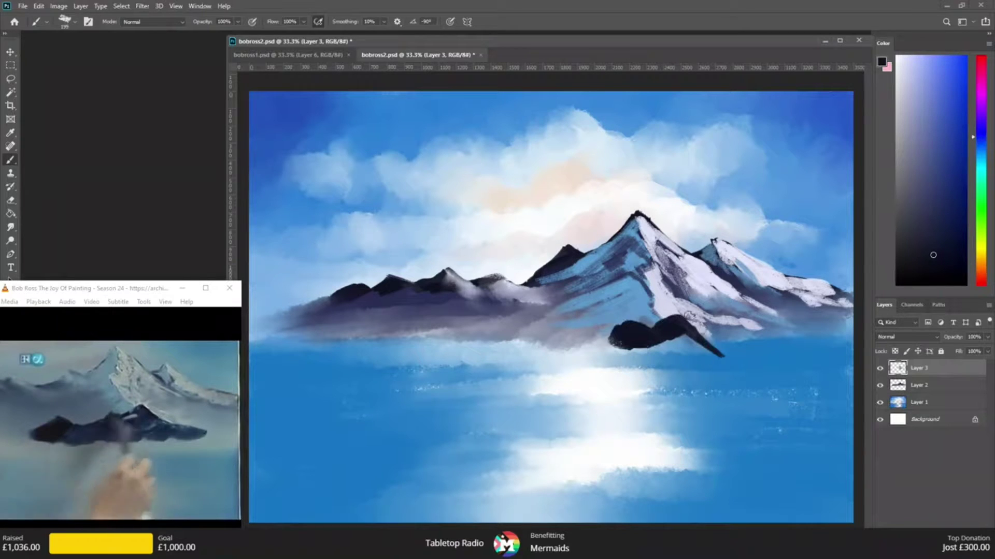
{"action": "mouse_move", "coordinate": [608, 346]}
{"action": "left_mouse_down"}
{"action": "mouse_move", "coordinate": [570, 362]}
{"action": "mouse_move", "coordinate": [575, 350]}
{"action": "mouse_move", "coordinate": [544, 347]}
{"action": "mouse_move", "coordinate": [487, 360]}
{"action": "mouse_move", "coordinate": [512, 365]}
{"action": "mouse_move", "coordinate": [622, 344]}
{"action": "mouse_move", "coordinate": [661, 321]}
{"action": "left_mouse_up"}
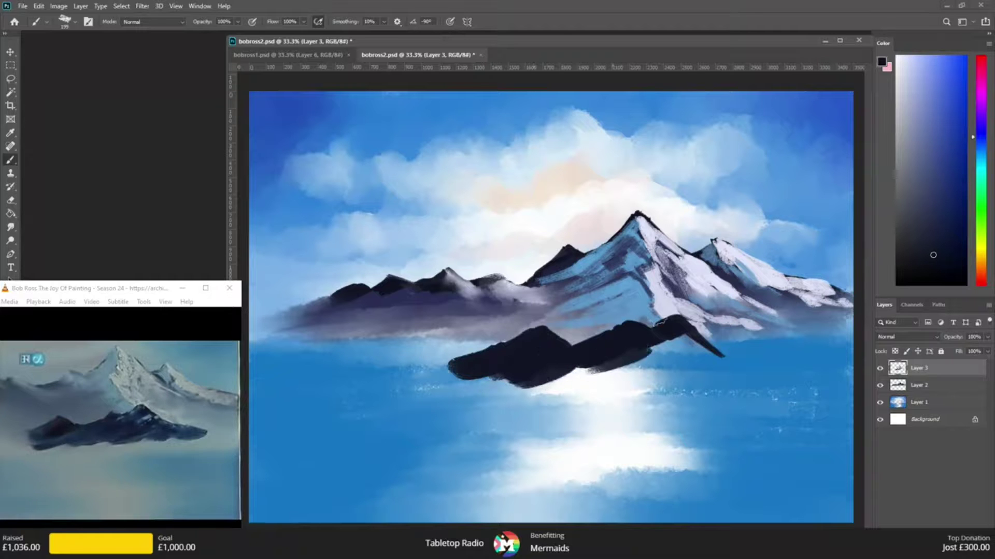
- Paint the foothills' lower slopes in dark navy blue, extending them further left and out to the right edge of the canvas
{"action": "left_click", "coordinate": [948, 217]}
{"action": "mouse_move", "coordinate": [565, 352]}
{"action": "left_mouse_down"}
{"action": "mouse_move", "coordinate": [543, 368]}
{"action": "mouse_move", "coordinate": [518, 358]}
{"action": "mouse_move", "coordinate": [528, 346]}
{"action": "mouse_move", "coordinate": [414, 381]}
{"action": "left_mouse_up"}
{"action": "mouse_move", "coordinate": [572, 349]}
{"action": "left_mouse_down"}
{"action": "mouse_move", "coordinate": [662, 344]}
{"action": "mouse_move", "coordinate": [672, 332]}
{"action": "mouse_move", "coordinate": [692, 341]}
{"action": "mouse_move", "coordinate": [670, 331]}
{"action": "mouse_move", "coordinate": [742, 362]}
{"action": "left_mouse_up"}
{"action": "mouse_move", "coordinate": [679, 334]}
{"action": "left_mouse_down"}
{"action": "mouse_move", "coordinate": [817, 373]}
{"action": "mouse_move", "coordinate": [688, 364]}
{"action": "mouse_move", "coordinate": [593, 380]}
{"action": "left_mouse_up"}
{"action": "left_click_drag", "start_coordinate": [655, 353], "coordinate": [556, 384]}
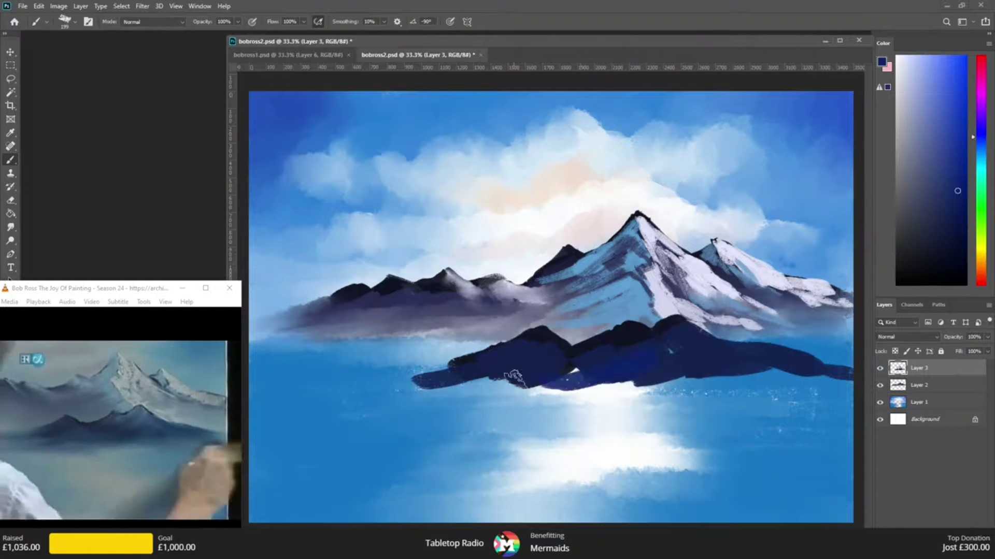
- Shift the hue slightly toward cyan and paint lighter blue tones across the lower slopes and base of the foothills
{"action": "left_click", "coordinate": [982, 145]}
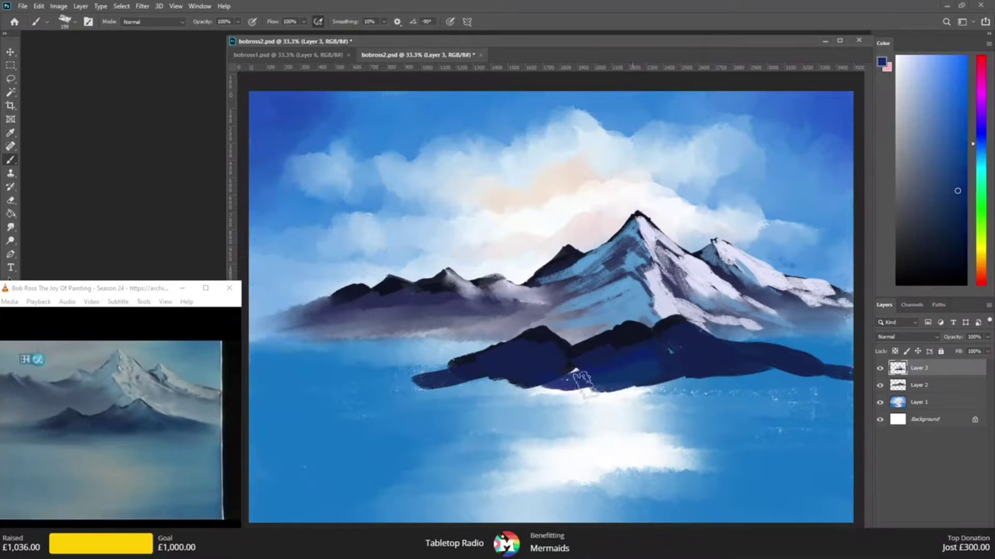
{"action": "left_click_drag", "start_coordinate": [633, 370], "coordinate": [498, 391]}
{"action": "left_click_drag", "start_coordinate": [642, 353], "coordinate": [559, 380]}
{"action": "mouse_move", "coordinate": [607, 357]}
{"action": "left_mouse_down"}
{"action": "mouse_move", "coordinate": [733, 361]}
{"action": "mouse_move", "coordinate": [817, 379]}
{"action": "mouse_move", "coordinate": [860, 368]}
{"action": "left_mouse_up"}
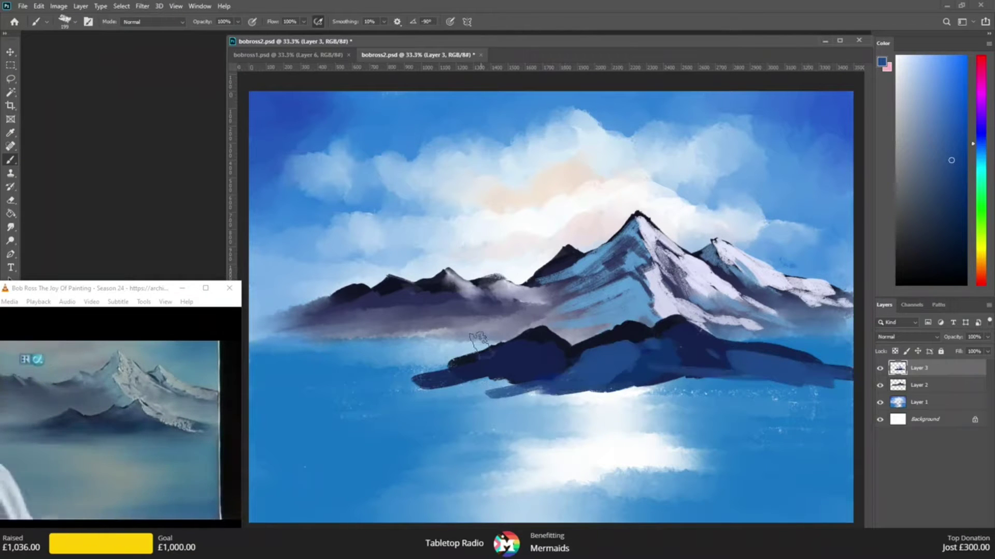
- Smudge the base of the foothills across its full width into a soft mist over the water
{"action": "key", "text": "r"}
{"action": "mouse_move", "coordinate": [595, 369]}
{"action": "left_mouse_down"}
{"action": "mouse_move", "coordinate": [566, 388]}
{"action": "mouse_move", "coordinate": [482, 377]}
{"action": "mouse_move", "coordinate": [390, 399]}
{"action": "left_mouse_up"}
{"action": "mouse_move", "coordinate": [497, 367]}
{"action": "left_mouse_down"}
{"action": "mouse_move", "coordinate": [366, 393]}
{"action": "mouse_move", "coordinate": [366, 384]}
{"action": "left_mouse_up"}
{"action": "mouse_move", "coordinate": [525, 358]}
{"action": "left_mouse_down"}
{"action": "mouse_move", "coordinate": [511, 376]}
{"action": "mouse_move", "coordinate": [595, 385]}
{"action": "mouse_move", "coordinate": [651, 377]}
{"action": "mouse_move", "coordinate": [618, 373]}
{"action": "mouse_move", "coordinate": [555, 398]}
{"action": "mouse_move", "coordinate": [515, 379]}
{"action": "mouse_move", "coordinate": [814, 386]}
{"action": "left_mouse_up"}
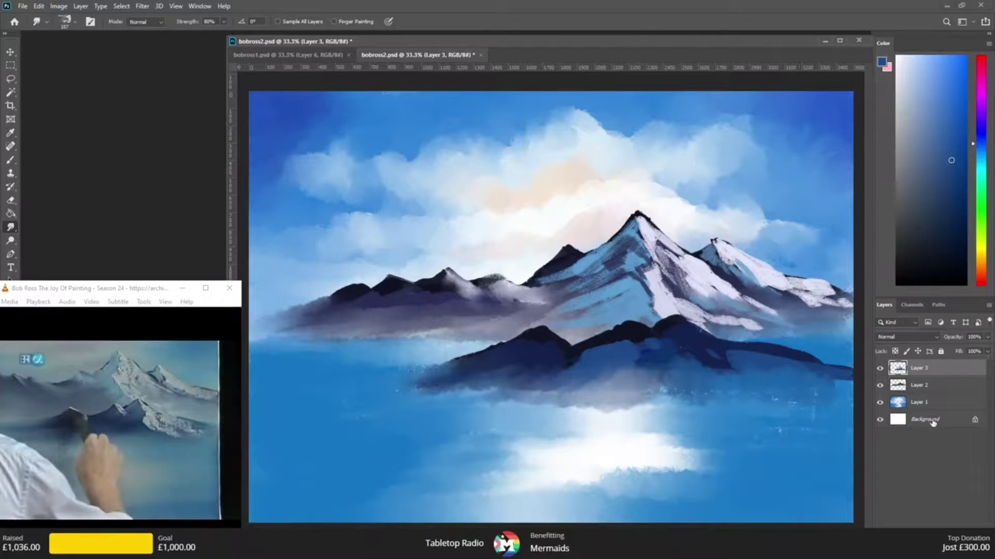
- Merge Layer 3 and Layer 2 down into Layer 1 and smudge the foothills' misty base into the water
{"action": "right_click", "coordinate": [925, 371]}
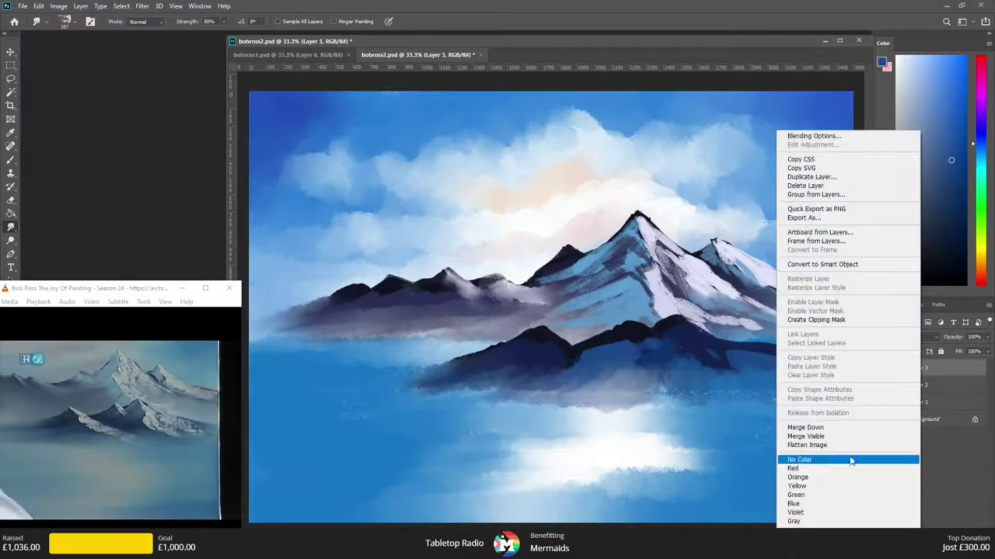
{"action": "left_click", "coordinate": [849, 427]}
{"action": "right_click", "coordinate": [912, 369]}
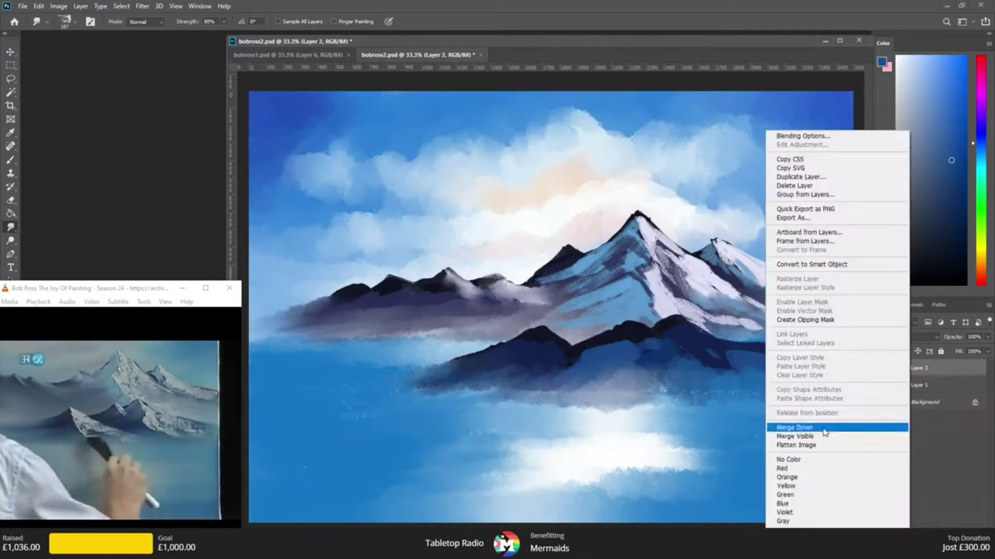
{"action": "left_click", "coordinate": [825, 428]}
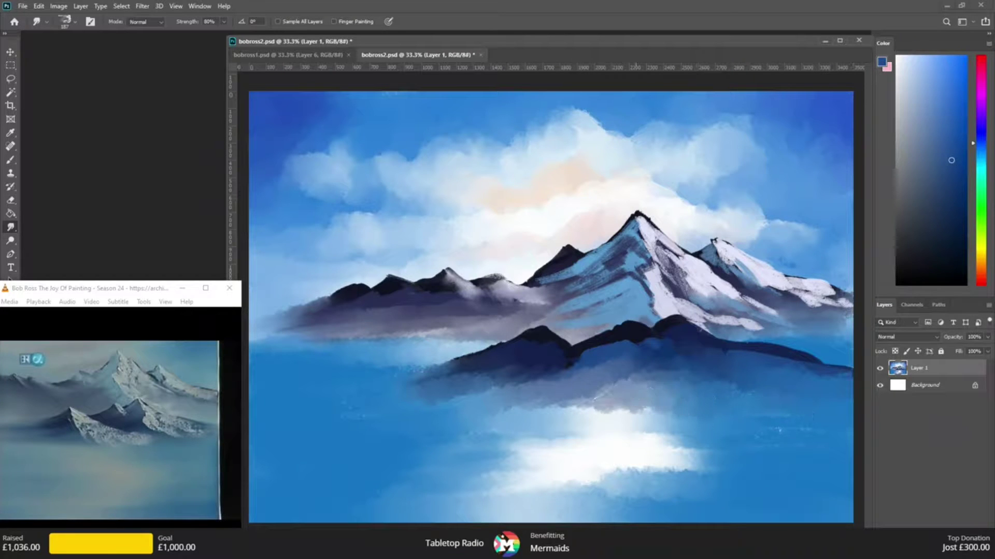
{"action": "left_click_drag", "start_coordinate": [582, 401], "coordinate": [475, 417]}
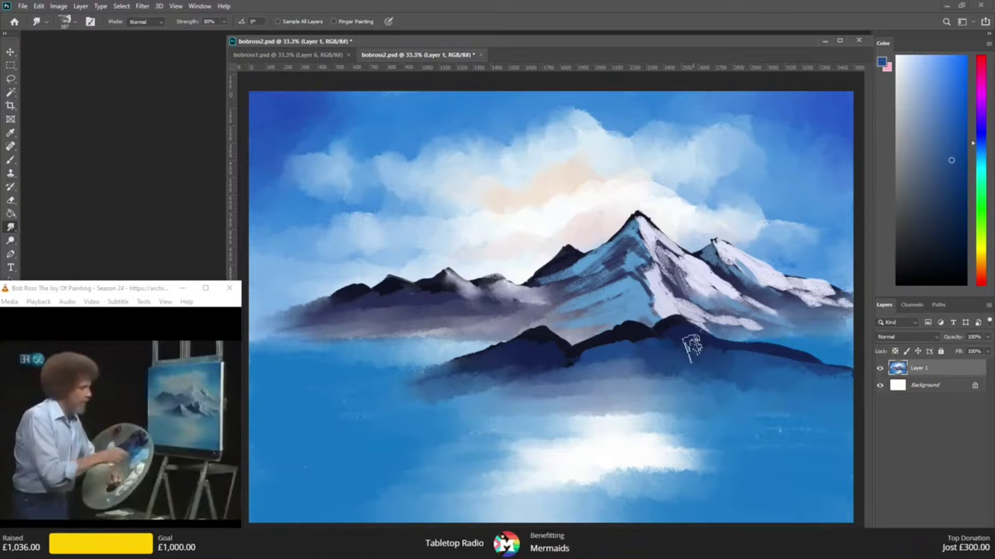
- Sample the pale lavender snow colour from the main mountain and paint snow down the central and right foothill peaks with a 143 px brush
{"action": "key", "text": "b"}
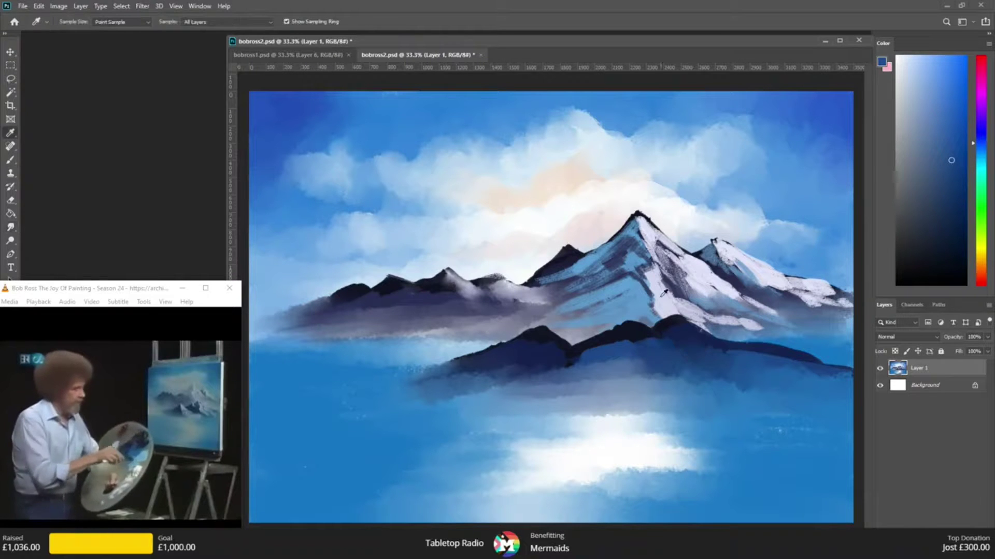
{"action": "left_click", "coordinate": [664, 296], "text": "alt"}
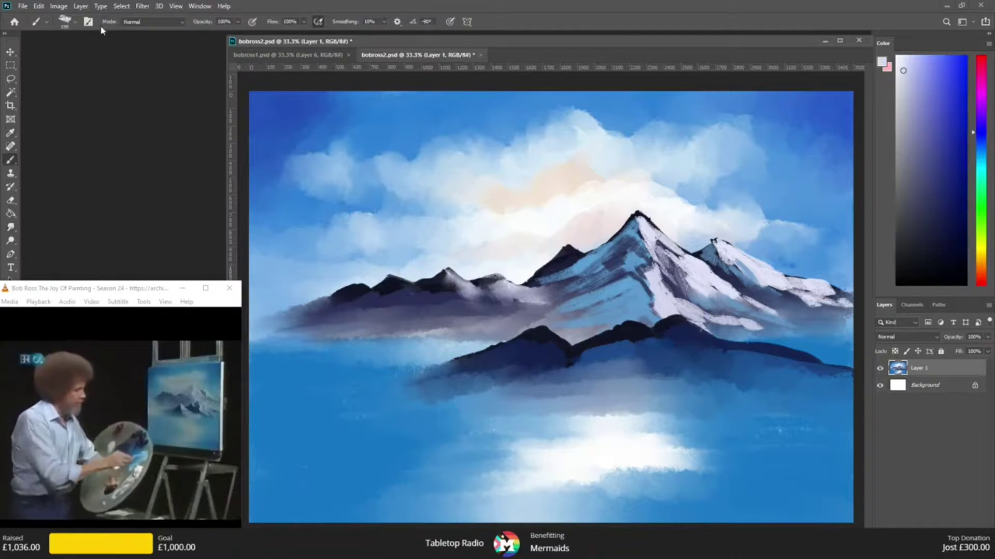
{"action": "left_click", "coordinate": [75, 22]}
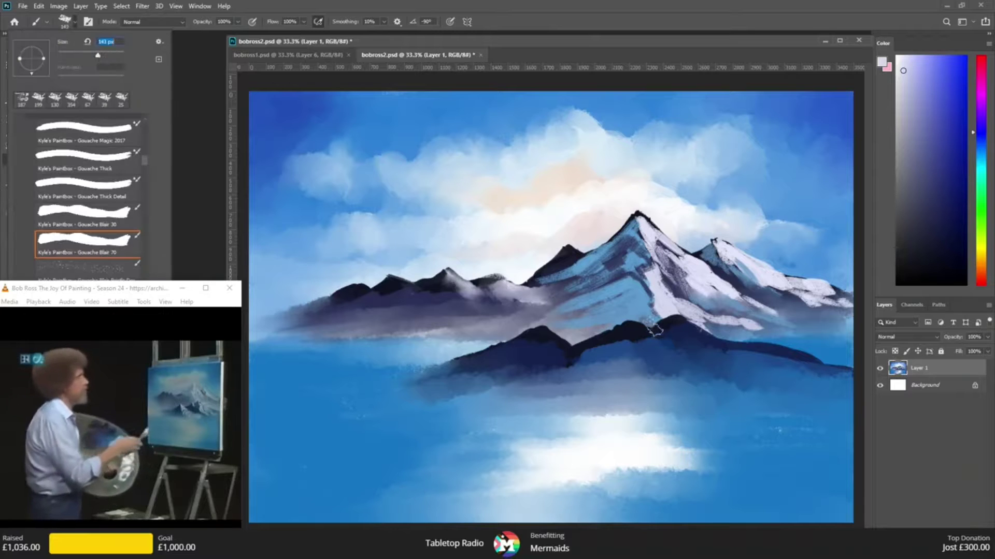
{"action": "left_click_drag", "start_coordinate": [634, 317], "coordinate": [631, 333]}
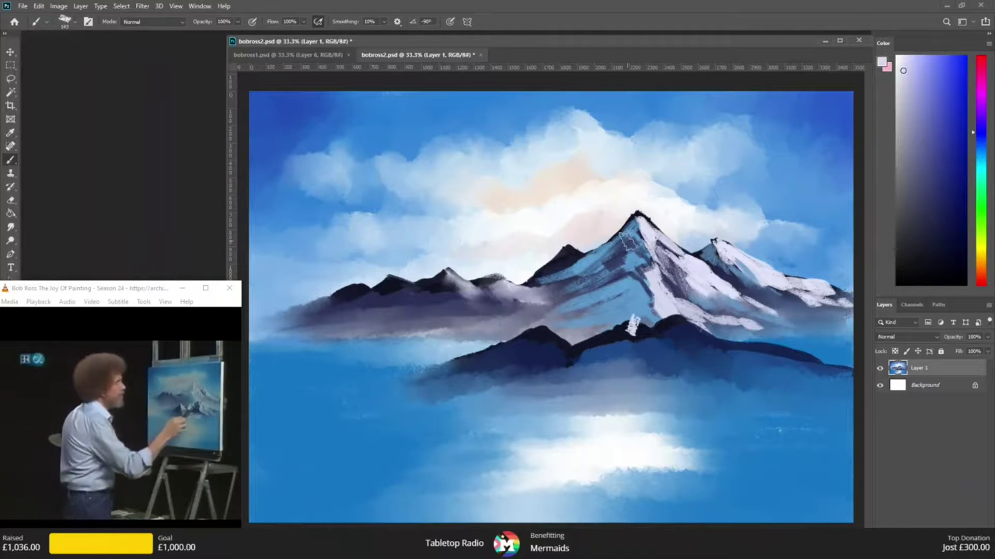
{"action": "key", "text": "ctrl+z"}
{"action": "left_click_drag", "start_coordinate": [637, 323], "coordinate": [660, 356]}
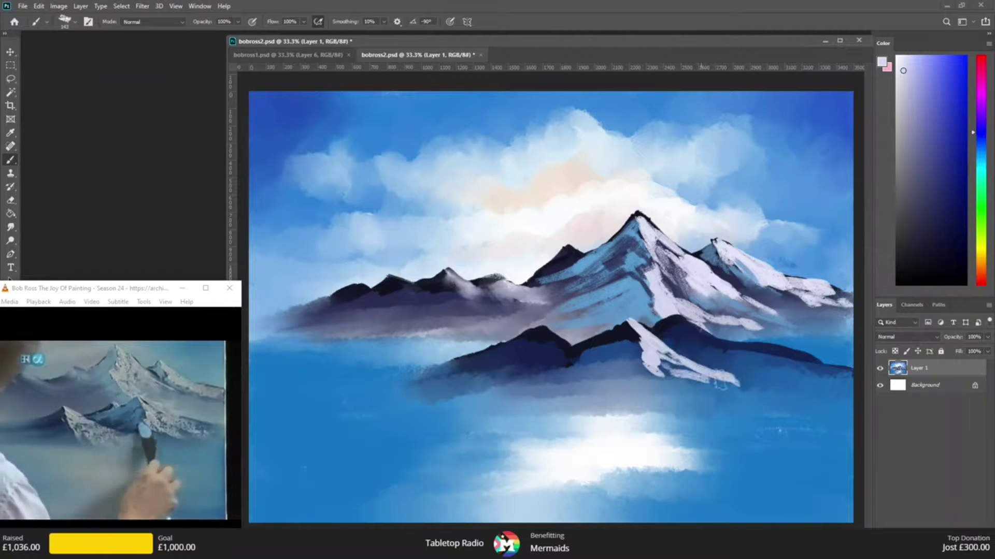
{"action": "mouse_move", "coordinate": [685, 325]}
{"action": "left_mouse_down"}
{"action": "mouse_move", "coordinate": [725, 349]}
{"action": "mouse_move", "coordinate": [722, 356]}
{"action": "mouse_move", "coordinate": [705, 334]}
{"action": "mouse_move", "coordinate": [716, 366]}
{"action": "mouse_move", "coordinate": [714, 353]}
{"action": "mouse_move", "coordinate": [750, 361]}
{"action": "mouse_move", "coordinate": [741, 357]}
{"action": "mouse_move", "coordinate": [765, 346]}
{"action": "mouse_move", "coordinate": [802, 368]}
{"action": "mouse_move", "coordinate": [781, 363]}
{"action": "left_mouse_up"}
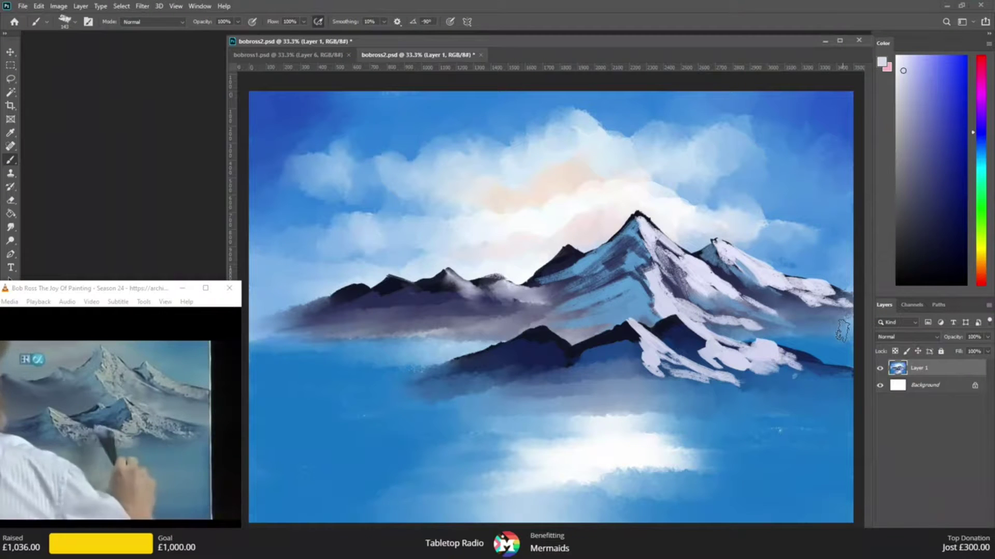
- Paint pale lavender snow down the right slope of the left foothill peak and across the lower slopes toward the centre
{"action": "left_click_drag", "start_coordinate": [536, 328], "coordinate": [595, 388]}
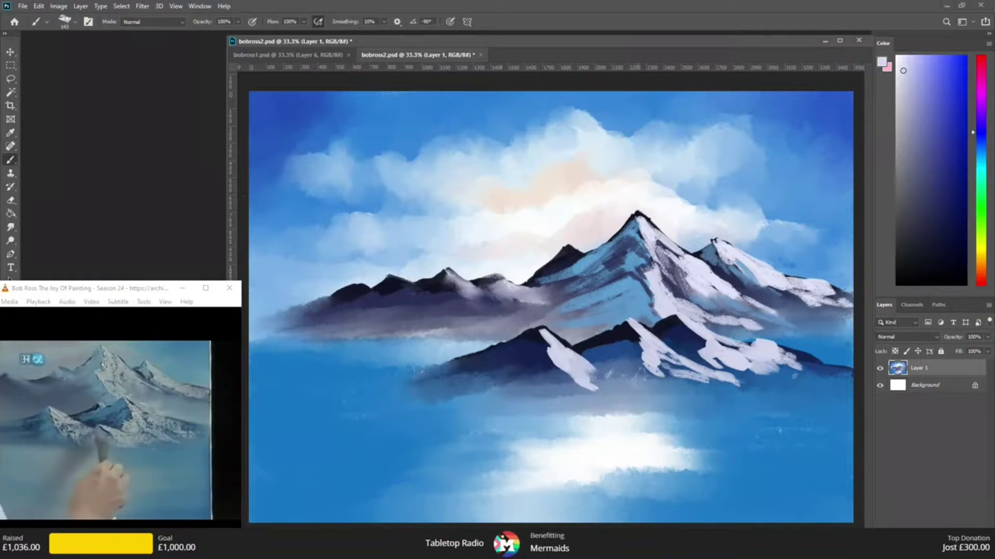
{"action": "left_click_drag", "start_coordinate": [631, 383], "coordinate": [615, 388]}
{"action": "left_click_drag", "start_coordinate": [567, 354], "coordinate": [721, 377]}
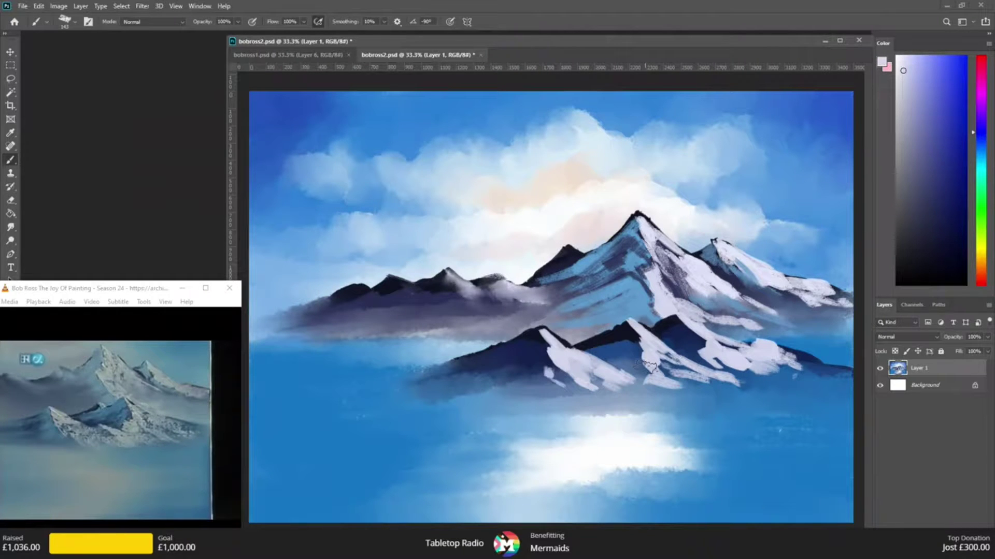
- Sample the light blue of the main mountain's shadow side and paint shaded snow on the left slopes of the foothill peaks
{"action": "left_click", "coordinate": [611, 296], "text": "alt"}
{"action": "left_click_drag", "start_coordinate": [540, 332], "coordinate": [532, 344]}
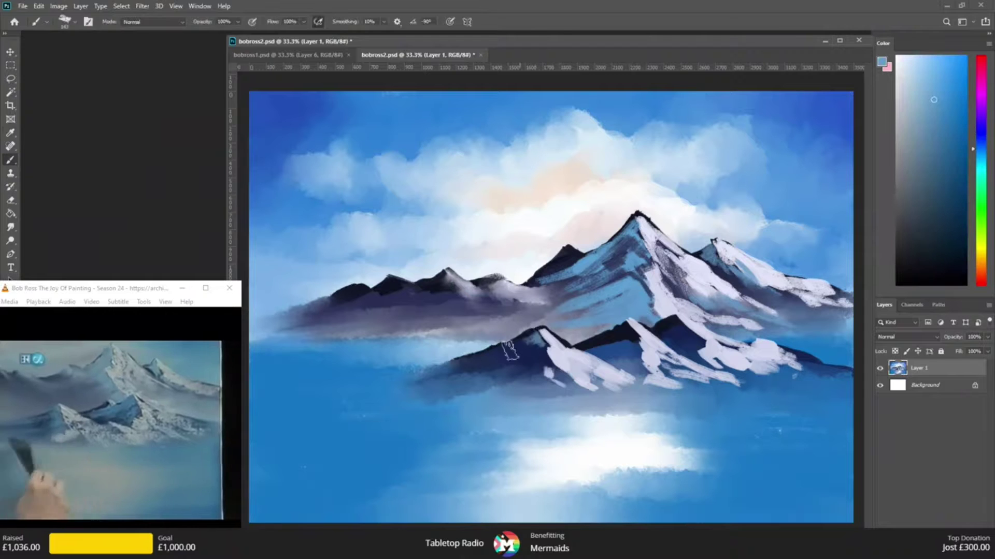
{"action": "left_click_drag", "start_coordinate": [545, 355], "coordinate": [519, 374]}
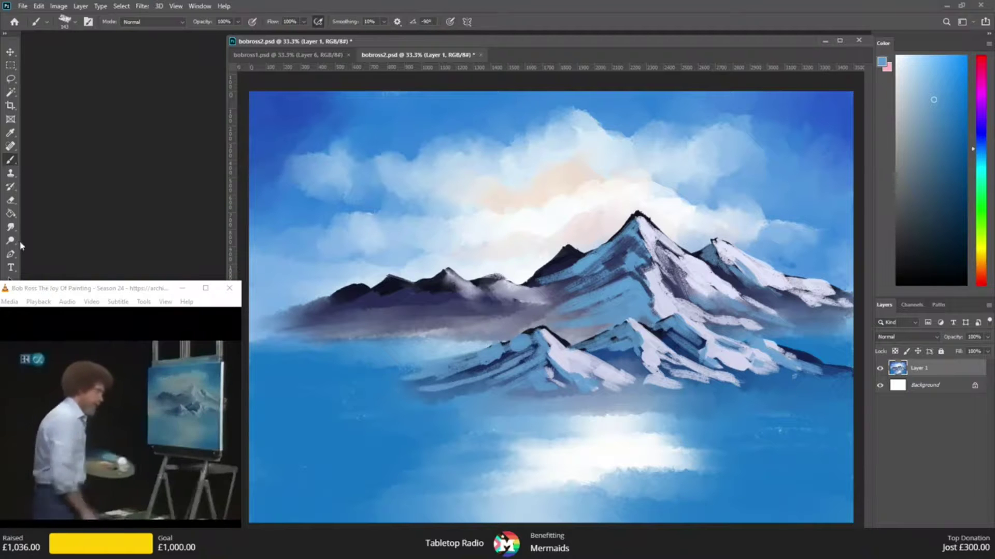
- Smudge the base of the snowy foothills into soft mist from the left slopes out to the right edge of the canvas
{"action": "left_click", "coordinate": [10, 227]}
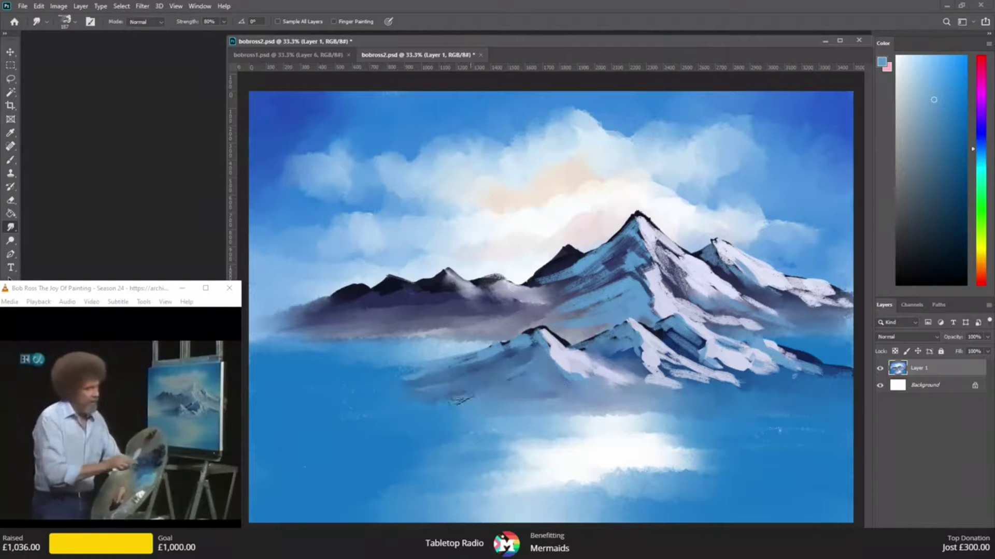
{"action": "mouse_move", "coordinate": [666, 393]}
{"action": "left_mouse_down"}
{"action": "mouse_move", "coordinate": [673, 383]}
{"action": "mouse_move", "coordinate": [744, 387]}
{"action": "left_mouse_up"}
{"action": "mouse_move", "coordinate": [687, 371]}
{"action": "left_mouse_down"}
{"action": "mouse_move", "coordinate": [764, 392]}
{"action": "mouse_move", "coordinate": [678, 378]}
{"action": "mouse_move", "coordinate": [640, 386]}
{"action": "mouse_move", "coordinate": [666, 371]}
{"action": "mouse_move", "coordinate": [764, 386]}
{"action": "mouse_move", "coordinate": [809, 376]}
{"action": "mouse_move", "coordinate": [804, 364]}
{"action": "mouse_move", "coordinate": [818, 356]}
{"action": "mouse_move", "coordinate": [856, 364]}
{"action": "left_mouse_up"}
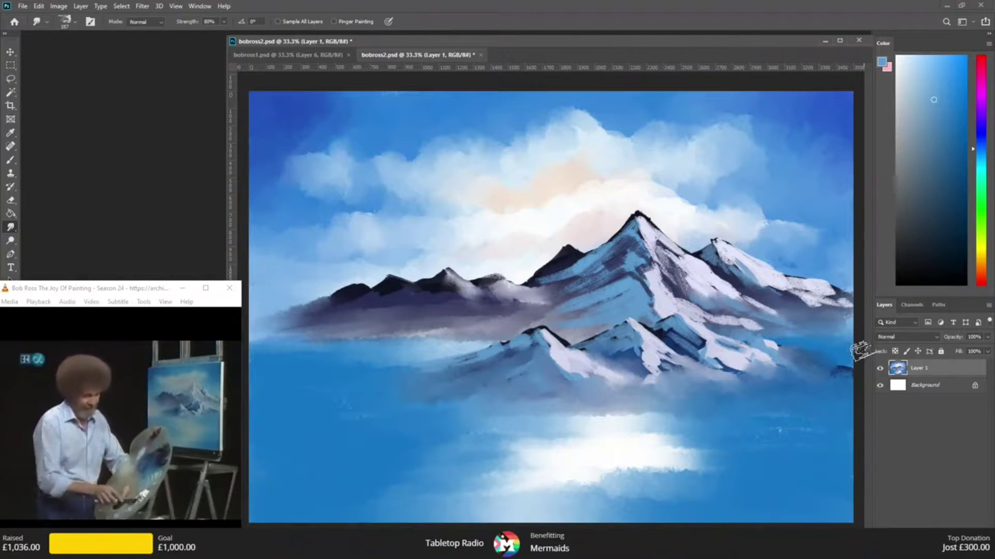
- Sample the near-black ridge colour, reduce the brush to 44 px and paint dark rock accents along the foothills' ridges and slopes
{"action": "key", "text": "i"}
{"action": "left_click", "coordinate": [584, 348]}
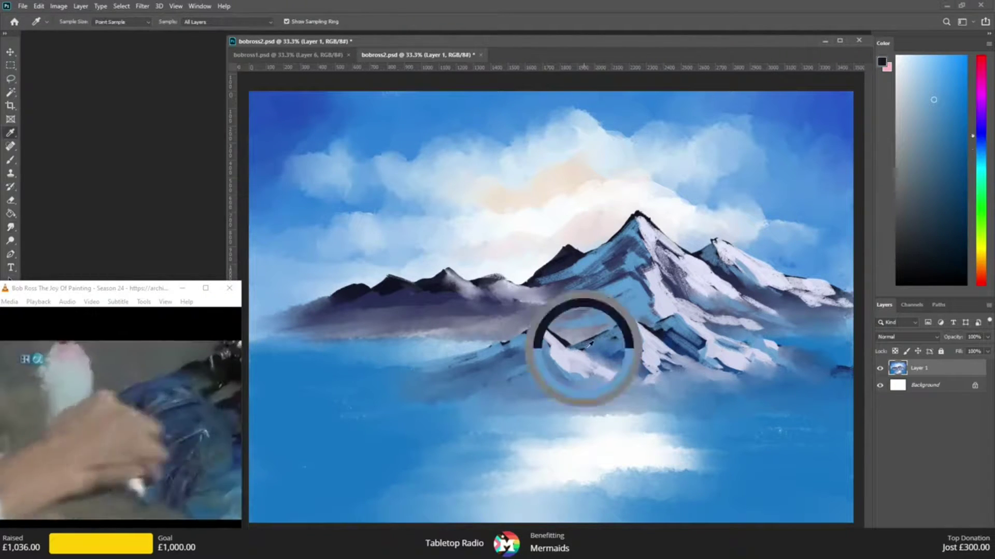
{"action": "key", "text": "b"}
{"action": "left_click", "coordinate": [74, 22]}
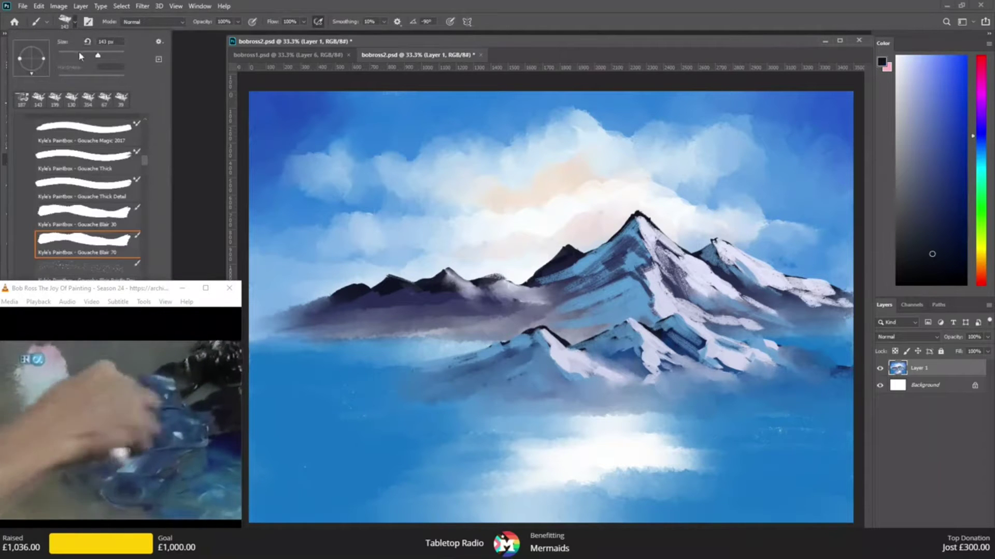
{"action": "left_click", "coordinate": [83, 55]}
{"action": "key", "text": "Return"}
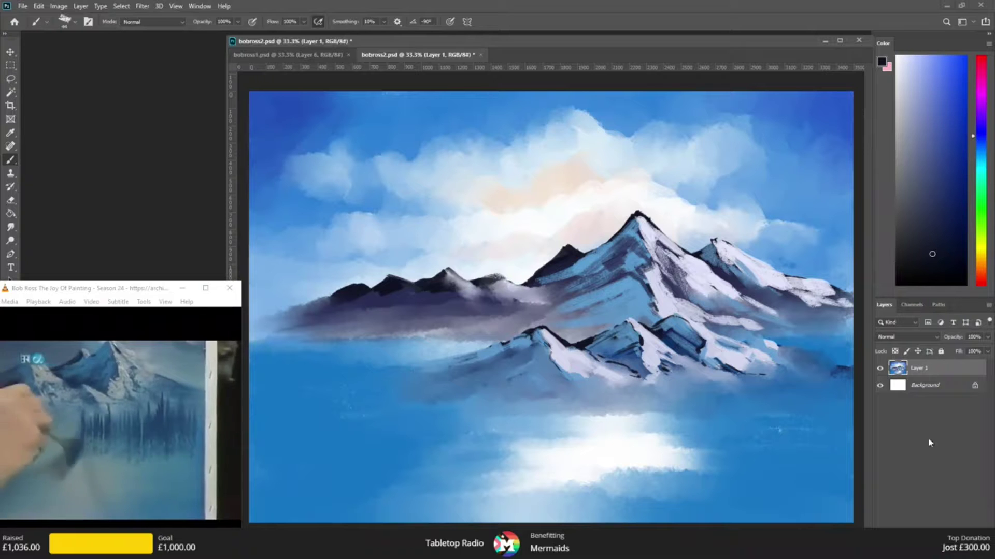
- Add a new layer and paint muted grey-blue vertical tree strokes below the right foothills with a 75 px brush
{"action": "key", "text": "ctrl+alt+shift+n"}
{"action": "left_click", "coordinate": [950, 149]}
{"action": "left_click", "coordinate": [925, 170]}
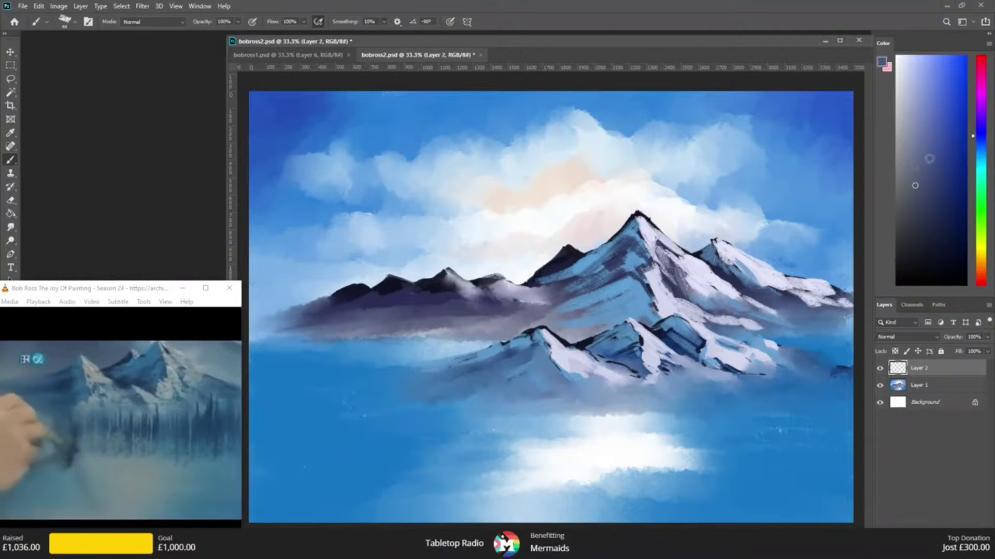
{"action": "left_click", "coordinate": [76, 23]}
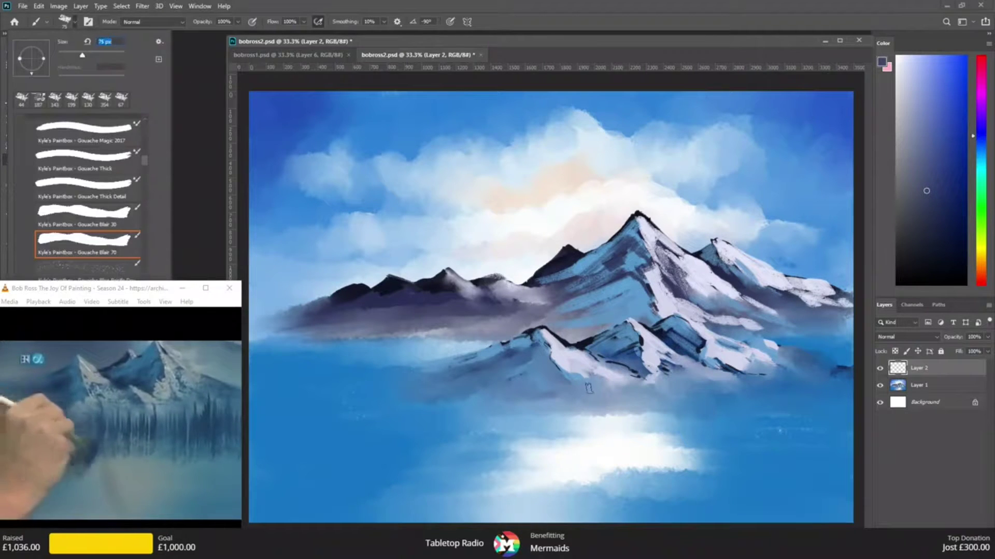
{"action": "left_click_drag", "start_coordinate": [842, 374], "coordinate": [843, 399]}
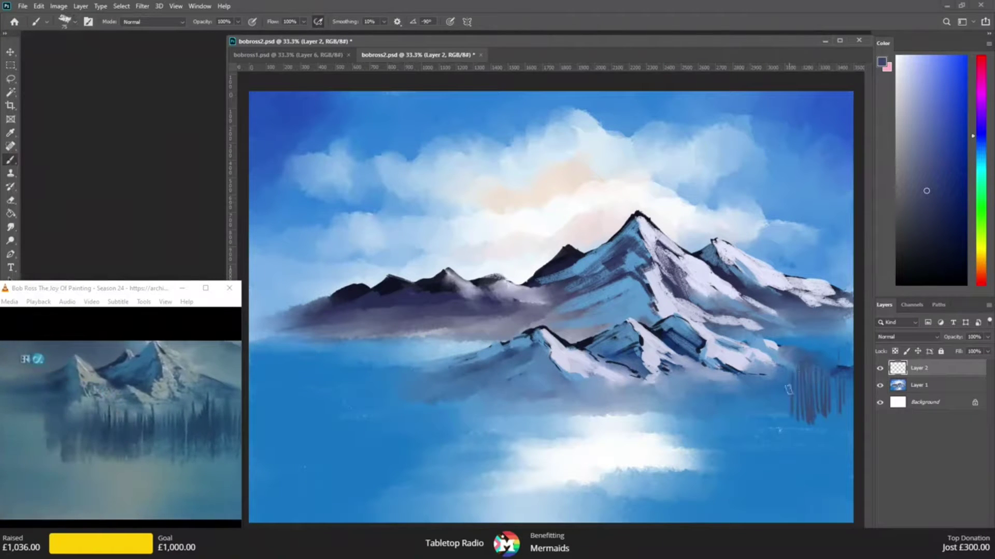
{"action": "left_click_drag", "start_coordinate": [769, 347], "coordinate": [778, 430]}
- Pick a darker navy and thicken the right tree line with taller vertical strokes, extending it left along the foothills' base
{"action": "left_click", "coordinate": [947, 200]}
{"action": "mouse_move", "coordinate": [762, 367]}
{"action": "left_mouse_down"}
{"action": "mouse_move", "coordinate": [756, 421]}
{"action": "mouse_move", "coordinate": [765, 419]}
{"action": "left_mouse_up"}
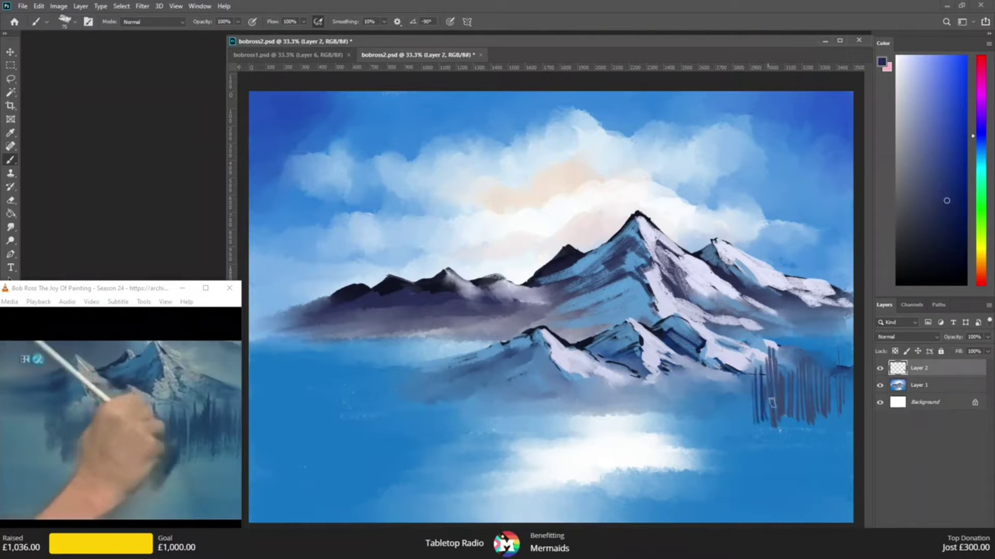
{"action": "left_click_drag", "start_coordinate": [747, 365], "coordinate": [746, 402]}
{"action": "left_click_drag", "start_coordinate": [740, 364], "coordinate": [732, 420]}
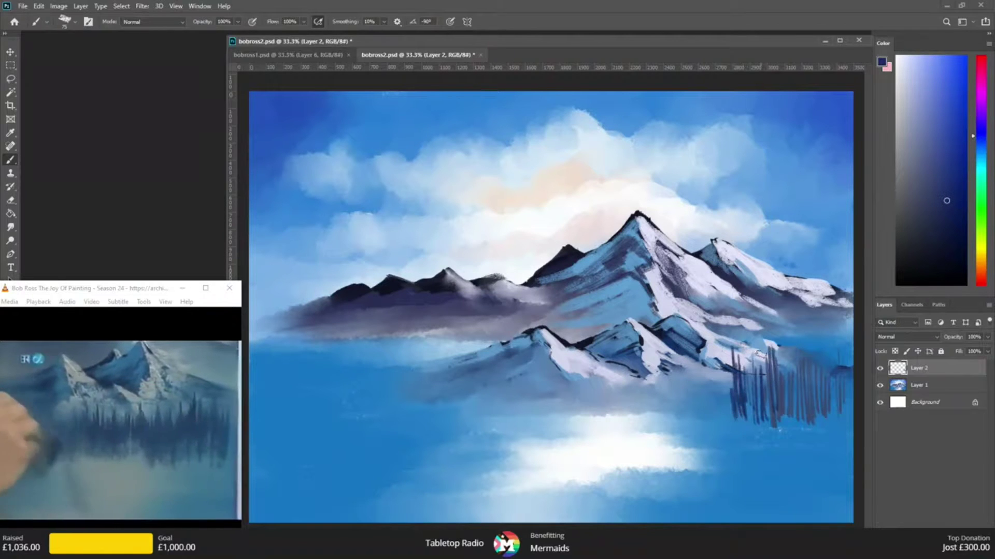
{"action": "left_click_drag", "start_coordinate": [762, 351], "coordinate": [771, 401]}
{"action": "mouse_move", "coordinate": [777, 333]}
{"action": "left_mouse_down"}
{"action": "mouse_move", "coordinate": [775, 377]}
{"action": "mouse_move", "coordinate": [798, 409]}
{"action": "left_mouse_up"}
{"action": "left_click_drag", "start_coordinate": [806, 344], "coordinate": [812, 410]}
{"action": "mouse_move", "coordinate": [820, 368]}
{"action": "left_mouse_down"}
{"action": "mouse_move", "coordinate": [830, 406]}
{"action": "mouse_move", "coordinate": [835, 367]}
{"action": "mouse_move", "coordinate": [850, 402]}
{"action": "left_mouse_up"}
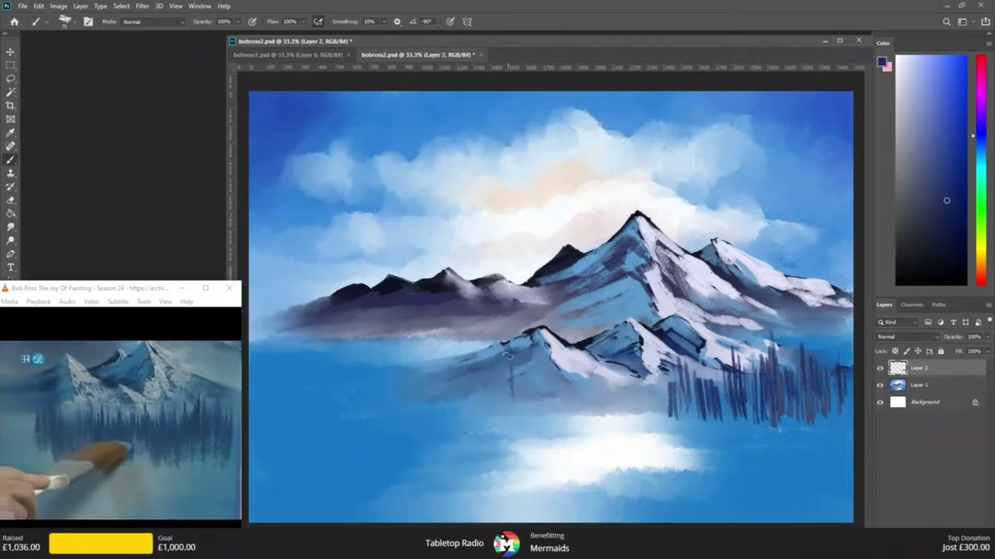
- Paint a cluster of navy vertical tree strokes below the left foothill peak
{"action": "mouse_move", "coordinate": [521, 428]}
{"action": "left_mouse_down"}
{"action": "mouse_move", "coordinate": [514, 383]}
{"action": "mouse_move", "coordinate": [531, 428]}
{"action": "left_mouse_up"}
{"action": "left_click_drag", "start_coordinate": [528, 357], "coordinate": [533, 416]}
{"action": "mouse_move", "coordinate": [499, 385]}
{"action": "left_mouse_down"}
{"action": "mouse_move", "coordinate": [503, 414]}
{"action": "mouse_move", "coordinate": [489, 413]}
{"action": "left_mouse_up"}
{"action": "mouse_move", "coordinate": [536, 381]}
{"action": "left_mouse_down"}
{"action": "mouse_move", "coordinate": [533, 422]}
{"action": "mouse_move", "coordinate": [539, 359]}
{"action": "mouse_move", "coordinate": [544, 417]}
{"action": "left_mouse_up"}
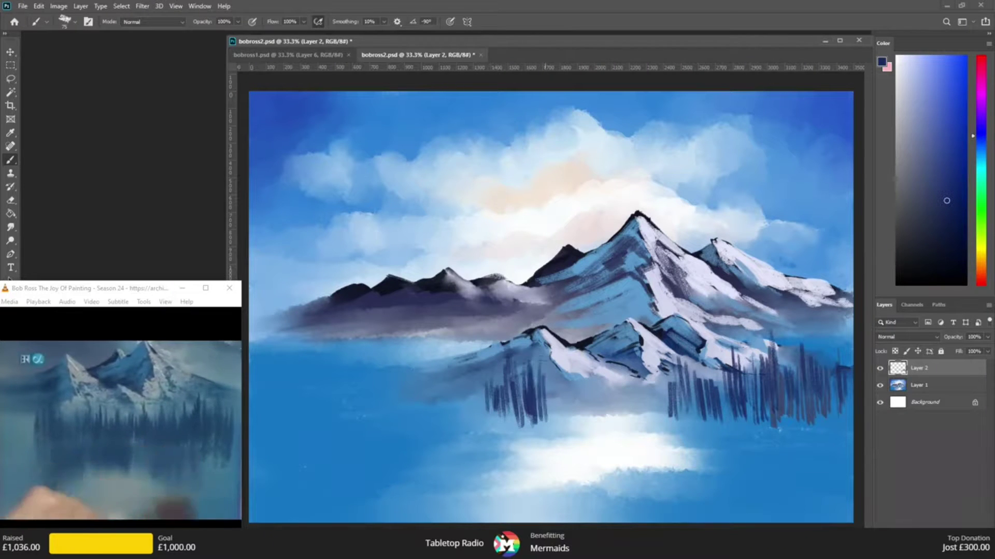
- Fill the gap between the left and right tree clusters with navy vertical strokes to form one continuous tree line
{"action": "mouse_move", "coordinate": [552, 379]}
{"action": "left_mouse_down"}
{"action": "mouse_move", "coordinate": [558, 422]}
{"action": "mouse_move", "coordinate": [576, 380]}
{"action": "mouse_move", "coordinate": [584, 405]}
{"action": "left_mouse_up"}
{"action": "mouse_move", "coordinate": [589, 365]}
{"action": "left_mouse_down"}
{"action": "mouse_move", "coordinate": [585, 419]}
{"action": "mouse_move", "coordinate": [603, 417]}
{"action": "left_mouse_up"}
{"action": "left_click_drag", "start_coordinate": [603, 382], "coordinate": [615, 420]}
{"action": "left_click_drag", "start_coordinate": [618, 385], "coordinate": [622, 417]}
{"action": "left_click_drag", "start_coordinate": [642, 370], "coordinate": [651, 414]}
{"action": "left_click_drag", "start_coordinate": [654, 373], "coordinate": [657, 418]}
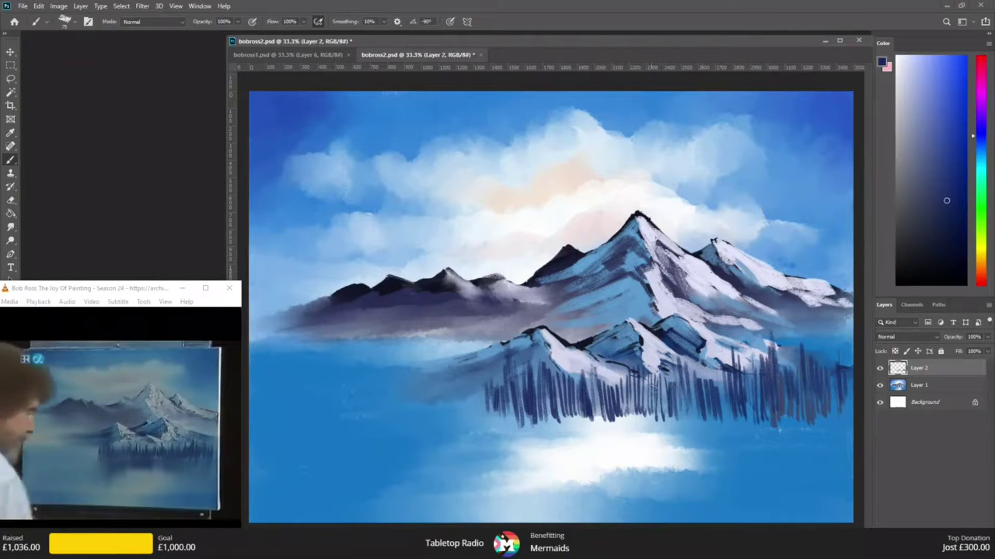
{"action": "left_click_drag", "start_coordinate": [653, 368], "coordinate": [656, 424]}
{"action": "left_click_drag", "start_coordinate": [644, 374], "coordinate": [648, 422]}
{"action": "left_click_drag", "start_coordinate": [672, 376], "coordinate": [672, 406]}
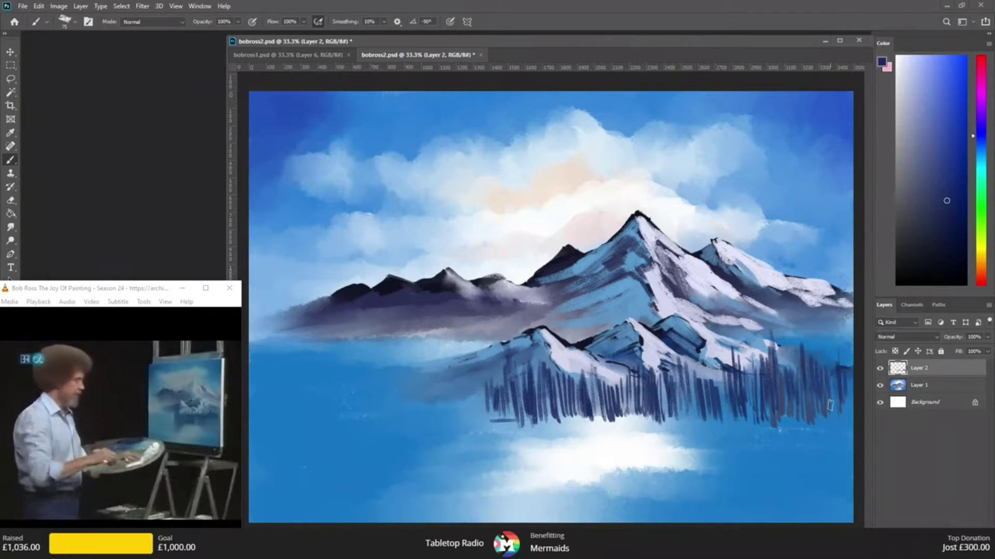
- Smudge the lower part of the tree line across its full width so the trunks fade into mist over the water
{"action": "key", "text": "r"}
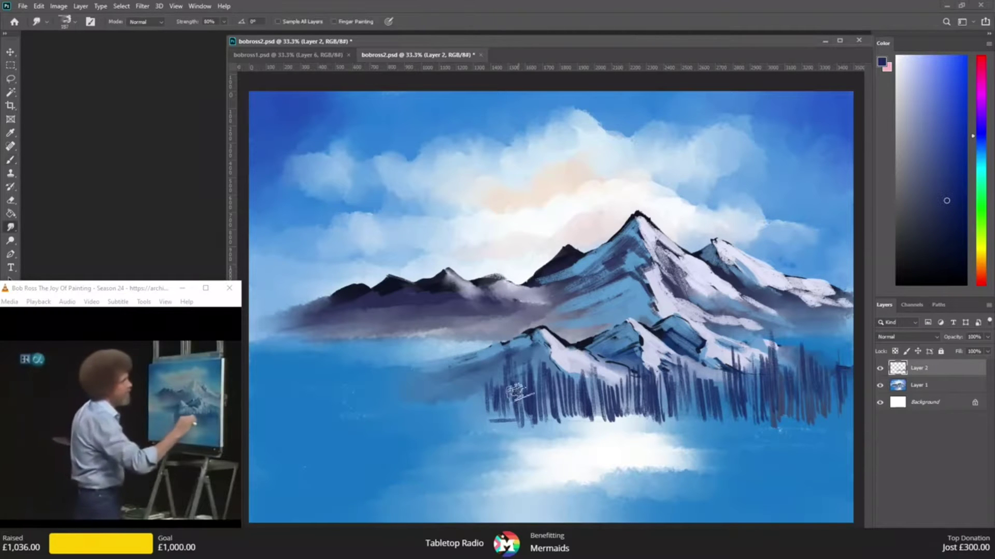
{"action": "mouse_move", "coordinate": [508, 395]}
{"action": "left_mouse_down"}
{"action": "mouse_move", "coordinate": [500, 414]}
{"action": "mouse_move", "coordinate": [551, 415]}
{"action": "mouse_move", "coordinate": [568, 430]}
{"action": "mouse_move", "coordinate": [528, 422]}
{"action": "mouse_move", "coordinate": [767, 417]}
{"action": "mouse_move", "coordinate": [522, 414]}
{"action": "mouse_move", "coordinate": [852, 402]}
{"action": "mouse_move", "coordinate": [802, 424]}
{"action": "mouse_move", "coordinate": [776, 452]}
{"action": "mouse_move", "coordinate": [718, 458]}
{"action": "mouse_move", "coordinate": [601, 422]}
{"action": "left_mouse_up"}
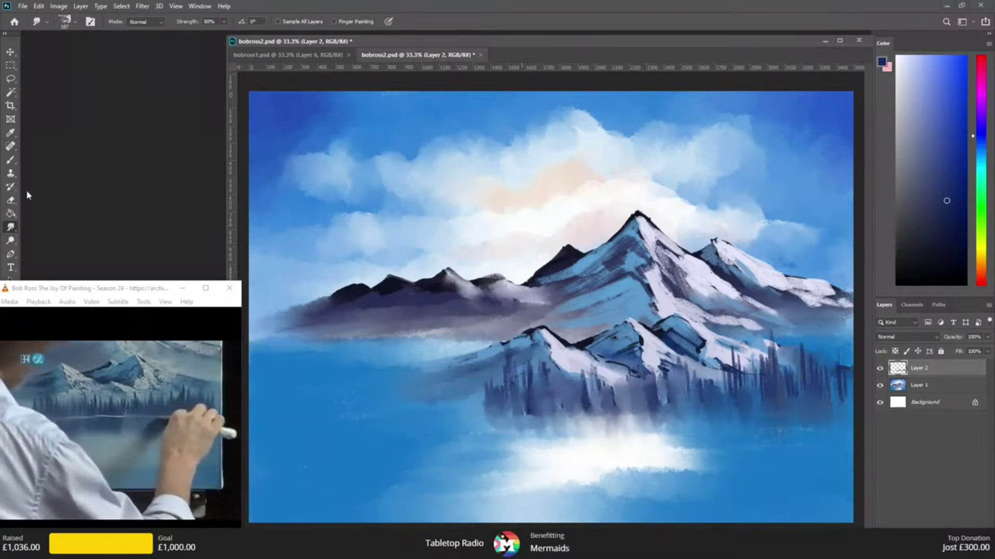
- Paint a dark navy shoreline under the trees out to the right edge and add more vertical trees right of centre
{"action": "left_click", "coordinate": [12, 159]}
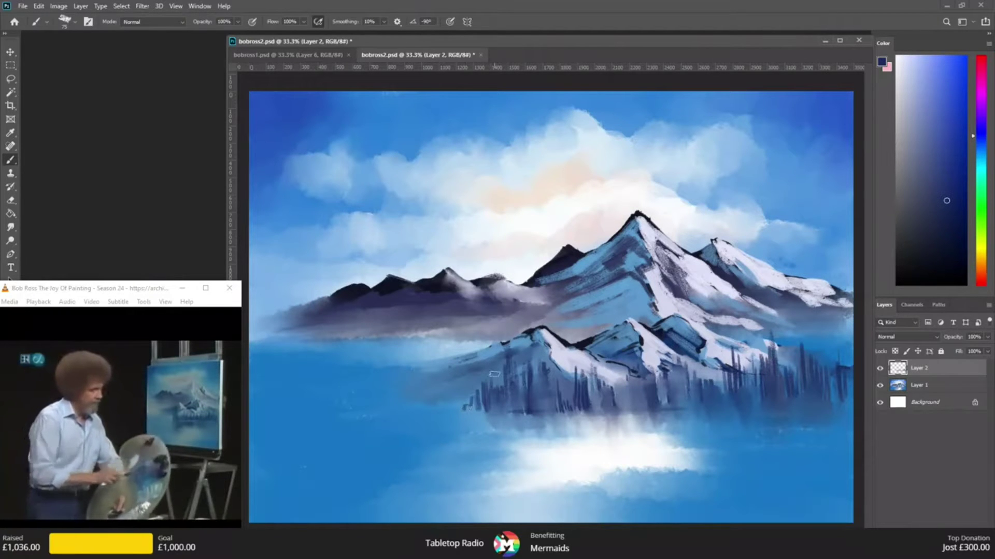
{"action": "left_click_drag", "start_coordinate": [471, 409], "coordinate": [674, 411]}
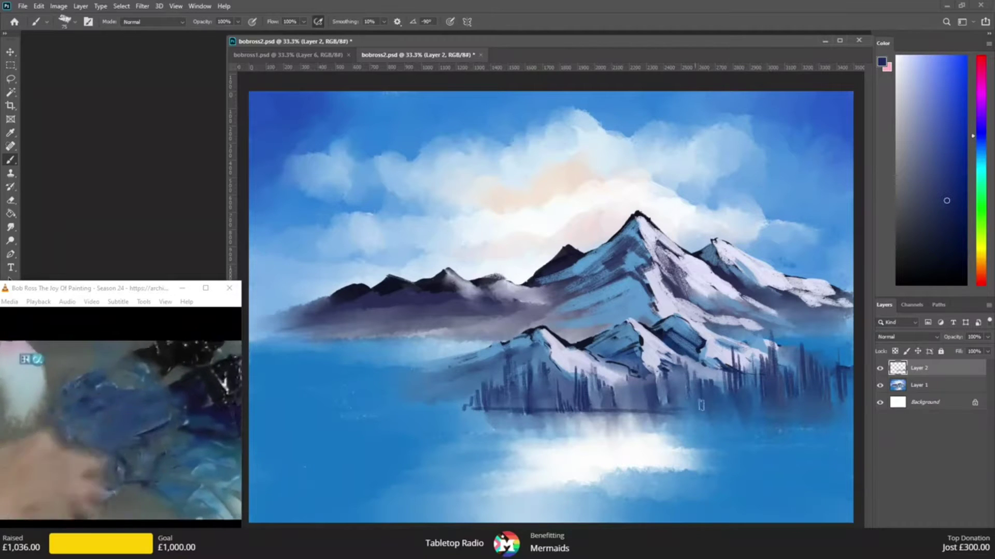
{"action": "left_click_drag", "start_coordinate": [829, 407], "coordinate": [842, 406]}
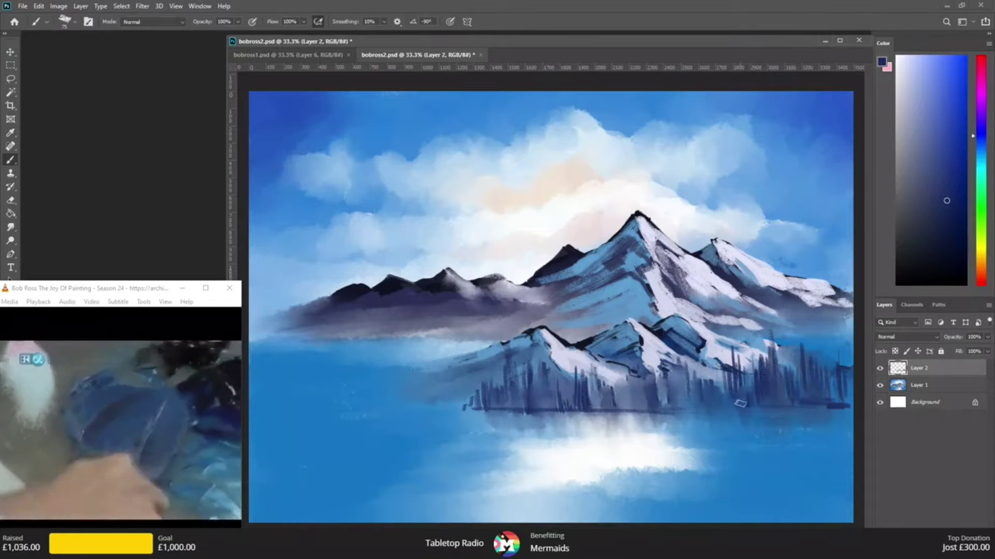
{"action": "left_click_drag", "start_coordinate": [721, 371], "coordinate": [701, 415]}
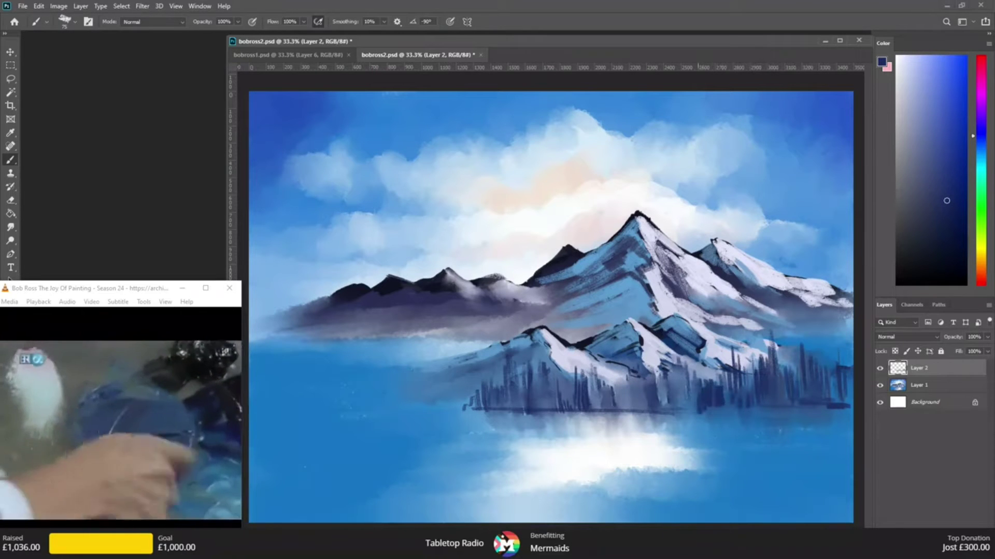
{"action": "left_click_drag", "start_coordinate": [683, 363], "coordinate": [682, 414]}
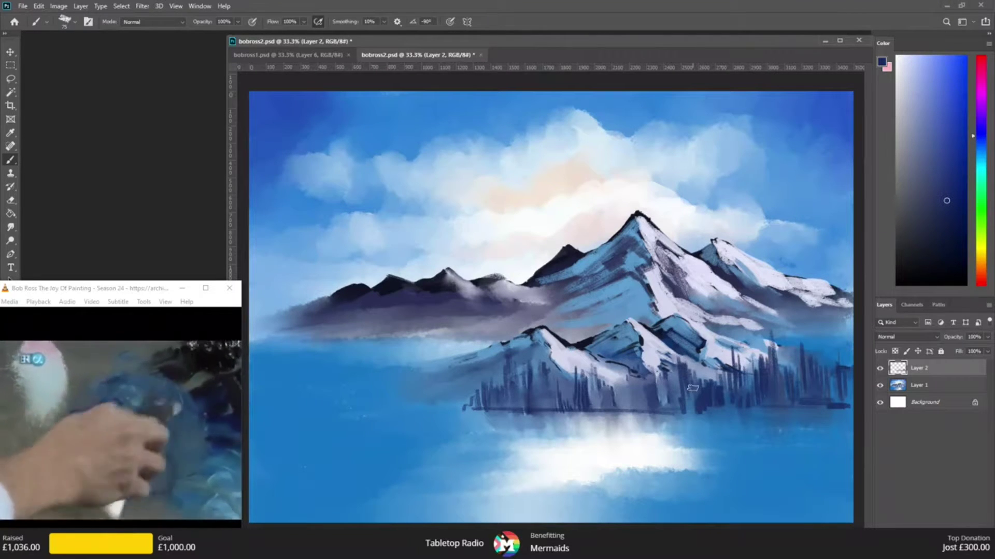
- Smudge the underside of the shoreline into the water as a soft reflection, from the left trees to the right edge
{"action": "key", "text": "r"}
{"action": "mouse_move", "coordinate": [617, 424]}
{"action": "left_mouse_down"}
{"action": "mouse_move", "coordinate": [579, 422]}
{"action": "mouse_move", "coordinate": [526, 447]}
{"action": "left_mouse_up"}
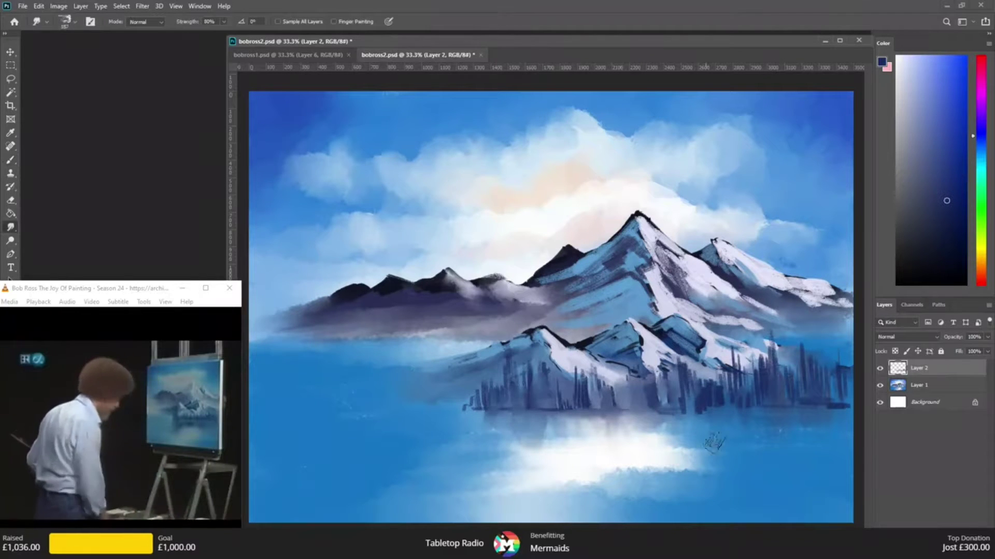
{"action": "left_click_drag", "start_coordinate": [828, 407], "coordinate": [851, 422]}
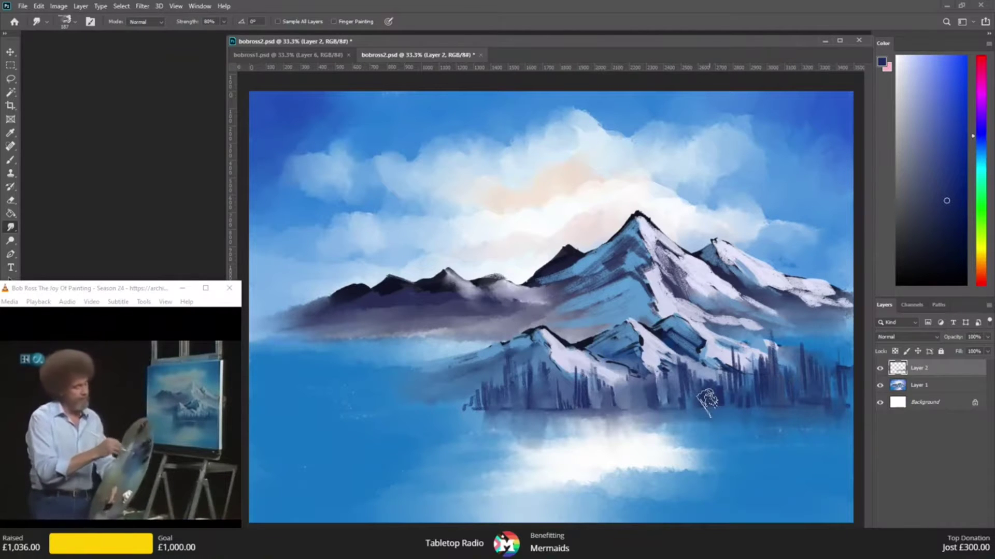
- Enlarge the brush to 117 px and paint short navy vertical reflection strokes beneath the far tree line's shoreline
{"action": "left_click", "coordinate": [11, 159]}
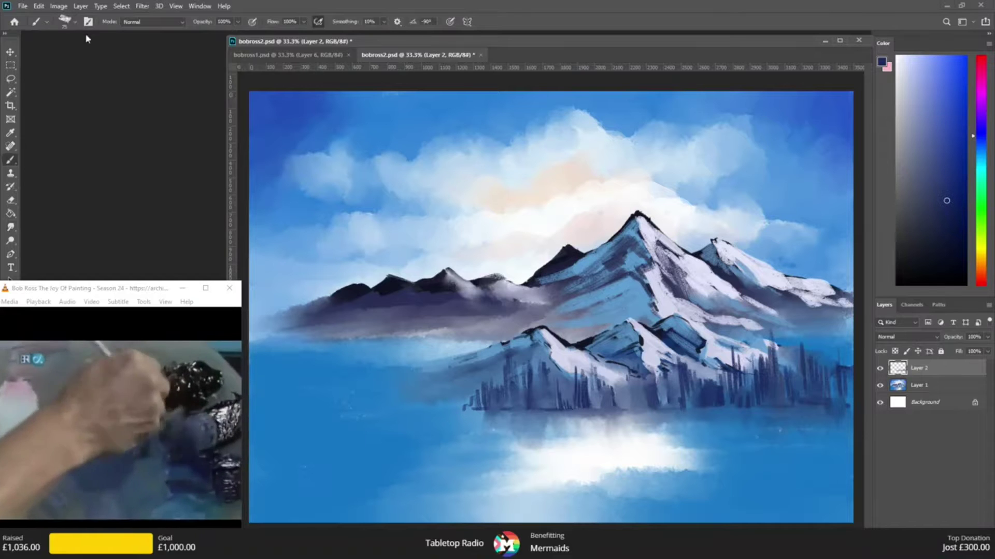
{"action": "left_click", "coordinate": [73, 22]}
{"action": "left_click", "coordinate": [93, 54]}
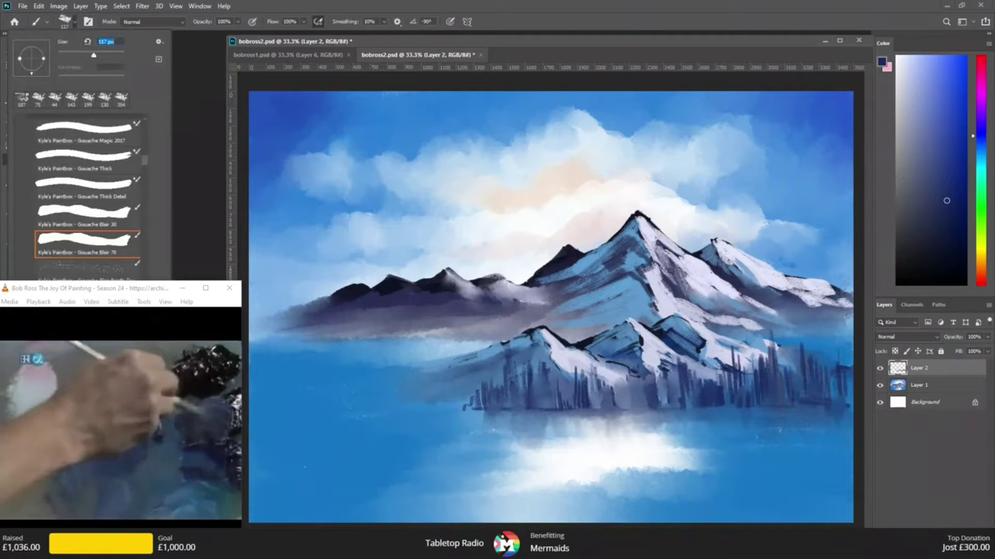
{"action": "key", "text": "Return"}
{"action": "left_click", "coordinate": [486, 418]}
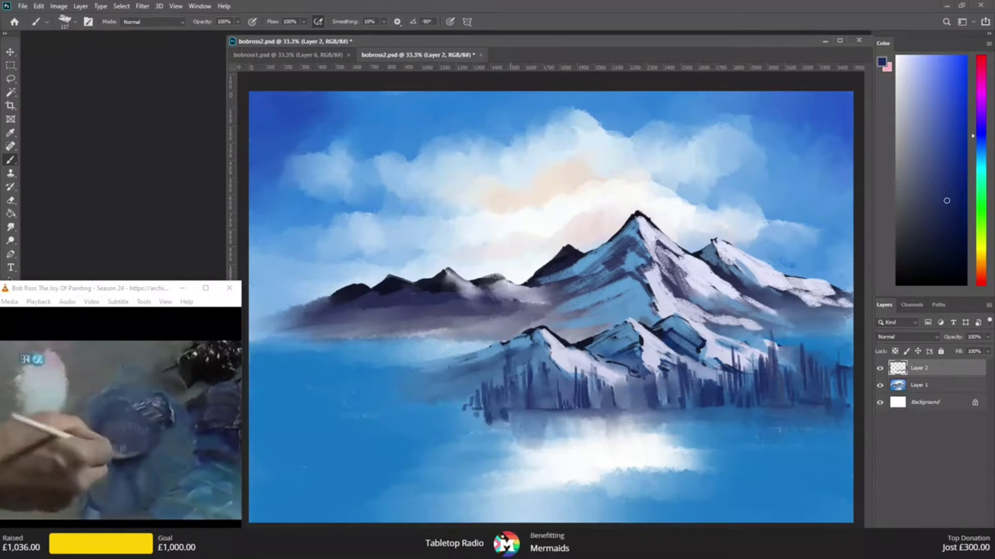
{"action": "left_click", "coordinate": [513, 418]}
{"action": "mouse_move", "coordinate": [523, 413]}
{"action": "left_mouse_down"}
{"action": "mouse_move", "coordinate": [530, 432]}
{"action": "mouse_move", "coordinate": [607, 428]}
{"action": "left_mouse_up"}
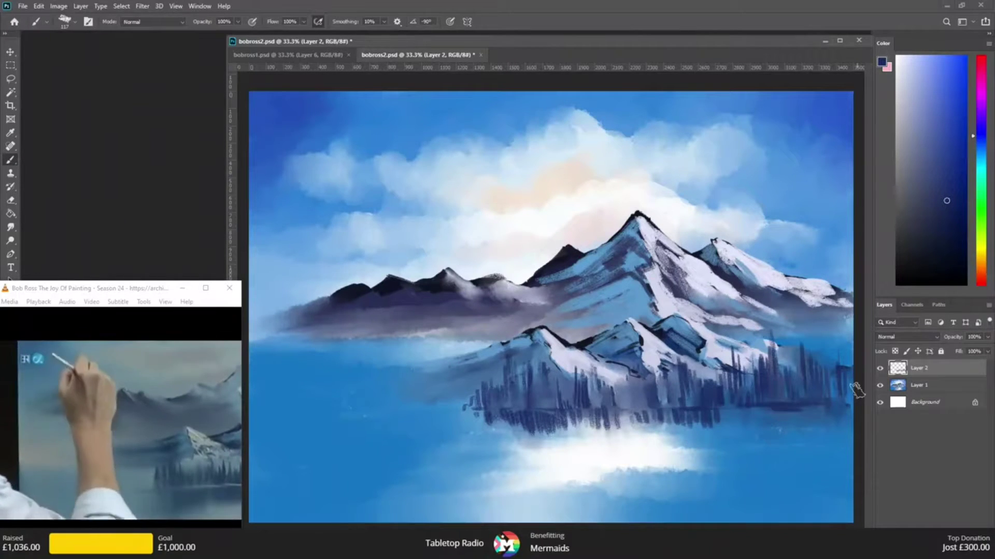
- Smudge the far trees' reflection strokes down into the water and draw a thin pale lavender waterline along the shoreline to the canvas's right edge
{"action": "left_click", "coordinate": [12, 228]}
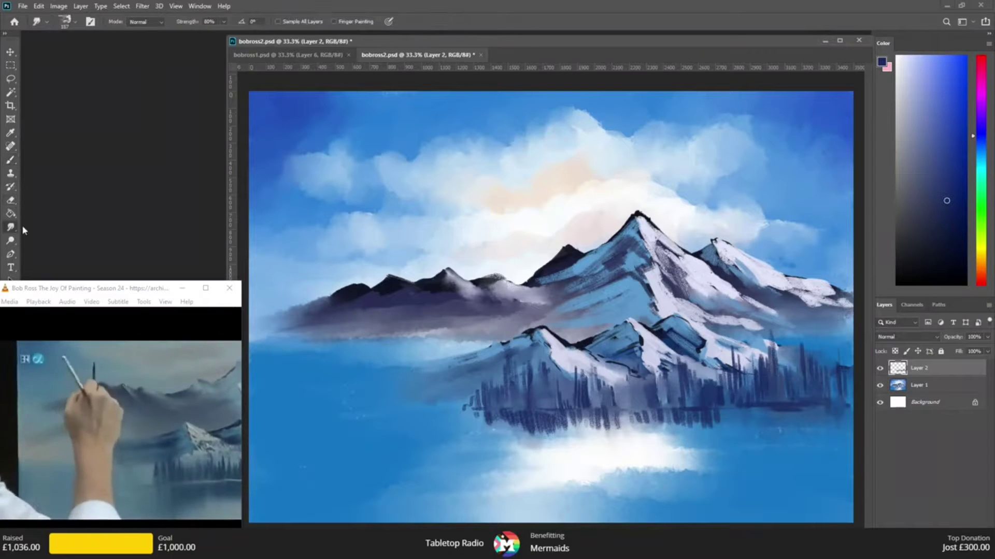
{"action": "left_click_drag", "start_coordinate": [702, 417], "coordinate": [710, 438]}
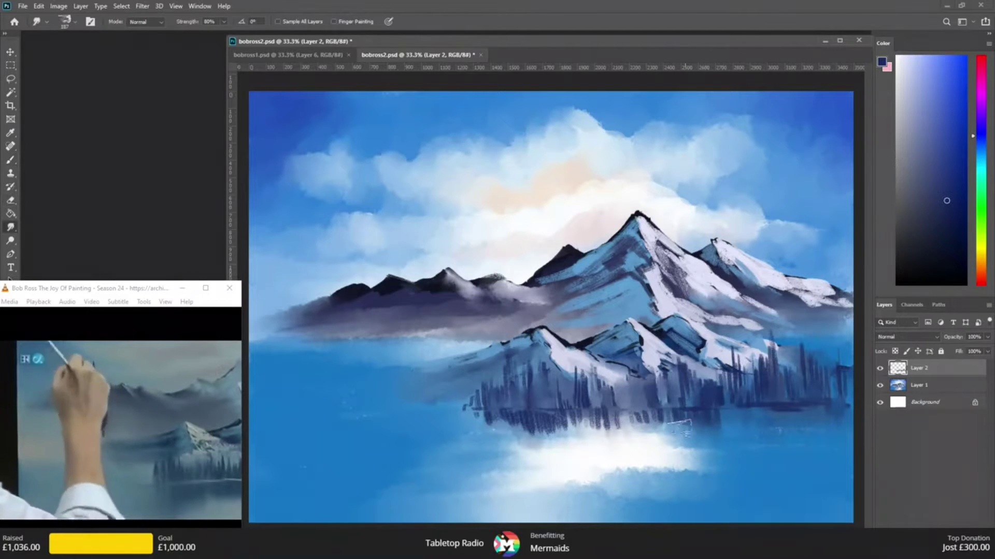
{"action": "mouse_move", "coordinate": [650, 435]}
{"action": "left_mouse_down"}
{"action": "mouse_move", "coordinate": [567, 441]}
{"action": "mouse_move", "coordinate": [541, 459]}
{"action": "left_mouse_up"}
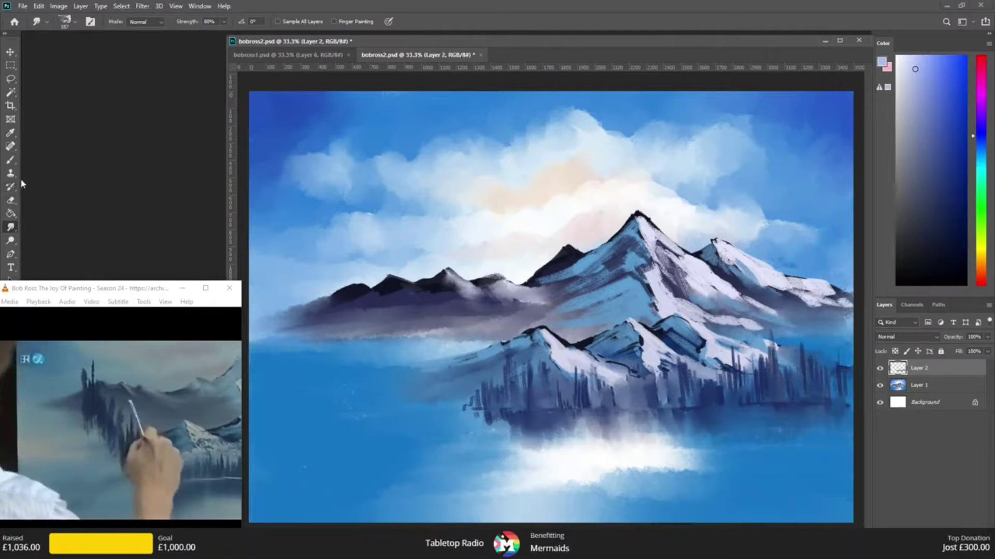
{"action": "left_click", "coordinate": [10, 160]}
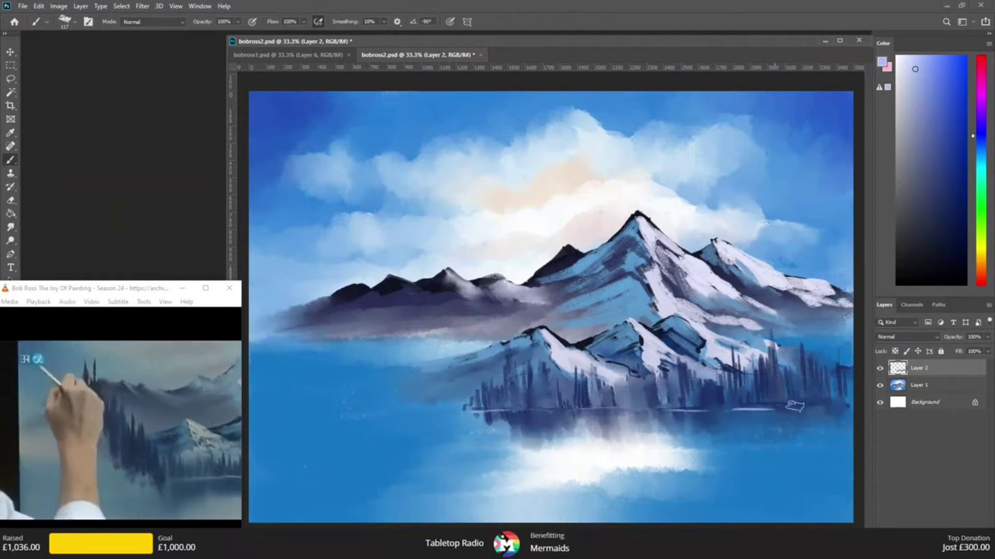
{"action": "left_click_drag", "start_coordinate": [724, 408], "coordinate": [849, 406]}
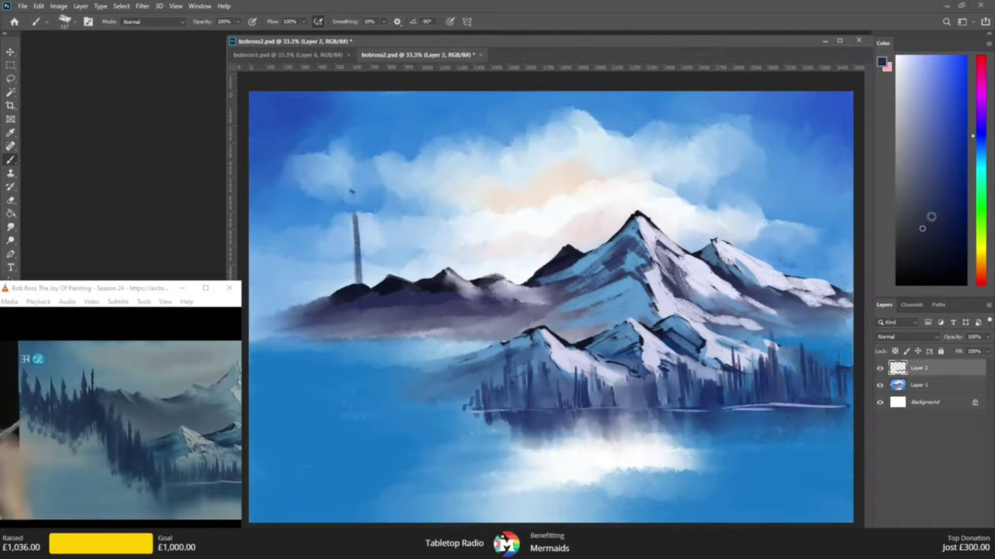
- Paint a near tree line in dark navy vertical strokes, stepping down from the far-left peak to the water beside the foothills
{"action": "left_click_drag", "start_coordinate": [351, 239], "coordinate": [357, 282]}
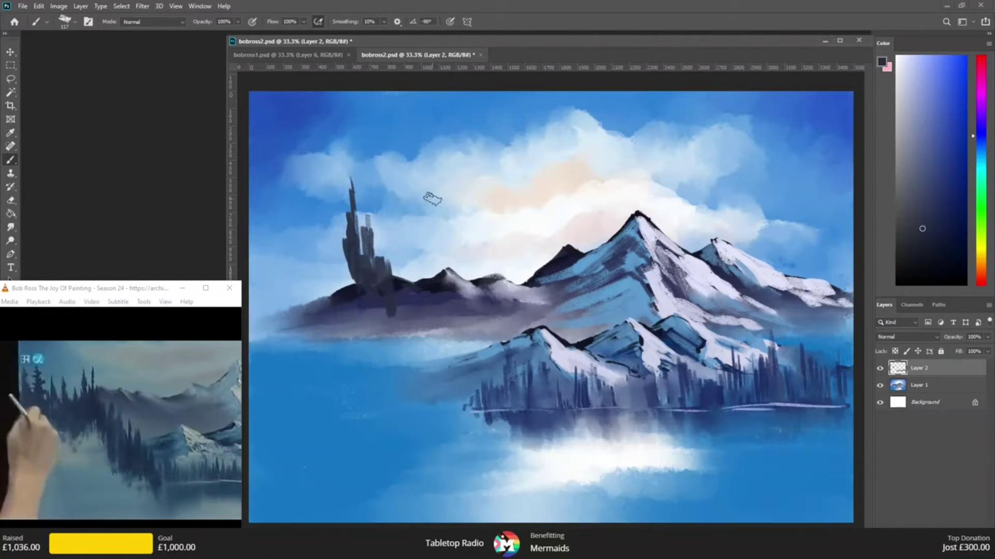
{"action": "mouse_move", "coordinate": [366, 230]}
{"action": "left_mouse_down"}
{"action": "mouse_move", "coordinate": [370, 274]}
{"action": "mouse_move", "coordinate": [344, 288]}
{"action": "mouse_move", "coordinate": [338, 243]}
{"action": "left_mouse_up"}
{"action": "mouse_move", "coordinate": [366, 285]}
{"action": "left_mouse_down"}
{"action": "mouse_move", "coordinate": [390, 344]}
{"action": "mouse_move", "coordinate": [401, 255]}
{"action": "mouse_move", "coordinate": [405, 305]}
{"action": "mouse_move", "coordinate": [414, 346]}
{"action": "left_mouse_up"}
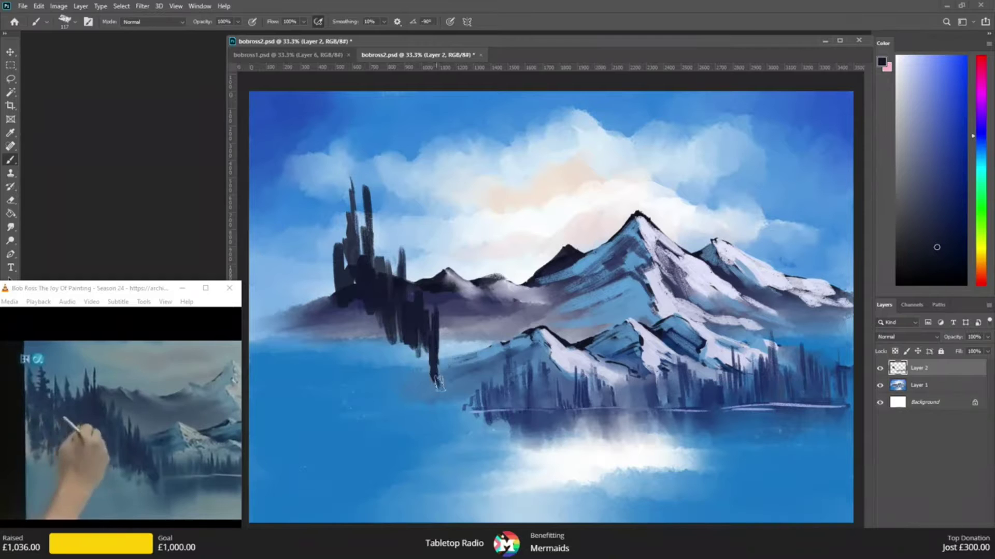
{"action": "mouse_move", "coordinate": [451, 323]}
{"action": "left_mouse_down"}
{"action": "mouse_move", "coordinate": [457, 379]}
{"action": "mouse_move", "coordinate": [462, 342]}
{"action": "mouse_move", "coordinate": [448, 375]}
{"action": "mouse_move", "coordinate": [444, 366]}
{"action": "mouse_move", "coordinate": [457, 384]}
{"action": "mouse_move", "coordinate": [463, 359]}
{"action": "mouse_move", "coordinate": [474, 391]}
{"action": "left_mouse_up"}
{"action": "mouse_move", "coordinate": [461, 329]}
{"action": "left_mouse_down"}
{"action": "mouse_move", "coordinate": [477, 368]}
{"action": "mouse_move", "coordinate": [487, 331]}
{"action": "mouse_move", "coordinate": [498, 412]}
{"action": "mouse_move", "coordinate": [510, 399]}
{"action": "mouse_move", "coordinate": [492, 352]}
{"action": "mouse_move", "coordinate": [527, 402]}
{"action": "mouse_move", "coordinate": [525, 412]}
{"action": "mouse_move", "coordinate": [497, 384]}
{"action": "mouse_move", "coordinate": [519, 433]}
{"action": "left_mouse_up"}
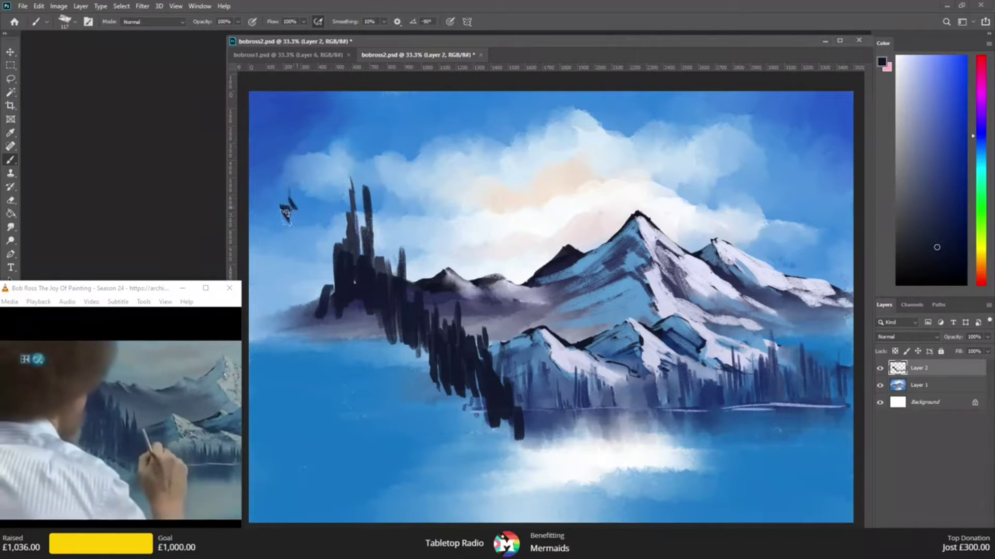
- Fill the canvas's left side with tall, near-black navy trees of uneven height, reaching from the sky down toward the water
{"action": "mouse_move", "coordinate": [295, 220]}
{"action": "left_mouse_down"}
{"action": "mouse_move", "coordinate": [276, 243]}
{"action": "mouse_move", "coordinate": [301, 248]}
{"action": "mouse_move", "coordinate": [284, 259]}
{"action": "mouse_move", "coordinate": [292, 243]}
{"action": "mouse_move", "coordinate": [285, 296]}
{"action": "left_mouse_up"}
{"action": "mouse_move", "coordinate": [270, 205]}
{"action": "left_mouse_down"}
{"action": "mouse_move", "coordinate": [275, 298]}
{"action": "mouse_move", "coordinate": [257, 236]}
{"action": "mouse_move", "coordinate": [264, 275]}
{"action": "left_mouse_up"}
{"action": "mouse_move", "coordinate": [246, 186]}
{"action": "left_mouse_down"}
{"action": "mouse_move", "coordinate": [256, 224]}
{"action": "mouse_move", "coordinate": [281, 230]}
{"action": "mouse_move", "coordinate": [290, 174]}
{"action": "mouse_move", "coordinate": [324, 259]}
{"action": "left_mouse_up"}
{"action": "mouse_move", "coordinate": [323, 198]}
{"action": "left_mouse_down"}
{"action": "mouse_move", "coordinate": [324, 241]}
{"action": "mouse_move", "coordinate": [326, 200]}
{"action": "mouse_move", "coordinate": [340, 236]}
{"action": "mouse_move", "coordinate": [348, 221]}
{"action": "left_mouse_up"}
{"action": "mouse_move", "coordinate": [327, 264]}
{"action": "left_mouse_down"}
{"action": "mouse_move", "coordinate": [323, 324]}
{"action": "mouse_move", "coordinate": [312, 324]}
{"action": "left_mouse_up"}
{"action": "left_click_drag", "start_coordinate": [299, 240], "coordinate": [294, 331]}
{"action": "left_click_drag", "start_coordinate": [284, 256], "coordinate": [282, 332]}
{"action": "left_click_drag", "start_coordinate": [257, 257], "coordinate": [257, 327]}
{"action": "left_click_drag", "start_coordinate": [272, 290], "coordinate": [268, 350]}
- Extend the dark forest's lower edge with ragged vertical strokes and smudge that edge softly into the water along the slope
{"action": "mouse_move", "coordinate": [334, 306]}
{"action": "left_mouse_down"}
{"action": "mouse_move", "coordinate": [345, 363]}
{"action": "mouse_move", "coordinate": [369, 366]}
{"action": "left_mouse_up"}
{"action": "left_click_drag", "start_coordinate": [381, 309], "coordinate": [399, 380]}
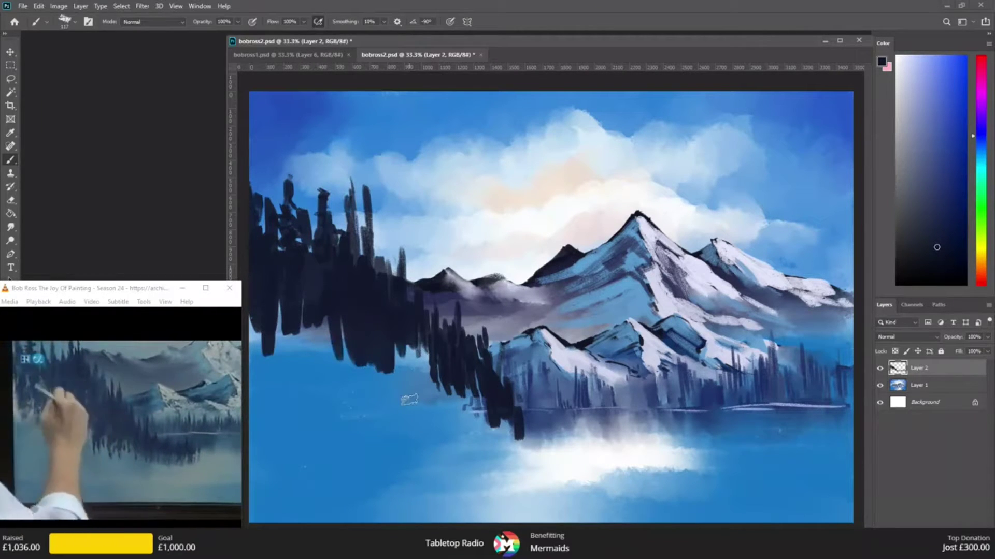
{"action": "left_click_drag", "start_coordinate": [321, 325], "coordinate": [323, 378]}
{"action": "left_click_drag", "start_coordinate": [293, 333], "coordinate": [293, 381]}
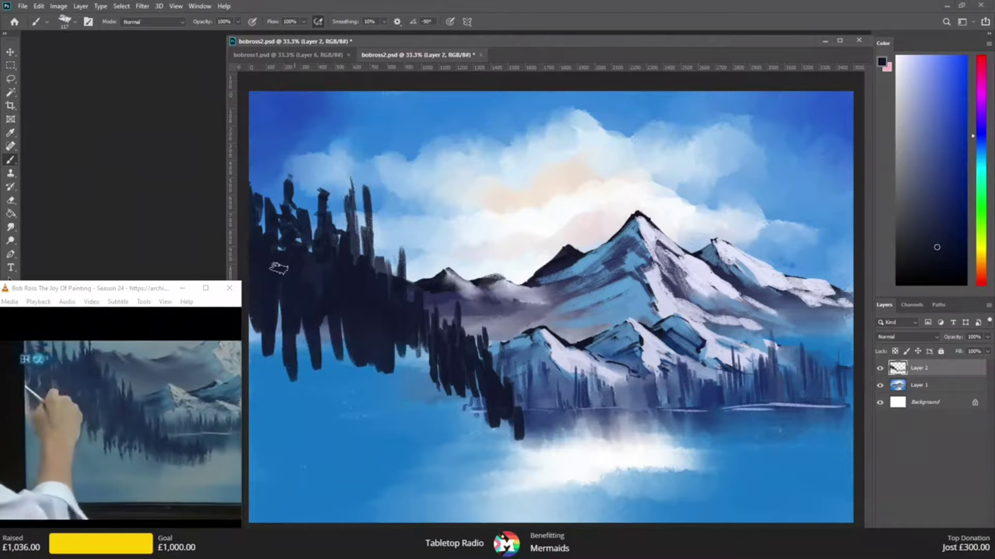
{"action": "left_click_drag", "start_coordinate": [274, 298], "coordinate": [274, 370]}
{"action": "left_click_drag", "start_coordinate": [259, 316], "coordinate": [257, 371]}
{"action": "left_click_drag", "start_coordinate": [289, 339], "coordinate": [295, 363]}
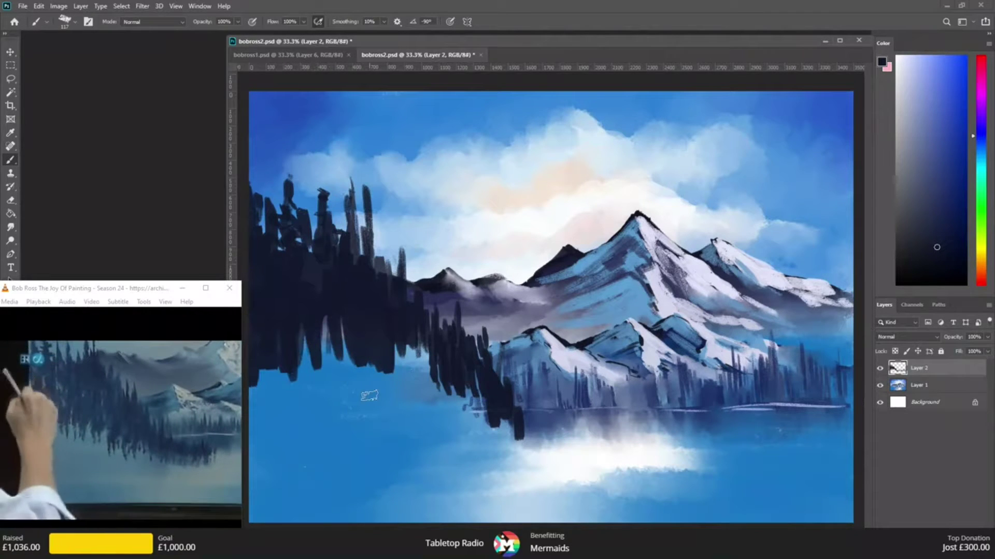
{"action": "left_click", "coordinate": [19, 226]}
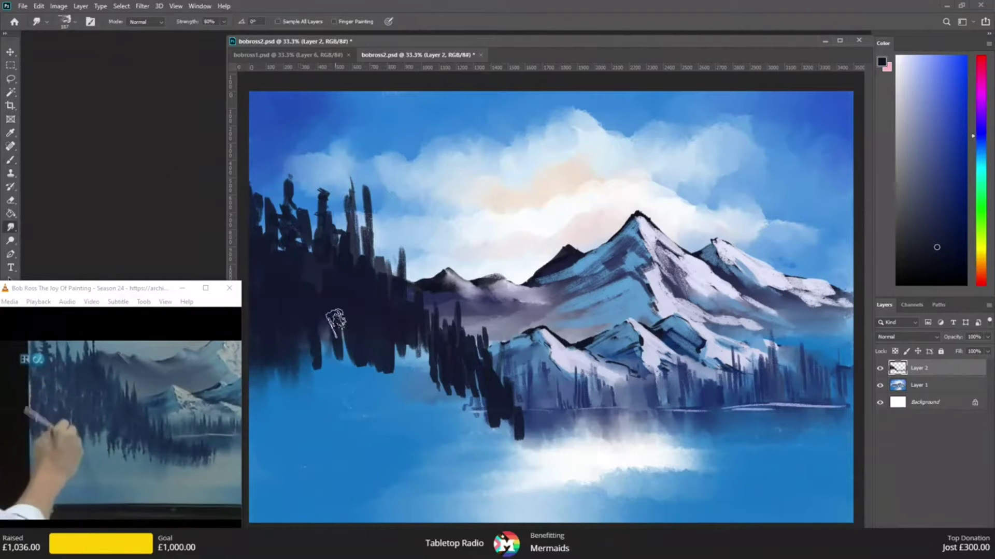
{"action": "mouse_move", "coordinate": [422, 337]}
{"action": "left_mouse_down"}
{"action": "mouse_move", "coordinate": [442, 396]}
{"action": "mouse_move", "coordinate": [458, 391]}
{"action": "mouse_move", "coordinate": [495, 434]}
{"action": "left_mouse_up"}
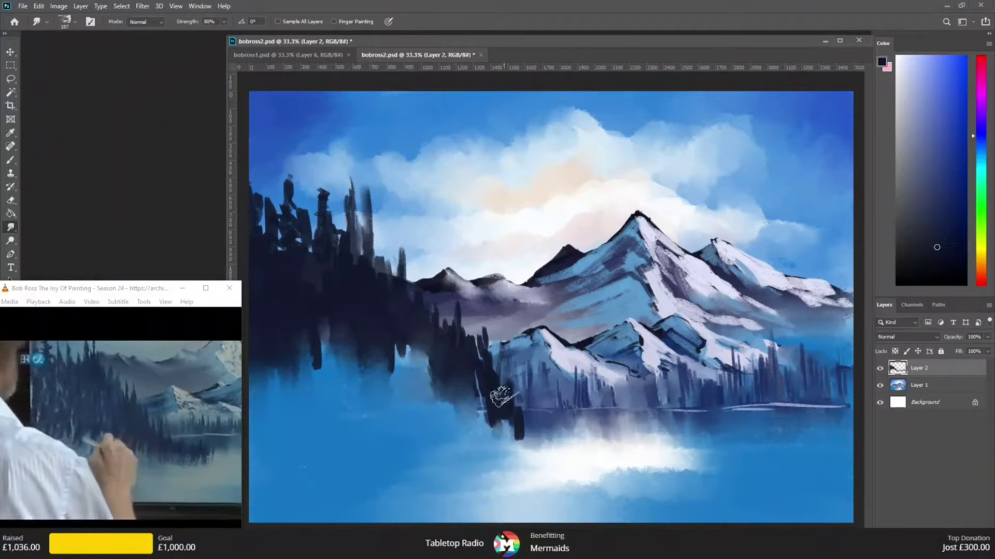
- Extend the left forest down to a level shoreline with navy vertical strokes and smudge its base into the water
{"action": "left_click", "coordinate": [11, 159]}
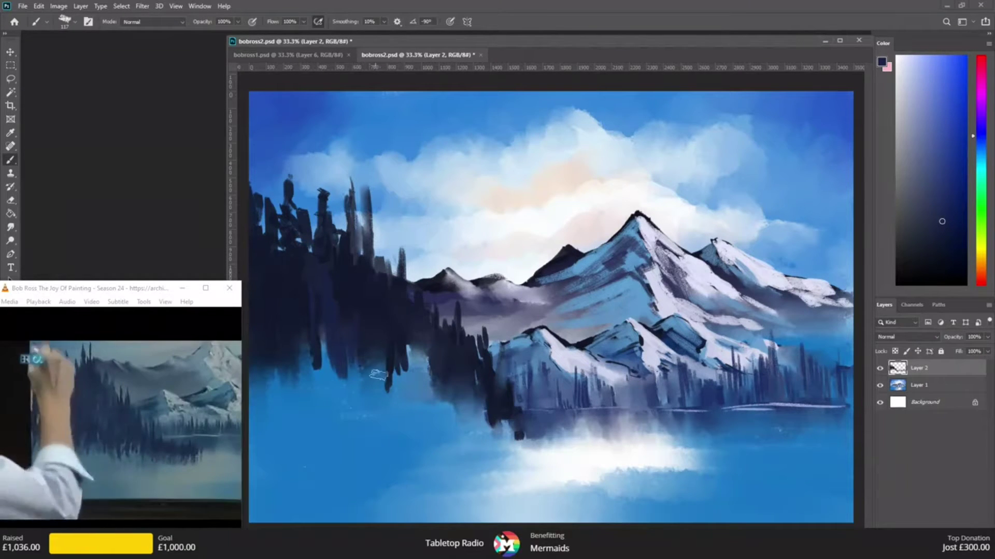
{"action": "left_click_drag", "start_coordinate": [378, 374], "coordinate": [435, 381]}
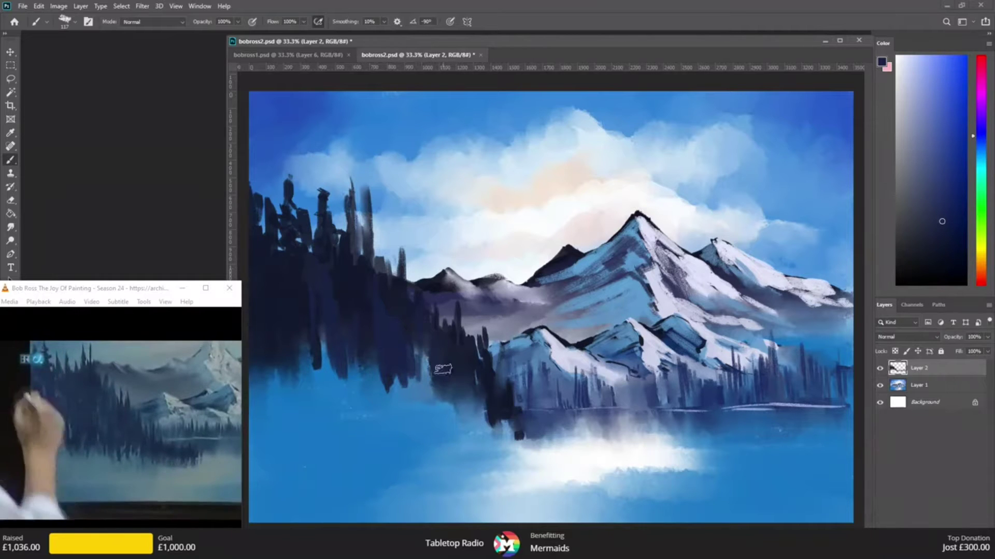
{"action": "mouse_move", "coordinate": [308, 300]}
{"action": "left_mouse_down"}
{"action": "mouse_move", "coordinate": [290, 368]}
{"action": "mouse_move", "coordinate": [260, 312]}
{"action": "mouse_move", "coordinate": [265, 389]}
{"action": "left_mouse_up"}
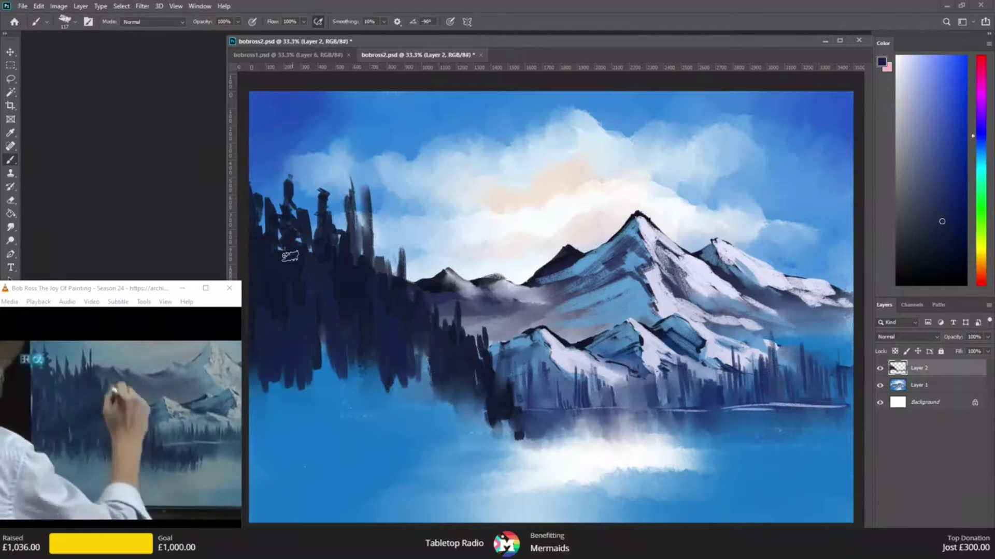
{"action": "left_click_drag", "start_coordinate": [284, 168], "coordinate": [291, 288]}
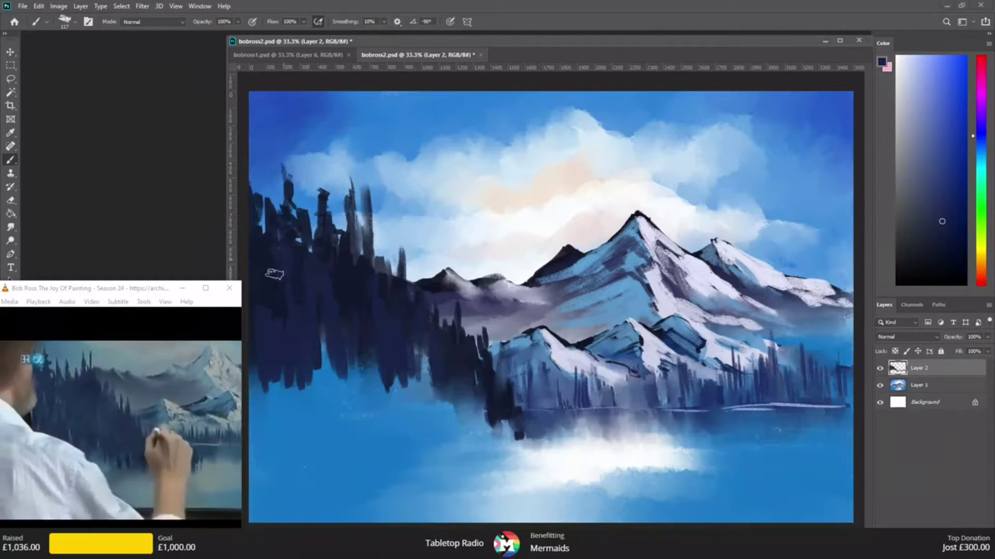
{"action": "mouse_move", "coordinate": [353, 311]}
{"action": "left_mouse_down"}
{"action": "mouse_move", "coordinate": [355, 382]}
{"action": "mouse_move", "coordinate": [372, 338]}
{"action": "mouse_move", "coordinate": [387, 332]}
{"action": "mouse_move", "coordinate": [409, 402]}
{"action": "mouse_move", "coordinate": [421, 359]}
{"action": "mouse_move", "coordinate": [439, 369]}
{"action": "mouse_move", "coordinate": [464, 410]}
{"action": "mouse_move", "coordinate": [405, 393]}
{"action": "mouse_move", "coordinate": [355, 397]}
{"action": "mouse_move", "coordinate": [339, 333]}
{"action": "mouse_move", "coordinate": [327, 419]}
{"action": "mouse_move", "coordinate": [321, 349]}
{"action": "mouse_move", "coordinate": [295, 450]}
{"action": "left_mouse_up"}
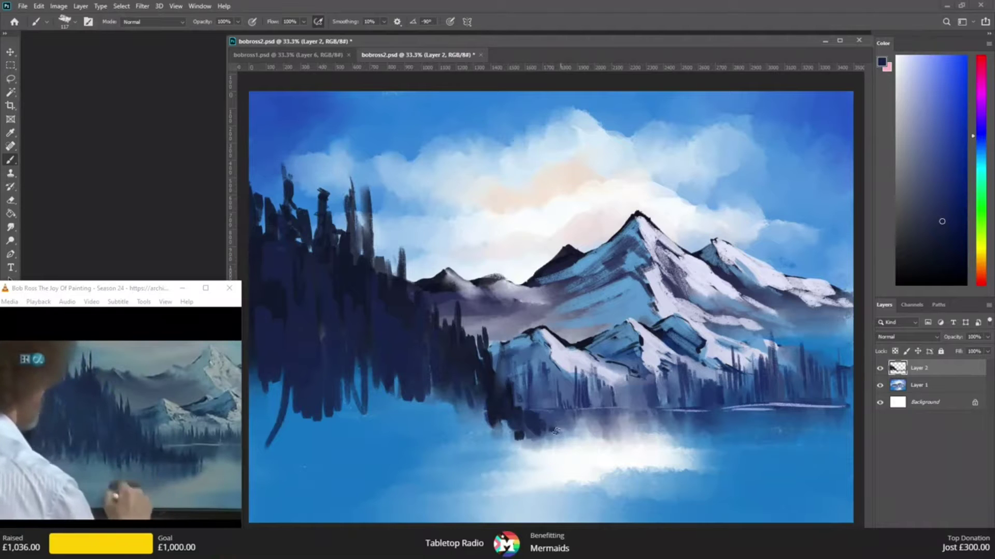
{"action": "mouse_move", "coordinate": [495, 411]}
{"action": "left_mouse_down"}
{"action": "mouse_move", "coordinate": [475, 442]}
{"action": "mouse_move", "coordinate": [464, 426]}
{"action": "mouse_move", "coordinate": [440, 423]}
{"action": "mouse_move", "coordinate": [400, 377]}
{"action": "mouse_move", "coordinate": [379, 433]}
{"action": "mouse_move", "coordinate": [355, 371]}
{"action": "mouse_move", "coordinate": [337, 436]}
{"action": "mouse_move", "coordinate": [287, 383]}
{"action": "mouse_move", "coordinate": [265, 406]}
{"action": "mouse_move", "coordinate": [249, 375]}
{"action": "mouse_move", "coordinate": [277, 440]}
{"action": "mouse_move", "coordinate": [296, 372]}
{"action": "mouse_move", "coordinate": [323, 436]}
{"action": "mouse_move", "coordinate": [338, 391]}
{"action": "mouse_move", "coordinate": [429, 427]}
{"action": "mouse_move", "coordinate": [469, 396]}
{"action": "mouse_move", "coordinate": [477, 426]}
{"action": "left_mouse_up"}
{"action": "left_click_drag", "start_coordinate": [306, 438], "coordinate": [567, 437]}
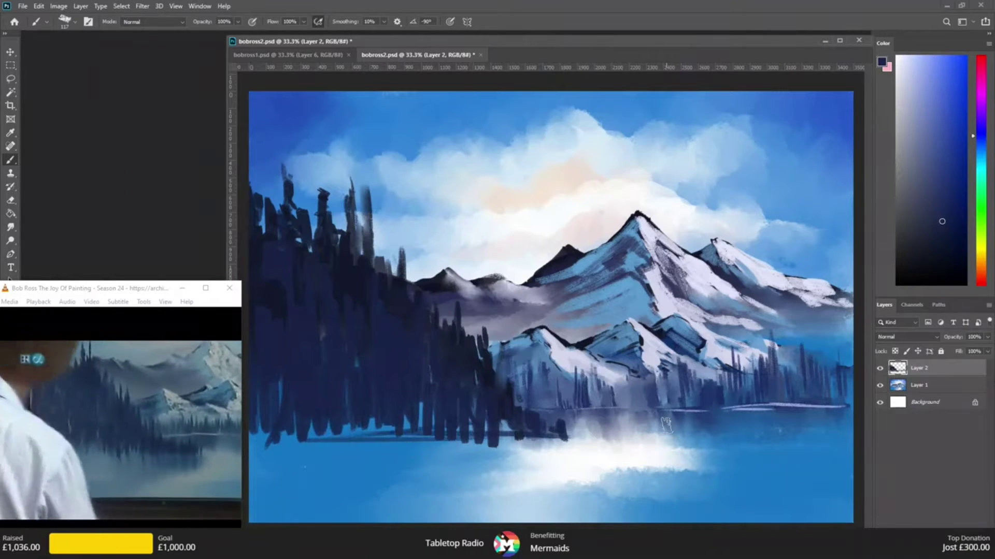
{"action": "left_click", "coordinate": [11, 227]}
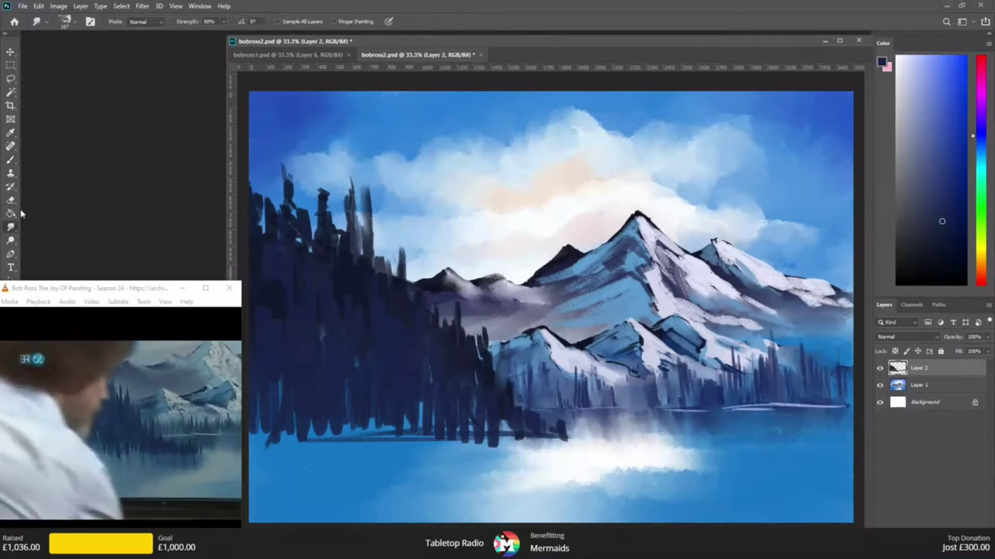
{"action": "mouse_move", "coordinate": [440, 448]}
{"action": "left_mouse_down"}
{"action": "mouse_move", "coordinate": [492, 425]}
{"action": "mouse_move", "coordinate": [498, 440]}
{"action": "mouse_move", "coordinate": [518, 424]}
{"action": "mouse_move", "coordinate": [535, 435]}
{"action": "mouse_move", "coordinate": [497, 396]}
{"action": "mouse_move", "coordinate": [522, 438]}
{"action": "left_mouse_up"}
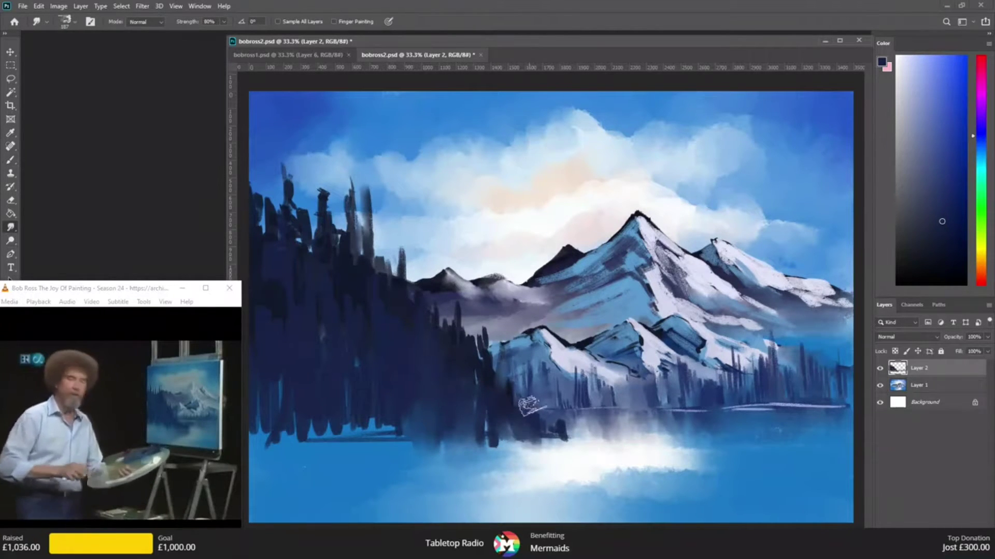
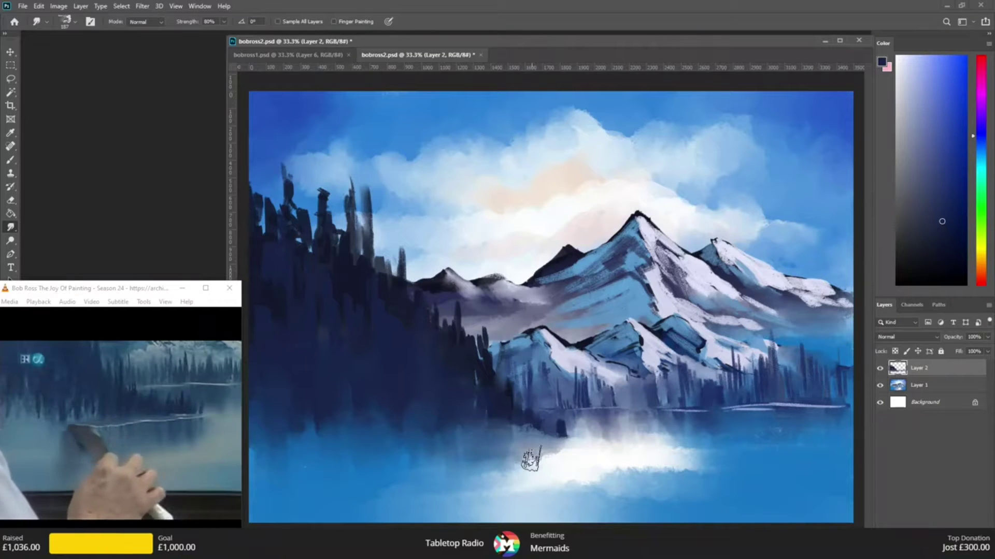
- Sample a muted blue from the forest's base, paint vertical reflection strokes in the water below it and smudge them soft
{"action": "key", "text": "i"}
{"action": "left_click", "coordinate": [452, 433]}
{"action": "key", "text": "b"}
{"action": "left_click_drag", "start_coordinate": [449, 451], "coordinate": [448, 481]}
{"action": "left_click_drag", "start_coordinate": [443, 450], "coordinate": [441, 486]}
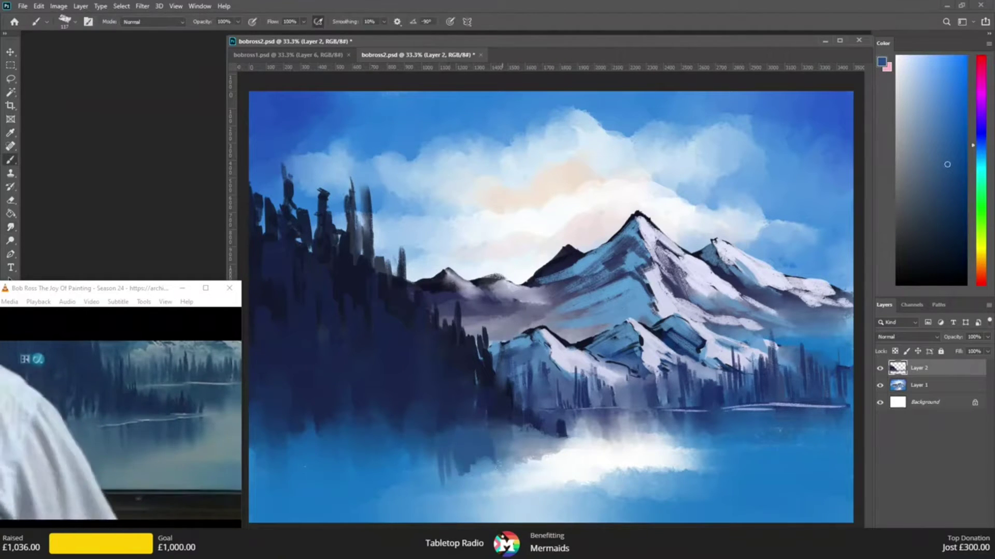
{"action": "left_click_drag", "start_coordinate": [421, 454], "coordinate": [429, 503]}
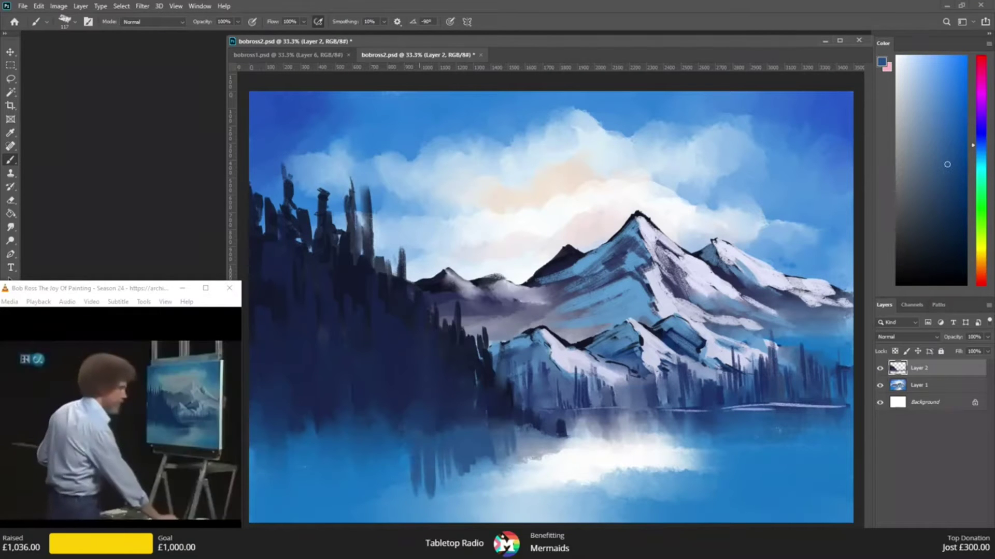
{"action": "left_click_drag", "start_coordinate": [406, 450], "coordinate": [400, 507]}
{"action": "mouse_move", "coordinate": [362, 457]}
{"action": "left_mouse_down"}
{"action": "mouse_move", "coordinate": [357, 498]}
{"action": "mouse_move", "coordinate": [342, 516]}
{"action": "left_mouse_up"}
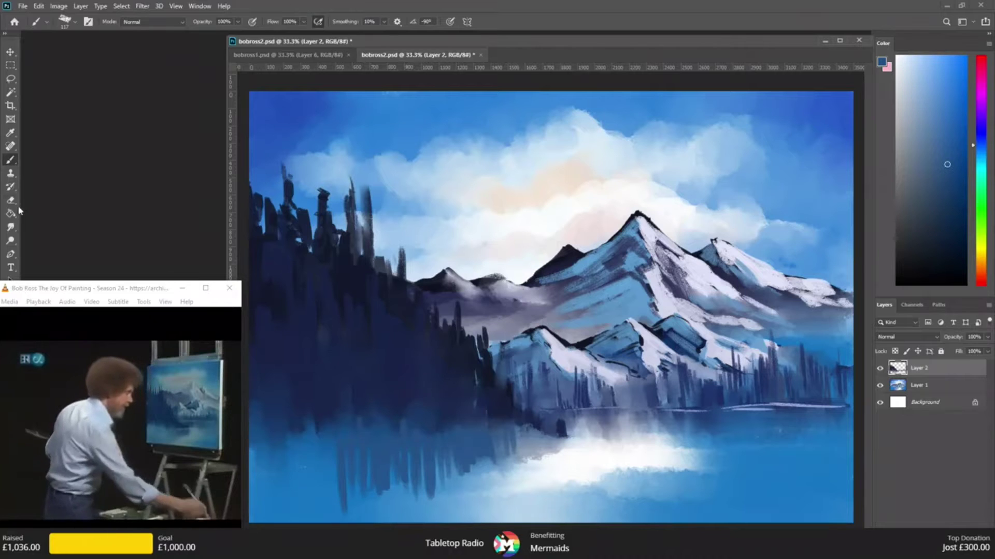
{"action": "left_click", "coordinate": [12, 227]}
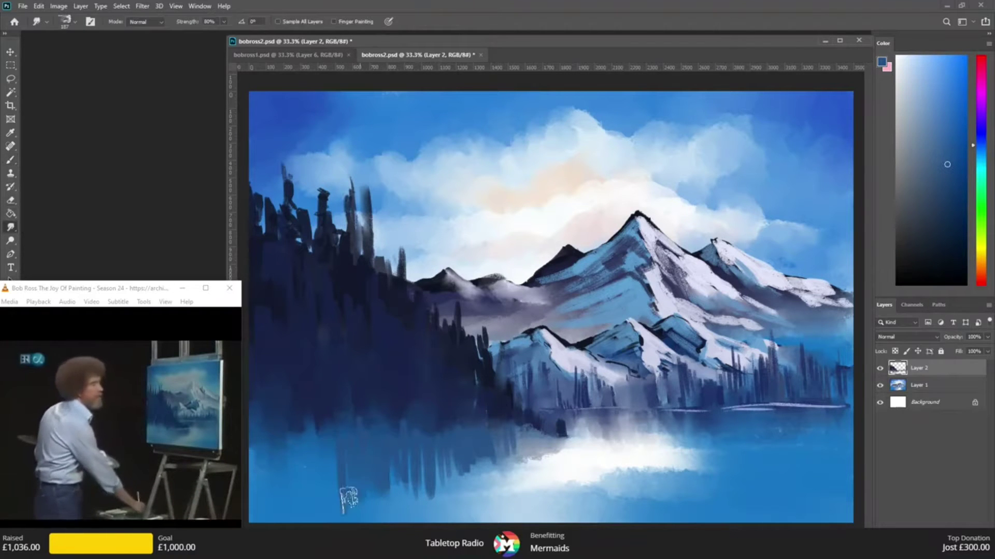
{"action": "mouse_move", "coordinate": [392, 492]}
{"action": "left_mouse_down"}
{"action": "mouse_move", "coordinate": [431, 517]}
{"action": "mouse_move", "coordinate": [459, 451]}
{"action": "mouse_move", "coordinate": [474, 474]}
{"action": "mouse_move", "coordinate": [503, 439]}
{"action": "mouse_move", "coordinate": [561, 444]}
{"action": "left_mouse_up"}
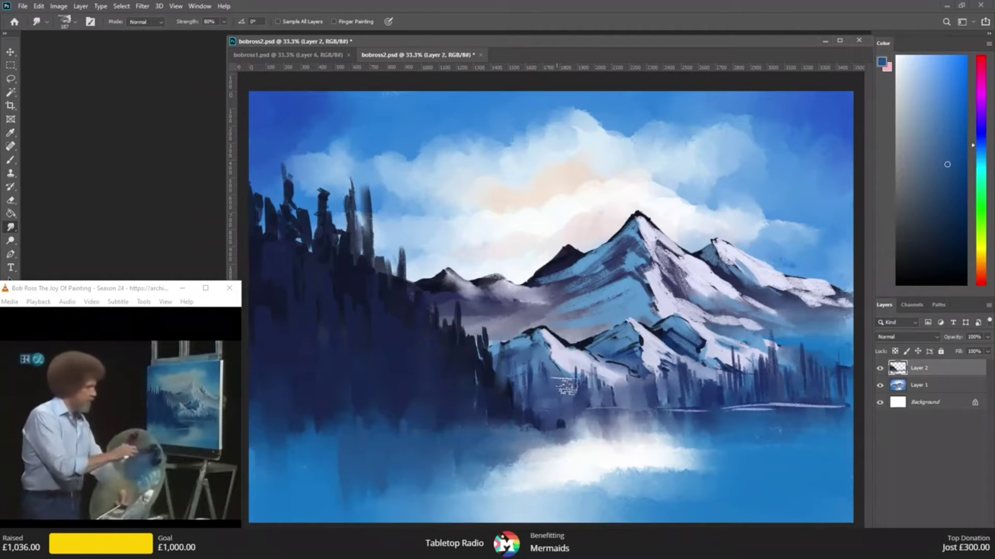
- Sample white from the bright water and draw a thin horizontal waterline along the base of the left forest to its tip
{"action": "key", "text": "b"}
{"action": "left_click", "coordinate": [587, 392], "text": "alt"}
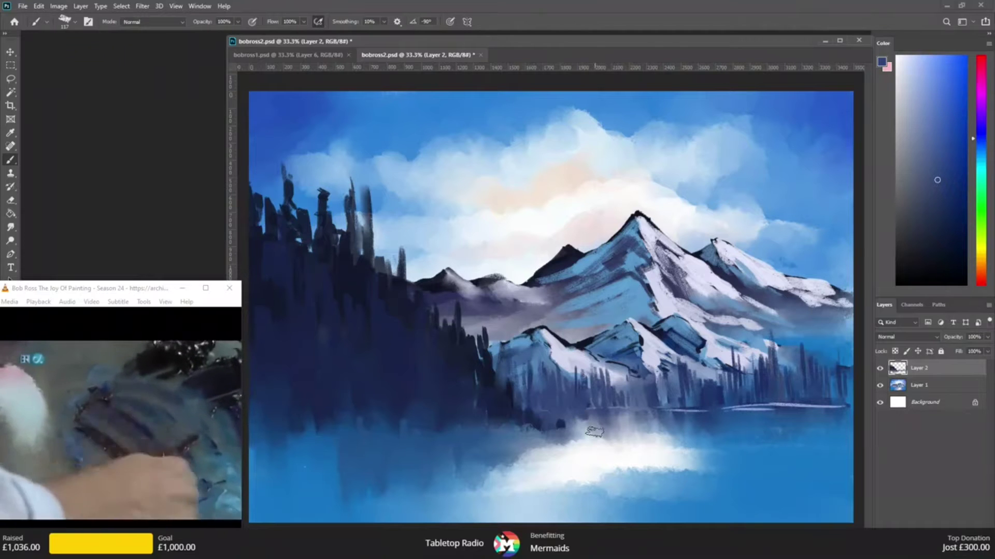
{"action": "left_click", "coordinate": [532, 450], "text": "alt"}
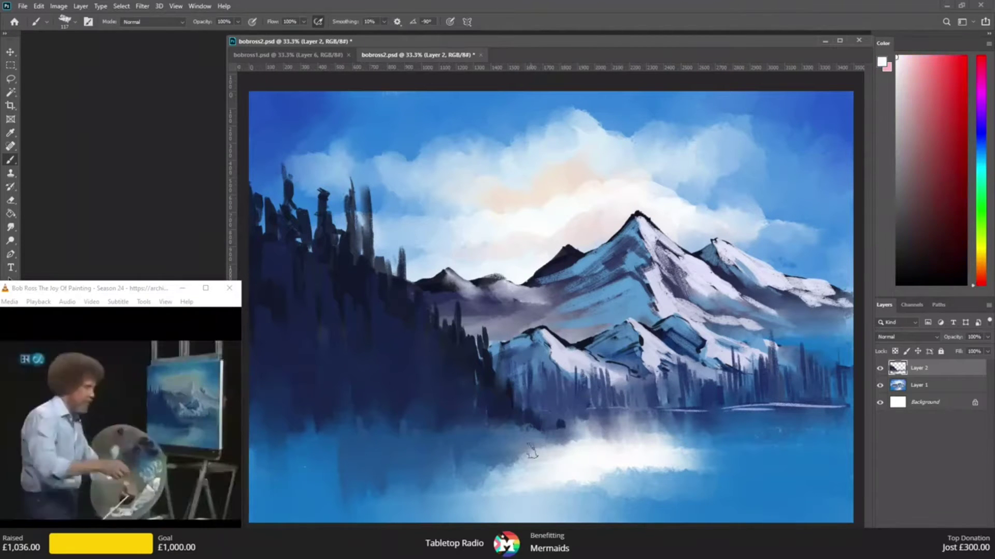
{"action": "left_click_drag", "start_coordinate": [278, 440], "coordinate": [453, 434]}
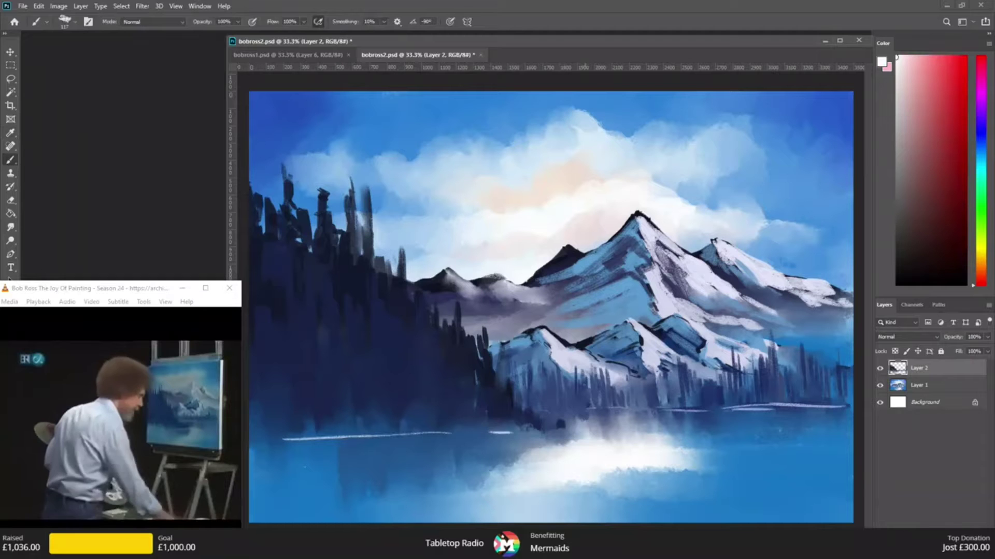
{"action": "left_click_drag", "start_coordinate": [552, 431], "coordinate": [522, 430]}
{"action": "left_click_drag", "start_coordinate": [429, 436], "coordinate": [535, 433]}
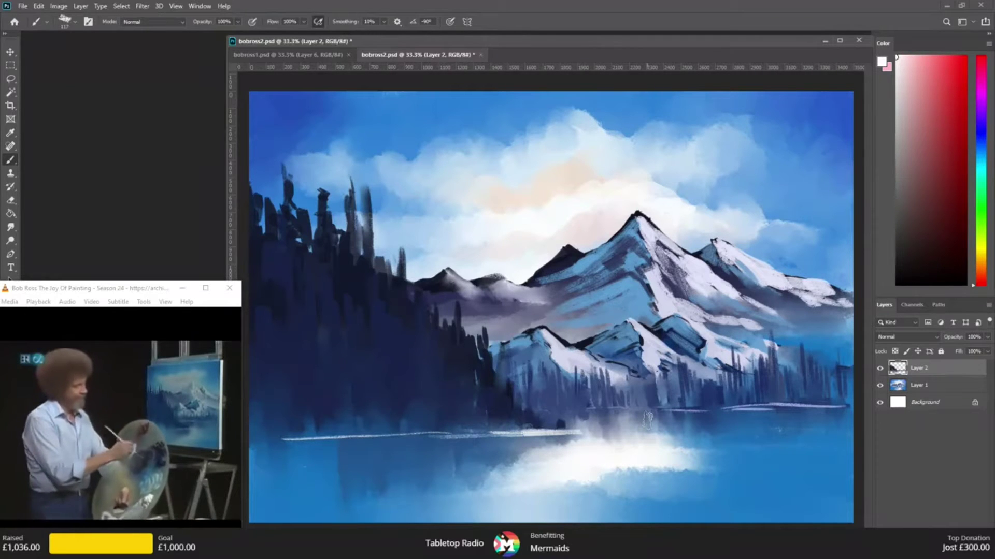
- Smudge the white waterline along the base of the left forest, softening it from its tip back toward the middle
{"action": "left_click", "coordinate": [11, 228]}
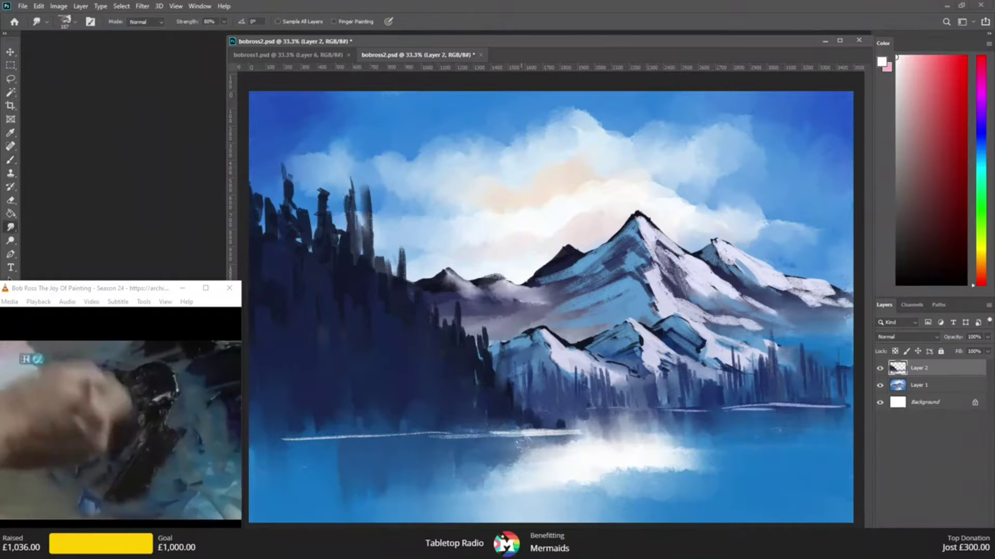
{"action": "left_click_drag", "start_coordinate": [521, 436], "coordinate": [574, 437]}
{"action": "left_click_drag", "start_coordinate": [495, 436], "coordinate": [426, 437]}
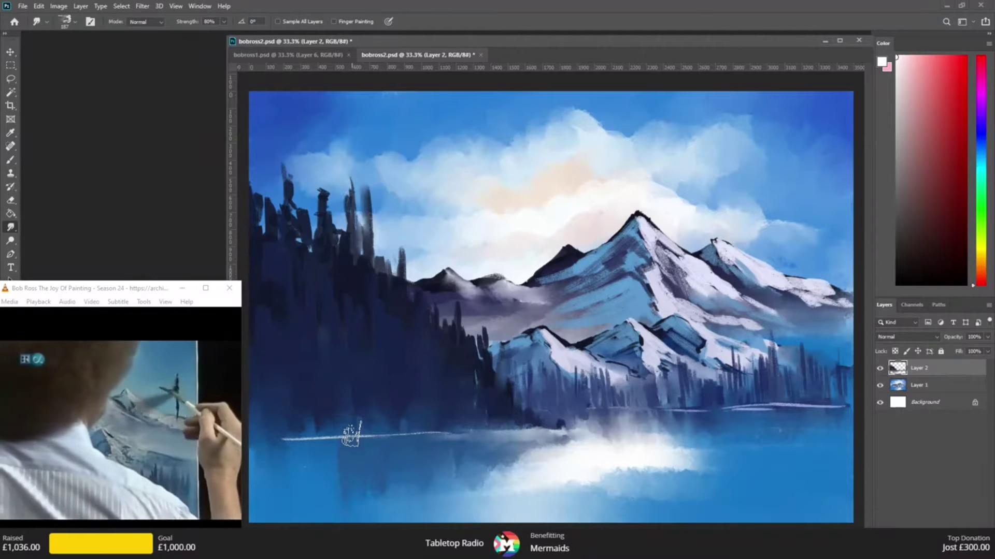
- Add a new layer and paint the upper trunk and branches of a tall dark navy evergreen near the canvas's right edge
{"action": "left_click_drag", "start_coordinate": [977, 167], "coordinate": [977, 139]}
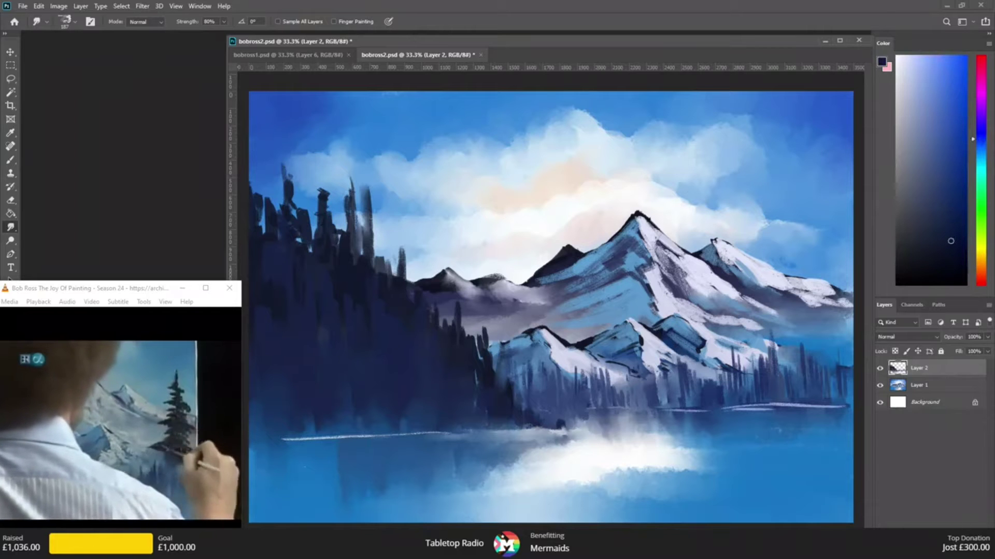
{"action": "key", "text": "ctrl+shift+alt+n"}
{"action": "left_click", "coordinate": [10, 161]}
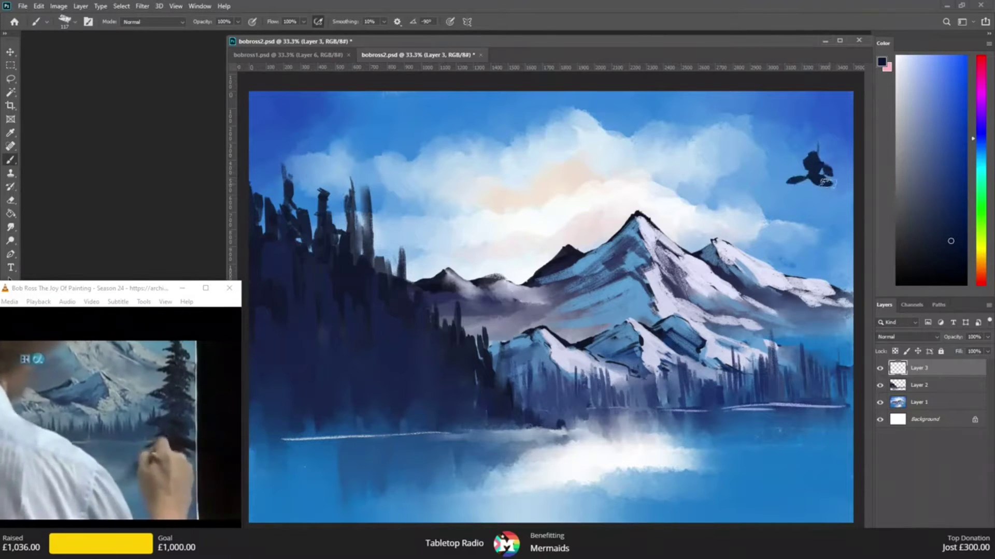
{"action": "mouse_move", "coordinate": [806, 203]}
{"action": "left_mouse_down"}
{"action": "mouse_move", "coordinate": [847, 199]}
{"action": "mouse_move", "coordinate": [831, 203]}
{"action": "mouse_move", "coordinate": [826, 219]}
{"action": "mouse_move", "coordinate": [813, 207]}
{"action": "mouse_move", "coordinate": [768, 224]}
{"action": "mouse_move", "coordinate": [854, 225]}
{"action": "mouse_move", "coordinate": [832, 222]}
{"action": "mouse_move", "coordinate": [827, 239]}
{"action": "mouse_move", "coordinate": [762, 248]}
{"action": "mouse_move", "coordinate": [806, 240]}
{"action": "mouse_move", "coordinate": [827, 250]}
{"action": "mouse_move", "coordinate": [829, 230]}
{"action": "mouse_move", "coordinate": [853, 244]}
{"action": "mouse_move", "coordinate": [762, 272]}
{"action": "mouse_move", "coordinate": [797, 283]}
{"action": "mouse_move", "coordinate": [849, 267]}
{"action": "left_mouse_up"}
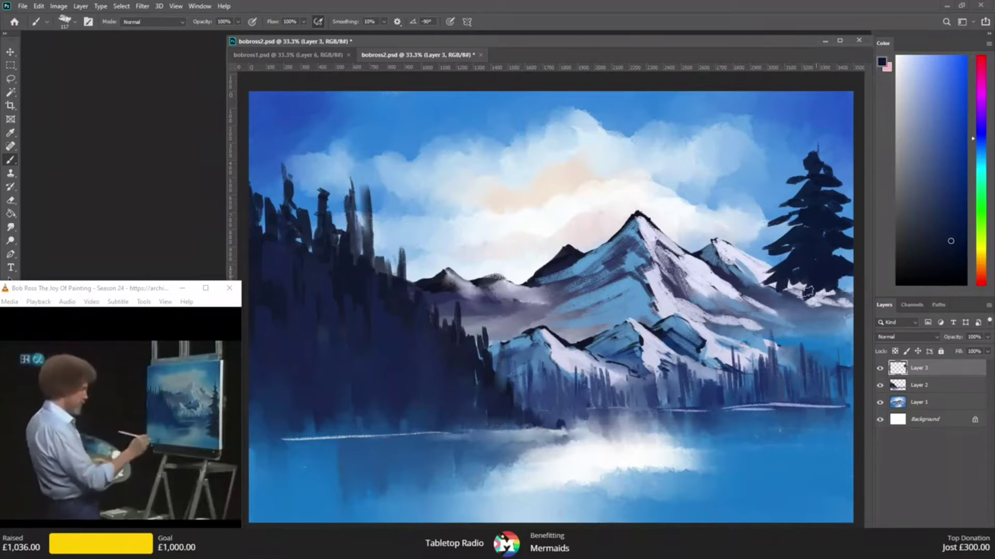
- Widen the right evergreen downward with broad dark branches and finish it with ragged strokes just below the far waterline
{"action": "mouse_move", "coordinate": [781, 297]}
{"action": "left_mouse_down"}
{"action": "mouse_move", "coordinate": [827, 317]}
{"action": "mouse_move", "coordinate": [825, 302]}
{"action": "mouse_move", "coordinate": [843, 314]}
{"action": "left_mouse_up"}
{"action": "mouse_move", "coordinate": [786, 327]}
{"action": "left_mouse_down"}
{"action": "mouse_move", "coordinate": [752, 314]}
{"action": "mouse_move", "coordinate": [762, 349]}
{"action": "mouse_move", "coordinate": [772, 339]}
{"action": "left_mouse_up"}
{"action": "mouse_move", "coordinate": [839, 333]}
{"action": "left_mouse_down"}
{"action": "mouse_move", "coordinate": [733, 375]}
{"action": "mouse_move", "coordinate": [816, 347]}
{"action": "mouse_move", "coordinate": [855, 368]}
{"action": "mouse_move", "coordinate": [840, 362]}
{"action": "mouse_move", "coordinate": [740, 398]}
{"action": "mouse_move", "coordinate": [794, 377]}
{"action": "mouse_move", "coordinate": [798, 396]}
{"action": "mouse_move", "coordinate": [834, 394]}
{"action": "mouse_move", "coordinate": [801, 418]}
{"action": "left_mouse_up"}
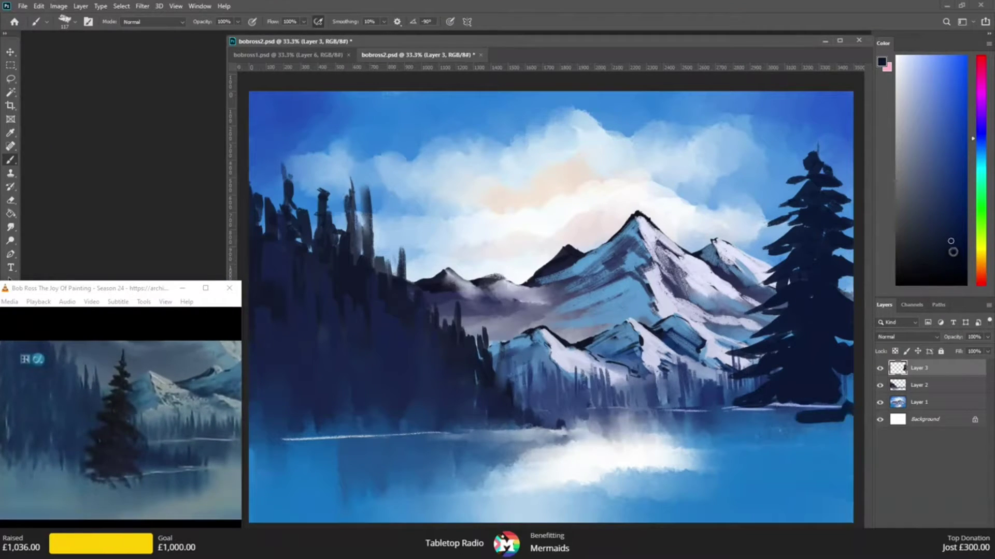
{"action": "left_click_drag", "start_coordinate": [834, 374], "coordinate": [846, 406]}
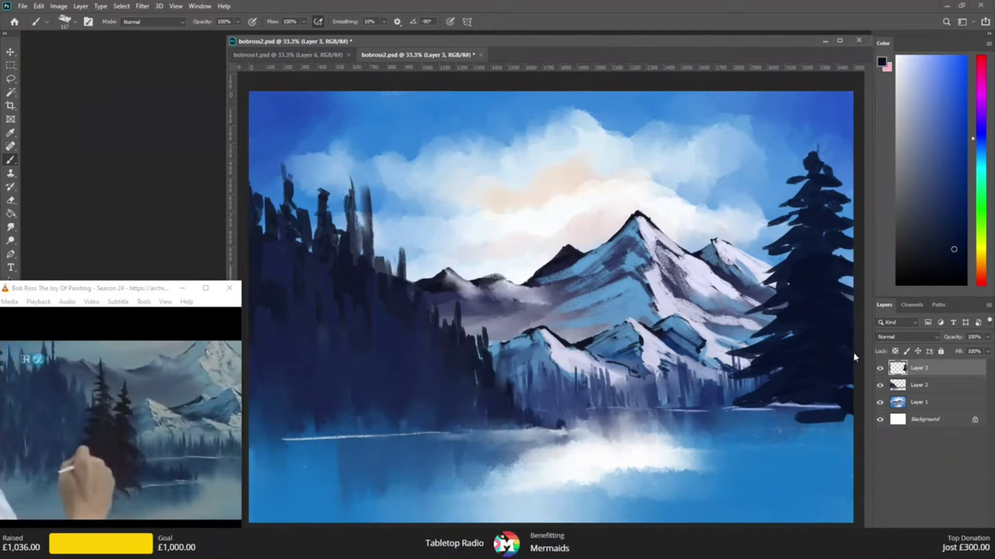
{"action": "mouse_move", "coordinate": [782, 416]}
{"action": "left_mouse_down"}
{"action": "mouse_move", "coordinate": [817, 402]}
{"action": "mouse_move", "coordinate": [724, 420]}
{"action": "left_mouse_up"}
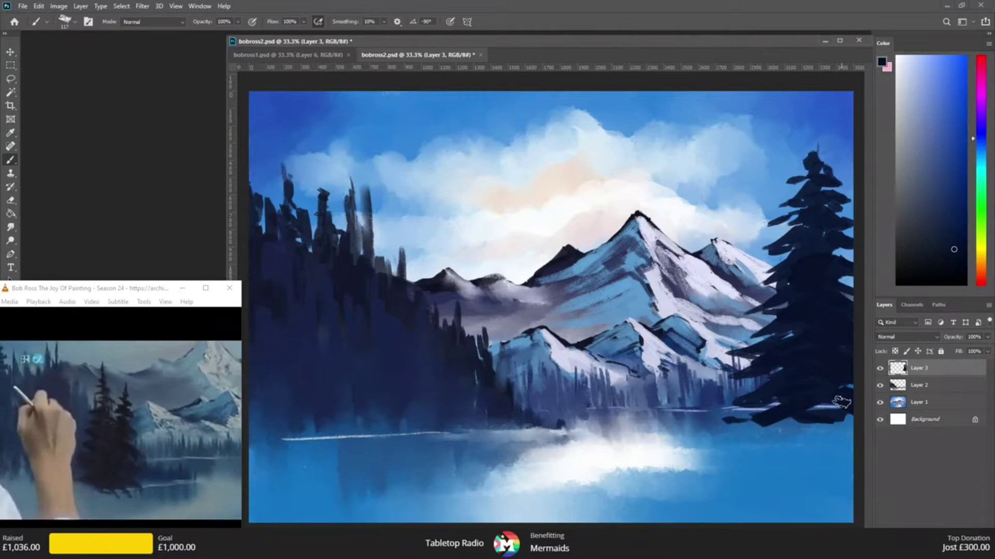
- Paint a smaller dark evergreen at the tip of the left forest, with branches widening down toward the shoreline
{"action": "left_click_drag", "start_coordinate": [491, 412], "coordinate": [489, 431]}
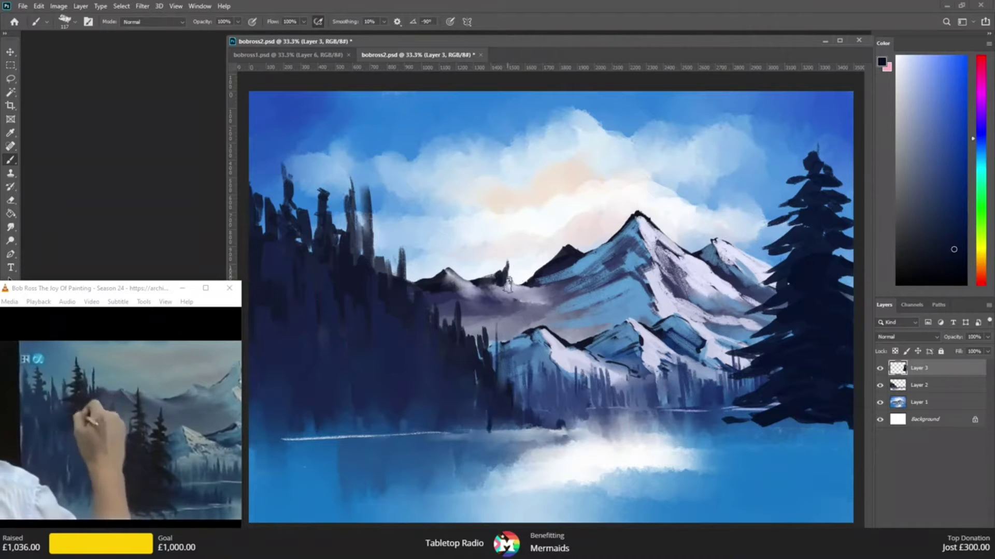
{"action": "mouse_move", "coordinate": [502, 306]}
{"action": "left_mouse_down"}
{"action": "mouse_move", "coordinate": [477, 318]}
{"action": "mouse_move", "coordinate": [495, 316]}
{"action": "mouse_move", "coordinate": [500, 342]}
{"action": "mouse_move", "coordinate": [493, 338]}
{"action": "mouse_move", "coordinate": [527, 355]}
{"action": "mouse_move", "coordinate": [482, 344]}
{"action": "mouse_move", "coordinate": [519, 382]}
{"action": "mouse_move", "coordinate": [483, 360]}
{"action": "mouse_move", "coordinate": [504, 384]}
{"action": "mouse_move", "coordinate": [533, 383]}
{"action": "mouse_move", "coordinate": [536, 393]}
{"action": "mouse_move", "coordinate": [510, 386]}
{"action": "mouse_move", "coordinate": [527, 413]}
{"action": "mouse_move", "coordinate": [491, 340]}
{"action": "mouse_move", "coordinate": [470, 350]}
{"action": "left_mouse_up"}
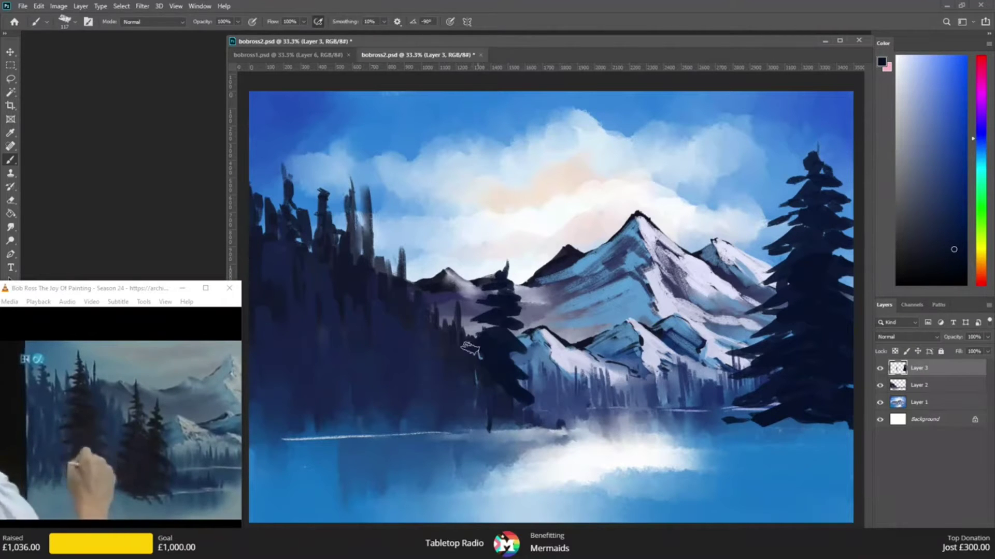
{"action": "left_click_drag", "start_coordinate": [479, 388], "coordinate": [470, 394]}
{"action": "mouse_move", "coordinate": [502, 324]}
{"action": "left_mouse_down"}
{"action": "mouse_move", "coordinate": [538, 351]}
{"action": "mouse_move", "coordinate": [514, 356]}
{"action": "left_mouse_up"}
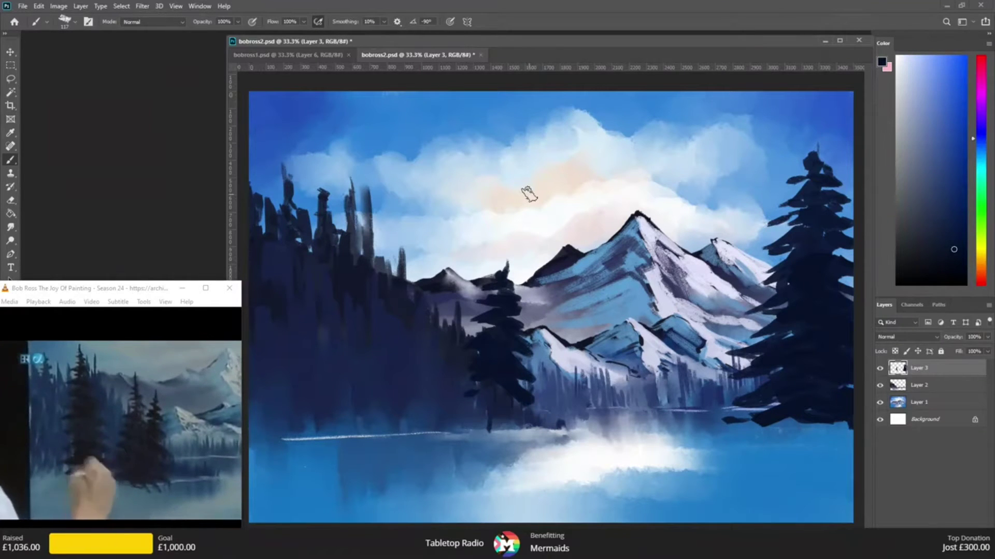
- Paint a near-black evergreen just left of the small one and extend both trees' lowest branches over the shoreline
{"action": "left_click_drag", "start_coordinate": [455, 266], "coordinate": [451, 396]}
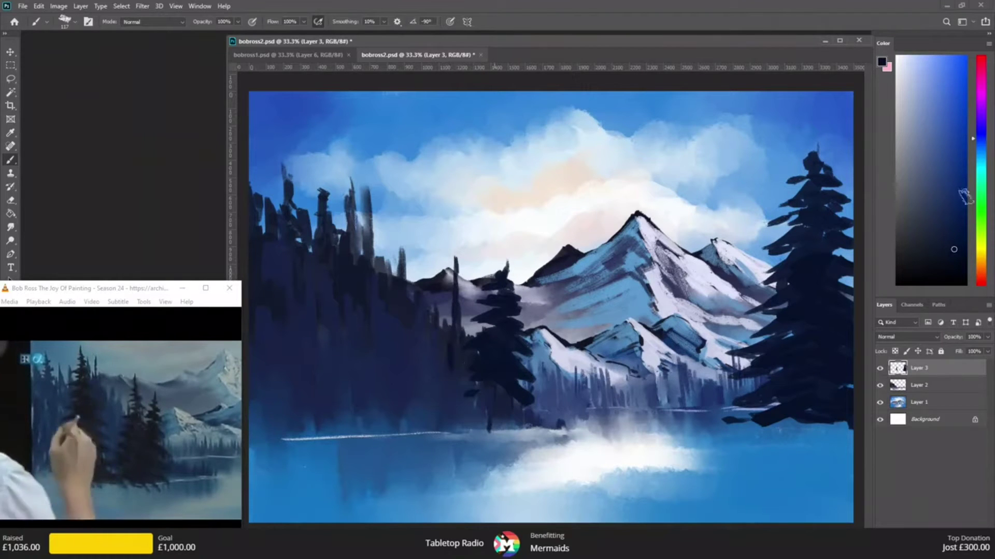
{"action": "left_click", "coordinate": [953, 262]}
{"action": "mouse_move", "coordinate": [455, 253]}
{"action": "left_mouse_down"}
{"action": "mouse_move", "coordinate": [447, 273]}
{"action": "mouse_move", "coordinate": [466, 285]}
{"action": "mouse_move", "coordinate": [465, 299]}
{"action": "left_mouse_up"}
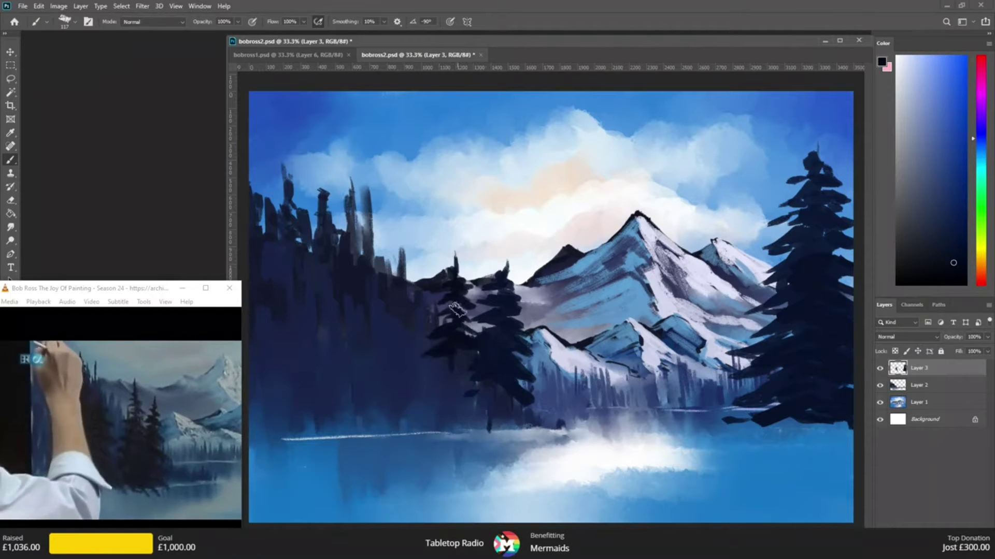
{"action": "mouse_move", "coordinate": [461, 355]}
{"action": "left_mouse_down"}
{"action": "mouse_move", "coordinate": [424, 377]}
{"action": "mouse_move", "coordinate": [483, 377]}
{"action": "mouse_move", "coordinate": [415, 399]}
{"action": "left_mouse_up"}
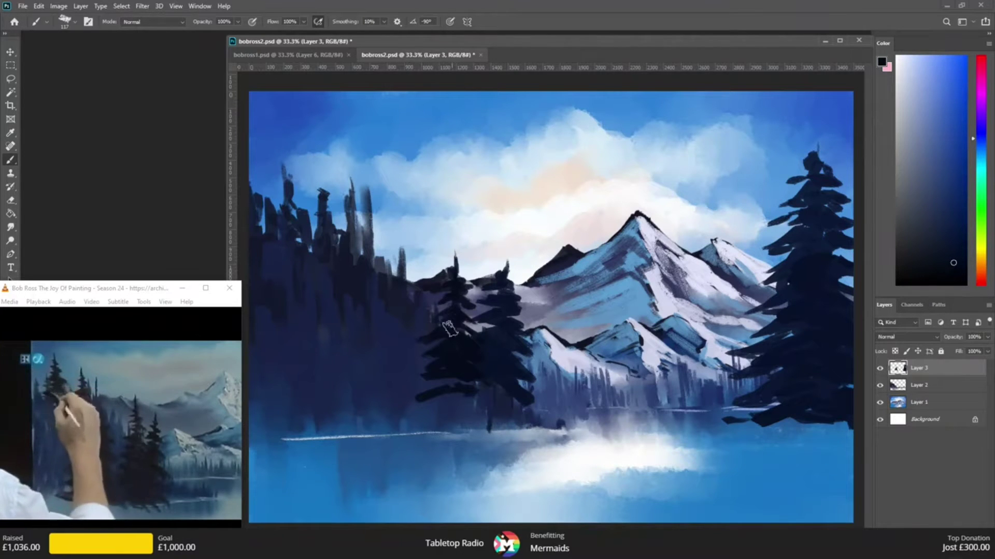
{"action": "mouse_move", "coordinate": [451, 373]}
{"action": "left_mouse_down"}
{"action": "mouse_move", "coordinate": [450, 397]}
{"action": "mouse_move", "coordinate": [462, 407]}
{"action": "mouse_move", "coordinate": [500, 427]}
{"action": "mouse_move", "coordinate": [523, 425]}
{"action": "left_mouse_up"}
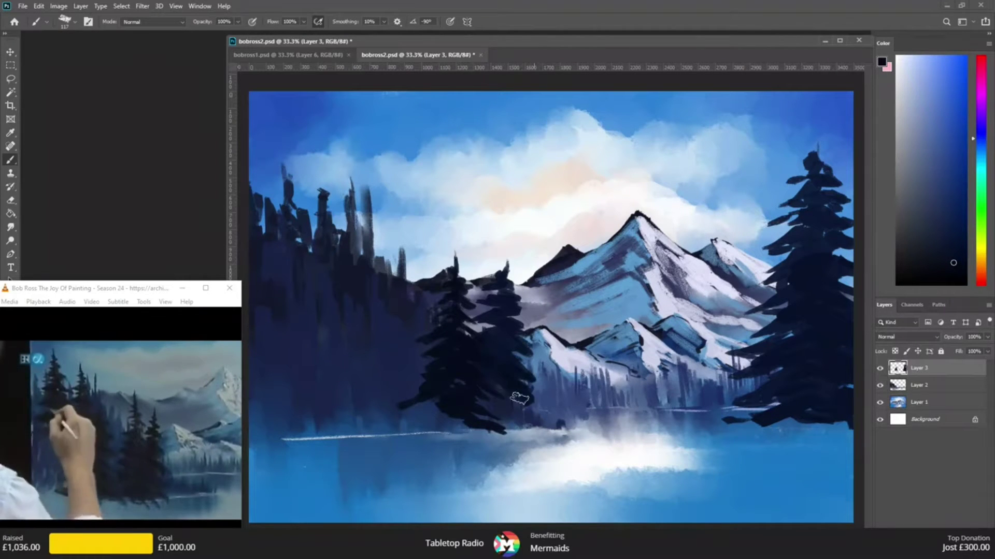
{"action": "mouse_move", "coordinate": [530, 403]}
{"action": "left_mouse_down"}
{"action": "mouse_move", "coordinate": [492, 404]}
{"action": "mouse_move", "coordinate": [539, 424]}
{"action": "left_mouse_up"}
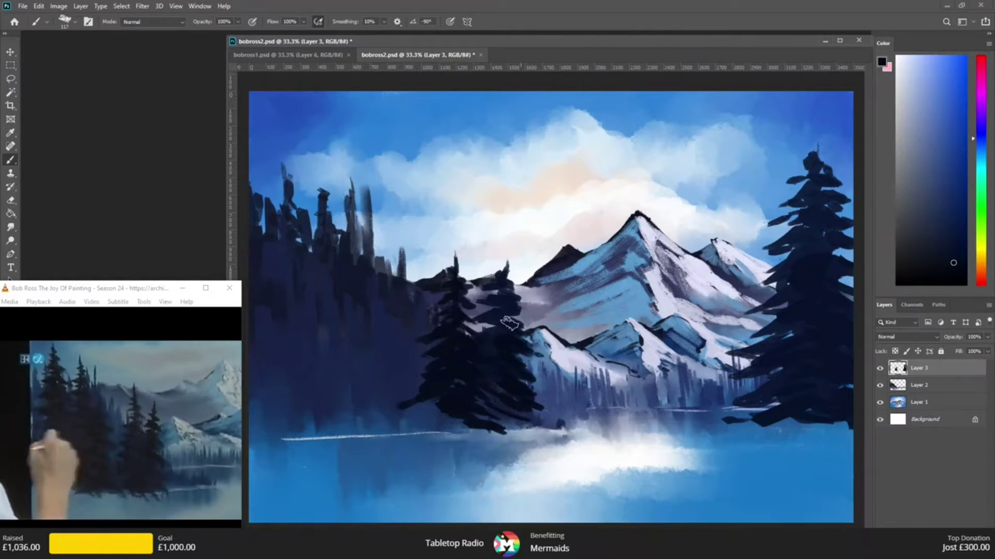
{"action": "mouse_move", "coordinate": [450, 407]}
{"action": "left_mouse_down"}
{"action": "mouse_move", "coordinate": [396, 426]}
{"action": "mouse_move", "coordinate": [444, 416]}
{"action": "mouse_move", "coordinate": [523, 447]}
{"action": "left_mouse_up"}
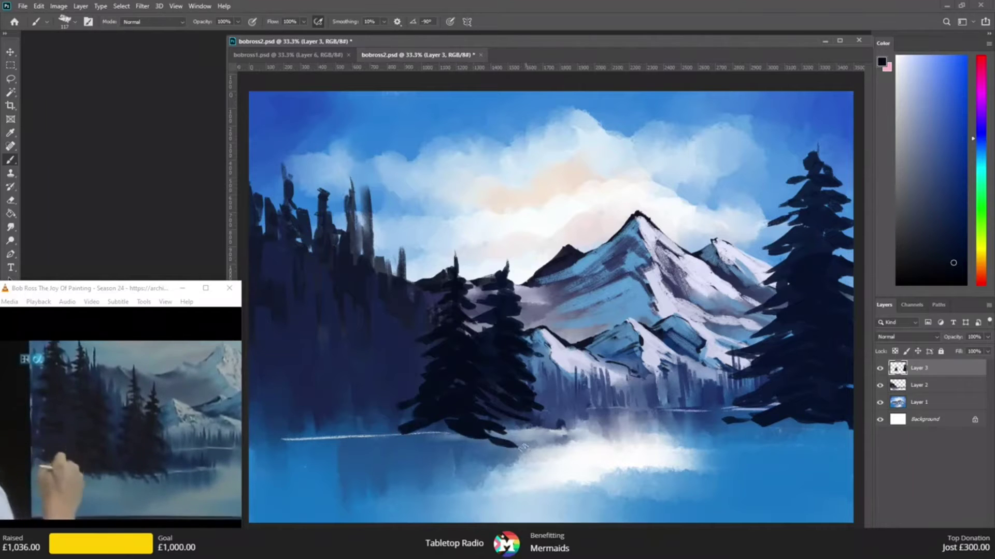
{"action": "left_click_drag", "start_coordinate": [437, 425], "coordinate": [486, 458]}
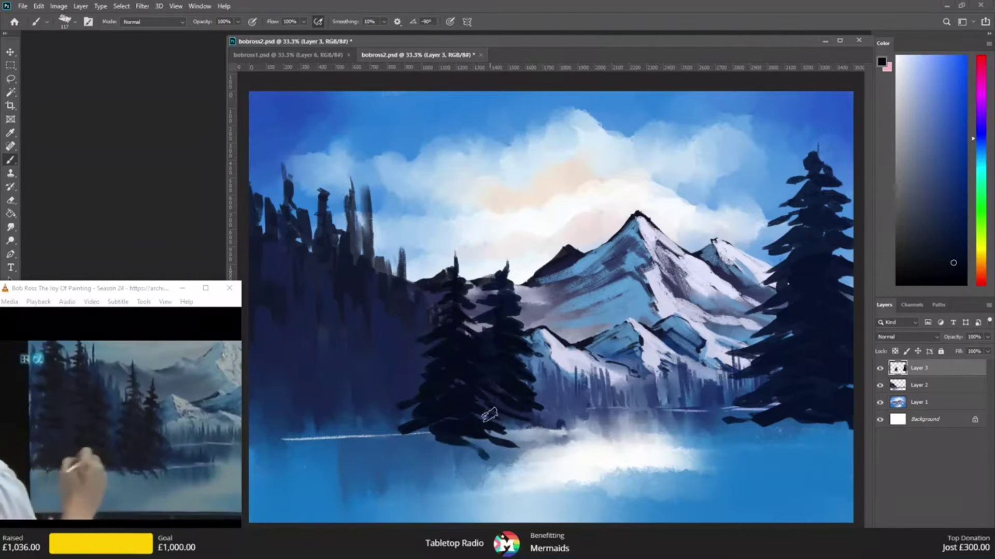
- Paint three larger near-black evergreens over the left forest, rising in height toward the canvas's left edge
{"action": "mouse_move", "coordinate": [372, 394]}
{"action": "left_mouse_down"}
{"action": "mouse_move", "coordinate": [389, 240]}
{"action": "mouse_move", "coordinate": [382, 248]}
{"action": "mouse_move", "coordinate": [376, 224]}
{"action": "mouse_move", "coordinate": [389, 238]}
{"action": "mouse_move", "coordinate": [379, 254]}
{"action": "mouse_move", "coordinate": [398, 260]}
{"action": "mouse_move", "coordinate": [384, 250]}
{"action": "mouse_move", "coordinate": [412, 285]}
{"action": "mouse_move", "coordinate": [408, 293]}
{"action": "mouse_move", "coordinate": [383, 267]}
{"action": "mouse_move", "coordinate": [385, 301]}
{"action": "mouse_move", "coordinate": [403, 311]}
{"action": "mouse_move", "coordinate": [391, 321]}
{"action": "mouse_move", "coordinate": [411, 317]}
{"action": "mouse_move", "coordinate": [369, 307]}
{"action": "mouse_move", "coordinate": [349, 323]}
{"action": "mouse_move", "coordinate": [372, 318]}
{"action": "mouse_move", "coordinate": [417, 336]}
{"action": "mouse_move", "coordinate": [383, 326]}
{"action": "mouse_move", "coordinate": [391, 341]}
{"action": "mouse_move", "coordinate": [434, 347]}
{"action": "mouse_move", "coordinate": [386, 322]}
{"action": "mouse_move", "coordinate": [361, 342]}
{"action": "mouse_move", "coordinate": [315, 347]}
{"action": "mouse_move", "coordinate": [366, 342]}
{"action": "mouse_move", "coordinate": [353, 378]}
{"action": "mouse_move", "coordinate": [334, 370]}
{"action": "mouse_move", "coordinate": [391, 367]}
{"action": "mouse_move", "coordinate": [395, 345]}
{"action": "mouse_move", "coordinate": [466, 329]}
{"action": "mouse_move", "coordinate": [390, 359]}
{"action": "mouse_move", "coordinate": [400, 367]}
{"action": "mouse_move", "coordinate": [371, 361]}
{"action": "mouse_move", "coordinate": [422, 378]}
{"action": "mouse_move", "coordinate": [412, 369]}
{"action": "mouse_move", "coordinate": [381, 386]}
{"action": "mouse_move", "coordinate": [334, 377]}
{"action": "mouse_move", "coordinate": [424, 399]}
{"action": "left_mouse_up"}
{"action": "left_click_drag", "start_coordinate": [350, 409], "coordinate": [339, 442]}
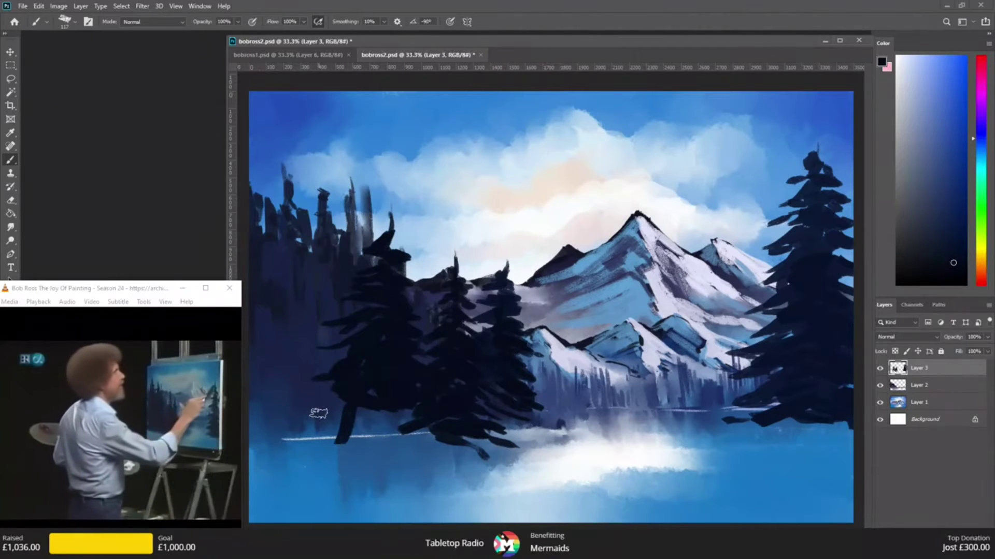
{"action": "mouse_move", "coordinate": [323, 249]}
{"action": "left_mouse_down"}
{"action": "mouse_move", "coordinate": [321, 218]}
{"action": "mouse_move", "coordinate": [293, 212]}
{"action": "mouse_move", "coordinate": [348, 213]}
{"action": "mouse_move", "coordinate": [311, 221]}
{"action": "mouse_move", "coordinate": [313, 250]}
{"action": "mouse_move", "coordinate": [284, 269]}
{"action": "mouse_move", "coordinate": [337, 258]}
{"action": "mouse_move", "coordinate": [288, 289]}
{"action": "left_mouse_up"}
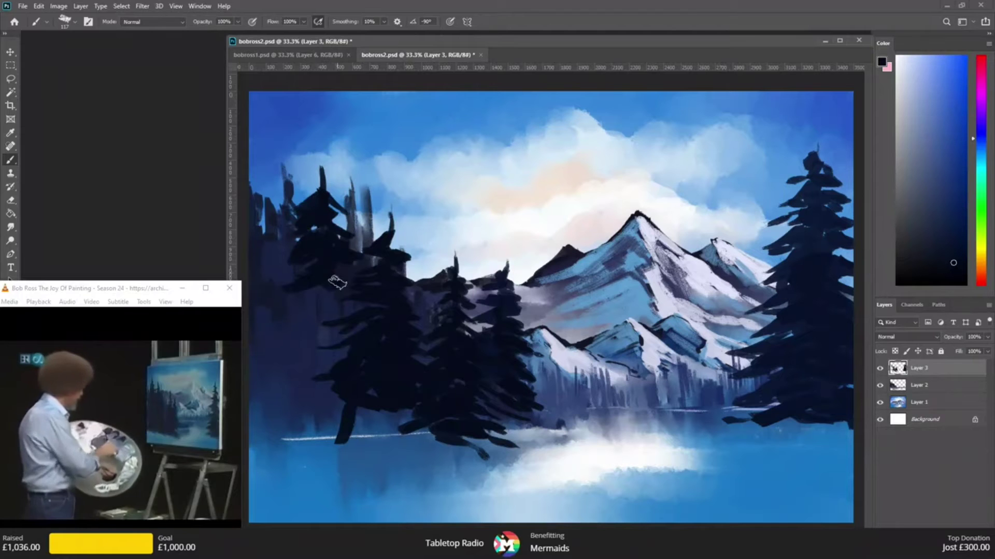
{"action": "mouse_move", "coordinate": [378, 284]}
{"action": "left_mouse_down"}
{"action": "mouse_move", "coordinate": [335, 300]}
{"action": "mouse_move", "coordinate": [367, 318]}
{"action": "mouse_move", "coordinate": [330, 283]}
{"action": "mouse_move", "coordinate": [290, 306]}
{"action": "mouse_move", "coordinate": [373, 312]}
{"action": "mouse_move", "coordinate": [313, 321]}
{"action": "mouse_move", "coordinate": [308, 308]}
{"action": "mouse_move", "coordinate": [326, 339]}
{"action": "mouse_move", "coordinate": [378, 334]}
{"action": "left_mouse_up"}
{"action": "mouse_move", "coordinate": [270, 163]}
{"action": "left_mouse_down"}
{"action": "mouse_move", "coordinate": [262, 202]}
{"action": "mouse_move", "coordinate": [306, 207]}
{"action": "mouse_move", "coordinate": [256, 220]}
{"action": "mouse_move", "coordinate": [257, 237]}
{"action": "mouse_move", "coordinate": [292, 253]}
{"action": "mouse_move", "coordinate": [281, 263]}
{"action": "left_mouse_up"}
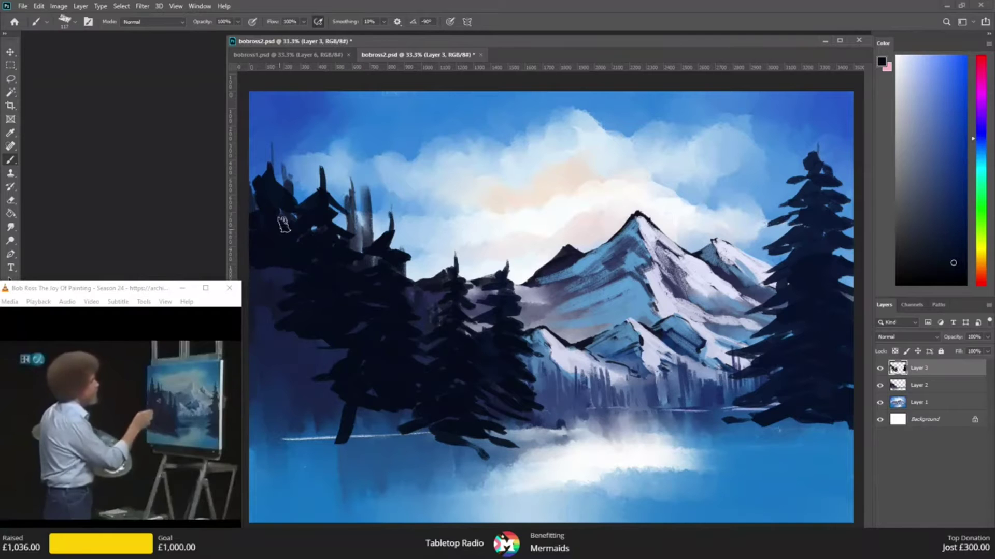
{"action": "left_click_drag", "start_coordinate": [333, 346], "coordinate": [271, 363]}
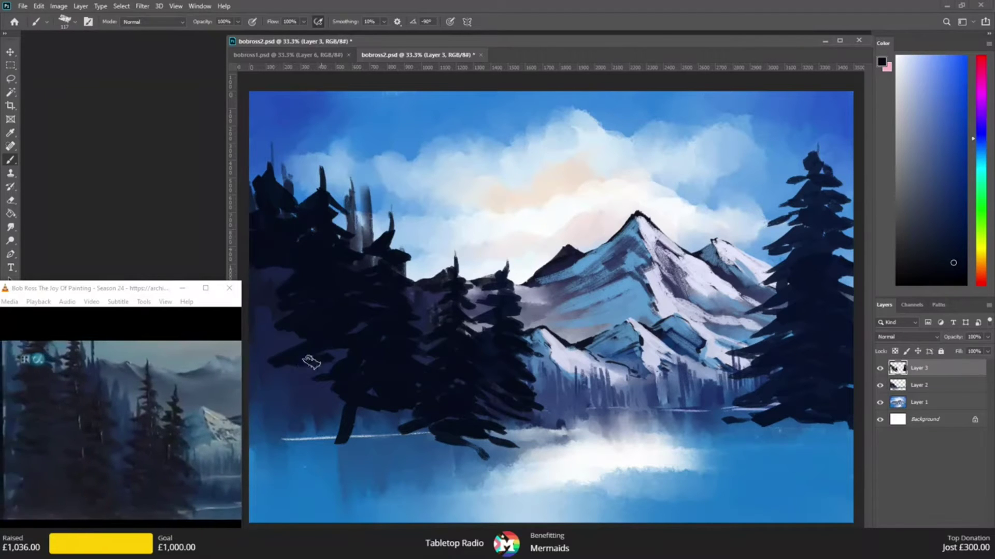
- Fill the gaps beneath the left evergreens with dark strokes and cover their base down to the shoreline
{"action": "left_click_drag", "start_coordinate": [343, 366], "coordinate": [311, 390]}
{"action": "mouse_move", "coordinate": [325, 364]}
{"action": "left_mouse_down"}
{"action": "mouse_move", "coordinate": [277, 384]}
{"action": "mouse_move", "coordinate": [321, 385]}
{"action": "mouse_move", "coordinate": [297, 410]}
{"action": "left_mouse_up"}
{"action": "mouse_move", "coordinate": [280, 263]}
{"action": "left_mouse_down"}
{"action": "mouse_move", "coordinate": [254, 293]}
{"action": "mouse_move", "coordinate": [258, 430]}
{"action": "left_mouse_up"}
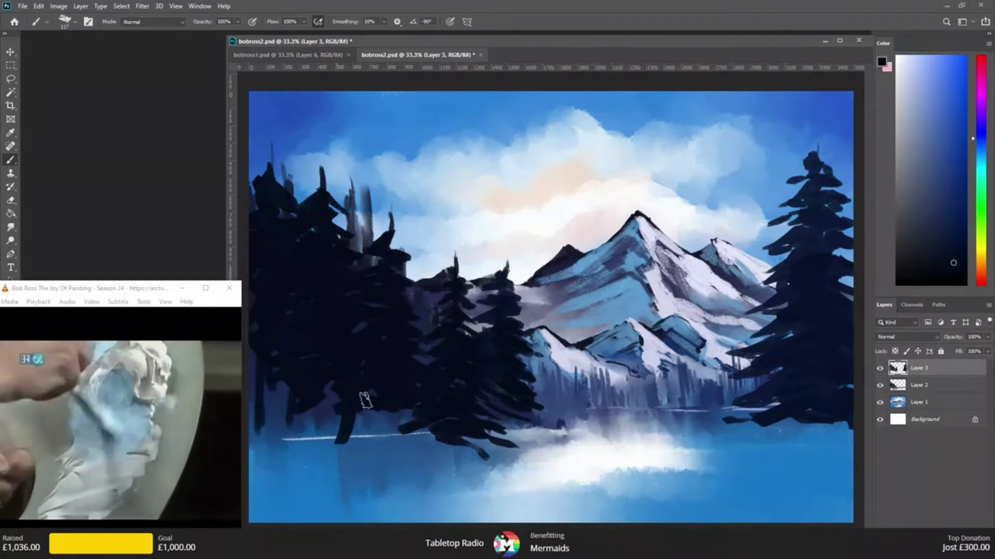
{"action": "mouse_move", "coordinate": [342, 421]}
{"action": "left_mouse_down"}
{"action": "mouse_move", "coordinate": [388, 426]}
{"action": "mouse_move", "coordinate": [311, 438]}
{"action": "left_mouse_up"}
{"action": "left_click_drag", "start_coordinate": [311, 402], "coordinate": [265, 420]}
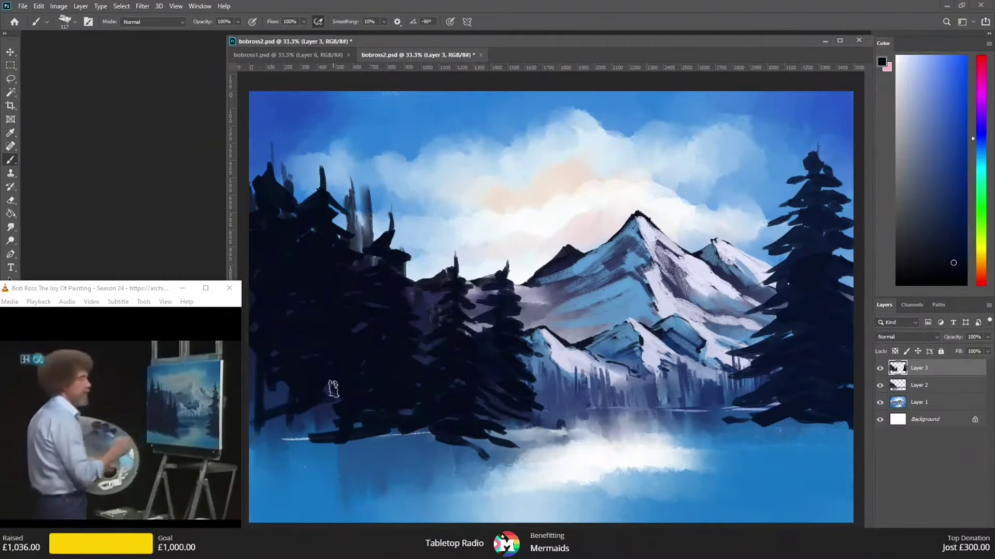
- Choose a light blue, enlarge the brush to 177 px and paint snowy highlights on the right evergreen's branches
{"action": "left_click", "coordinate": [492, 340]}
{"action": "key", "text": "b"}
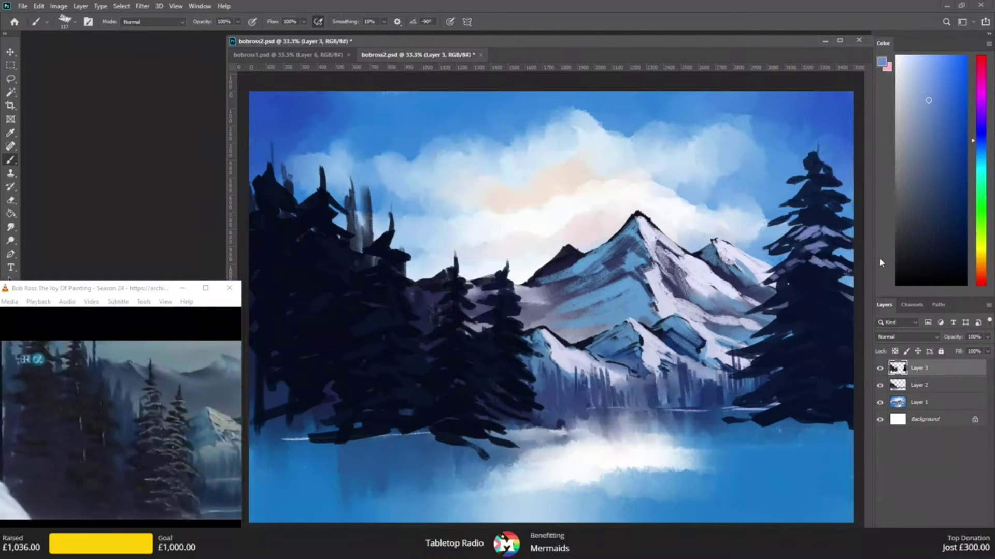
{"action": "left_click", "coordinate": [67, 22]}
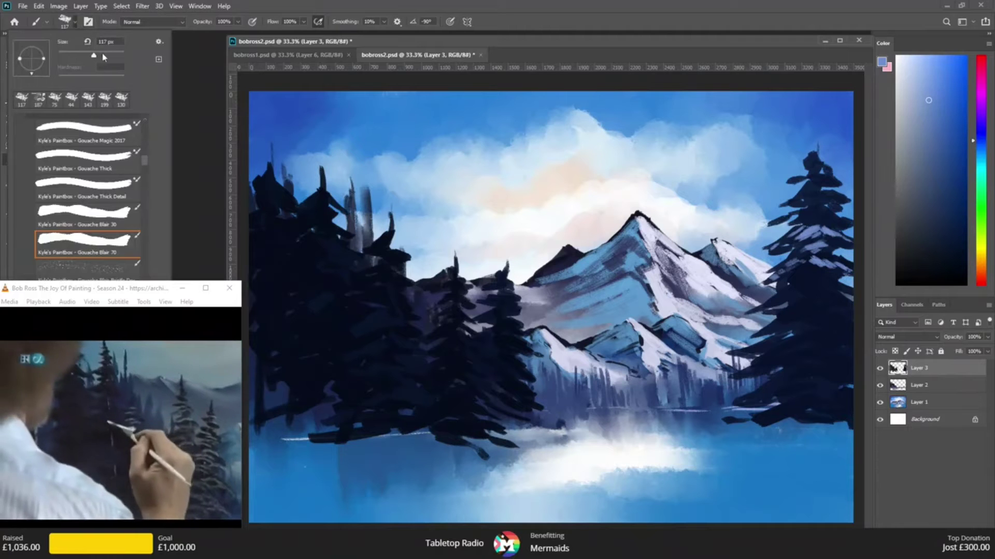
{"action": "left_click", "coordinate": [782, 292]}
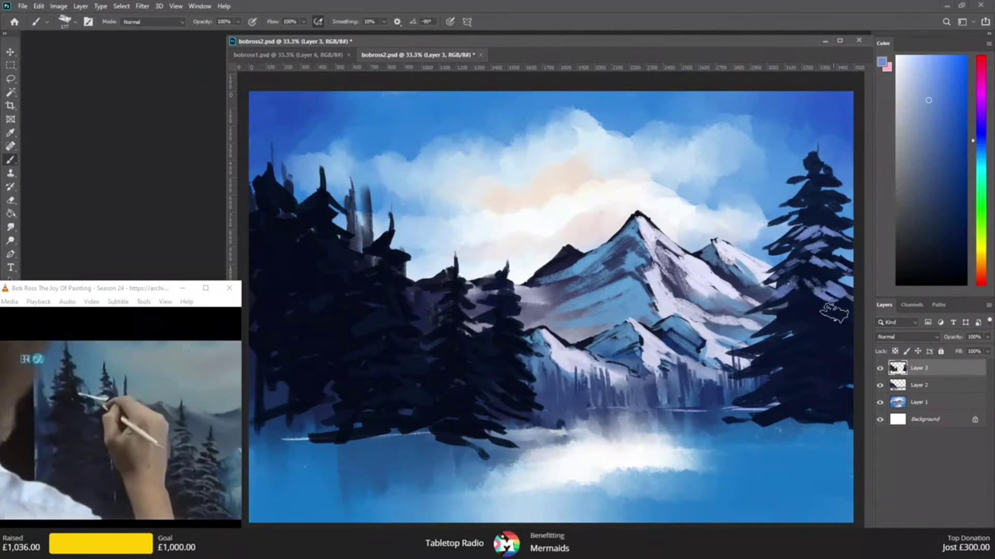
{"action": "mouse_move", "coordinate": [759, 336]}
{"action": "left_mouse_down"}
{"action": "mouse_move", "coordinate": [806, 310]}
{"action": "mouse_move", "coordinate": [845, 311]}
{"action": "mouse_move", "coordinate": [827, 329]}
{"action": "mouse_move", "coordinate": [762, 350]}
{"action": "mouse_move", "coordinate": [811, 342]}
{"action": "mouse_move", "coordinate": [850, 351]}
{"action": "left_mouse_up"}
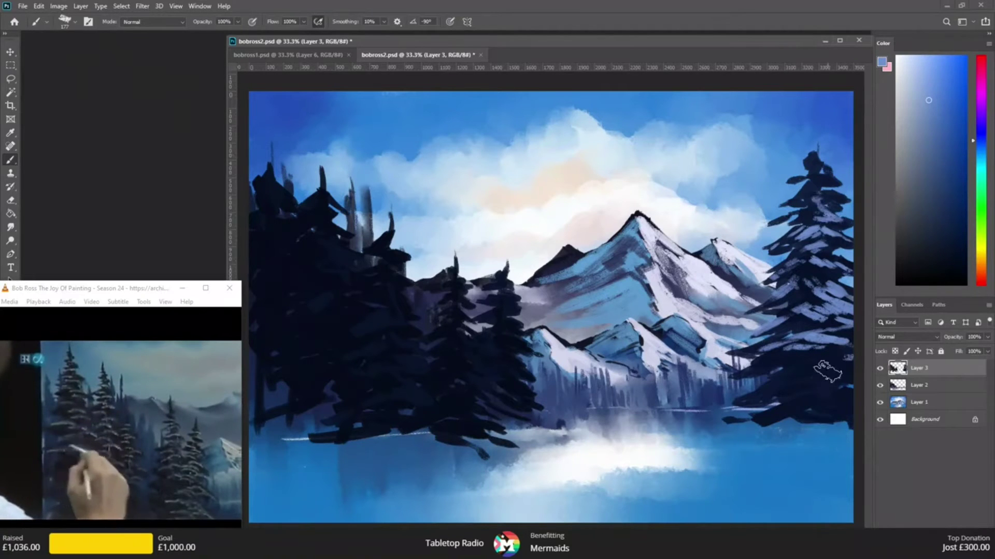
{"action": "mouse_move", "coordinate": [814, 371]}
{"action": "left_mouse_down"}
{"action": "mouse_move", "coordinate": [768, 386]}
{"action": "mouse_move", "coordinate": [794, 365]}
{"action": "mouse_move", "coordinate": [841, 381]}
{"action": "left_mouse_up"}
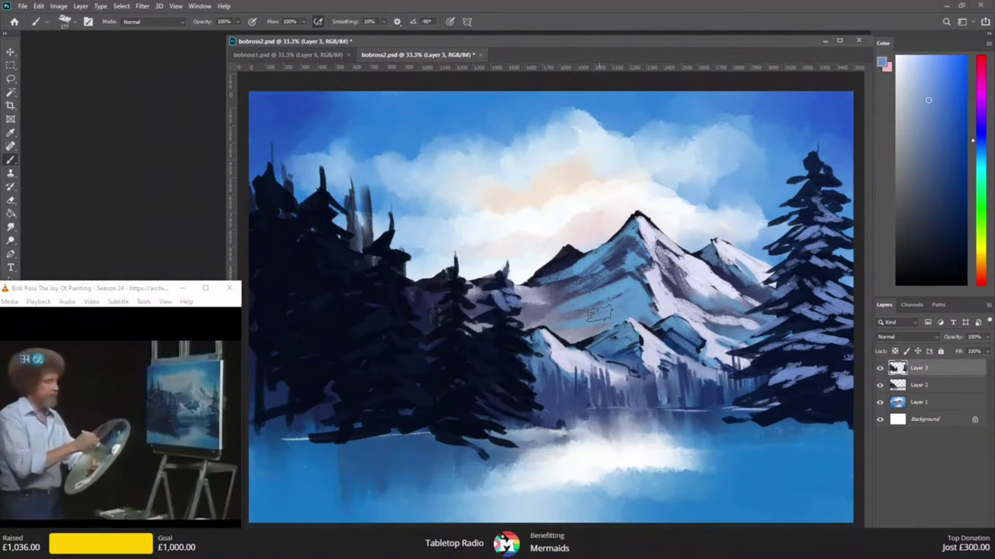
- Reduce the brush to 81 px and highlight the branches of the two smaller evergreens and the neighbouring tree's top in light blue
{"action": "left_click", "coordinate": [75, 22]}
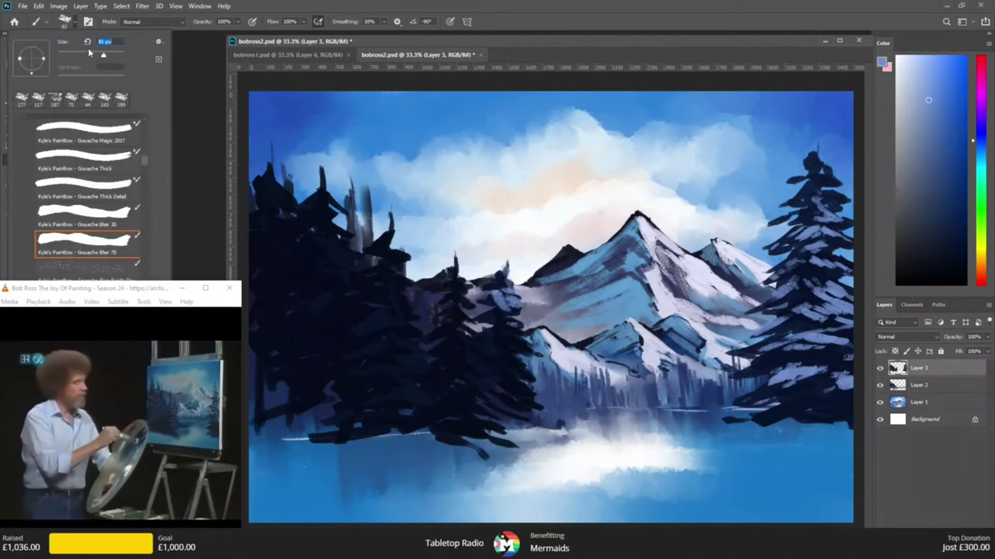
{"action": "left_click", "coordinate": [518, 327]}
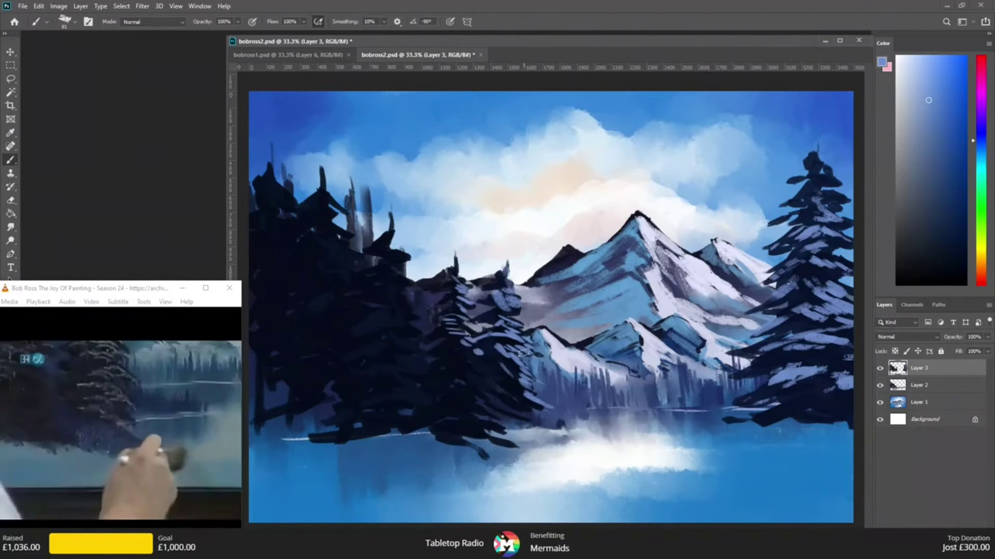
{"action": "left_click_drag", "start_coordinate": [388, 247], "coordinate": [411, 258]}
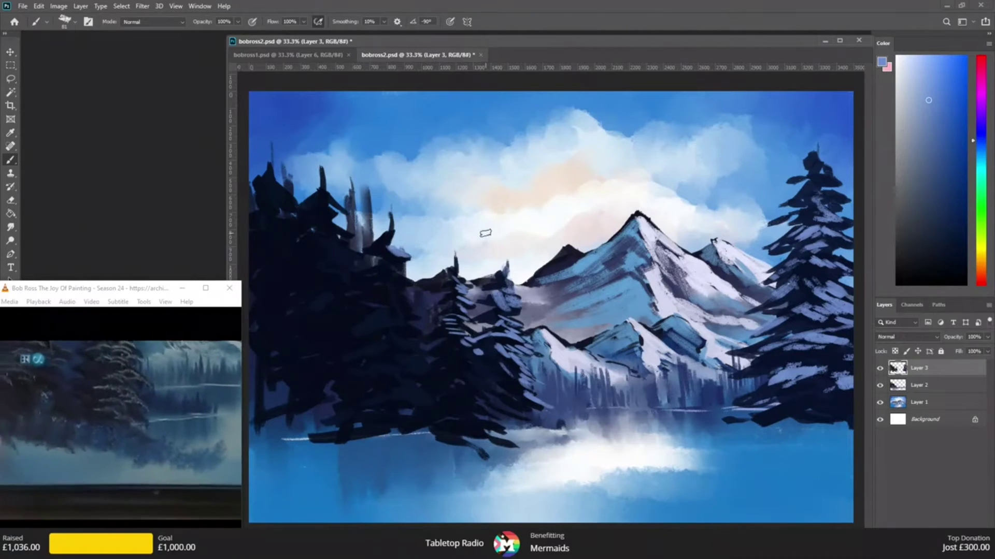
- Set the brush to 152 px, undo the test dab and paint muted light blue highlights on the large left evergreens
{"action": "left_click", "coordinate": [76, 22]}
{"action": "left_click_drag", "start_coordinate": [93, 52], "coordinate": [101, 56]}
{"action": "key", "text": "Return"}
{"action": "left_click", "coordinate": [341, 304]}
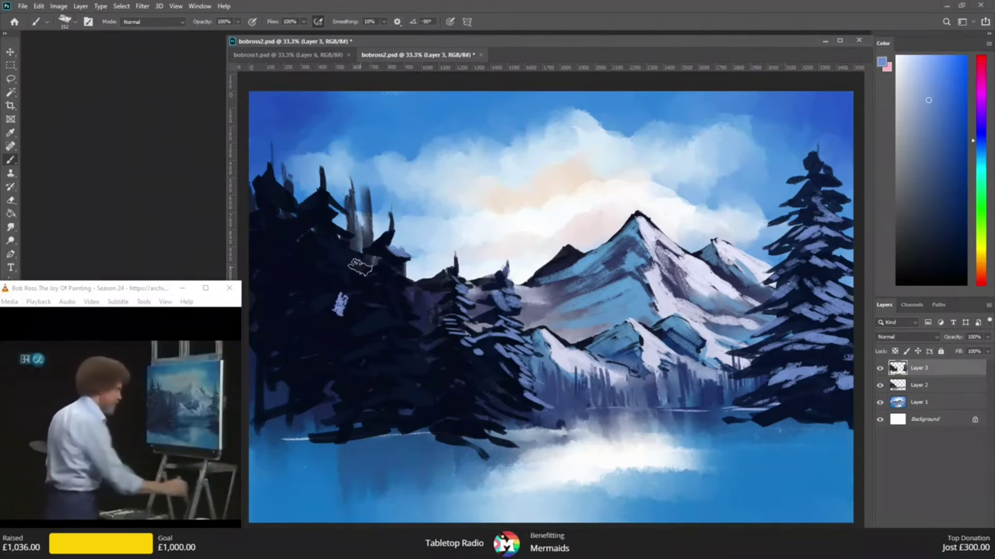
{"action": "key", "text": "ctrl+z"}
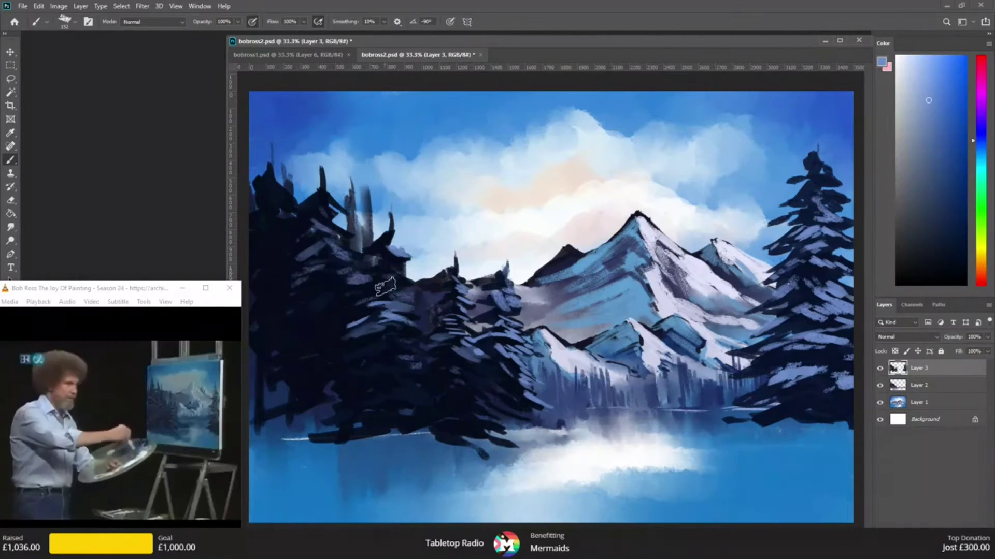
{"action": "mouse_move", "coordinate": [350, 305]}
{"action": "left_mouse_down"}
{"action": "mouse_move", "coordinate": [293, 310]}
{"action": "mouse_move", "coordinate": [330, 326]}
{"action": "mouse_move", "coordinate": [355, 315]}
{"action": "left_mouse_up"}
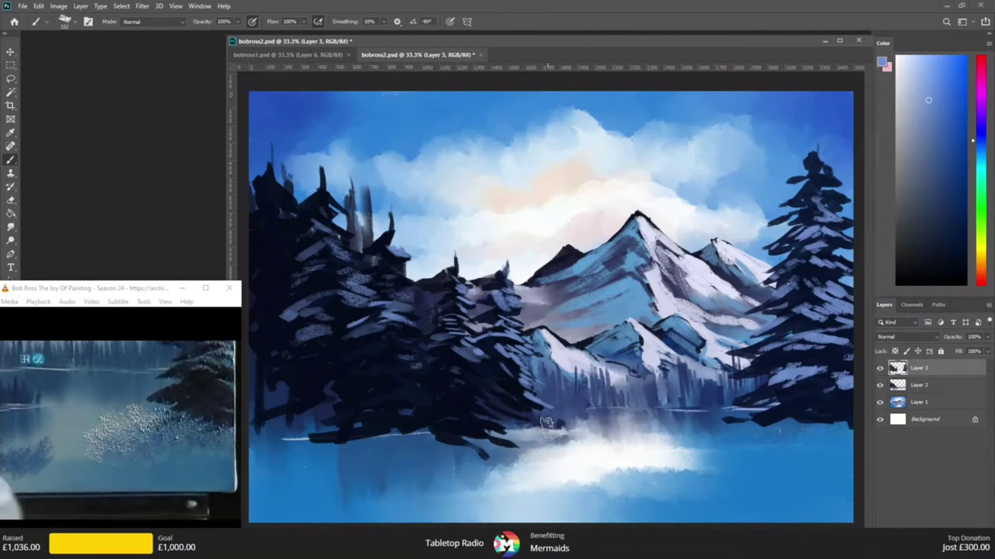
- Choose a pale blue and dab snowy bushes along the shoreline beneath the right evergreen
{"action": "left_click", "coordinate": [910, 64]}
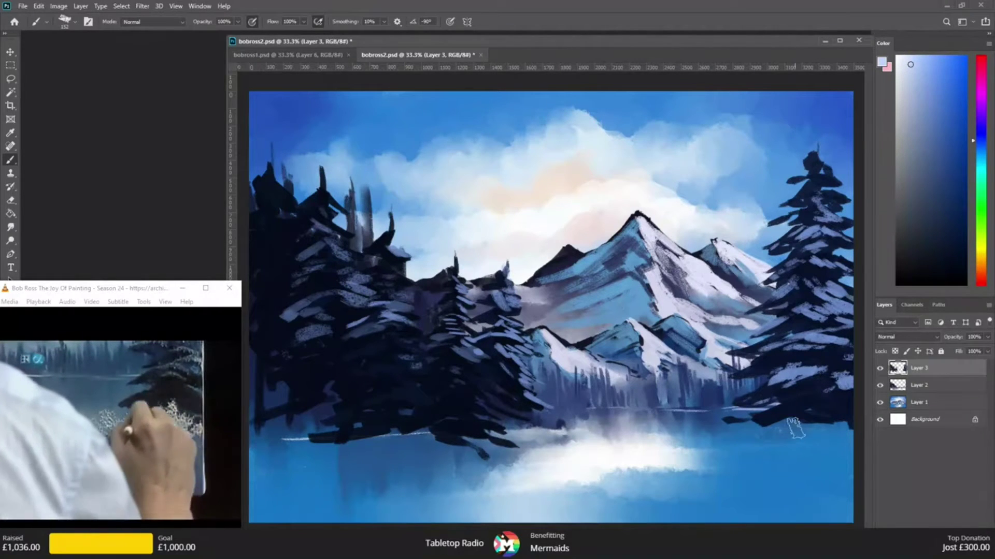
{"action": "mouse_move", "coordinate": [802, 437]}
{"action": "left_mouse_down"}
{"action": "mouse_move", "coordinate": [773, 443]}
{"action": "mouse_move", "coordinate": [813, 397]}
{"action": "mouse_move", "coordinate": [819, 409]}
{"action": "mouse_move", "coordinate": [821, 391]}
{"action": "mouse_move", "coordinate": [814, 412]}
{"action": "mouse_move", "coordinate": [831, 408]}
{"action": "mouse_move", "coordinate": [829, 430]}
{"action": "mouse_move", "coordinate": [819, 428]}
{"action": "mouse_move", "coordinate": [852, 429]}
{"action": "left_mouse_up"}
{"action": "mouse_move", "coordinate": [789, 432]}
{"action": "left_mouse_down"}
{"action": "mouse_move", "coordinate": [760, 399]}
{"action": "mouse_move", "coordinate": [769, 417]}
{"action": "mouse_move", "coordinate": [738, 435]}
{"action": "mouse_move", "coordinate": [763, 393]}
{"action": "mouse_move", "coordinate": [743, 432]}
{"action": "mouse_move", "coordinate": [729, 412]}
{"action": "mouse_move", "coordinate": [716, 428]}
{"action": "mouse_move", "coordinate": [749, 425]}
{"action": "mouse_move", "coordinate": [729, 448]}
{"action": "mouse_move", "coordinate": [776, 451]}
{"action": "mouse_move", "coordinate": [762, 422]}
{"action": "mouse_move", "coordinate": [757, 443]}
{"action": "mouse_move", "coordinate": [766, 442]}
{"action": "mouse_move", "coordinate": [755, 421]}
{"action": "left_mouse_up"}
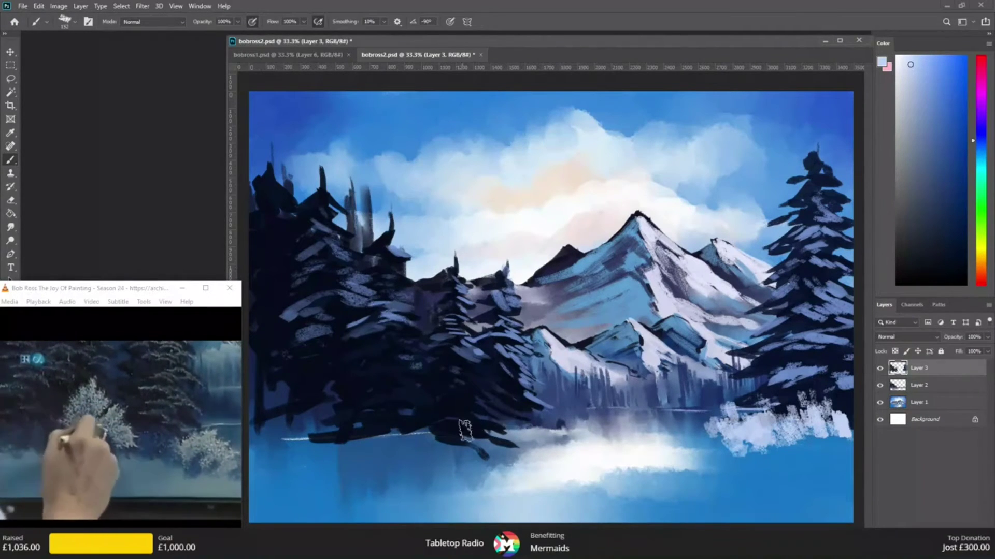
- Dab pale blue snowy bushes along the base of the left evergreens and start the snowbank at the water's edge
{"action": "mouse_move", "coordinate": [482, 425]}
{"action": "left_mouse_down"}
{"action": "mouse_move", "coordinate": [459, 438]}
{"action": "mouse_move", "coordinate": [485, 397]}
{"action": "mouse_move", "coordinate": [460, 398]}
{"action": "mouse_move", "coordinate": [449, 411]}
{"action": "mouse_move", "coordinate": [463, 384]}
{"action": "mouse_move", "coordinate": [438, 429]}
{"action": "mouse_move", "coordinate": [429, 415]}
{"action": "mouse_move", "coordinate": [433, 449]}
{"action": "mouse_move", "coordinate": [412, 450]}
{"action": "mouse_move", "coordinate": [443, 397]}
{"action": "mouse_move", "coordinate": [458, 410]}
{"action": "mouse_move", "coordinate": [458, 386]}
{"action": "mouse_move", "coordinate": [475, 390]}
{"action": "mouse_move", "coordinate": [474, 415]}
{"action": "mouse_move", "coordinate": [420, 423]}
{"action": "mouse_move", "coordinate": [409, 459]}
{"action": "left_mouse_up"}
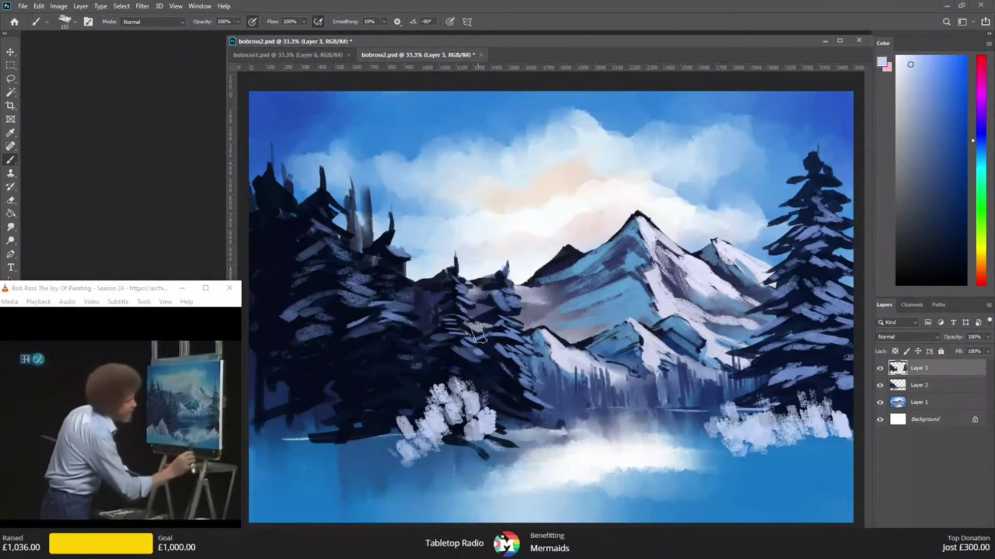
{"action": "mouse_move", "coordinate": [374, 431]}
{"action": "left_mouse_down"}
{"action": "mouse_move", "coordinate": [382, 431]}
{"action": "mouse_move", "coordinate": [364, 370]}
{"action": "mouse_move", "coordinate": [339, 444]}
{"action": "mouse_move", "coordinate": [380, 412]}
{"action": "mouse_move", "coordinate": [396, 430]}
{"action": "left_mouse_up"}
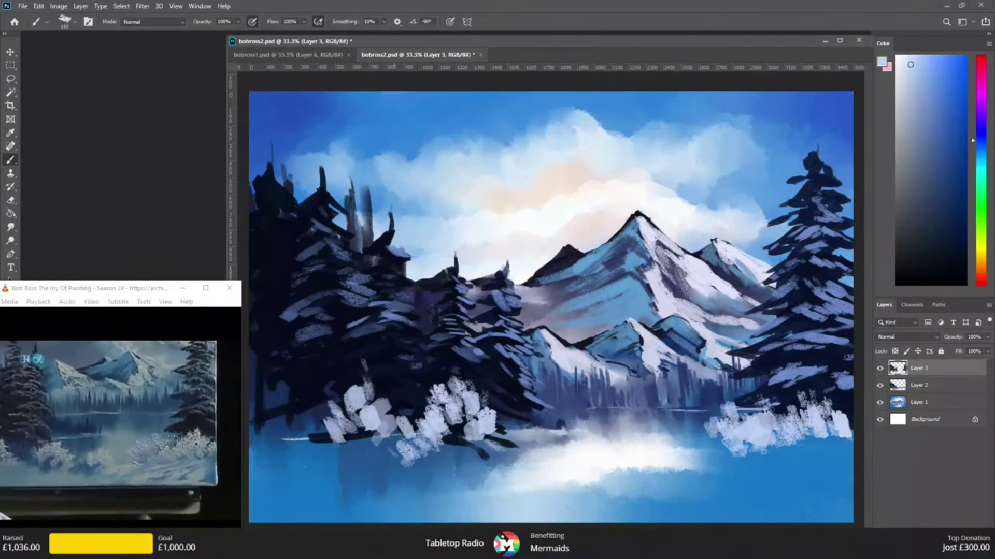
{"action": "mouse_move", "coordinate": [334, 435]}
{"action": "left_mouse_down"}
{"action": "mouse_move", "coordinate": [324, 456]}
{"action": "mouse_move", "coordinate": [341, 457]}
{"action": "mouse_move", "coordinate": [353, 435]}
{"action": "mouse_move", "coordinate": [308, 440]}
{"action": "mouse_move", "coordinate": [290, 404]}
{"action": "mouse_move", "coordinate": [270, 407]}
{"action": "mouse_move", "coordinate": [284, 426]}
{"action": "mouse_move", "coordinate": [303, 414]}
{"action": "mouse_move", "coordinate": [311, 435]}
{"action": "mouse_move", "coordinate": [295, 442]}
{"action": "mouse_move", "coordinate": [308, 455]}
{"action": "mouse_move", "coordinate": [331, 443]}
{"action": "mouse_move", "coordinate": [383, 451]}
{"action": "mouse_move", "coordinate": [370, 438]}
{"action": "mouse_move", "coordinate": [409, 461]}
{"action": "mouse_move", "coordinate": [409, 421]}
{"action": "left_mouse_up"}
{"action": "mouse_move", "coordinate": [488, 440]}
{"action": "left_mouse_down"}
{"action": "mouse_move", "coordinate": [513, 451]}
{"action": "mouse_move", "coordinate": [456, 461]}
{"action": "mouse_move", "coordinate": [525, 440]}
{"action": "left_mouse_up"}
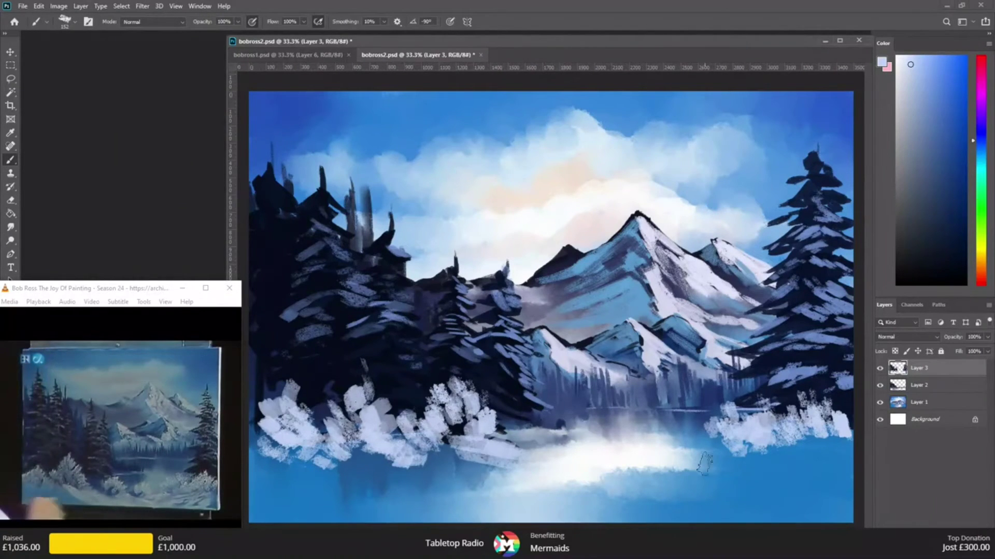
- Sweep broad lavender and light blue strokes across the lower foreground to form snowbanks in front of the lake
{"action": "left_click_drag", "start_coordinate": [464, 450], "coordinate": [664, 507]}
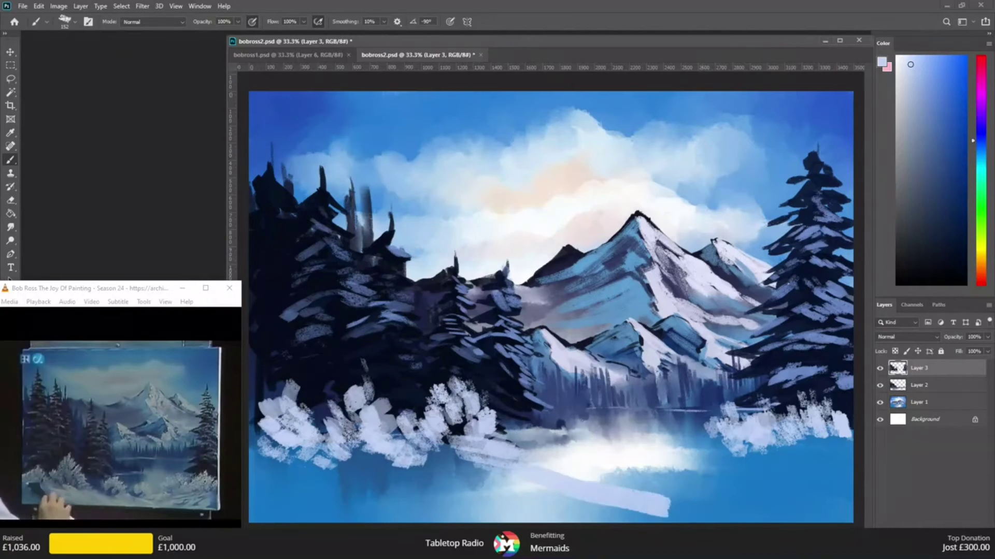
{"action": "left_click_drag", "start_coordinate": [505, 469], "coordinate": [647, 491]}
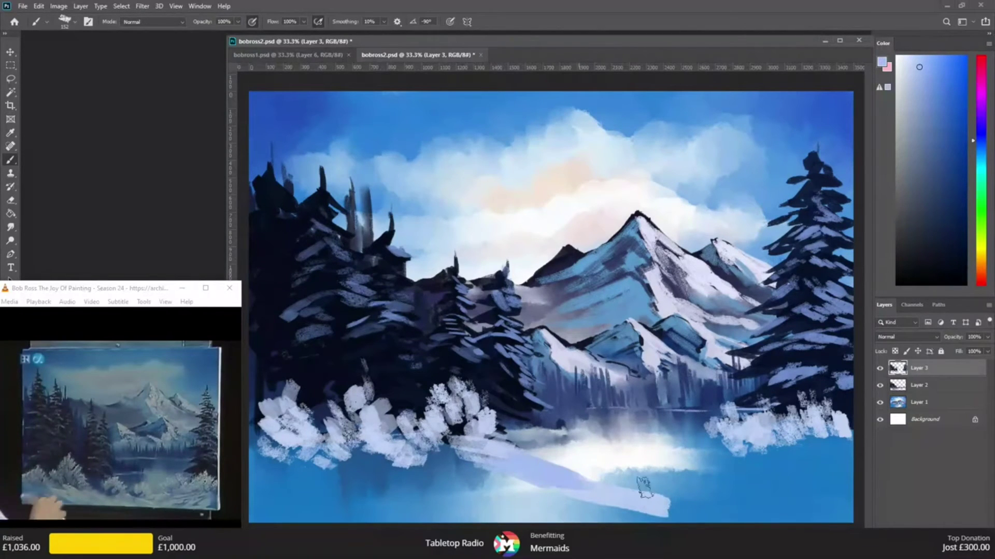
{"action": "left_click", "coordinate": [979, 149]}
{"action": "mouse_move", "coordinate": [482, 458]}
{"action": "left_mouse_down"}
{"action": "mouse_move", "coordinate": [680, 508]}
{"action": "mouse_move", "coordinate": [752, 510]}
{"action": "left_mouse_up"}
{"action": "mouse_move", "coordinate": [701, 479]}
{"action": "left_mouse_down"}
{"action": "mouse_move", "coordinate": [769, 469]}
{"action": "mouse_move", "coordinate": [755, 468]}
{"action": "mouse_move", "coordinate": [784, 455]}
{"action": "mouse_move", "coordinate": [744, 452]}
{"action": "mouse_move", "coordinate": [642, 485]}
{"action": "mouse_move", "coordinate": [789, 440]}
{"action": "mouse_move", "coordinate": [837, 437]}
{"action": "mouse_move", "coordinate": [822, 458]}
{"action": "mouse_move", "coordinate": [688, 492]}
{"action": "mouse_move", "coordinate": [849, 482]}
{"action": "mouse_move", "coordinate": [839, 455]}
{"action": "left_mouse_up"}
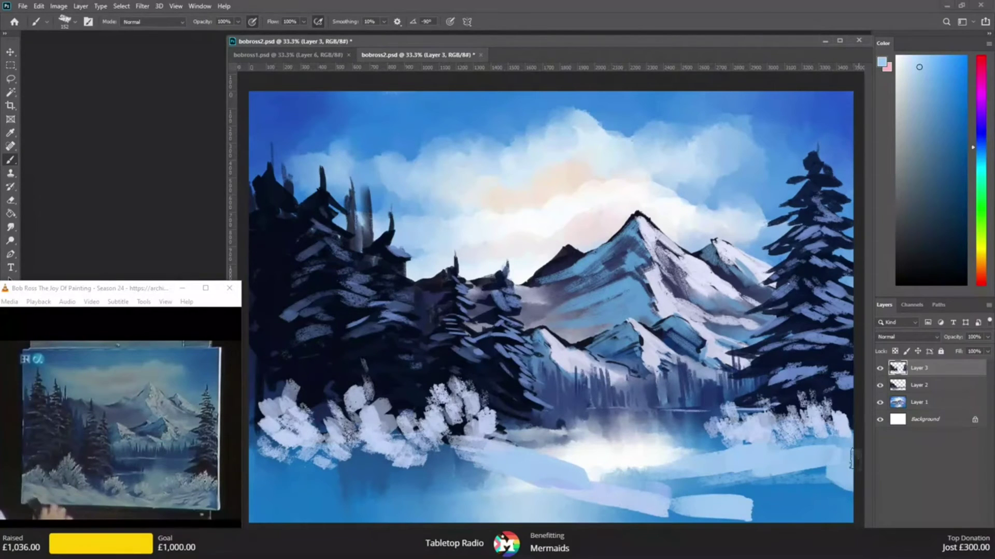
{"action": "mouse_move", "coordinate": [456, 468]}
{"action": "left_mouse_down"}
{"action": "mouse_move", "coordinate": [420, 483]}
{"action": "mouse_move", "coordinate": [484, 496]}
{"action": "left_mouse_up"}
{"action": "mouse_move", "coordinate": [379, 487]}
{"action": "left_mouse_down"}
{"action": "mouse_move", "coordinate": [264, 470]}
{"action": "mouse_move", "coordinate": [380, 514]}
{"action": "mouse_move", "coordinate": [456, 523]}
{"action": "mouse_move", "coordinate": [368, 491]}
{"action": "mouse_move", "coordinate": [368, 477]}
{"action": "mouse_move", "coordinate": [439, 491]}
{"action": "left_mouse_up"}
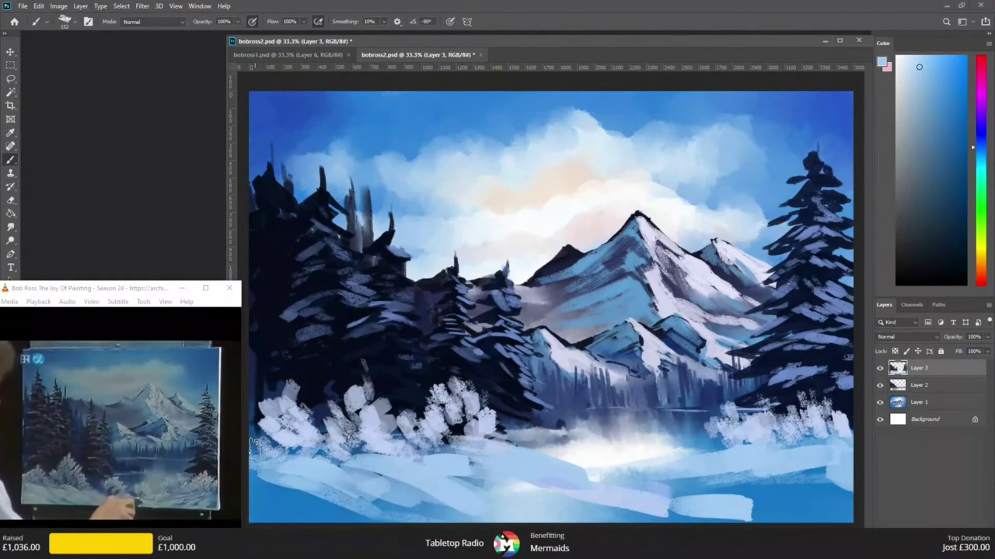
{"action": "mouse_move", "coordinate": [725, 509]}
{"action": "left_mouse_down"}
{"action": "mouse_move", "coordinate": [800, 523]}
{"action": "mouse_move", "coordinate": [839, 518]}
{"action": "mouse_move", "coordinate": [845, 503]}
{"action": "mouse_move", "coordinate": [800, 484]}
{"action": "mouse_move", "coordinate": [750, 483]}
{"action": "left_mouse_up"}
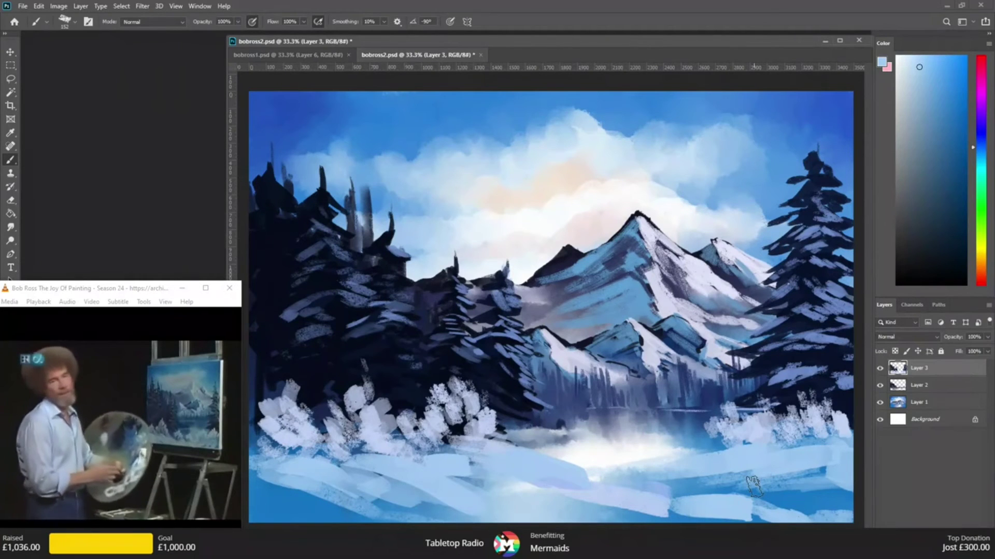
- Sample a medium blue from the foreground and paint shadow contours into the snowbanks
{"action": "key", "text": "o"}
{"action": "key", "text": "i"}
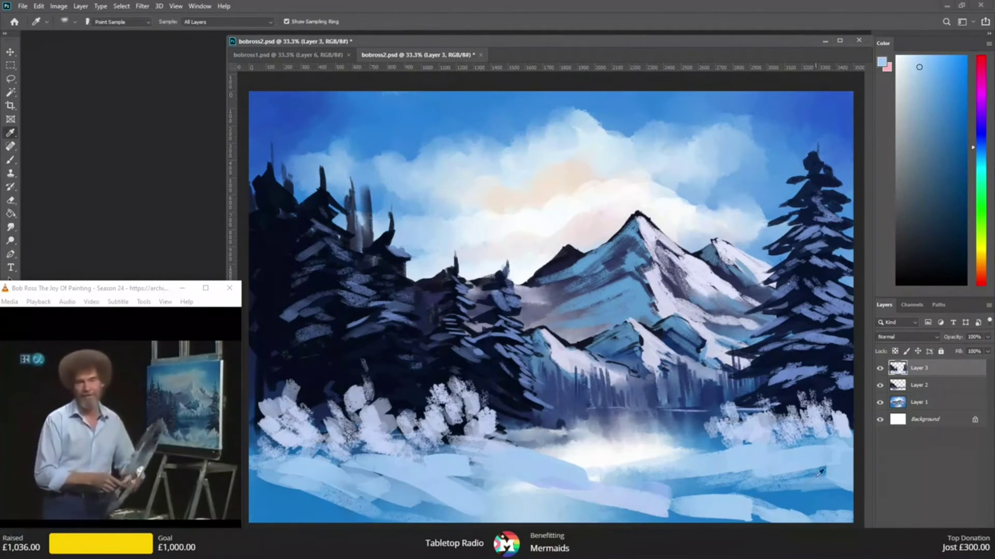
{"action": "left_click", "coordinate": [800, 482]}
{"action": "key", "text": "b"}
{"action": "mouse_move", "coordinate": [787, 475]}
{"action": "left_mouse_down"}
{"action": "mouse_move", "coordinate": [708, 469]}
{"action": "mouse_move", "coordinate": [631, 481]}
{"action": "left_mouse_up"}
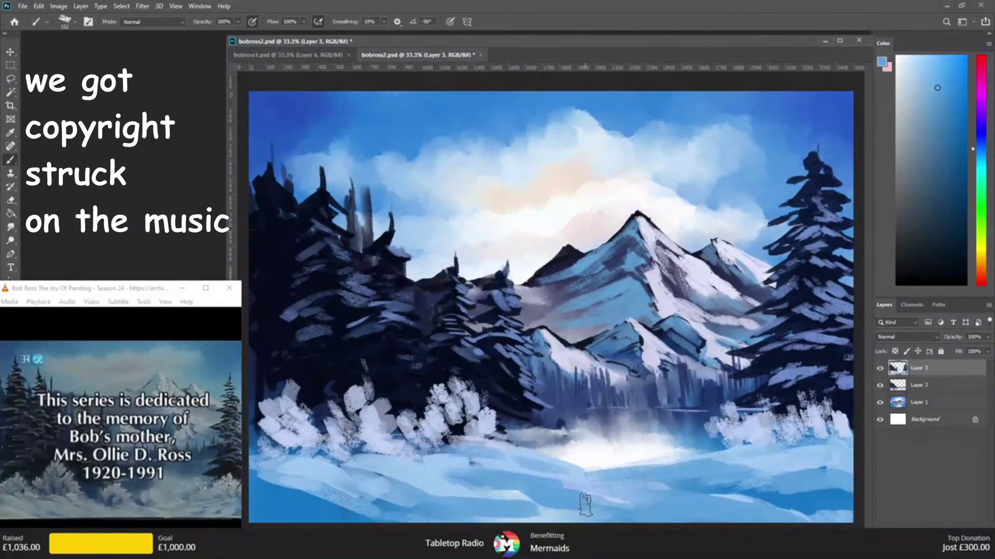
- Reduce the brush to 23 px and draw thin lines in sampled blues along the lake's near shoreline
{"action": "left_click", "coordinate": [373, 423], "text": "alt"}
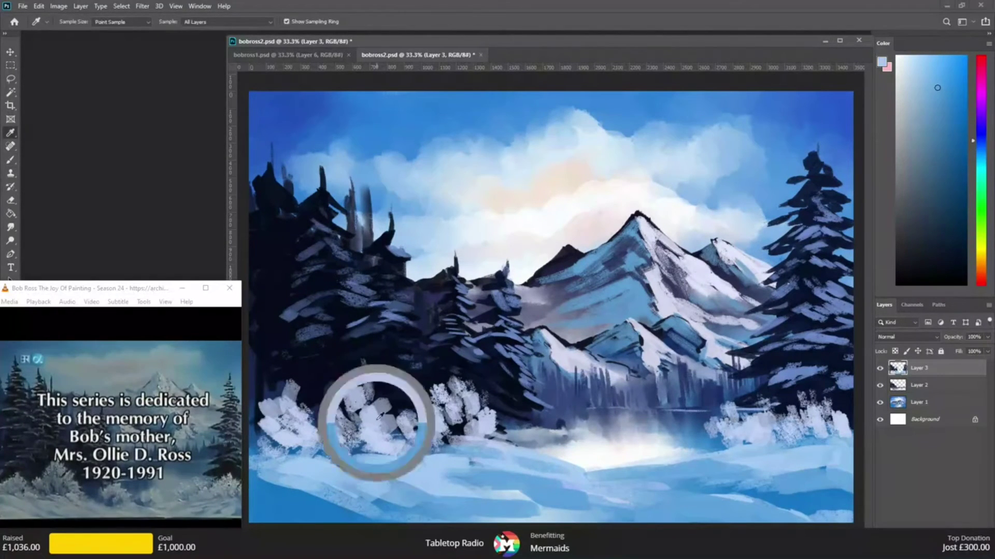
{"action": "left_click", "coordinate": [76, 24]}
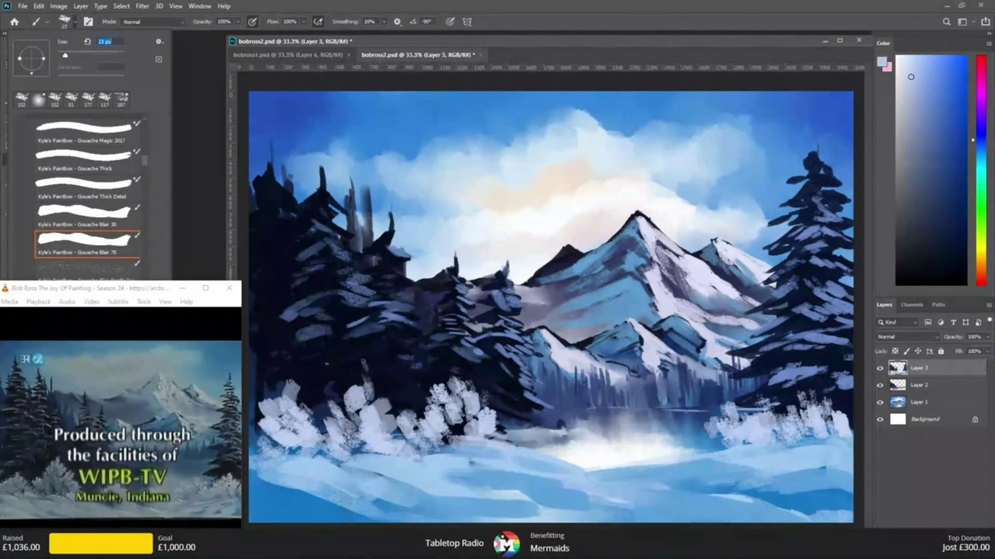
{"action": "key", "text": "Return"}
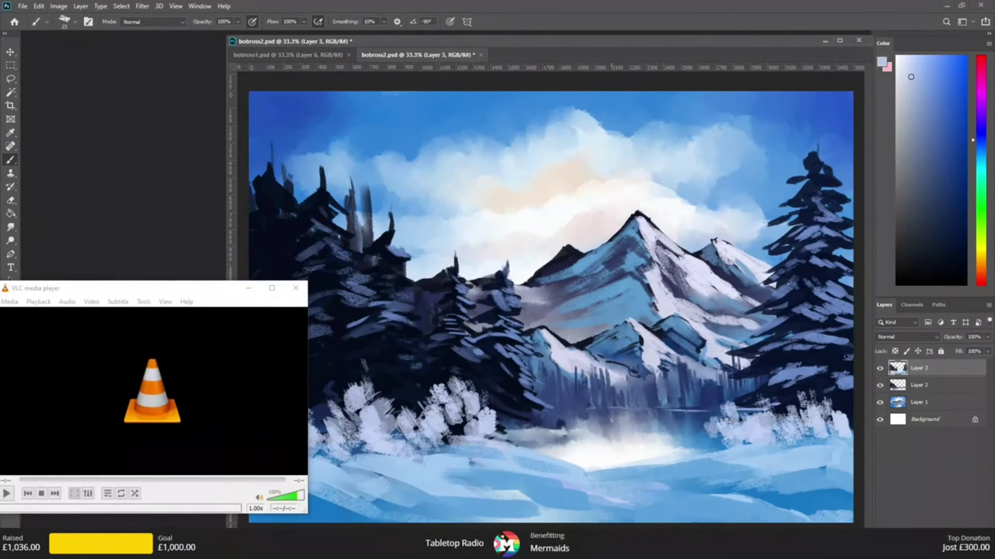
{"action": "left_click", "coordinate": [694, 428], "text": "alt"}
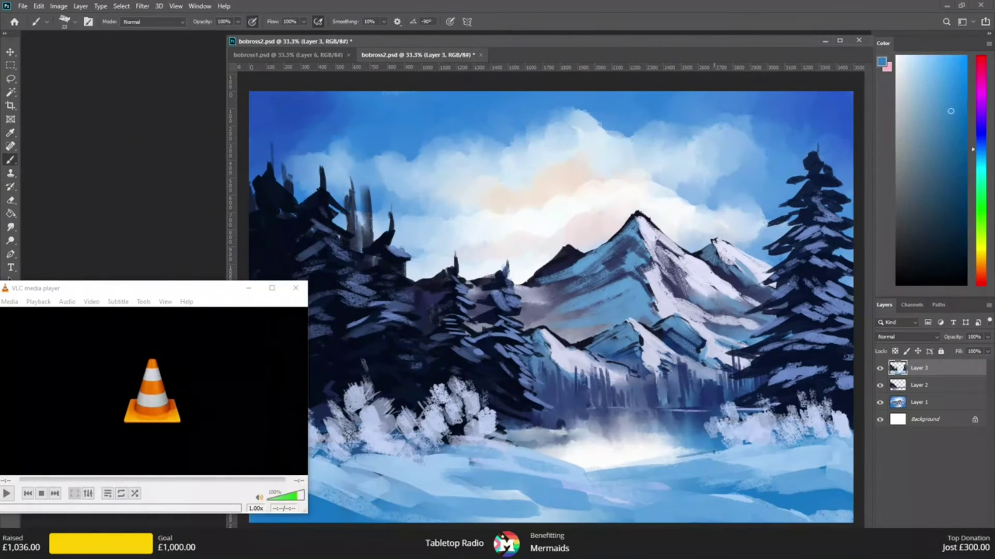
{"action": "mouse_move", "coordinate": [593, 466]}
{"action": "left_mouse_down"}
{"action": "mouse_move", "coordinate": [724, 452]}
{"action": "mouse_move", "coordinate": [586, 469]}
{"action": "mouse_move", "coordinate": [560, 456]}
{"action": "mouse_move", "coordinate": [584, 468]}
{"action": "left_mouse_up"}
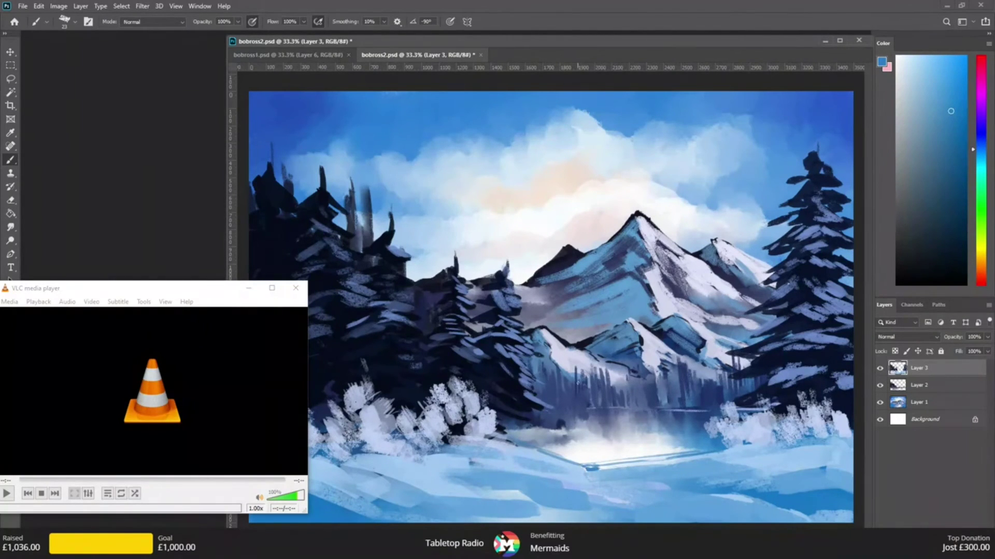
{"action": "left_click", "coordinate": [697, 426], "text": "alt"}
{"action": "left_click_drag", "start_coordinate": [705, 454], "coordinate": [594, 468]}
{"action": "mouse_move", "coordinate": [511, 435]}
{"action": "left_mouse_down"}
{"action": "mouse_move", "coordinate": [567, 458]}
{"action": "mouse_move", "coordinate": [589, 427]}
{"action": "left_mouse_up"}
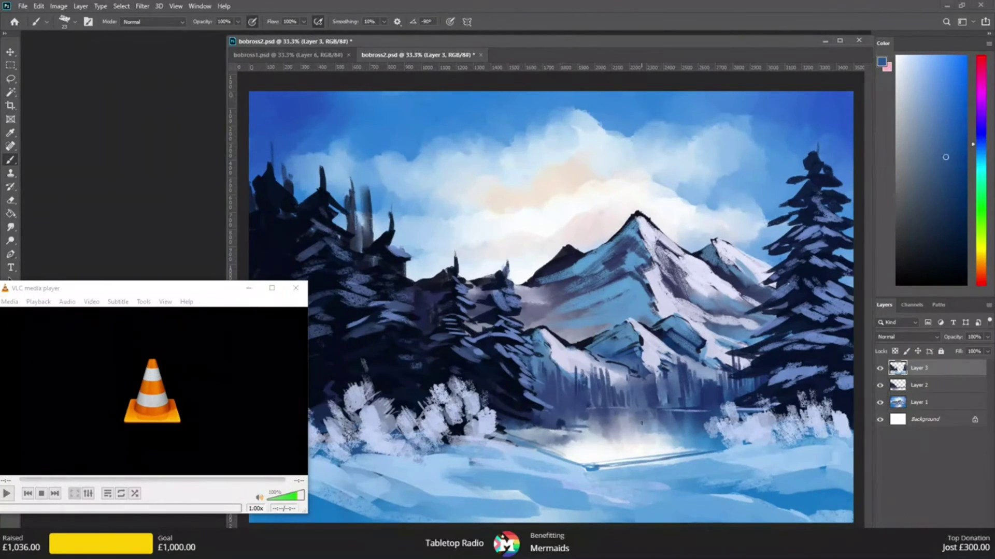
- Smudge the thin shoreline strokes at 80% strength to blend the lake's bright near edge into the snow
{"action": "left_click", "coordinate": [10, 227]}
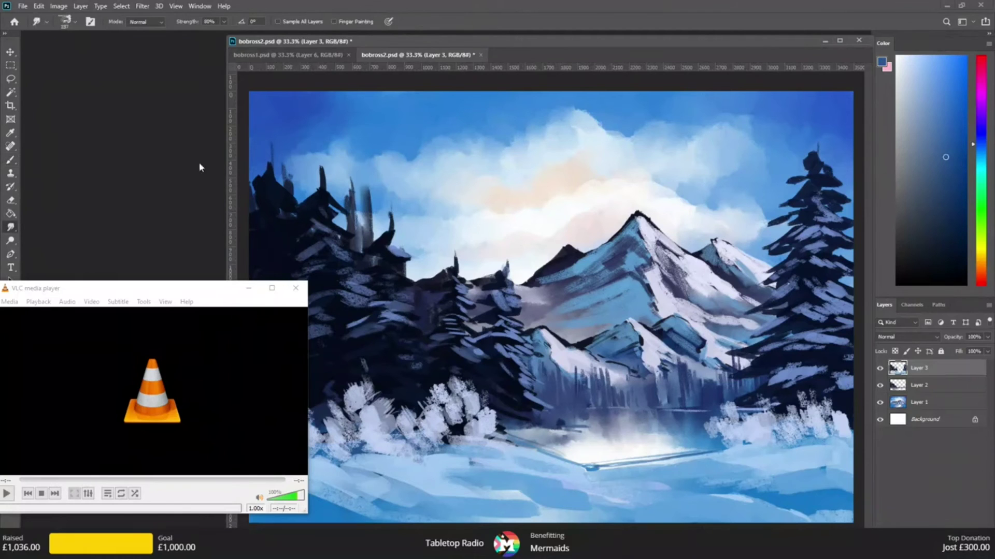
{"action": "mouse_move", "coordinate": [565, 452]}
{"action": "left_mouse_down"}
{"action": "mouse_move", "coordinate": [591, 464]}
{"action": "mouse_move", "coordinate": [653, 459]}
{"action": "left_mouse_up"}
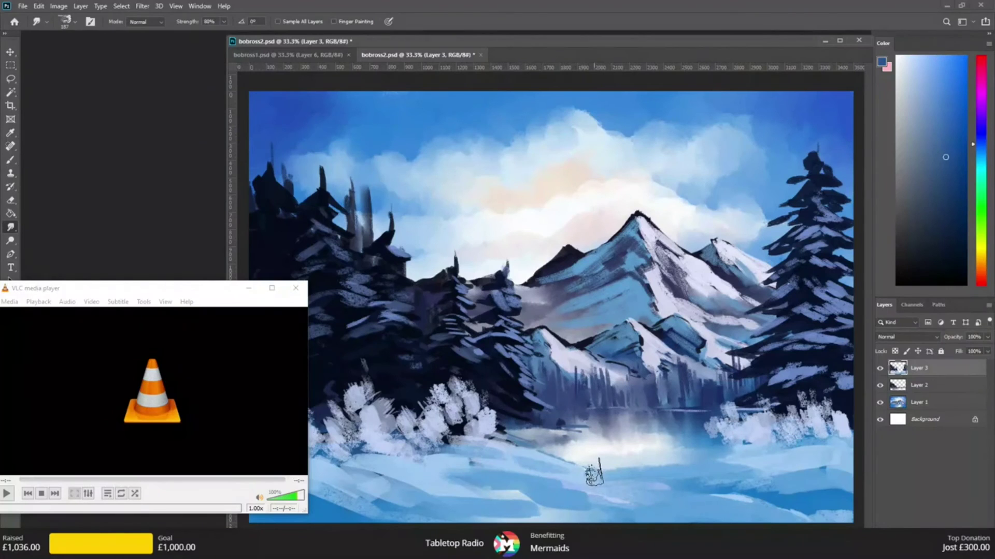